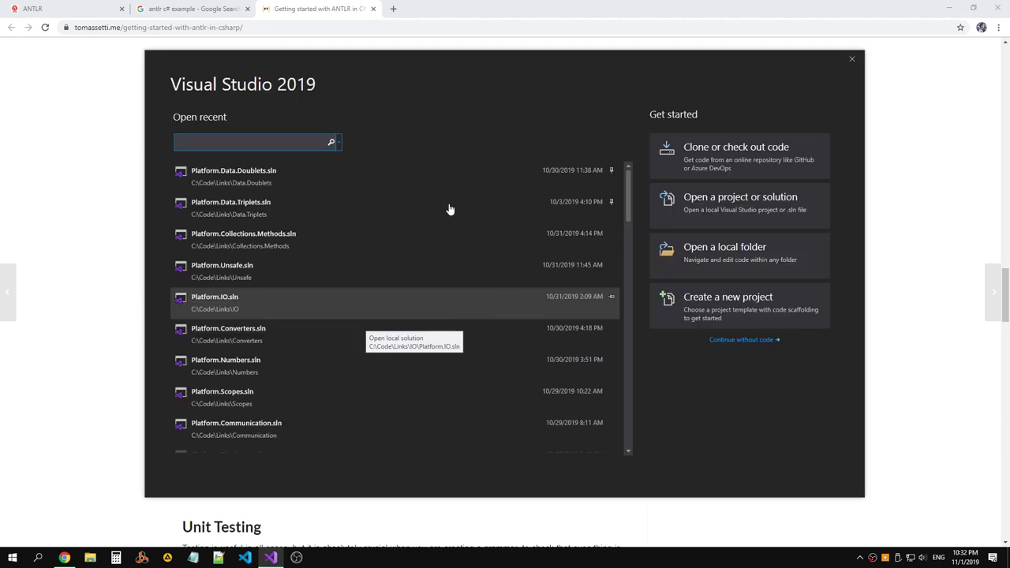
Start a new Console App (.NET Core) project named AntlrExample.
{"action": "key", "text": "BackSpace"}
{"action": "key", "text": "BackSpace"}
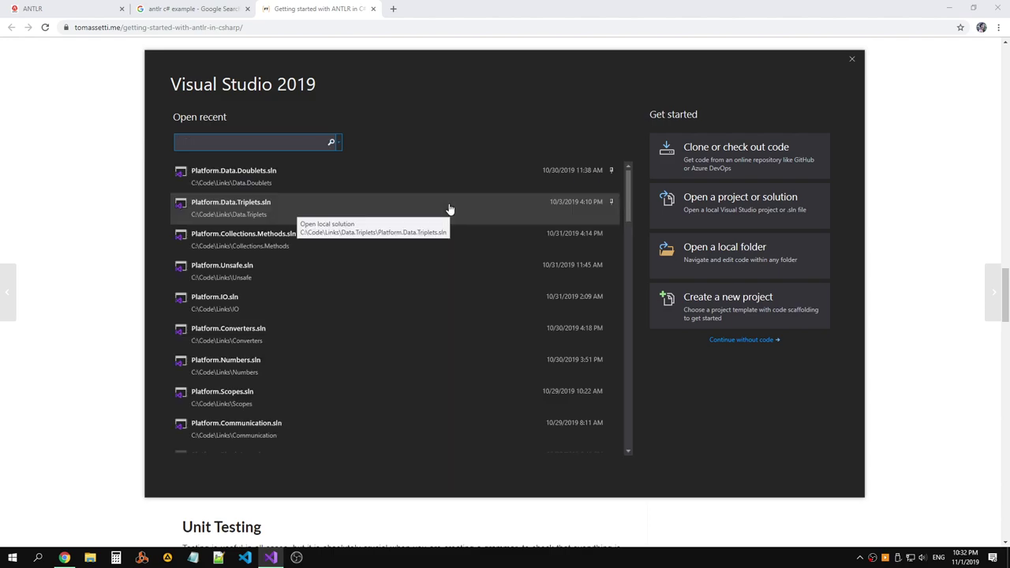
{"action": "left_click", "coordinate": [718, 316]}
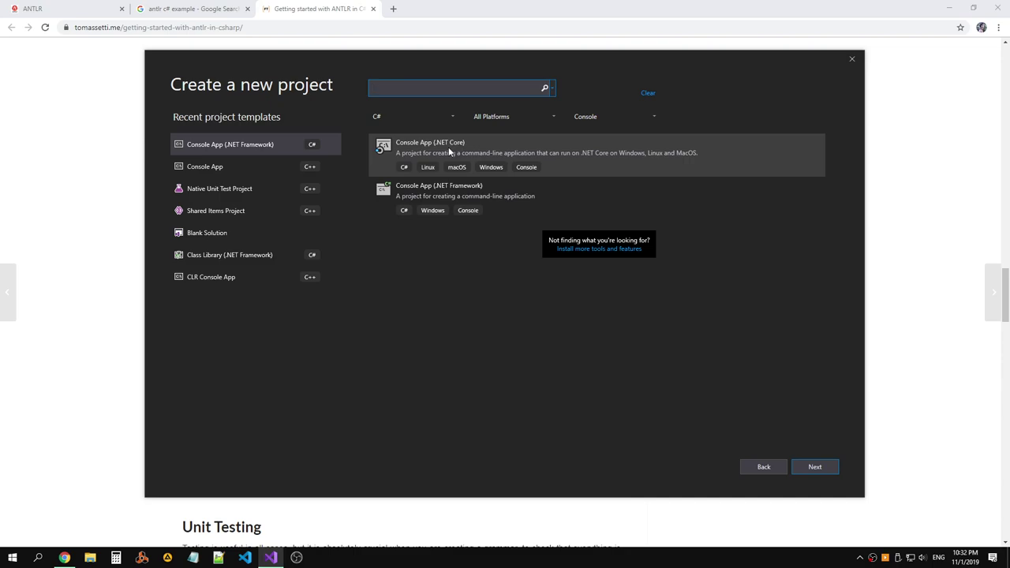
{"action": "double_click", "coordinate": [453, 150]}
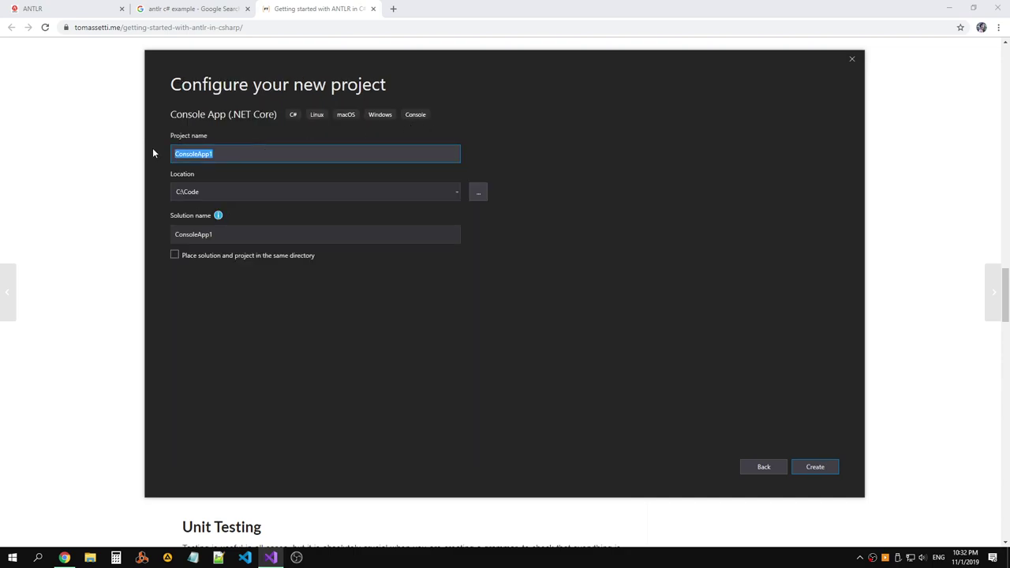
{"action": "type", "text": "An"}
{"action": "type", "text": "tlrExample"}
Set the project location to C:\Code\Other and create the project.
{"action": "left_click", "coordinate": [478, 192]}
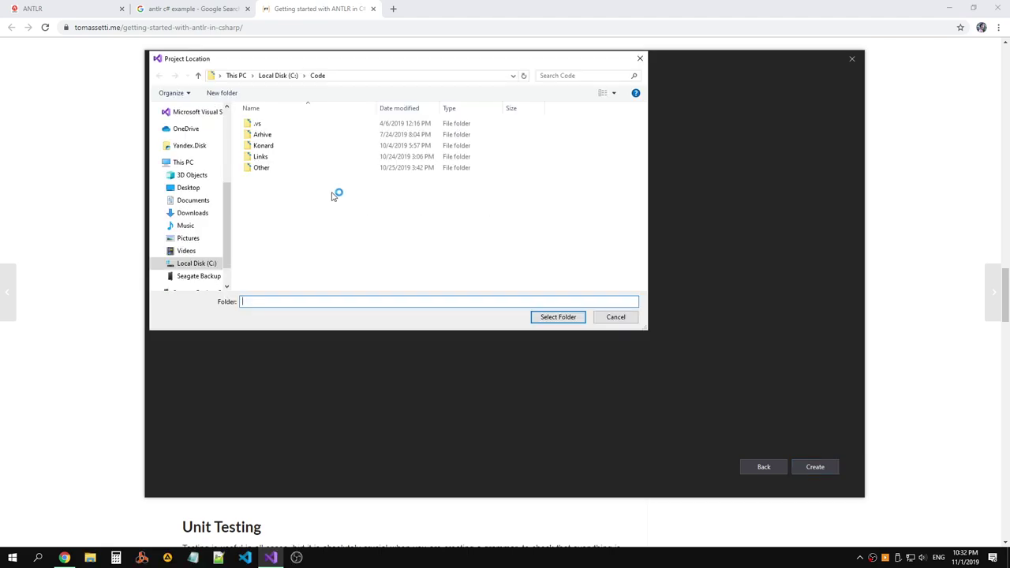
{"action": "double_click", "coordinate": [262, 167]}
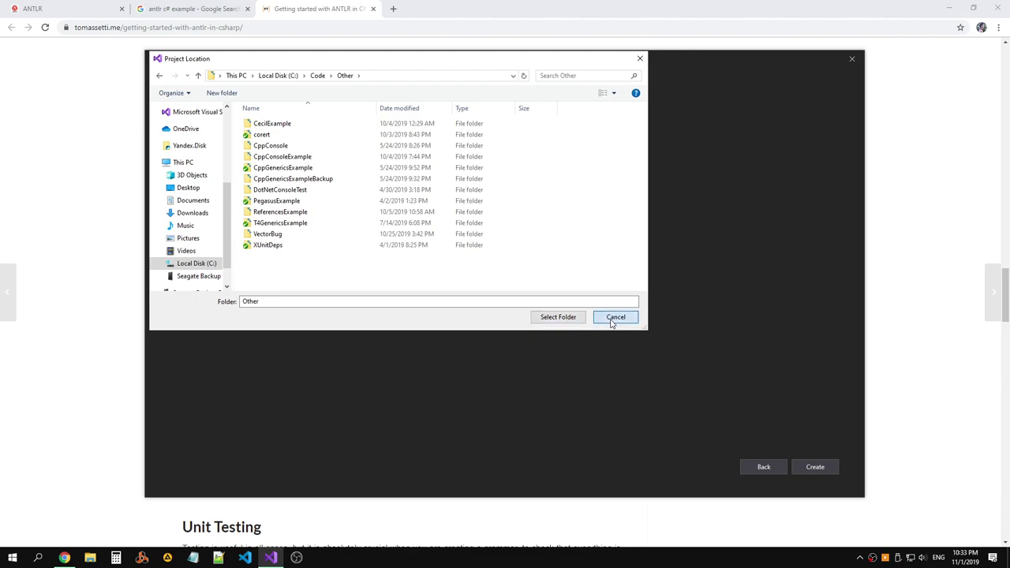
{"action": "left_click", "coordinate": [549, 320]}
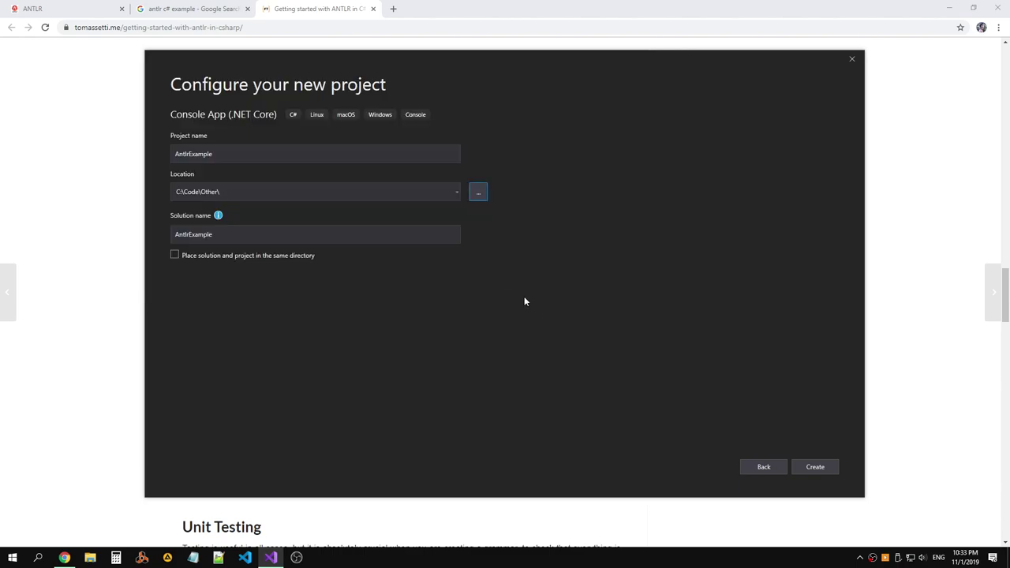
{"action": "left_click", "coordinate": [817, 467]}
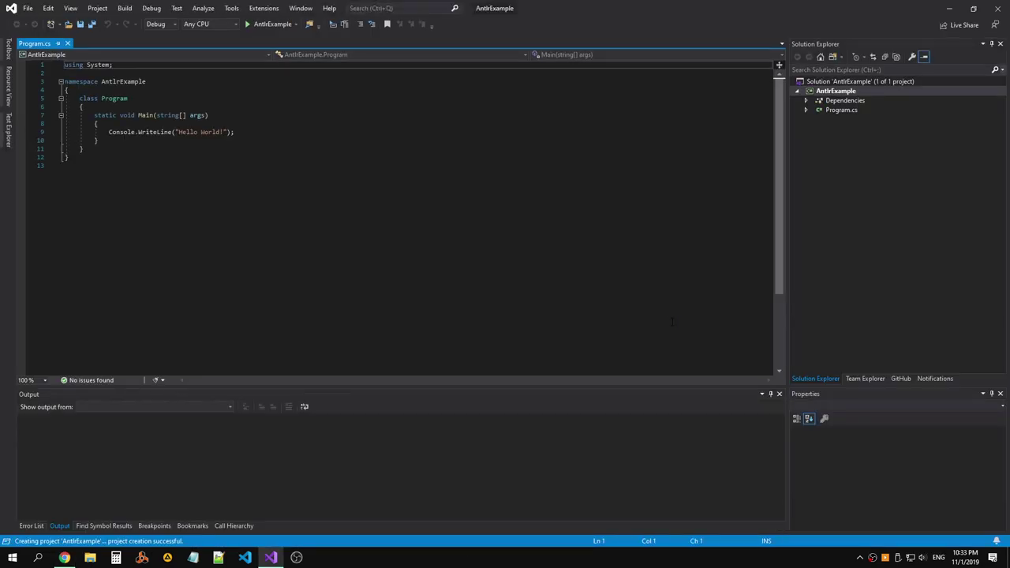
Replace the Hello World line in Program.cs with the tutorial's try/catch Main code.
{"action": "left_click", "coordinate": [410, 129]}
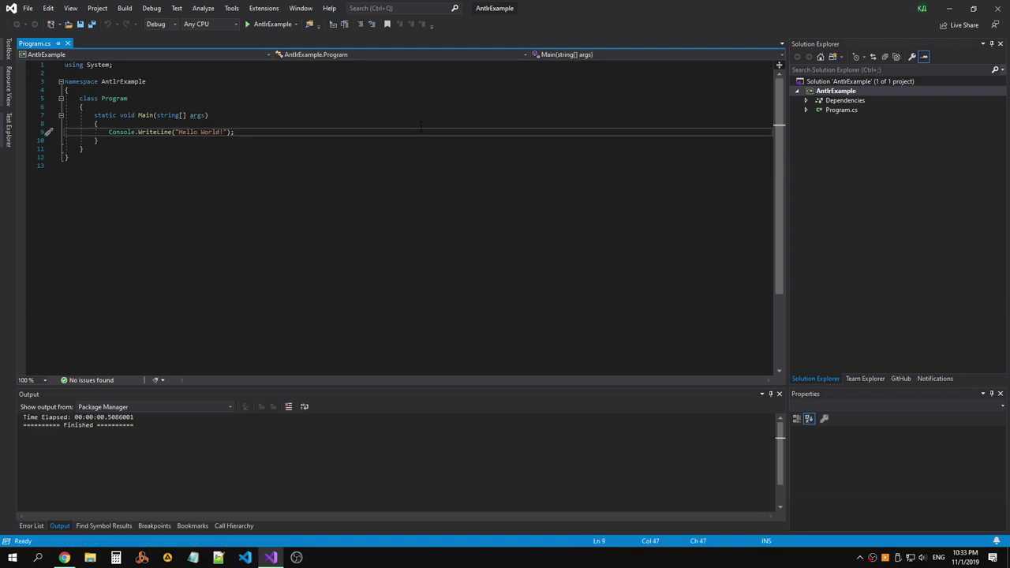
{"action": "key", "text": "alt+Tab"}
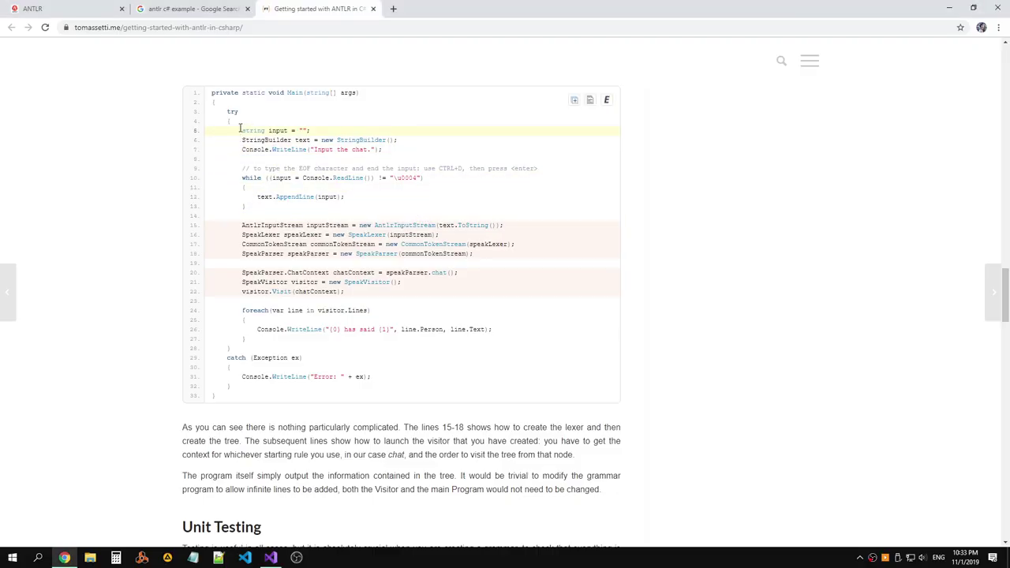
{"action": "left_click_drag", "start_coordinate": [228, 111], "coordinate": [281, 396]}
{"action": "left_click", "coordinate": [375, 388]}
{"action": "scroll", "coordinate": [329, 268], "scroll_direction": "up", "scroll_amount": 4}
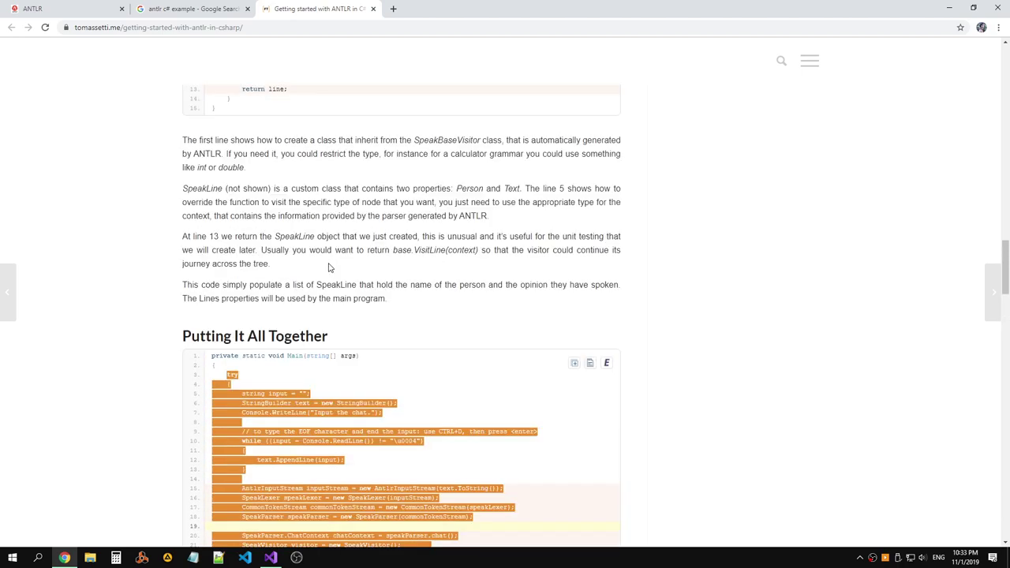
{"action": "scroll", "coordinate": [330, 268], "scroll_direction": "up", "scroll_amount": 4}
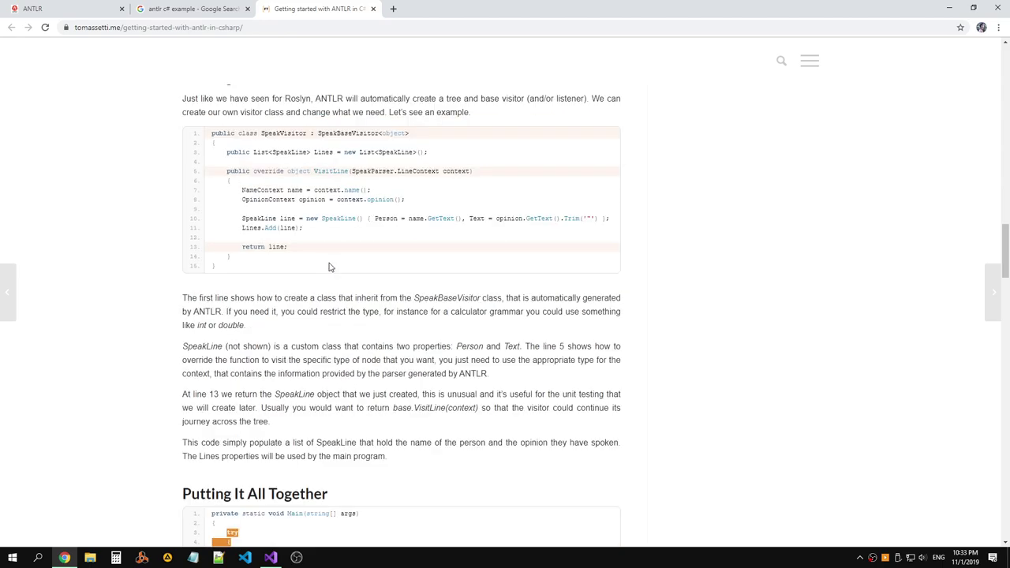
{"action": "scroll", "coordinate": [330, 269], "scroll_direction": "up", "scroll_amount": 4}
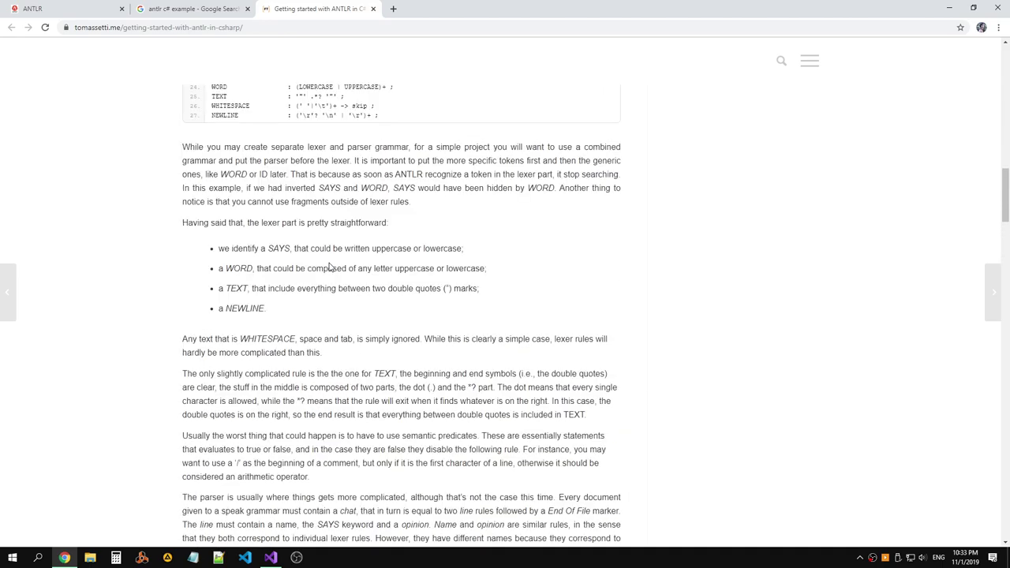
{"action": "scroll", "coordinate": [330, 268], "scroll_direction": "up", "scroll_amount": 7}
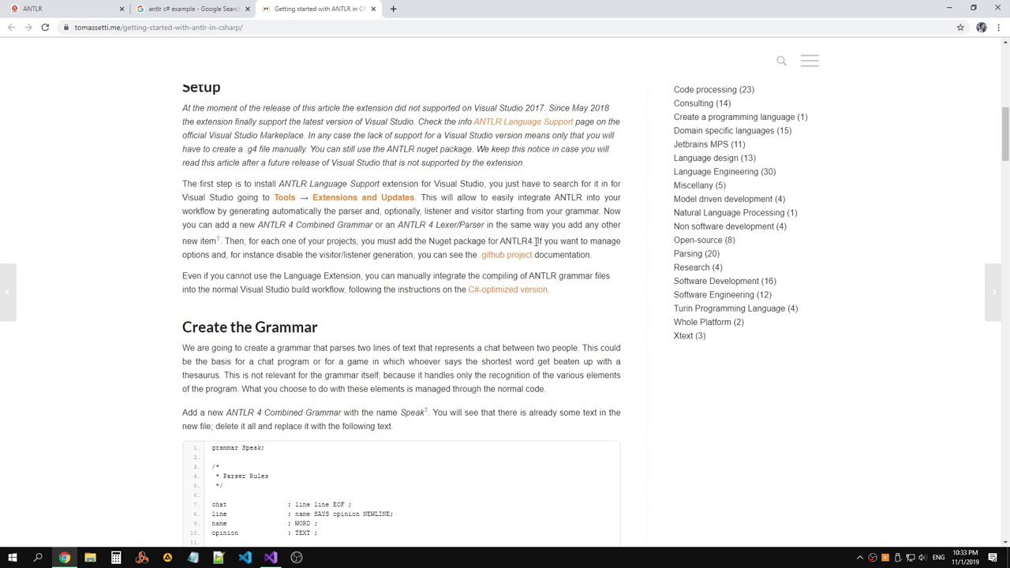
{"action": "key", "text": "alt+Tab"}
{"action": "key", "text": "ctrl+shift+Left"}
{"action": "key", "text": "ctrl+shift+Left"}
{"action": "key", "text": "ctrl+shift+Left"}
{"action": "key", "text": "ctrl+shift+Left"}
{"action": "key", "text": "ctrl+shift+Left"}
{"action": "key", "text": "ctrl+shift+Left"}
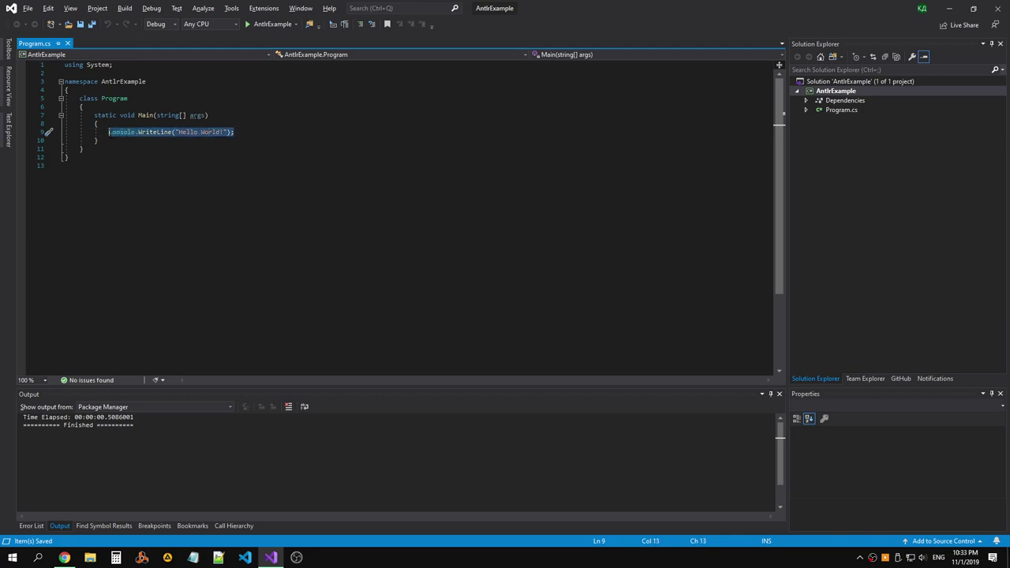
{"action": "key", "text": "ctrl+v"}
Open the antlr4cs GitHub project link in a new tab, look it over, then close it.
{"action": "key", "text": "alt+Tab"}
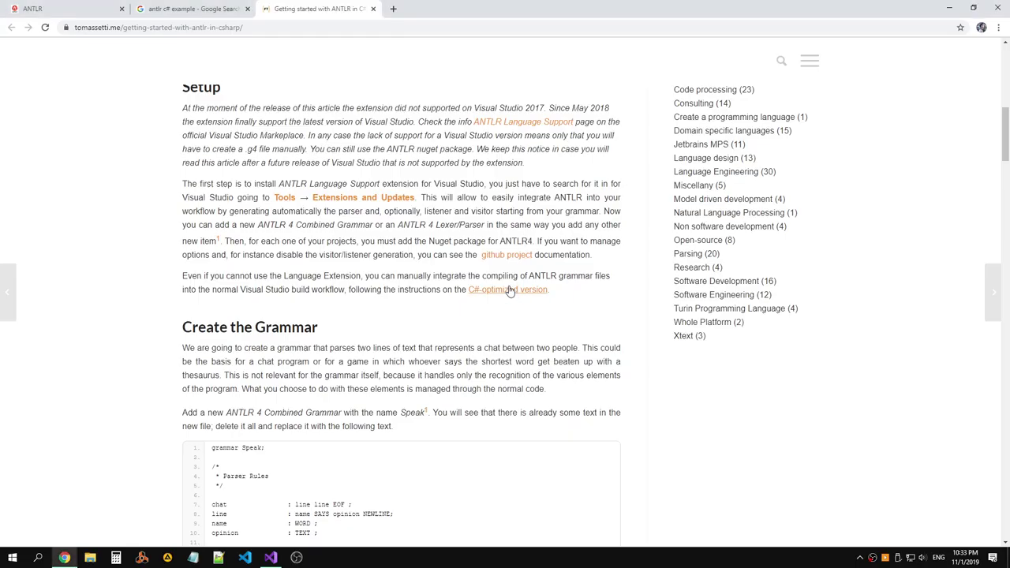
{"action": "right_click", "coordinate": [500, 258]}
{"action": "left_click", "coordinate": [541, 267]}
{"action": "left_click", "coordinate": [461, 10]}
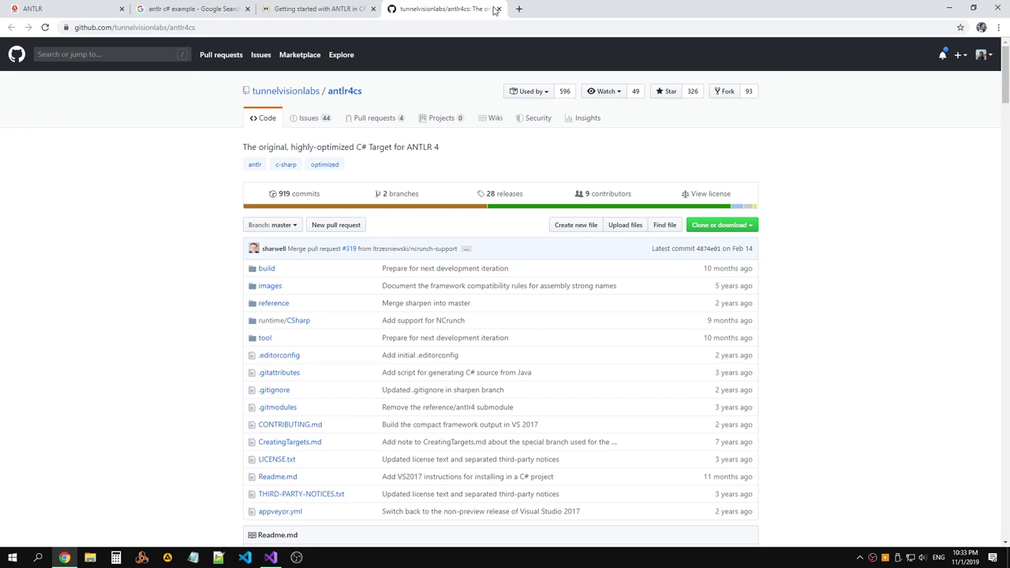
{"action": "scroll", "coordinate": [497, 85], "scroll_direction": "down", "scroll_amount": 6}
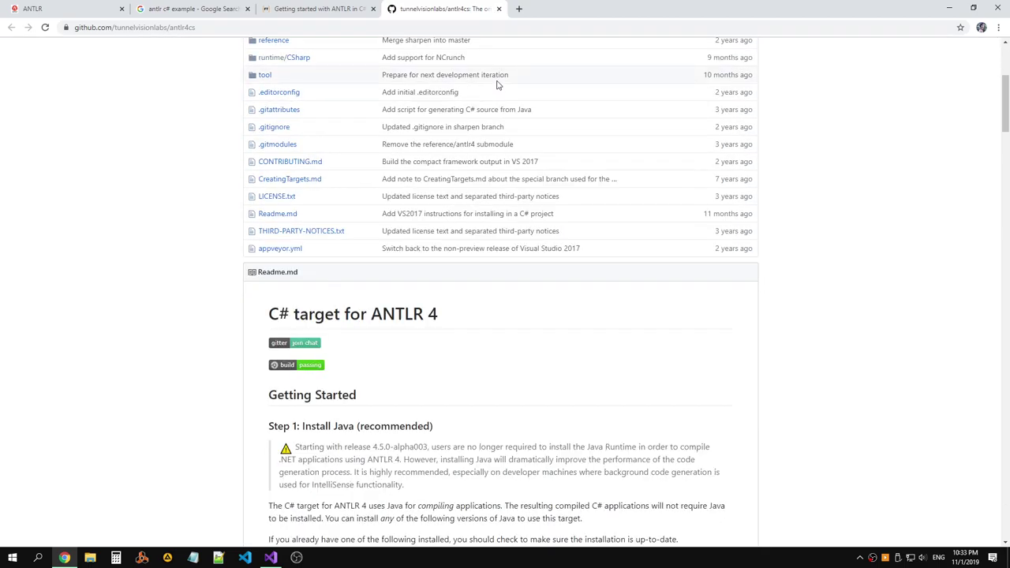
{"action": "scroll", "coordinate": [497, 84], "scroll_direction": "up", "scroll_amount": 6}
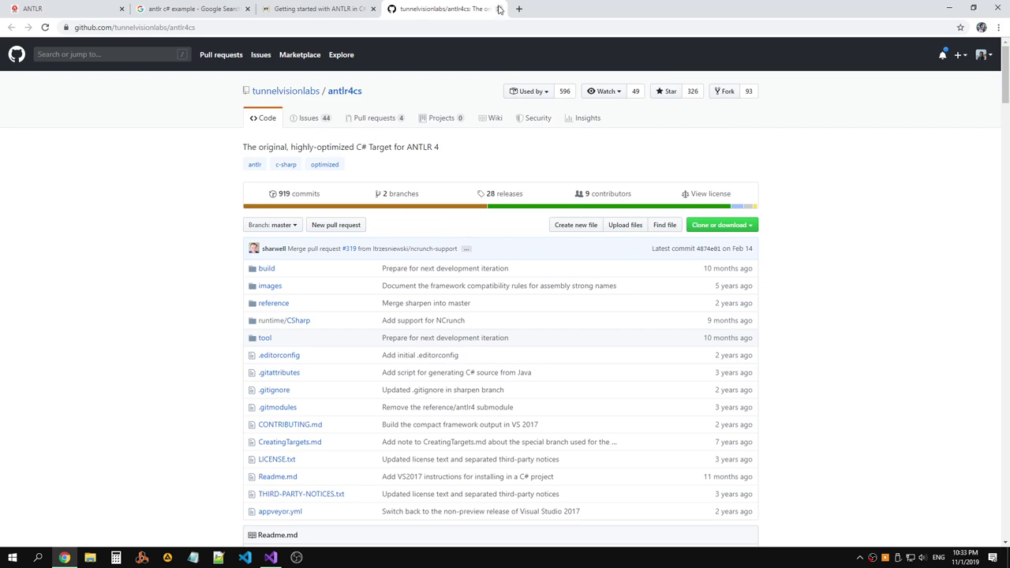
{"action": "left_click", "coordinate": [499, 9]}
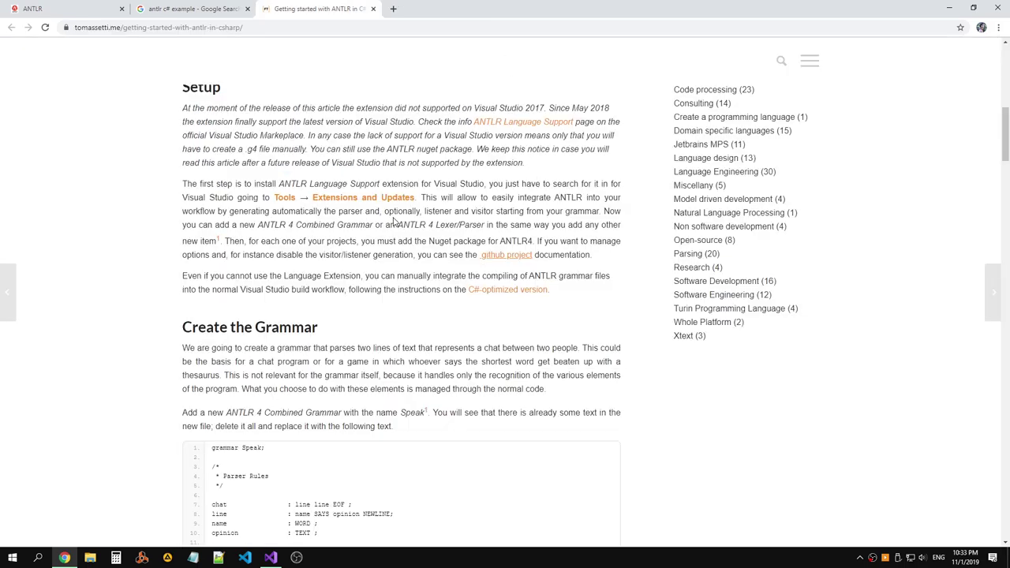
{"action": "left_click_drag", "start_coordinate": [399, 225], "coordinate": [426, 225]}
Search for ANTLR among online packages in AntlrExample's NuGet package manager.
{"action": "key", "text": "alt+Tab"}
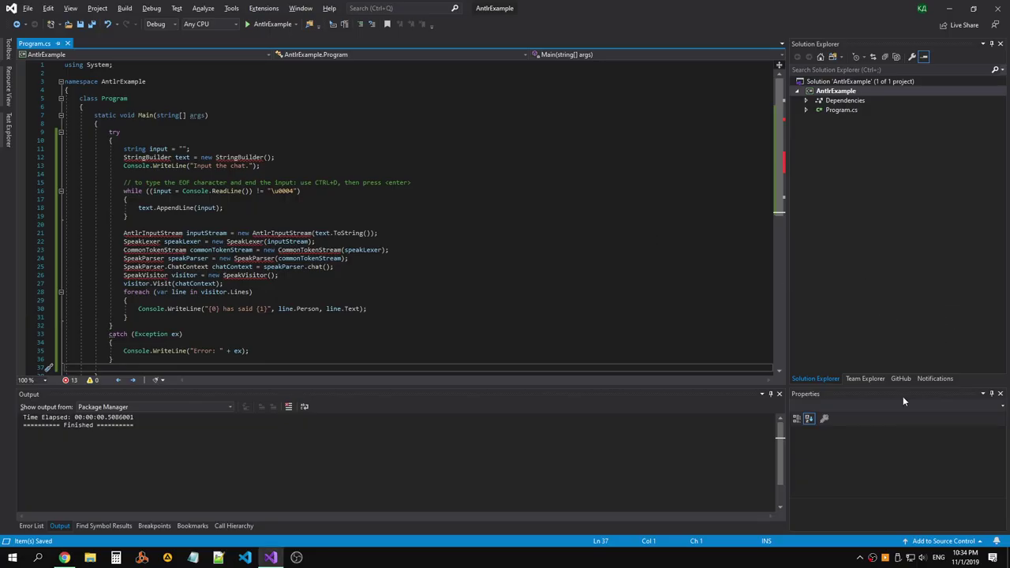
{"action": "left_click", "coordinate": [866, 378]}
{"action": "left_click", "coordinate": [815, 379]}
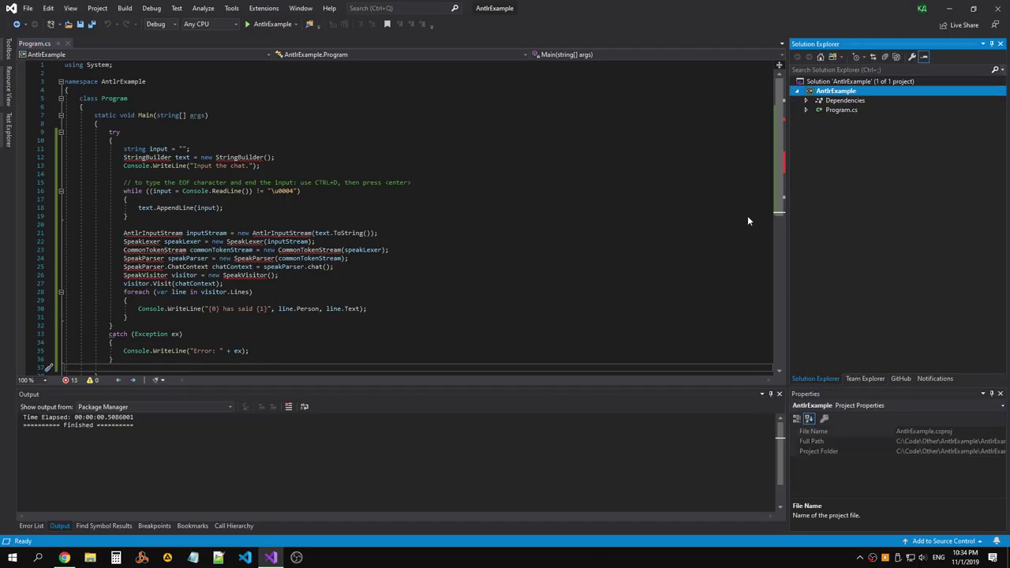
{"action": "right_click", "coordinate": [832, 90]}
{"action": "left_click", "coordinate": [724, 236]}
{"action": "left_click", "coordinate": [118, 94]}
{"action": "type", "text": "ANTLR"}
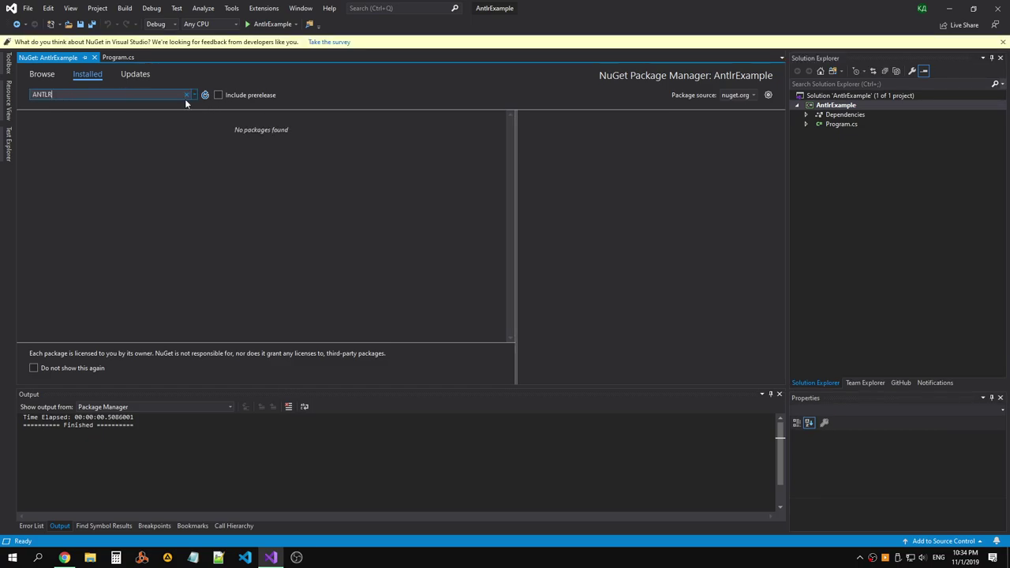
{"action": "left_click", "coordinate": [41, 74]}
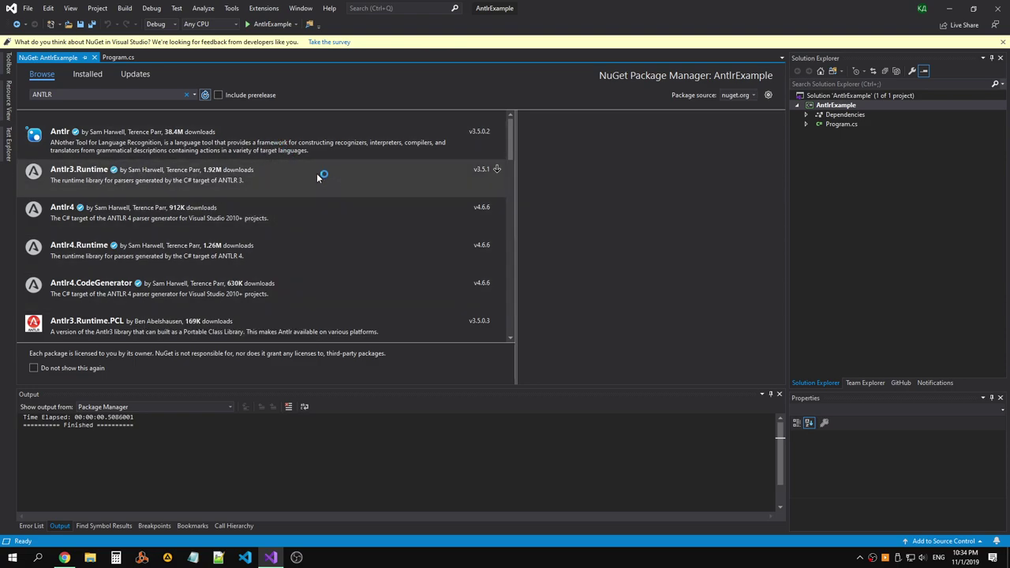
After checking the tutorial, install the Antlr 3.5.0.2 package and accept its licence.
{"action": "key", "text": "alt+Tab"}
{"action": "scroll", "coordinate": [330, 180], "scroll_direction": "down", "scroll_amount": 15}
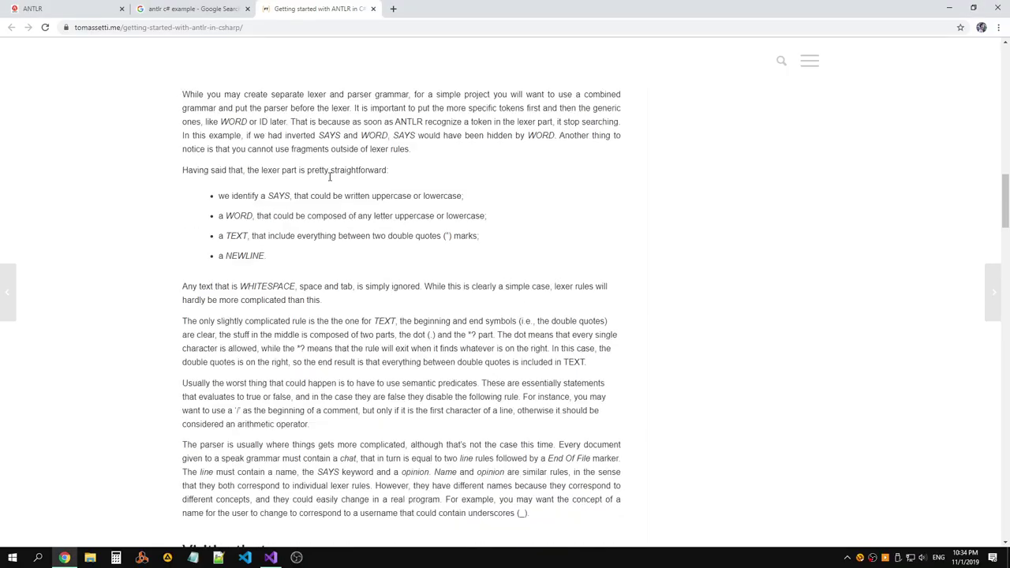
{"action": "scroll", "coordinate": [330, 180], "scroll_direction": "down", "scroll_amount": 6}
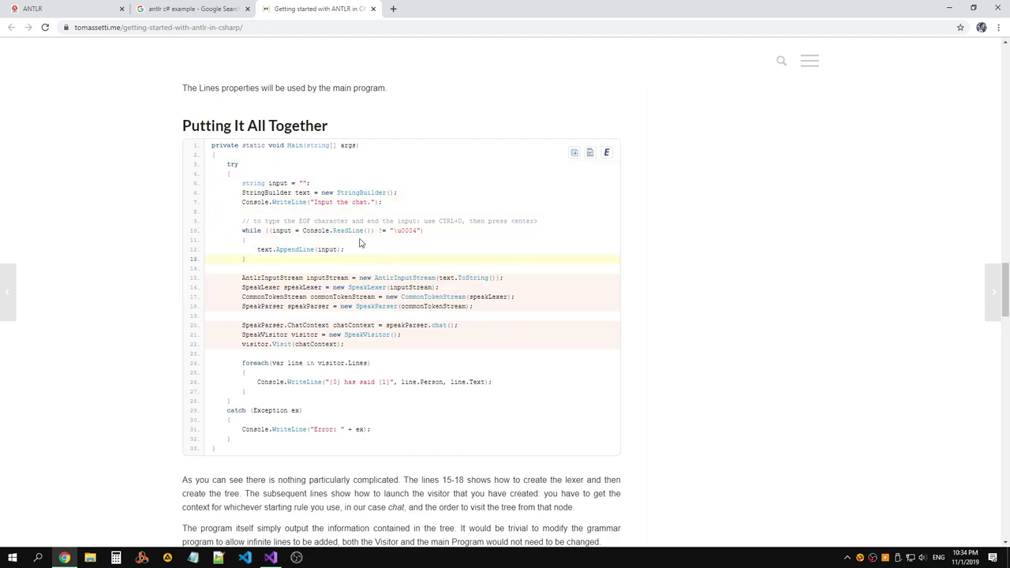
{"action": "key", "text": "alt+Tab"}
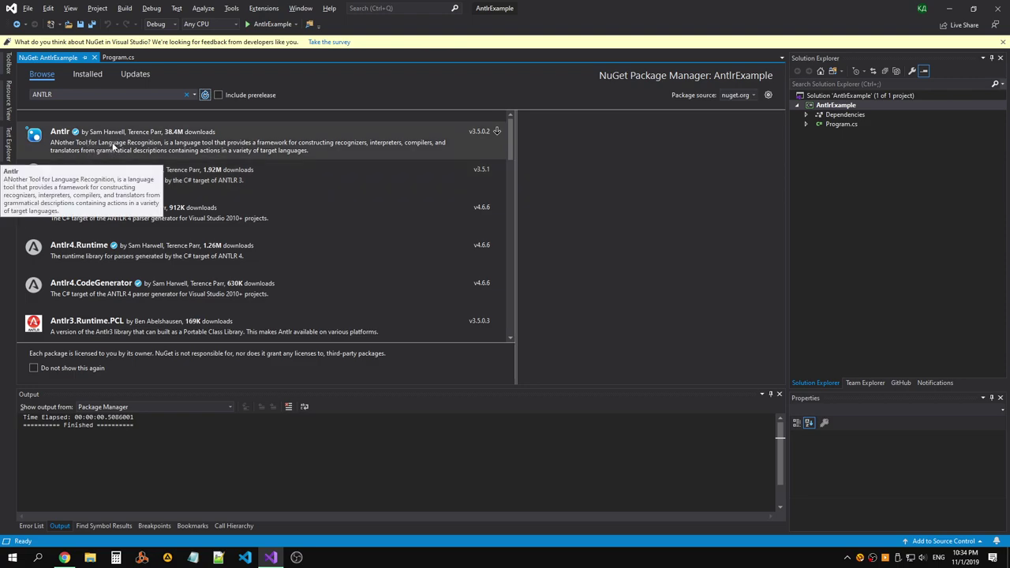
{"action": "left_click", "coordinate": [113, 145]}
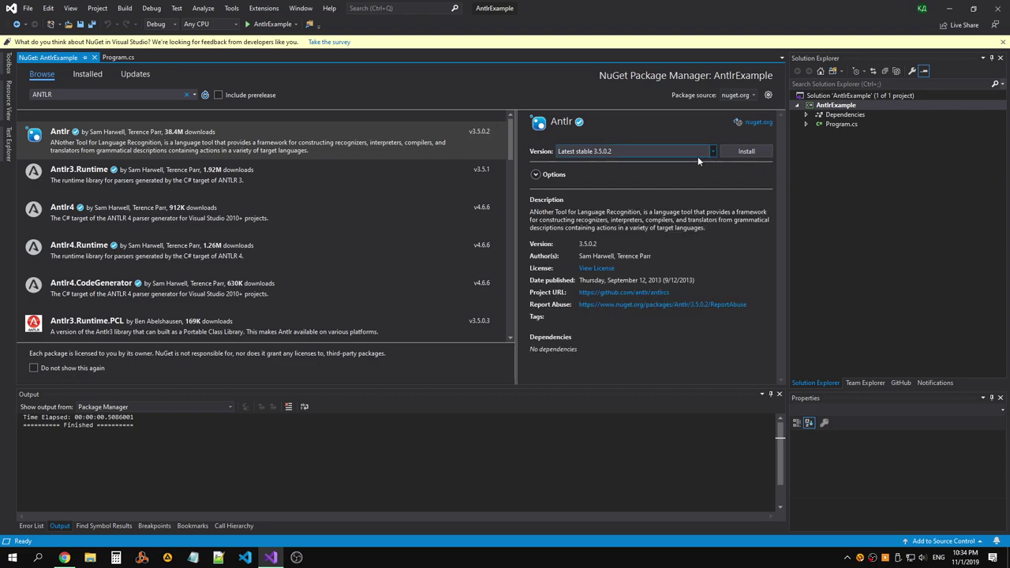
{"action": "left_click", "coordinate": [741, 151]}
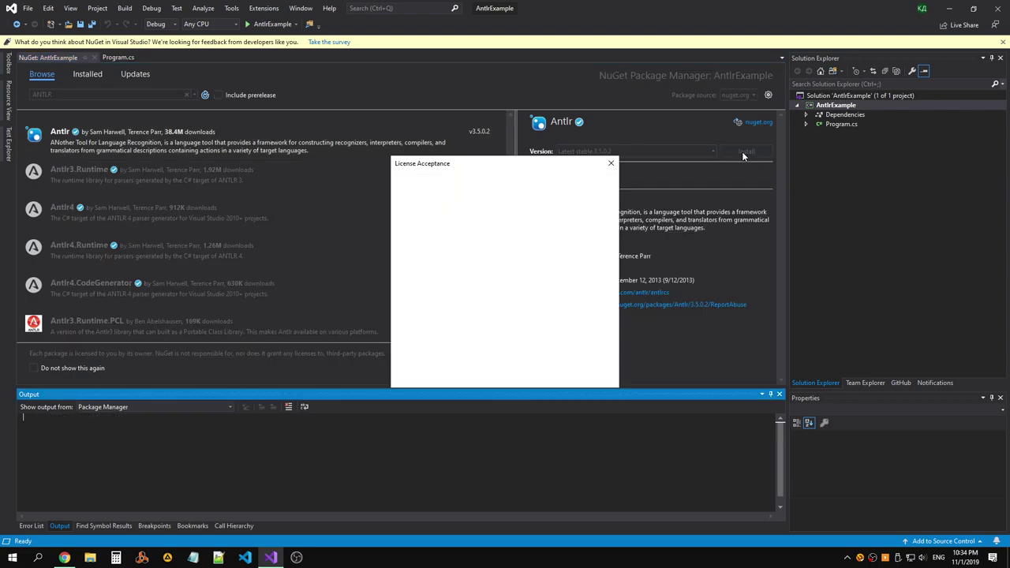
{"action": "left_click", "coordinate": [543, 375]}
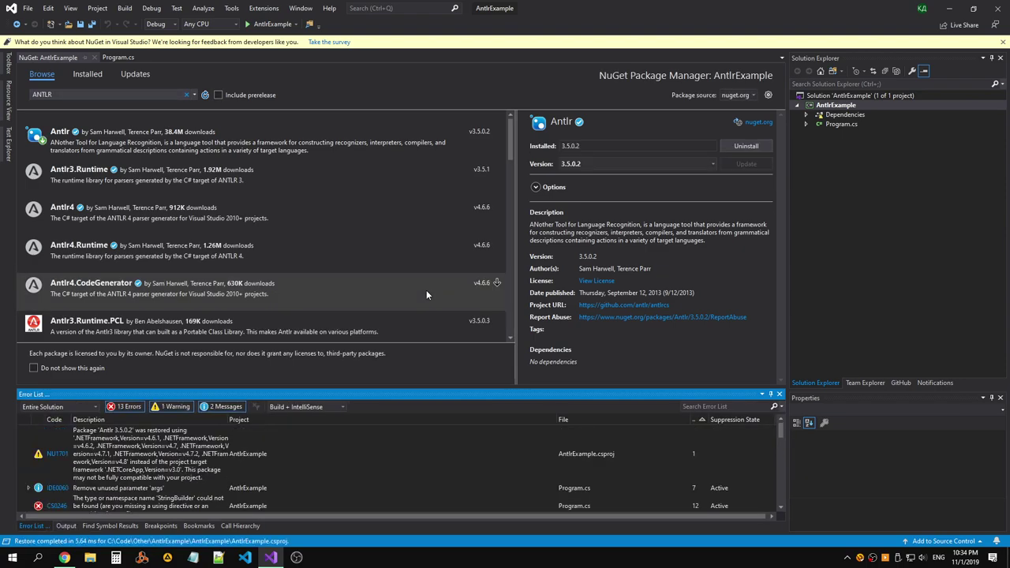
In Program.cs, add the Antlr.Runtime import through the quick fix for AntlrInputStream.
{"action": "double_click", "coordinate": [841, 124]}
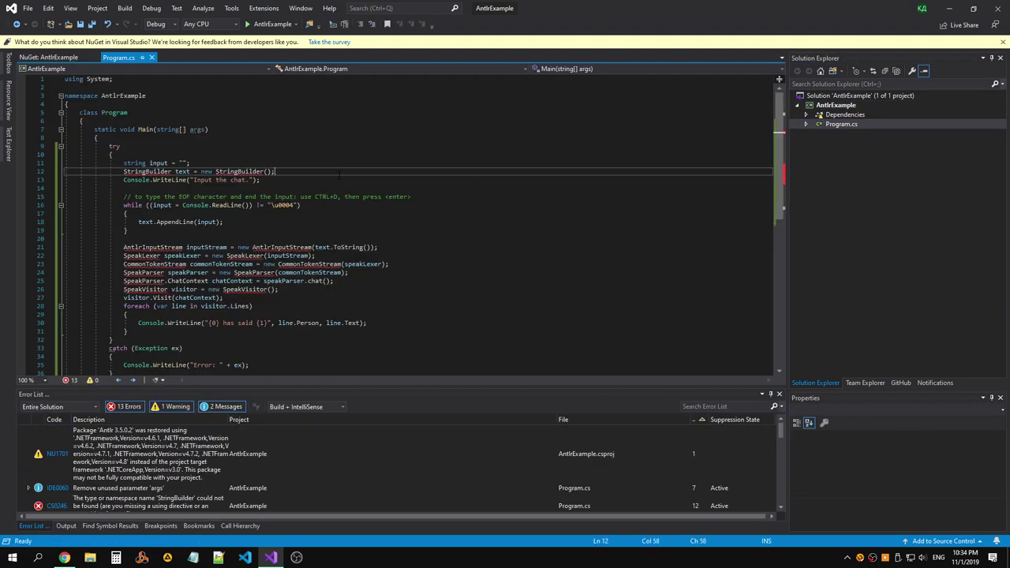
{"action": "left_click", "coordinate": [172, 250]}
{"action": "key", "text": "ctrl+period"}
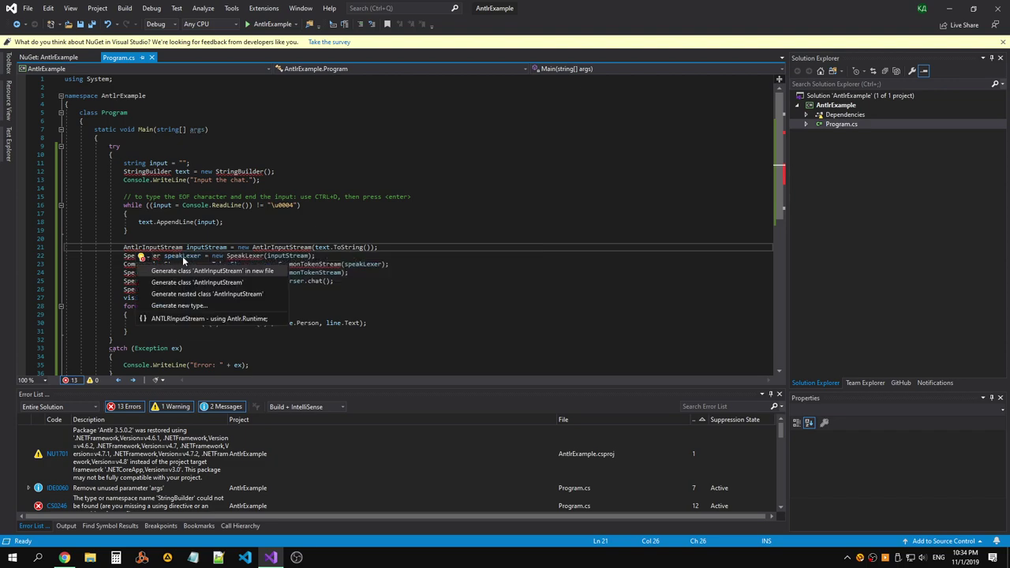
{"action": "key", "text": "Escape"}
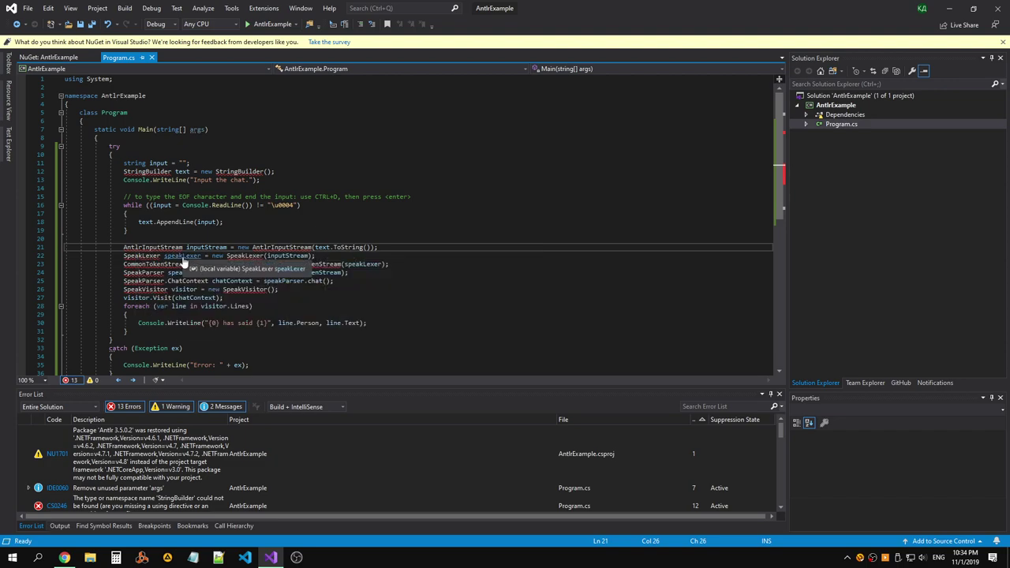
{"action": "key", "text": "ctrl+period"}
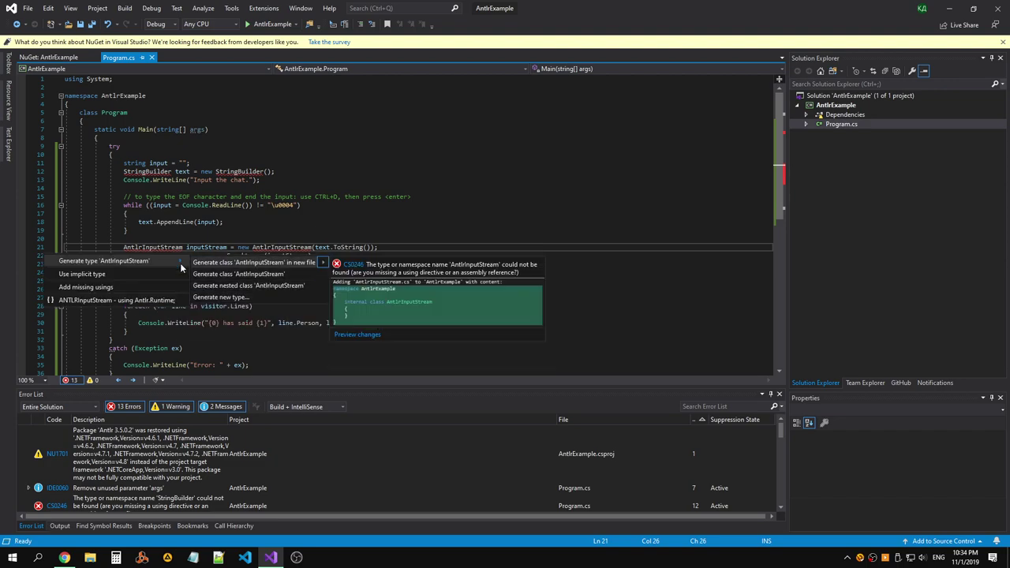
{"action": "left_click", "coordinate": [134, 303]}
Check the offered fixes for the unresolved SpeakLexer, SpeakParser and SpeakVisitor types.
{"action": "left_click", "coordinate": [167, 264]}
{"action": "key", "text": "ctrl+period"}
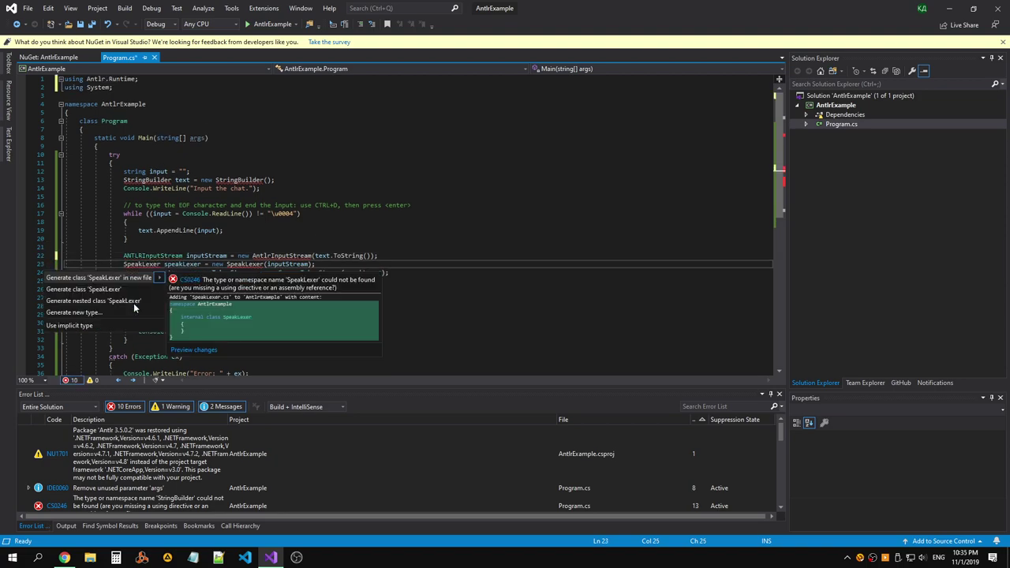
{"action": "key", "text": "Escape"}
{"action": "key", "text": "Down"}
{"action": "key", "text": "Down"}
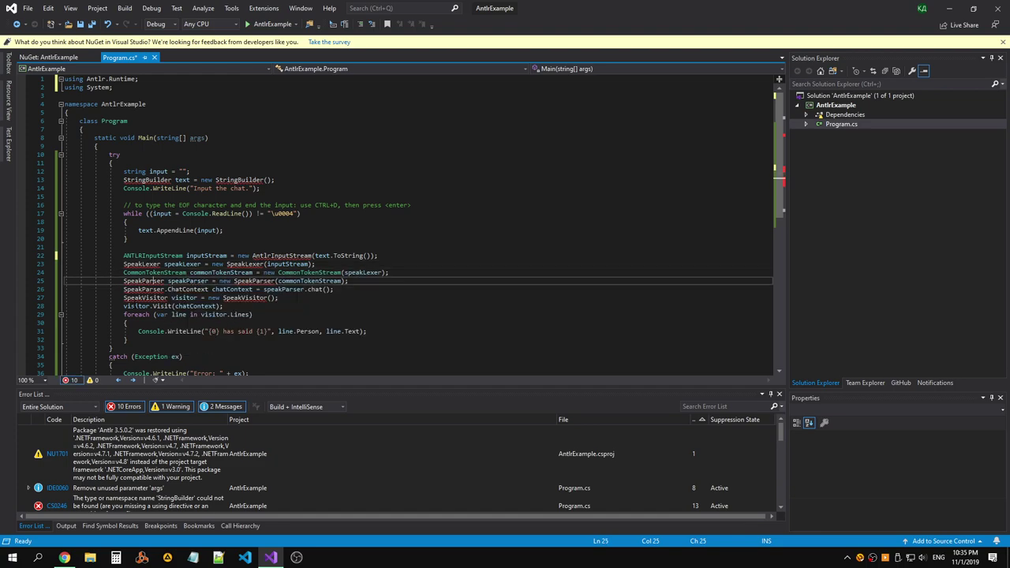
{"action": "key", "text": "ctrl+period"}
{"action": "key", "text": "Escape"}
{"action": "key", "text": "Down"}
{"action": "key", "text": "Down"}
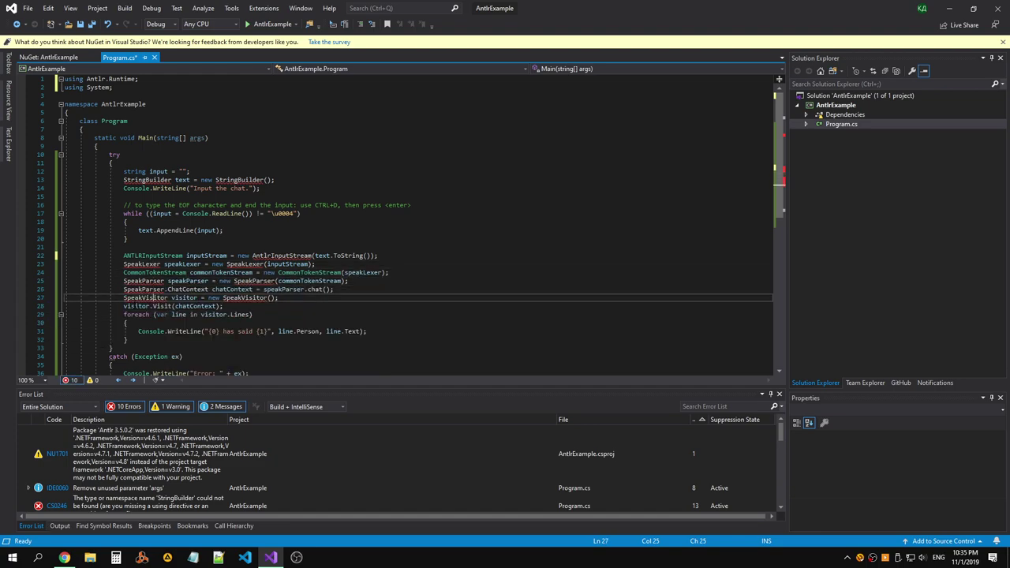
{"action": "left_click", "coordinate": [267, 298]}
{"action": "scroll", "coordinate": [266, 247], "scroll_direction": "down", "scroll_amount": 2}
{"action": "scroll", "coordinate": [266, 247], "scroll_direction": "down", "scroll_amount": 2}
{"action": "left_click", "coordinate": [181, 255]}
{"action": "scroll", "coordinate": [189, 237], "scroll_direction": "up", "scroll_amount": 2}
{"action": "left_click", "coordinate": [196, 180]}
{"action": "scroll", "coordinate": [196, 180], "scroll_direction": "up", "scroll_amount": 1}
{"action": "scroll", "coordinate": [197, 180], "scroll_direction": "up", "scroll_amount": 1}
Add the System.Text import for StringBuilder and save Program.cs.
{"action": "left_click", "coordinate": [152, 179]}
{"action": "key", "text": "ctrl+period"}
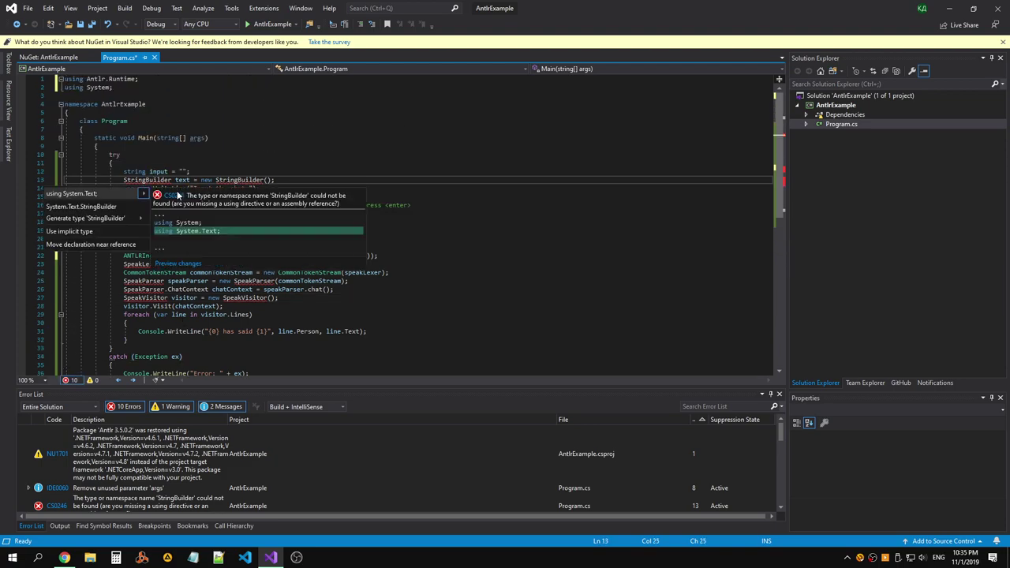
{"action": "key", "text": "Return"}
{"action": "key", "text": "ctrl+s"}
{"action": "left_click", "coordinate": [224, 239]}
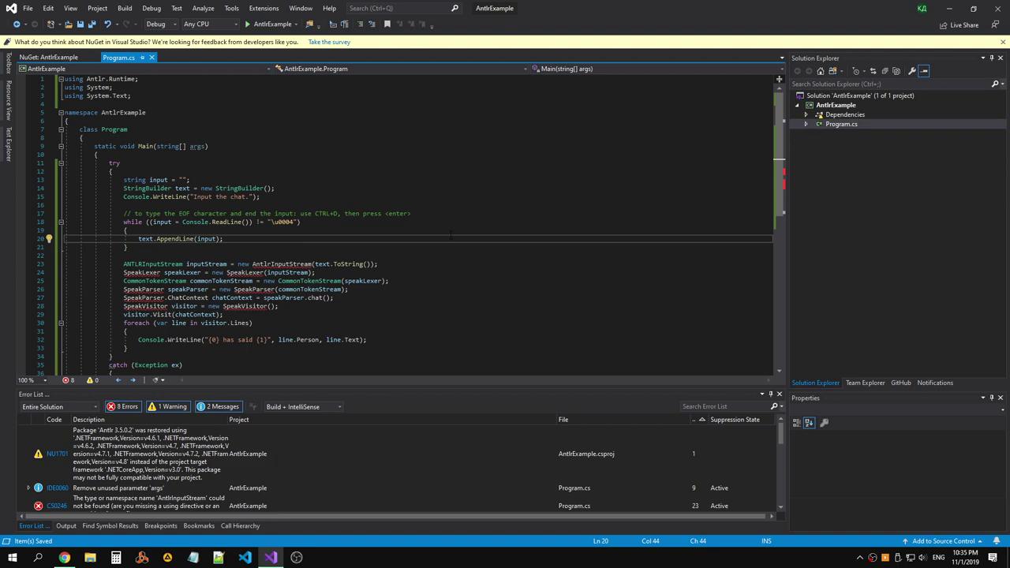
Inspect the remaining AntlrInputStream error and the Antlr package reference in AntlrExample.csproj.
{"action": "left_click", "coordinate": [337, 264]}
{"action": "key", "text": "ctrl+period"}
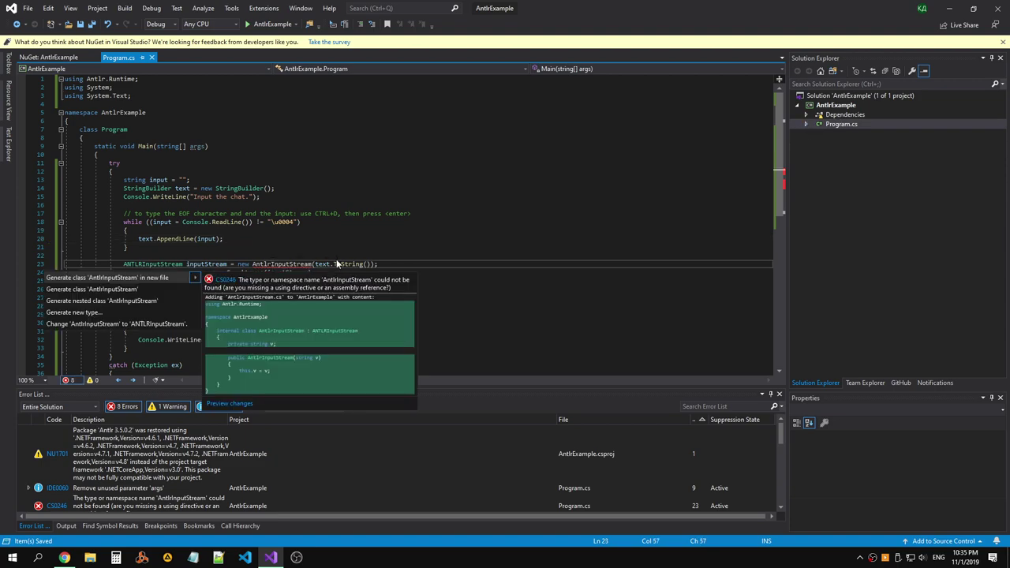
{"action": "key", "text": "Escape"}
{"action": "key", "text": "Down"}
{"action": "key", "text": "Down"}
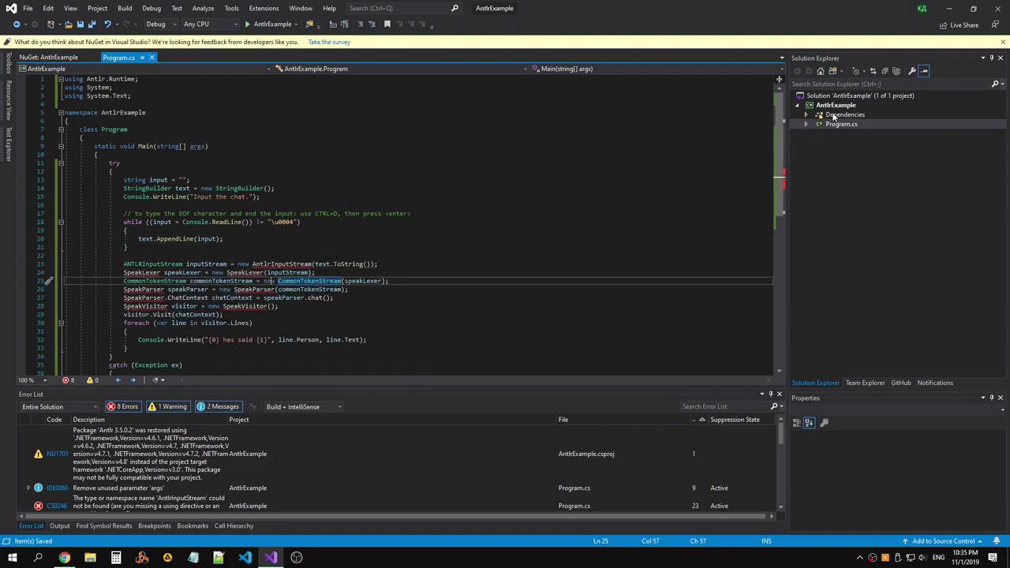
{"action": "left_click", "coordinate": [834, 105]}
{"action": "double_click", "coordinate": [835, 107]}
{"action": "left_click", "coordinate": [269, 134]}
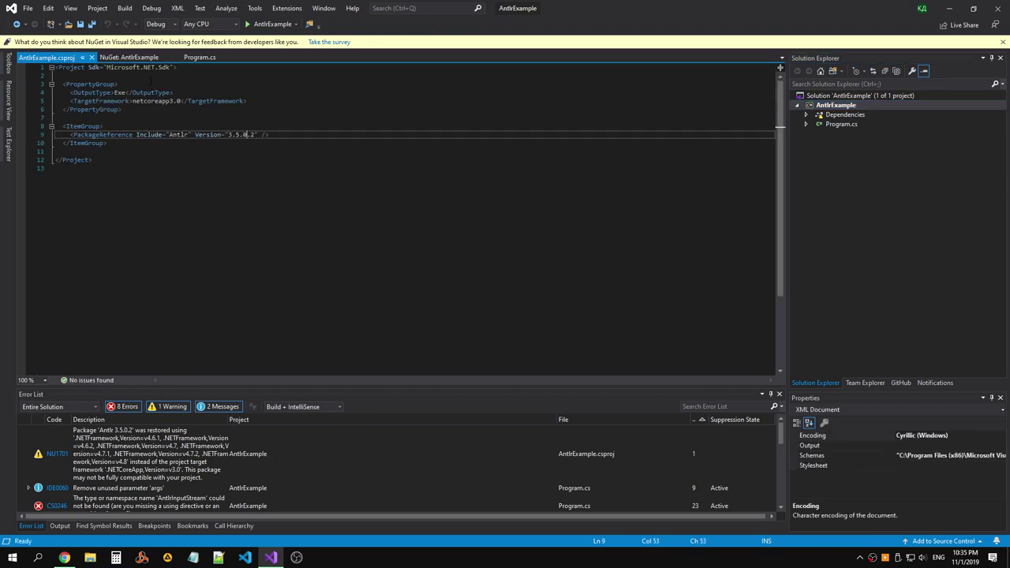
{"action": "left_click", "coordinate": [90, 56]}
{"action": "left_click", "coordinate": [268, 205]}
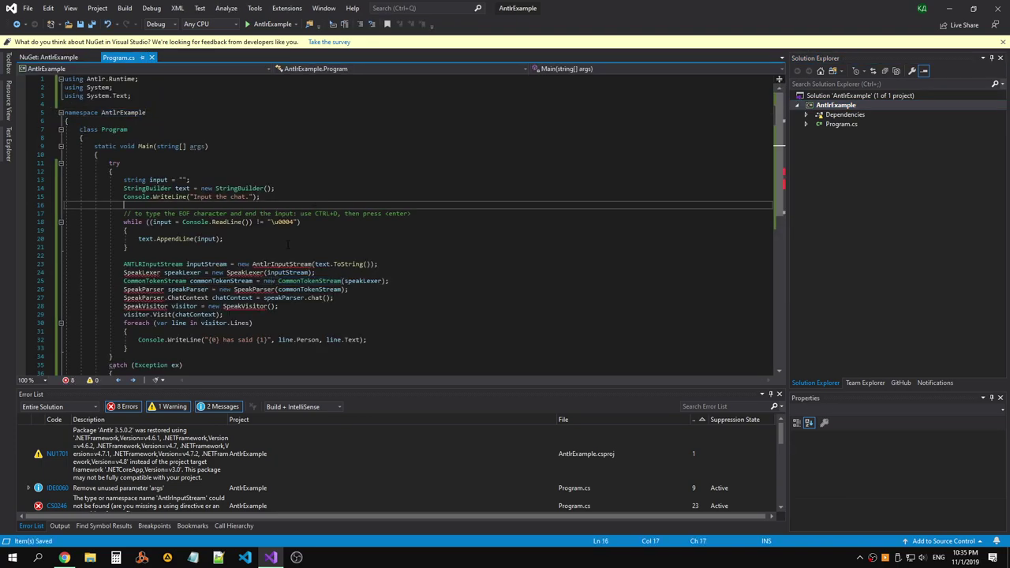
Rename the type and constructor on line 23 to ANTLRInputStream and review its constructor overloads.
{"action": "mouse_move", "coordinate": [280, 266]}
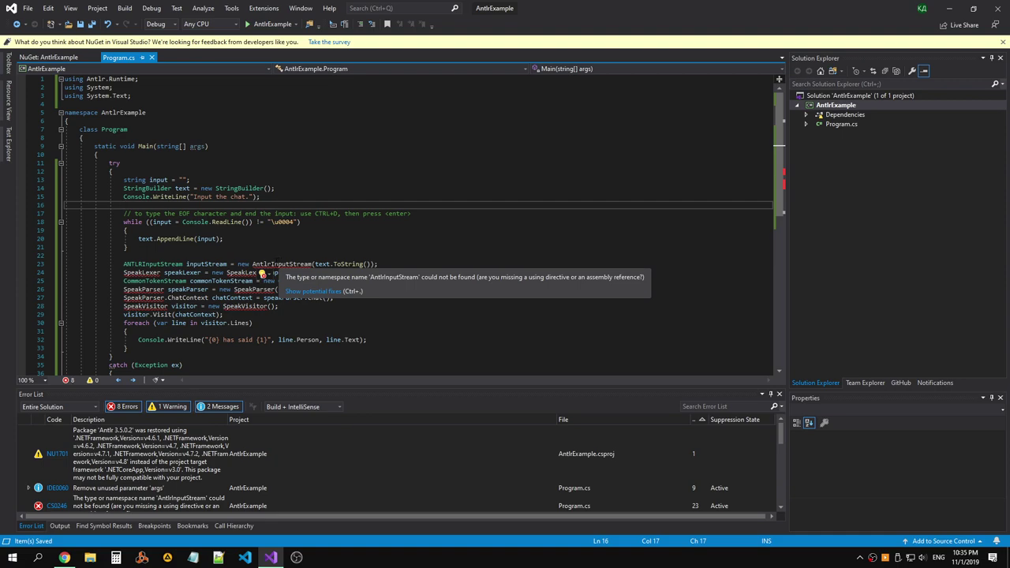
{"action": "double_click", "coordinate": [152, 265]}
{"action": "key", "text": "ctrl+c"}
{"action": "double_click", "coordinate": [282, 265]}
{"action": "key", "text": "ctrl+v"}
{"action": "left_click", "coordinate": [339, 288]}
{"action": "left_click", "coordinate": [379, 247]}
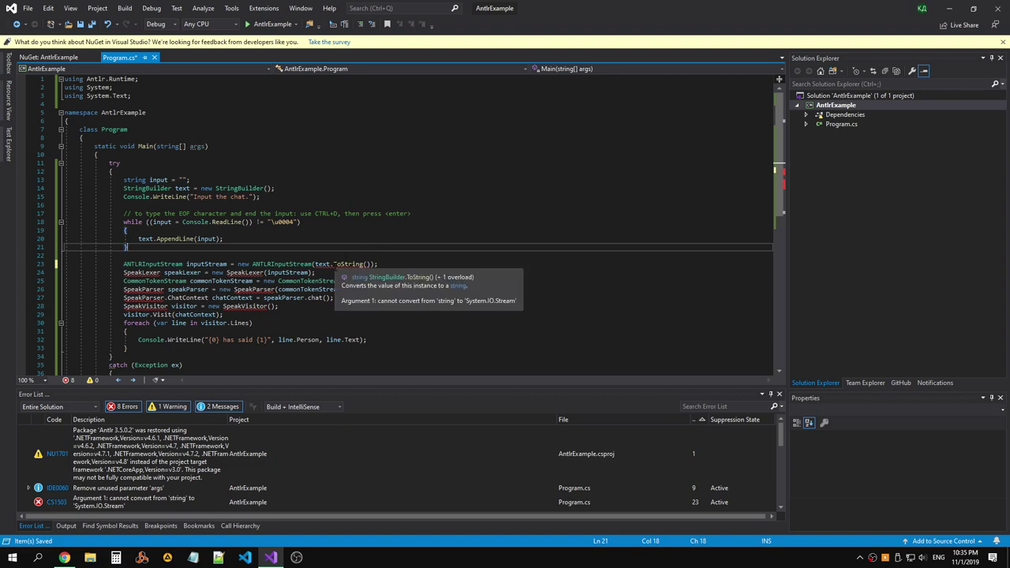
{"action": "left_click", "coordinate": [314, 265]}
{"action": "key", "text": "BackSpace"}
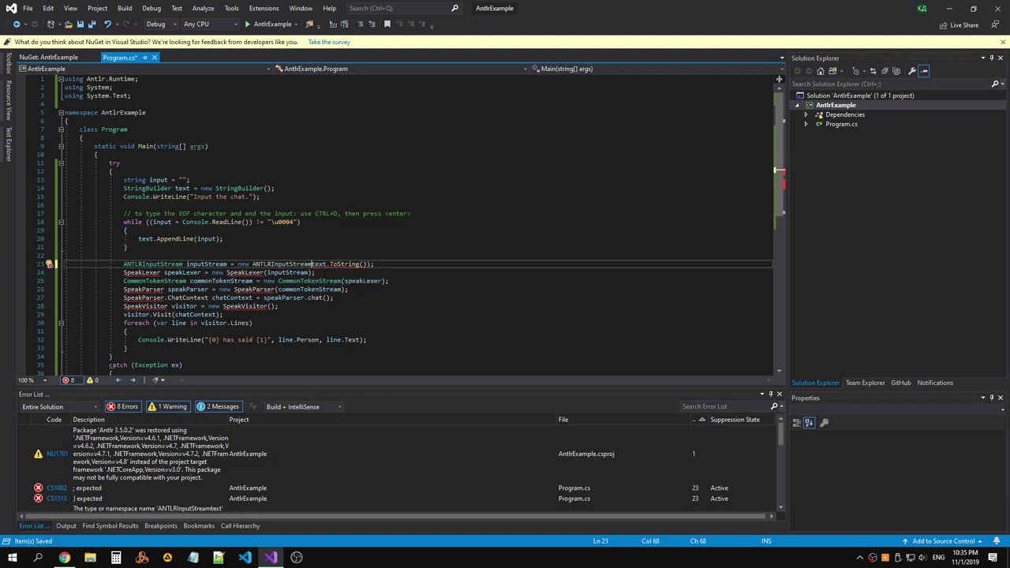
{"action": "type", "text": "("}
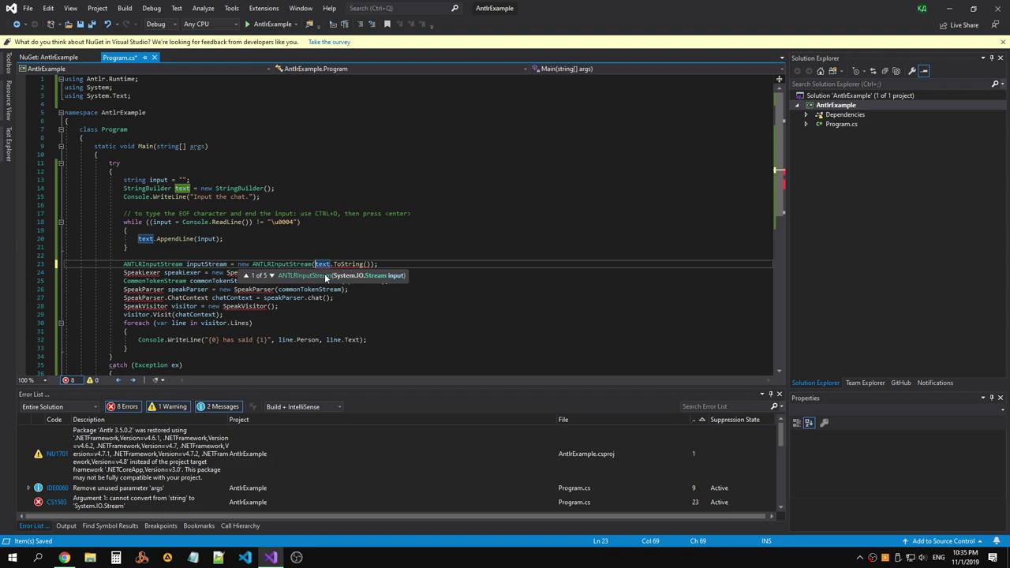
{"action": "key", "text": "Down"}
{"action": "key", "text": "Down"}
{"action": "key", "text": "Down"}
{"action": "key", "text": "Down"}
{"action": "key", "text": "Down"}
{"action": "key", "text": "Down"}
{"action": "key", "text": "Down"}
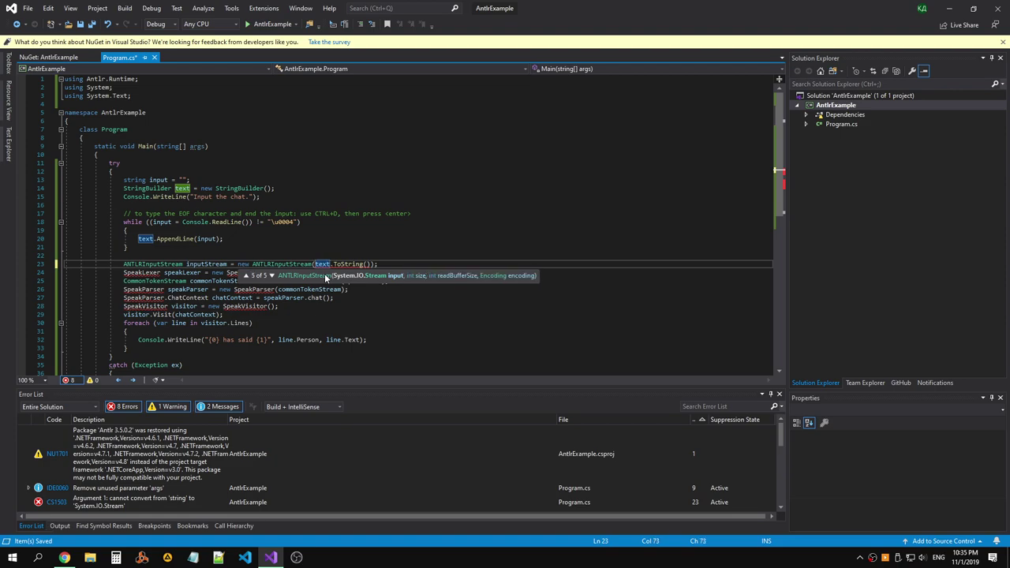
{"action": "key", "text": "Escape"}
{"action": "key", "text": "alt+Tab"}
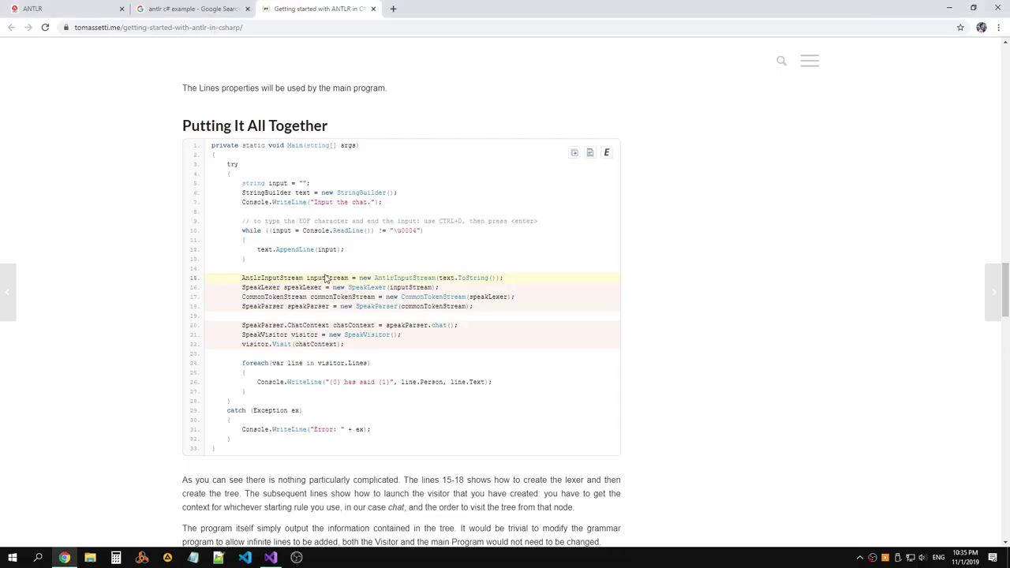
Try ANTLRInputStream and ANTLRStringStream completions on a scratch line, then delete it.
{"action": "key", "text": "alt+Tab"}
{"action": "key", "text": "ctrl+Return"}
{"action": "key", "text": "ctrl+Return"}
{"action": "type", "text": "A"}
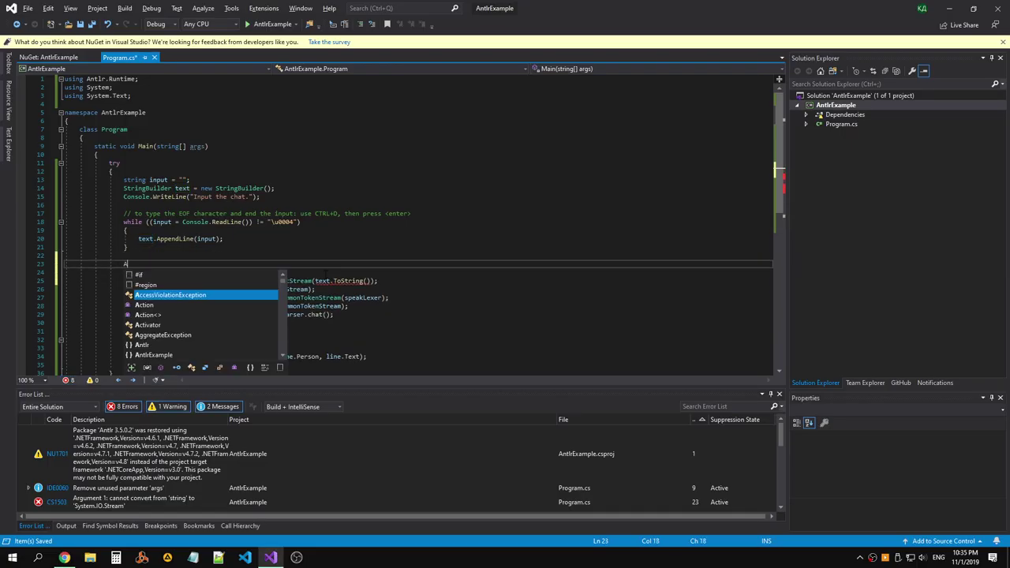
{"action": "type", "text": "nt"}
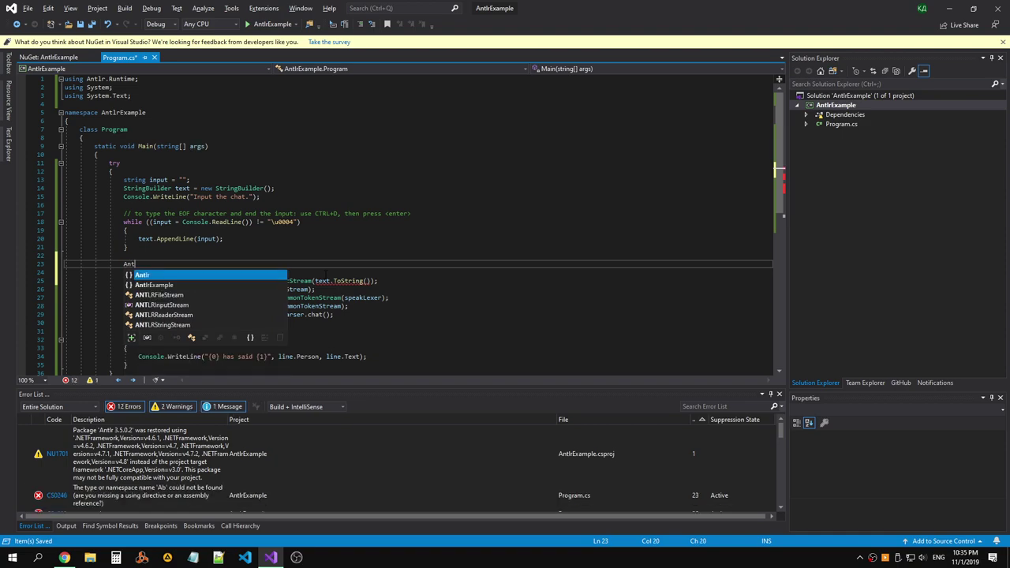
{"action": "key", "text": "Down"}
{"action": "key", "text": "Down"}
{"action": "key", "text": "Down"}
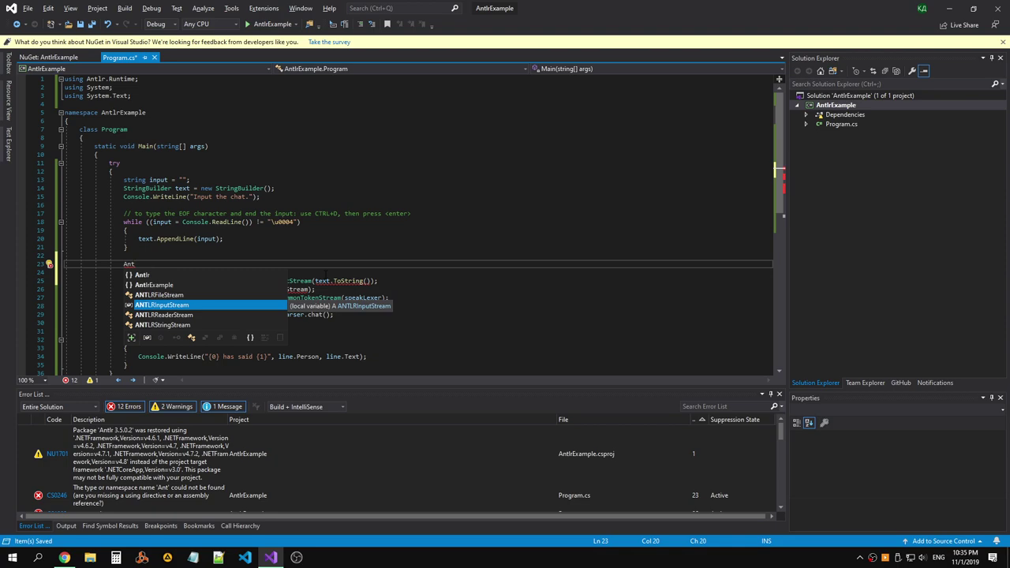
{"action": "key", "text": "Down"}
{"action": "key", "text": "Down"}
{"action": "type", "text": "("}
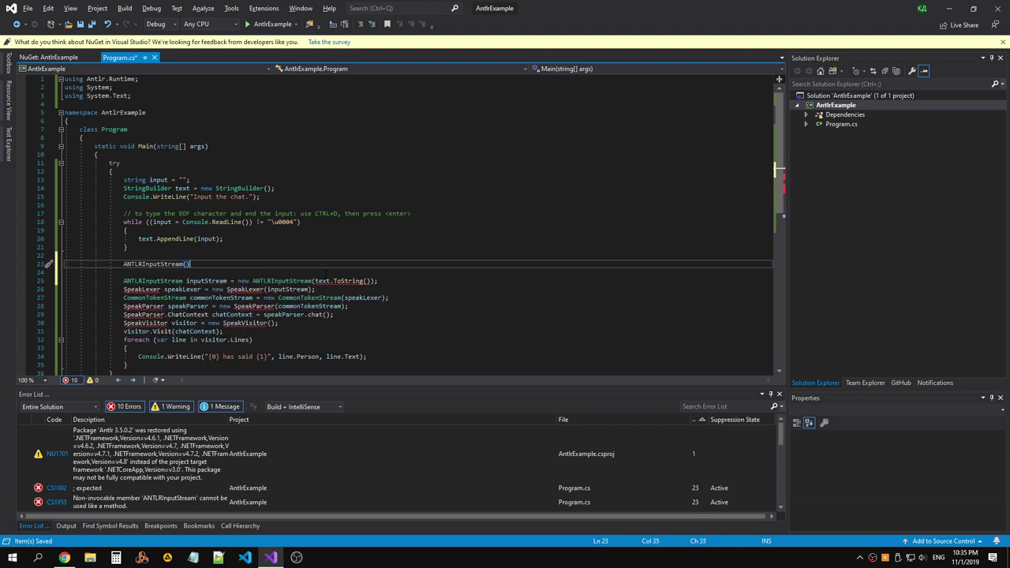
{"action": "key", "text": "ctrl+shift+l"}
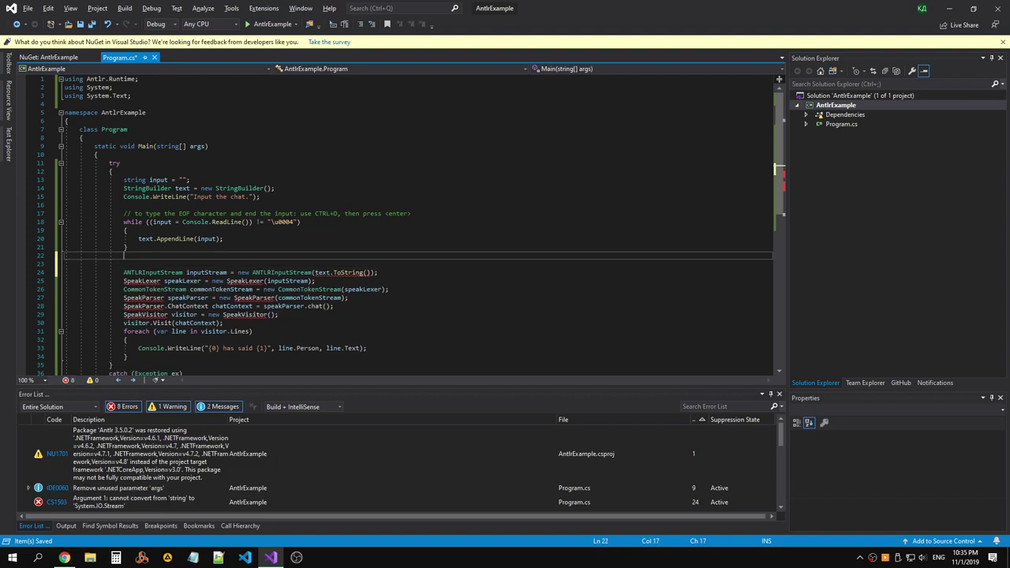
{"action": "key", "text": "alt+Tab"}
{"action": "key", "text": "alt+Tab"}
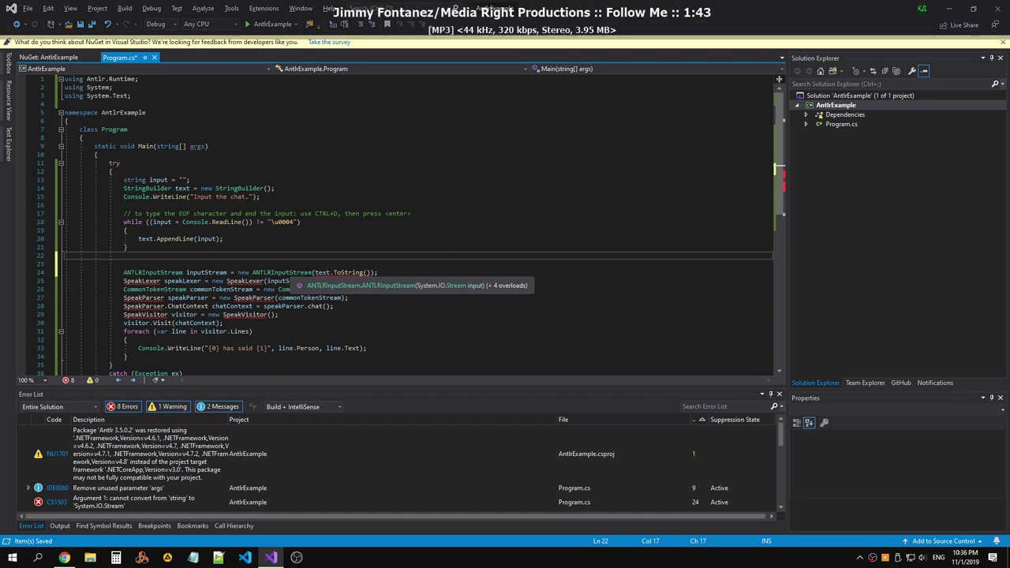
Change the inputStream variable and constructor type on line 24 to ANTLRStringStream.
{"action": "double_click", "coordinate": [152, 273]}
{"action": "type", "text": "Ant"}
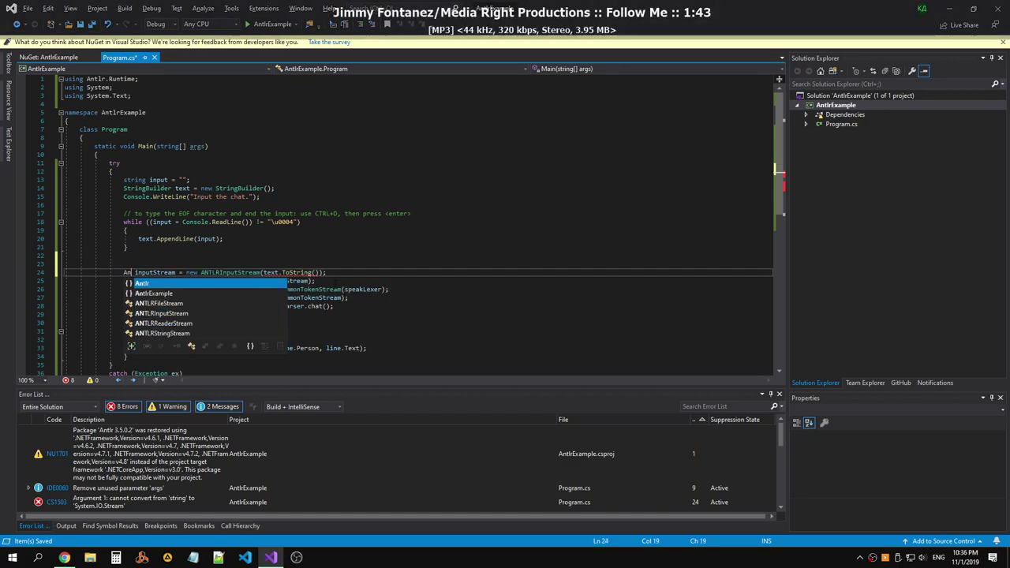
{"action": "key", "text": "Down"}
{"action": "key", "text": "Down"}
{"action": "key", "text": "Down"}
{"action": "key", "text": "Tab"}
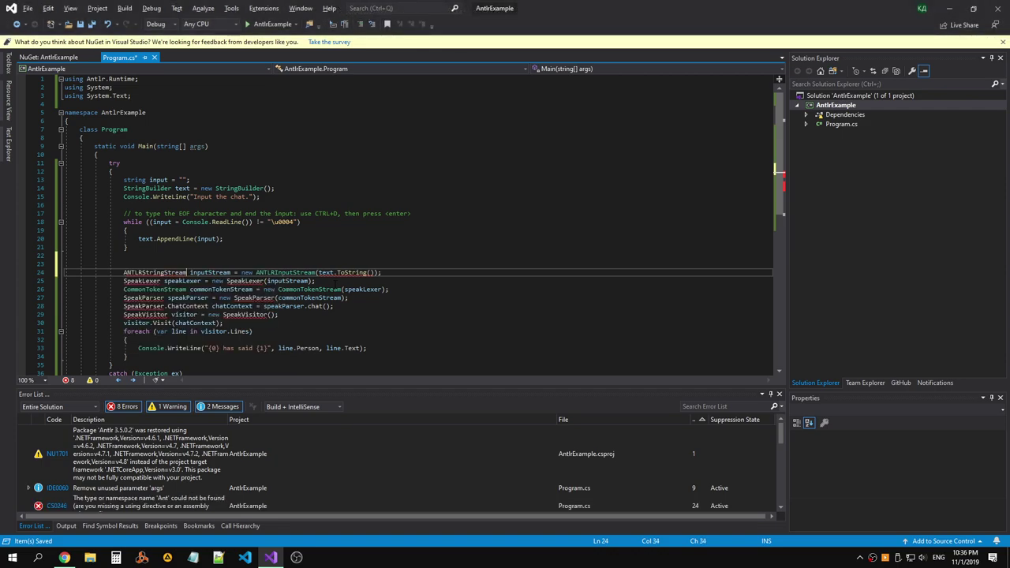
{"action": "double_click", "coordinate": [155, 272]}
{"action": "key", "text": "ctrl+c"}
{"action": "double_click", "coordinate": [285, 272]}
{"action": "key", "text": "ctrl+v"}
{"action": "left_click", "coordinate": [124, 255]}
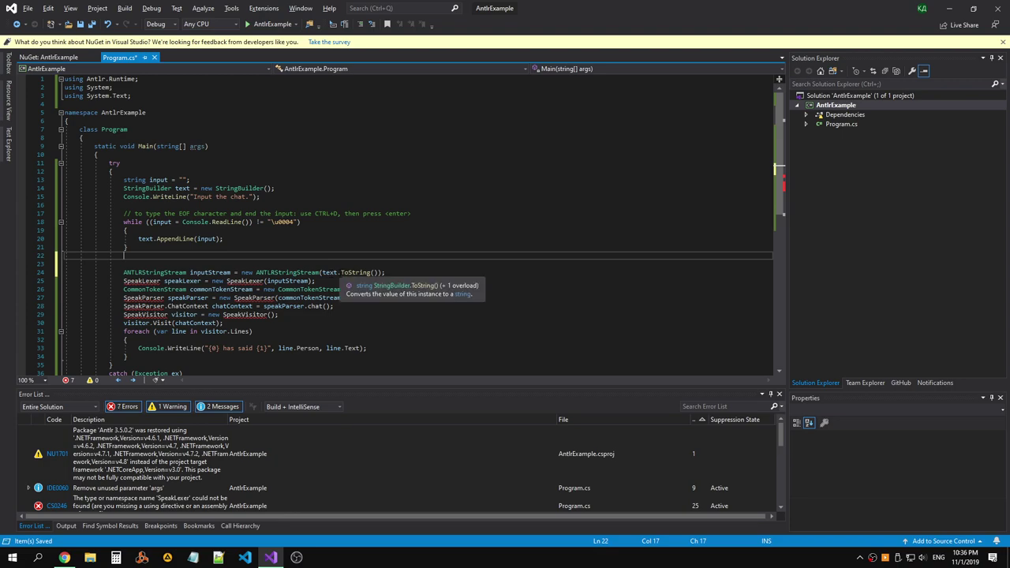
{"action": "left_click", "coordinate": [322, 272]}
Delete the empty line above the ANTLRStringStream declaration and review the speakParser references.
{"action": "key", "text": "ctrl+shift+space"}
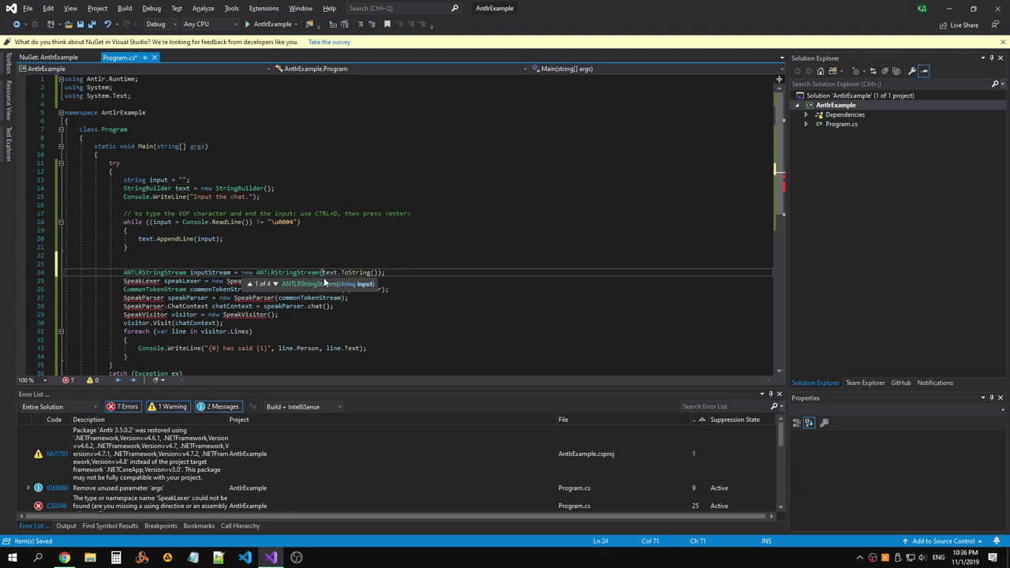
{"action": "key", "text": "Escape"}
{"action": "key", "text": "Up"}
{"action": "key", "text": "Delete"}
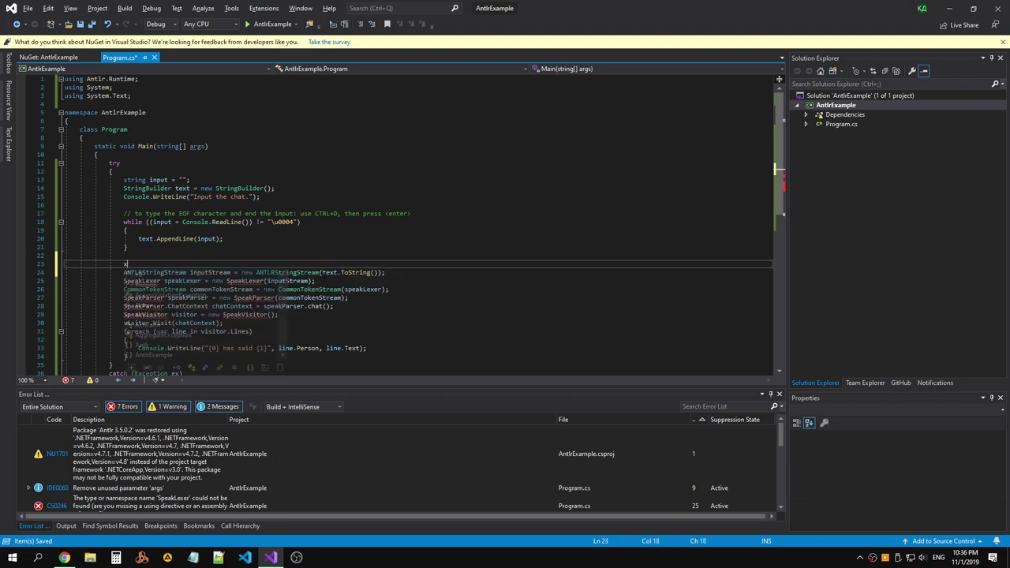
{"action": "scroll", "coordinate": [285, 250], "scroll_direction": "down", "scroll_amount": 3}
{"action": "left_click", "coordinate": [200, 213]}
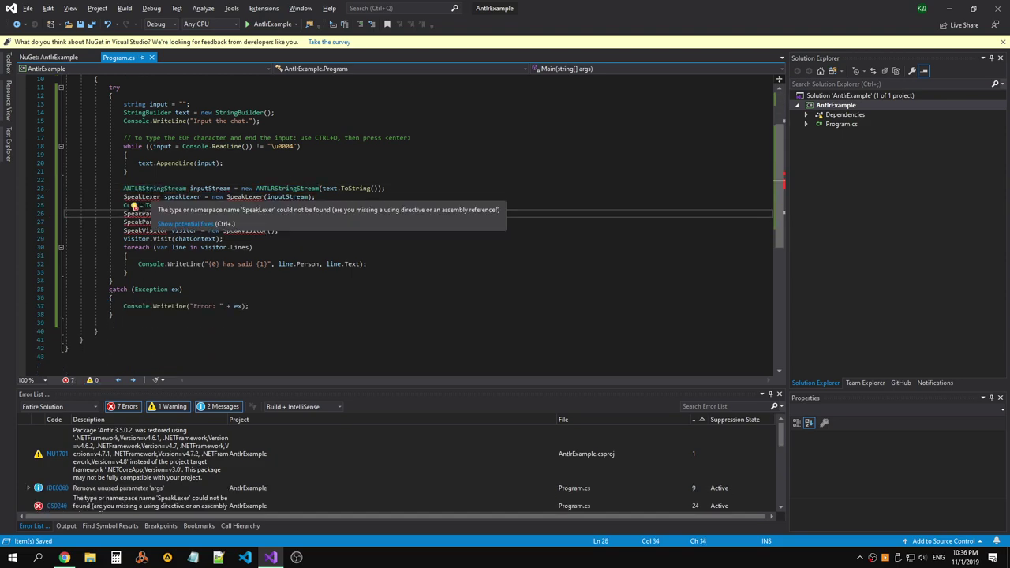
Scroll the tutorial to Setup and select the 'Tools → Extensions and Updates' passage.
{"action": "key", "text": "alt+Tab"}
{"action": "scroll", "coordinate": [320, 219], "scroll_direction": "up", "scroll_amount": 5}
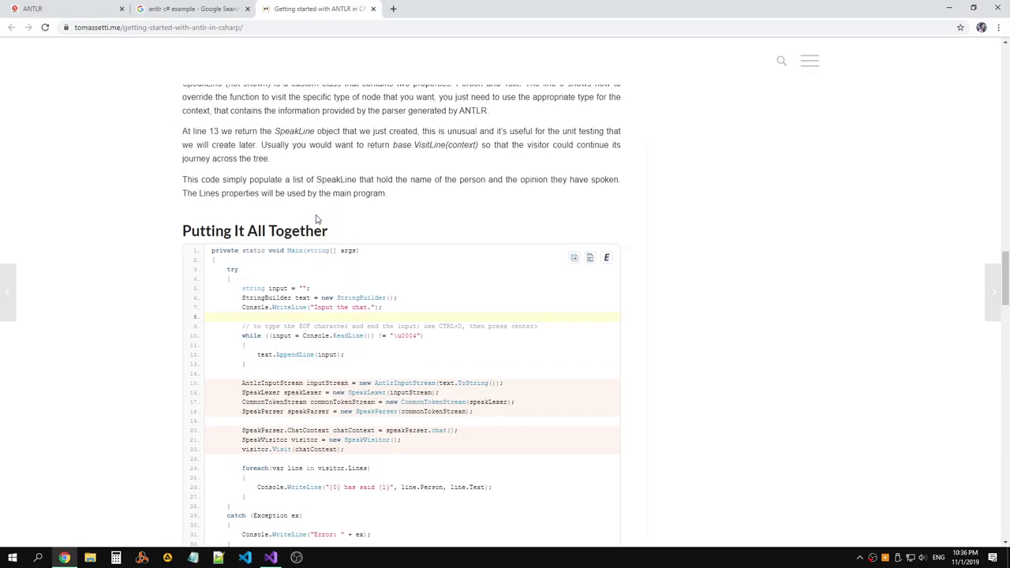
{"action": "scroll", "coordinate": [317, 219], "scroll_direction": "up", "scroll_amount": 3}
{"action": "scroll", "coordinate": [317, 213], "scroll_direction": "up", "scroll_amount": 9}
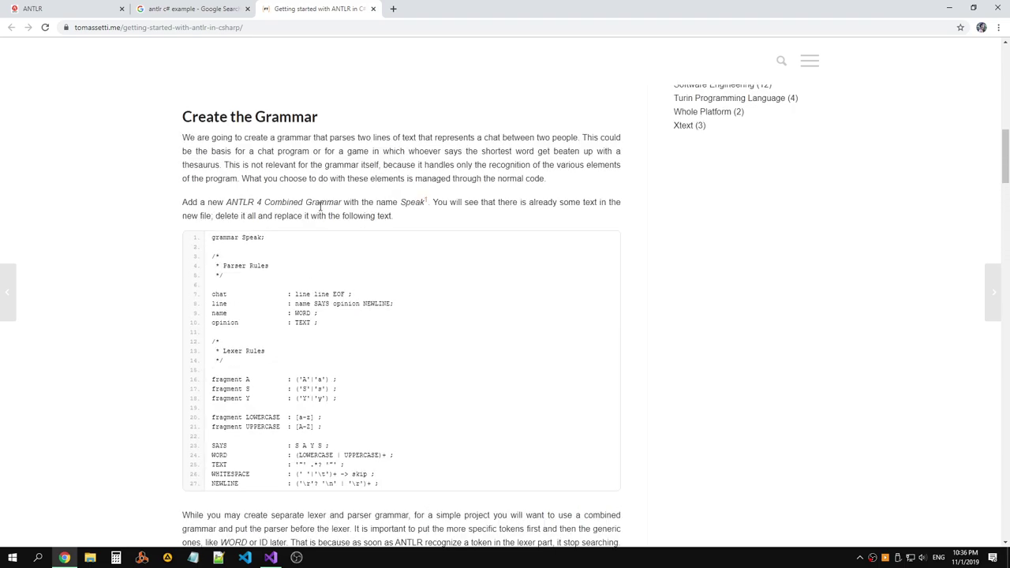
{"action": "scroll", "coordinate": [321, 203], "scroll_direction": "up", "scroll_amount": 4}
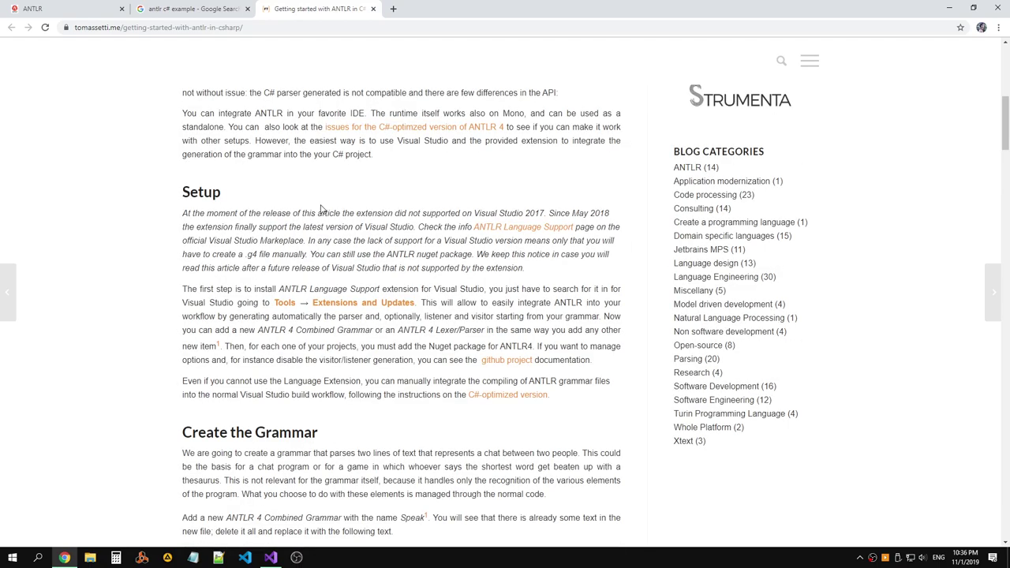
{"action": "scroll", "coordinate": [397, 204], "scroll_direction": "up", "scroll_amount": 4}
{"action": "key", "text": "alt+tab"}
{"action": "key", "text": "alt+tab"}
{"action": "left_click", "coordinate": [410, 214]}
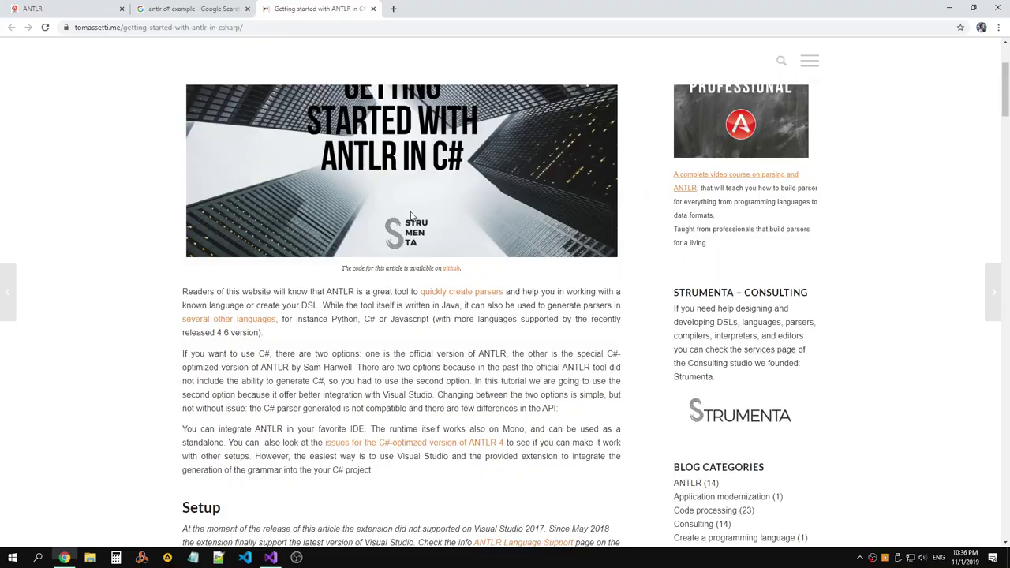
{"action": "scroll", "coordinate": [412, 244], "scroll_direction": "down", "scroll_amount": 4}
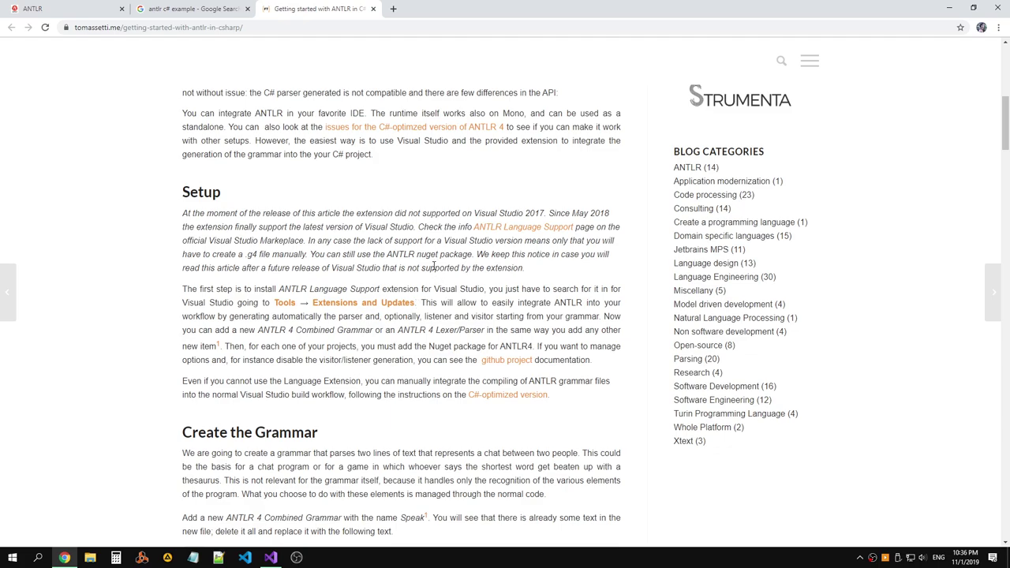
{"action": "scroll", "coordinate": [433, 256], "scroll_direction": "down", "scroll_amount": 3}
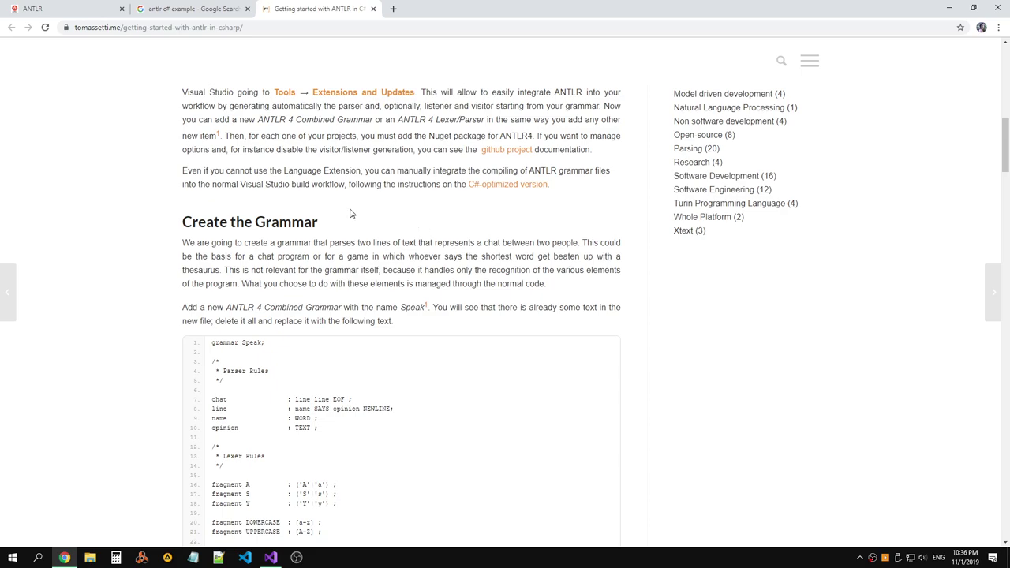
{"action": "scroll", "coordinate": [351, 213], "scroll_direction": "up", "scroll_amount": 1}
{"action": "left_click_drag", "start_coordinate": [417, 198], "coordinate": [274, 199]}
{"action": "key", "text": "alt+Tab"}
{"action": "left_click", "coordinate": [339, 245]}
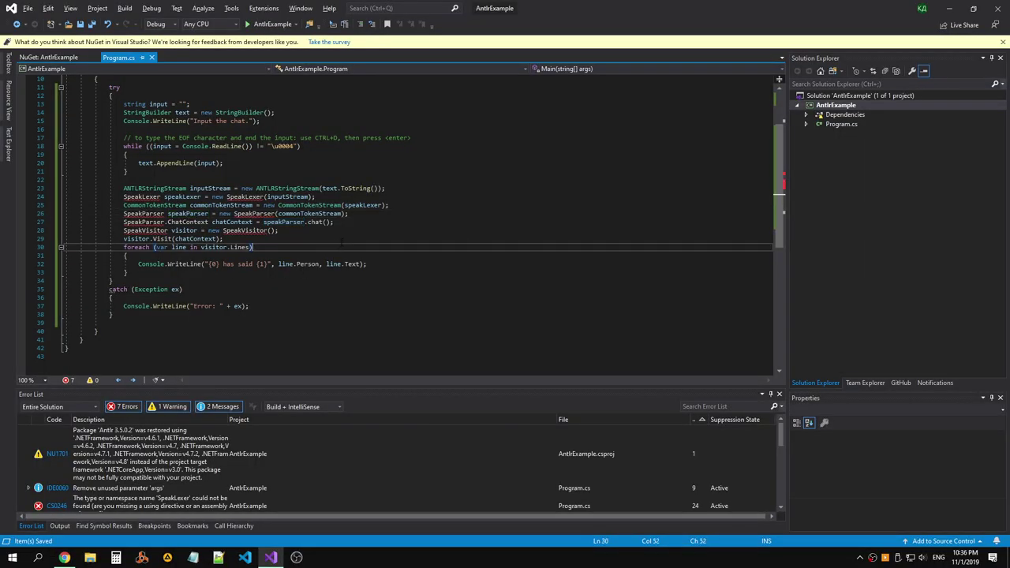
{"action": "left_click", "coordinate": [299, 230]}
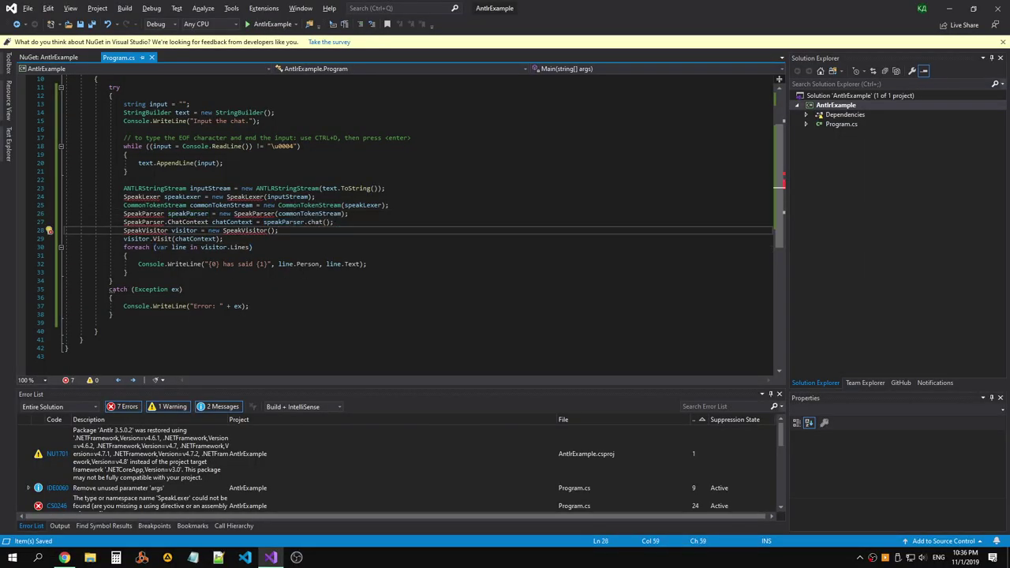
{"action": "left_click", "coordinate": [264, 205]}
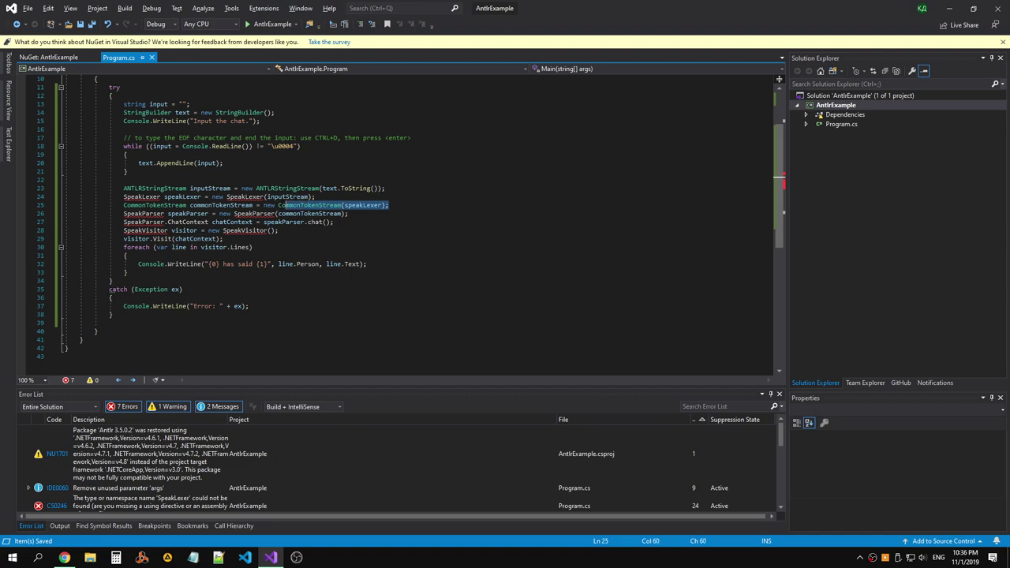
{"action": "double_click", "coordinate": [309, 205]}
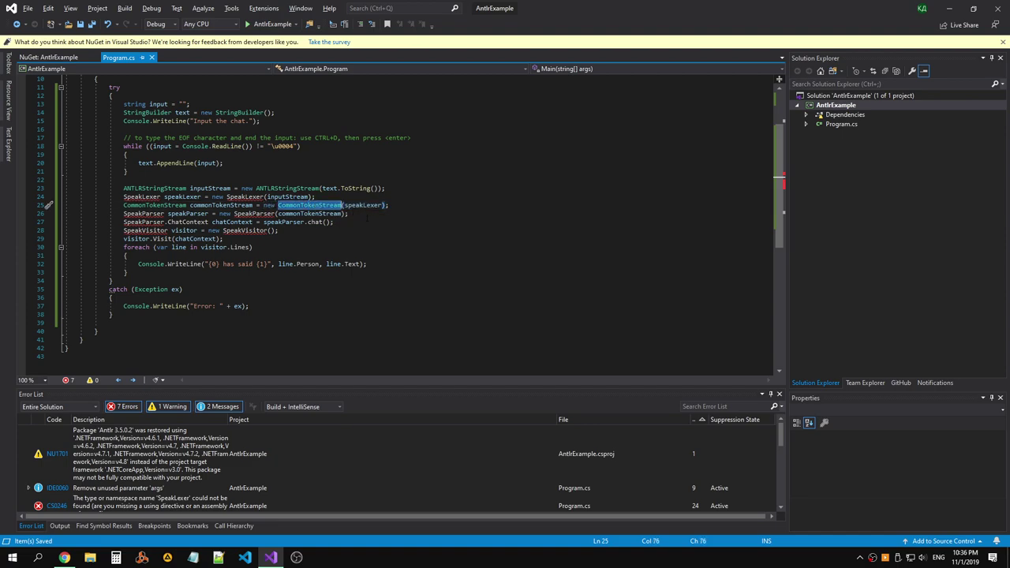
{"action": "left_click", "coordinate": [264, 188]}
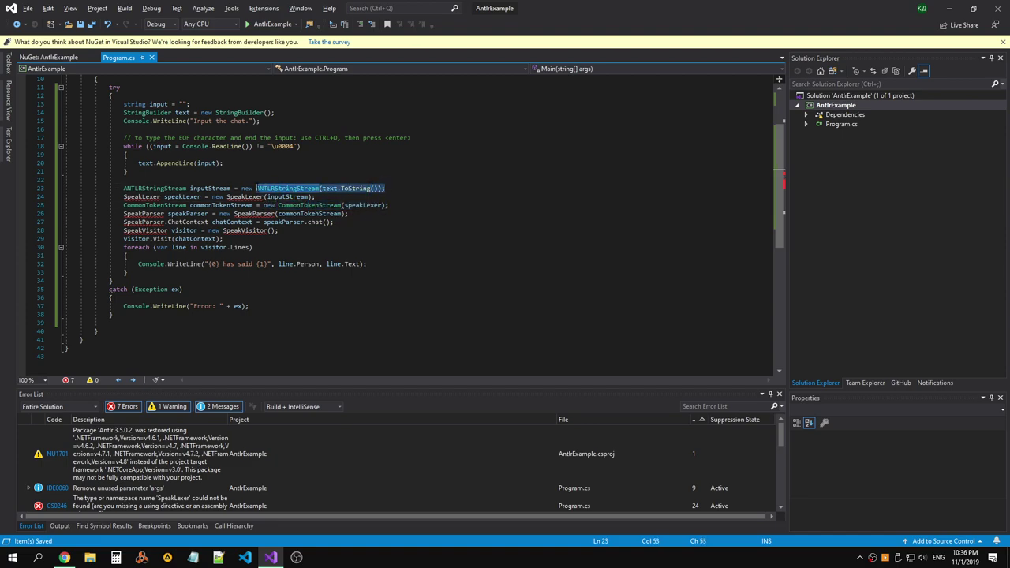
{"action": "key", "text": "End"}
{"action": "double_click", "coordinate": [245, 197]}
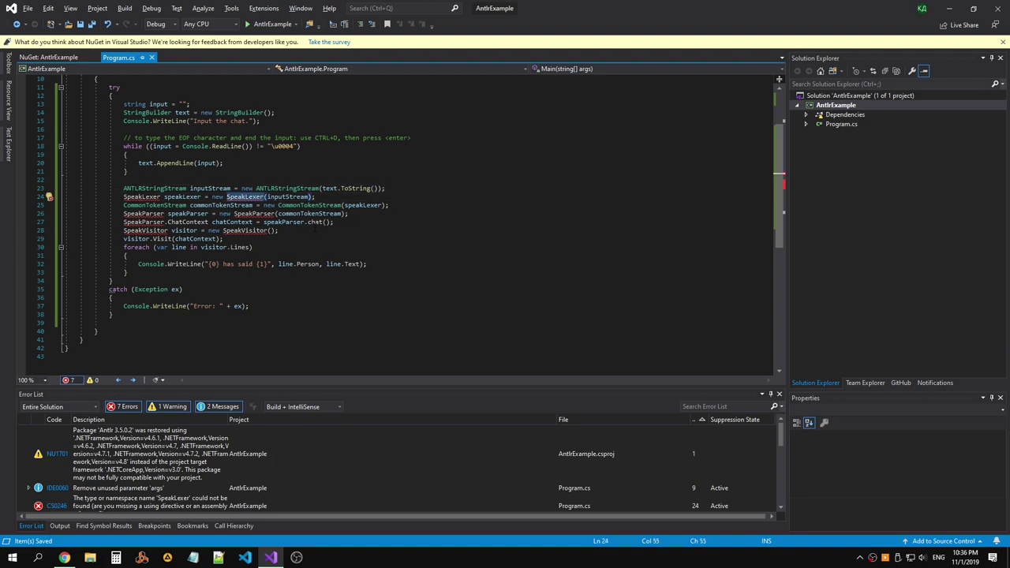
{"action": "key", "text": "alt+Tab"}
{"action": "scroll", "coordinate": [418, 193], "scroll_direction": "up", "scroll_amount": 3}
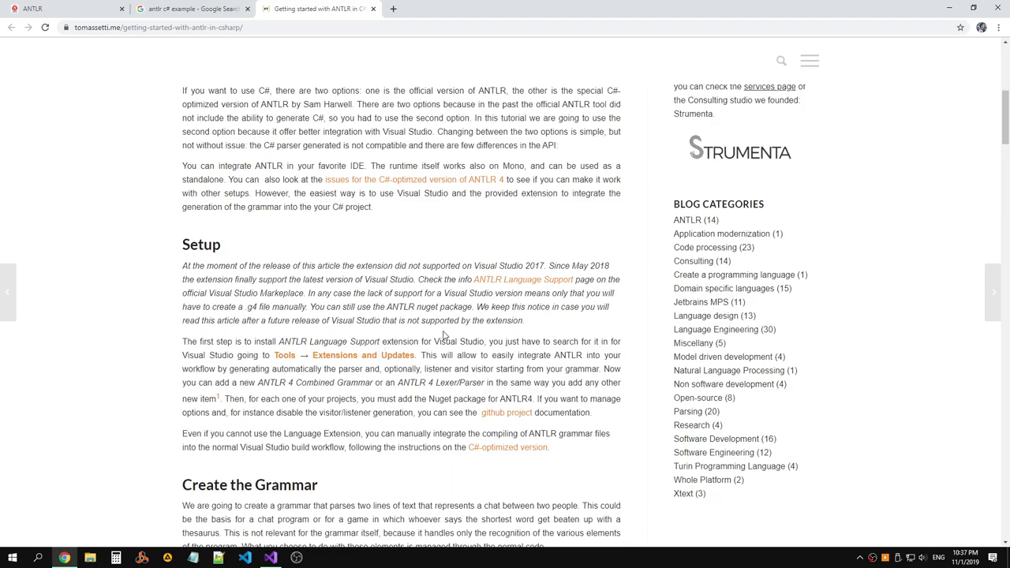
{"action": "key", "text": "alt+Tab"}
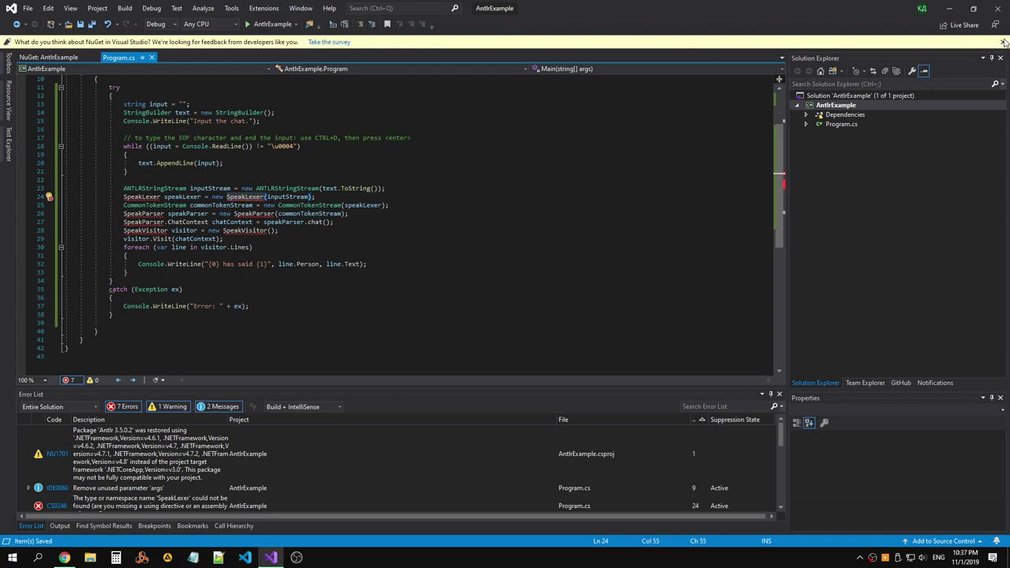
Dismiss the NuGet survey bar and glance at the Options dialog without changing anything.
{"action": "left_click", "coordinate": [1002, 42]}
{"action": "left_click", "coordinate": [231, 8]}
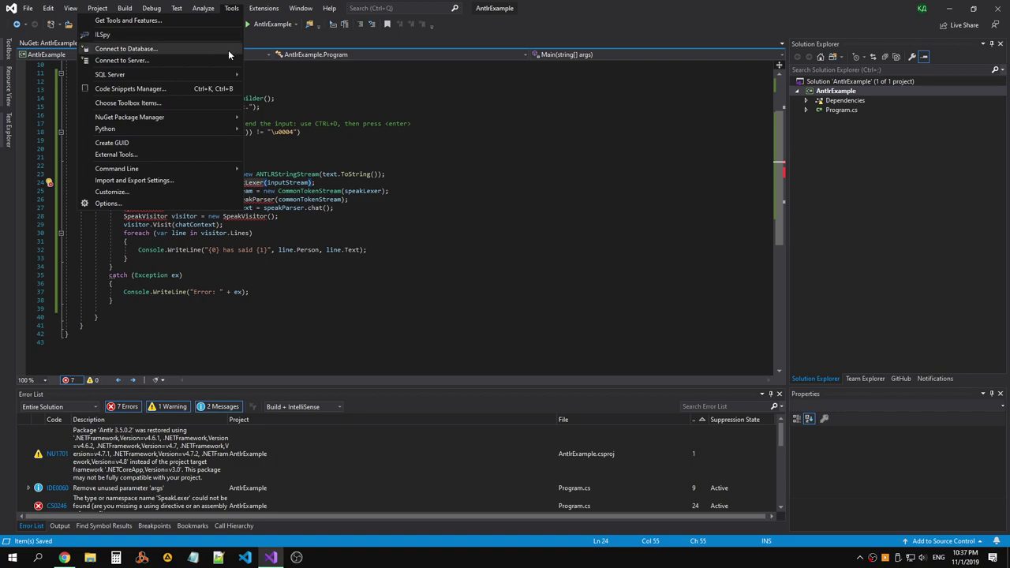
{"action": "left_click", "coordinate": [139, 202]}
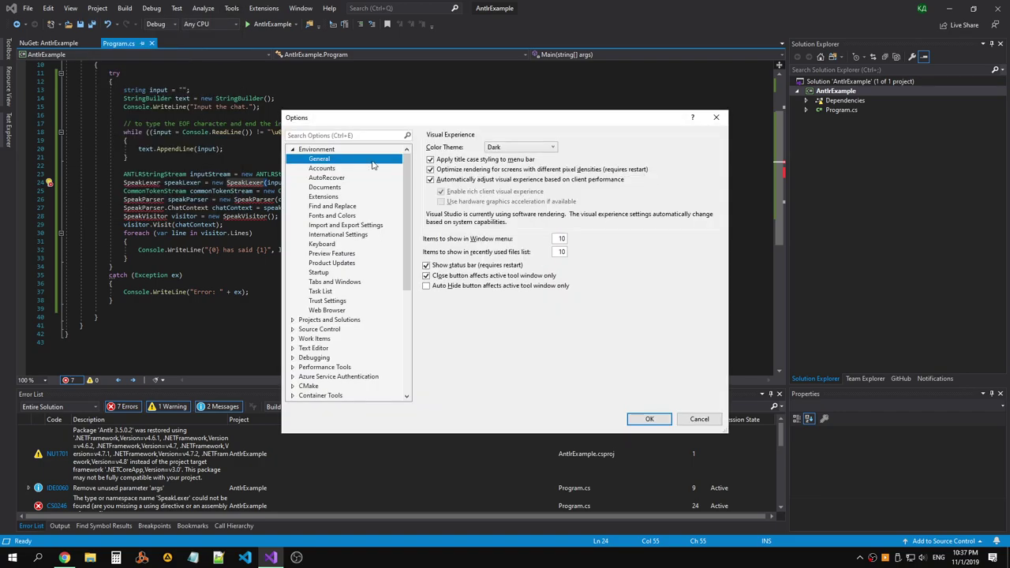
{"action": "left_click", "coordinate": [715, 117]}
Search the extension manager for 'ANTLR', copying the term from the tutorial's Setup text.
{"action": "left_click", "coordinate": [264, 8]}
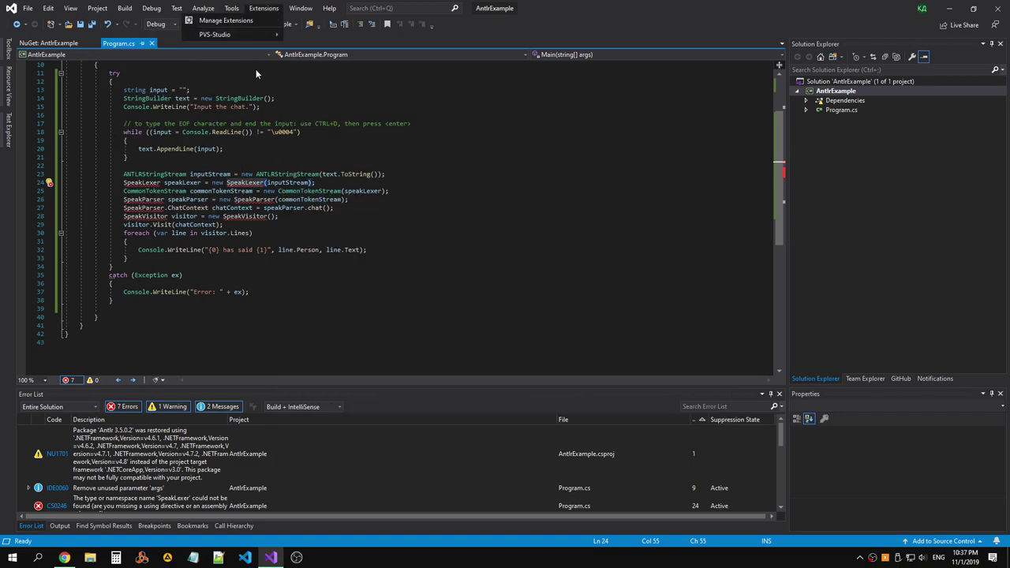
{"action": "left_click", "coordinate": [227, 21]}
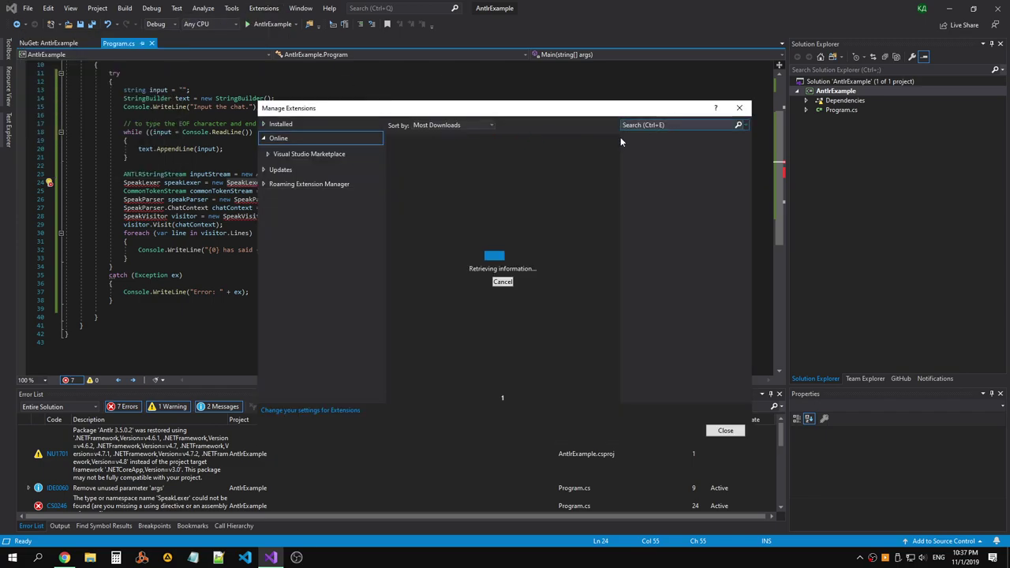
{"action": "key", "text": "alt+Tab"}
{"action": "left_click_drag", "start_coordinate": [307, 341], "coordinate": [278, 342]}
{"action": "key", "text": "ctrl+c"}
{"action": "key", "text": "alt+Tab"}
{"action": "key", "text": "ctrl+v"}
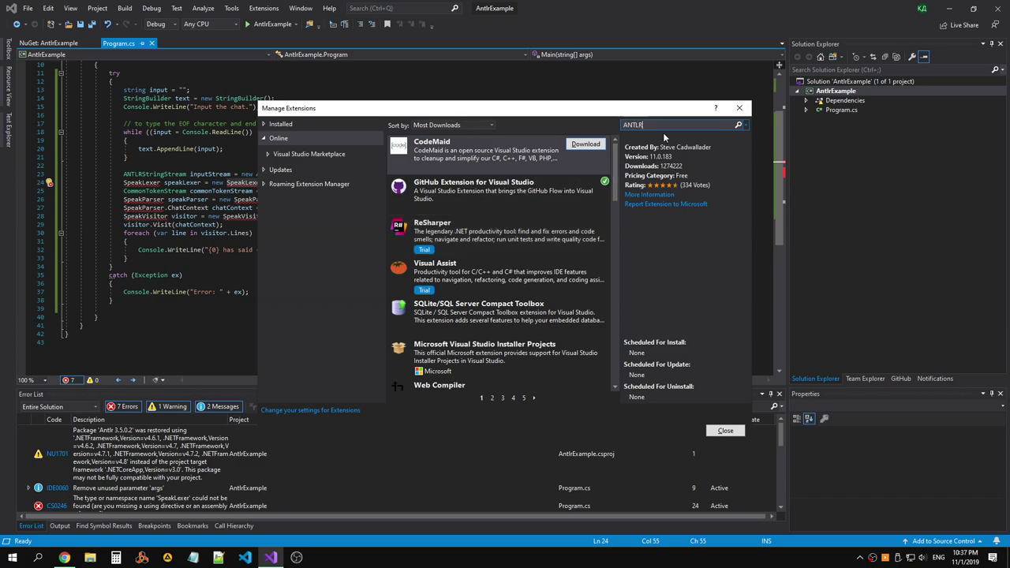
{"action": "key", "text": "Return"}
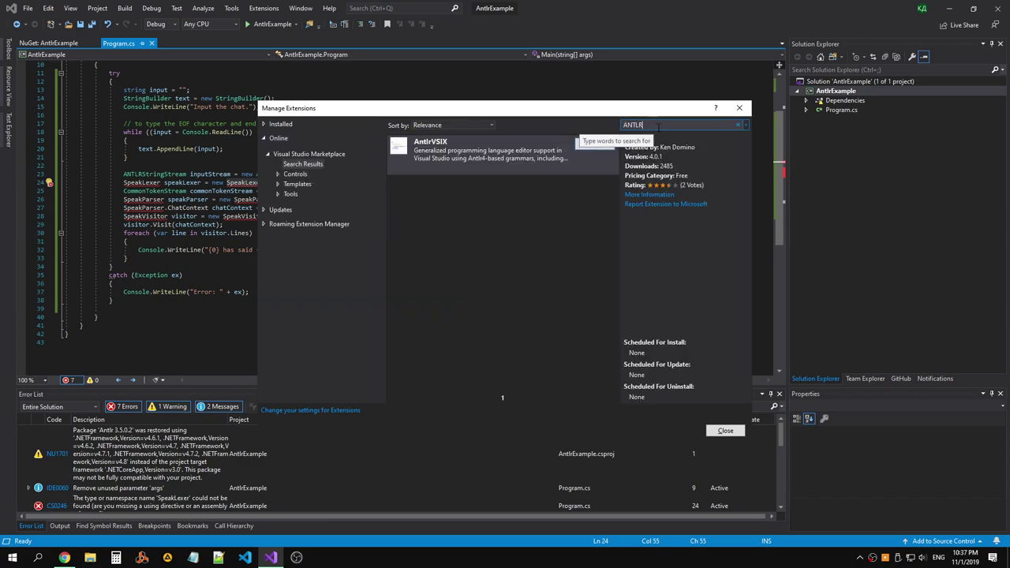
Download the AntlrVSIX extension and close the extension manager.
{"action": "left_click", "coordinate": [447, 156]}
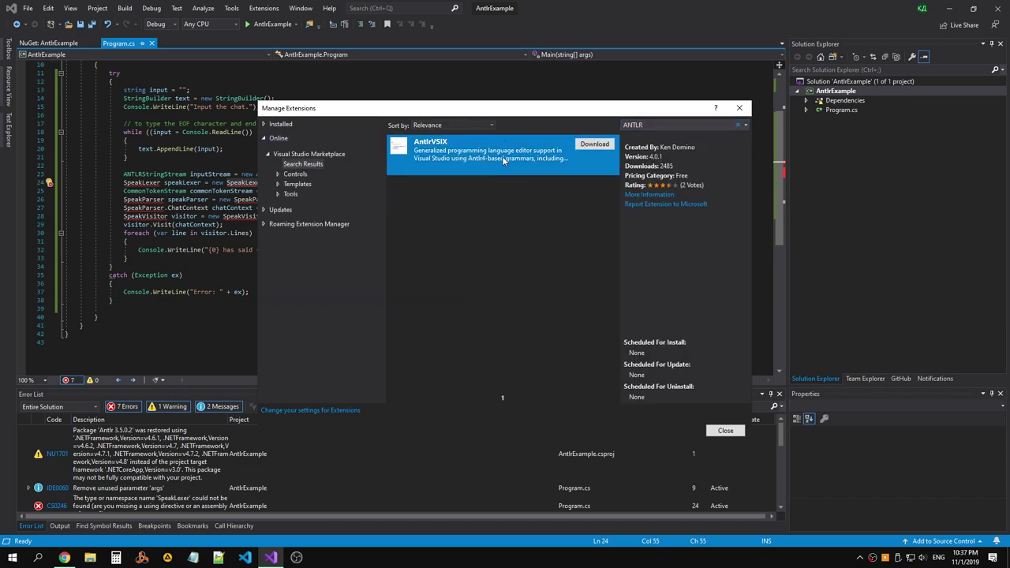
{"action": "left_click", "coordinate": [594, 144]}
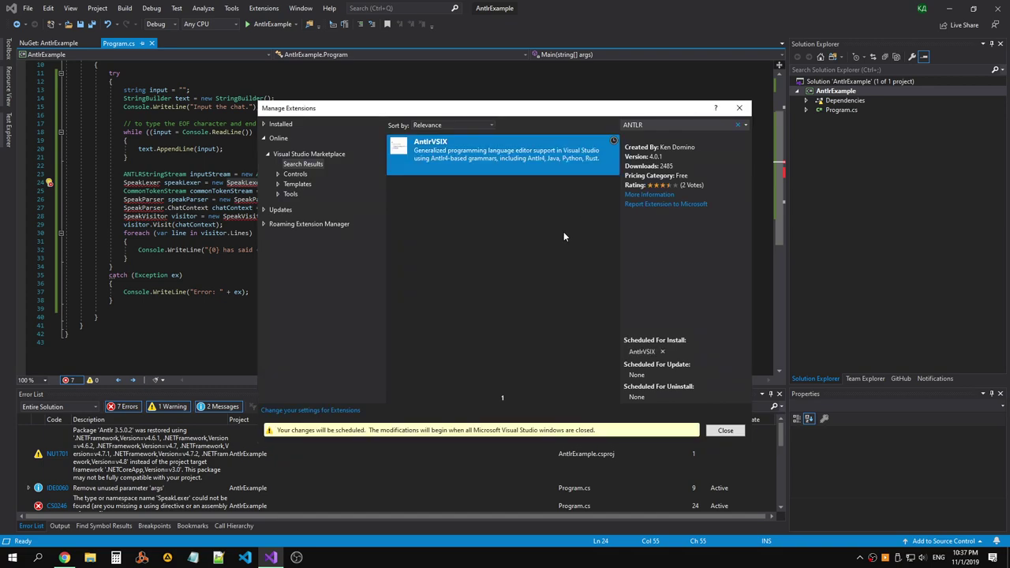
{"action": "left_click", "coordinate": [725, 430]}
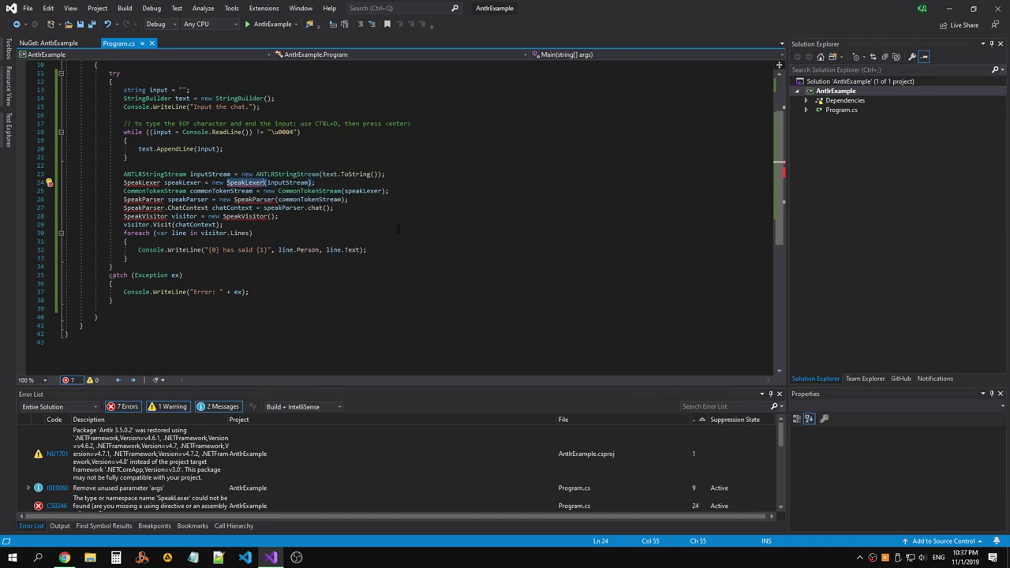
Check the ANTLR tutorial in the browser, then return to the code in Visual Studio.
{"action": "key", "text": "alt+Tab"}
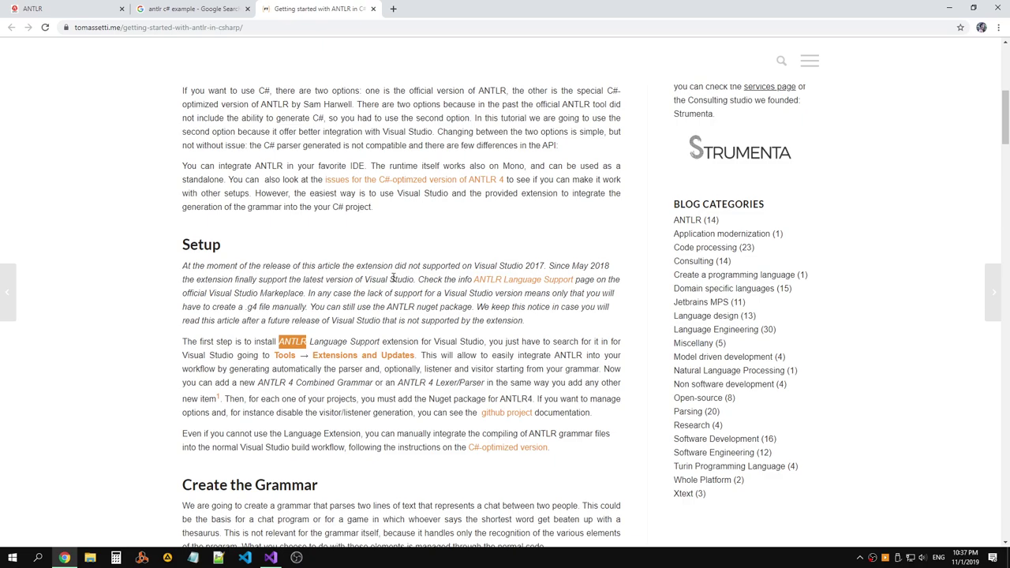
{"action": "left_click", "coordinate": [393, 8]}
{"action": "left_click", "coordinate": [499, 9]}
{"action": "key", "text": "alt+Tab"}
{"action": "scroll", "coordinate": [441, 178], "scroll_direction": "up", "scroll_amount": 1}
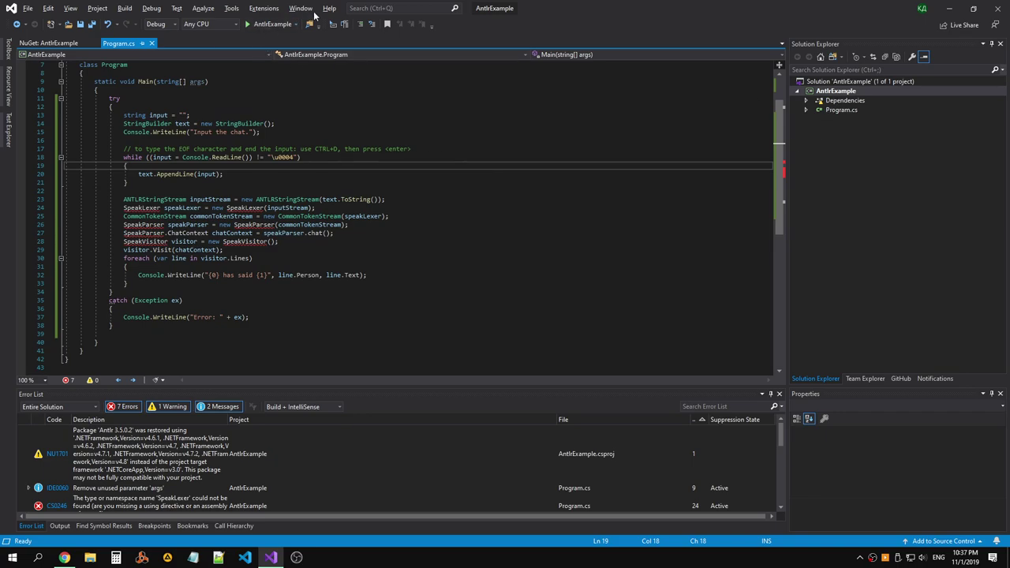
{"action": "scroll", "coordinate": [245, 462], "scroll_direction": "down", "scroll_amount": 1}
{"action": "scroll", "coordinate": [246, 463], "scroll_direction": "down", "scroll_amount": 1}
{"action": "scroll", "coordinate": [245, 462], "scroll_direction": "up", "scroll_amount": 2}
Put the caret at line 13's end, then review the Chrome tabs, ending on the C# ANTLR article.
{"action": "left_click", "coordinate": [189, 115]}
{"action": "scroll", "coordinate": [410, 213], "scroll_direction": "up", "scroll_amount": 2}
{"action": "key", "text": "alt+Tab"}
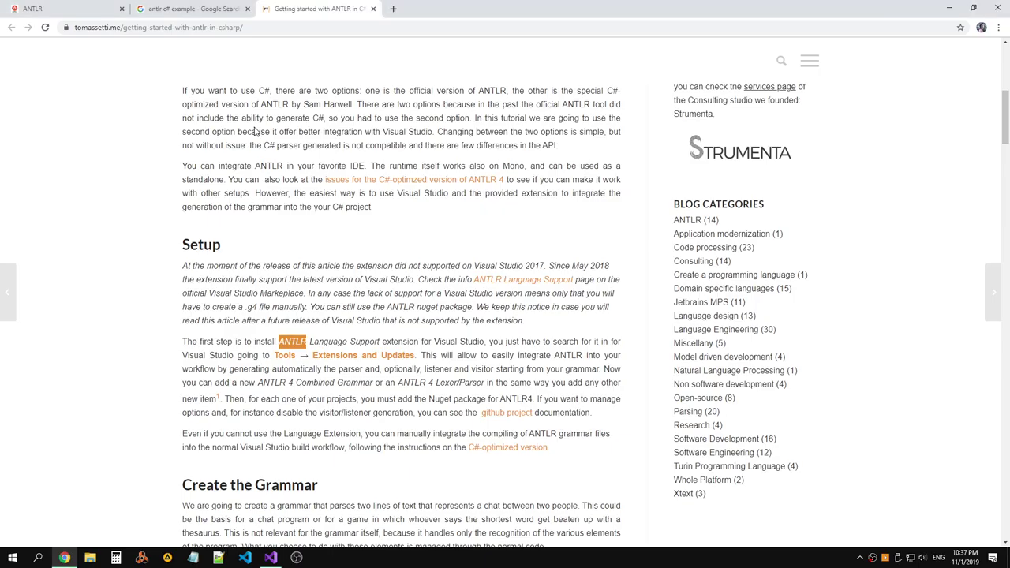
{"action": "left_click", "coordinate": [187, 14]}
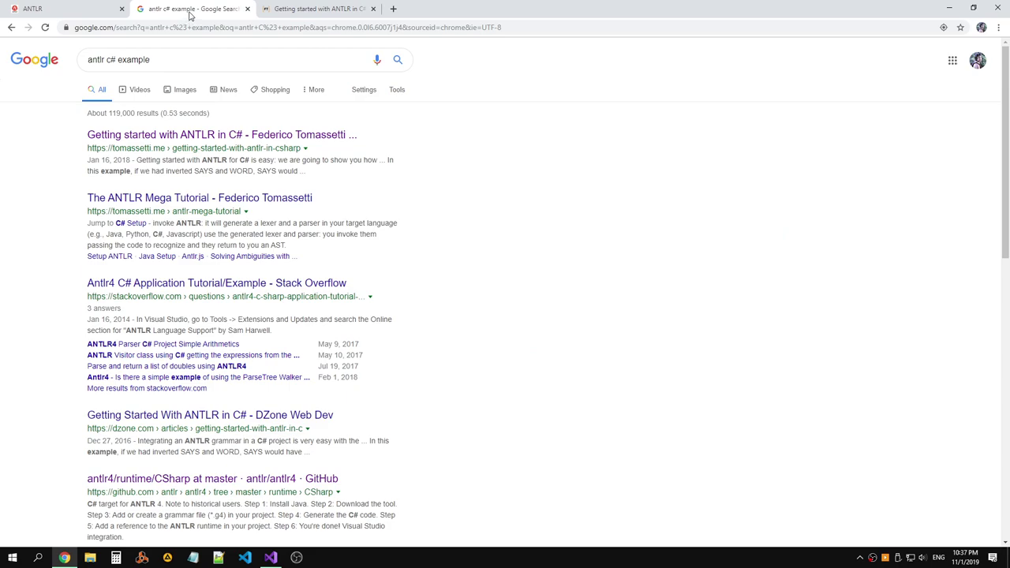
{"action": "left_click", "coordinate": [72, 11]}
{"action": "left_click", "coordinate": [201, 9]}
{"action": "left_click", "coordinate": [307, 9]}
Load antlr.org in a new tab via 'Antlr' and compare its Samples and Quick Start panels.
{"action": "left_click", "coordinate": [393, 8]}
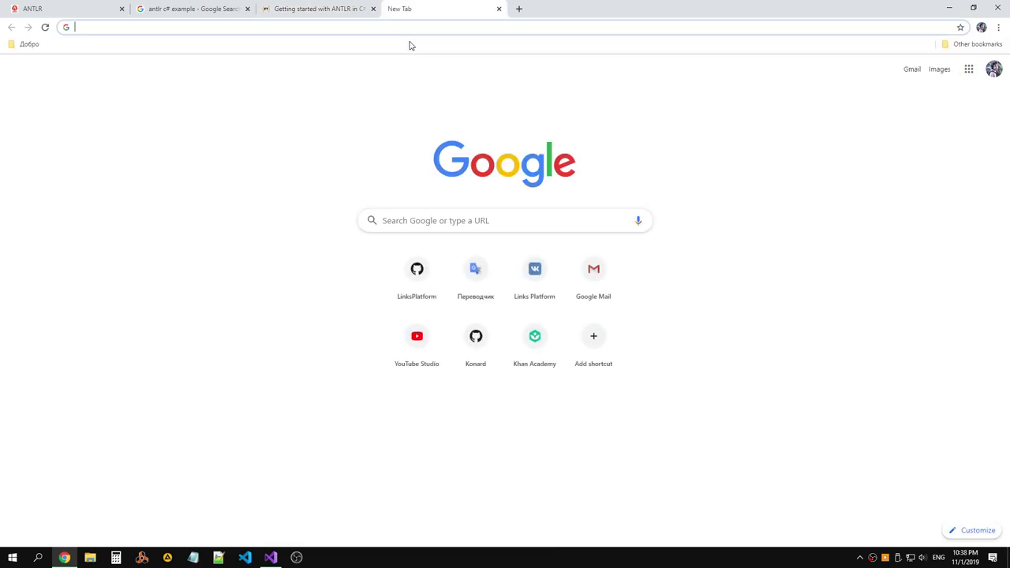
{"action": "type", "text": "Antlr"}
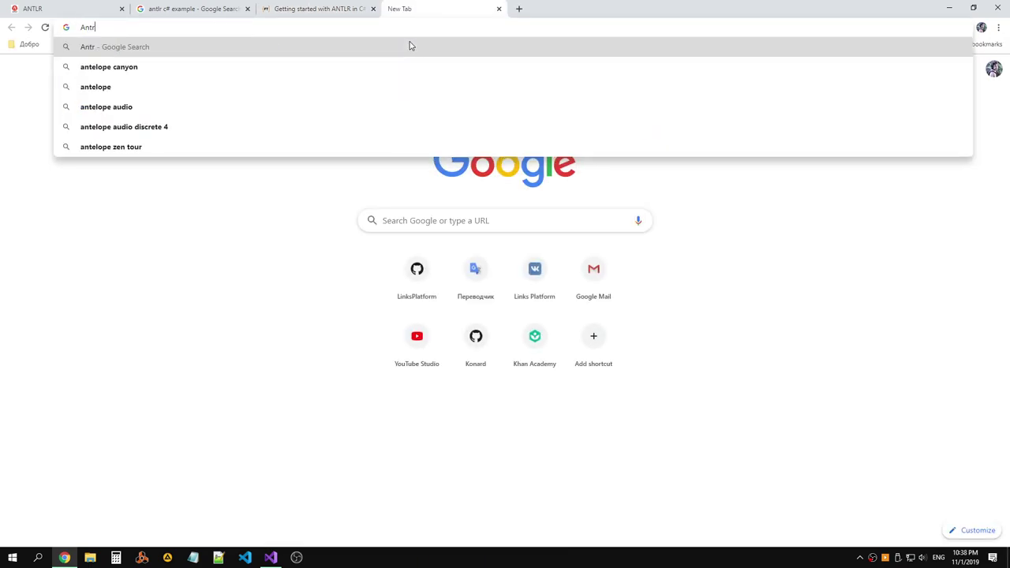
{"action": "key", "text": "Return"}
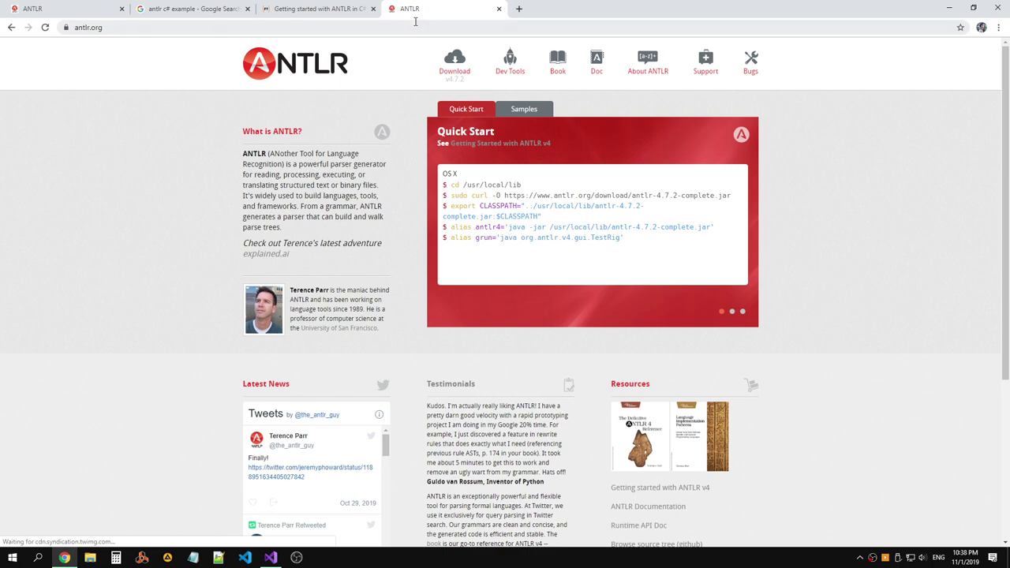
{"action": "left_click", "coordinate": [501, 110]}
{"action": "left_click", "coordinate": [477, 112]}
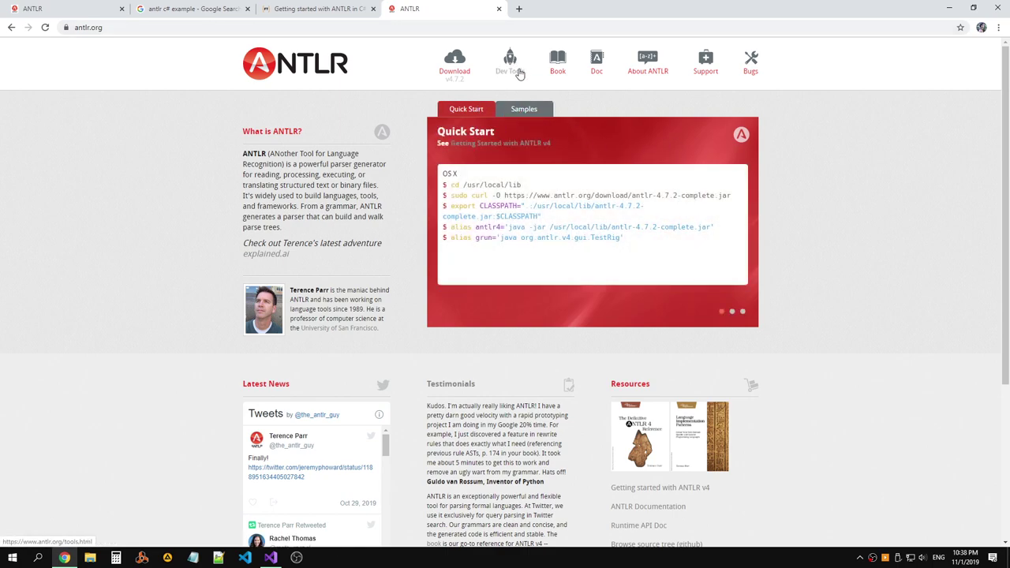
Scroll the Getting started with ANTLR in C# article and find its 4 'Nuget' mentions.
{"action": "left_click", "coordinate": [316, 9]}
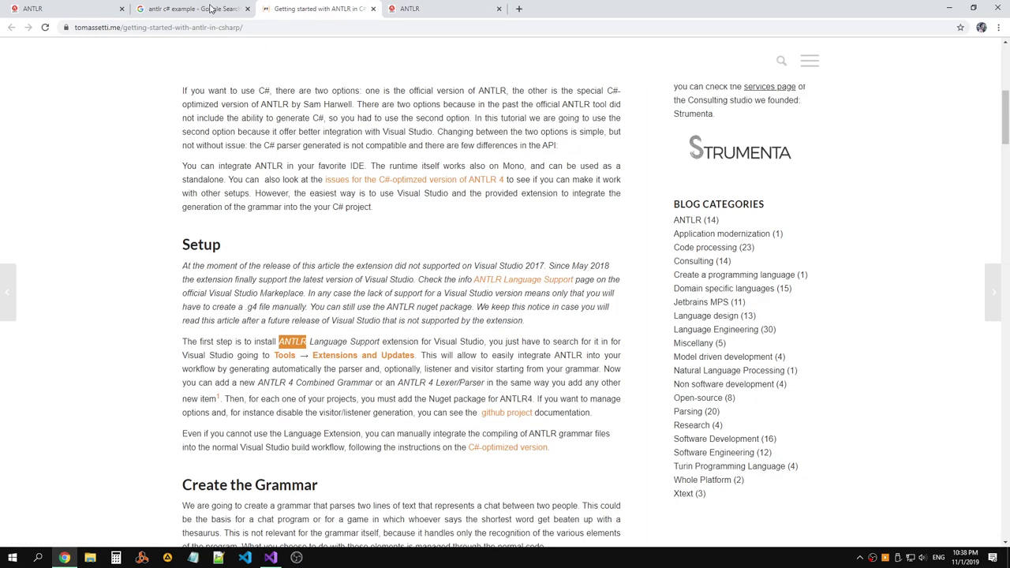
{"action": "scroll", "coordinate": [477, 223], "scroll_direction": "down", "scroll_amount": 10}
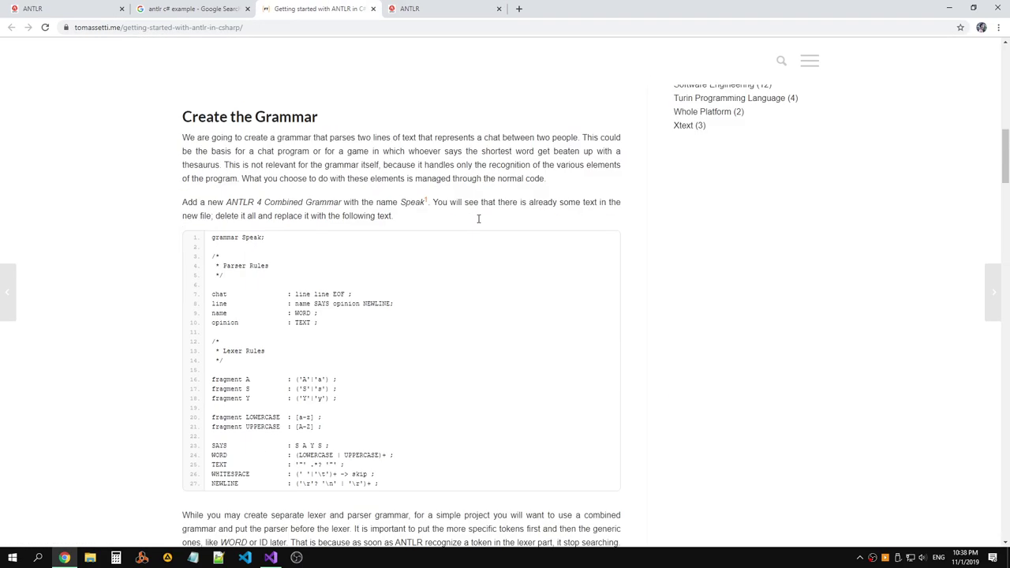
{"action": "scroll", "coordinate": [481, 223], "scroll_direction": "down", "scroll_amount": 7}
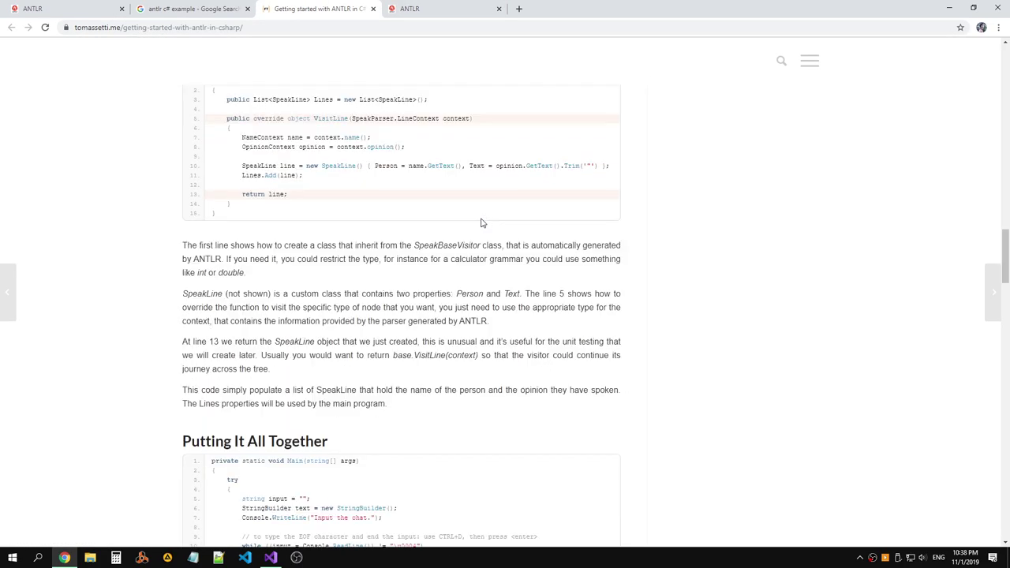
{"action": "scroll", "coordinate": [483, 223], "scroll_direction": "up", "scroll_amount": 8}
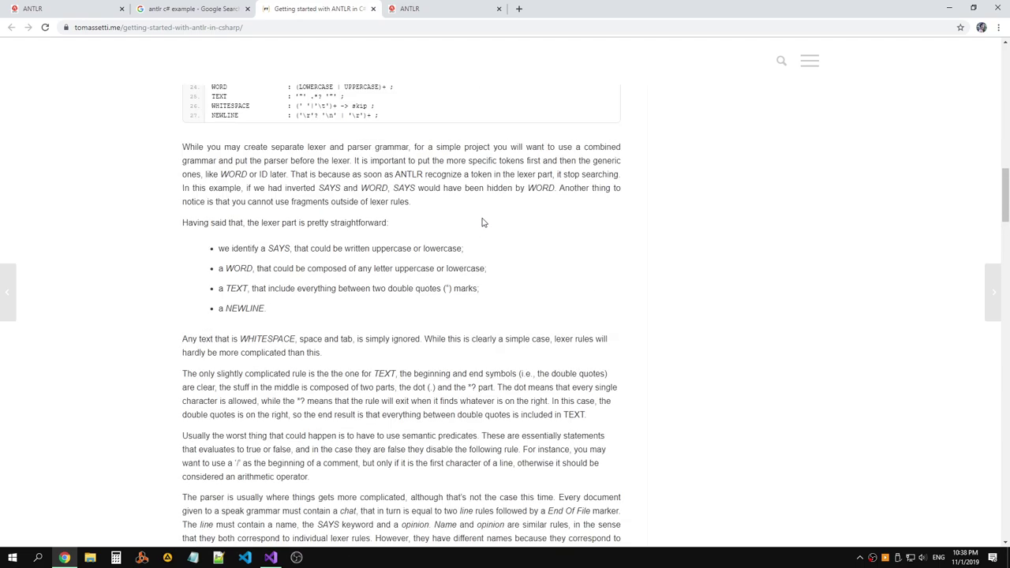
{"action": "key", "text": "ctrl+f"}
{"action": "type", "text": "Nuget"}
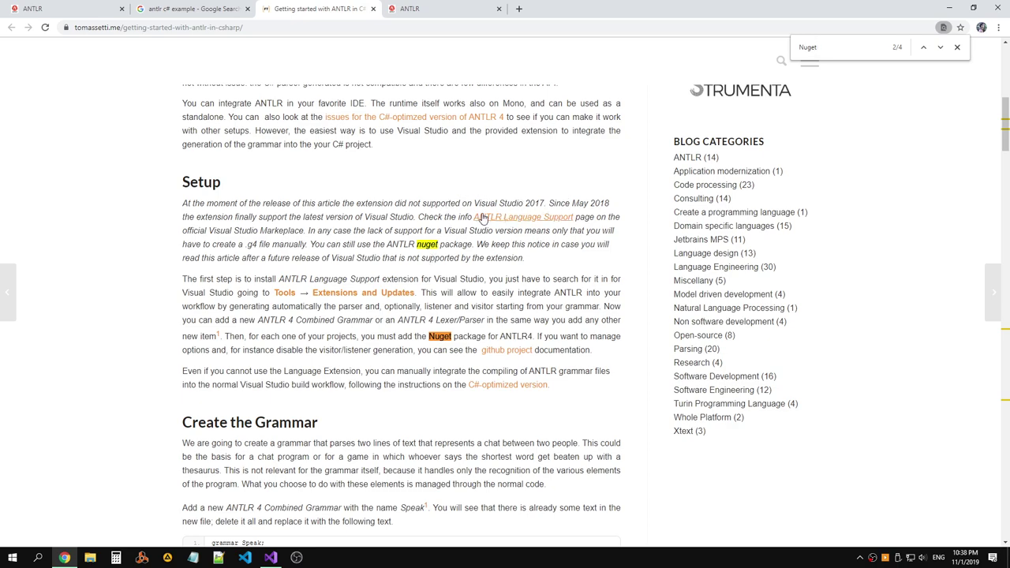
Confirm in Manage Extensions that AntlrVSIX is still scheduled for install, then close it.
{"action": "key", "text": "alt+Tab"}
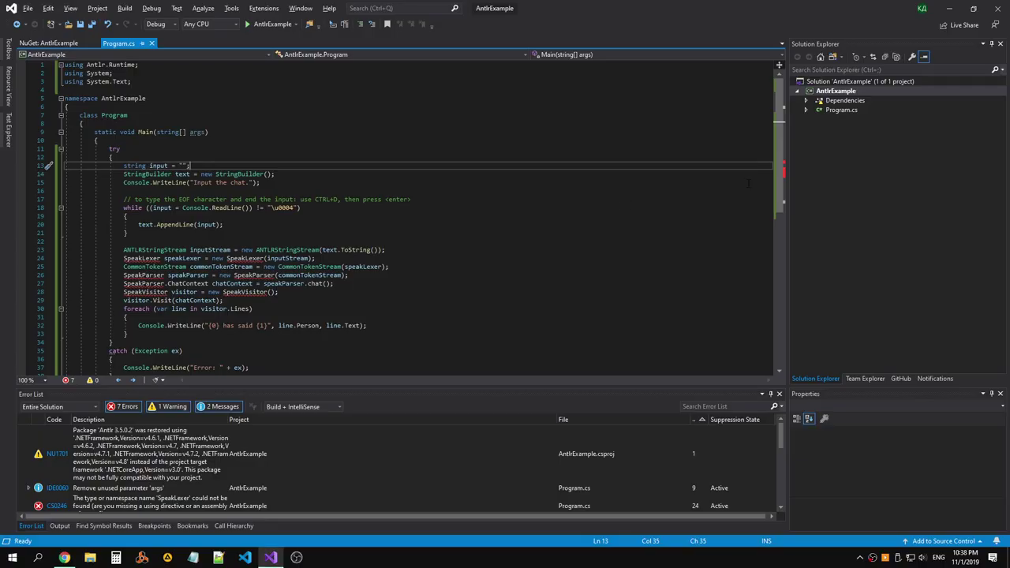
{"action": "left_click", "coordinate": [263, 7]}
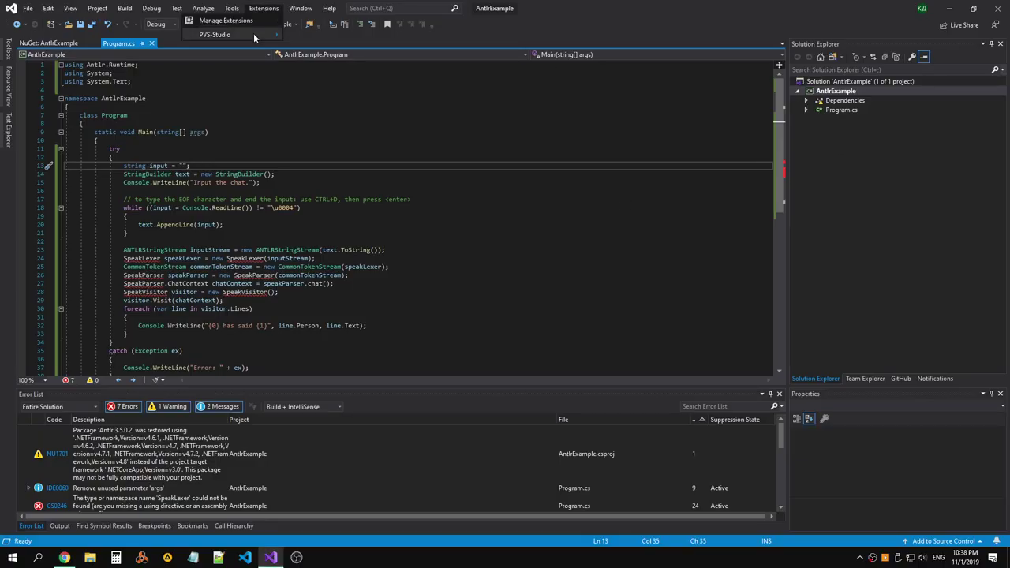
{"action": "left_click", "coordinate": [266, 26]}
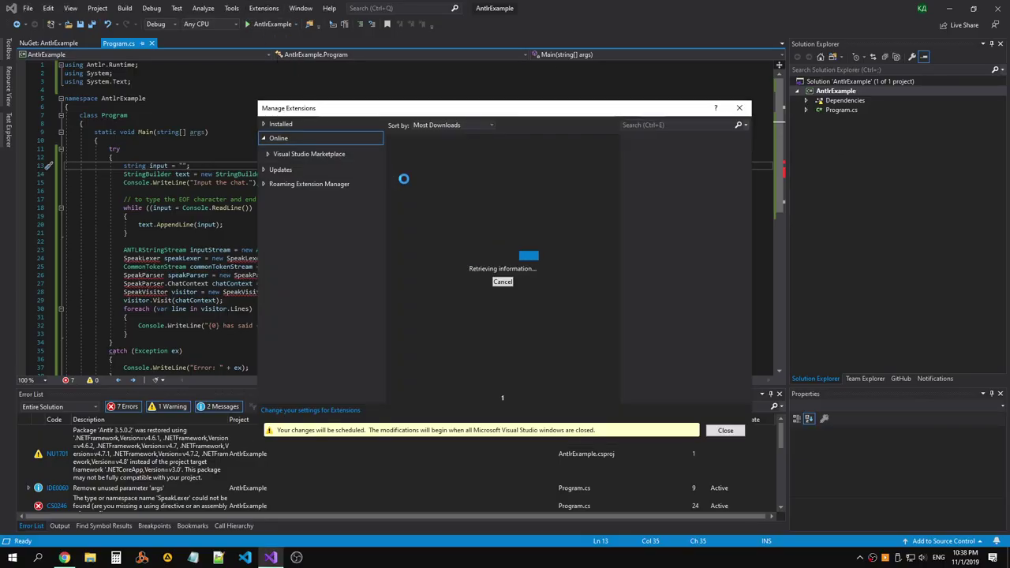
{"action": "left_click", "coordinate": [724, 431]}
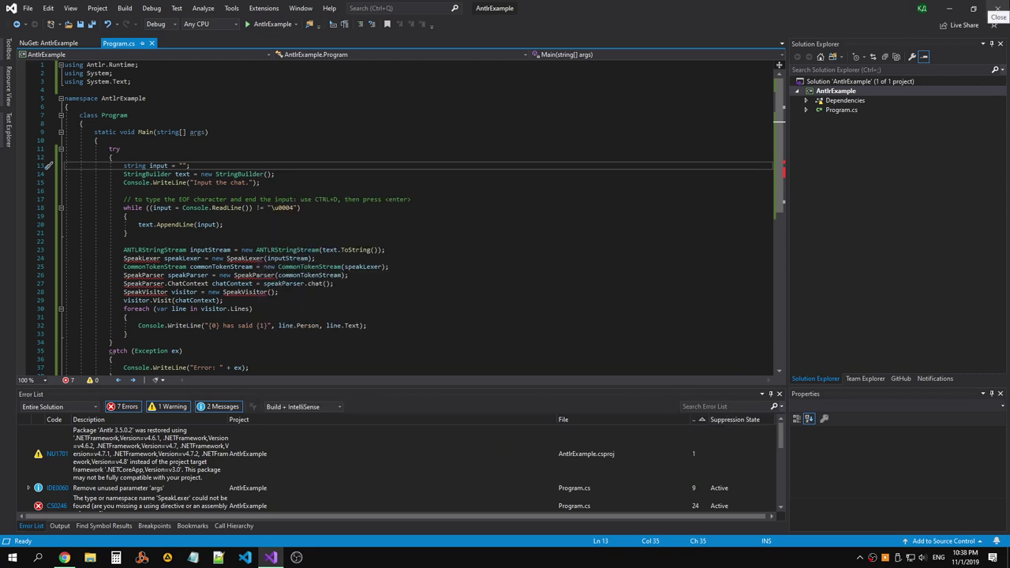
Close Visual Studio so the AntlrVSIX installer runs, then relaunch it and reopen AntlrExample.
{"action": "key", "text": "alt+F4"}
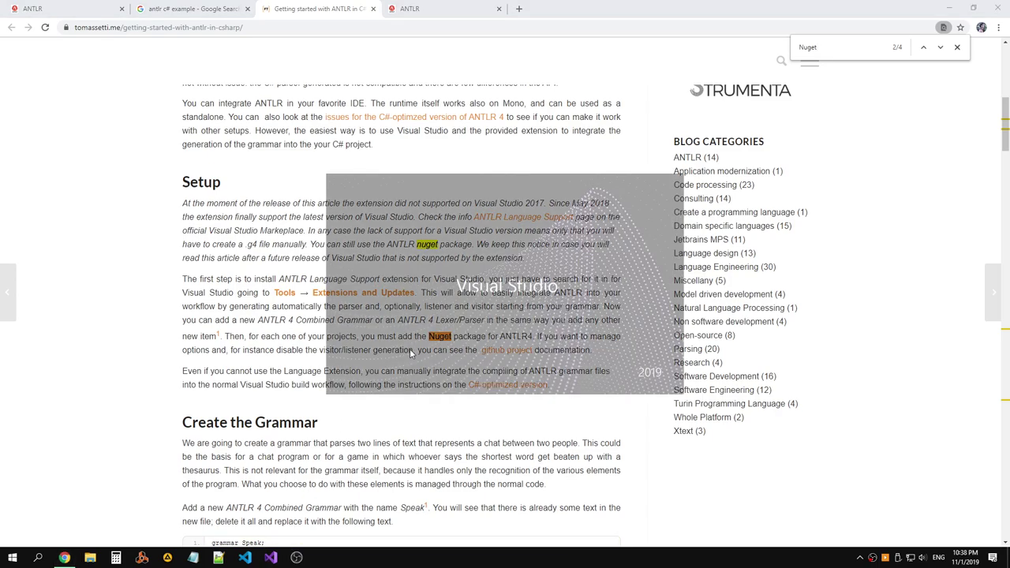
{"action": "left_click", "coordinate": [285, 304]}
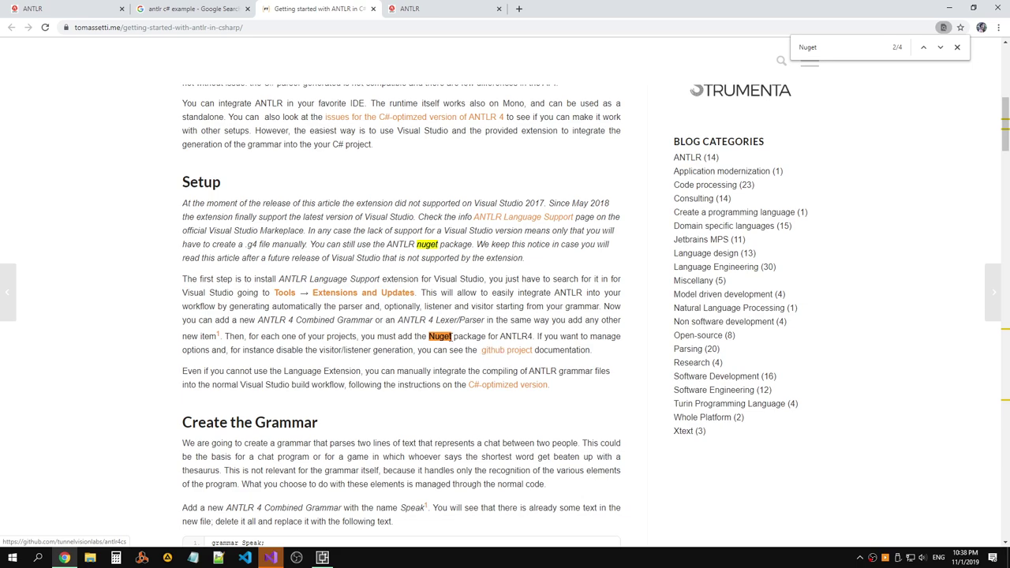
{"action": "left_click", "coordinate": [270, 559]}
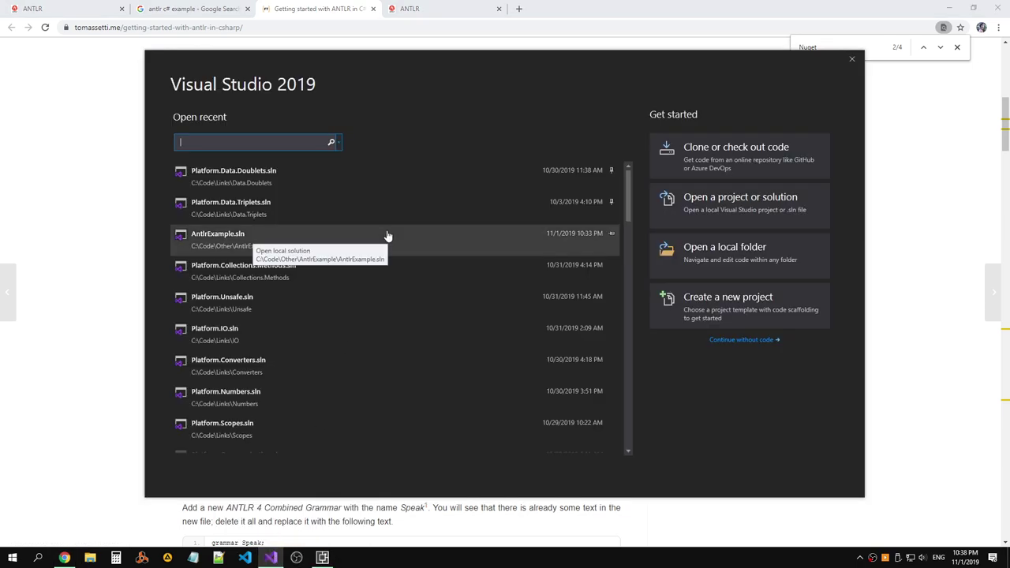
{"action": "left_click", "coordinate": [328, 240]}
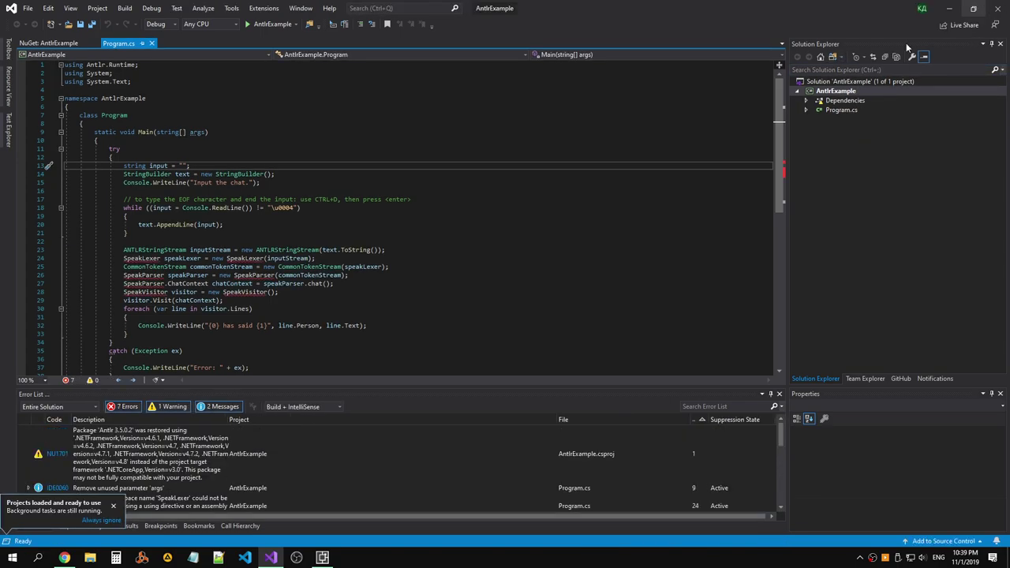
Check the installed extensions list, then return to the tutorial in the browser.
{"action": "scroll", "coordinate": [384, 466], "scroll_direction": "down", "scroll_amount": 5}
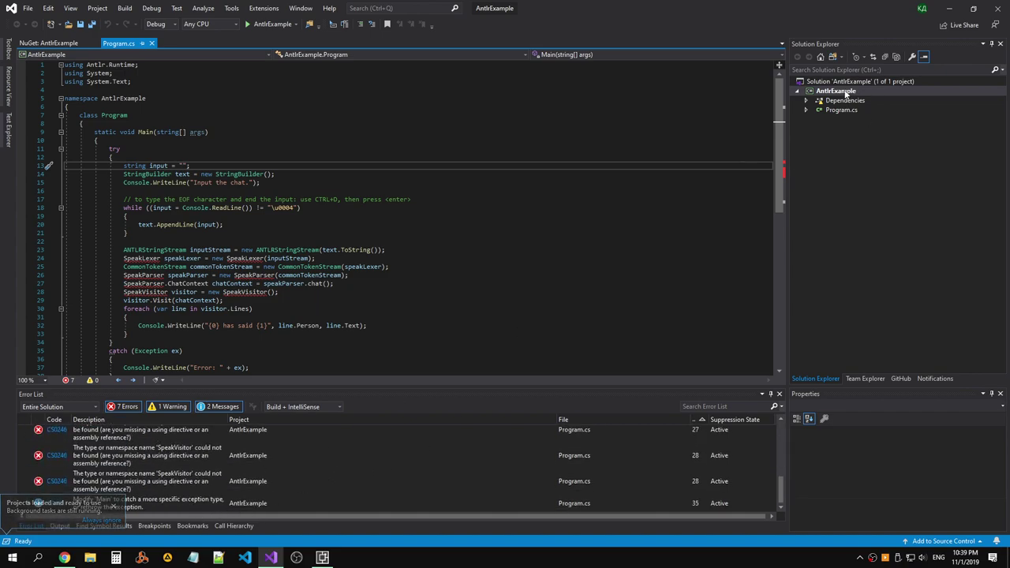
{"action": "left_click", "coordinate": [271, 9]}
{"action": "left_click", "coordinate": [225, 20]}
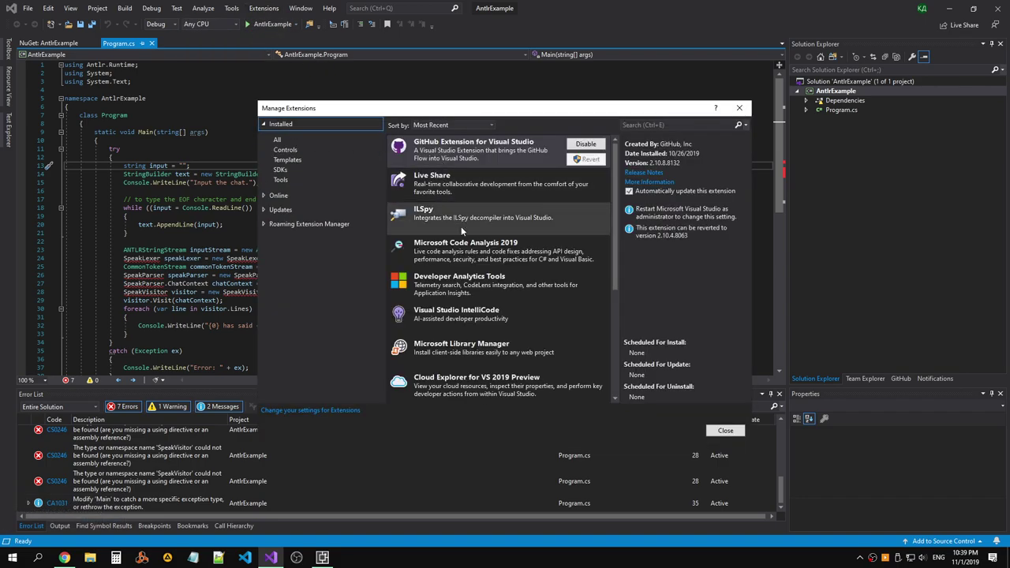
{"action": "key", "text": "alt+Tab"}
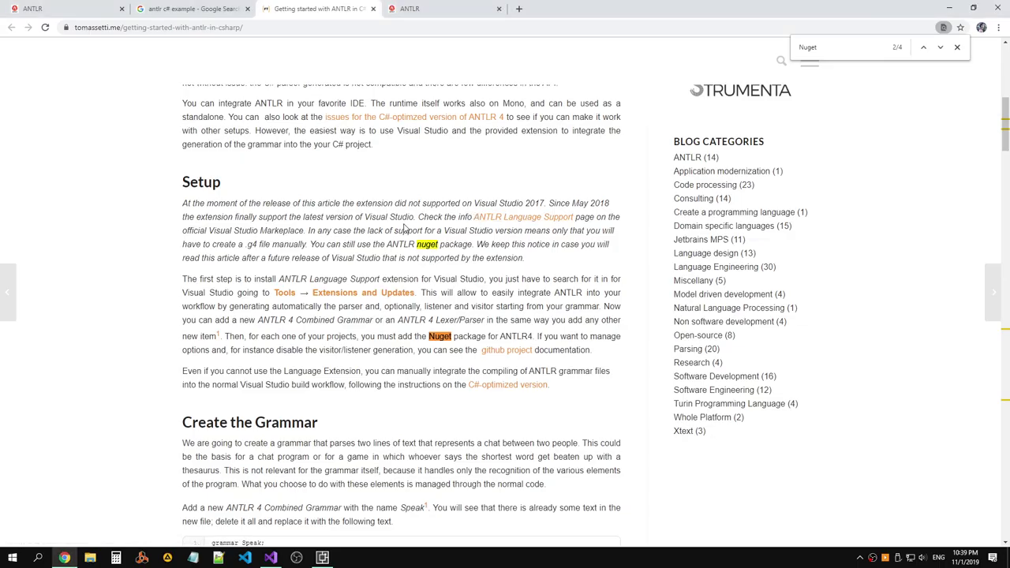
Select the Speak grammar code block under Create the Grammar, then return to Visual Studio.
{"action": "scroll", "coordinate": [416, 228], "scroll_direction": "down", "scroll_amount": 4}
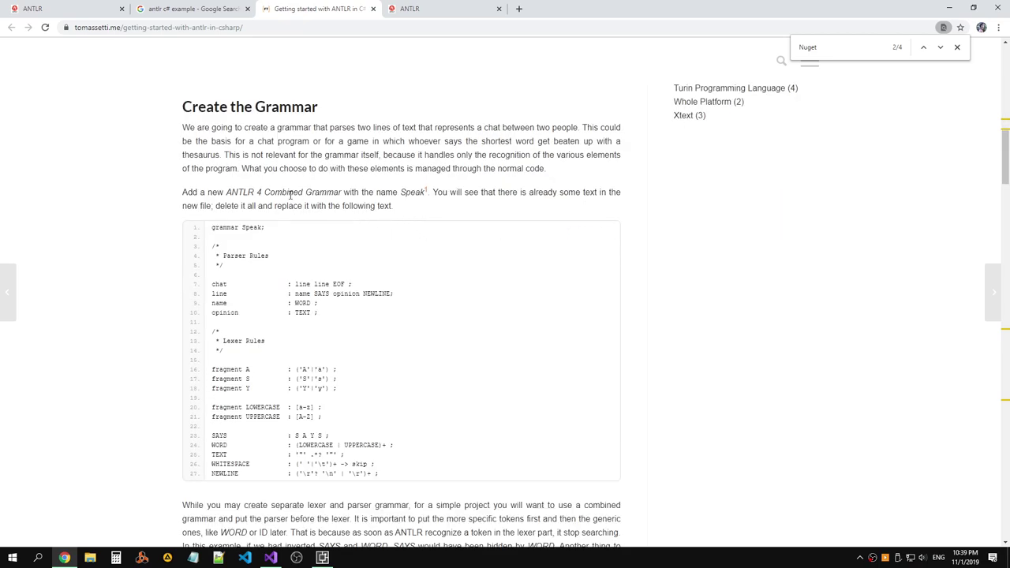
{"action": "left_click_drag", "start_coordinate": [212, 228], "coordinate": [379, 488]}
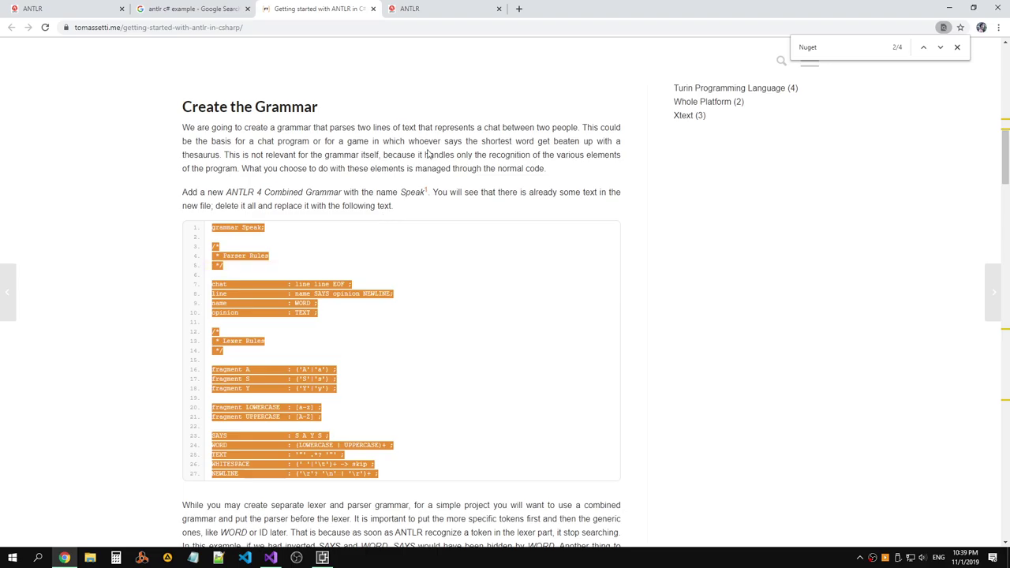
{"action": "key", "text": "alt+Tab"}
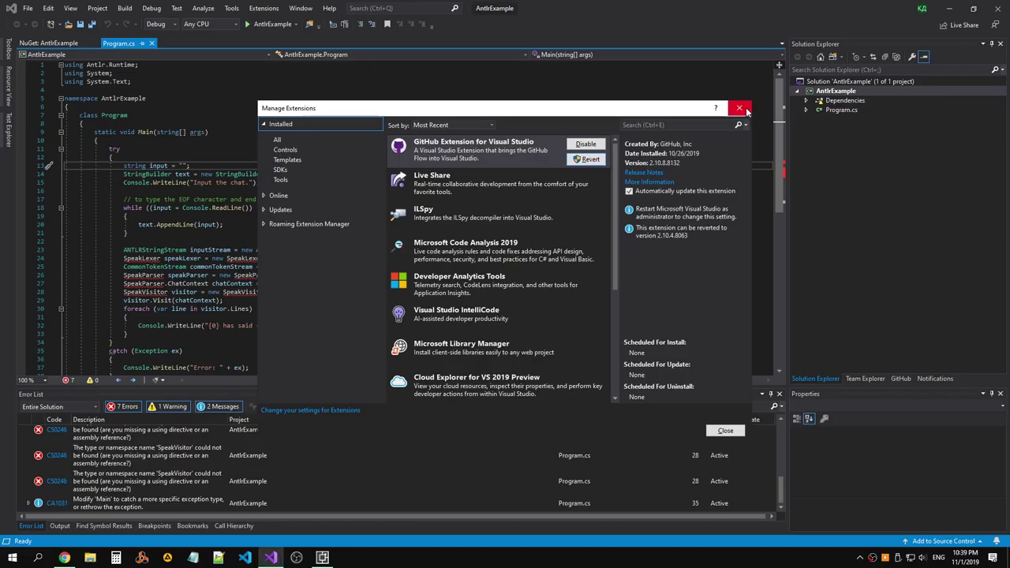
Close the extension manager and search AntlrExample's Add New Item templates for 'Gramm'.
{"action": "left_click", "coordinate": [739, 107]}
{"action": "right_click", "coordinate": [841, 91]}
{"action": "mouse_move", "coordinate": [740, 225]}
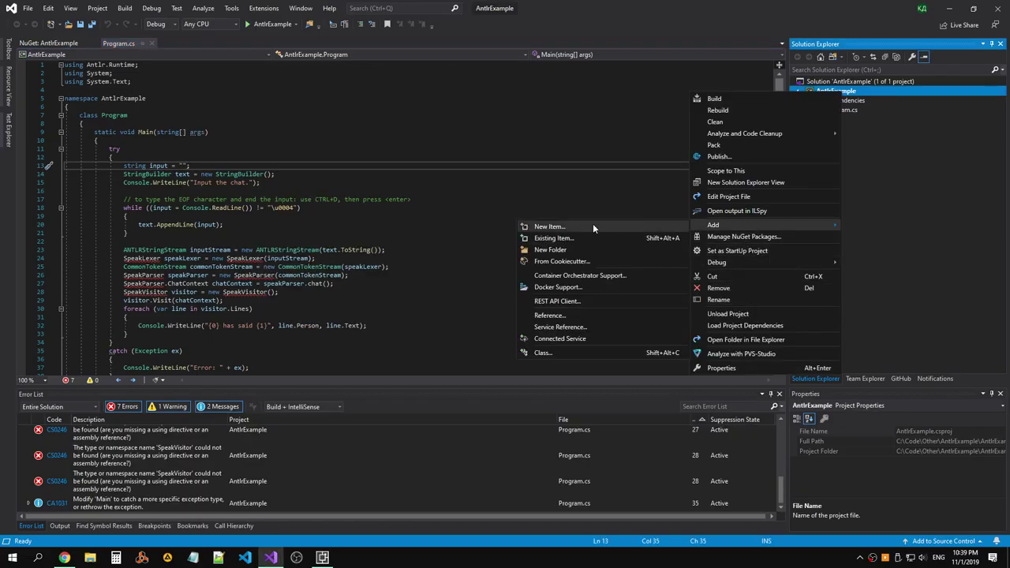
{"action": "left_click", "coordinate": [592, 224]}
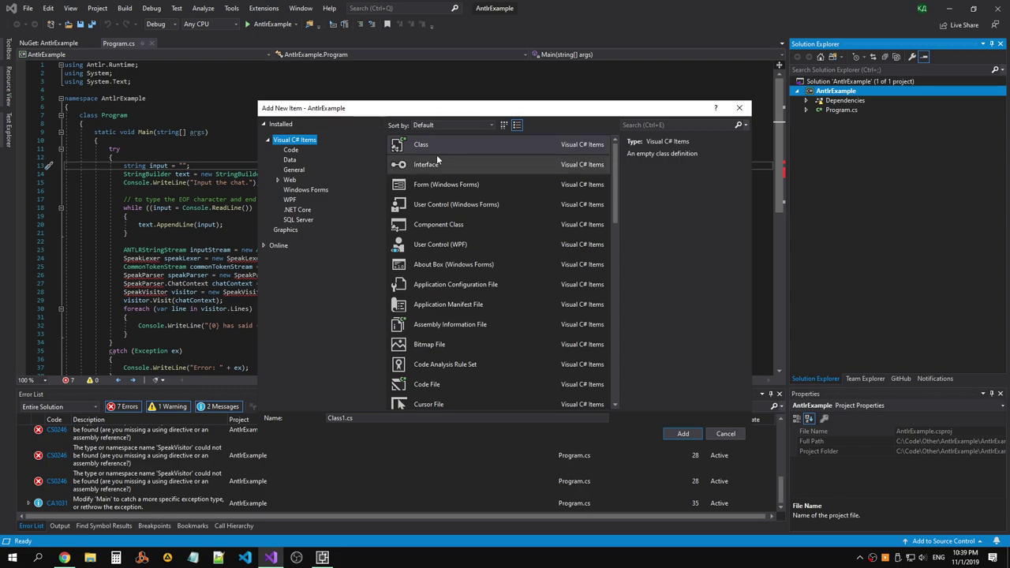
{"action": "left_click", "coordinate": [648, 125]}
{"action": "type", "text": "Gramm"}
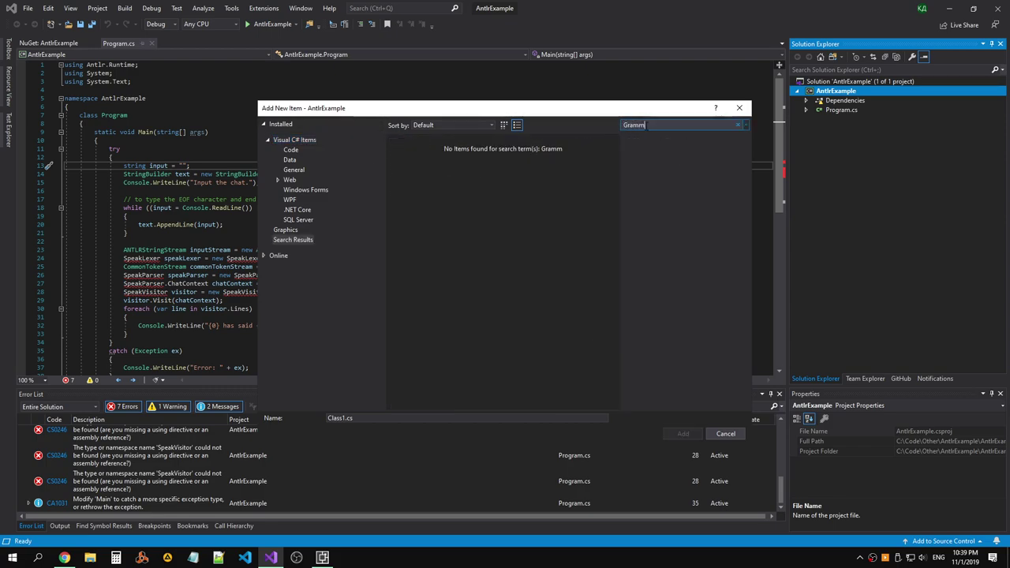
{"action": "key", "text": "alt+Tab"}
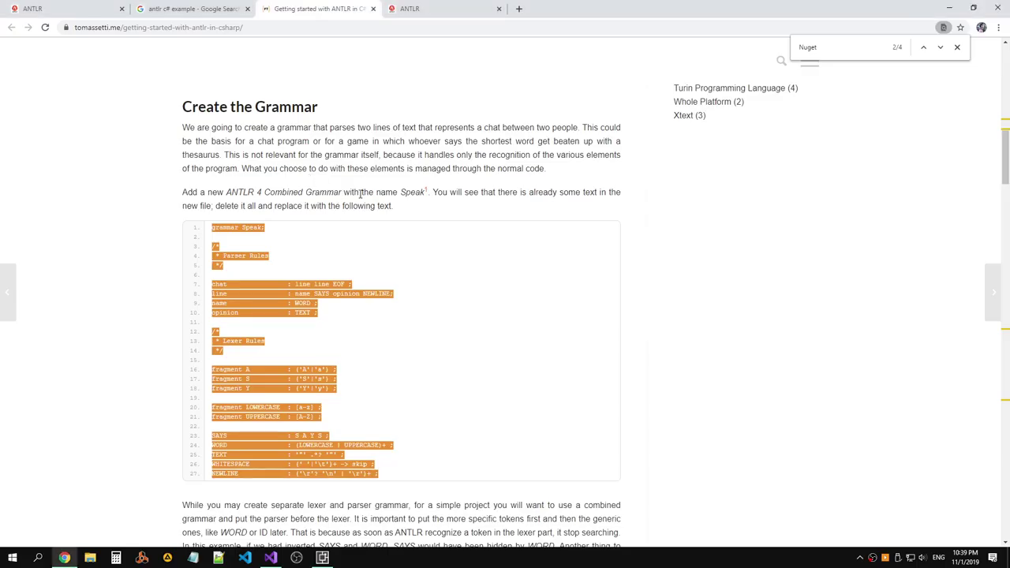
{"action": "key", "text": "alt+Tab"}
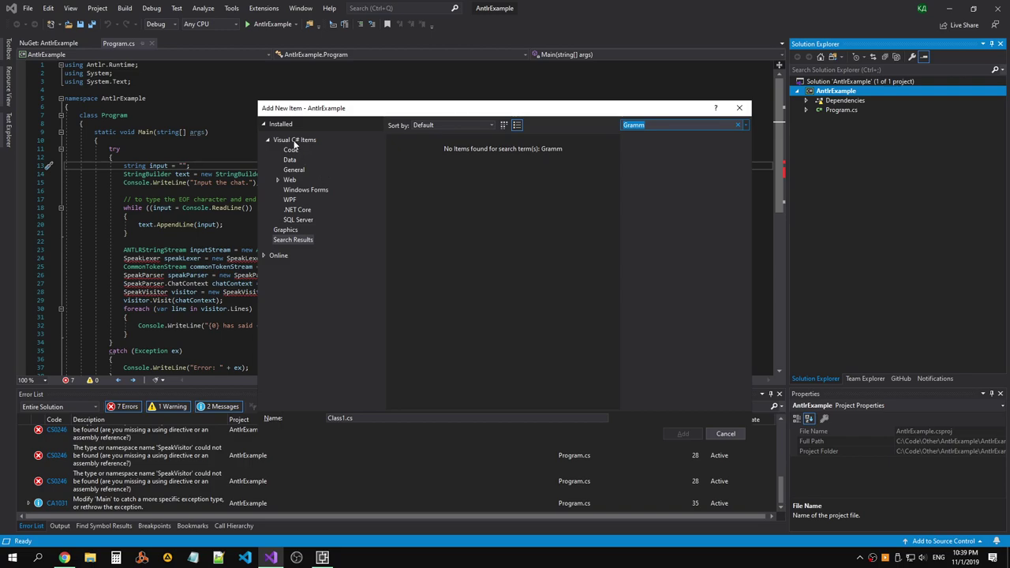
Browse the Installed, Visual C#, Online and Visual Studio Extensions template categories for ANTLR templates.
{"action": "left_click", "coordinate": [276, 255]}
{"action": "left_click", "coordinate": [281, 124]}
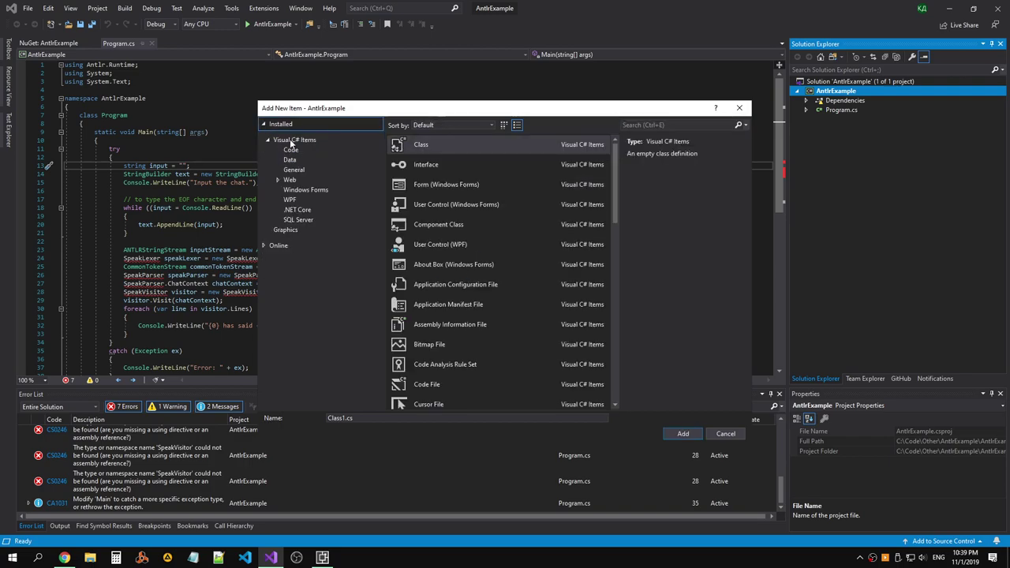
{"action": "left_click", "coordinate": [294, 140]}
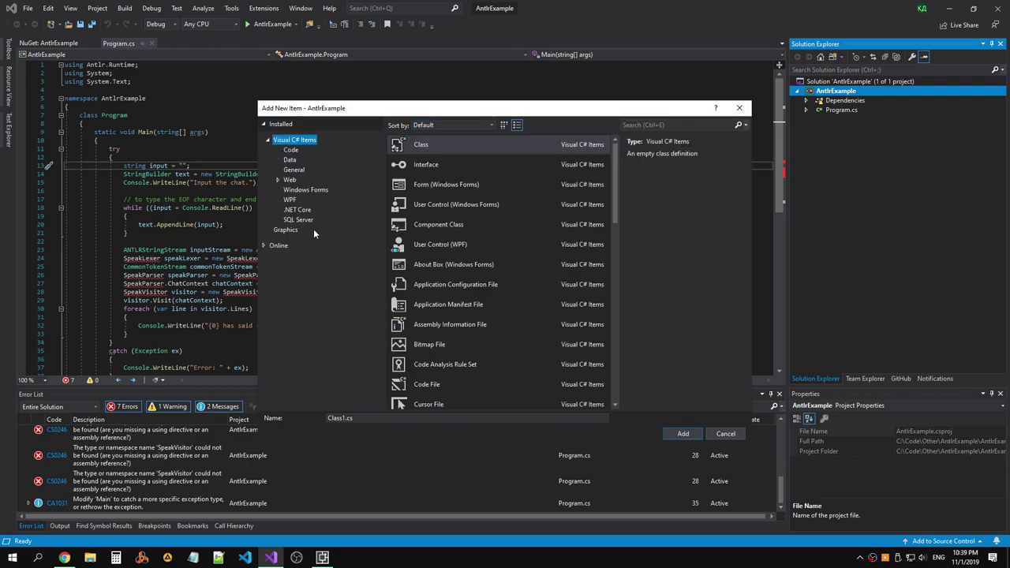
{"action": "left_click", "coordinate": [278, 244]}
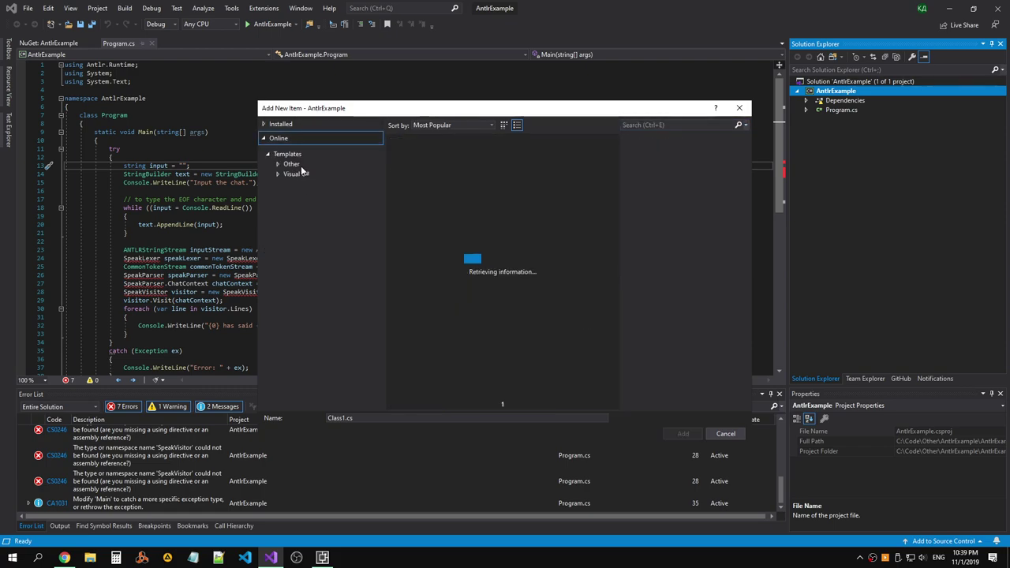
{"action": "left_click", "coordinate": [277, 165]}
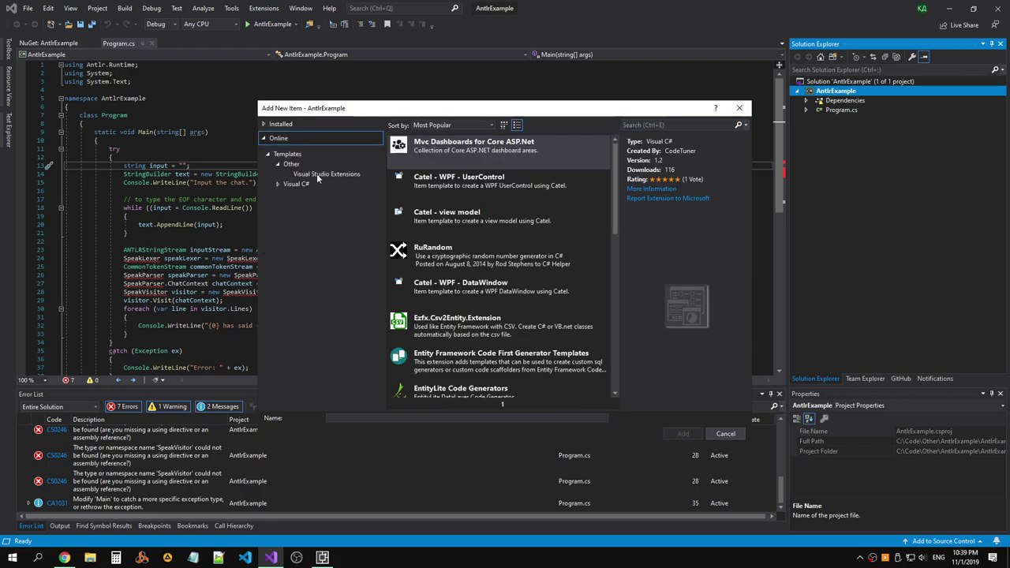
{"action": "left_click", "coordinate": [317, 173]}
{"action": "left_click", "coordinate": [278, 125]}
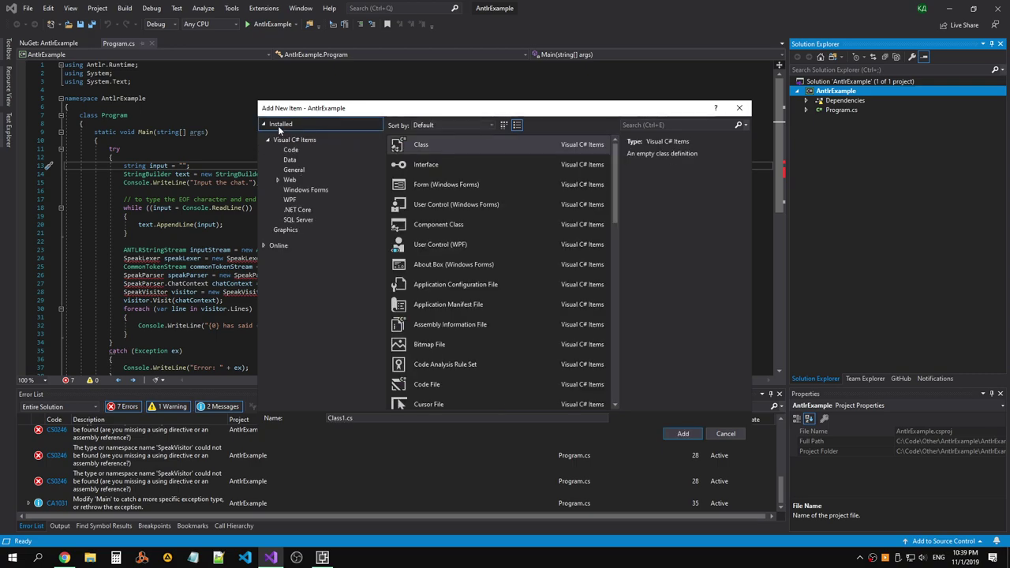
Search templates for 'Antlr', find none, cancel Add New Item, and reopen Manage Extensions.
{"action": "left_click", "coordinate": [633, 125]}
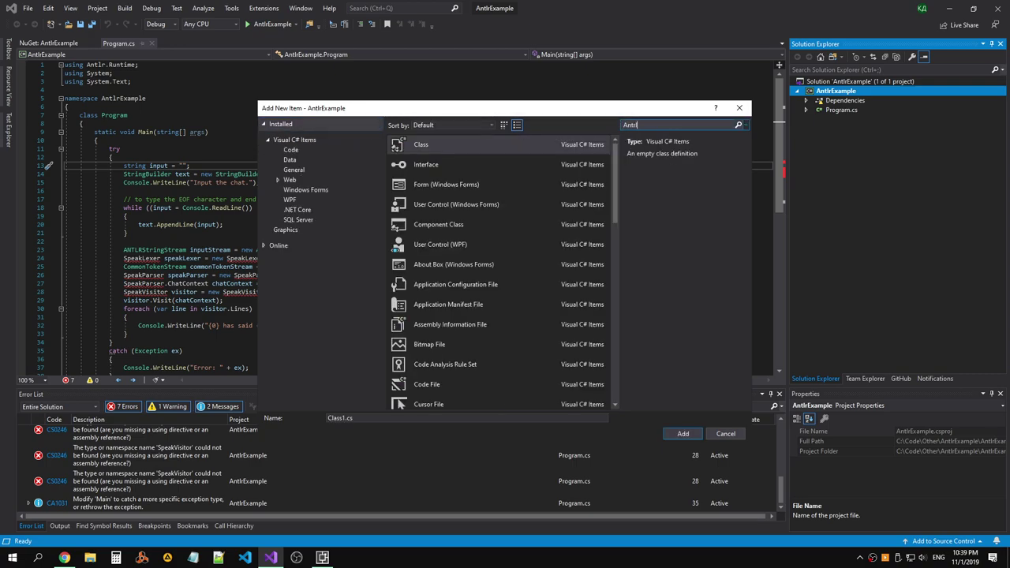
{"action": "key", "text": "BackSpace"}
{"action": "key", "text": "BackSpace"}
{"action": "type", "text": "lr"}
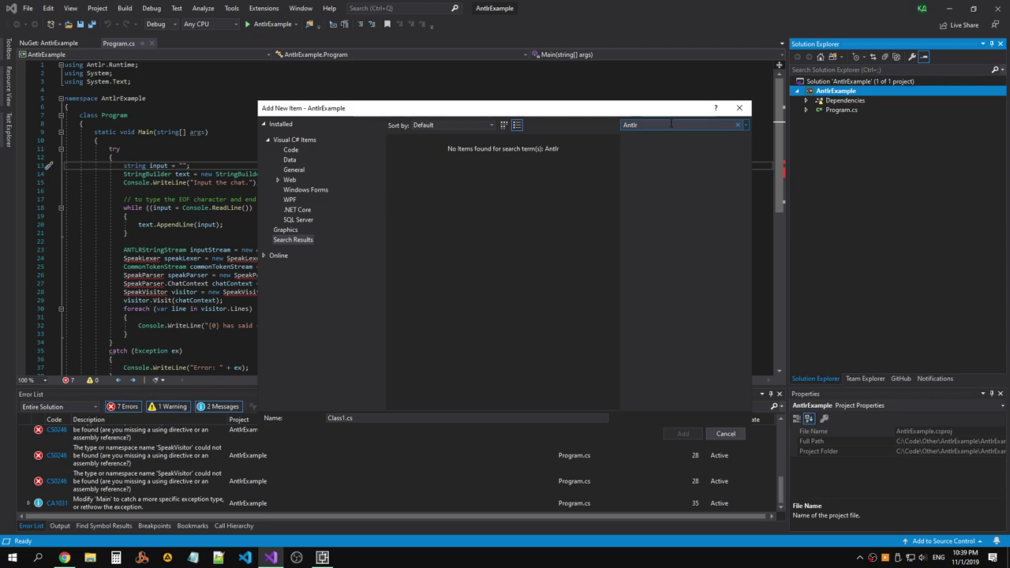
{"action": "key", "text": "BackSpace"}
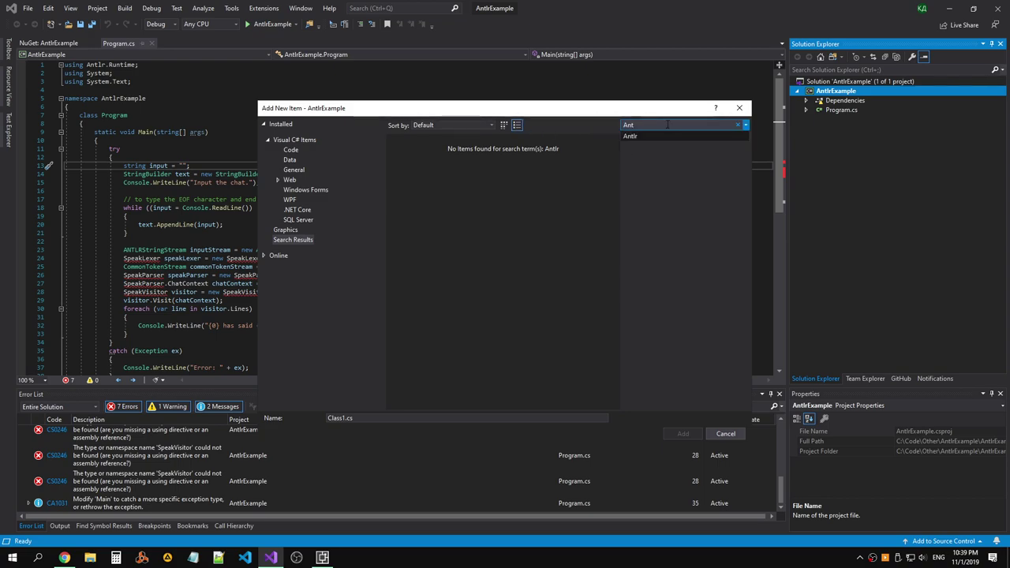
{"action": "key", "text": "BackSpace"}
{"action": "key", "text": "BackSpace"}
{"action": "key", "text": "BackSpace"}
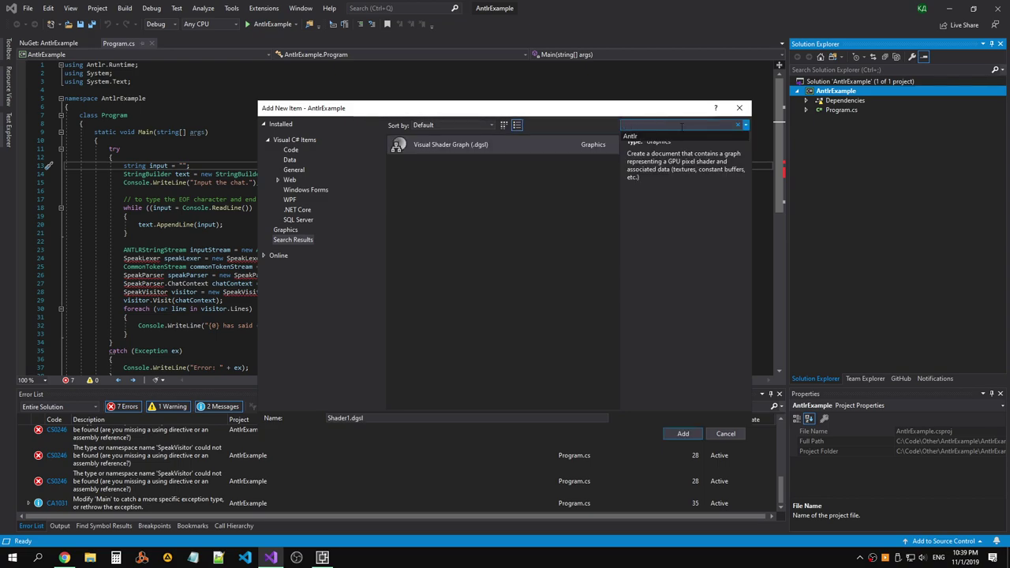
{"action": "key", "text": "Escape"}
{"action": "key", "text": "Escape"}
{"action": "key", "text": "alt+x"}
{"action": "left_click", "coordinate": [226, 21]}
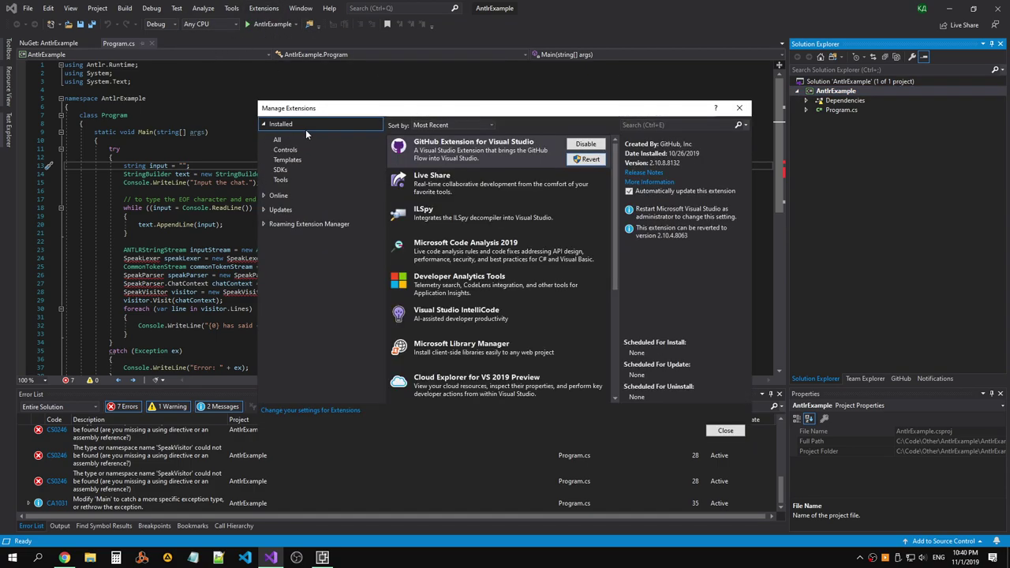
Search the installed extensions for 'ANTLR'.
{"action": "scroll", "coordinate": [489, 221], "scroll_direction": "down", "scroll_amount": 3}
{"action": "scroll", "coordinate": [479, 229], "scroll_direction": "up", "scroll_amount": 3}
{"action": "left_click", "coordinate": [660, 125]}
{"action": "type", "text": "ANTLR"}
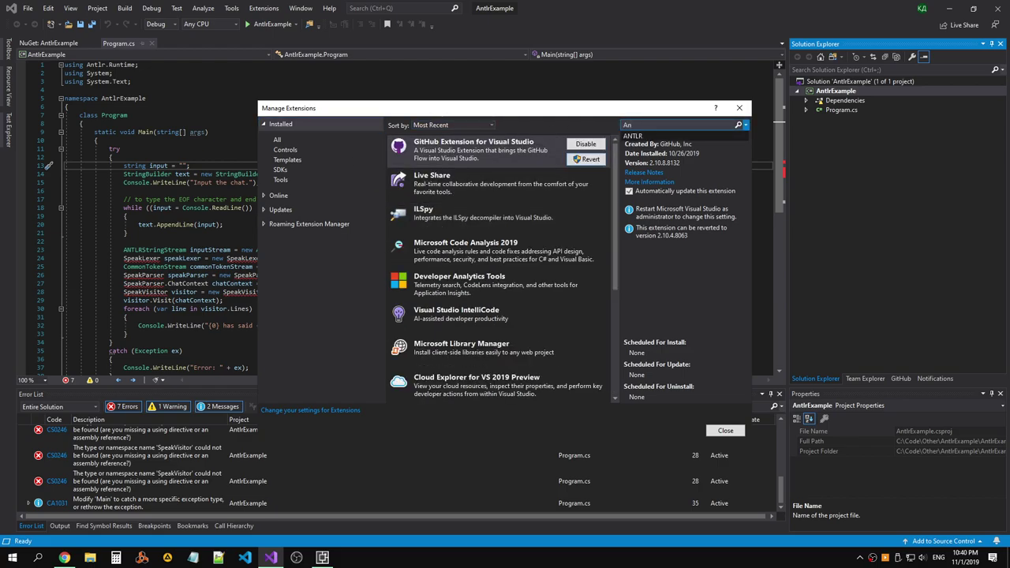
{"action": "key", "text": "ctrl+a"}
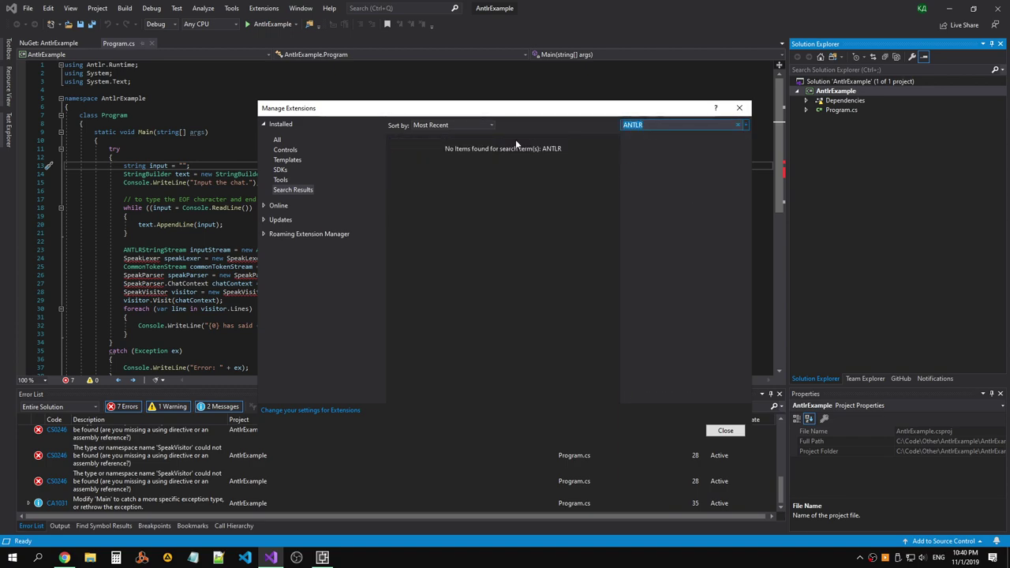
Search Online for 'ANTLR', download AntlrVSIX 4.0.1, and close the extension manager.
{"action": "left_click", "coordinate": [295, 208]}
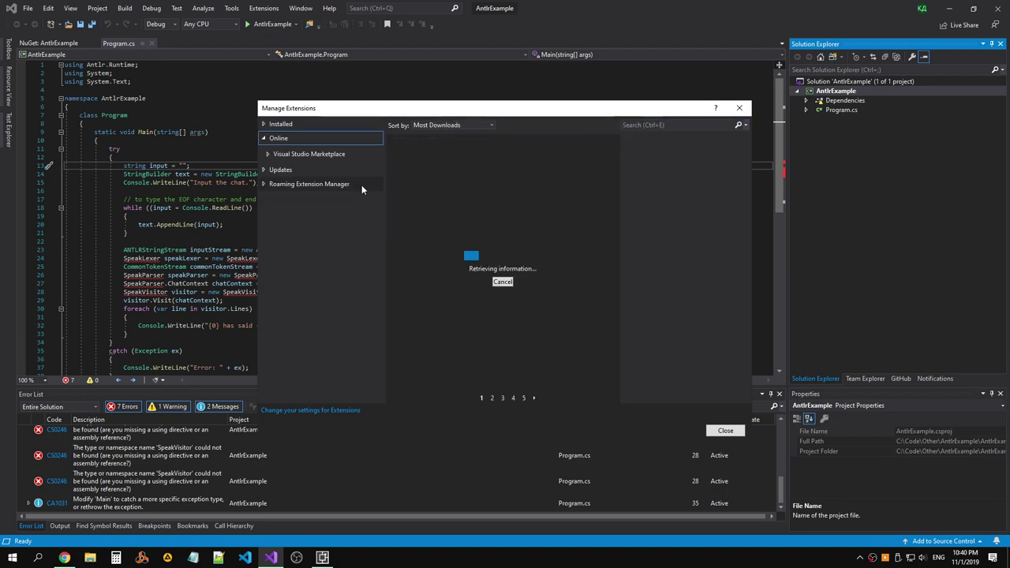
{"action": "left_click", "coordinate": [671, 125]}
{"action": "type", "text": "ANTLR"}
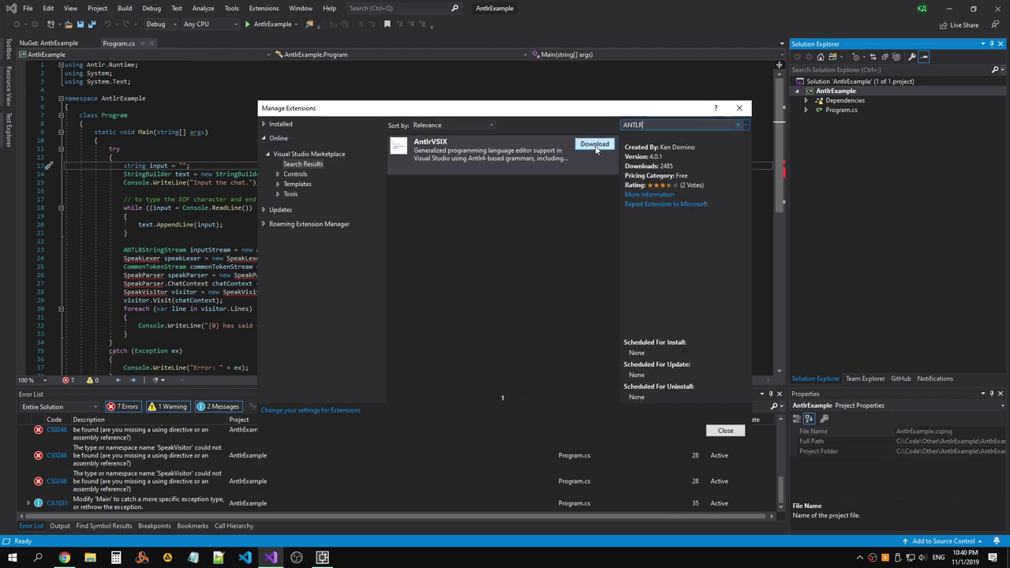
{"action": "left_click", "coordinate": [595, 144]}
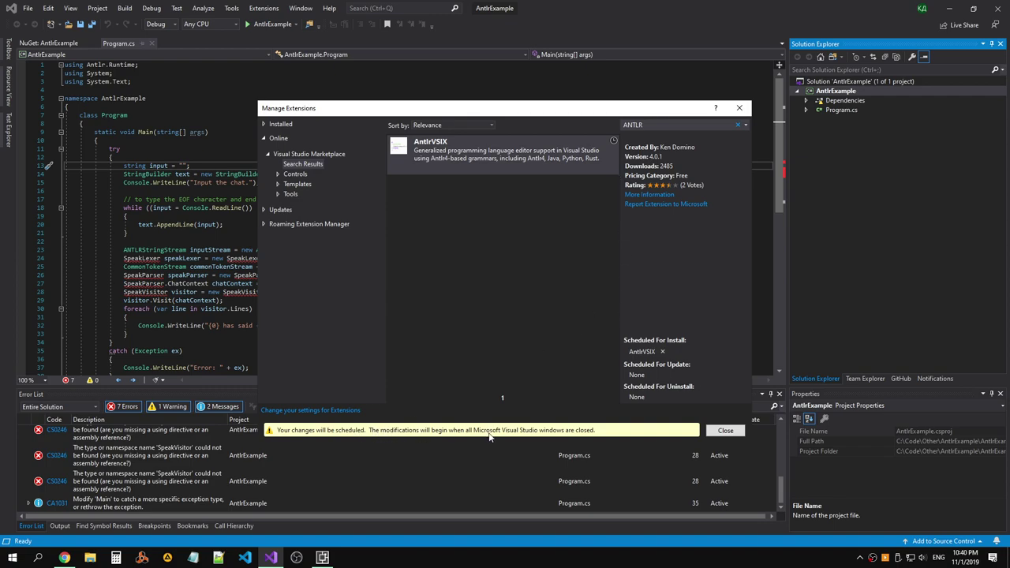
{"action": "left_click", "coordinate": [736, 432]}
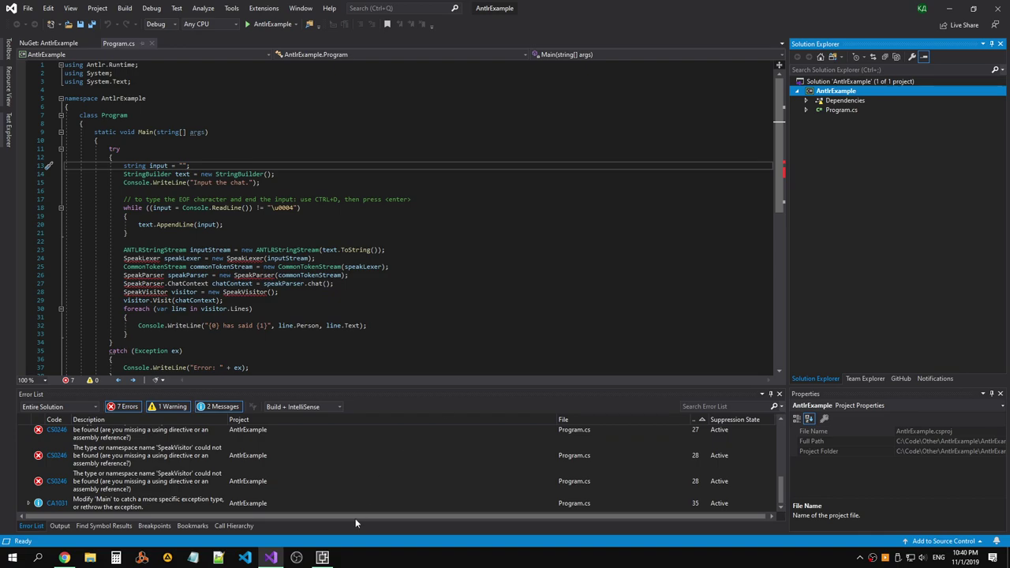
Close Visual Studio, let VSIX Installer apply AntlrVSIX, dismiss its prompts, and relaunch Visual Studio.
{"action": "left_click", "coordinate": [999, 8]}
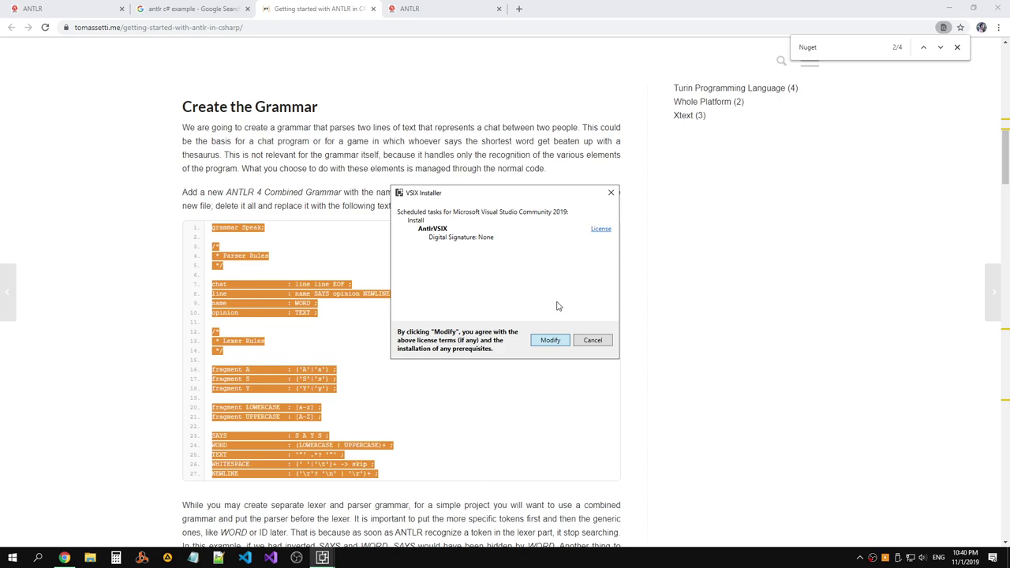
{"action": "key", "text": "Return"}
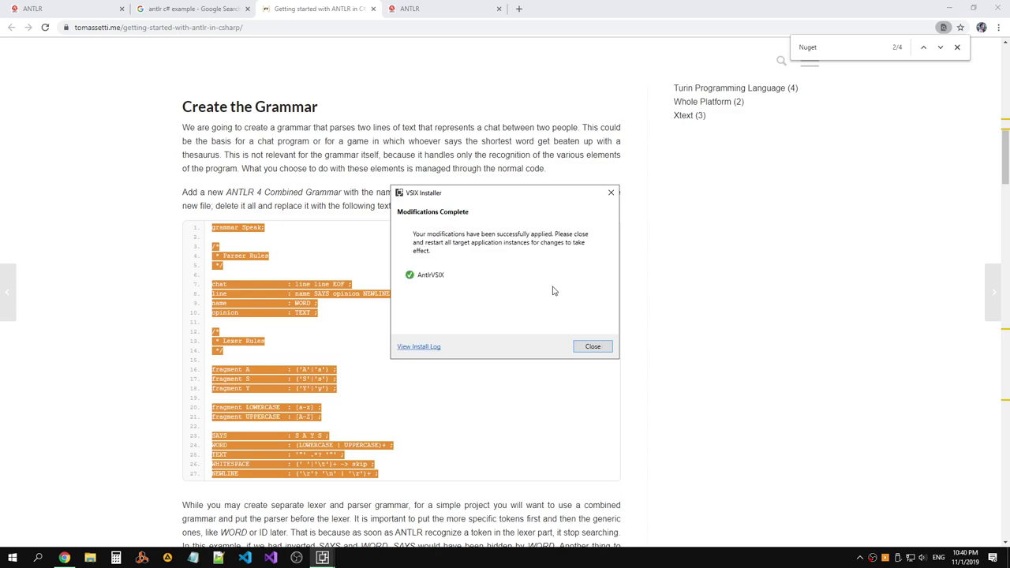
{"action": "left_click", "coordinate": [584, 344]}
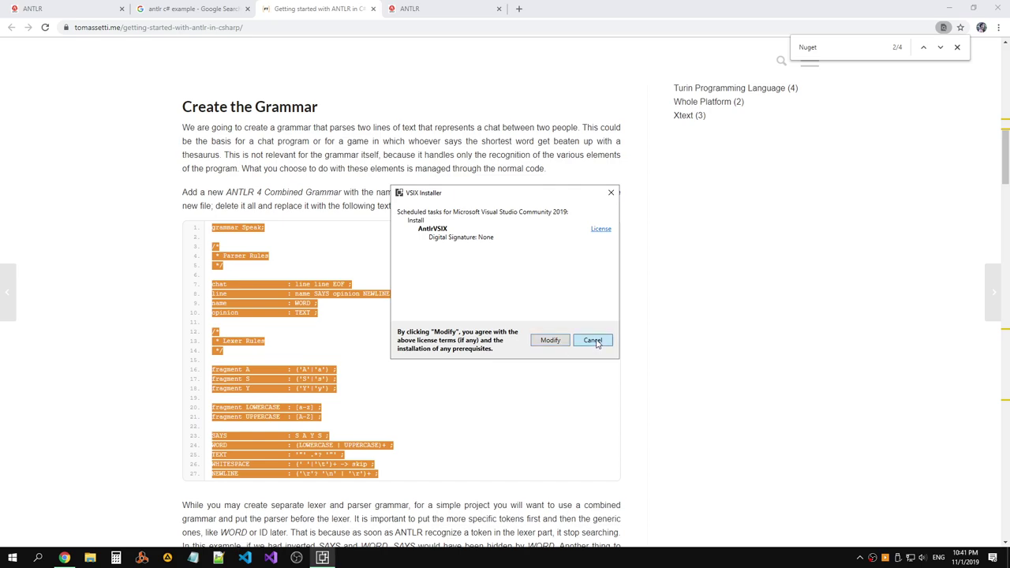
{"action": "left_click", "coordinate": [592, 340]}
{"action": "left_click", "coordinate": [271, 558]}
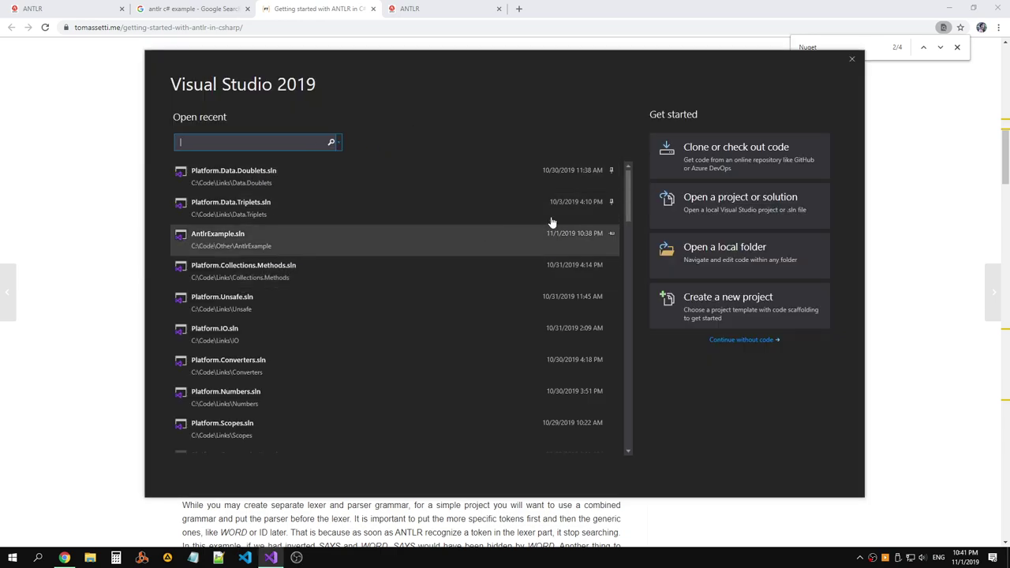
Reopen AntlrExample.sln from recent files and confirm the AntlrVSIX submenu appears under Extensions.
{"action": "left_click", "coordinate": [250, 243]}
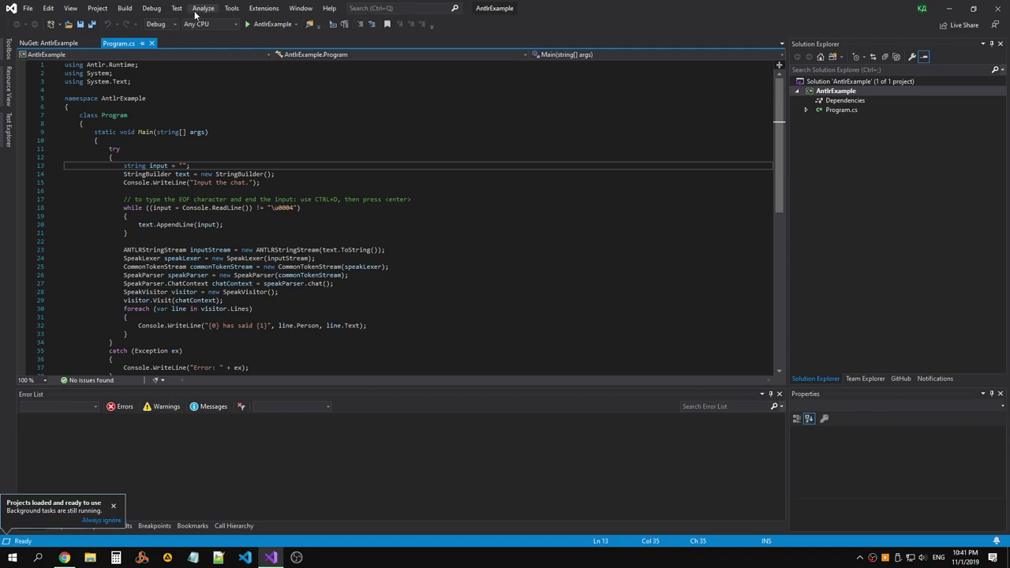
{"action": "left_click", "coordinate": [202, 9]}
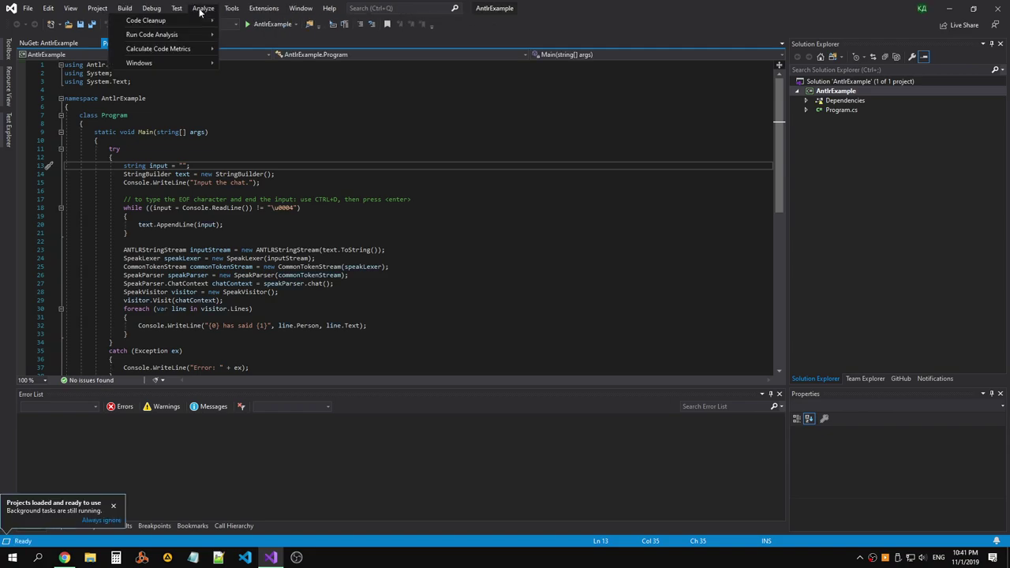
{"action": "left_click", "coordinate": [179, 140]}
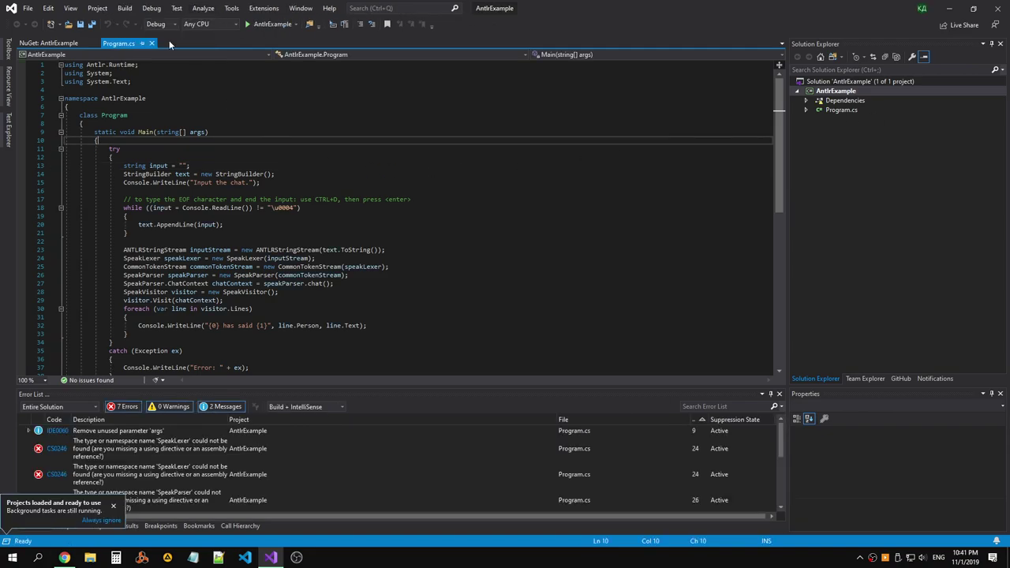
{"action": "left_click", "coordinate": [148, 9]}
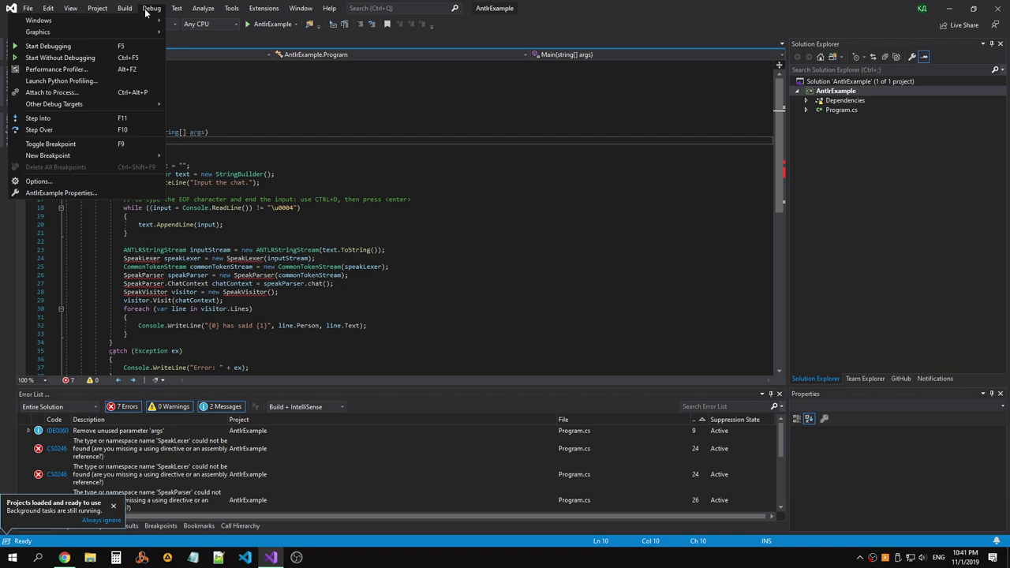
{"action": "left_click", "coordinate": [152, 9]}
{"action": "left_click", "coordinate": [263, 8]}
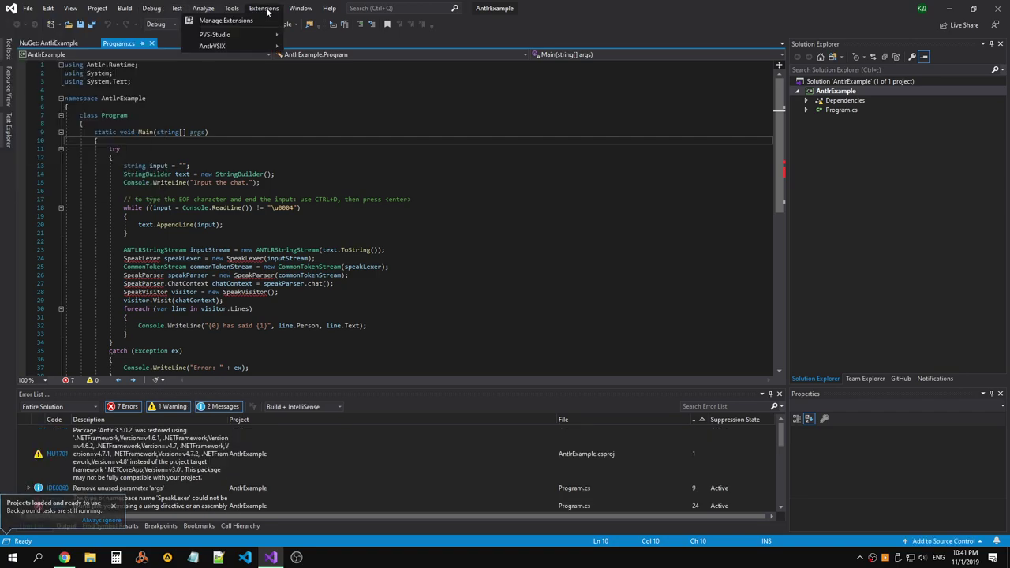
{"action": "mouse_move", "coordinate": [222, 45]}
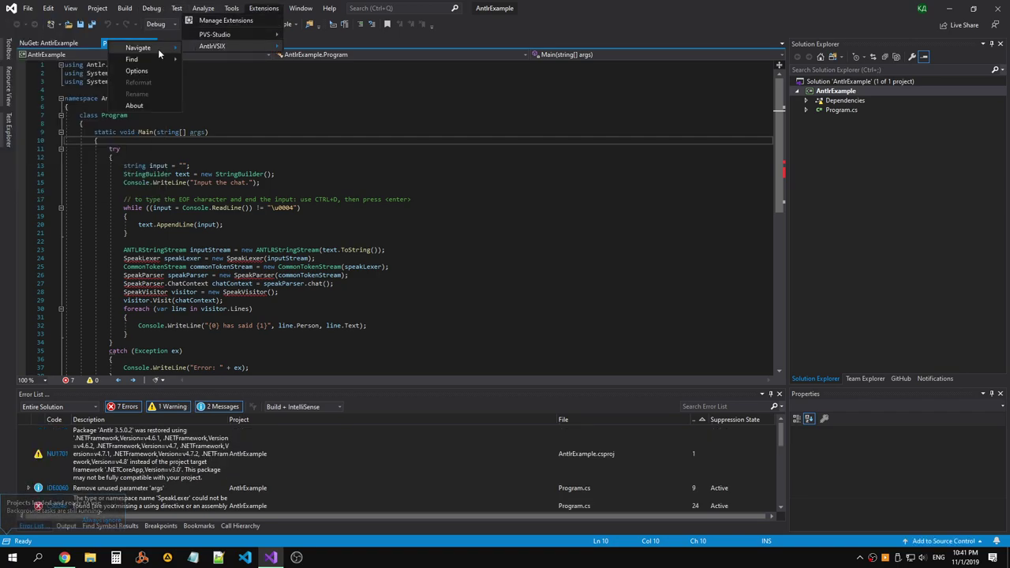
Bring up Add New Item for the AntlrExample project from its context menu.
{"action": "left_click", "coordinate": [724, 224]}
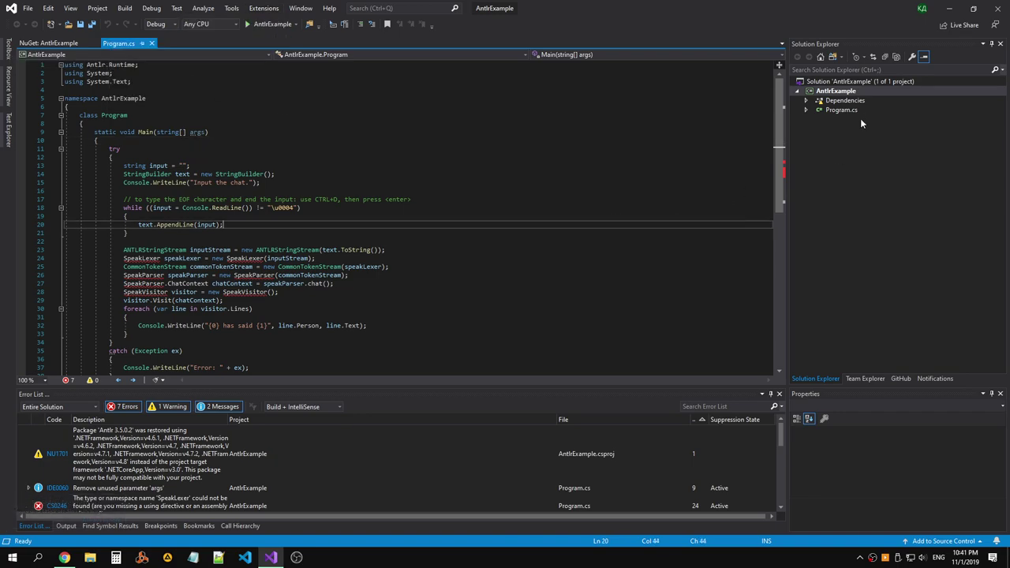
{"action": "right_click", "coordinate": [838, 91]}
{"action": "mouse_move", "coordinate": [710, 223]}
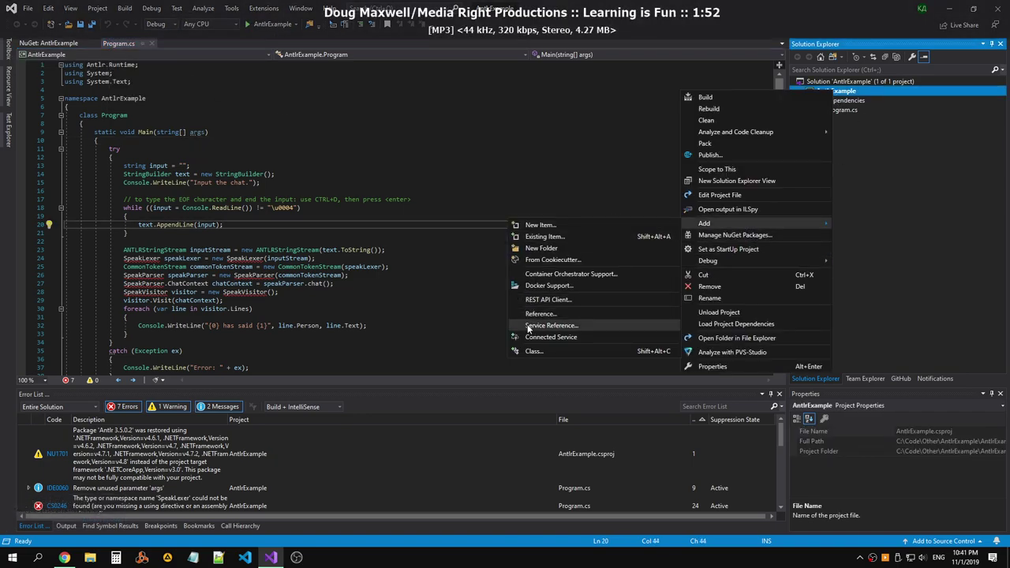
{"action": "left_click", "coordinate": [541, 225]}
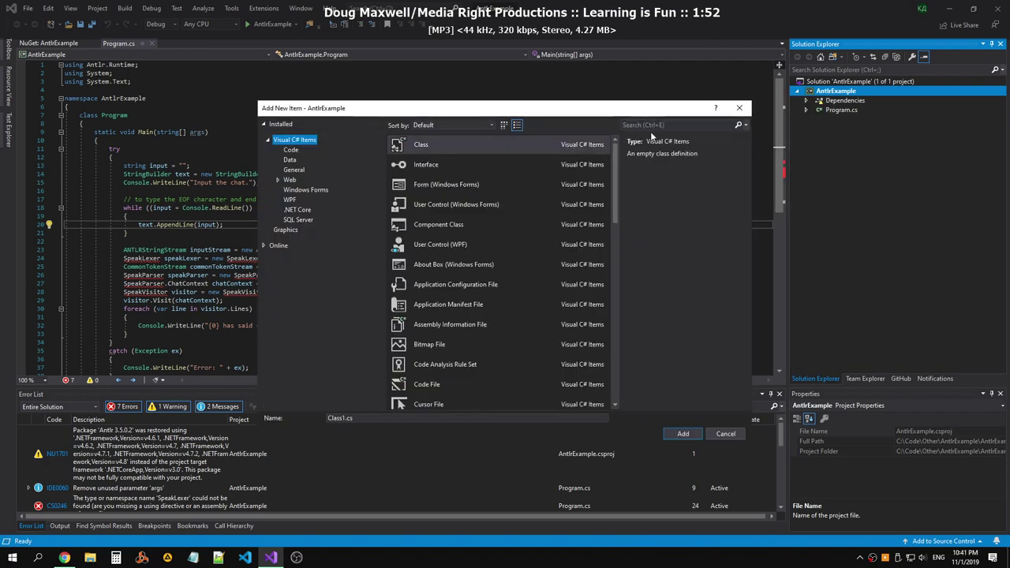
Search the item templates for 'Antlr', find none, cancel, and switch to Chrome.
{"action": "left_click", "coordinate": [661, 125]}
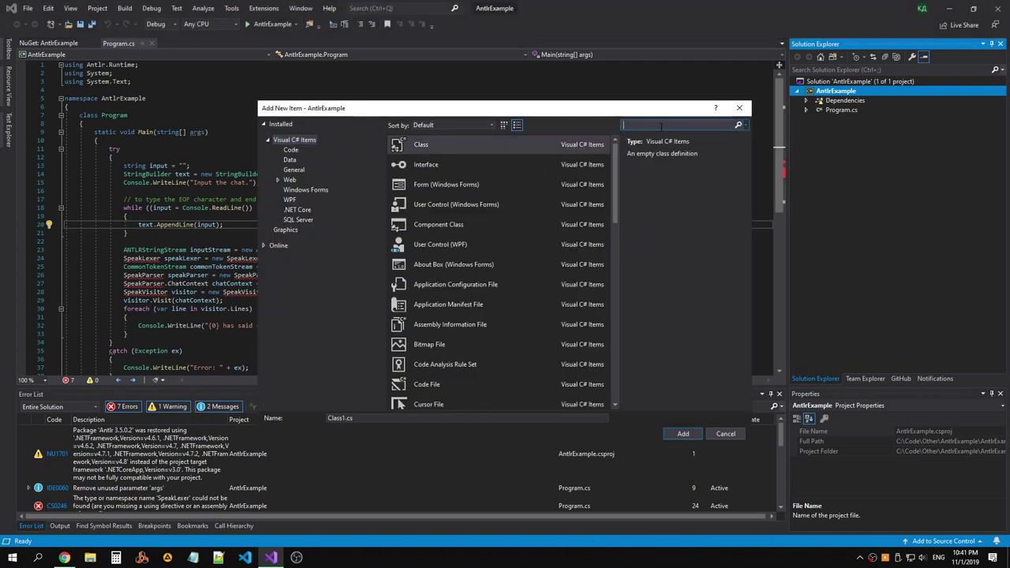
{"action": "type", "text": "AN"}
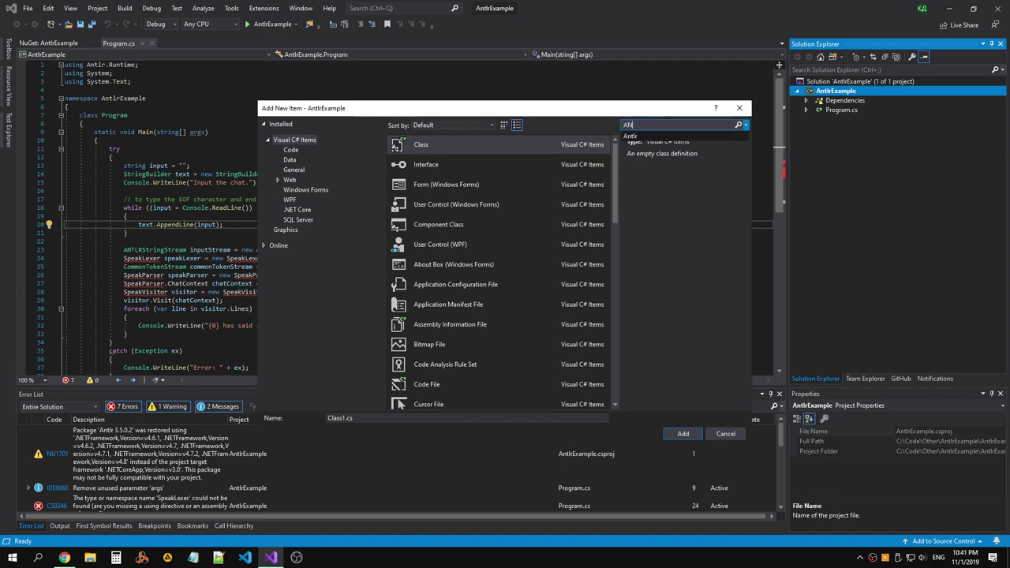
{"action": "key", "text": "Down"}
{"action": "key", "text": "Return"}
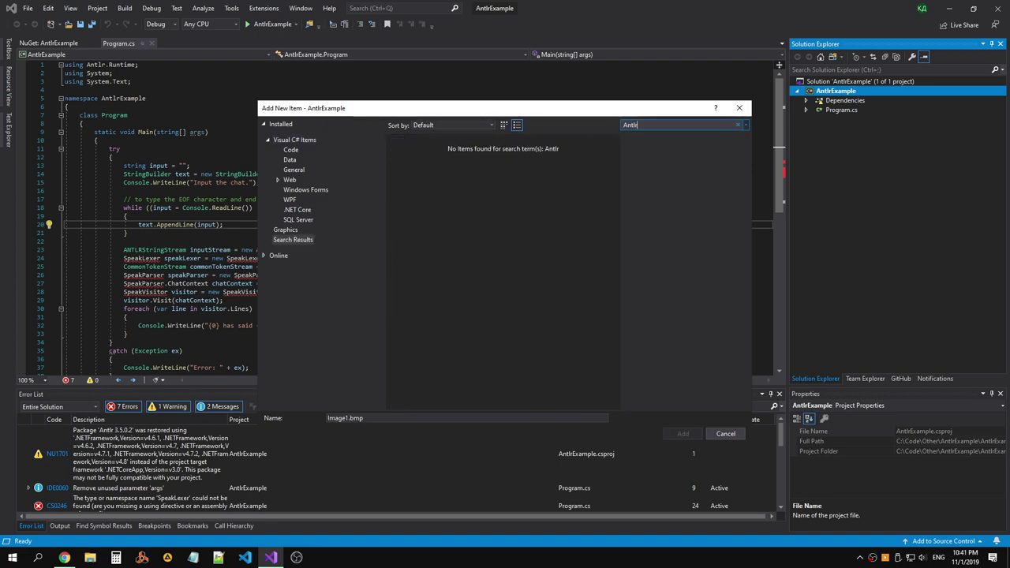
{"action": "left_click", "coordinate": [664, 127]}
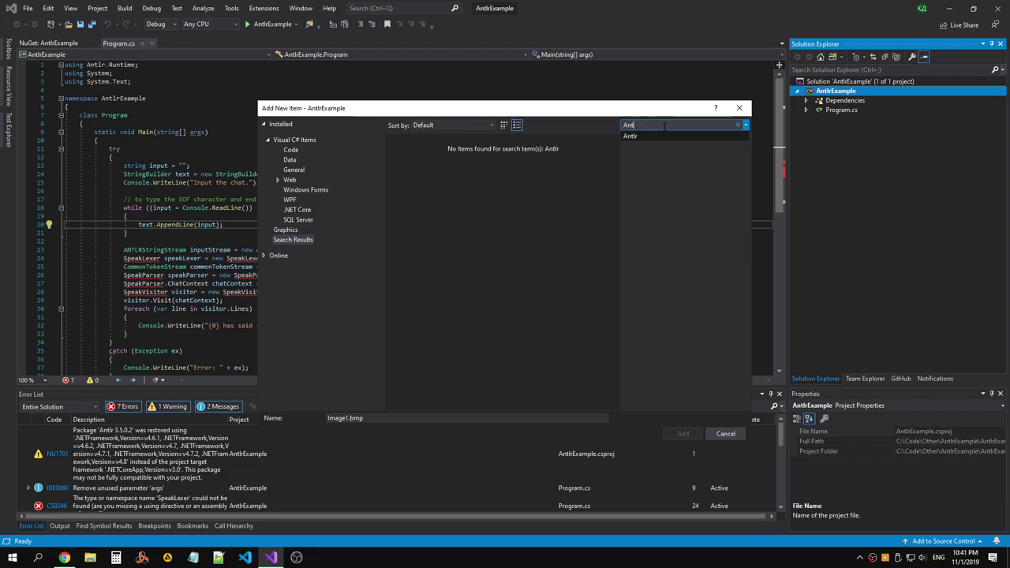
{"action": "left_click", "coordinate": [739, 108]}
{"action": "key", "text": "alt+Tab"}
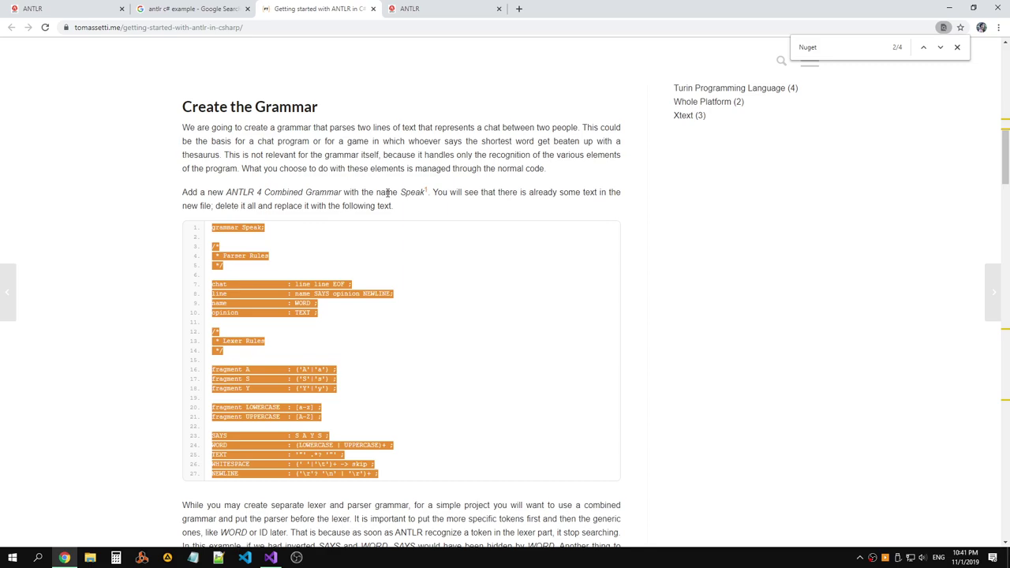
Read the tutorial's Create the Grammar paragraph, then open Visual Studio's Extensions menu.
{"action": "key", "text": "alt+Tab"}
{"action": "key", "text": "alt+Tab"}
{"action": "left_click_drag", "start_coordinate": [436, 192], "coordinate": [569, 209]}
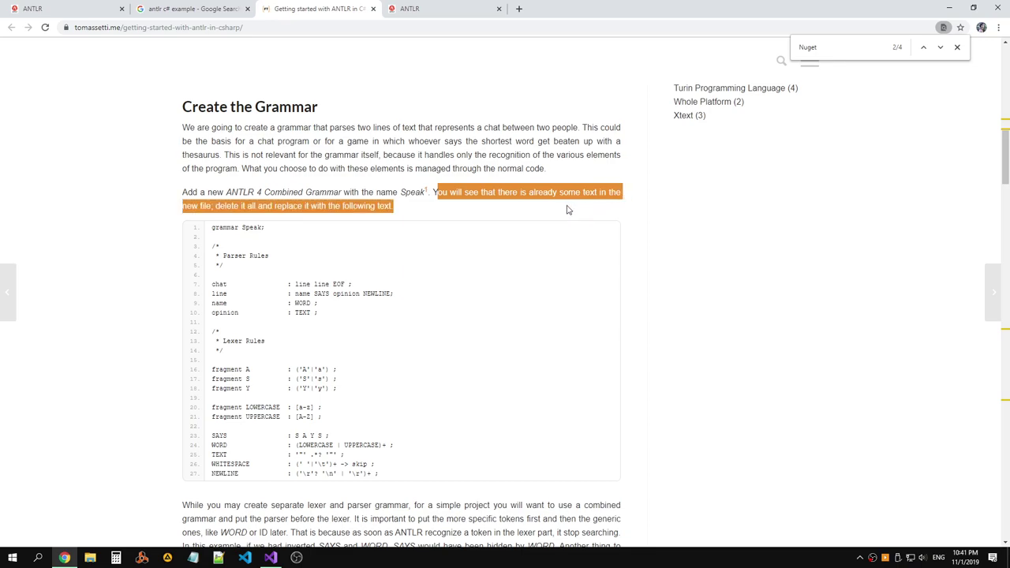
{"action": "left_click", "coordinate": [517, 141]}
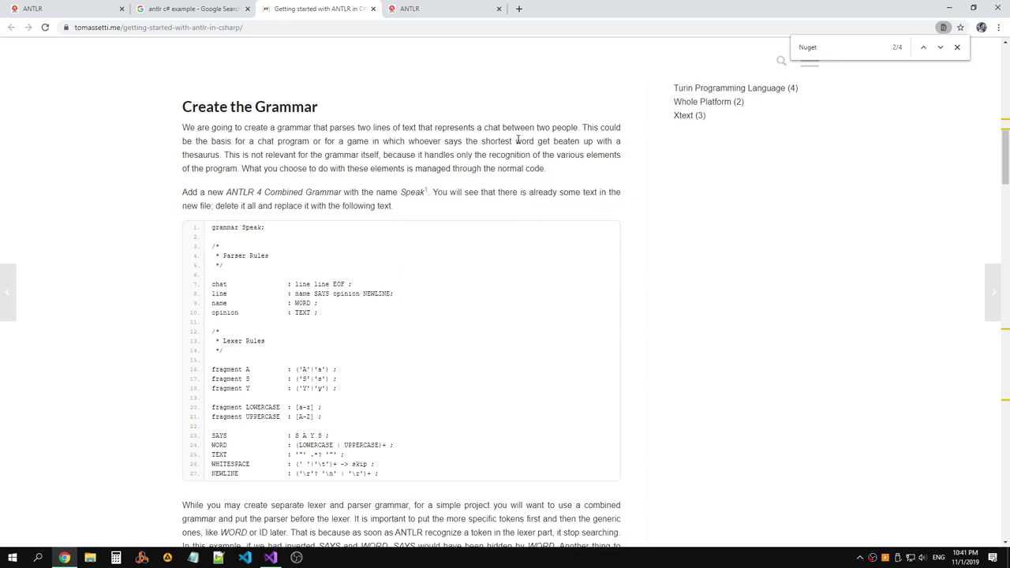
{"action": "key", "text": "alt+Tab"}
{"action": "left_click", "coordinate": [264, 9]}
Review AntlrVSIX Options, close it unchanged, and return to the Chrome tutorial.
{"action": "mouse_move", "coordinate": [252, 46]}
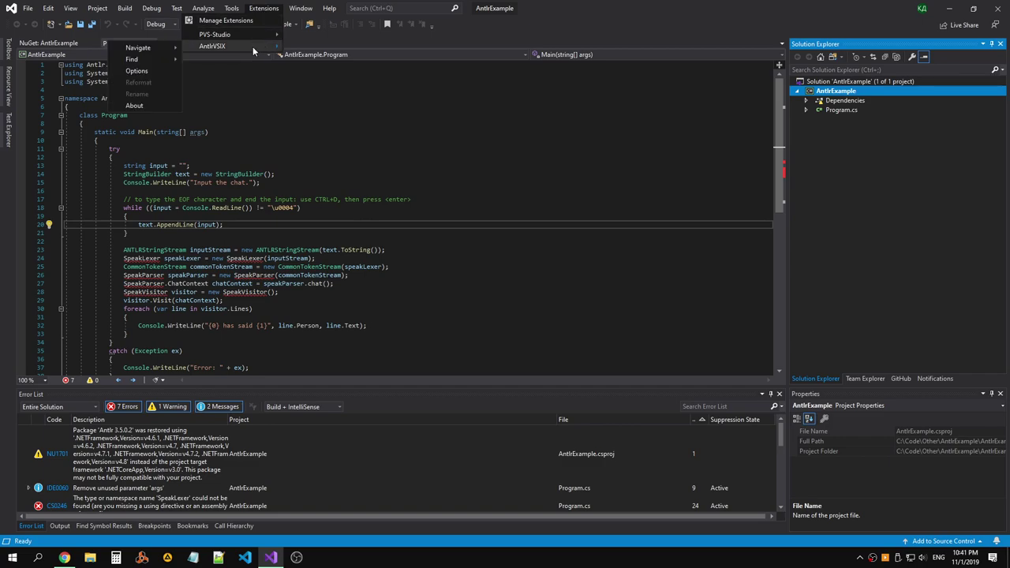
{"action": "left_click", "coordinate": [138, 71]}
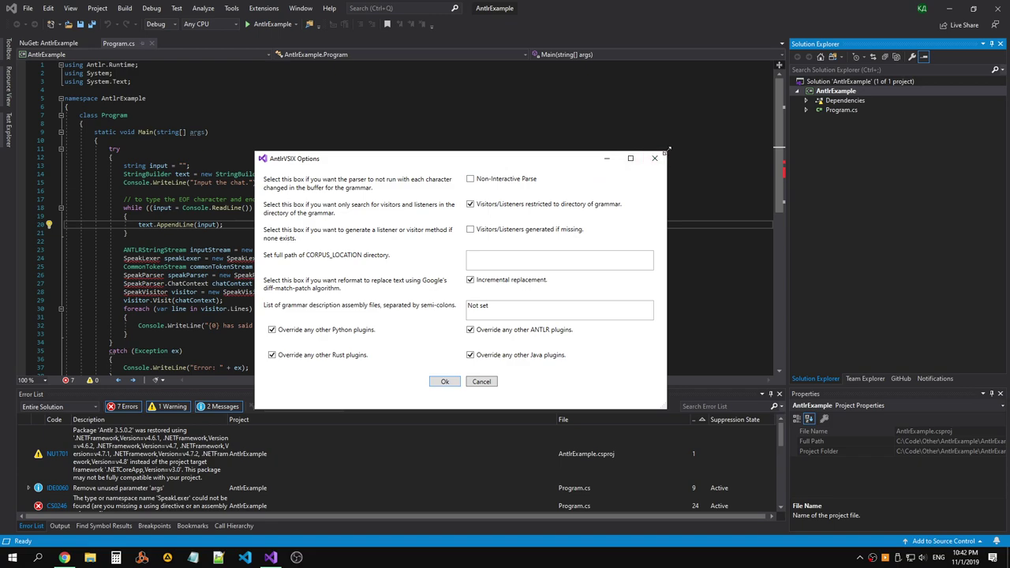
{"action": "left_click", "coordinate": [654, 157]}
{"action": "left_click", "coordinate": [265, 9]}
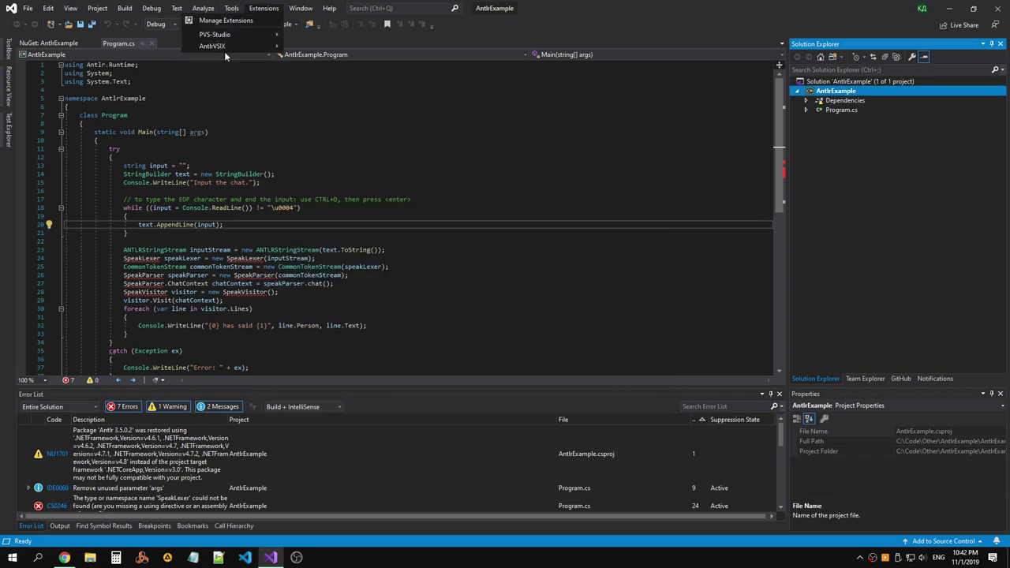
{"action": "left_click", "coordinate": [235, 137]}
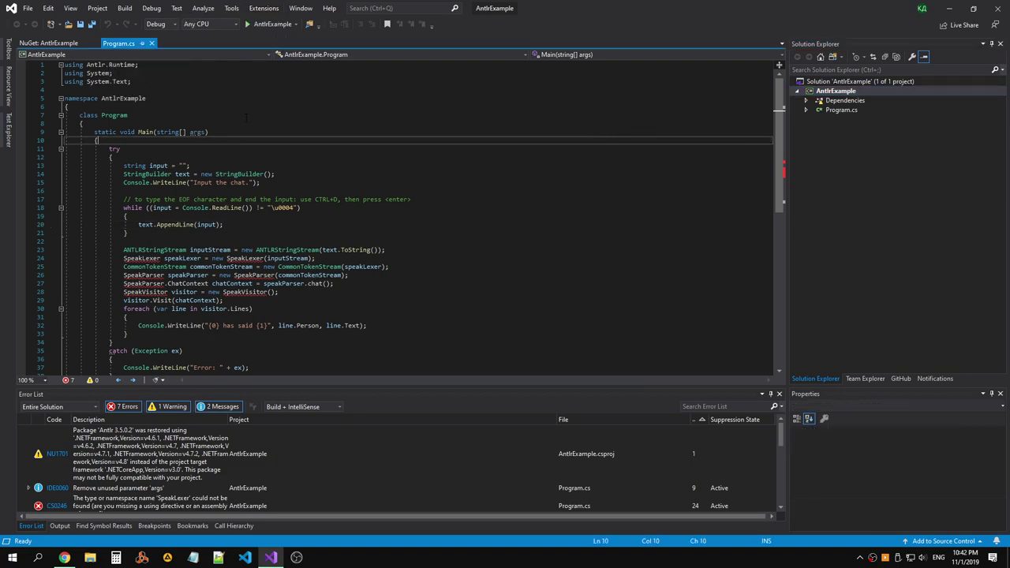
{"action": "left_click", "coordinate": [265, 9]}
{"action": "key", "text": "alt+Tab"}
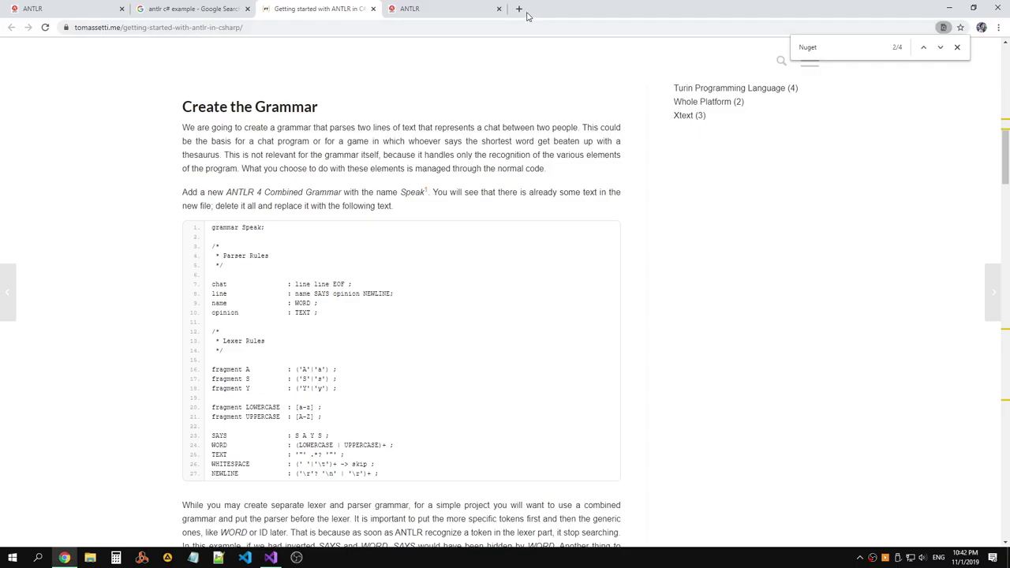
Search Google for 'antlrVSIX' in a new tab and inspect the Marketplace result.
{"action": "left_click", "coordinate": [518, 9]}
{"action": "left_click", "coordinate": [426, 9]}
{"action": "left_click", "coordinate": [89, 27]}
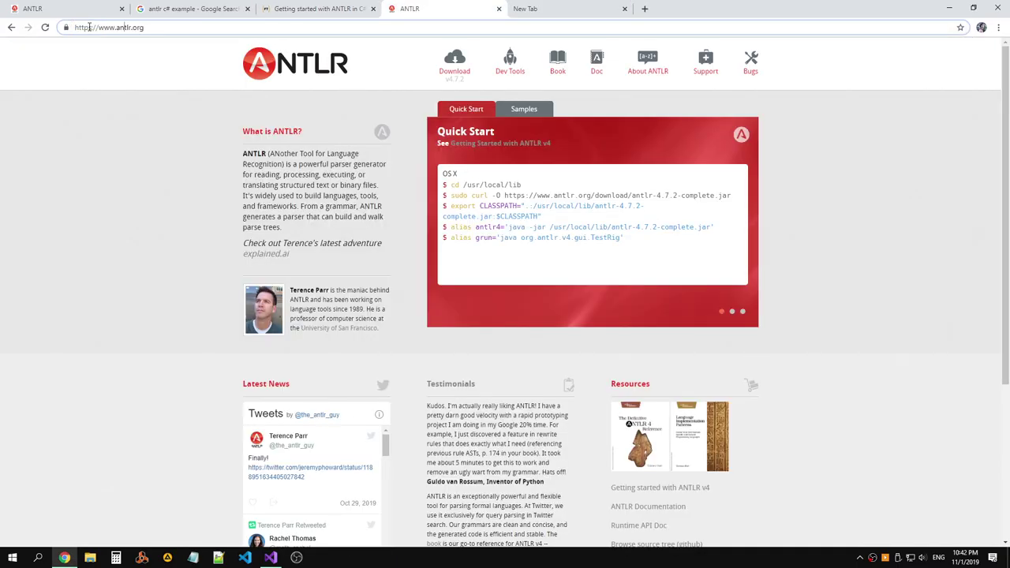
{"action": "left_click", "coordinate": [577, 10]}
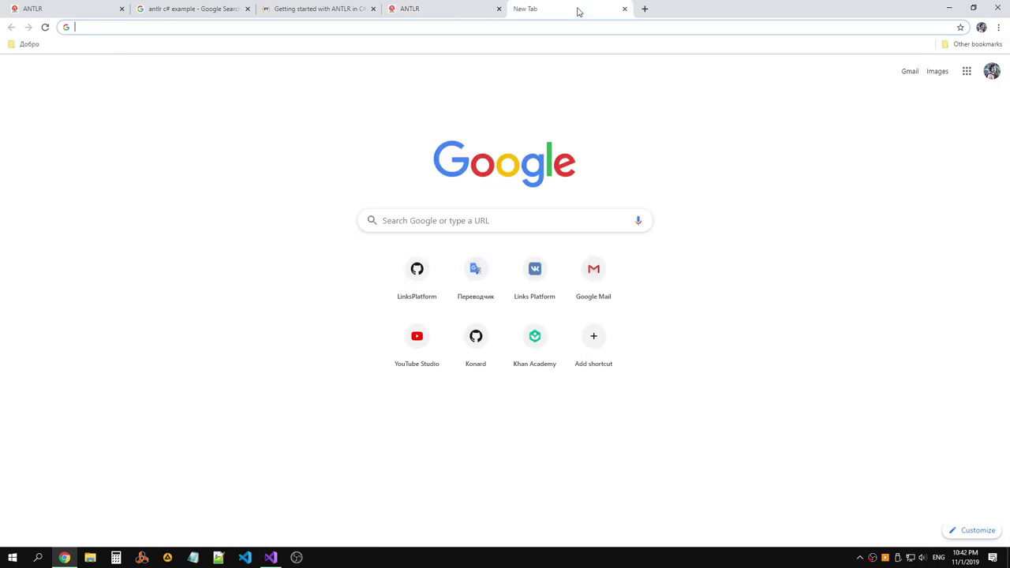
{"action": "type", "text": "antlr"}
{"action": "type", "text": "VS"}
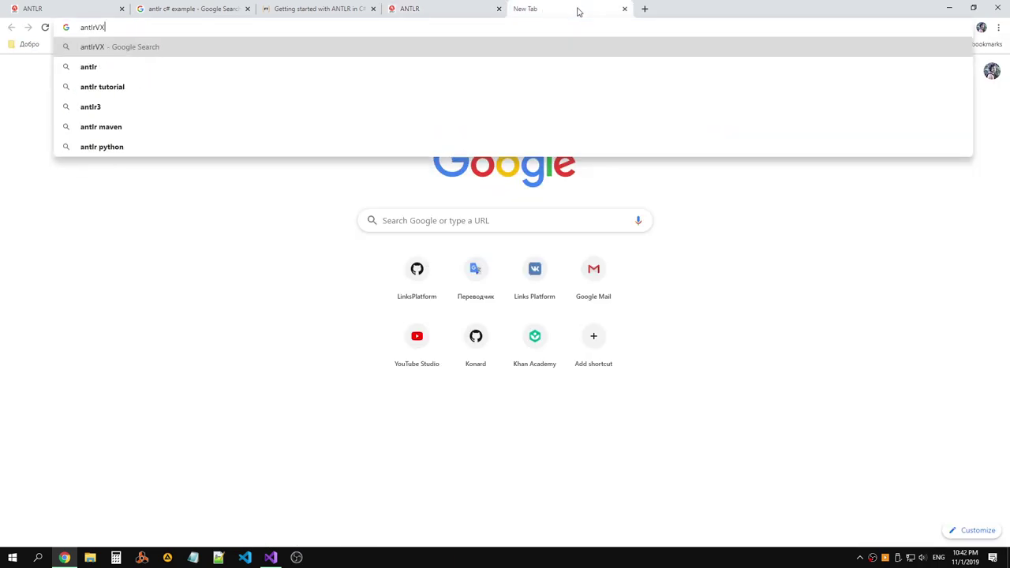
{"action": "type", "text": "IX"}
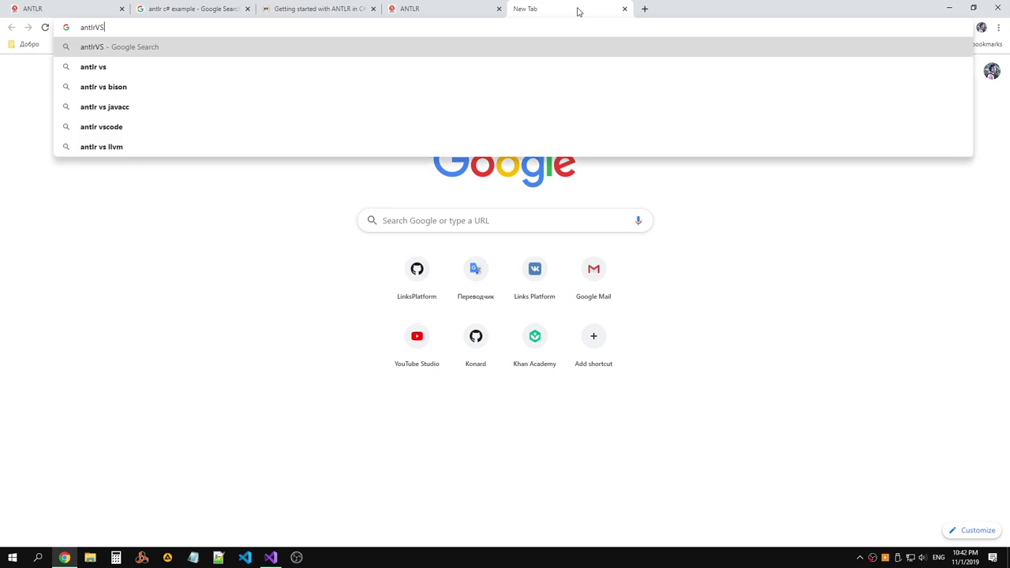
{"action": "key", "text": "Return"}
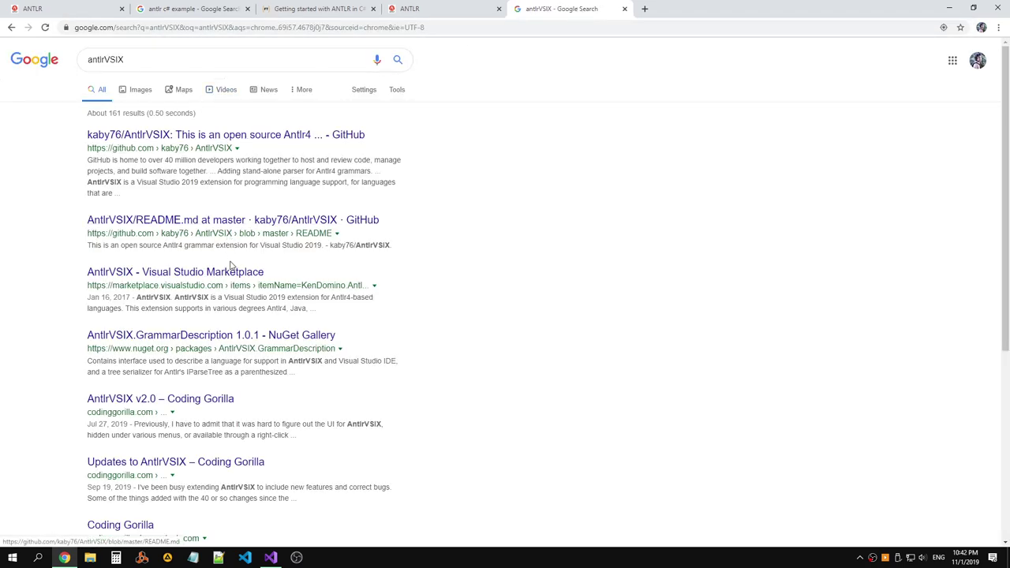
{"action": "right_click", "coordinate": [232, 273]}
{"action": "key", "text": "Escape"}
Refine the query to 'antlrVSIX how to' and search again.
{"action": "left_click", "coordinate": [190, 59]}
{"action": "type", "text": "HOW TO"}
{"action": "key", "text": "BackSpace"}
{"action": "key", "text": "BackSpace"}
{"action": "key", "text": "BackSpace"}
{"action": "key", "text": "BackSpace"}
{"action": "key", "text": "BackSpace"}
{"action": "key", "text": "BackSpace"}
{"action": "type", "text": "how to"}
{"action": "key", "text": "Return"}
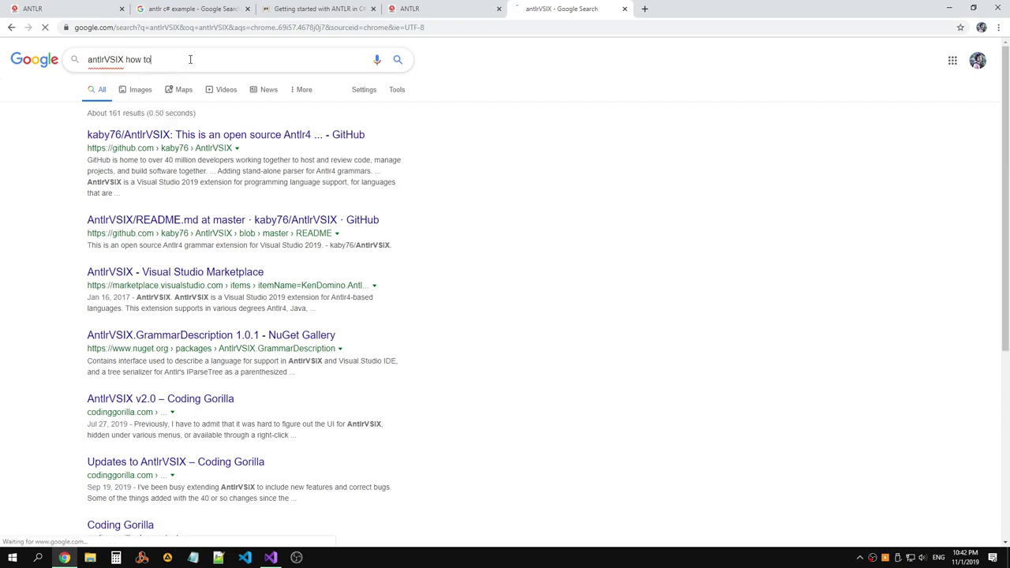
Search 'antlrVSIX example', preview an image result, then return to All results.
{"action": "left_click_drag", "start_coordinate": [152, 59], "coordinate": [123, 59]}
{"action": "type", "text": "exma"}
{"action": "key", "text": "BackSpace"}
{"action": "key", "text": "BackSpace"}
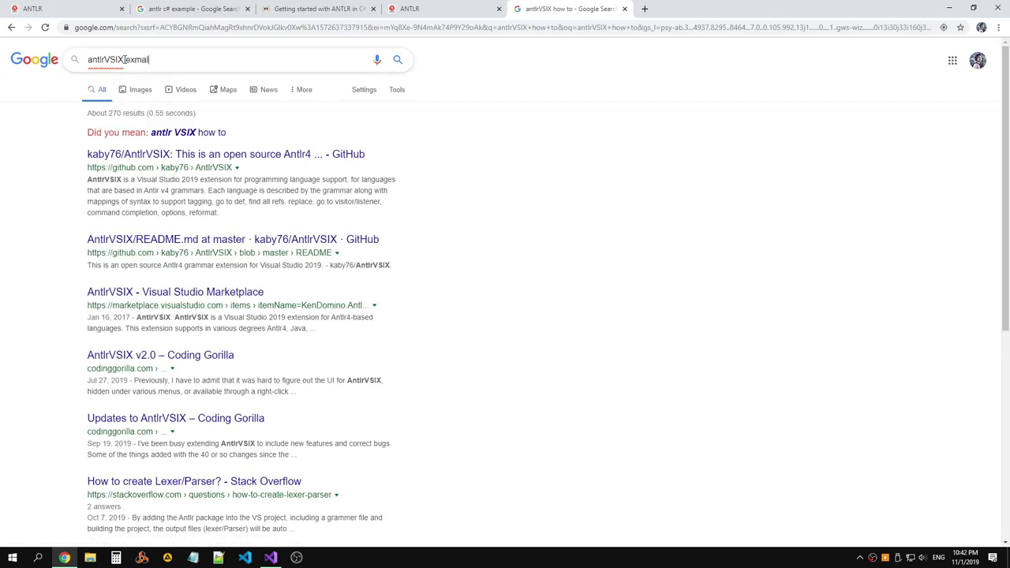
{"action": "type", "text": "ample"}
{"action": "key", "text": "Return"}
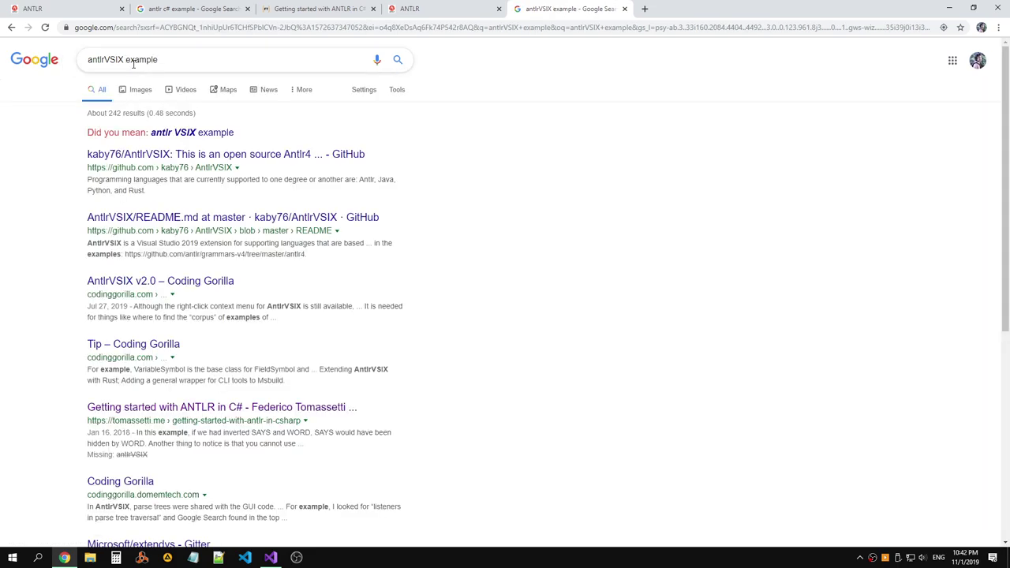
{"action": "left_click", "coordinate": [136, 90]}
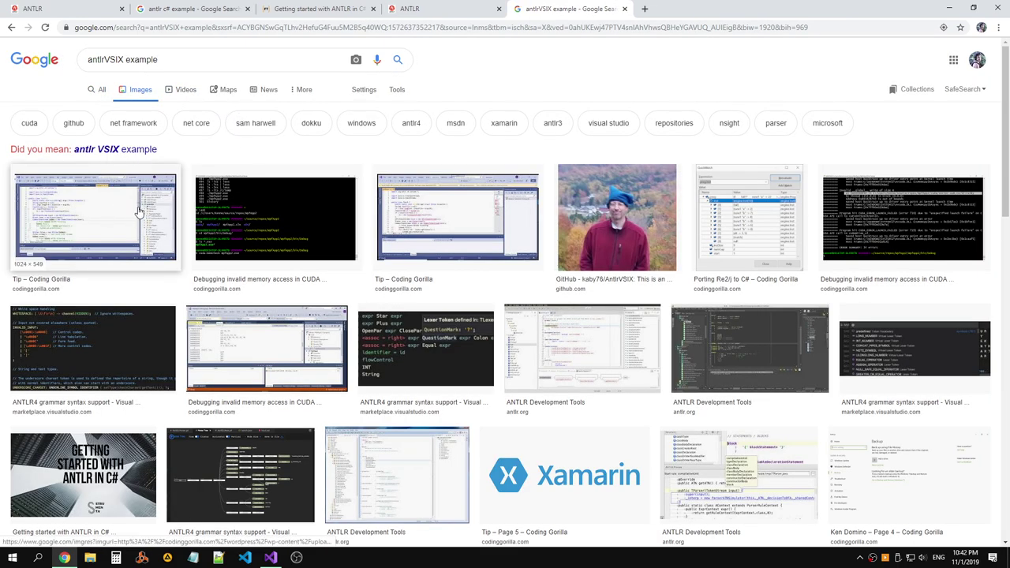
{"action": "left_click", "coordinate": [145, 213]}
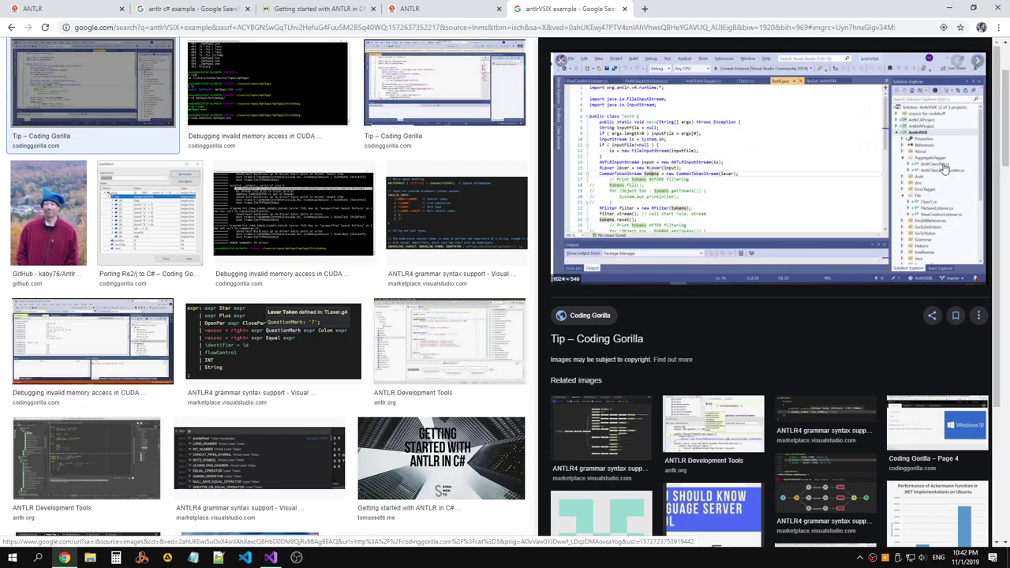
{"action": "scroll", "coordinate": [308, 102], "scroll_direction": "up", "scroll_amount": 2}
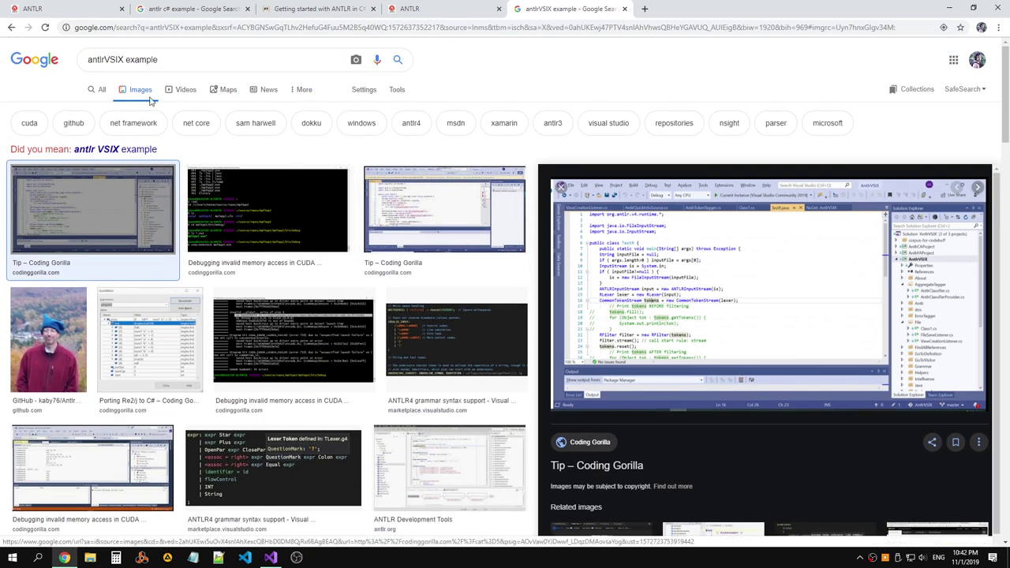
{"action": "left_click", "coordinate": [11, 27]}
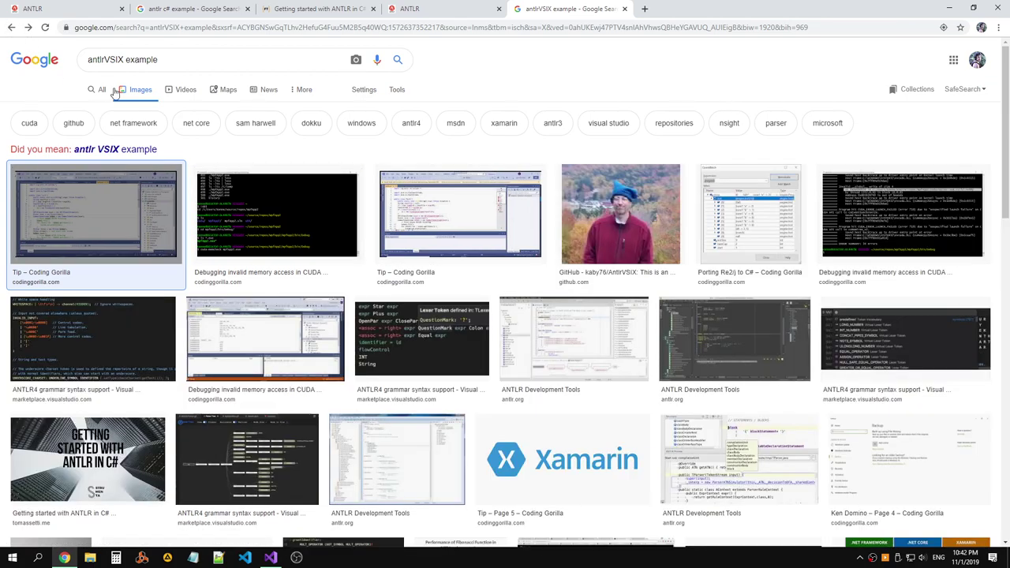
{"action": "left_click", "coordinate": [11, 27]}
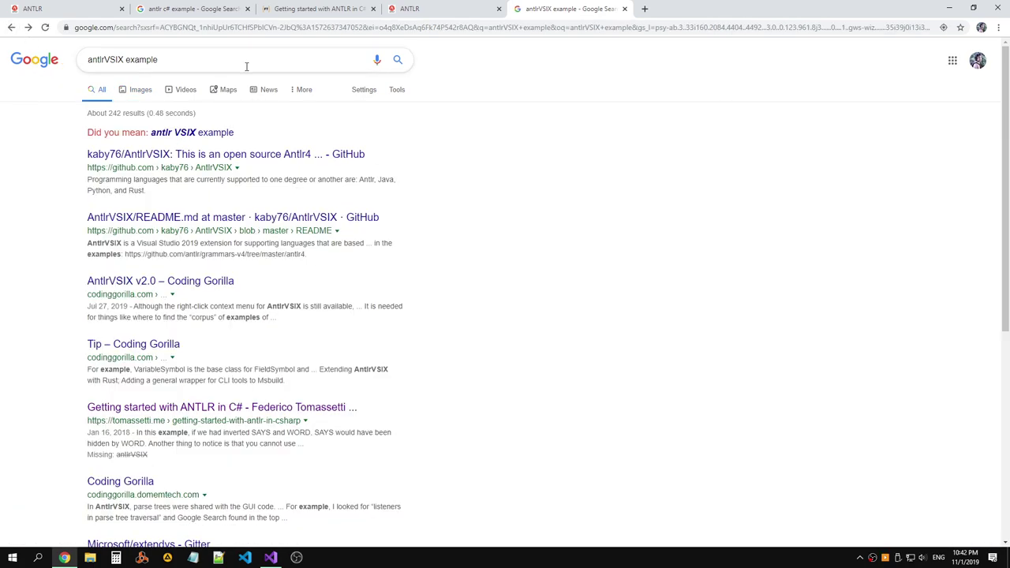
{"action": "middle_click", "coordinate": [222, 220]}
{"action": "left_click", "coordinate": [671, 9]}
{"action": "scroll", "coordinate": [544, 170], "scroll_direction": "down", "scroll_amount": 3}
{"action": "scroll", "coordinate": [544, 170], "scroll_direction": "down", "scroll_amount": 1}
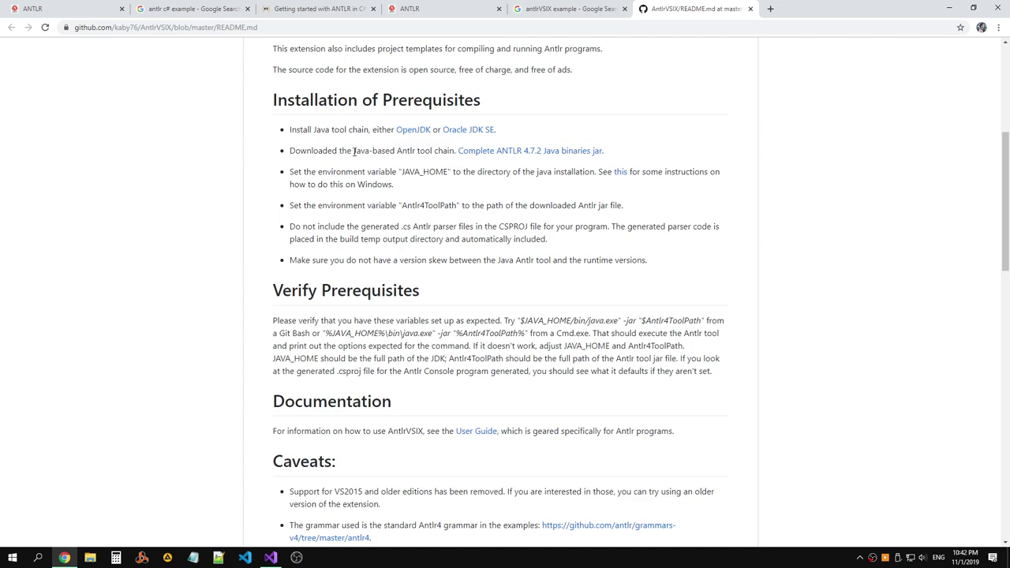
{"action": "left_click_drag", "start_coordinate": [352, 151], "coordinate": [604, 151]}
{"action": "left_click", "coordinate": [623, 153]}
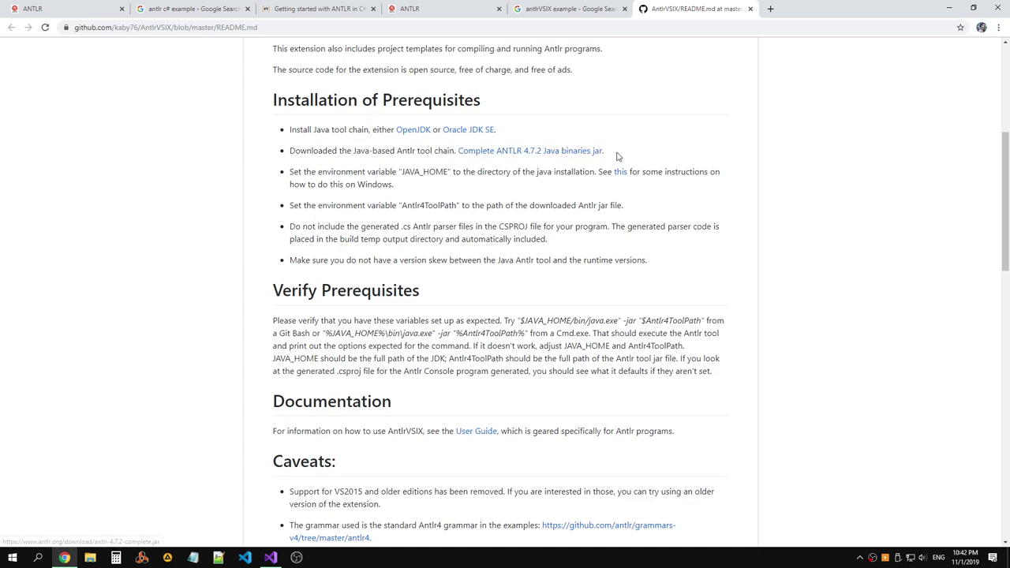
{"action": "scroll", "coordinate": [392, 182], "scroll_direction": "up", "scroll_amount": 2}
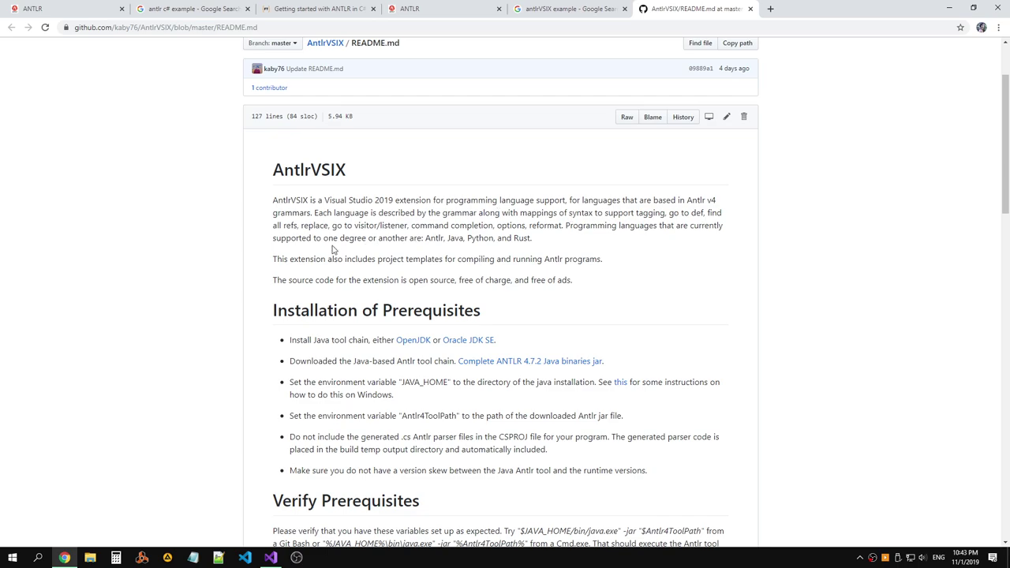
{"action": "left_click_drag", "start_coordinate": [274, 261], "coordinate": [624, 261]}
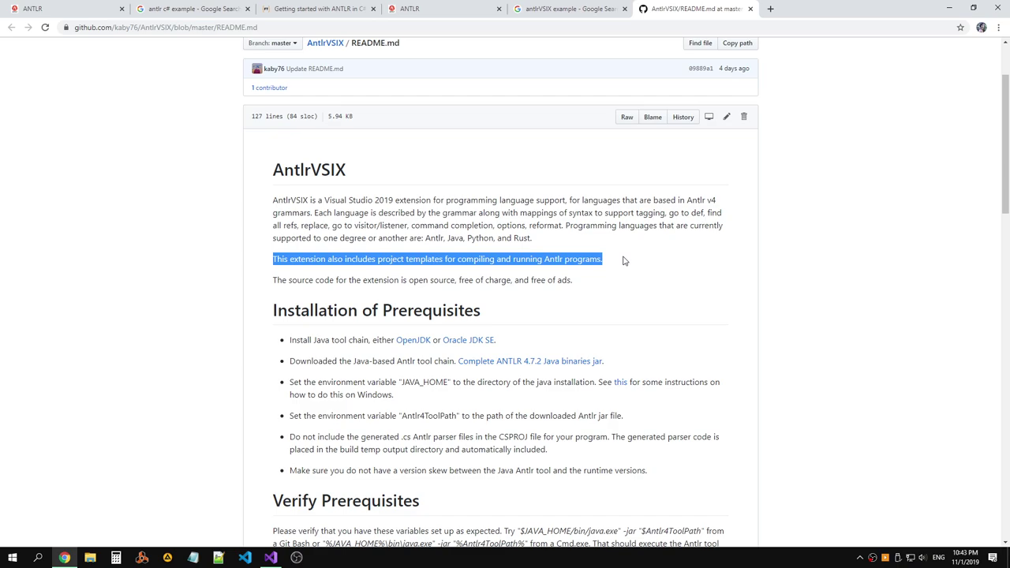
{"action": "left_click_drag", "start_coordinate": [584, 280], "coordinate": [278, 281]}
{"action": "scroll", "coordinate": [422, 269], "scroll_direction": "down", "scroll_amount": 2}
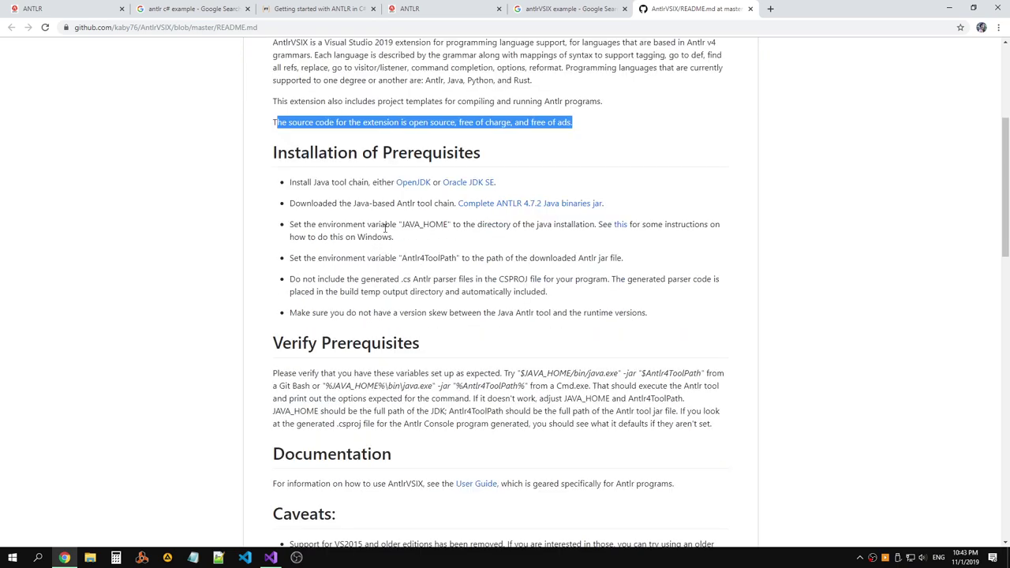
{"action": "left_click_drag", "start_coordinate": [266, 152], "coordinate": [482, 151]}
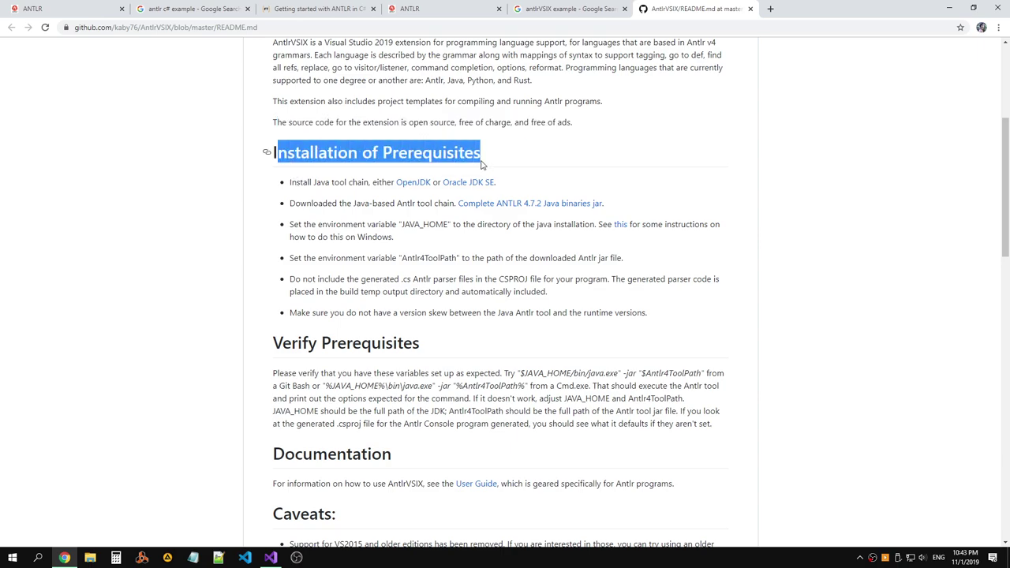
{"action": "left_click", "coordinate": [344, 203]}
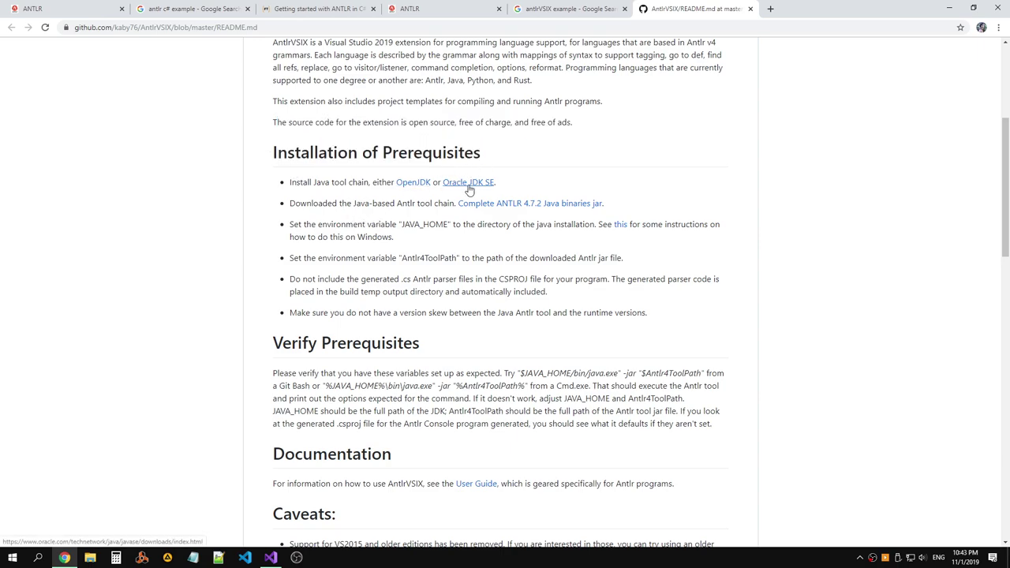
{"action": "scroll", "coordinate": [371, 233], "scroll_direction": "down", "scroll_amount": 5}
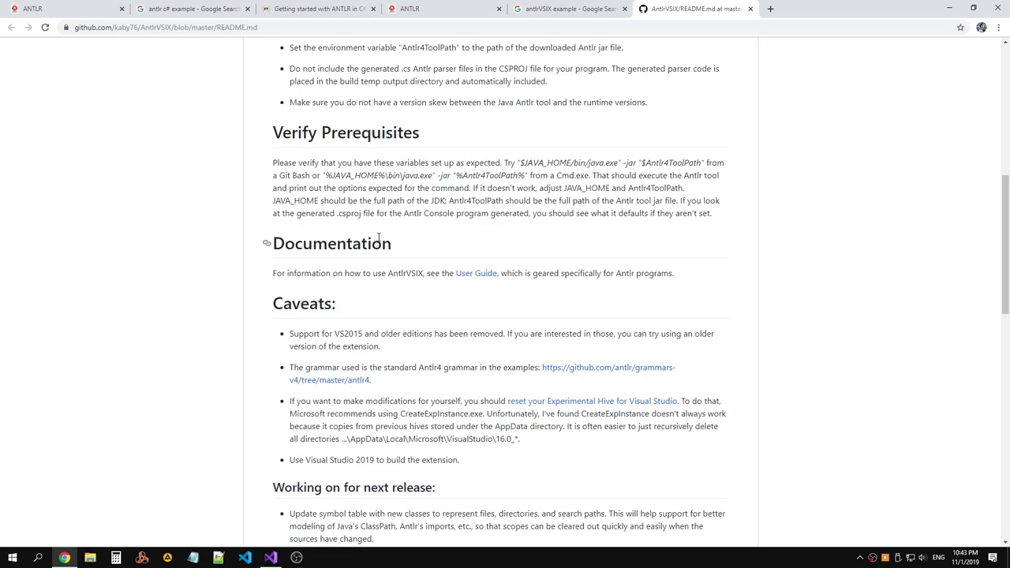
{"action": "scroll", "coordinate": [379, 239], "scroll_direction": "down", "scroll_amount": 8}
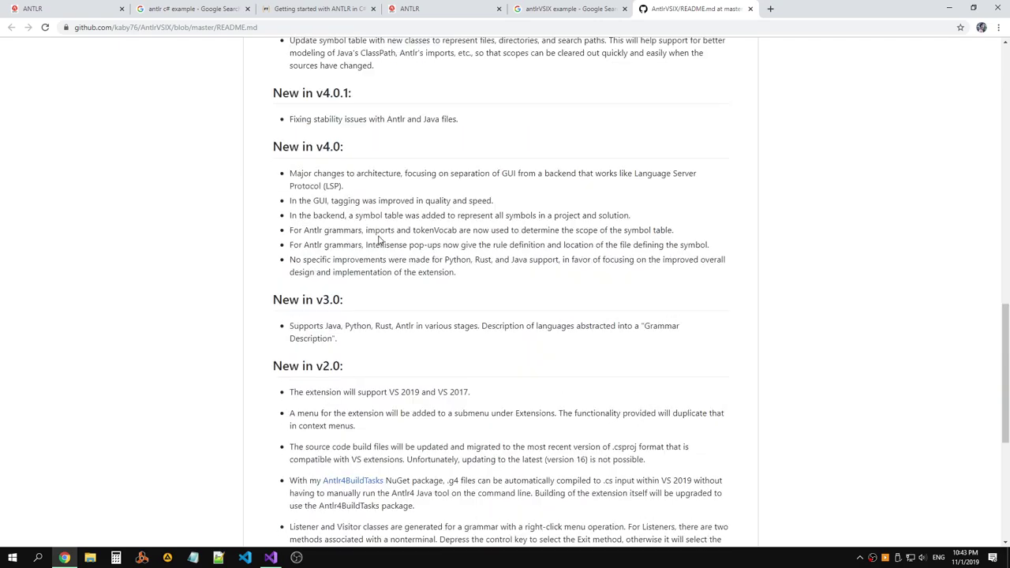
{"action": "scroll", "coordinate": [378, 239], "scroll_direction": "up", "scroll_amount": 10}
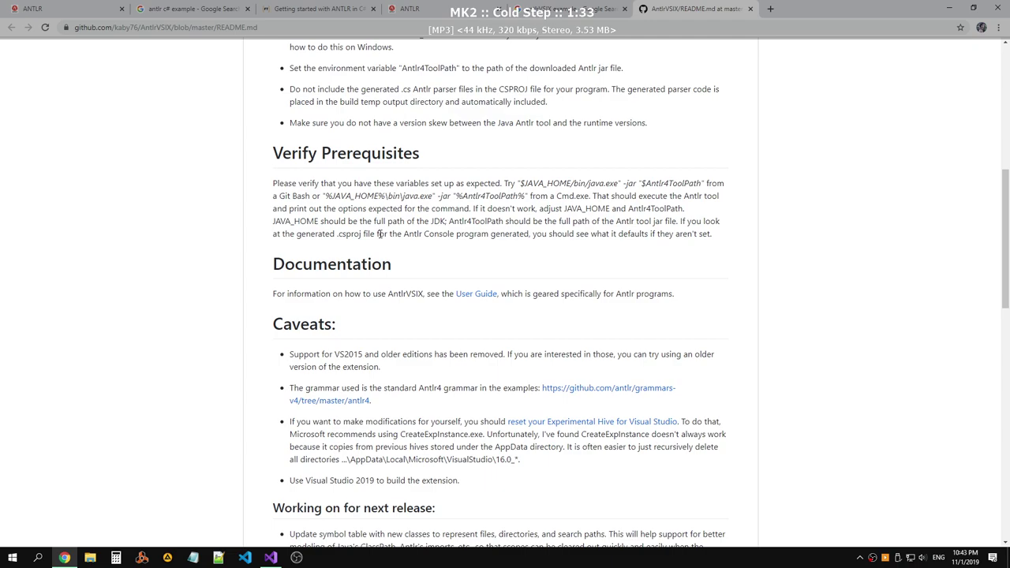
{"action": "scroll", "coordinate": [379, 234], "scroll_direction": "down", "scroll_amount": 3}
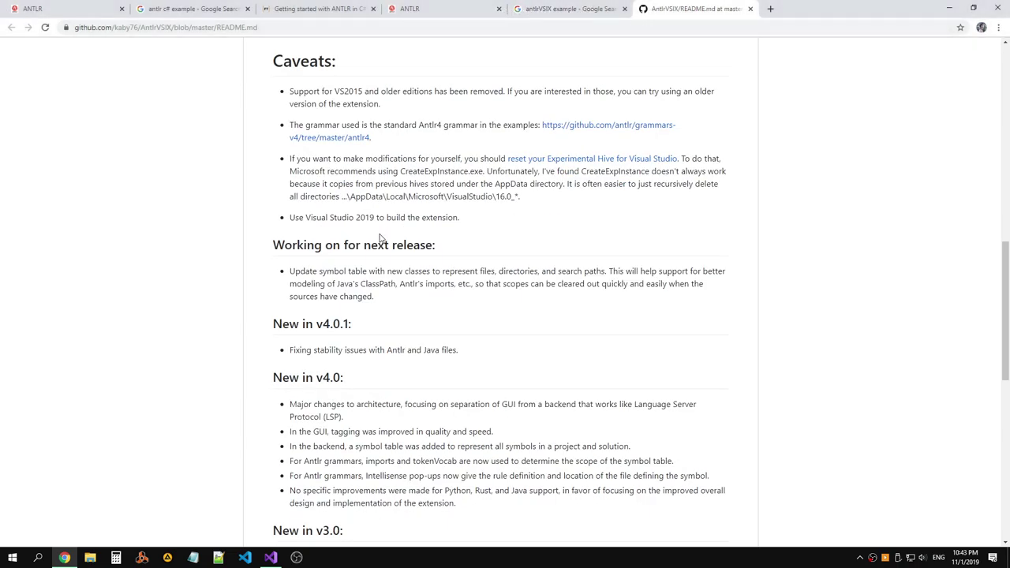
{"action": "scroll", "coordinate": [380, 236], "scroll_direction": "up", "scroll_amount": 6}
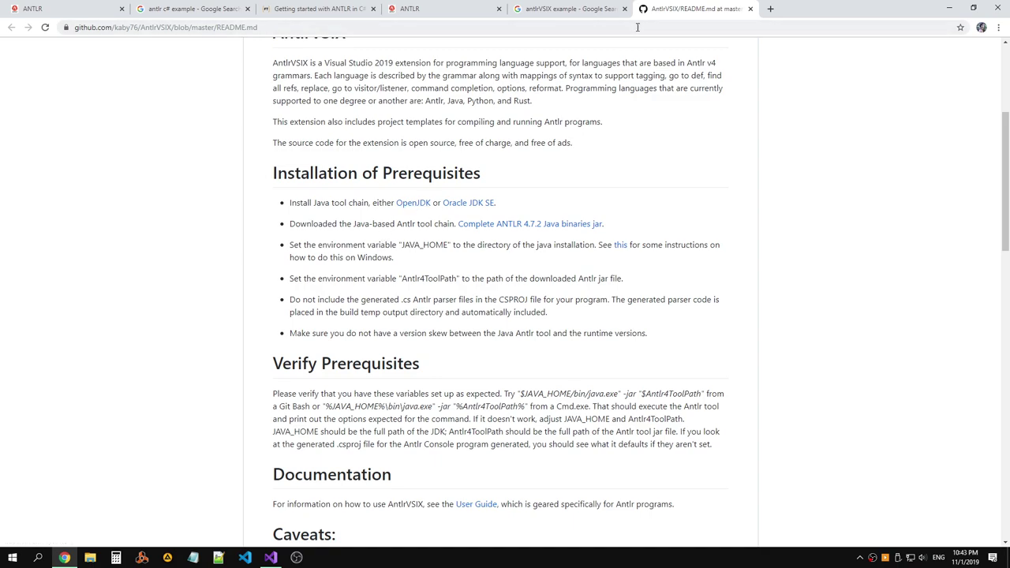
{"action": "scroll", "coordinate": [261, 70], "scroll_direction": "up", "scroll_amount": 3}
{"action": "left_click_drag", "start_coordinate": [291, 91], "coordinate": [311, 92]}
Run a 'Antlr without java' search in a new tab, close it, and return to Visual Studio.
{"action": "left_click", "coordinate": [770, 8]}
{"action": "type", "text": "Antlr"}
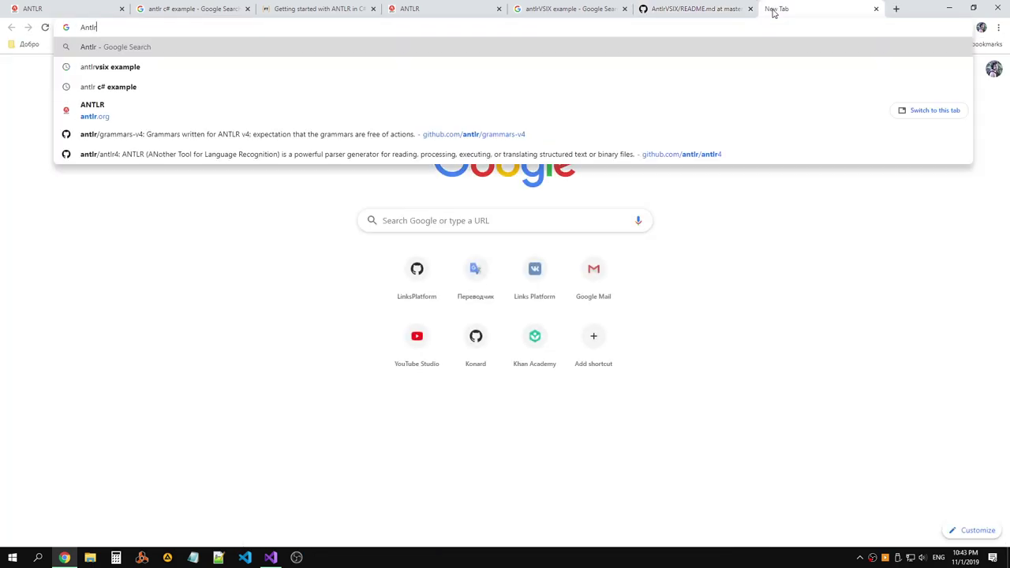
{"action": "type", "text": " without java"}
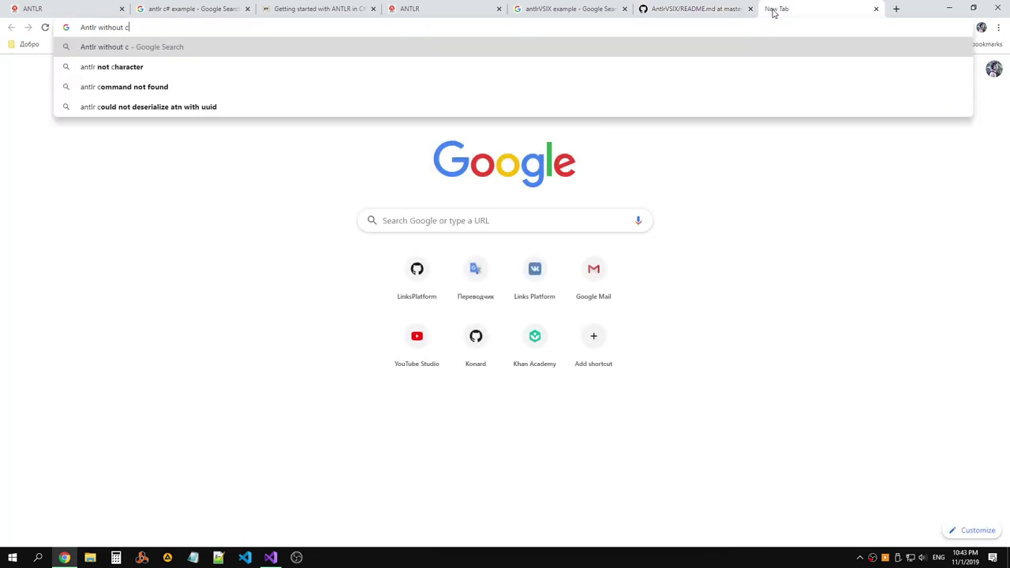
{"action": "key", "text": "Return"}
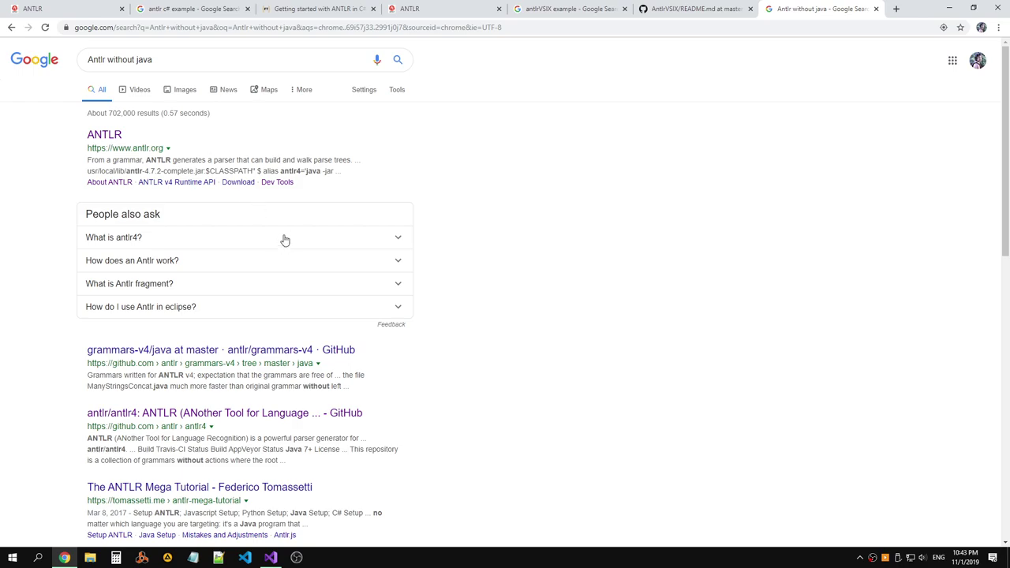
{"action": "left_click", "coordinate": [876, 9]}
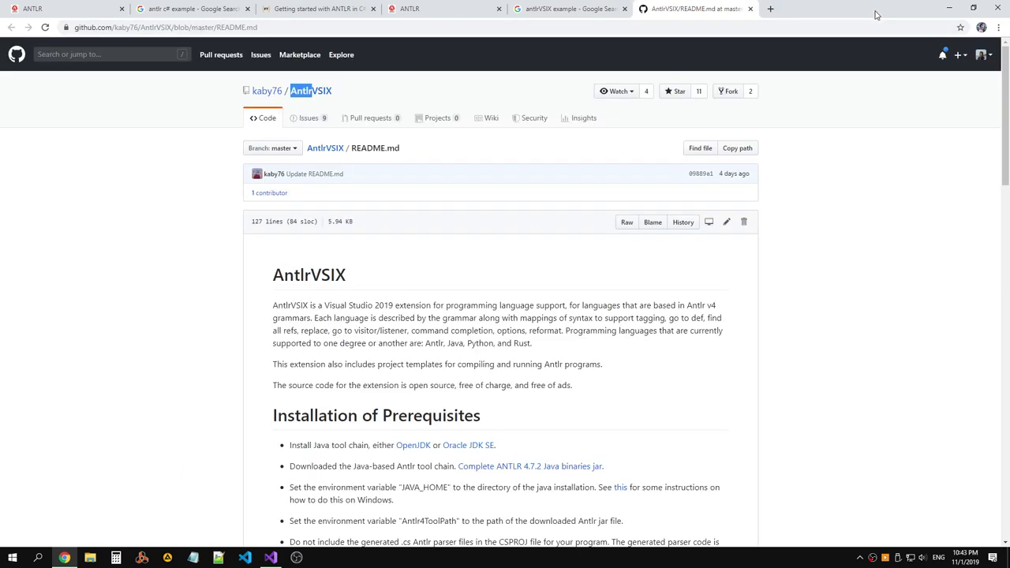
{"action": "key", "text": "alt+Tab"}
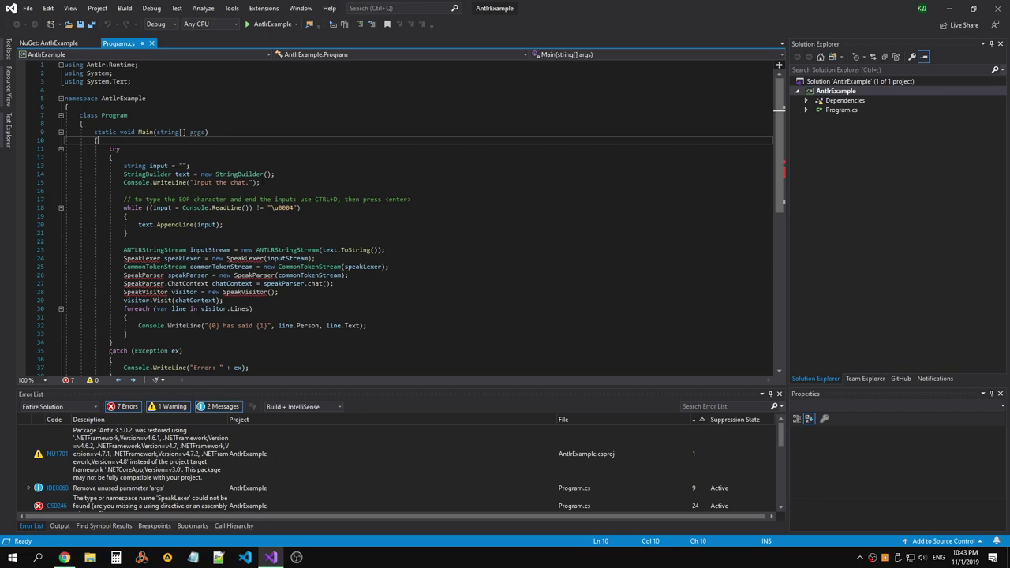
Add a new line 23 in Program.cs and complete 'Antlr' from IntelliSense.
{"action": "left_click", "coordinate": [269, 232]}
{"action": "key", "text": "Return"}
{"action": "key", "text": "Return"}
{"action": "type", "text": "An"}
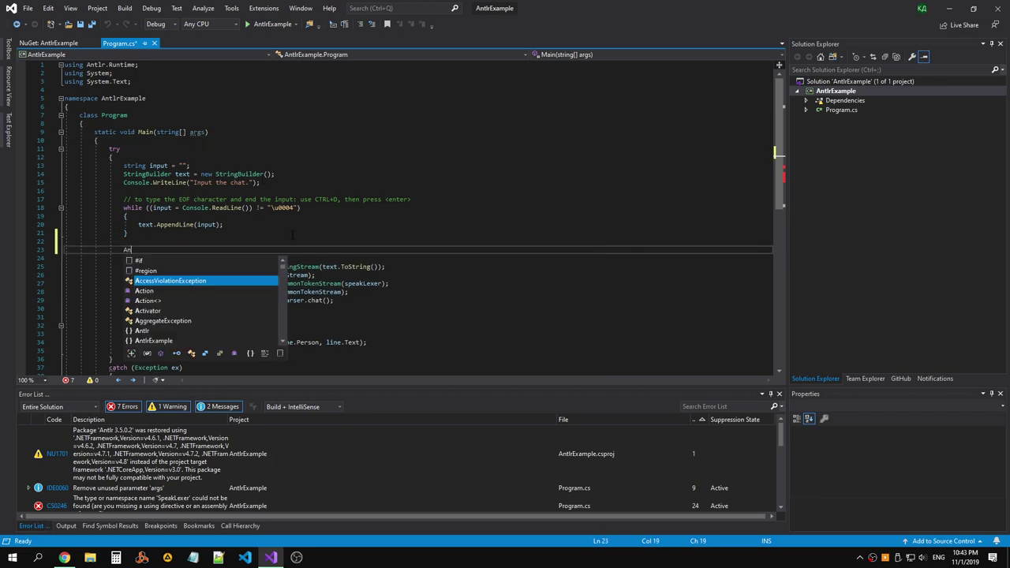
{"action": "type", "text": "t"}
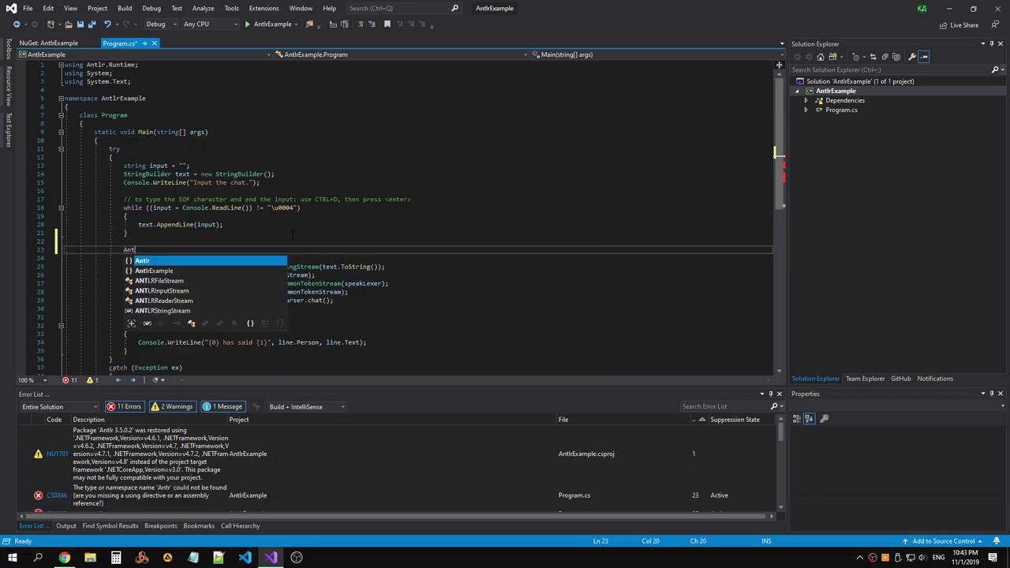
{"action": "key", "text": "Left"}
{"action": "left_click", "coordinate": [164, 249]}
{"action": "type", "text": "An"}
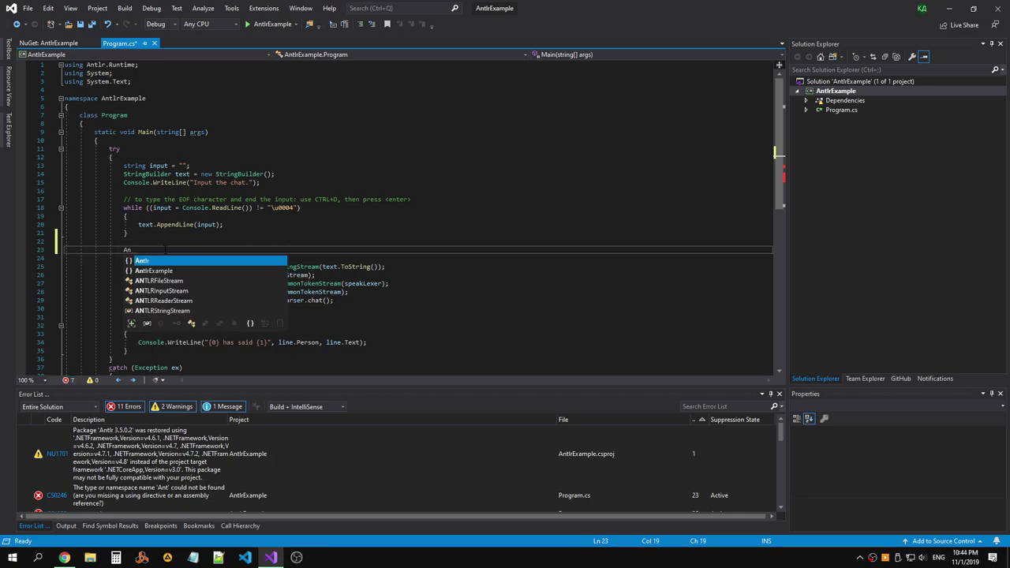
{"action": "key", "text": "Down"}
{"action": "key", "text": "Up"}
{"action": "key", "text": "Up"}
{"action": "key", "text": "Up"}
{"action": "key", "text": "Up"}
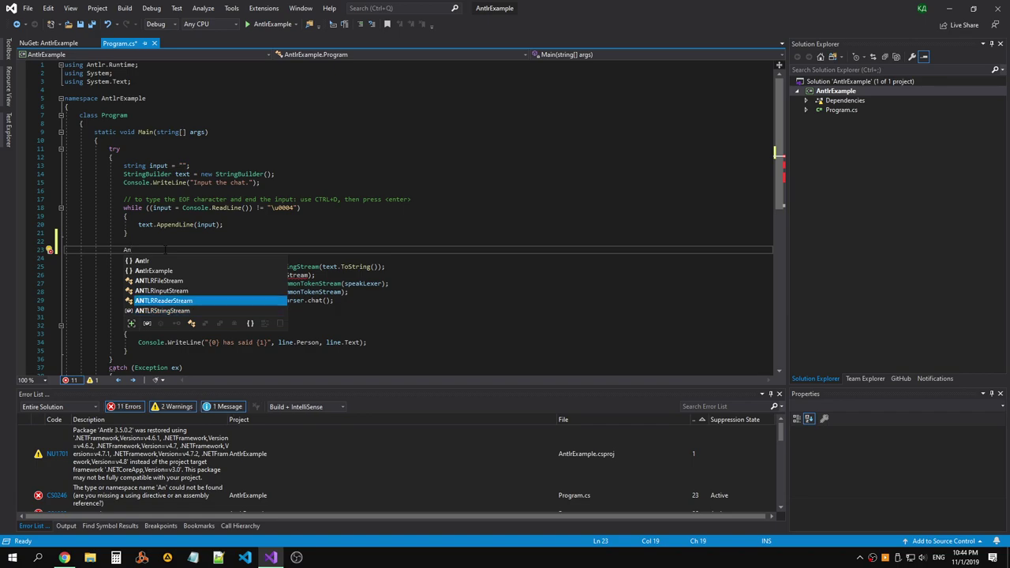
{"action": "key", "text": "Up"}
Extend the line to Antlr.Runtime.Parser using the member suggestions.
{"action": "type", "text": "."}
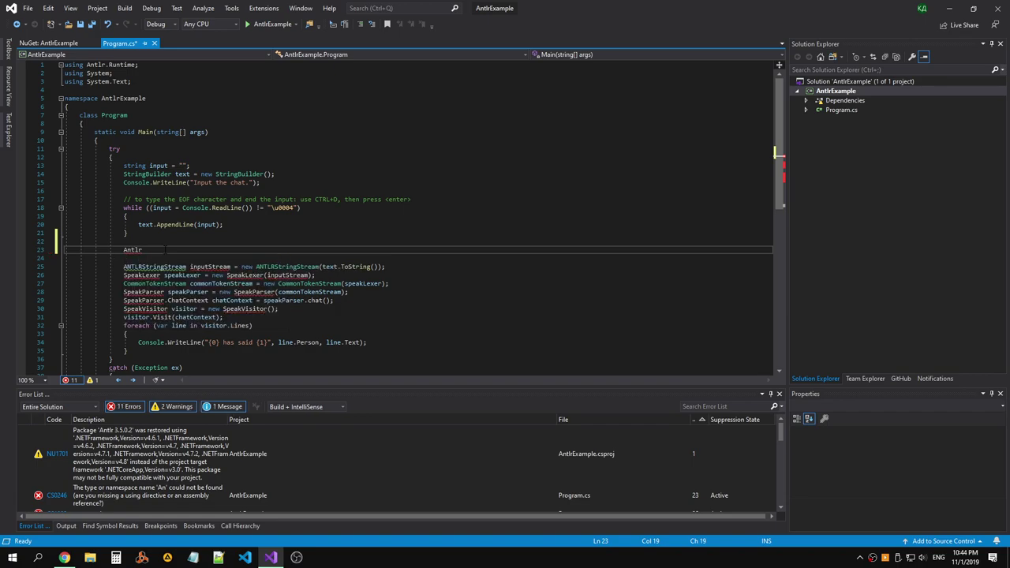
{"action": "type", "text": "R"}
{"action": "key", "text": "Tab"}
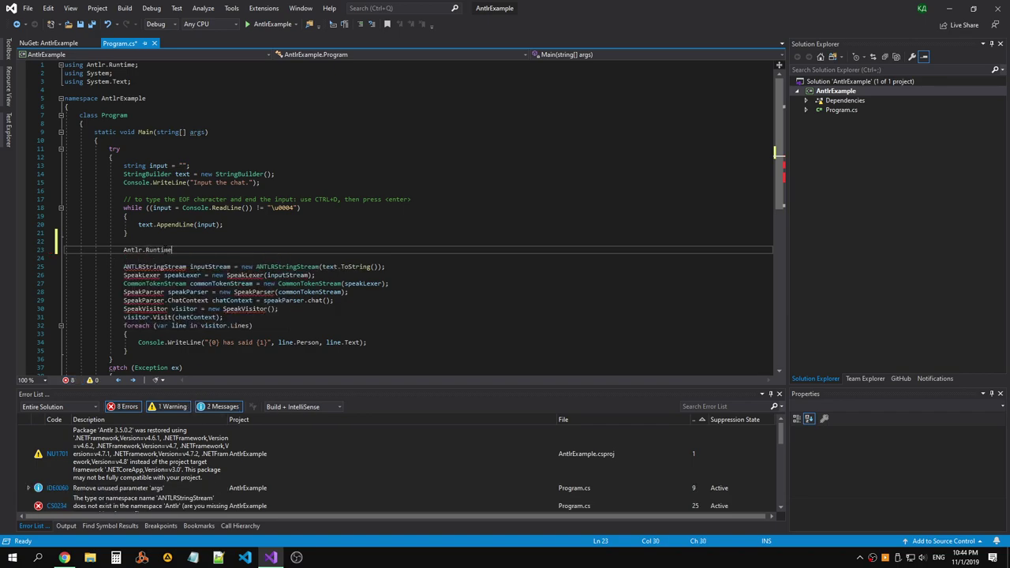
{"action": "type", "text": "."}
{"action": "key", "text": "Down"}
{"action": "key", "text": "Down"}
{"action": "key", "text": "Down"}
{"action": "key", "text": "Down"}
{"action": "key", "text": "Down"}
{"action": "key", "text": "Down"}
{"action": "key", "text": "Down"}
{"action": "key", "text": "Down"}
{"action": "key", "text": "Down"}
{"action": "key", "text": "Down"}
{"action": "key", "text": "Down"}
{"action": "key", "text": "Down"}
{"action": "key", "text": "Down"}
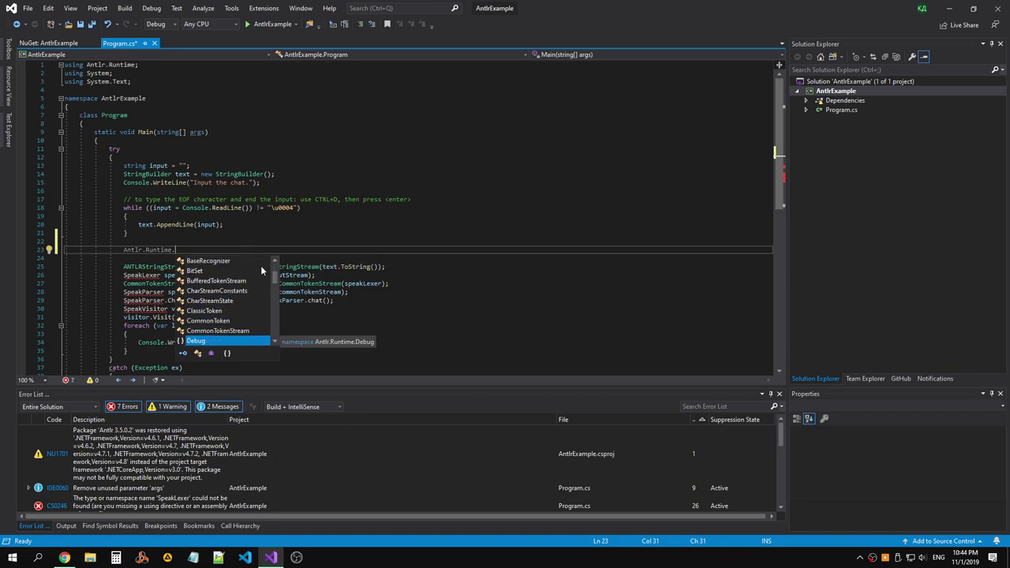
{"action": "left_click_drag", "start_coordinate": [276, 286], "coordinate": [281, 327]}
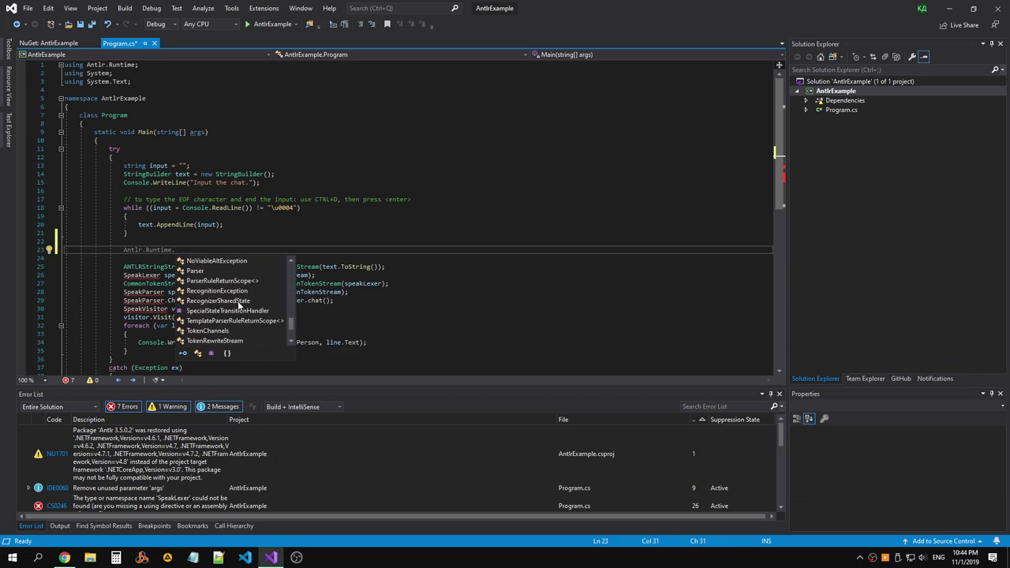
{"action": "scroll", "coordinate": [213, 274], "scroll_direction": "down", "scroll_amount": 2}
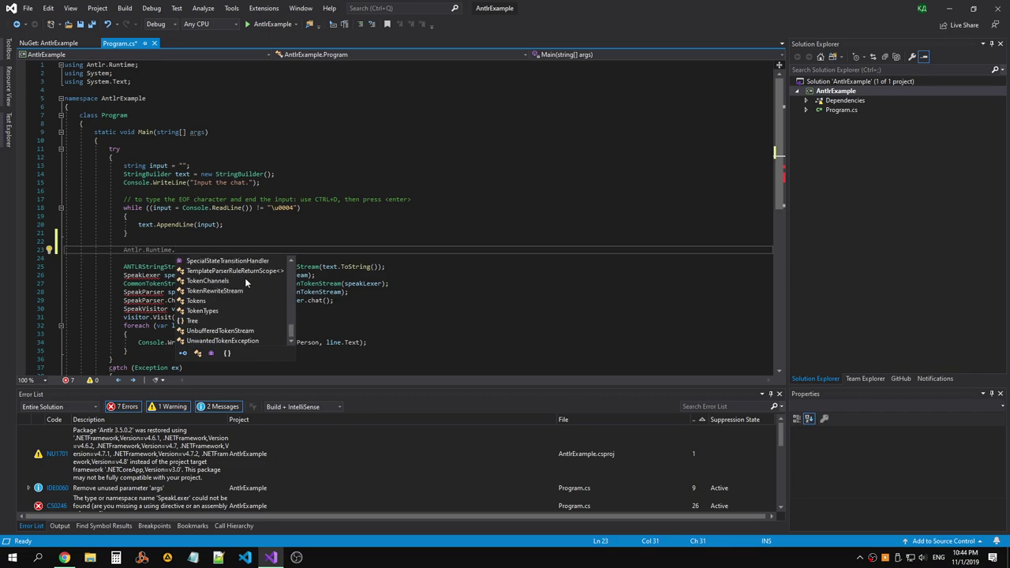
{"action": "scroll", "coordinate": [237, 280], "scroll_direction": "up", "scroll_amount": 3}
{"action": "double_click", "coordinate": [213, 310]}
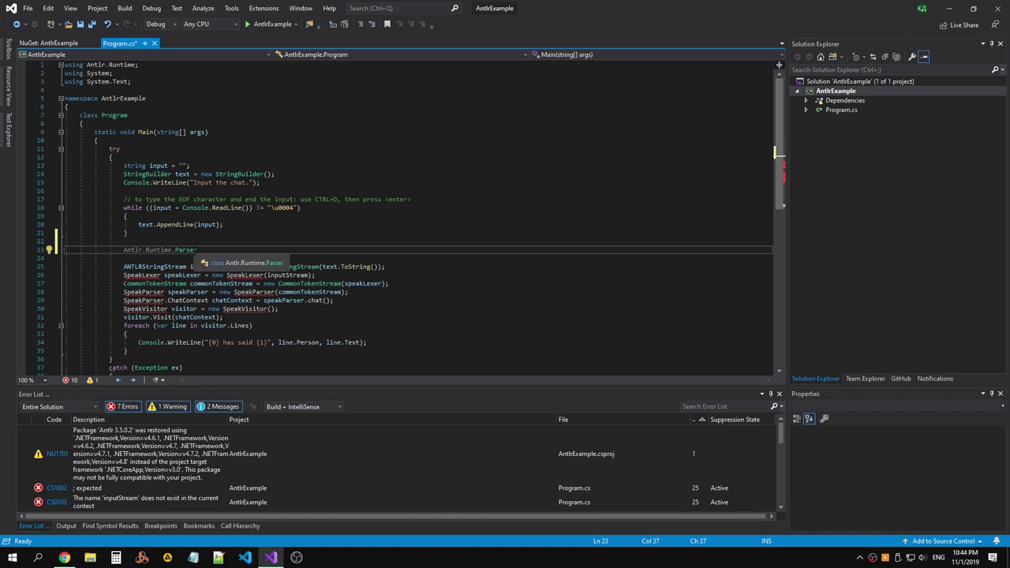
Inspect Parser's definition, return to Program.cs, then show the Tomassetti C# article in Chrome.
{"action": "right_click", "coordinate": [193, 249]}
{"action": "left_click", "coordinate": [101, 306]}
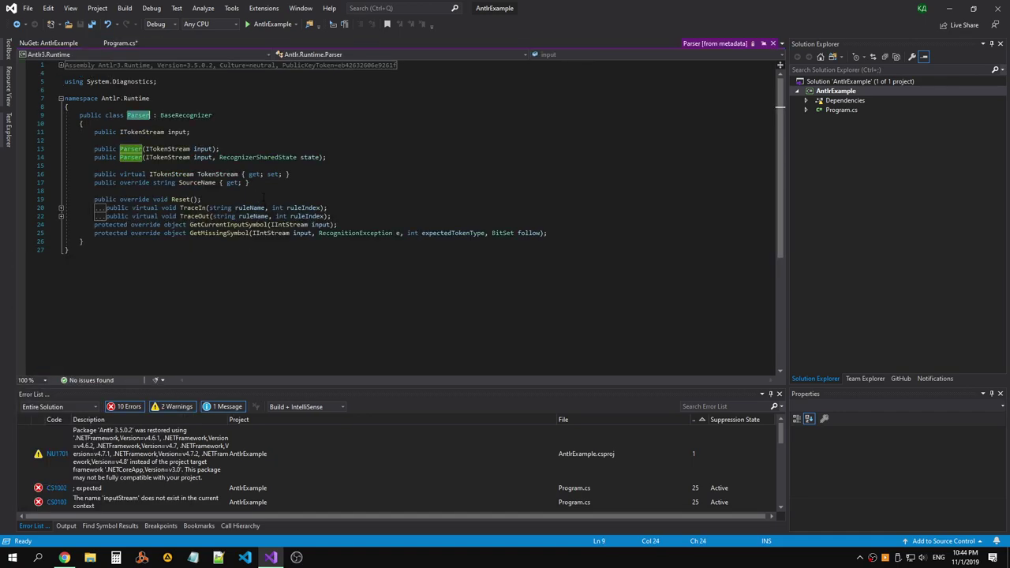
{"action": "left_click", "coordinate": [120, 42]}
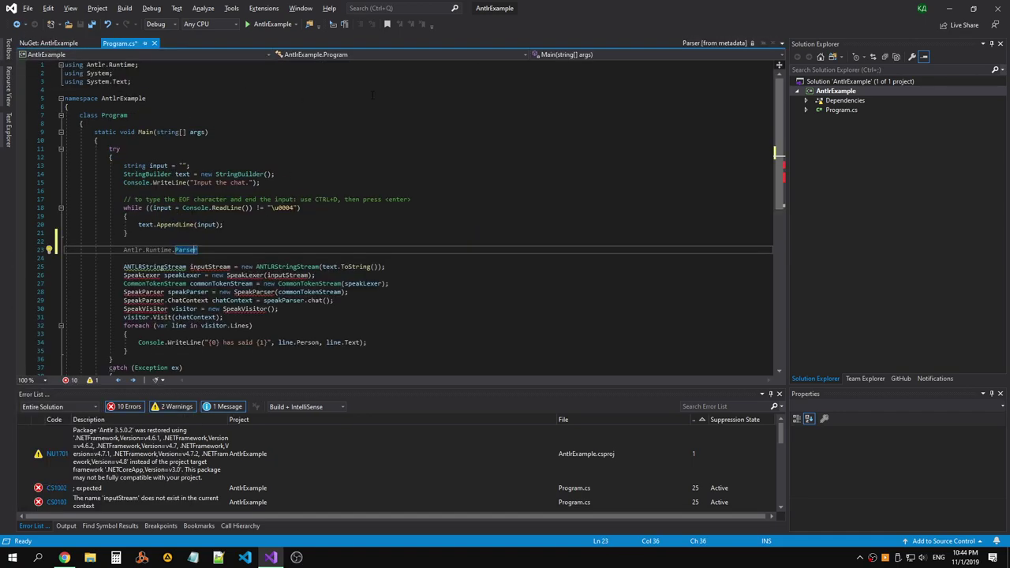
{"action": "key", "text": "alt+Tab"}
{"action": "left_click", "coordinate": [430, 11]}
{"action": "left_click", "coordinate": [341, 11]}
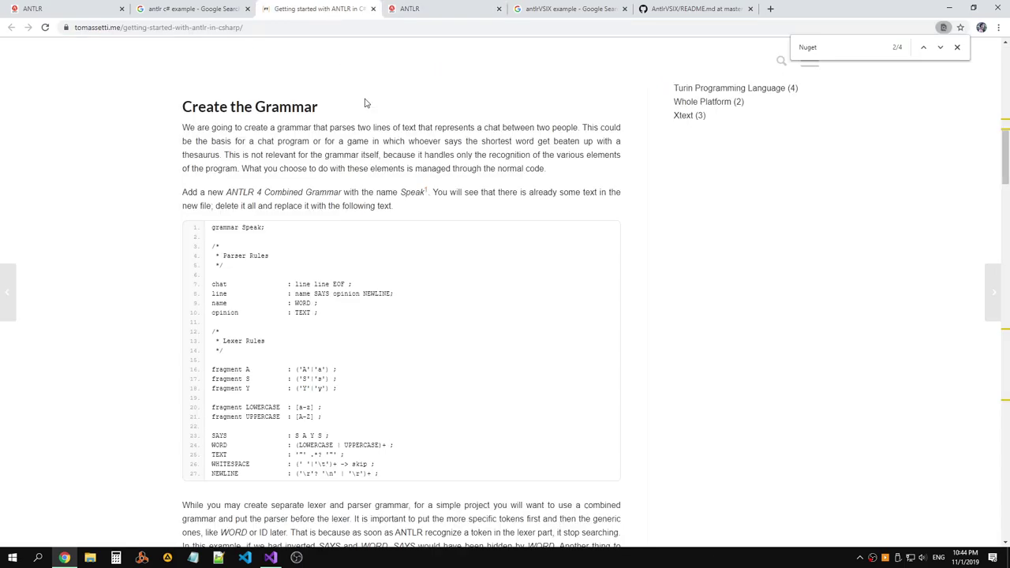
Read about the Java-based tool, other target languages, and the two C# options.
{"action": "scroll", "coordinate": [366, 102], "scroll_direction": "up", "scroll_amount": 5}
{"action": "scroll", "coordinate": [372, 101], "scroll_direction": "up", "scroll_amount": 3}
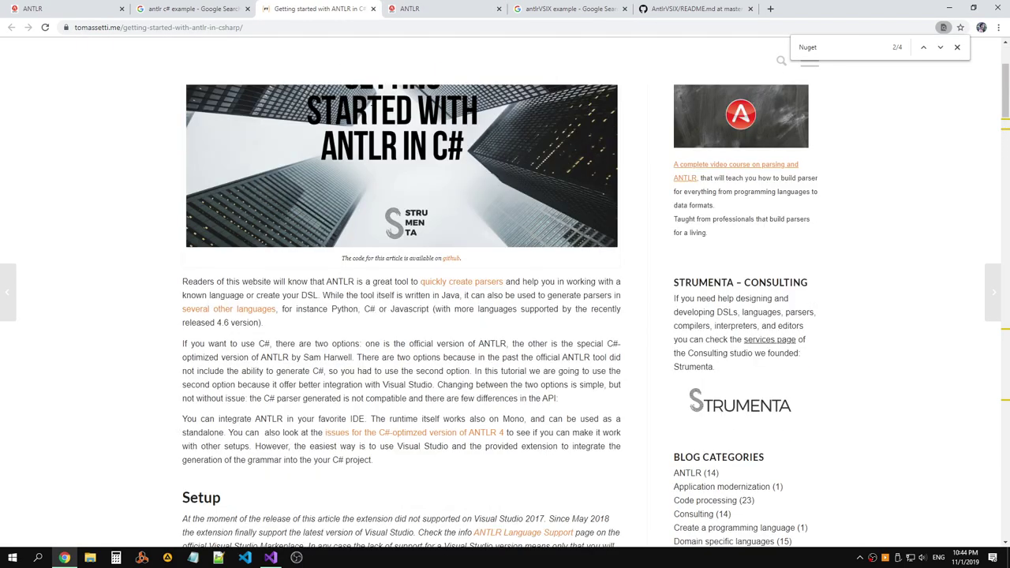
{"action": "scroll", "coordinate": [372, 104], "scroll_direction": "up", "scroll_amount": 2}
{"action": "scroll", "coordinate": [371, 104], "scroll_direction": "down", "scroll_amount": 4}
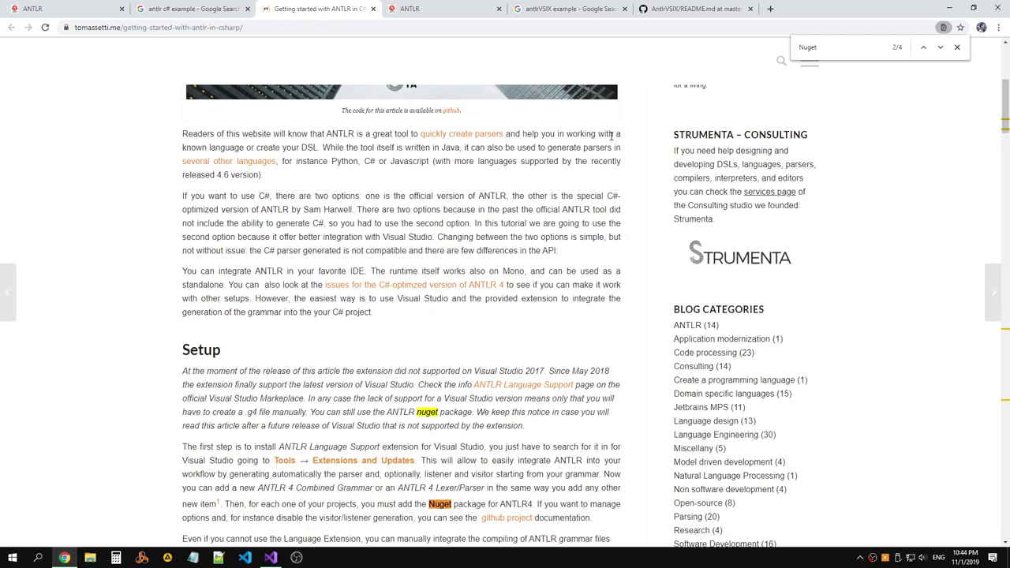
{"action": "left_click_drag", "start_coordinate": [323, 147], "coordinate": [623, 154]}
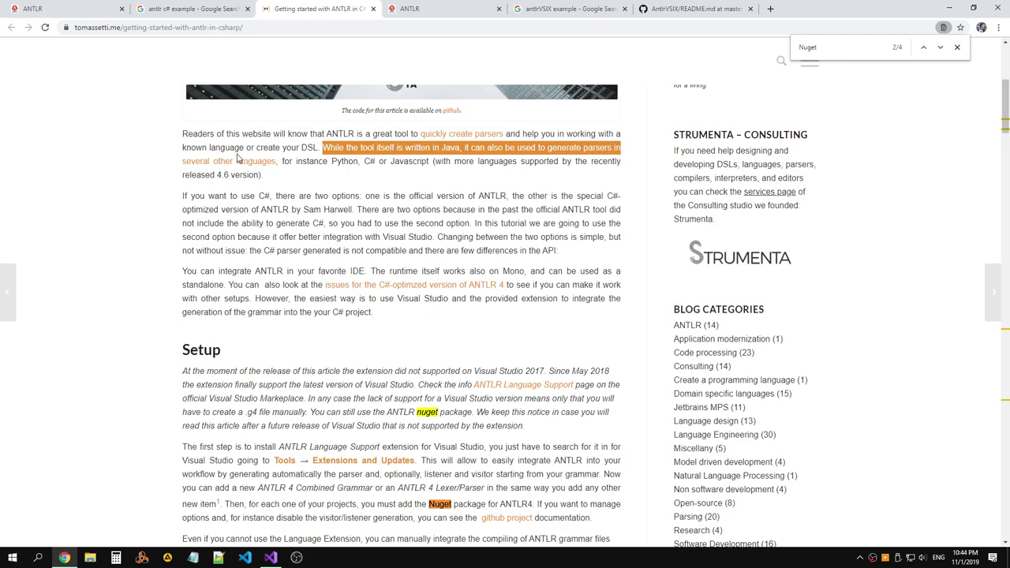
{"action": "left_click_drag", "start_coordinate": [281, 161], "coordinate": [620, 175]}
{"action": "left_click", "coordinate": [397, 198]}
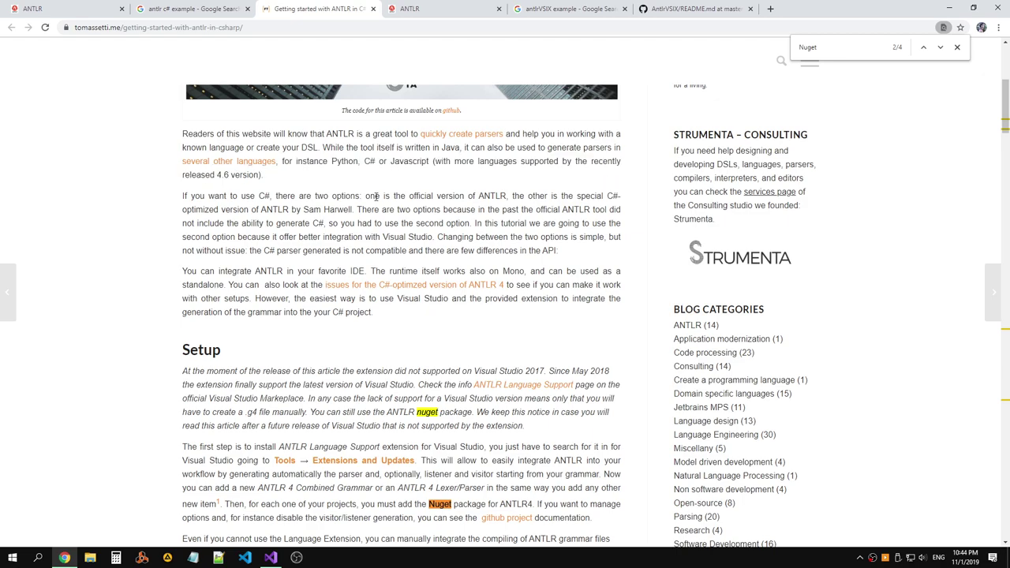
{"action": "left_click_drag", "start_coordinate": [276, 198], "coordinate": [622, 198]}
{"action": "left_click", "coordinate": [559, 197]}
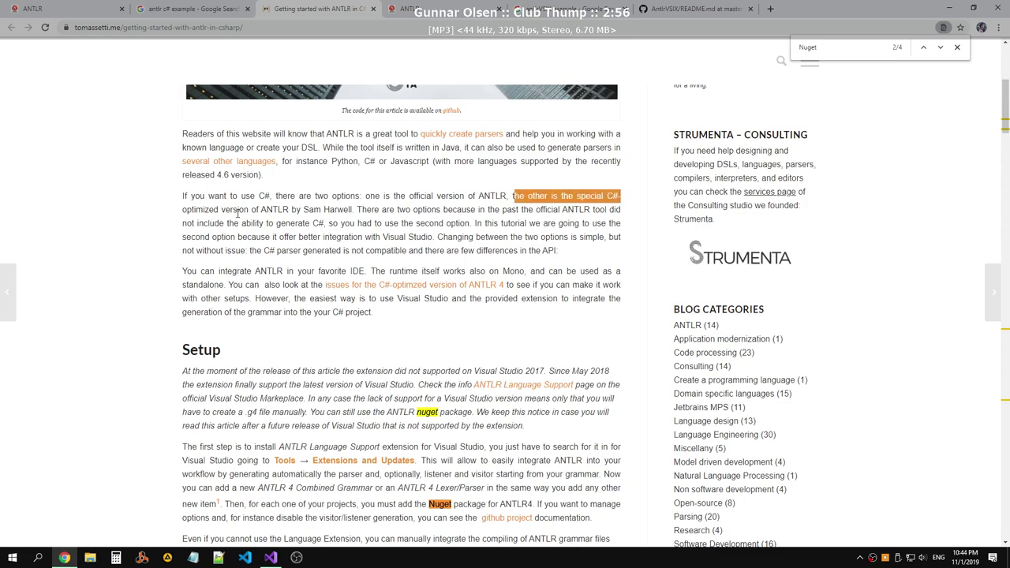
Read why two C# options exist, their parser incompatibility, and API differences.
{"action": "left_click_drag", "start_coordinate": [358, 210], "coordinate": [623, 216]}
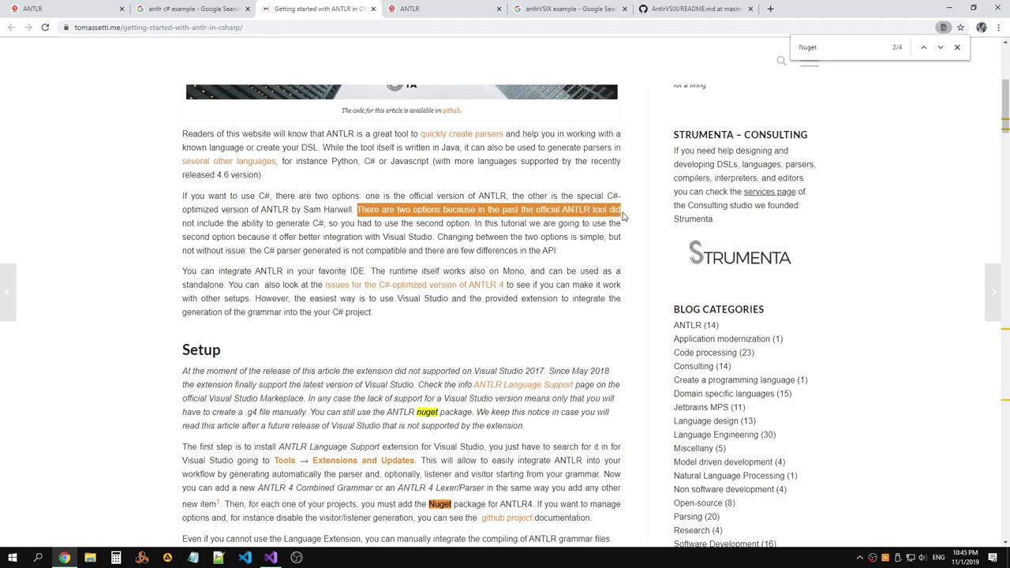
{"action": "left_click_drag", "start_coordinate": [228, 224], "coordinate": [623, 246]}
{"action": "left_click", "coordinate": [327, 223]}
{"action": "left_click_drag", "start_coordinate": [249, 251], "coordinate": [383, 251]}
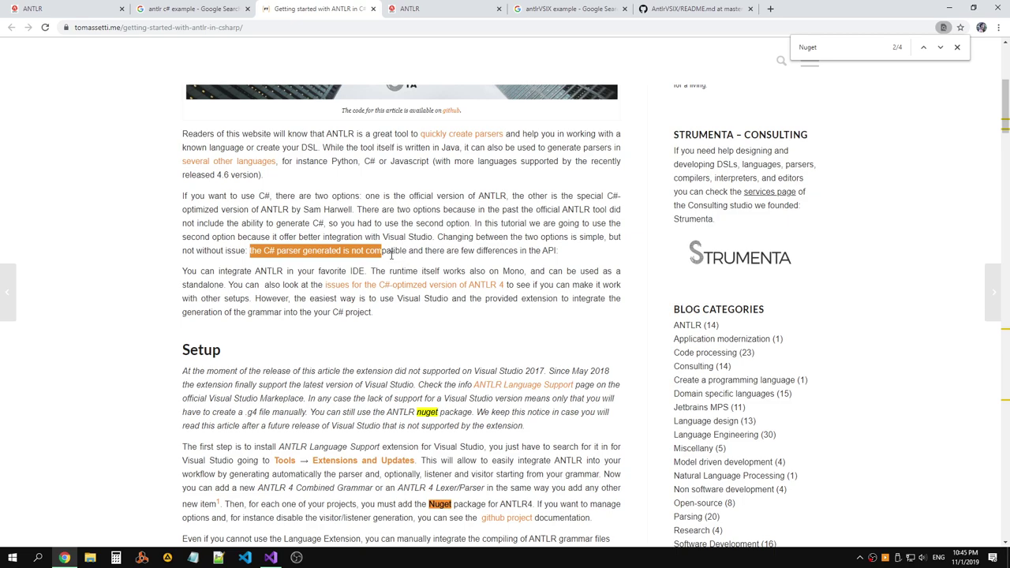
{"action": "left_click", "coordinate": [390, 254]}
{"action": "left_click_drag", "start_coordinate": [419, 251], "coordinate": [557, 254]}
Read the Mono runtime note and open the C#-optimized ANTLR 4 issues link in a new tab.
{"action": "scroll", "coordinate": [528, 274], "scroll_direction": "down", "scroll_amount": 1}
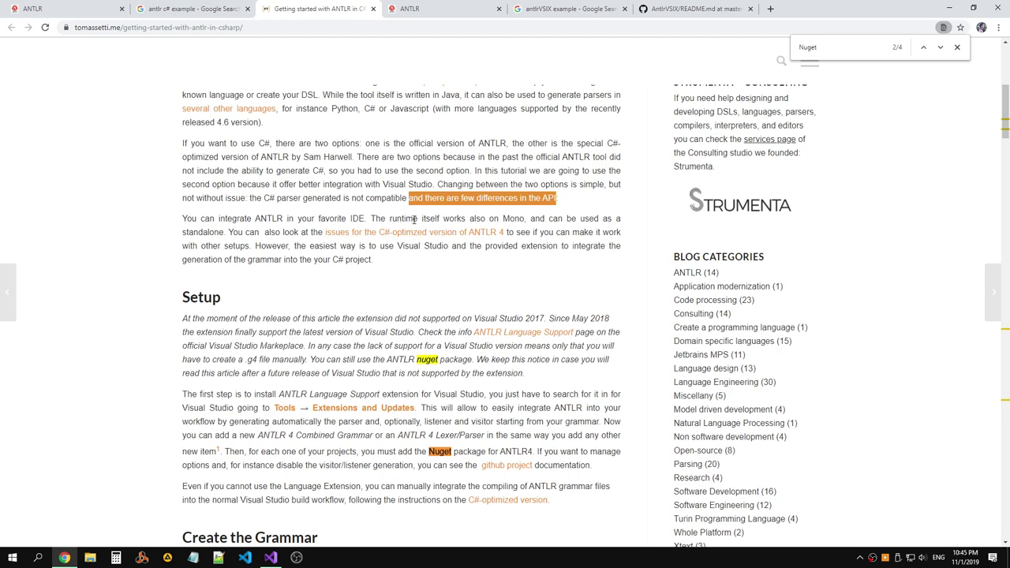
{"action": "left_click_drag", "start_coordinate": [374, 218], "coordinate": [620, 242]}
{"action": "left_click", "coordinate": [609, 247]}
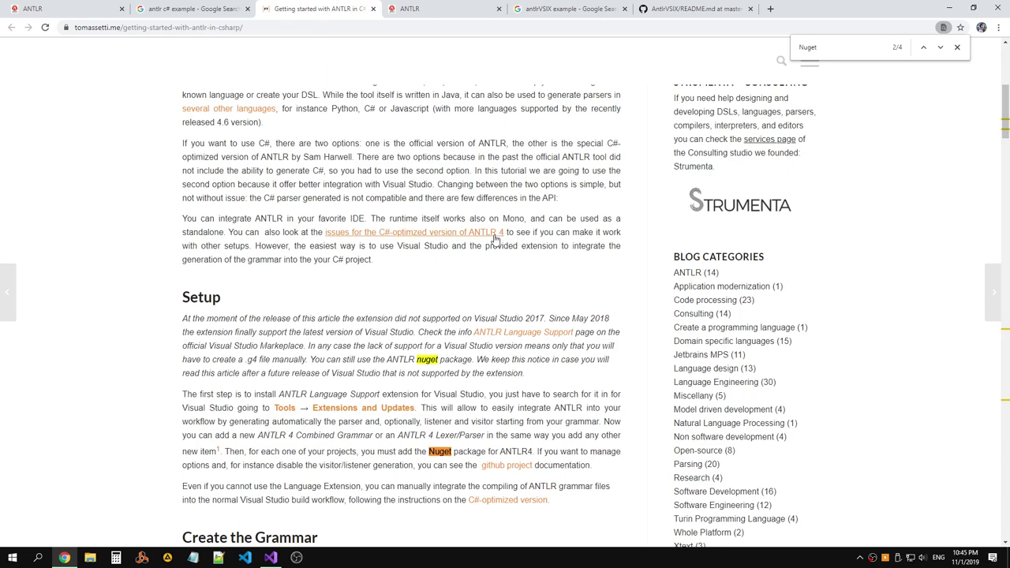
{"action": "right_click", "coordinate": [490, 236]}
{"action": "left_click", "coordinate": [608, 230]}
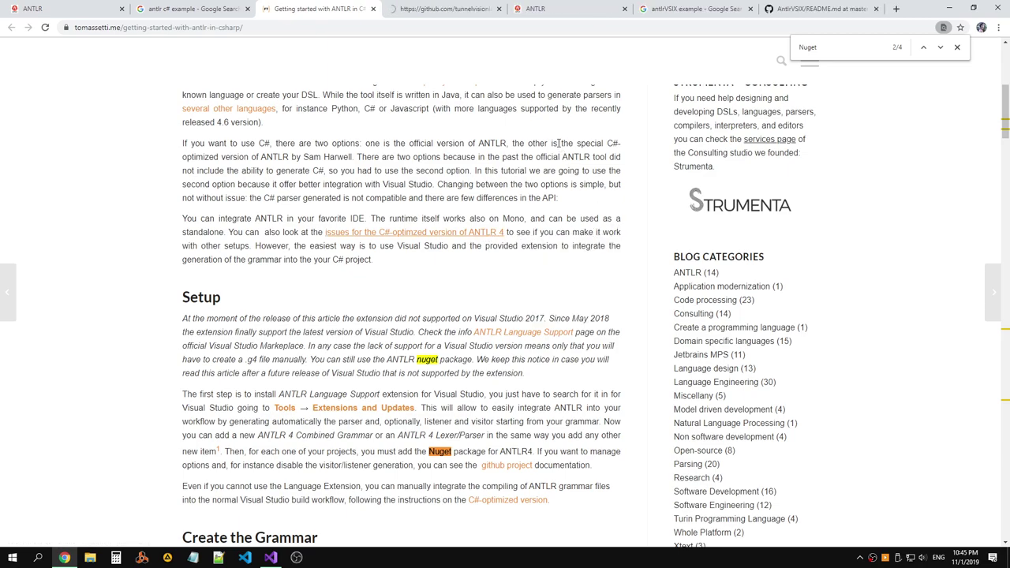
Open the antlr4cs repository main page and read its Java fallback paragraph.
{"action": "left_click", "coordinate": [447, 10]}
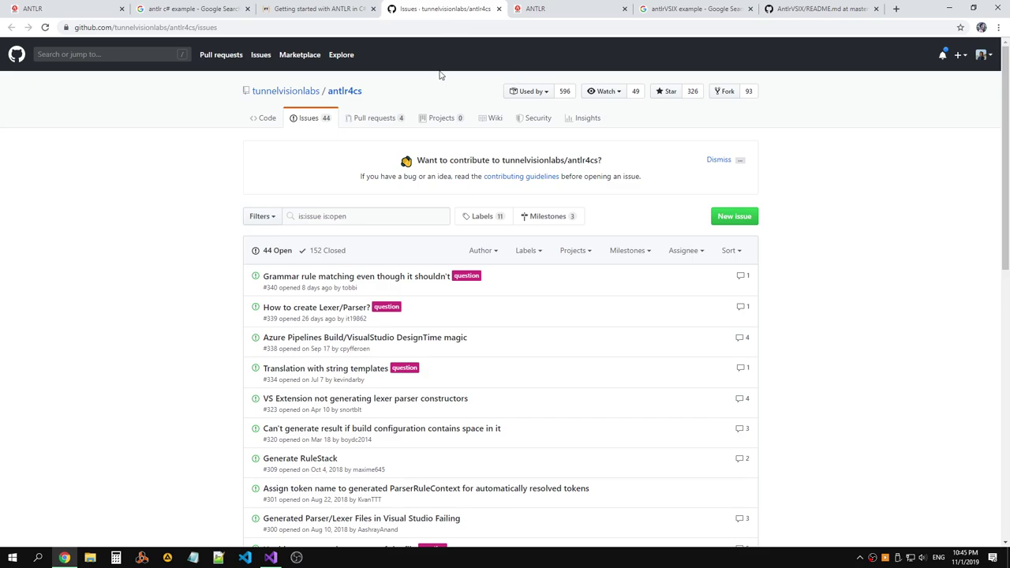
{"action": "left_click", "coordinate": [339, 92]}
{"action": "scroll", "coordinate": [410, 93], "scroll_direction": "down", "scroll_amount": 7}
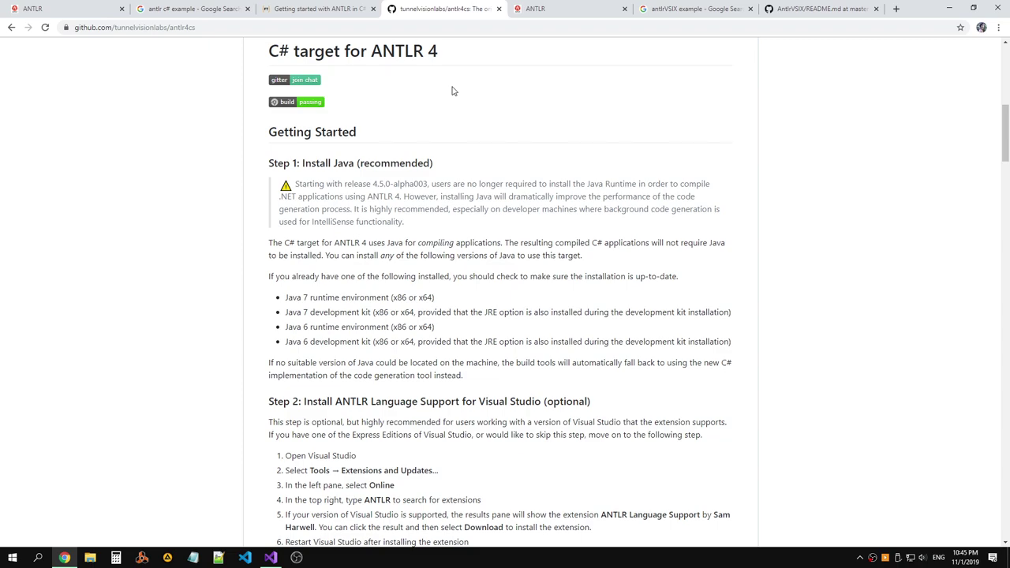
{"action": "scroll", "coordinate": [452, 90], "scroll_direction": "down", "scroll_amount": 2}
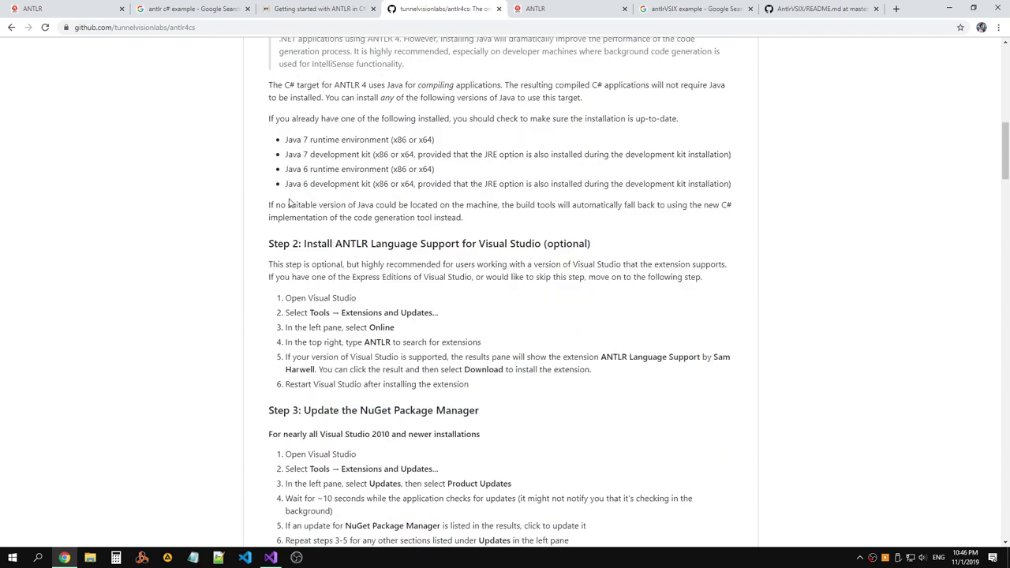
{"action": "left_click_drag", "start_coordinate": [268, 209], "coordinate": [470, 209]}
Scroll the antlr4cs README down to the 'Add a new grammar' section.
{"action": "scroll", "coordinate": [470, 215], "scroll_direction": "down", "scroll_amount": 1}
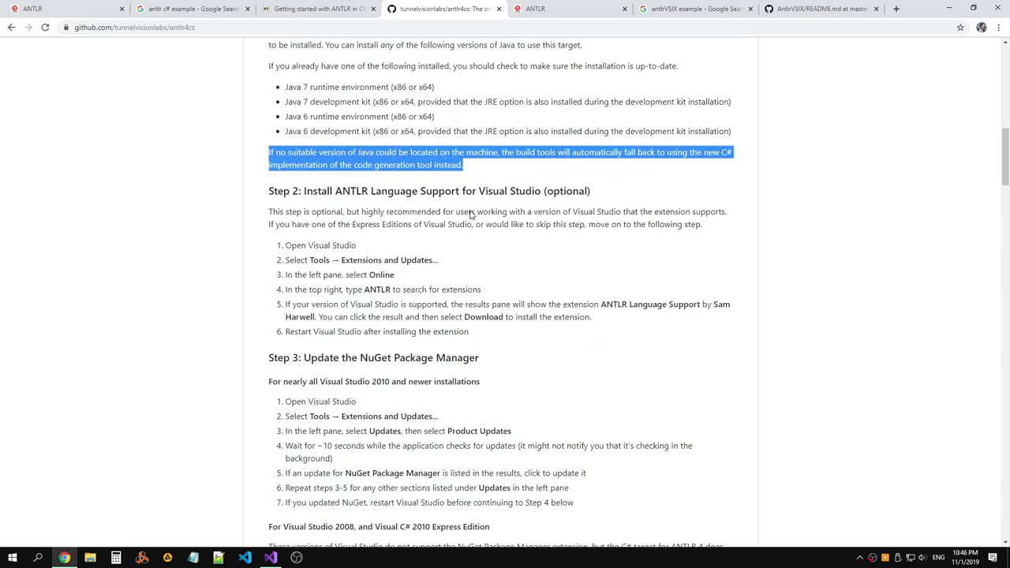
{"action": "scroll", "coordinate": [511, 194], "scroll_direction": "down", "scroll_amount": 2}
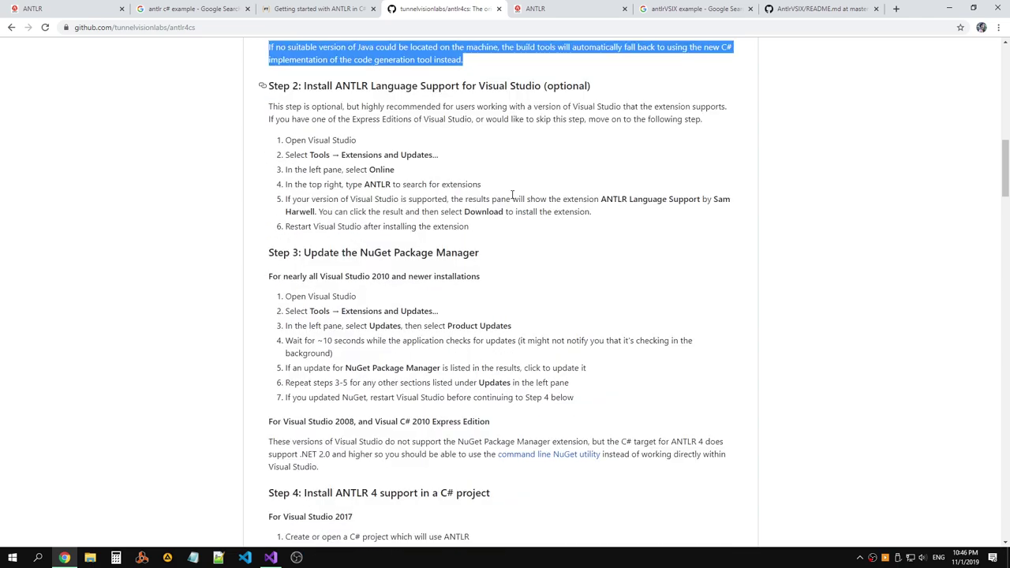
{"action": "left_click_drag", "start_coordinate": [303, 253], "coordinate": [483, 253]}
{"action": "scroll", "coordinate": [417, 228], "scroll_direction": "down", "scroll_amount": 2}
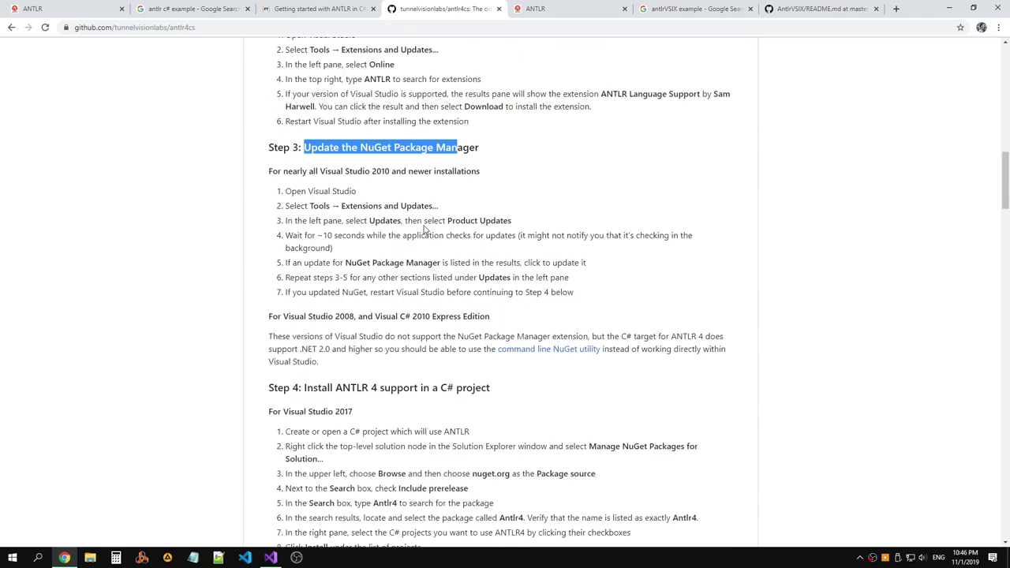
{"action": "scroll", "coordinate": [401, 259], "scroll_direction": "down", "scroll_amount": 4}
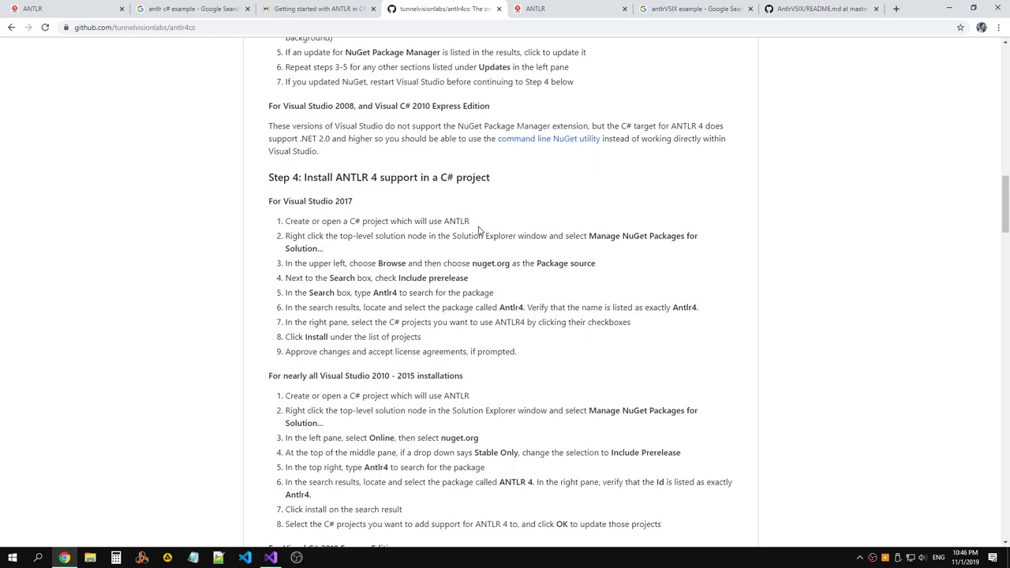
{"action": "scroll", "coordinate": [469, 224], "scroll_direction": "down", "scroll_amount": 1}
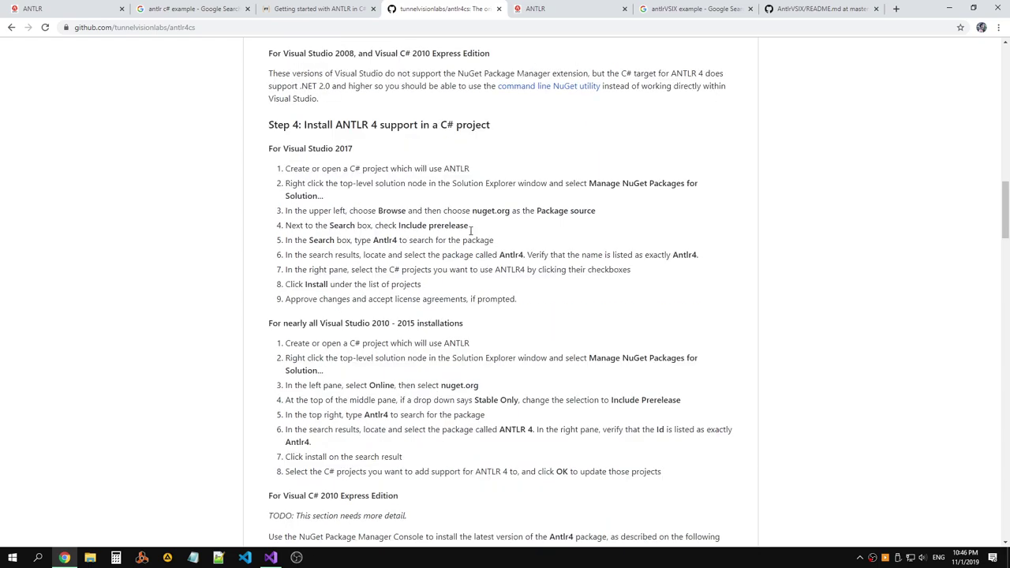
{"action": "scroll", "coordinate": [471, 229], "scroll_direction": "up", "scroll_amount": 2}
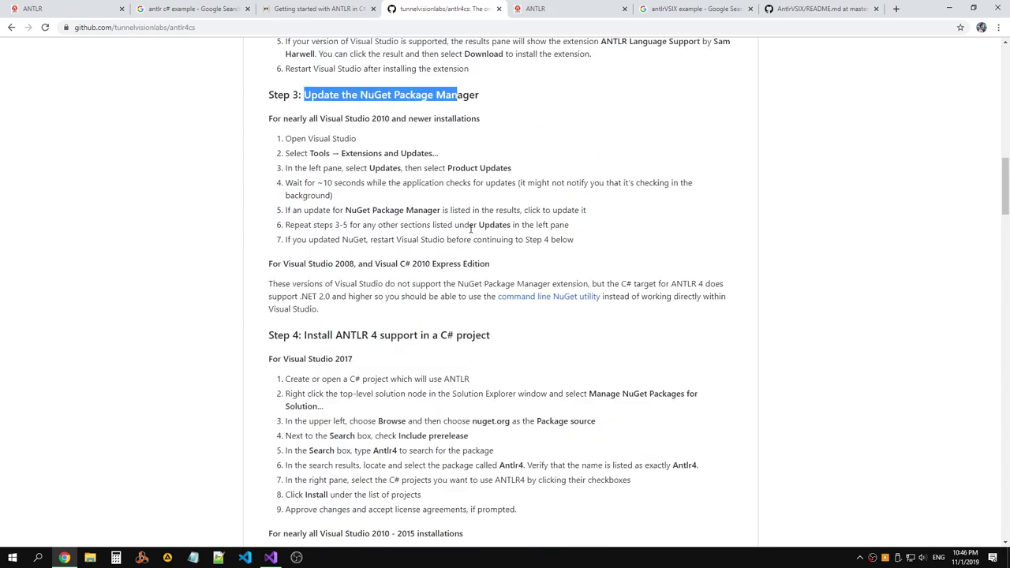
{"action": "scroll", "coordinate": [471, 231], "scroll_direction": "down", "scroll_amount": 5}
{"action": "scroll", "coordinate": [471, 231], "scroll_direction": "down", "scroll_amount": 1}
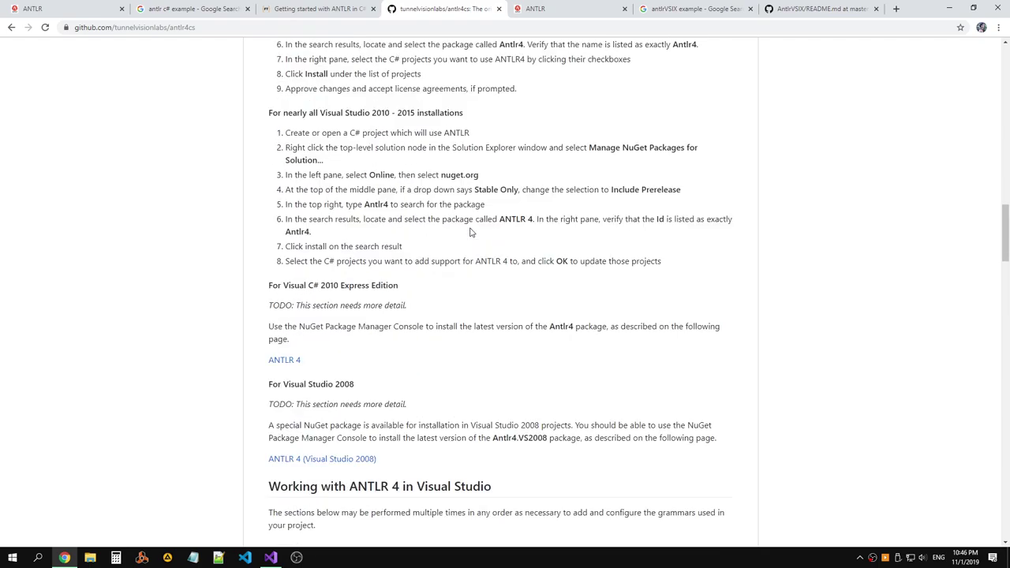
{"action": "scroll", "coordinate": [471, 232], "scroll_direction": "down", "scroll_amount": 2}
{"action": "scroll", "coordinate": [471, 232], "scroll_direction": "down", "scroll_amount": 7}
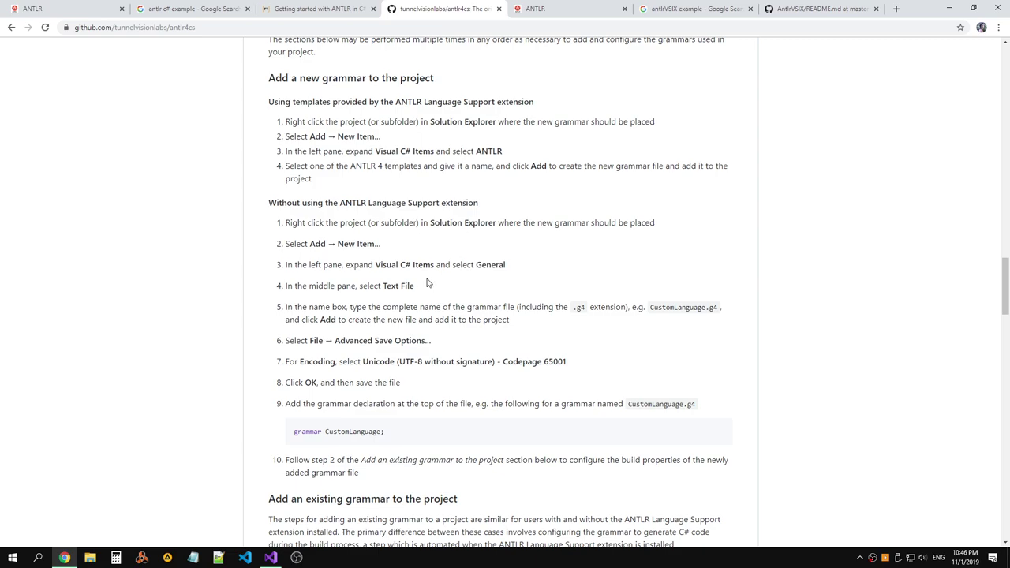
Read the grammar-file steps: naming it like CustomLanguage, UTF-8 encoding, and saving.
{"action": "mouse_move", "coordinate": [325, 307]}
{"action": "left_mouse_down"}
{"action": "mouse_move", "coordinate": [470, 307]}
{"action": "mouse_move", "coordinate": [307, 307]}
{"action": "left_mouse_up"}
{"action": "left_click_drag", "start_coordinate": [673, 307], "coordinate": [710, 307]}
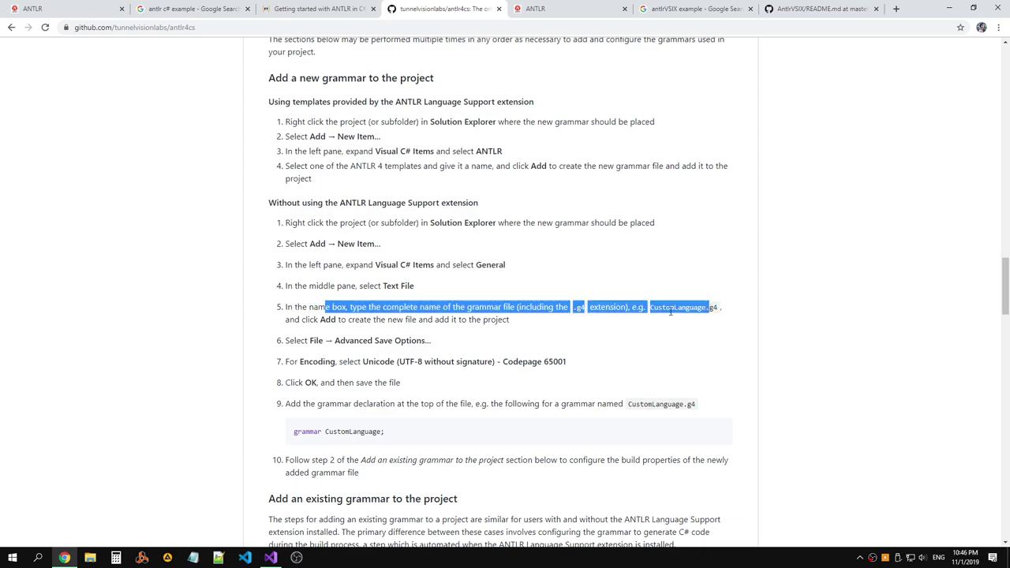
{"action": "left_click_drag", "start_coordinate": [340, 319], "coordinate": [535, 321]}
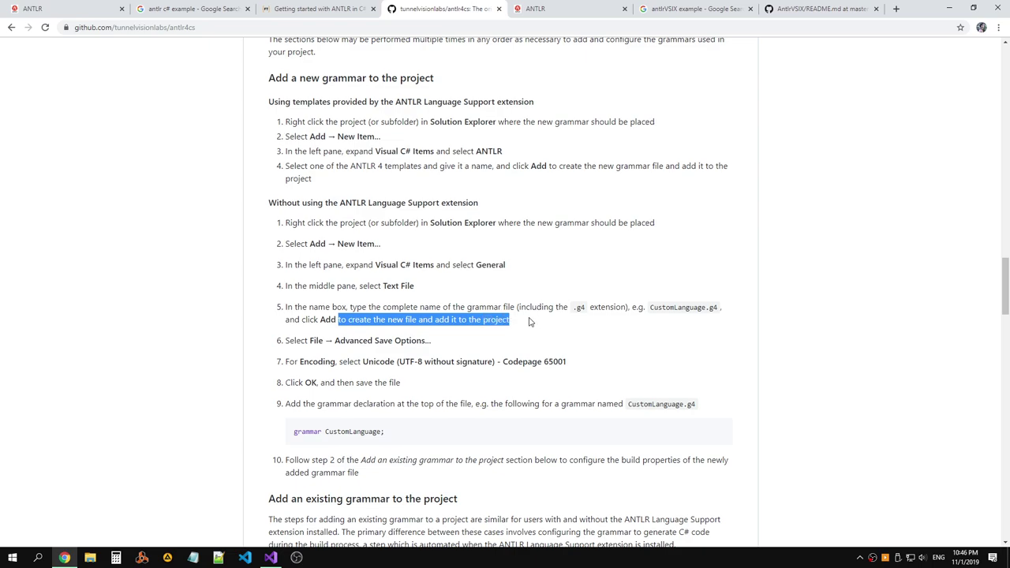
{"action": "scroll", "coordinate": [536, 321], "scroll_direction": "down", "scroll_amount": 1}
{"action": "left_click", "coordinate": [420, 290]}
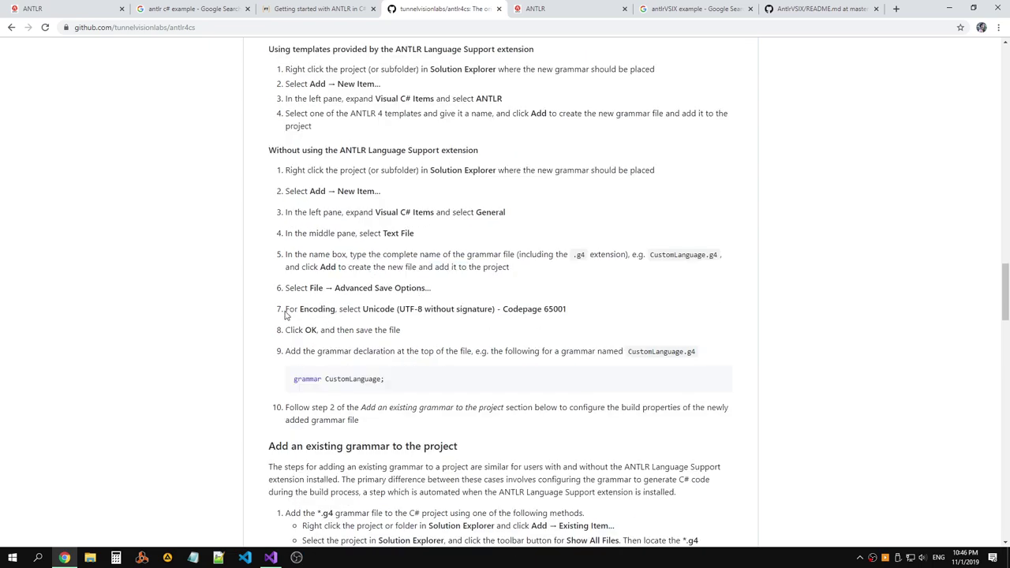
{"action": "left_click_drag", "start_coordinate": [283, 308], "coordinate": [572, 313]}
{"action": "left_click", "coordinate": [501, 331]}
{"action": "left_click_drag", "start_coordinate": [401, 331], "coordinate": [665, 350]}
{"action": "left_click", "coordinate": [712, 348]}
Read step 10 on build properties and the *.g4 file pattern note.
{"action": "scroll", "coordinate": [631, 302], "scroll_direction": "down", "scroll_amount": 2}
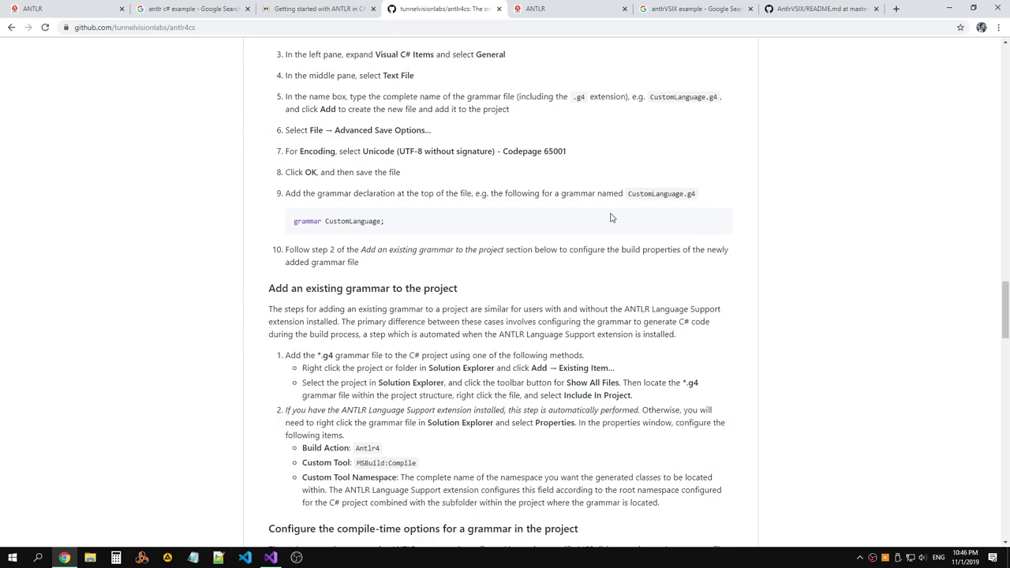
{"action": "left_click_drag", "start_coordinate": [285, 252], "coordinate": [413, 266]}
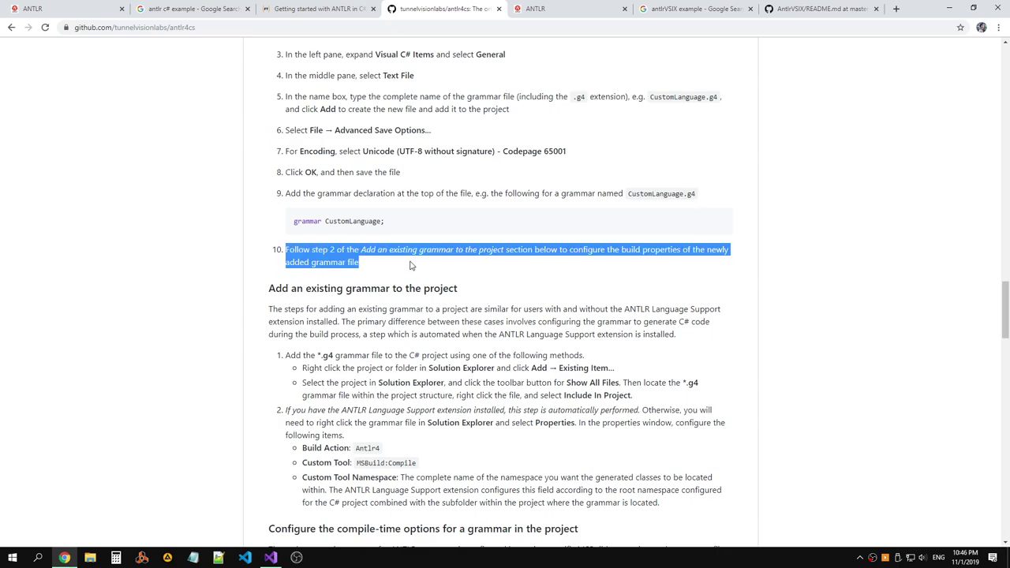
{"action": "left_click", "coordinate": [413, 265]}
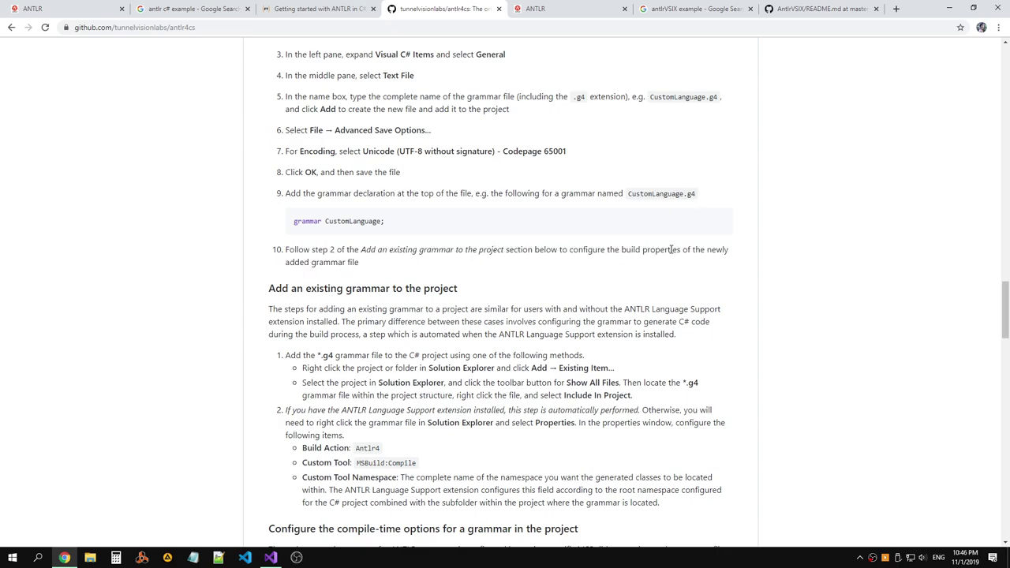
{"action": "scroll", "coordinate": [463, 263], "scroll_direction": "down", "scroll_amount": 1}
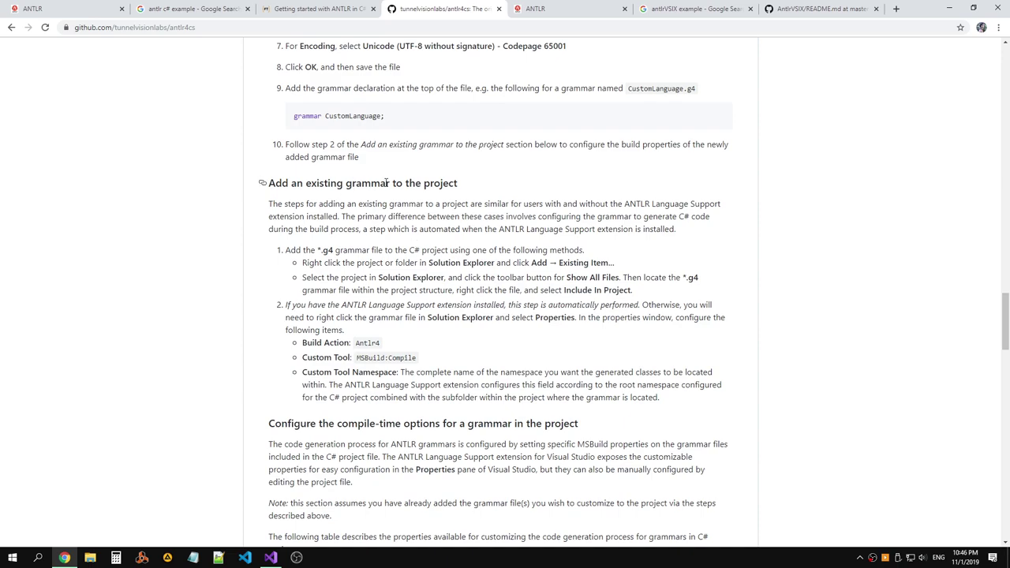
{"action": "scroll", "coordinate": [441, 201], "scroll_direction": "down", "scroll_amount": 1}
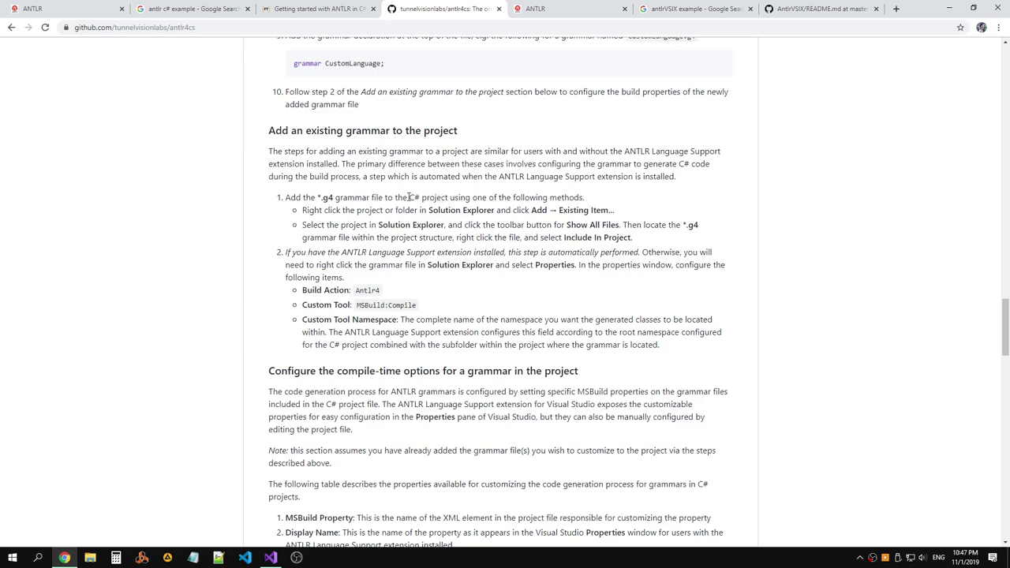
{"action": "left_click_drag", "start_coordinate": [317, 198], "coordinate": [336, 198]}
{"action": "left_click", "coordinate": [359, 198]}
Scroll on to the README's Generated Code section.
{"action": "scroll", "coordinate": [359, 198], "scroll_direction": "down", "scroll_amount": 6}
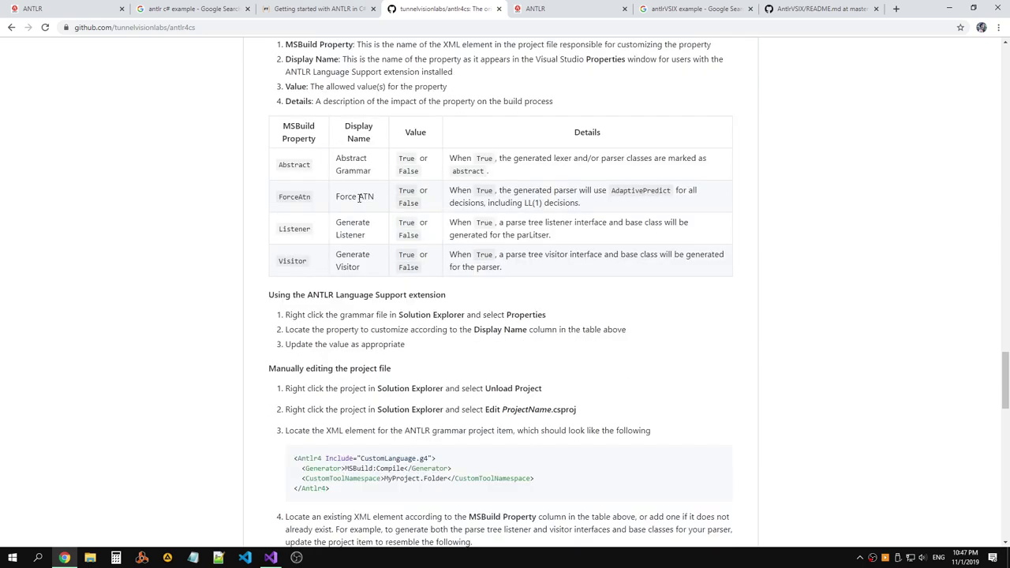
{"action": "scroll", "coordinate": [359, 198], "scroll_direction": "down", "scroll_amount": 3}
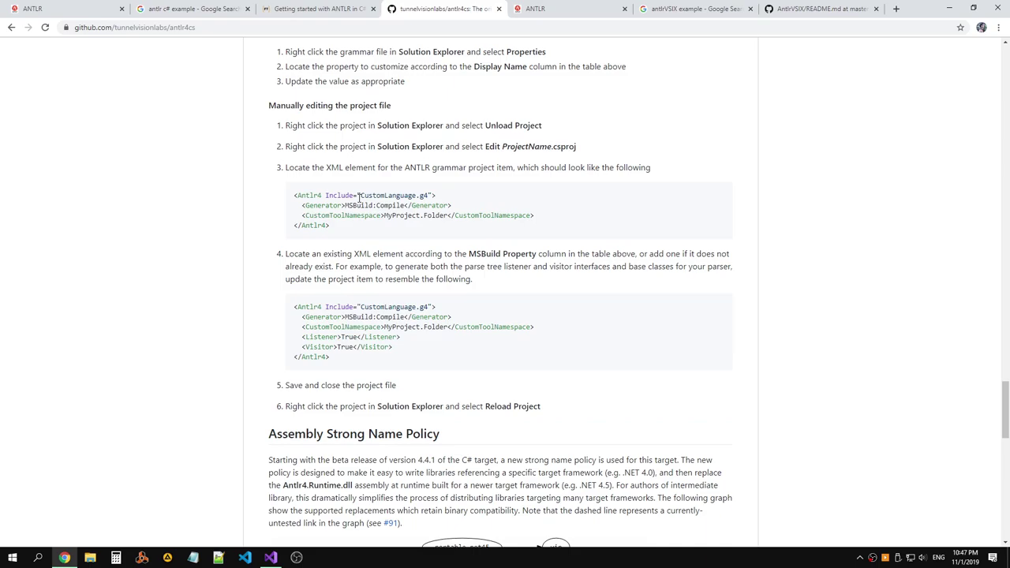
{"action": "scroll", "coordinate": [359, 198], "scroll_direction": "down", "scroll_amount": 5}
{"action": "scroll", "coordinate": [359, 202], "scroll_direction": "down", "scroll_amount": 1}
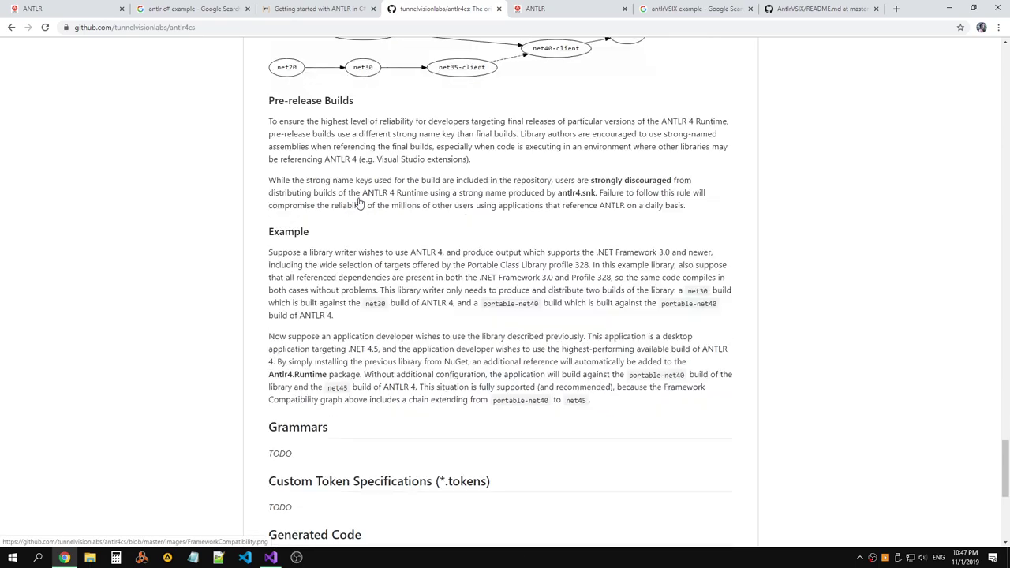
{"action": "scroll", "coordinate": [359, 202], "scroll_direction": "down", "scroll_amount": 5}
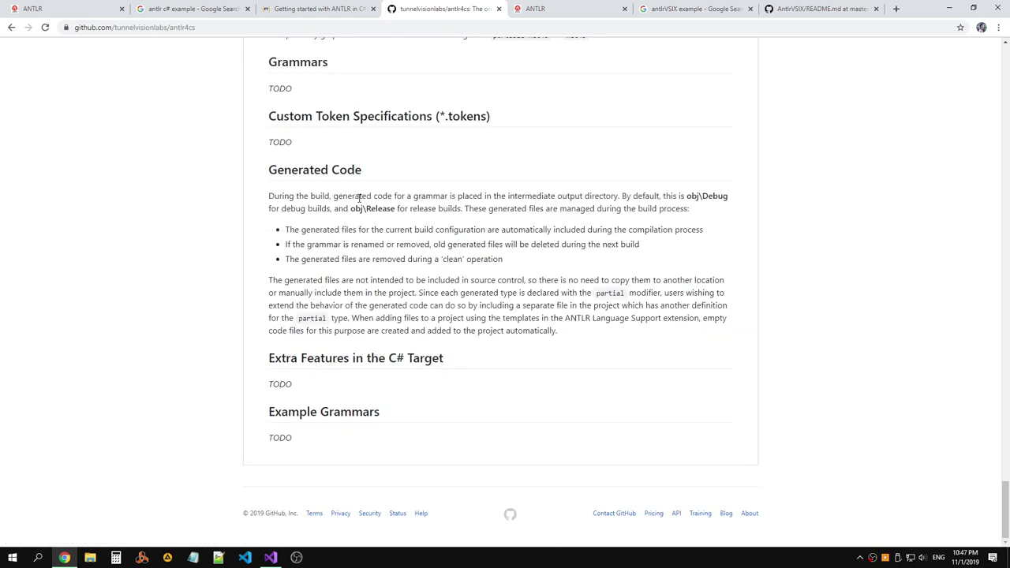
{"action": "left_click_drag", "start_coordinate": [361, 170], "coordinate": [268, 170]}
Bring up the Getting started with ANTLR in C# article and review its Setup and Speak grammar.
{"action": "left_click", "coordinate": [305, 174]}
{"action": "left_click", "coordinate": [322, 11]}
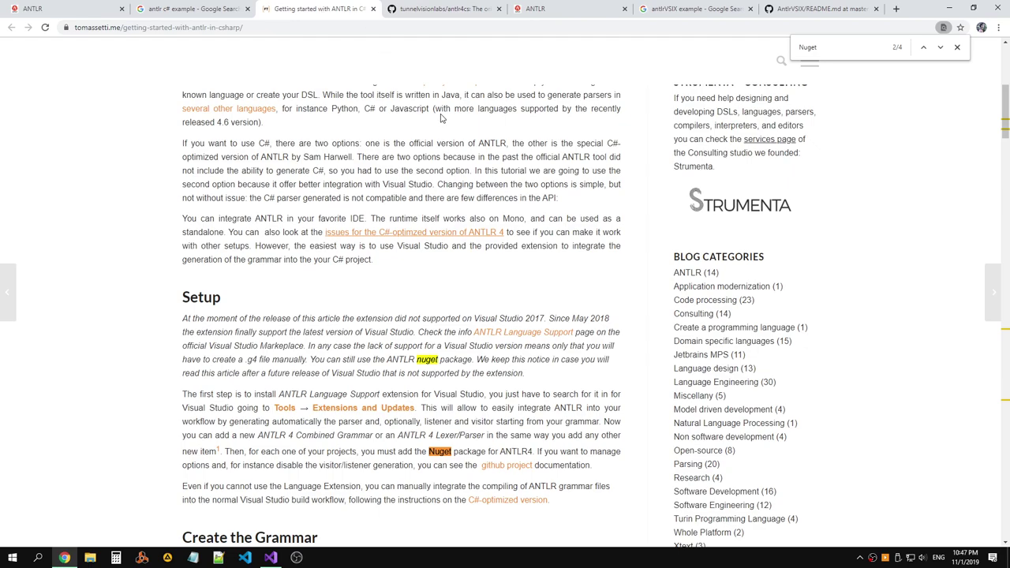
{"action": "scroll", "coordinate": [442, 119], "scroll_direction": "down", "scroll_amount": 2}
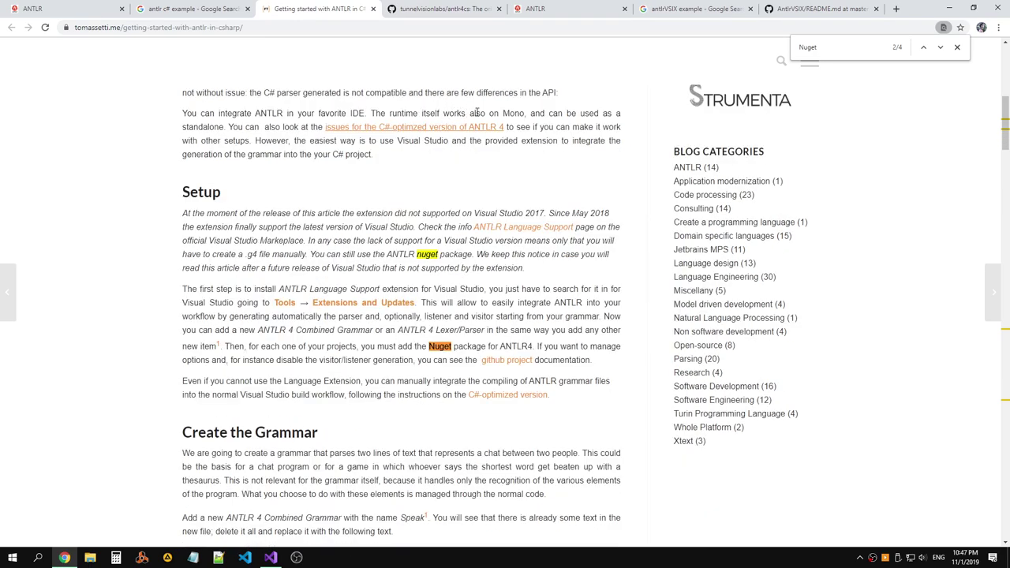
{"action": "scroll", "coordinate": [477, 113], "scroll_direction": "down", "scroll_amount": 3}
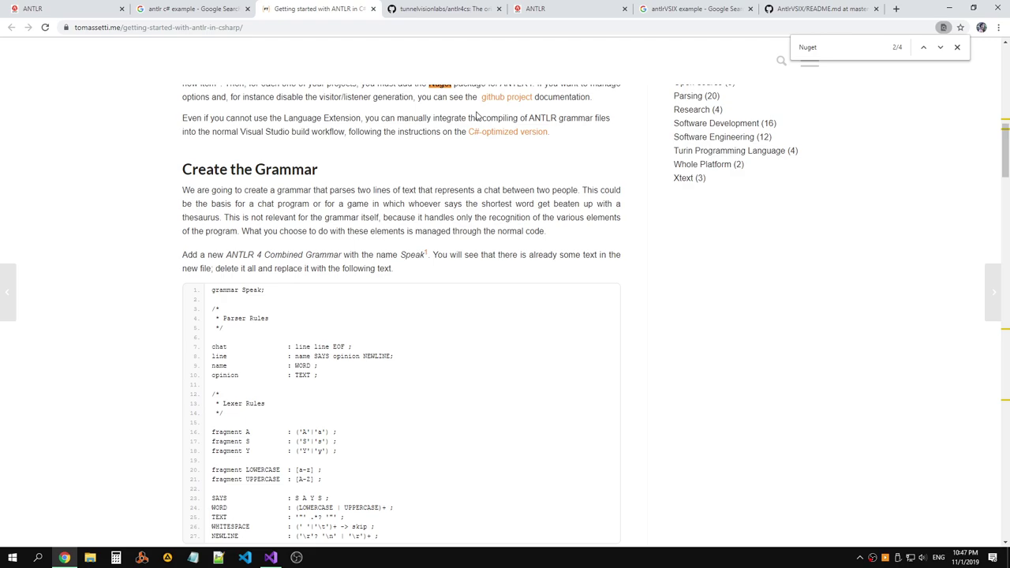
{"action": "scroll", "coordinate": [476, 116], "scroll_direction": "down", "scroll_amount": 13}
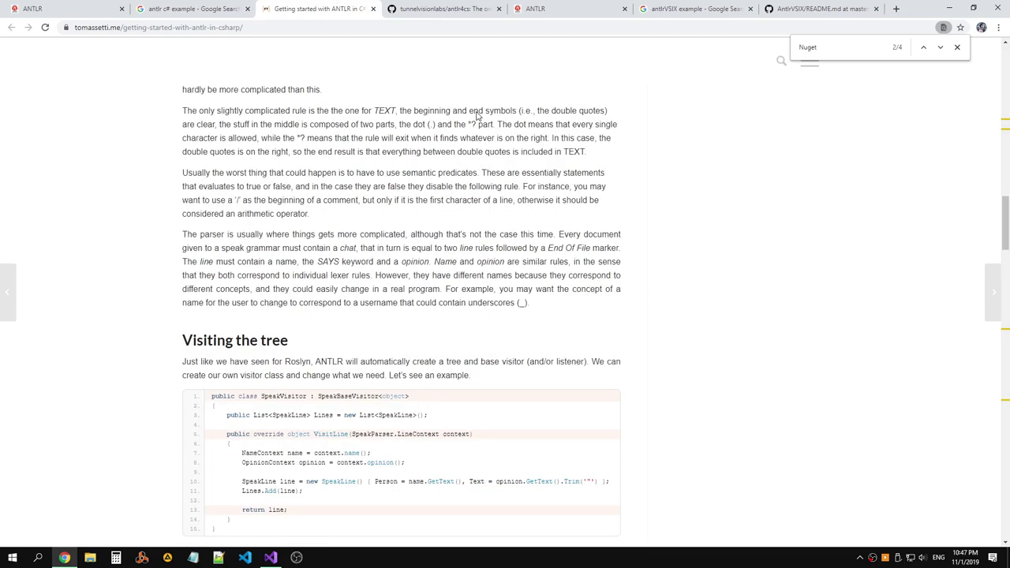
{"action": "scroll", "coordinate": [477, 116], "scroll_direction": "up", "scroll_amount": 12}
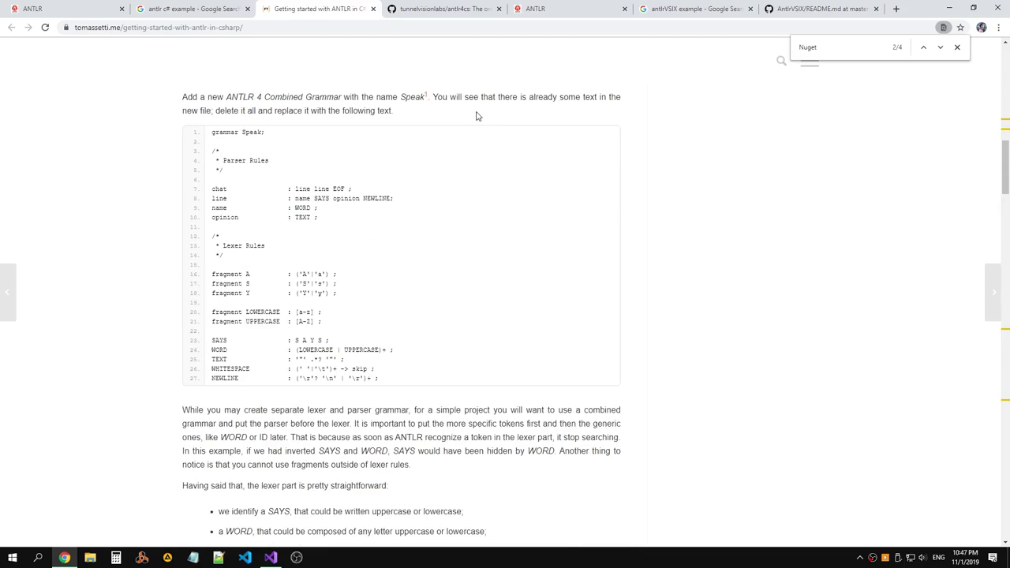
{"action": "left_click_drag", "start_coordinate": [213, 185], "coordinate": [382, 437]}
{"action": "left_click", "coordinate": [446, 161]}
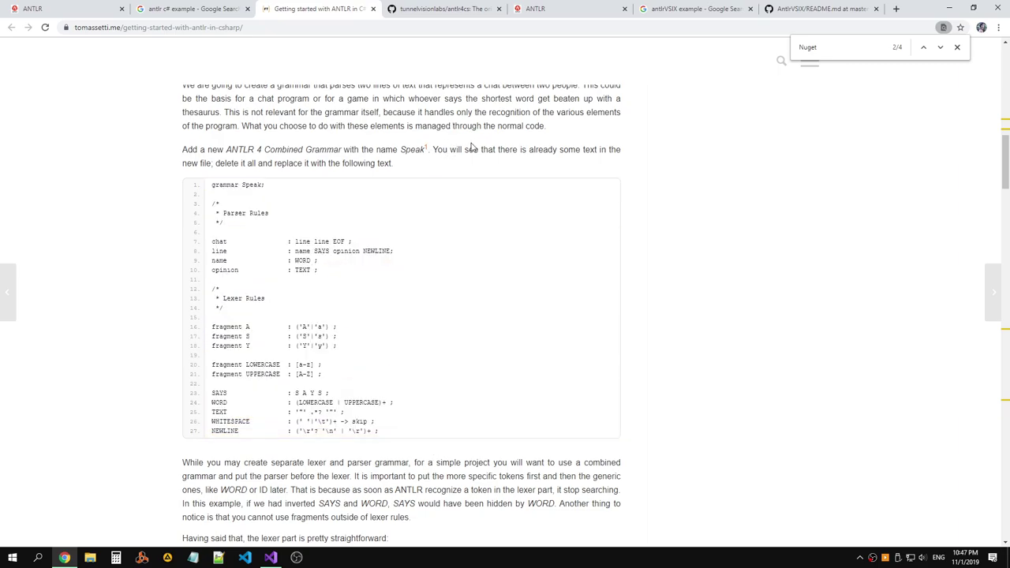
Review the main program's use of SpeakLexer, CommonTokenStream, SpeakParser and SpeakVisitor, then return to the top.
{"action": "scroll", "coordinate": [474, 143], "scroll_direction": "down", "scroll_amount": 5}
{"action": "scroll", "coordinate": [476, 139], "scroll_direction": "down", "scroll_amount": 12}
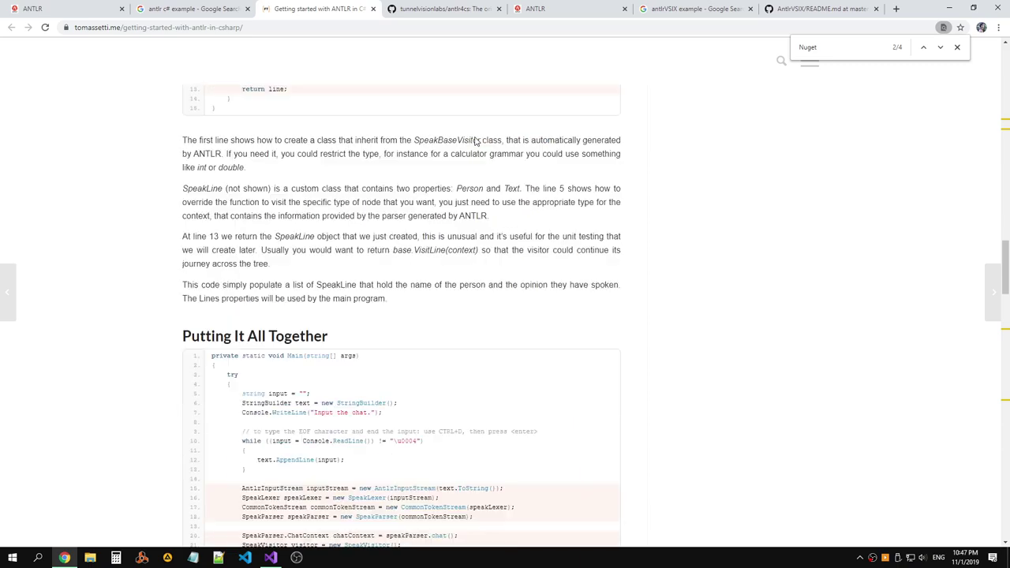
{"action": "scroll", "coordinate": [476, 141], "scroll_direction": "down", "scroll_amount": 2}
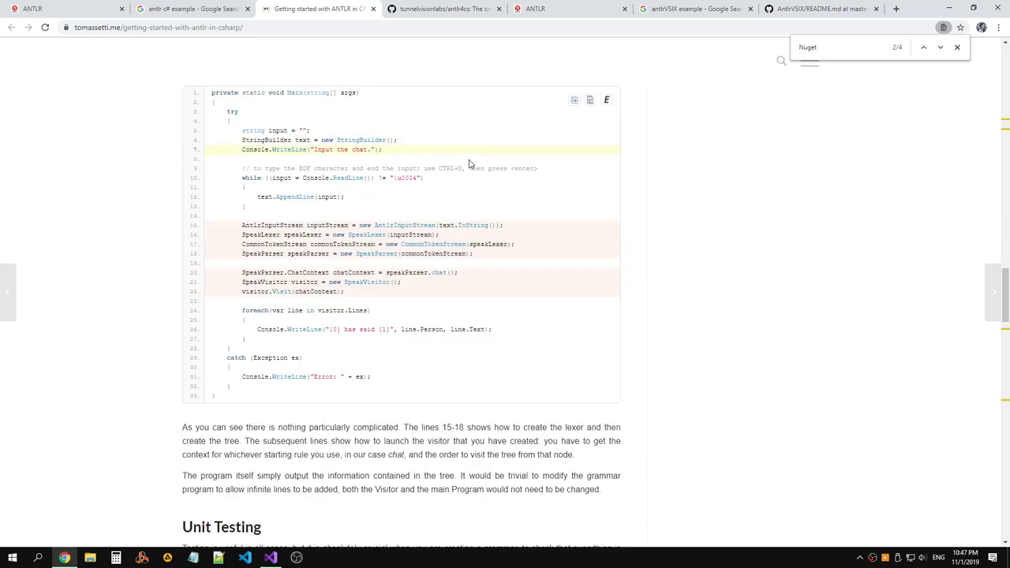
{"action": "double_click", "coordinate": [359, 235]}
{"action": "double_click", "coordinate": [421, 244]}
{"action": "double_click", "coordinate": [381, 254]}
{"action": "double_click", "coordinate": [377, 283]}
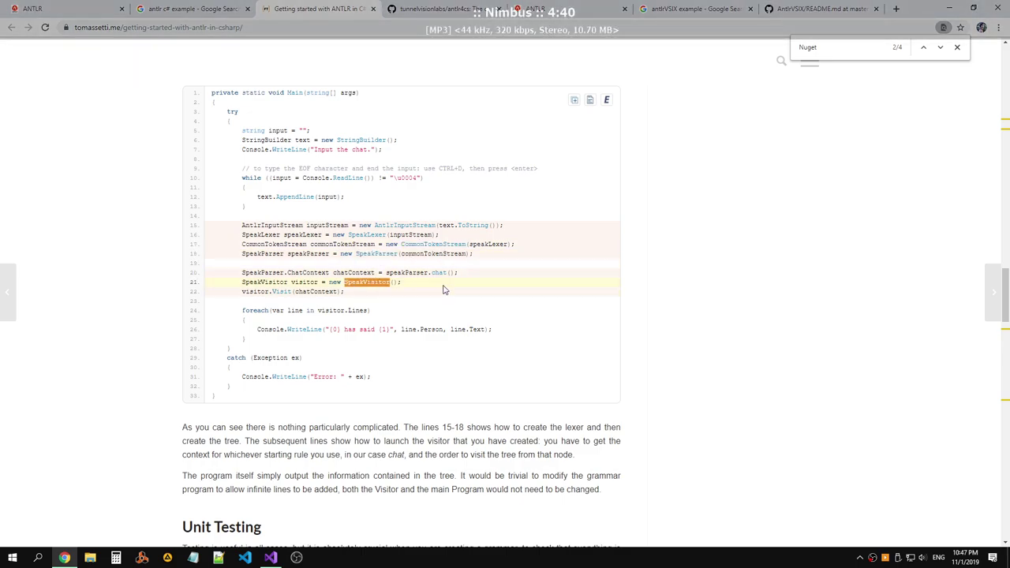
{"action": "scroll", "coordinate": [444, 287], "scroll_direction": "down", "scroll_amount": 4}
{"action": "scroll", "coordinate": [444, 281], "scroll_direction": "down", "scroll_amount": 3}
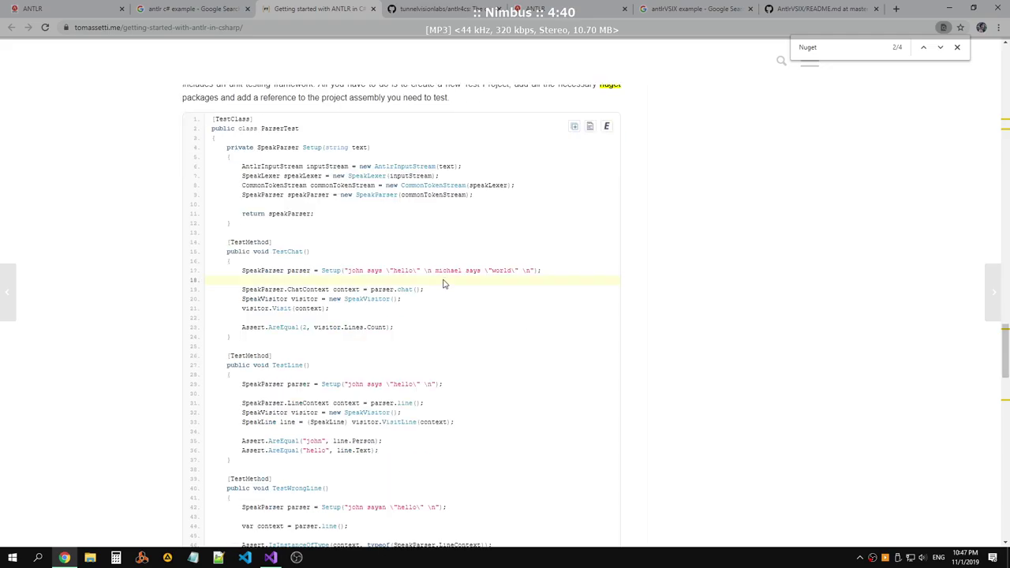
{"action": "scroll", "coordinate": [448, 253], "scroll_direction": "up", "scroll_amount": 15}
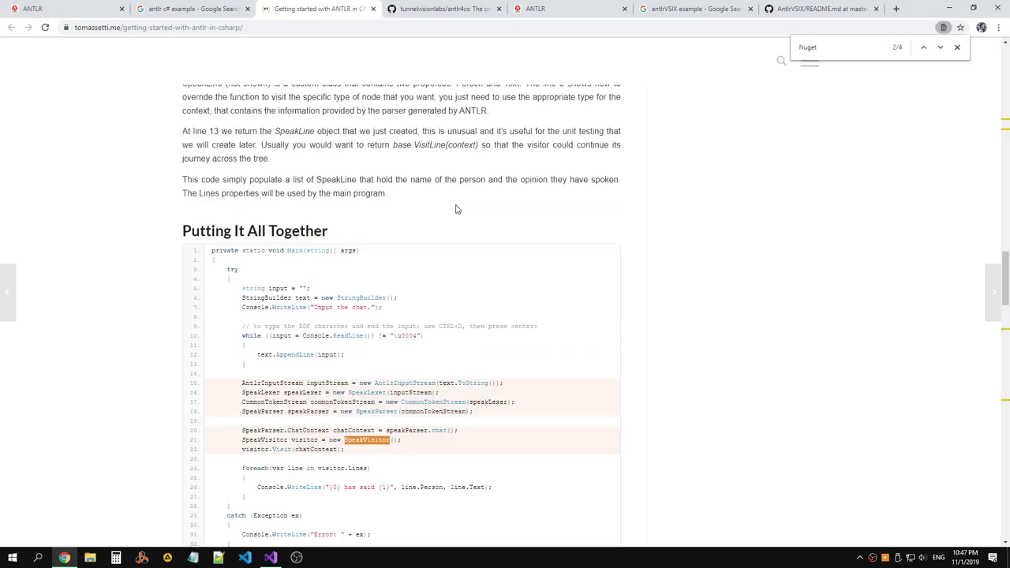
{"action": "scroll", "coordinate": [456, 209], "scroll_direction": "up", "scroll_amount": 20}
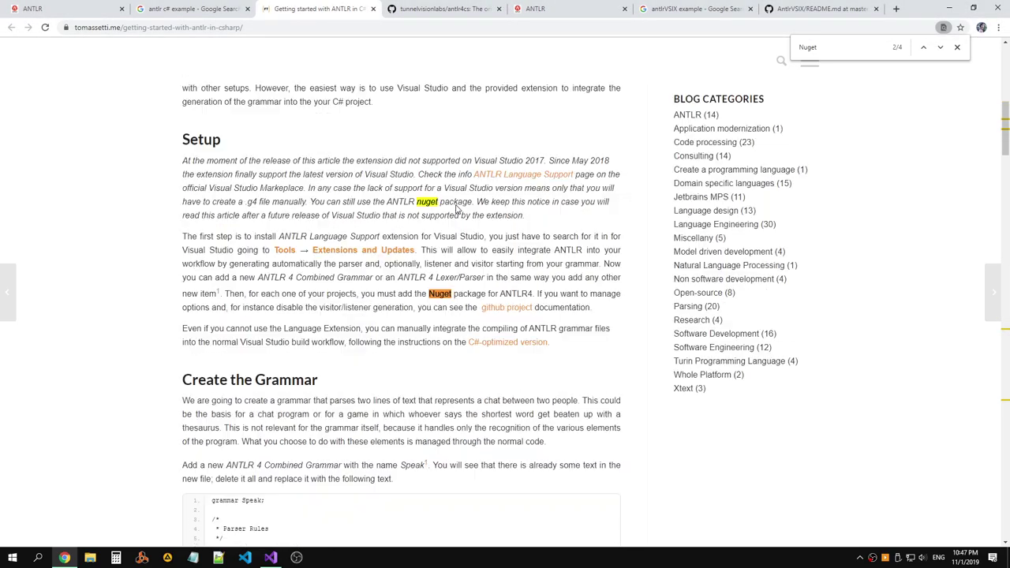
{"action": "scroll", "coordinate": [456, 209], "scroll_direction": "up", "scroll_amount": 2}
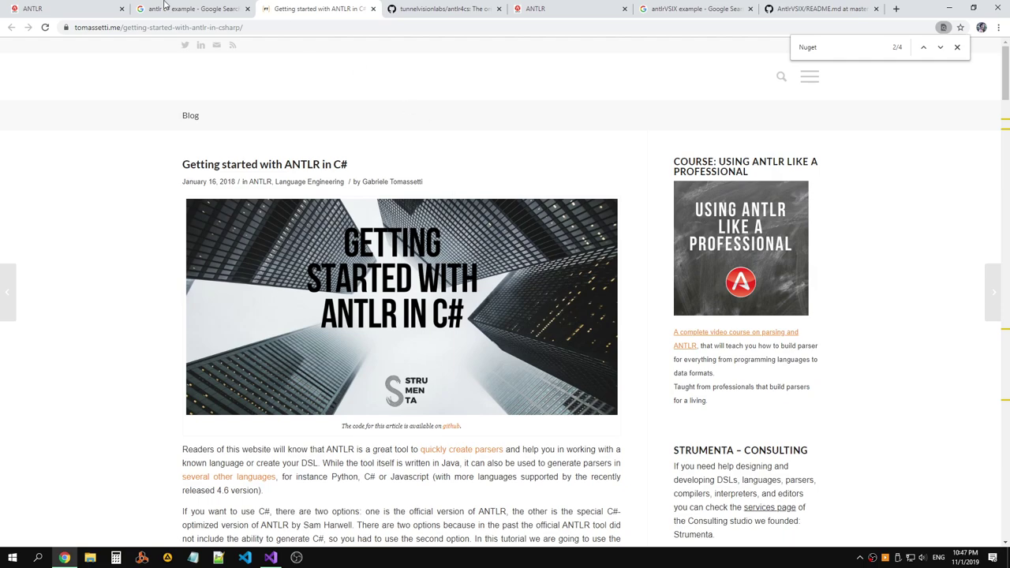
{"action": "left_click", "coordinate": [172, 8]}
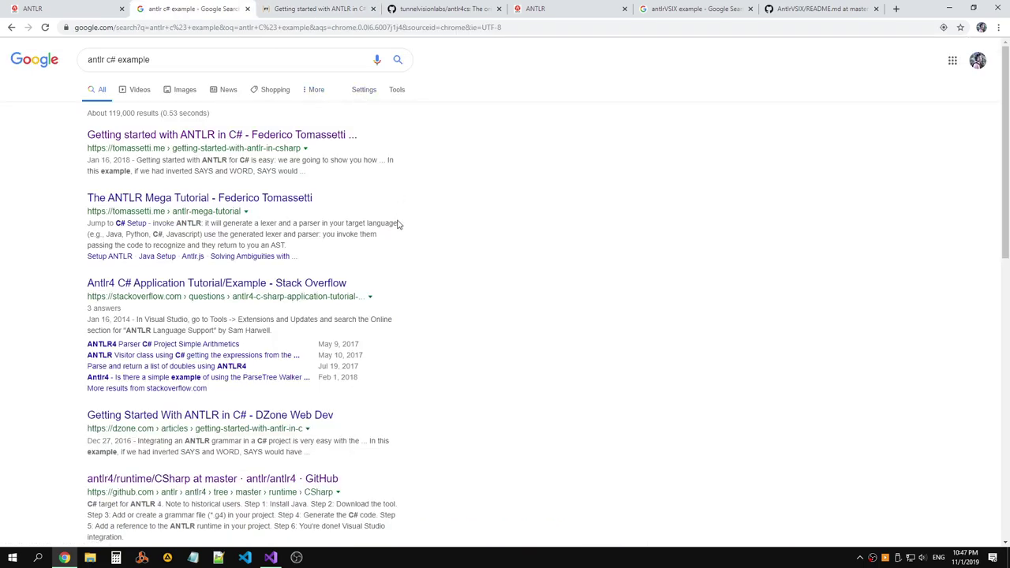
Open the Stack Overflow 'Antlr4 C# Application Tutorial/Example' result in a new tab and read the question.
{"action": "right_click", "coordinate": [301, 282]}
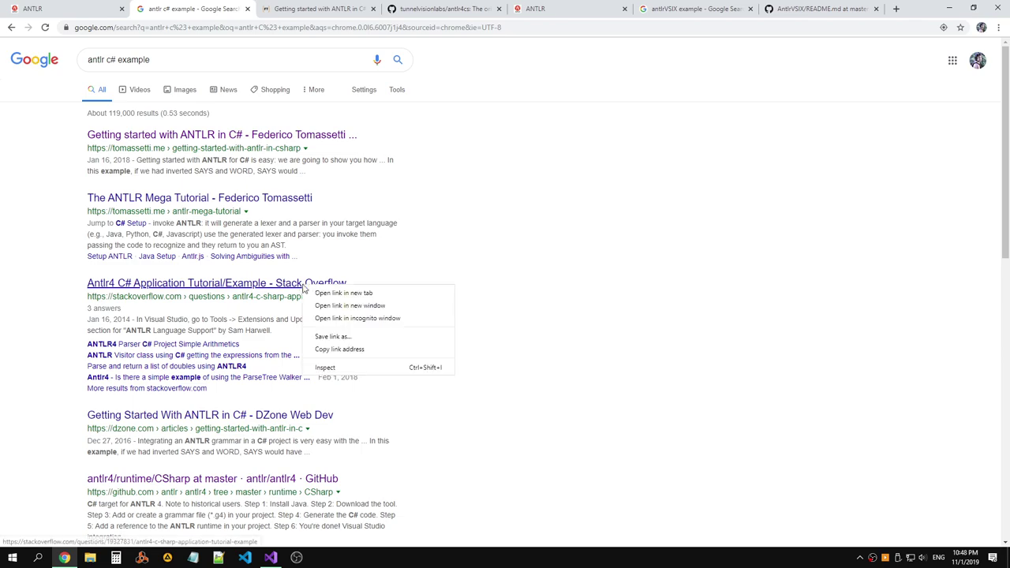
{"action": "left_click", "coordinate": [335, 291]}
{"action": "left_click", "coordinate": [289, 10]}
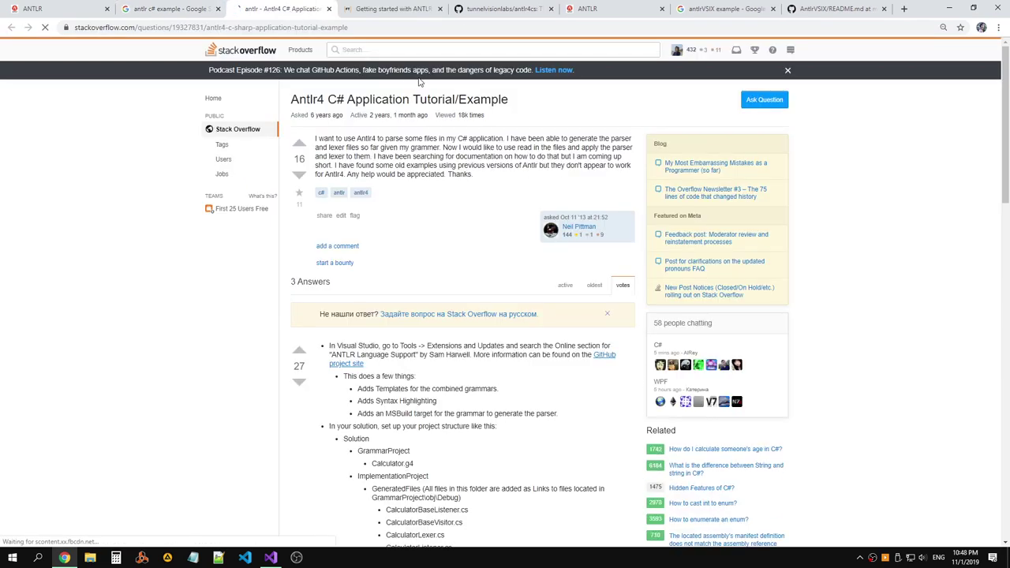
{"action": "left_click_drag", "start_coordinate": [439, 139], "coordinate": [606, 140]}
{"action": "left_click", "coordinate": [539, 139]}
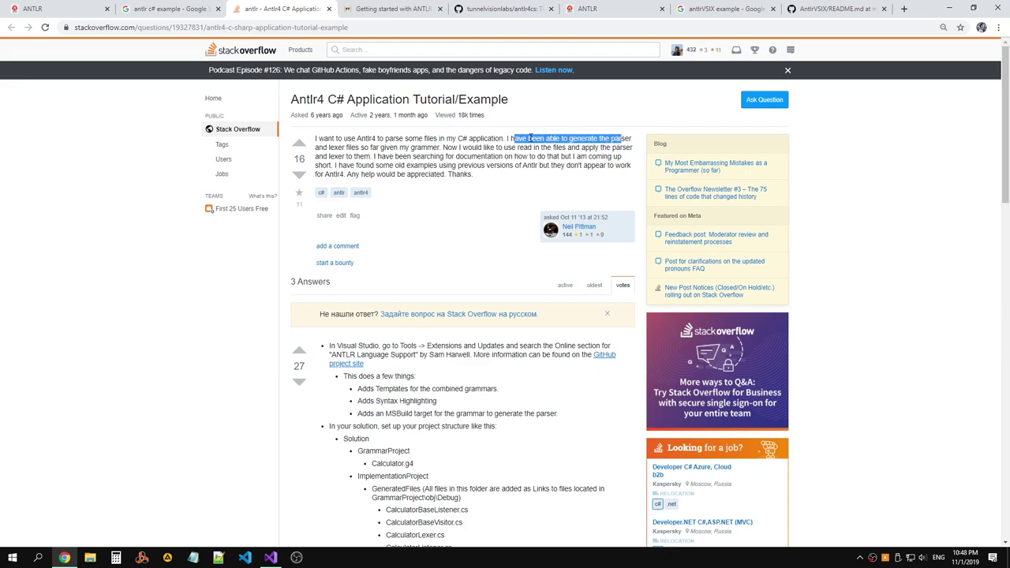
{"action": "scroll", "coordinate": [514, 138], "scroll_direction": "down", "scroll_amount": 2}
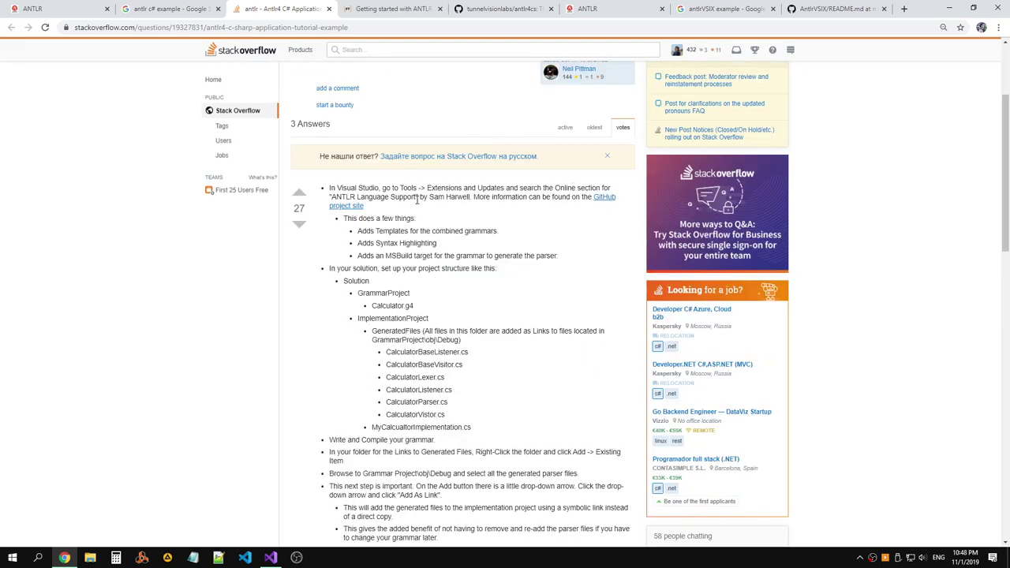
{"action": "left_click_drag", "start_coordinate": [343, 221], "coordinate": [565, 260]}
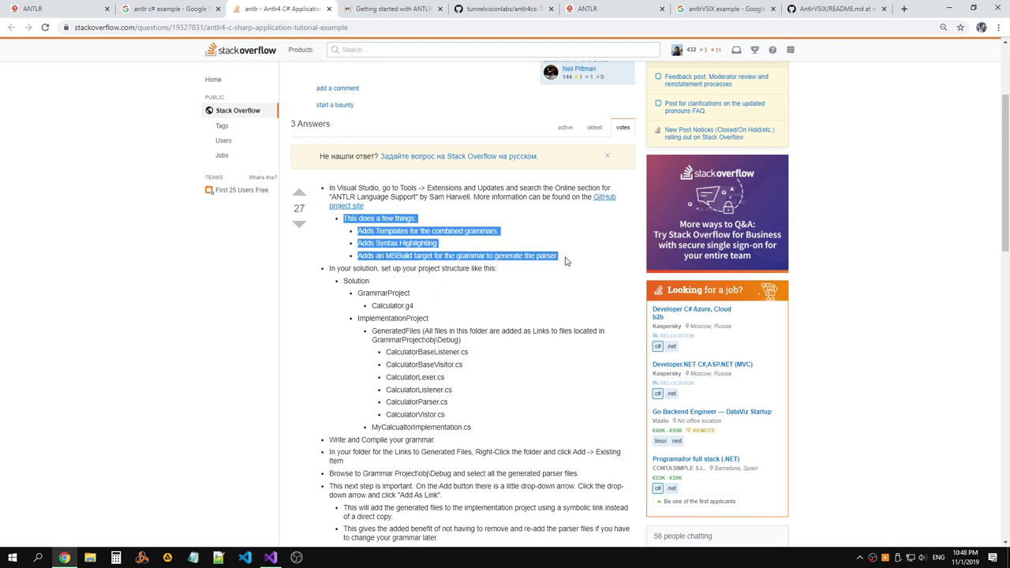
Read the answers, noting the ANTLR 4 reference and the StreamReader and AntlrInputStream sample code.
{"action": "scroll", "coordinate": [443, 243], "scroll_direction": "down", "scroll_amount": 3}
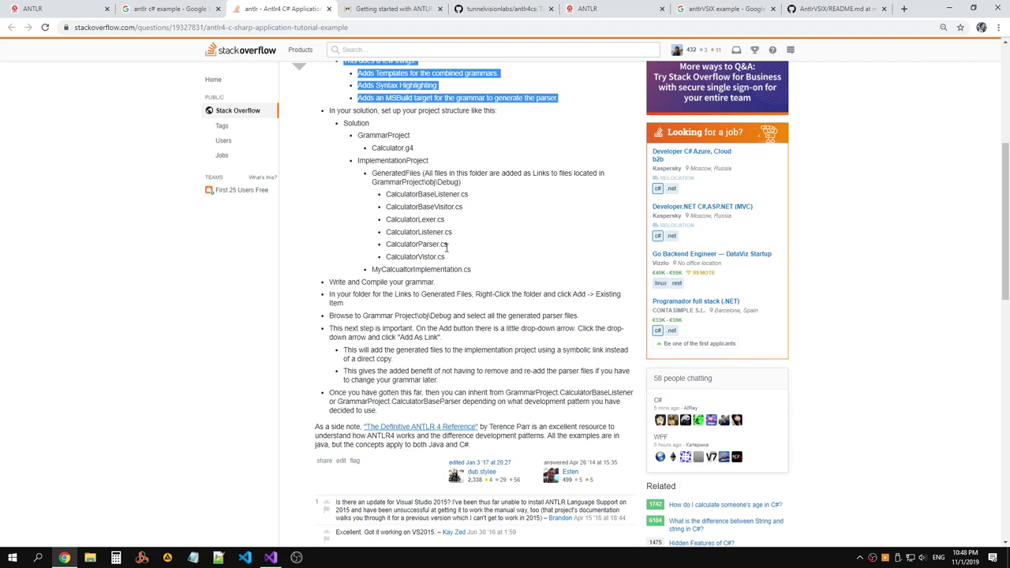
{"action": "scroll", "coordinate": [449, 246], "scroll_direction": "down", "scroll_amount": 2}
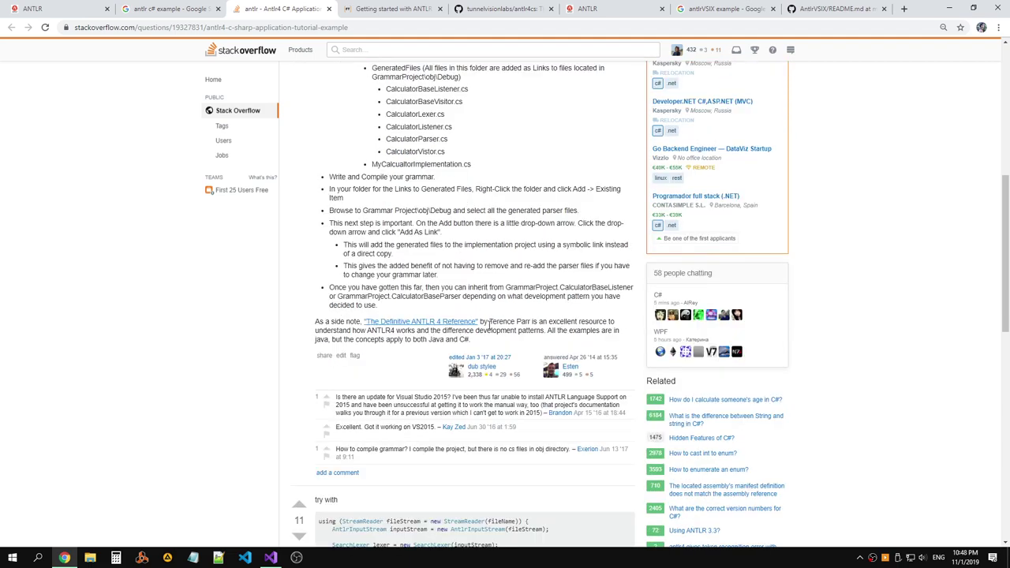
{"action": "left_click_drag", "start_coordinate": [482, 321], "coordinate": [620, 326]}
{"action": "left_click_drag", "start_coordinate": [448, 330], "coordinate": [629, 341]}
{"action": "left_click", "coordinate": [570, 332]}
{"action": "scroll", "coordinate": [569, 332], "scroll_direction": "down", "scroll_amount": 3}
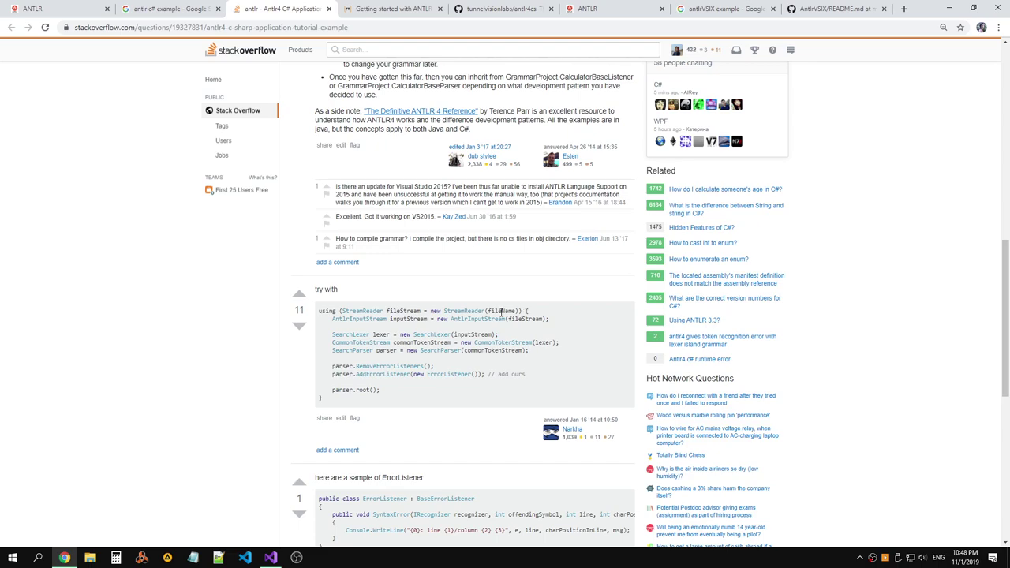
{"action": "double_click", "coordinate": [464, 311]}
{"action": "double_click", "coordinate": [404, 311]}
{"action": "double_click", "coordinate": [503, 319]}
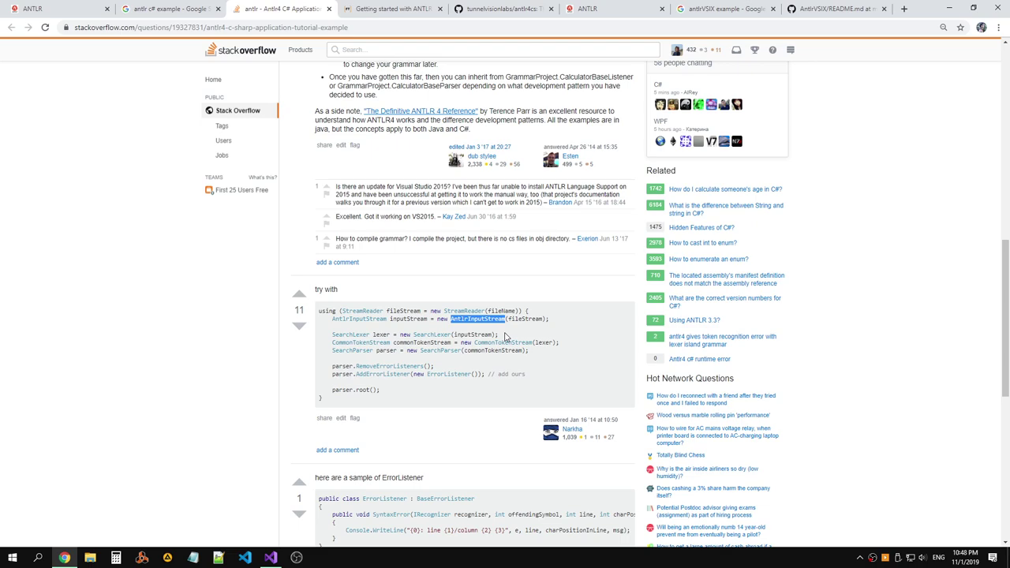
Copy the full 'try with' ANTLR parser sample from the Stack Overflow answer into the clipboard for Visual Studio.
{"action": "left_click", "coordinate": [389, 350]}
{"action": "double_click", "coordinate": [388, 349]}
{"action": "left_click_drag", "start_coordinate": [340, 368], "coordinate": [345, 377]}
{"action": "left_click", "coordinate": [420, 394]}
{"action": "scroll", "coordinate": [447, 384], "scroll_direction": "down", "scroll_amount": 1}
{"action": "left_click_drag", "start_coordinate": [375, 353], "coordinate": [318, 258]}
{"action": "key", "text": "ctrl+c"}
{"action": "scroll", "coordinate": [464, 284], "scroll_direction": "down", "scroll_amount": 5}
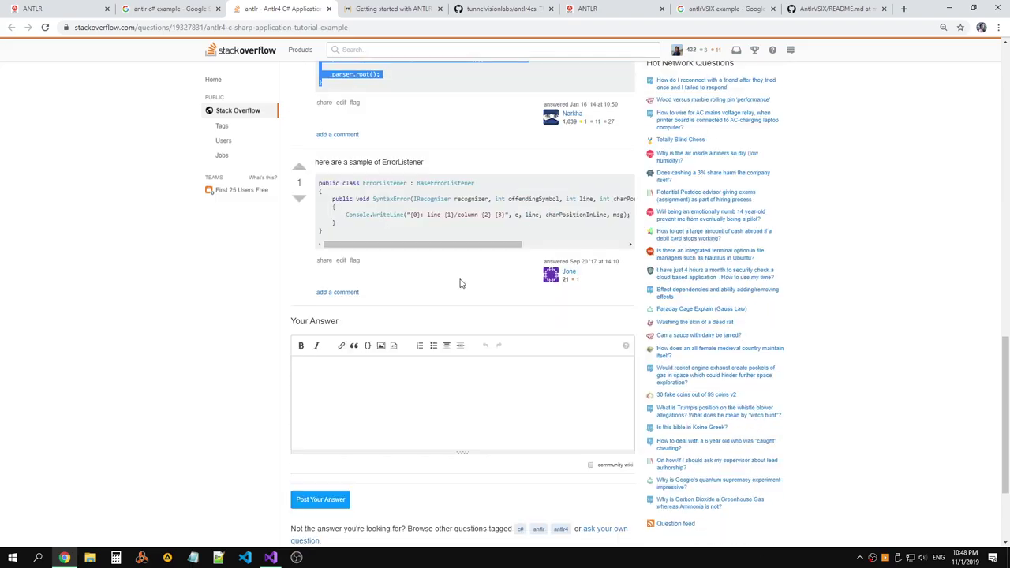
{"action": "key", "text": "alt+Tab"}
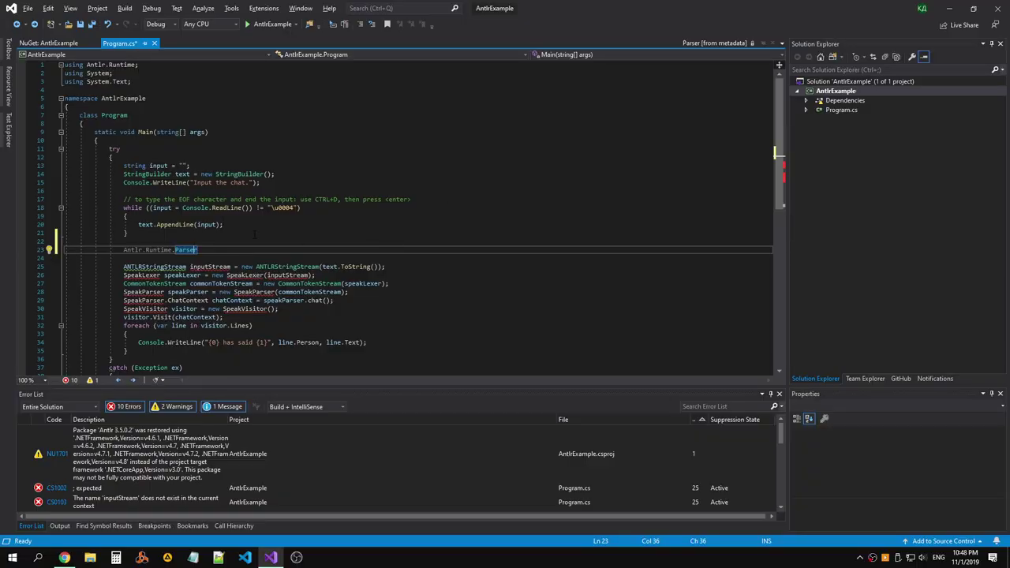
Replace Main's try/catch block with the pasted StreamReader/SearchParser sample.
{"action": "left_click", "coordinate": [111, 149]}
{"action": "key", "text": "shift+Down"}
{"action": "key", "text": "shift+Down"}
{"action": "key", "text": "shift+Down"}
{"action": "key", "text": "shift+Down"}
{"action": "key", "text": "shift+Down"}
{"action": "key", "text": "shift+Down"}
{"action": "key", "text": "shift+Down"}
{"action": "key", "text": "shift+Down"}
{"action": "key", "text": "shift+Down"}
{"action": "key", "text": "shift+Down"}
{"action": "key", "text": "shift+Down"}
{"action": "key", "text": "shift+Down"}
{"action": "key", "text": "shift+Down"}
{"action": "key", "text": "shift+Down"}
{"action": "key", "text": "shift+Down"}
{"action": "key", "text": "shift+Down"}
{"action": "key", "text": "shift+Down"}
{"action": "key", "text": "shift+Down"}
{"action": "key", "text": "shift+Down"}
{"action": "key", "text": "shift+Down"}
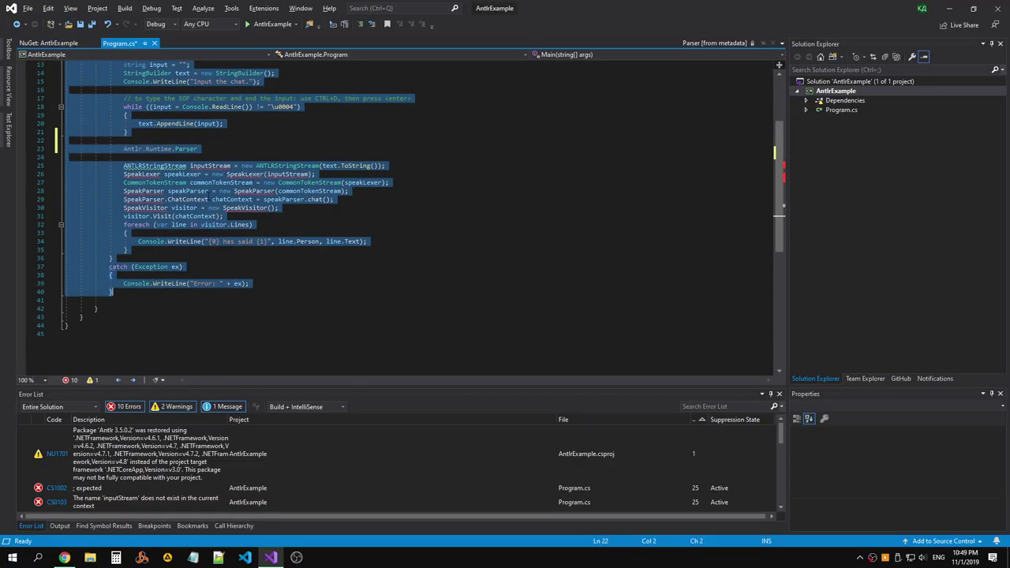
{"action": "key", "text": "ctrl+v"}
Inspect the quick fixes offered for the SearchParser error without applying any.
{"action": "left_click", "coordinate": [190, 165]}
{"action": "left_click", "coordinate": [212, 210]}
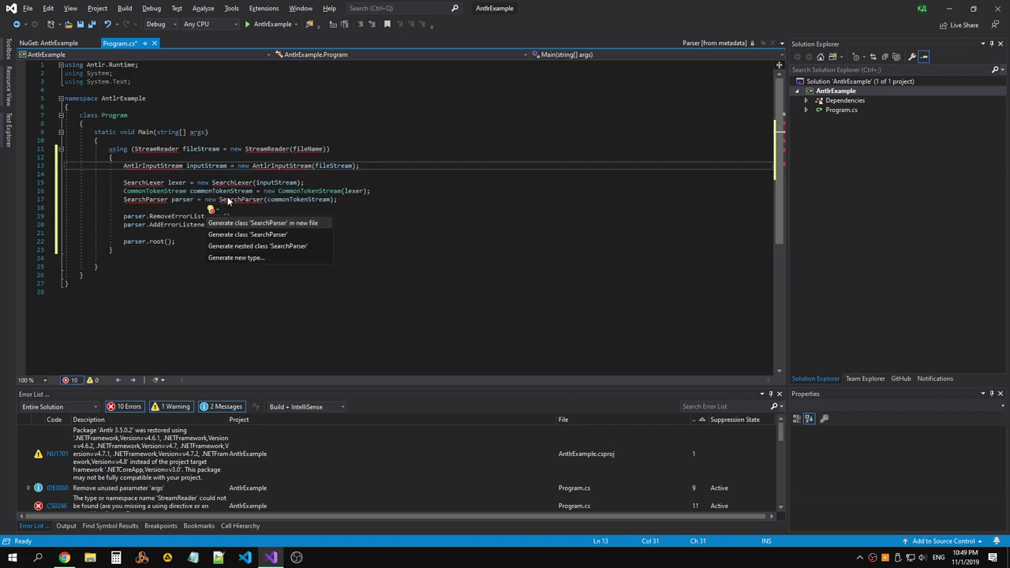
{"action": "key", "text": "Escape"}
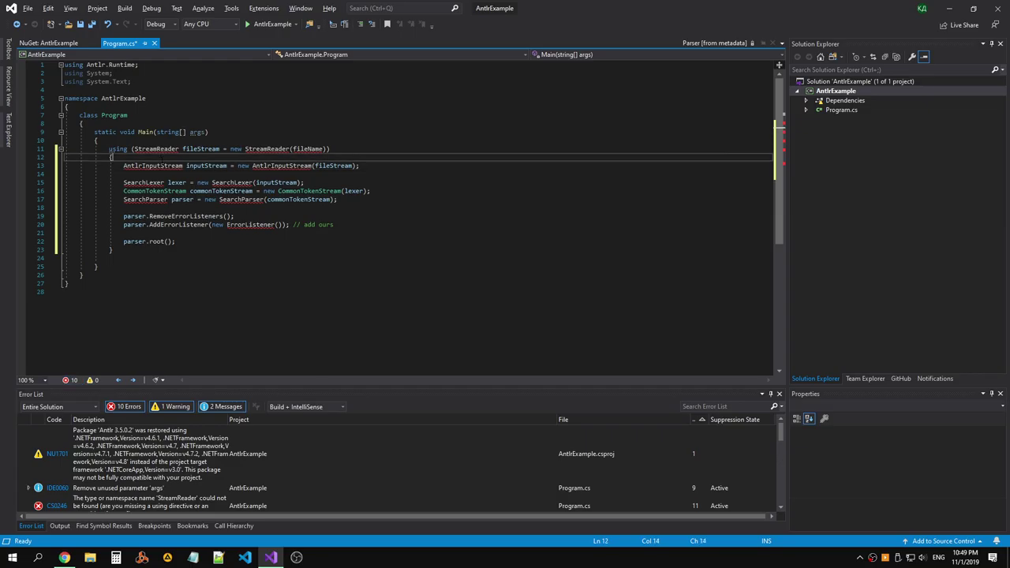
{"action": "key", "text": "alt+Tab"}
{"action": "scroll", "coordinate": [439, 172], "scroll_direction": "up", "scroll_amount": 3}
Deselect the code sample and scroll back up to the Stack Overflow question.
{"action": "left_click", "coordinate": [448, 237]}
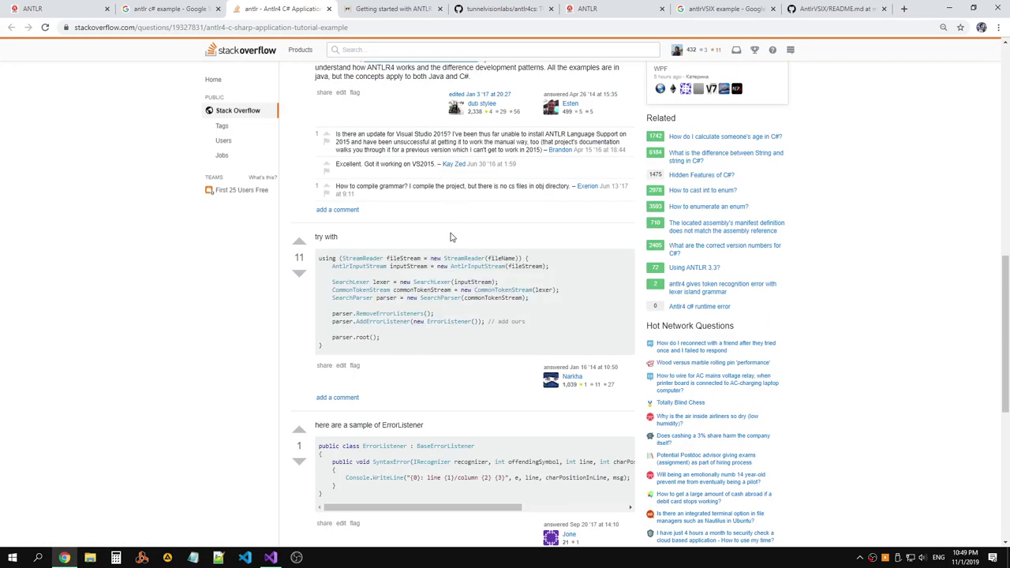
{"action": "scroll", "coordinate": [406, 239], "scroll_direction": "up", "scroll_amount": 3}
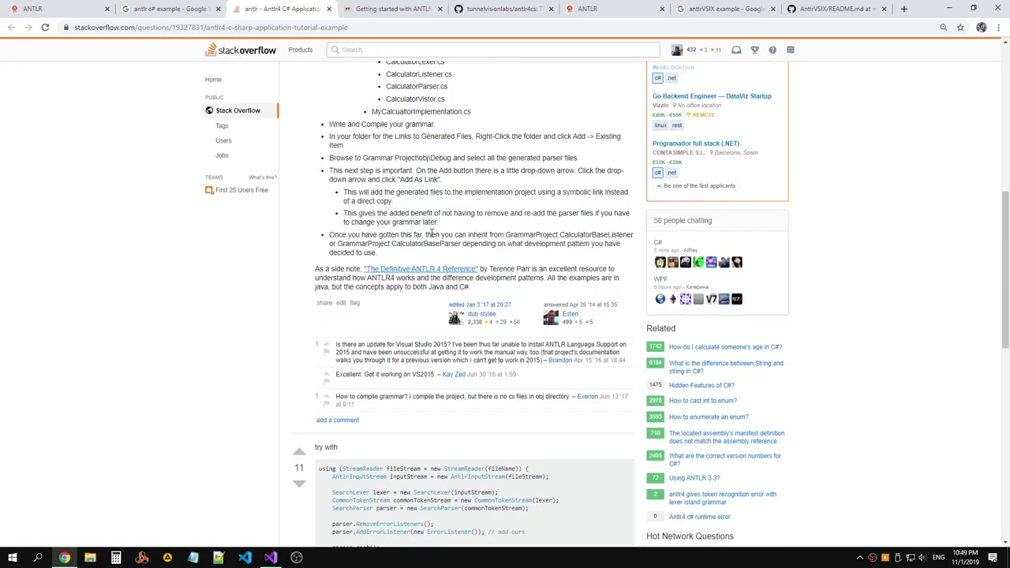
{"action": "scroll", "coordinate": [433, 232], "scroll_direction": "down", "scroll_amount": 2}
{"action": "scroll", "coordinate": [432, 235], "scroll_direction": "up", "scroll_amount": 10}
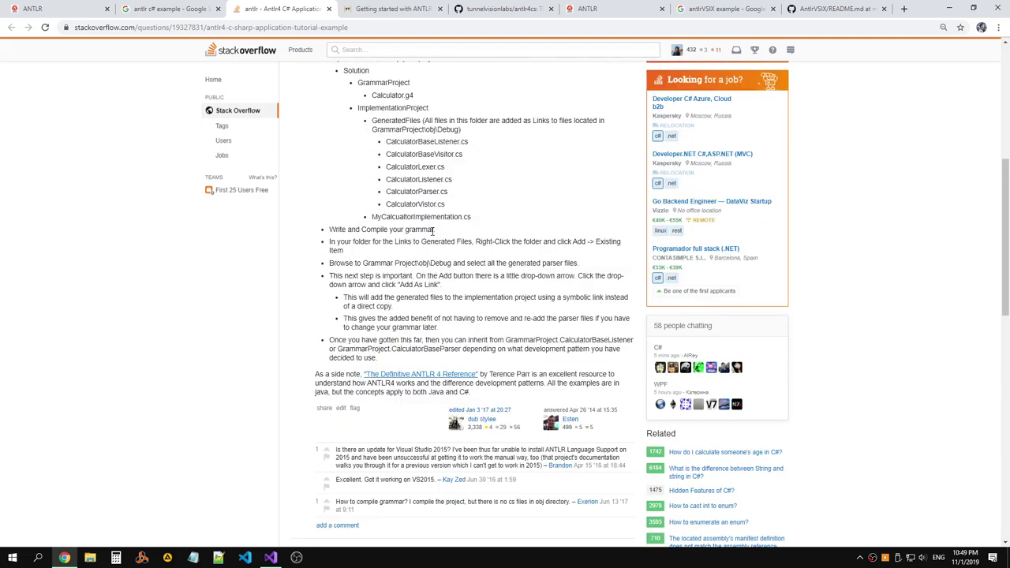
{"action": "scroll", "coordinate": [431, 235], "scroll_direction": "up", "scroll_amount": 1}
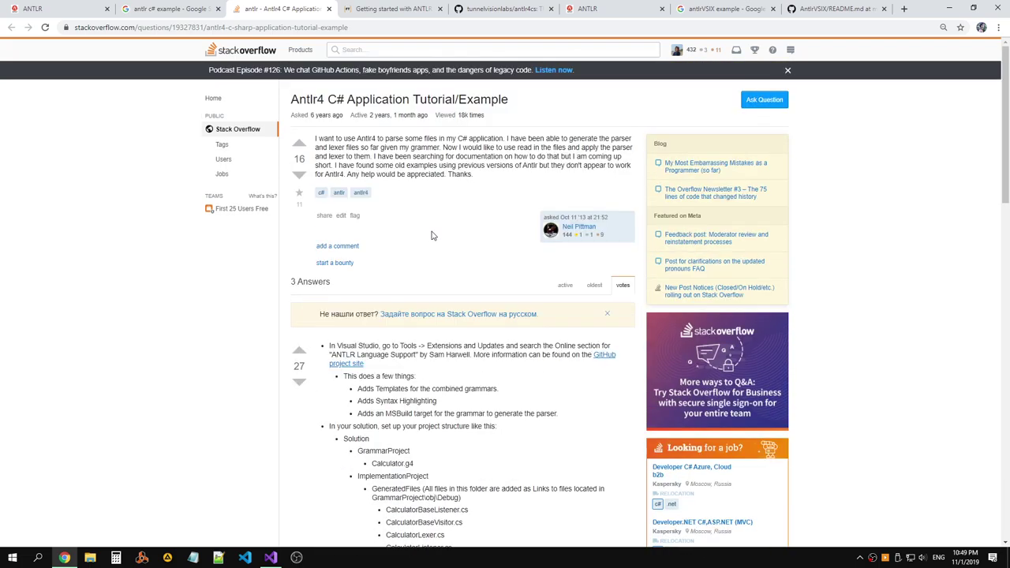
{"action": "key", "text": "alt+Tab"}
Review the quick fixes for AntlrInputStream, SearchLexer and SearchParser without applying them.
{"action": "left_click", "coordinate": [159, 149]}
{"action": "key", "text": "Down"}
{"action": "key", "text": "Down"}
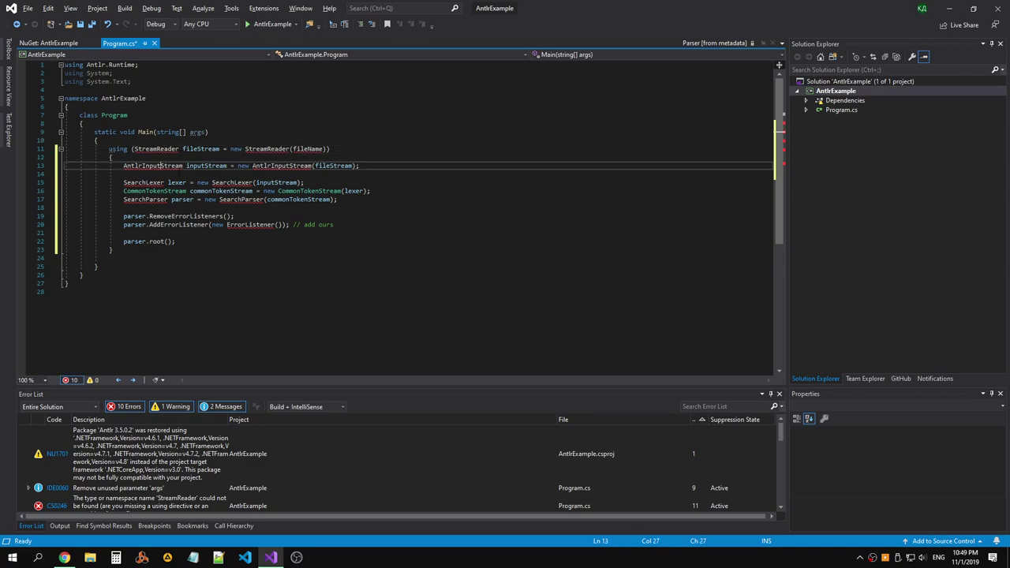
{"action": "key", "text": "ctrl+period"}
{"action": "key", "text": "Down"}
{"action": "key", "text": "Down"}
{"action": "key", "text": "Left"}
{"action": "key", "text": "Down"}
{"action": "key", "text": "Escape"}
{"action": "key", "text": "Down"}
{"action": "key", "text": "Down"}
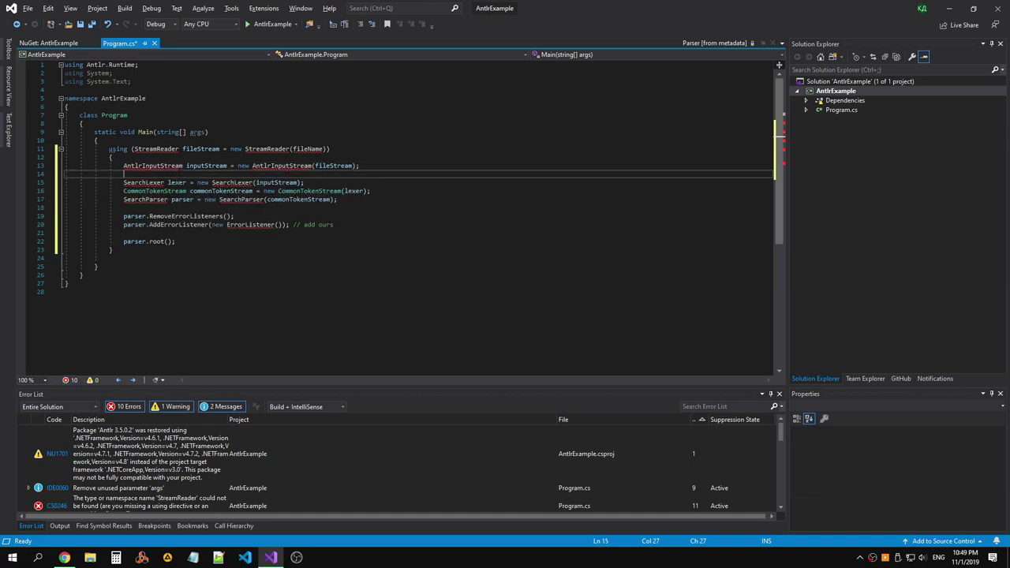
{"action": "key", "text": "ctrl+period"}
{"action": "key", "text": "Left"}
{"action": "key", "text": "Down"}
{"action": "key", "text": "Down"}
{"action": "key", "text": "Escape"}
{"action": "key", "text": "Down"}
{"action": "key", "text": "Down"}
{"action": "key", "text": "ctrl+period"}
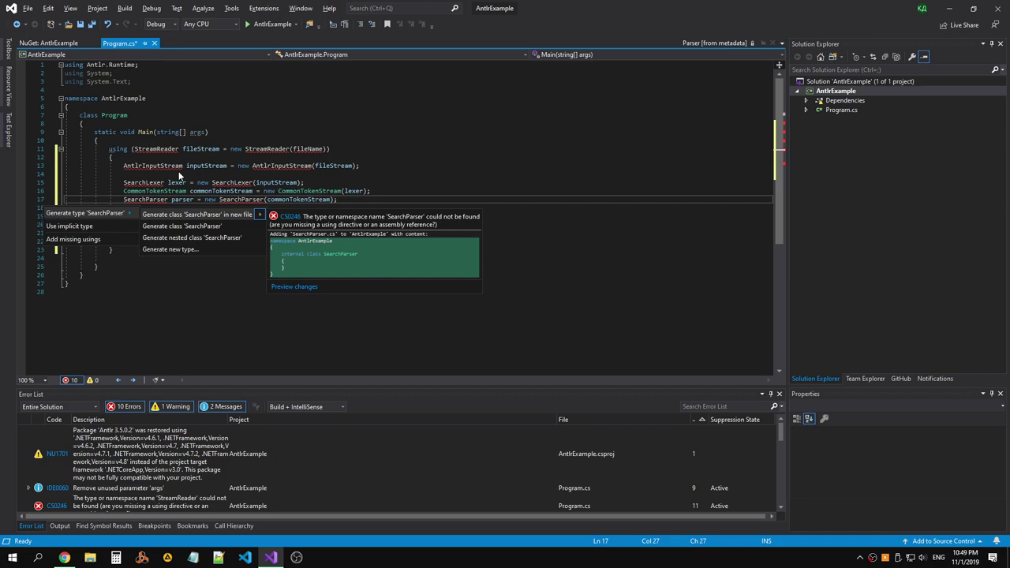
{"action": "key", "text": "Left"}
{"action": "key", "text": "Escape"}
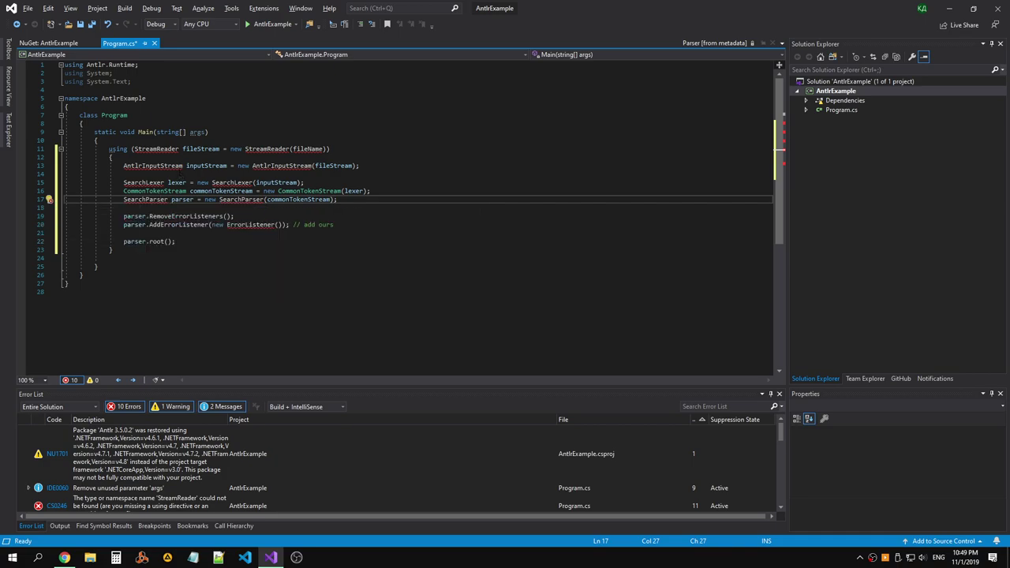
Apply Add missing usings for SearchParser, then undo it with Ctrl+Z.
{"action": "key", "text": "ctrl+period"}
{"action": "key", "text": "Down"}
{"action": "key", "text": "Down"}
{"action": "key", "text": "Left"}
{"action": "key", "text": "Down"}
{"action": "key", "text": "Down"}
{"action": "key", "text": "Return"}
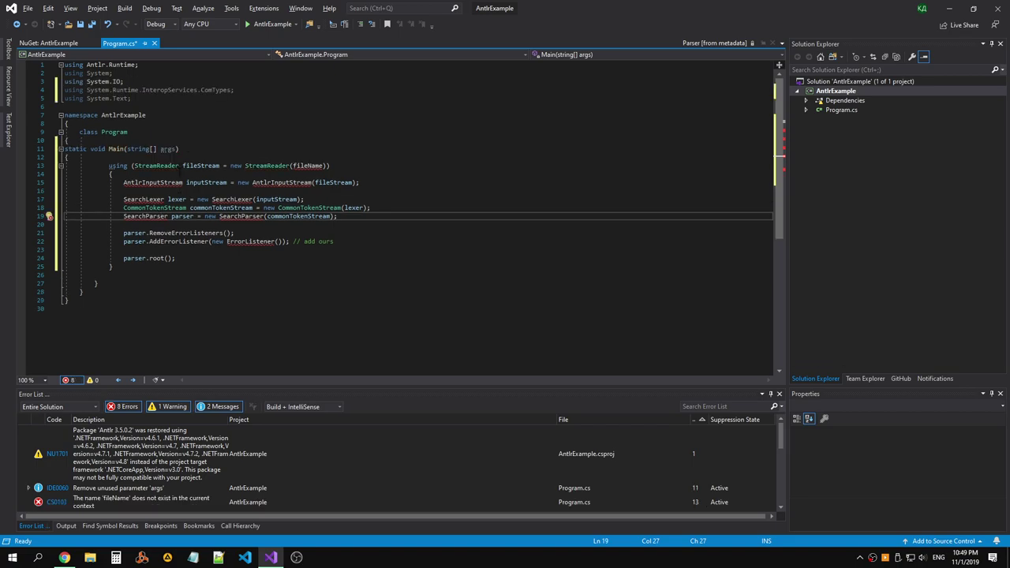
{"action": "left_click", "coordinate": [214, 141]}
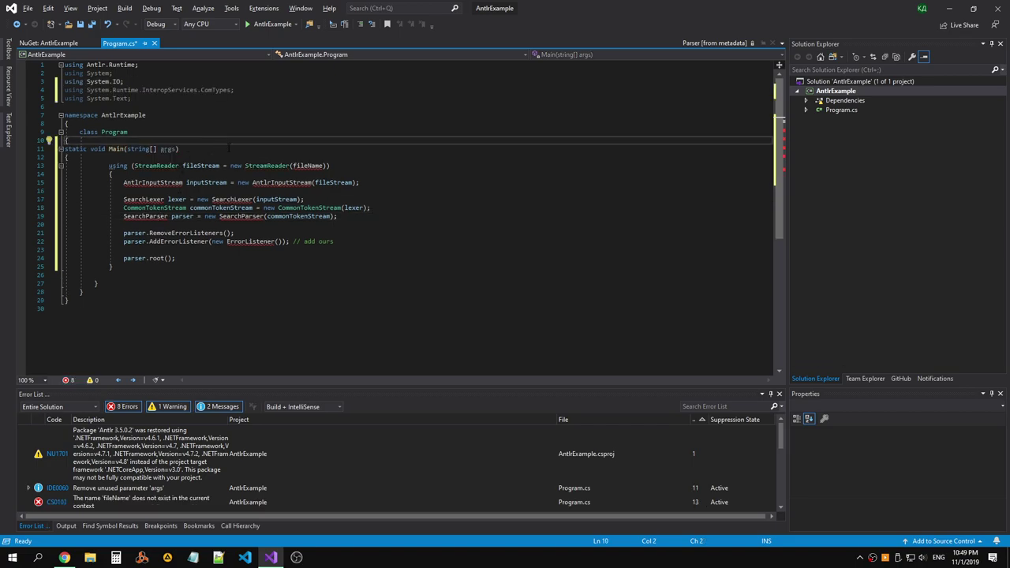
{"action": "key", "text": "ctrl+z"}
{"action": "key", "text": "ctrl+z"}
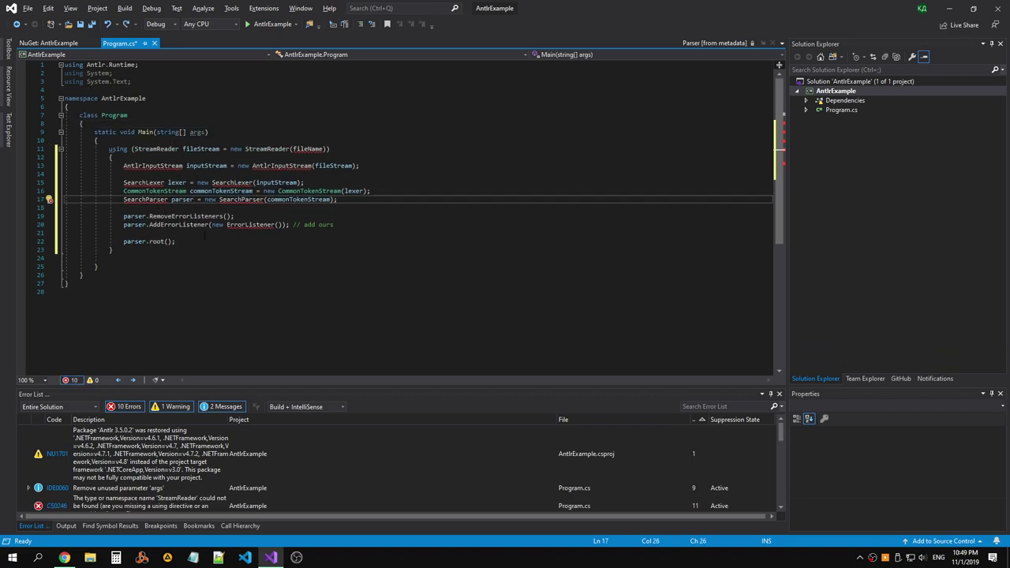
Recheck the SearchParser and SearchLexer fix options, closing them unapplied.
{"action": "key", "text": "ctrl+period"}
{"action": "key", "text": "Down"}
{"action": "key", "text": "Down"}
{"action": "key", "text": "Down"}
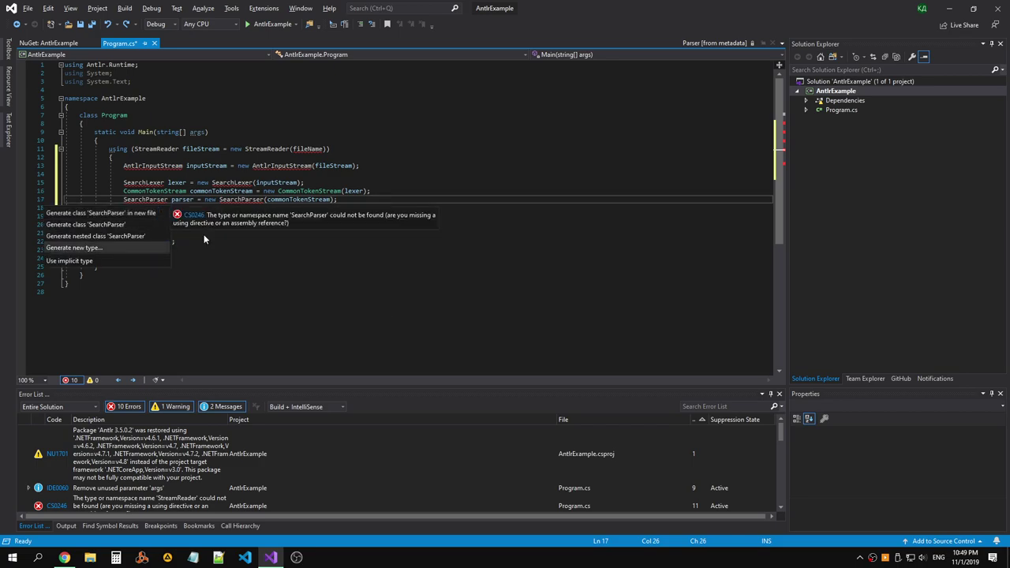
{"action": "key", "text": "Escape"}
{"action": "key", "text": "Up"}
{"action": "key", "text": "Up"}
{"action": "key", "text": "ctrl+period"}
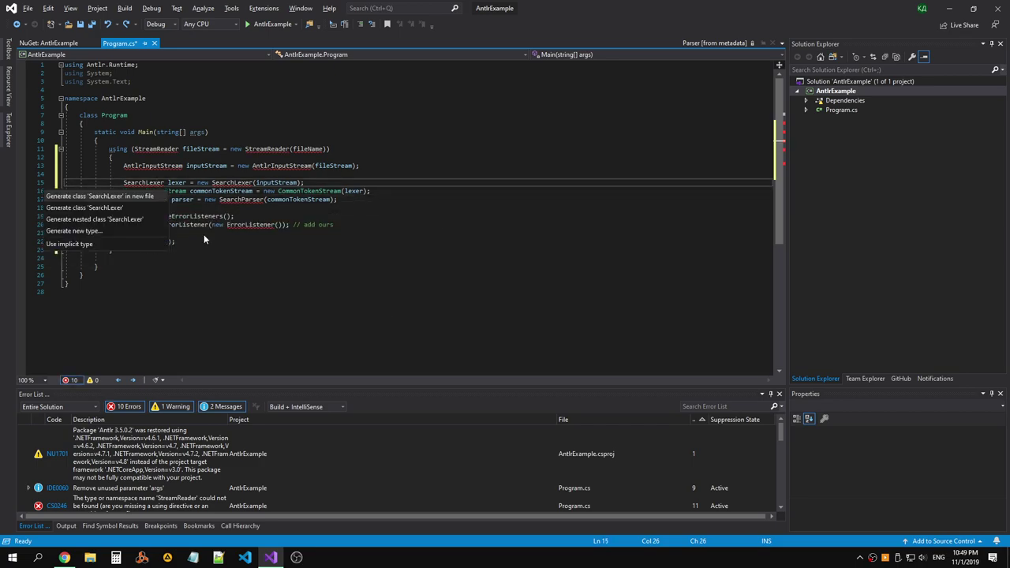
{"action": "key", "text": "Down"}
{"action": "key", "text": "Down"}
{"action": "key", "text": "Up"}
{"action": "key", "text": "Up"}
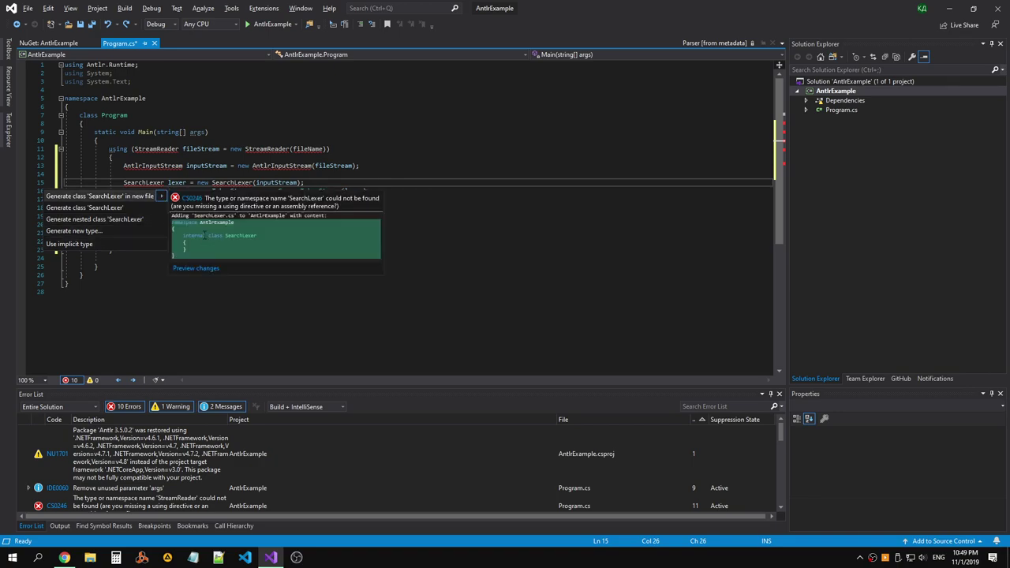
{"action": "key", "text": "Escape"}
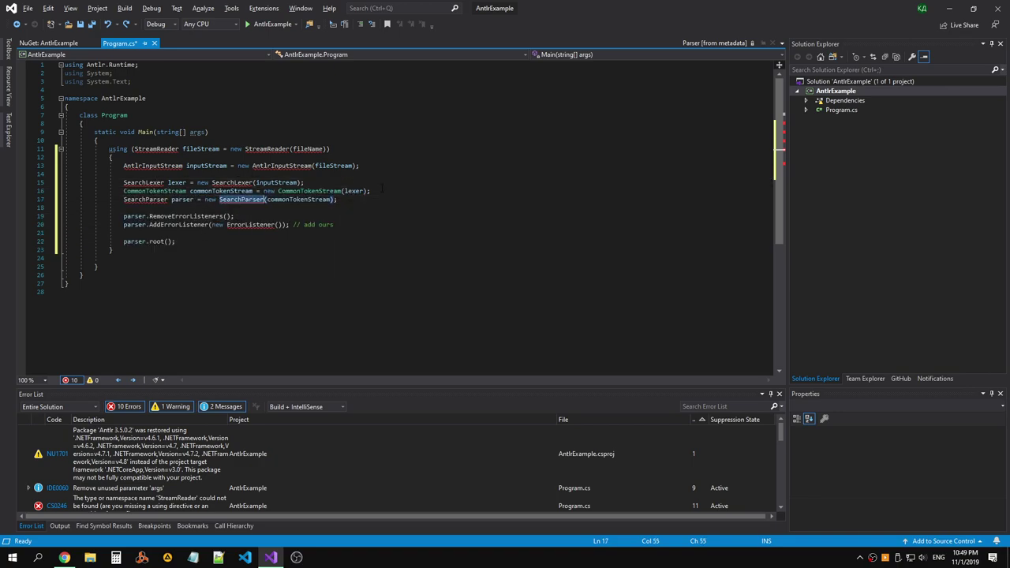
{"action": "key", "text": "alt+Tab"}
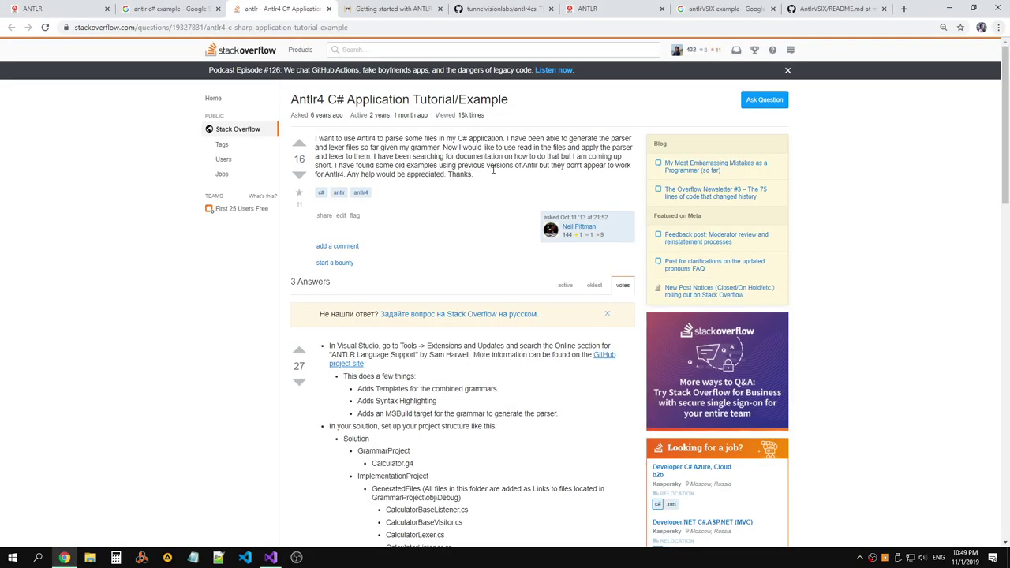
Post the comment 'What NuGet do you use? What are the namespaces?' under the 'try with' answer.
{"action": "scroll", "coordinate": [493, 170], "scroll_direction": "down", "scroll_amount": 10}
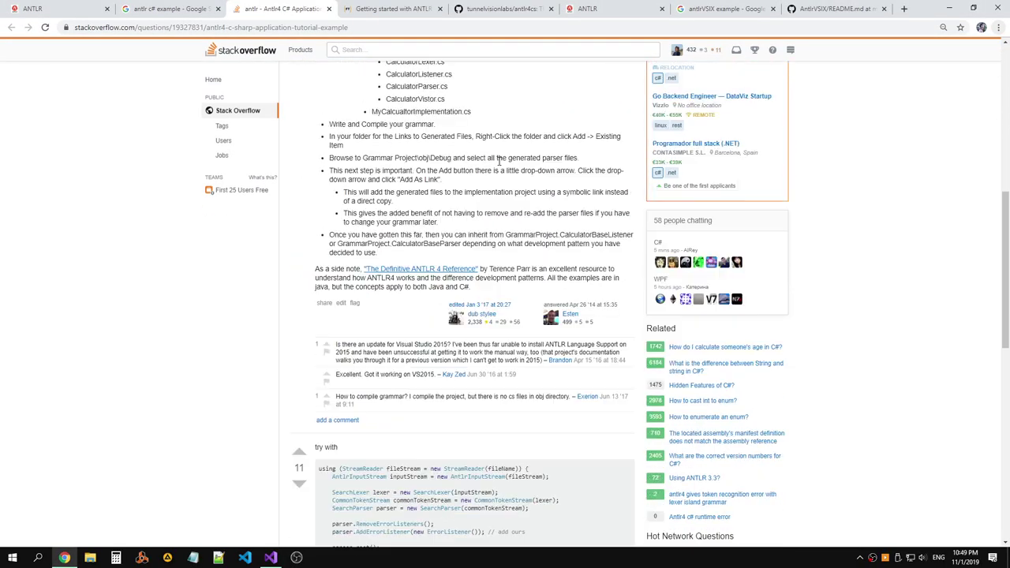
{"action": "scroll", "coordinate": [498, 160], "scroll_direction": "down", "scroll_amount": 5}
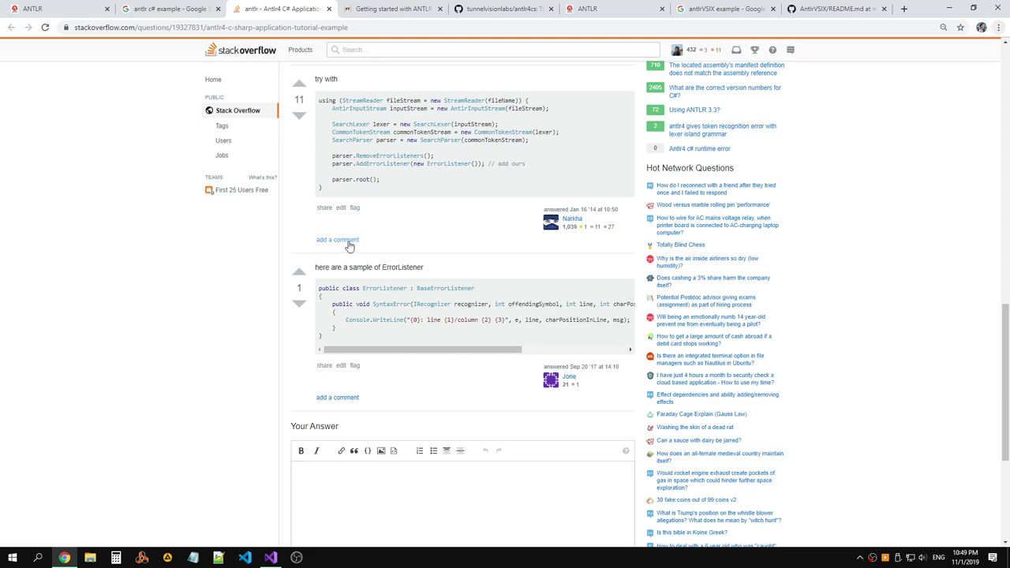
{"action": "left_click", "coordinate": [344, 240]}
{"action": "type", "text": "What"}
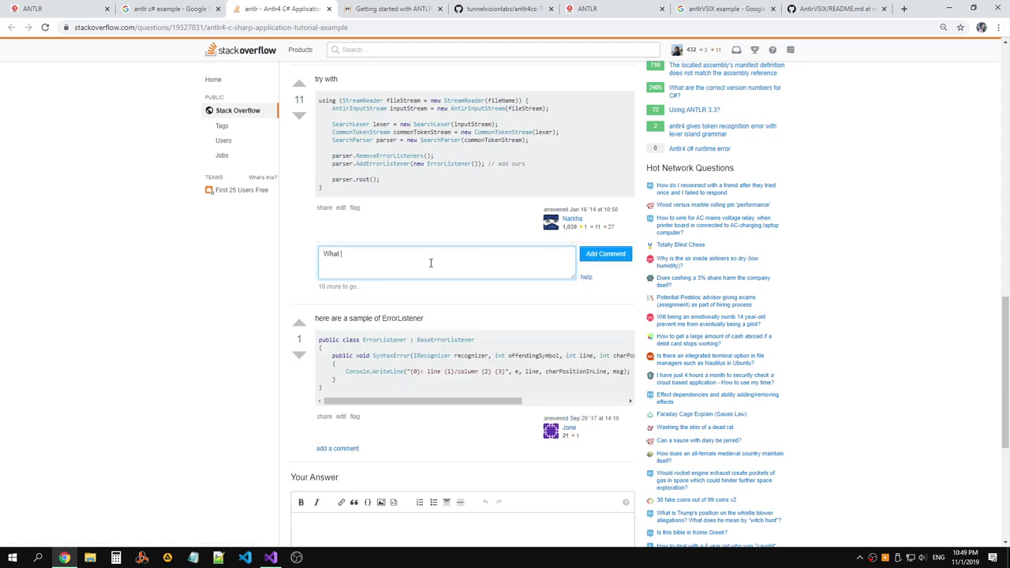
{"action": "type", "text": " NuGet do you use? What are the namespaces?"}
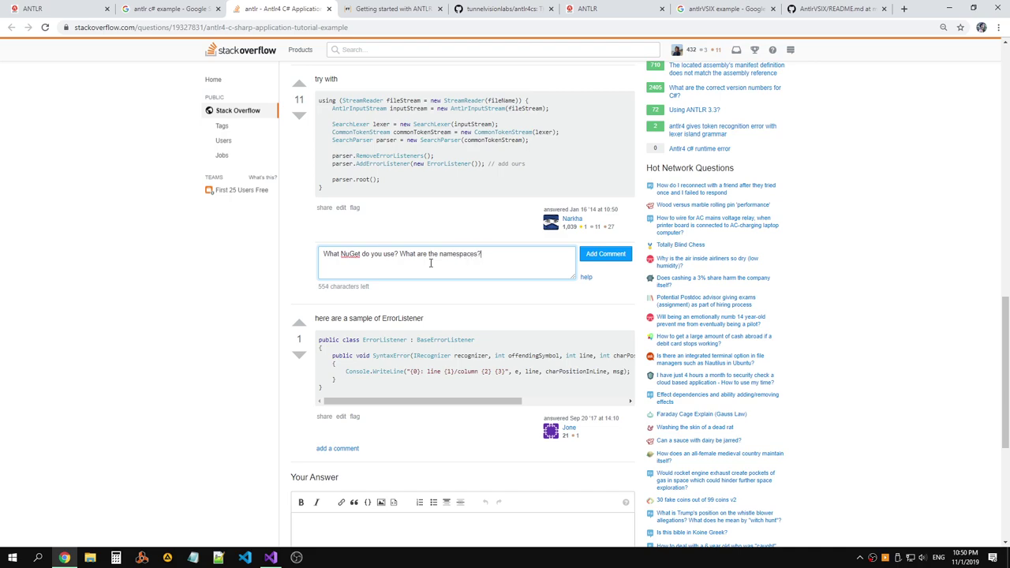
{"action": "left_click", "coordinate": [604, 256]}
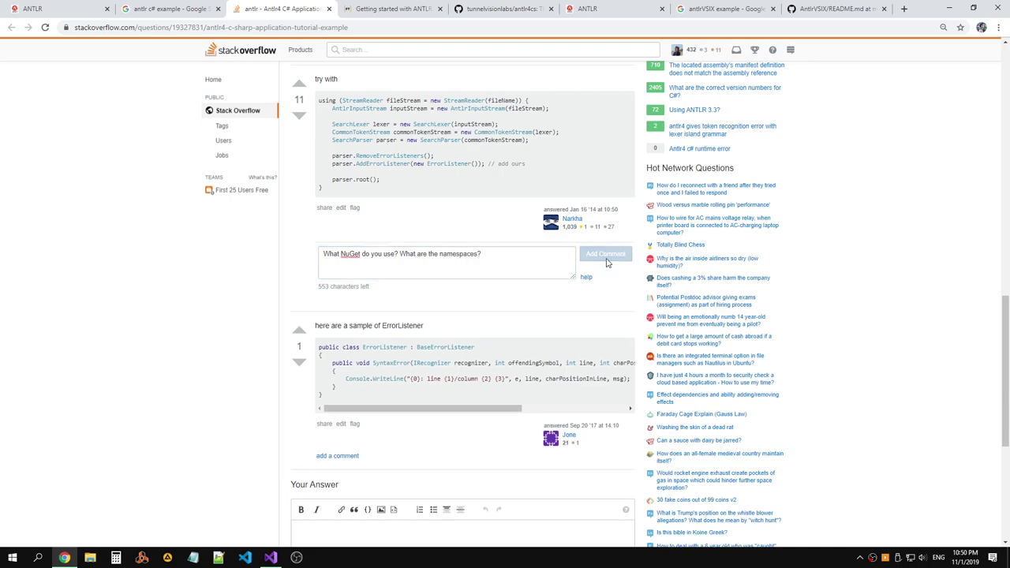
{"action": "scroll", "coordinate": [497, 158], "scroll_direction": "up", "scroll_amount": 5}
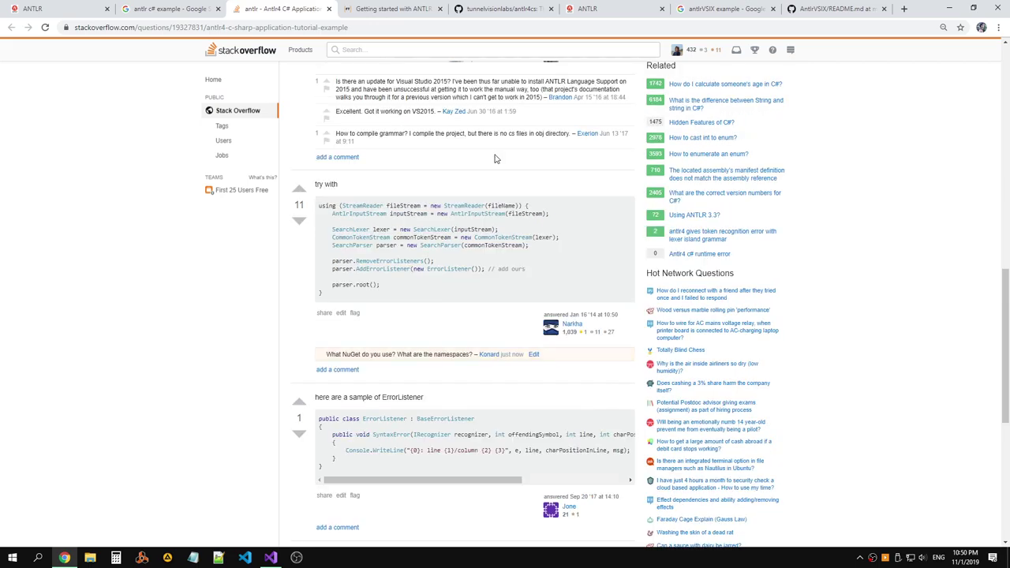
{"action": "scroll", "coordinate": [496, 158], "scroll_direction": "up", "scroll_amount": 3}
{"action": "scroll", "coordinate": [496, 154], "scroll_direction": "down", "scroll_amount": 1}
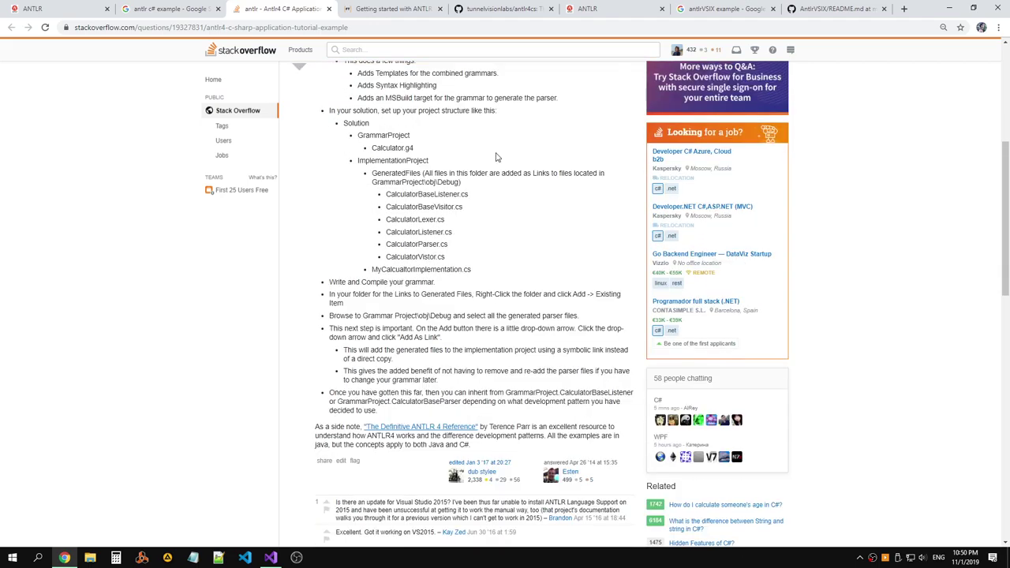
{"action": "scroll", "coordinate": [496, 156], "scroll_direction": "down", "scroll_amount": 2}
{"action": "right_click", "coordinate": [467, 270]}
{"action": "left_click", "coordinate": [494, 278]}
{"action": "key", "text": "ctrl+Tab"}
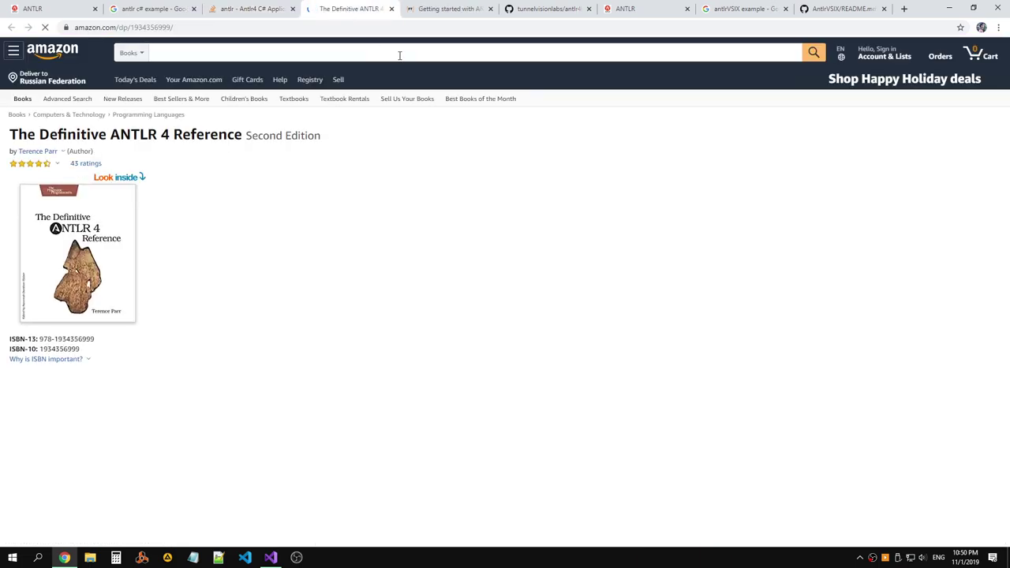
{"action": "scroll", "coordinate": [473, 123], "scroll_direction": "down", "scroll_amount": 8}
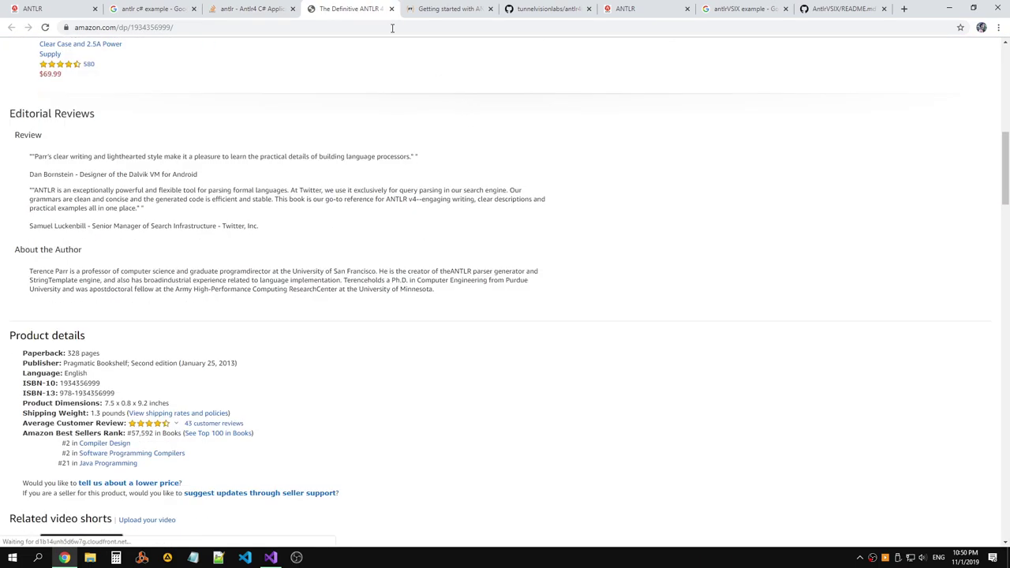
{"action": "left_click", "coordinate": [389, 9]}
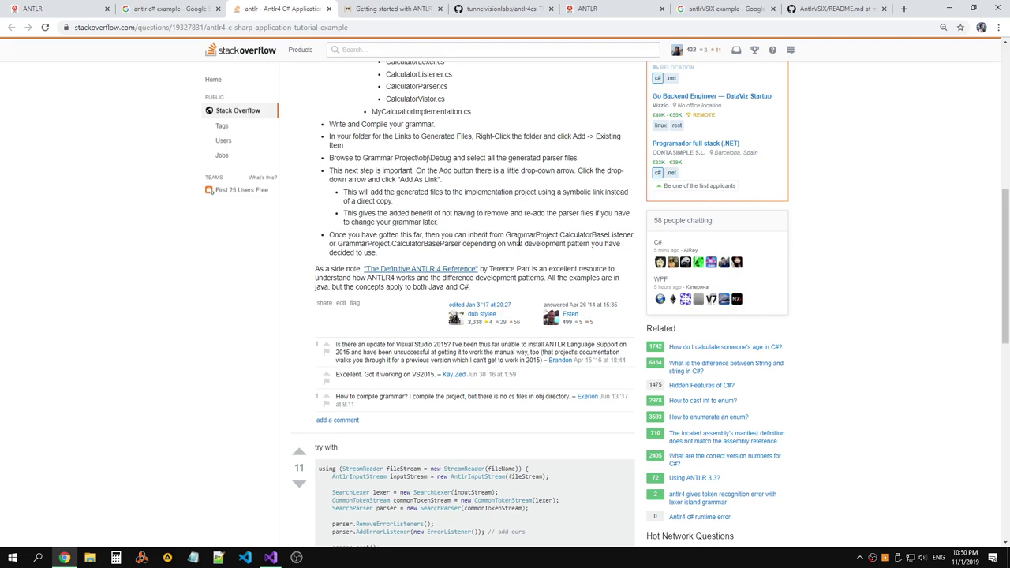
Browse the tunnelvisionlabs/antlr4cs README on GitHub, then open a blank new tab.
{"action": "scroll", "coordinate": [518, 243], "scroll_direction": "up", "scroll_amount": 5}
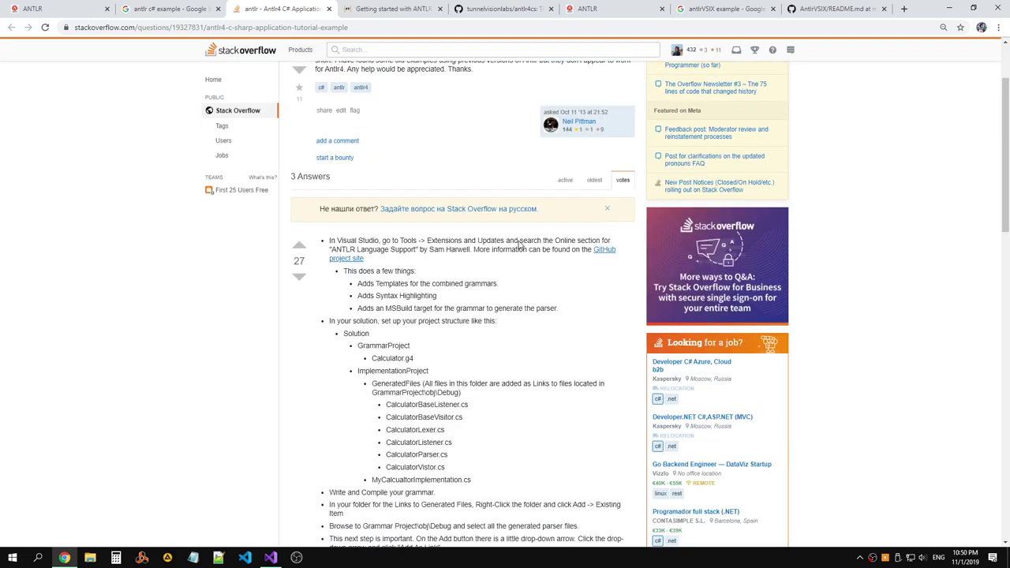
{"action": "left_click", "coordinate": [505, 10]}
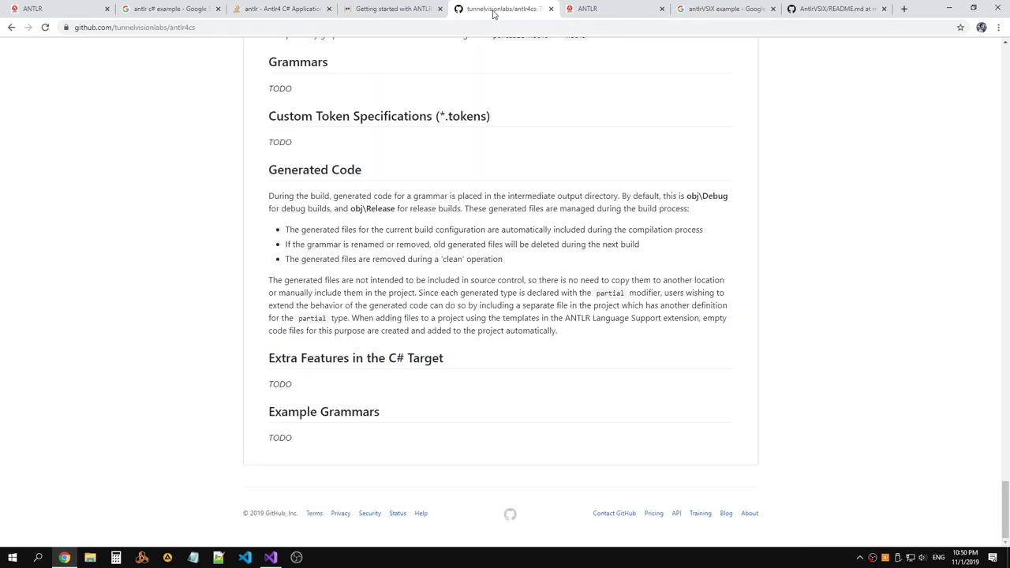
{"action": "scroll", "coordinate": [552, 154], "scroll_direction": "up", "scroll_amount": 10}
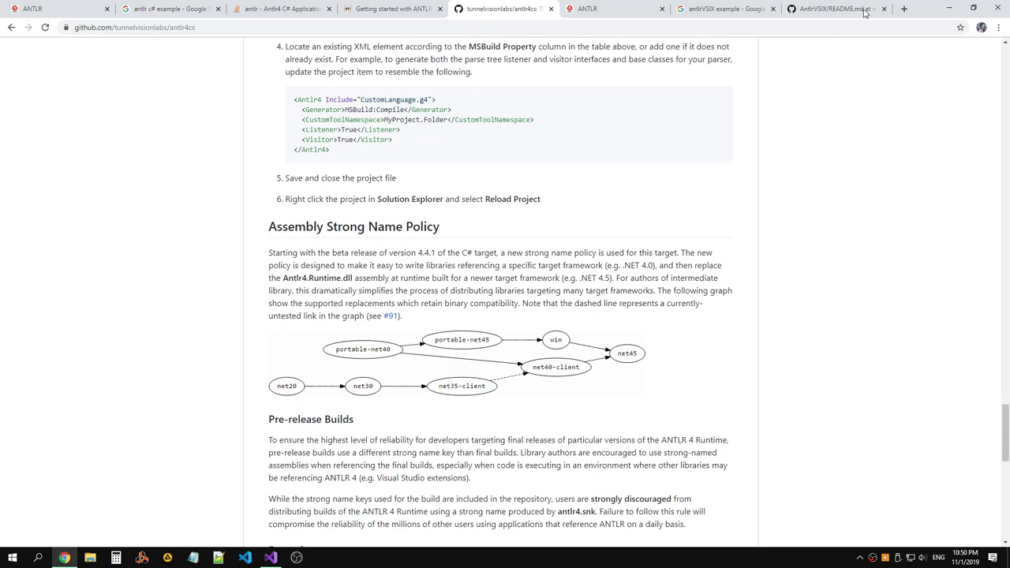
{"action": "left_click", "coordinate": [904, 8]}
Search Google for 'antlr C#'.
{"action": "type", "text": "g"}
{"action": "key", "text": "BackSpace"}
{"action": "key", "text": "BackSpace"}
{"action": "type", "text": "ant"}
{"action": "key", "text": "BackSpace"}
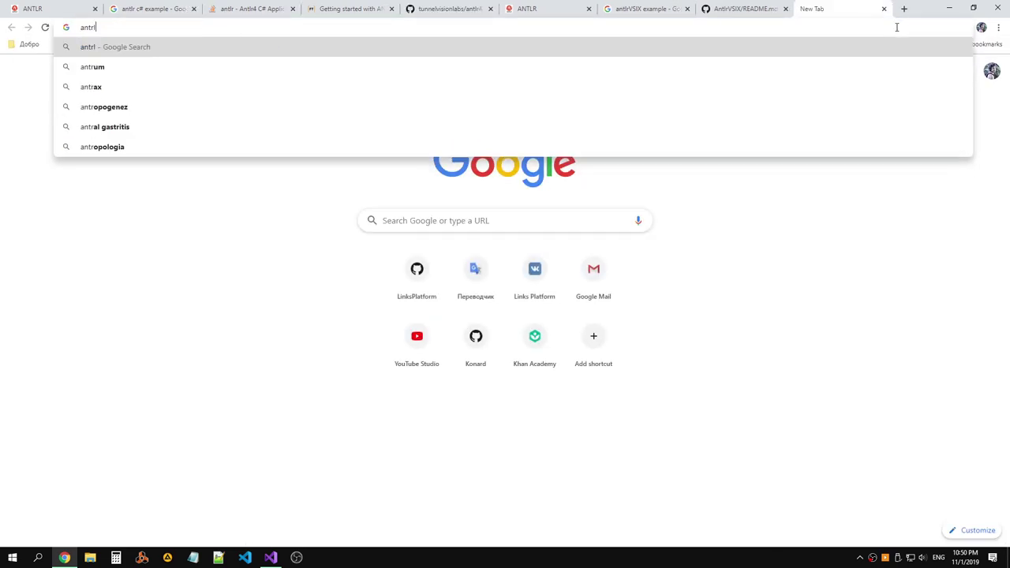
{"action": "type", "text": "lr C#"}
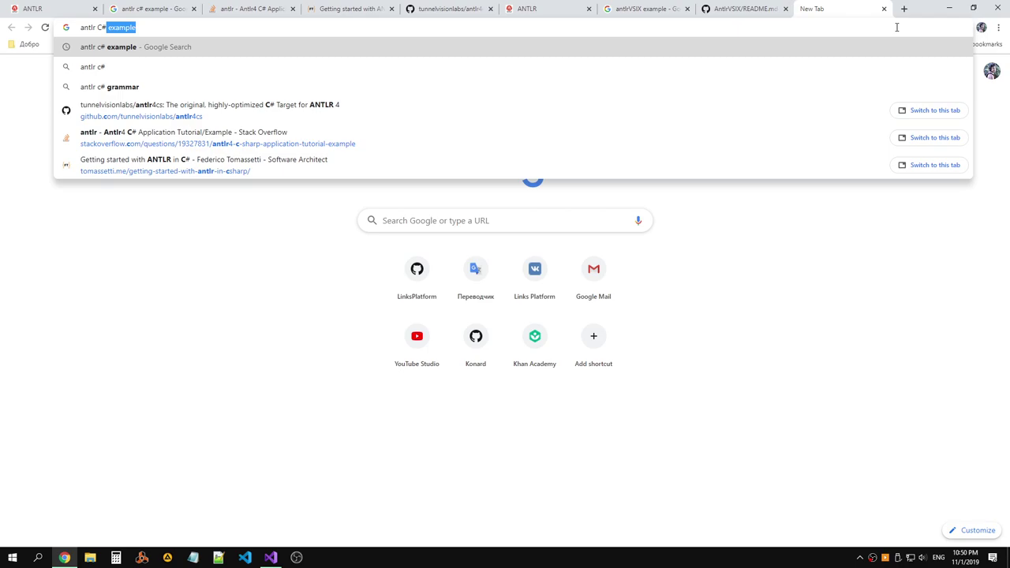
{"action": "key", "text": "BackSpace"}
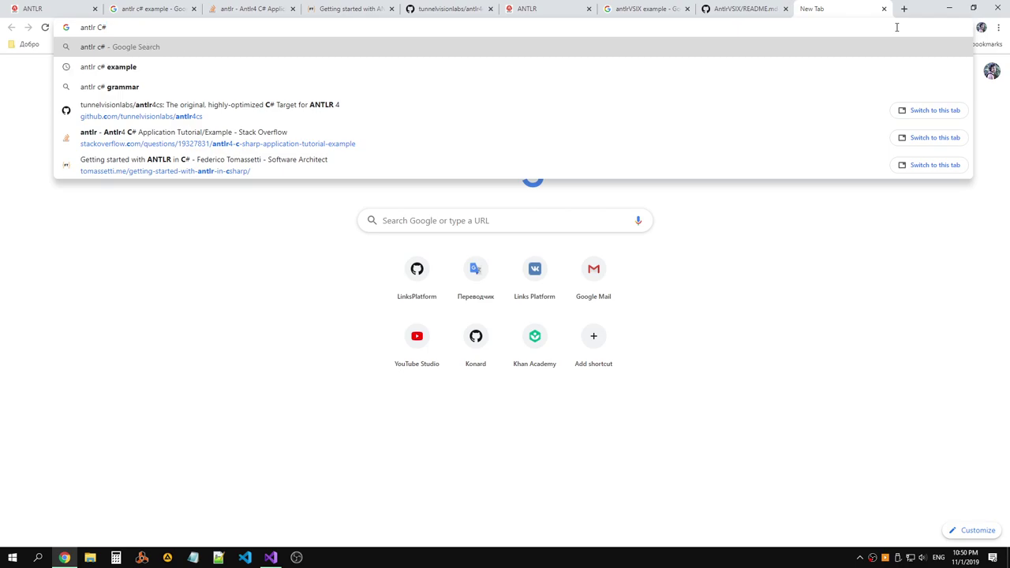
{"action": "key", "text": "Return"}
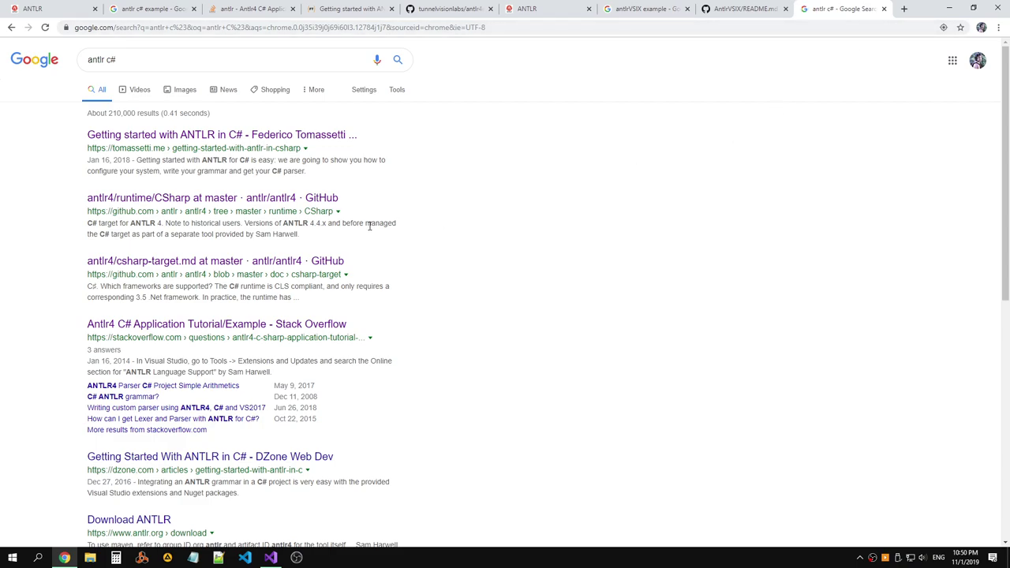
Open the DZone 'Getting Started With ANTLR in C#' result in a new tab and view it.
{"action": "scroll", "coordinate": [405, 213], "scroll_direction": "down", "scroll_amount": 2}
{"action": "scroll", "coordinate": [405, 213], "scroll_direction": "down", "scroll_amount": 1}
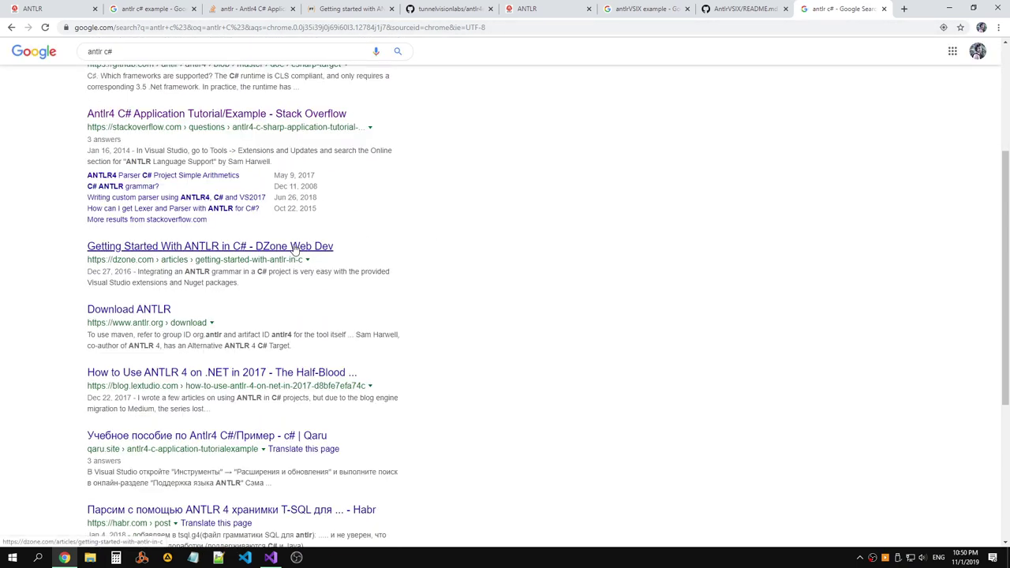
{"action": "right_click", "coordinate": [293, 247]}
{"action": "left_click", "coordinate": [363, 253]}
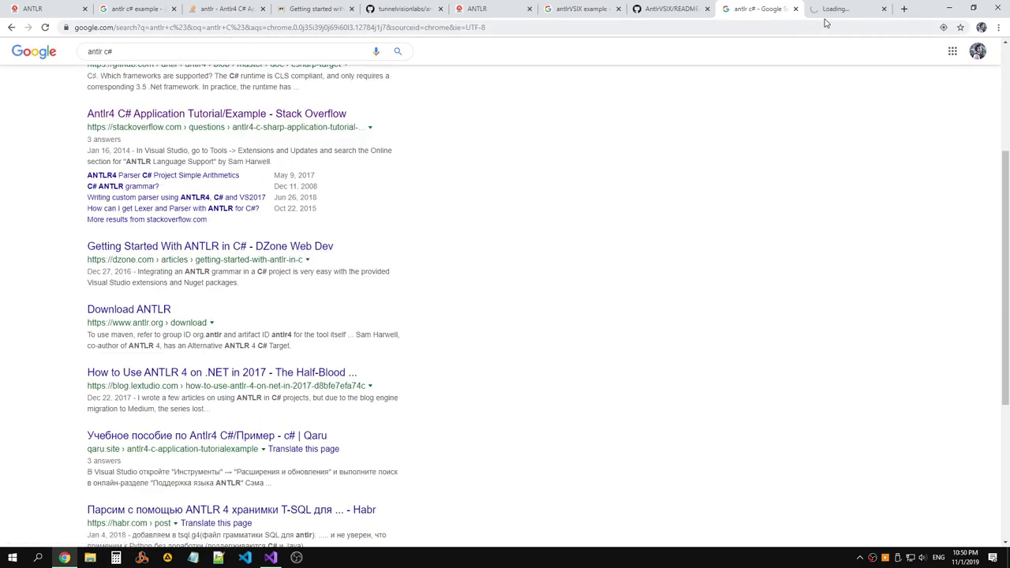
{"action": "key", "text": "ctrl+Tab"}
{"action": "scroll", "coordinate": [557, 135], "scroll_direction": "down", "scroll_amount": 8}
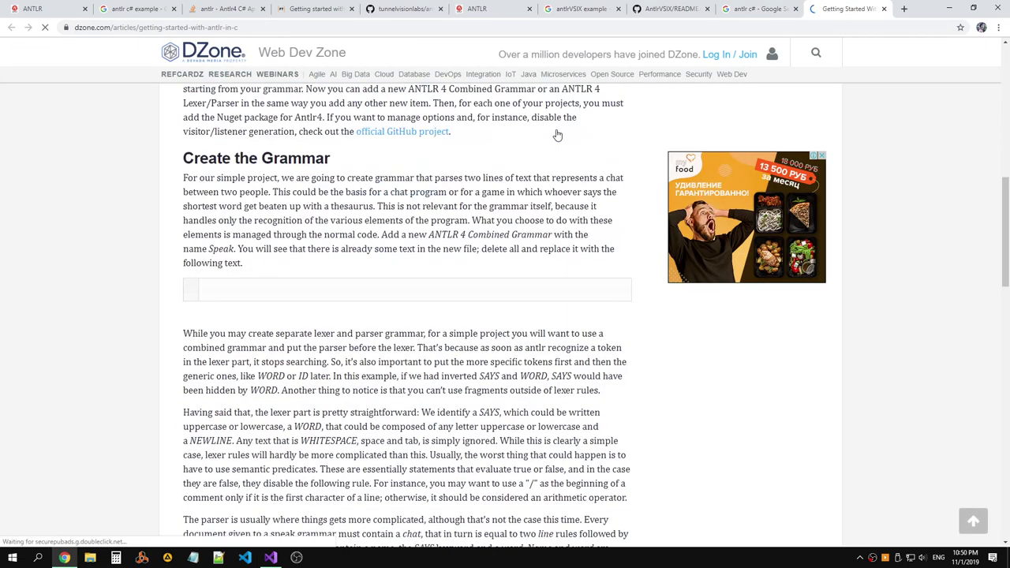
Skim the DZone article's Setup and Create the Grammar sections, then return to the 'antlr c#' results.
{"action": "scroll", "coordinate": [557, 131], "scroll_direction": "down", "scroll_amount": 7}
{"action": "scroll", "coordinate": [557, 133], "scroll_direction": "down", "scroll_amount": 4}
{"action": "scroll", "coordinate": [557, 133], "scroll_direction": "up", "scroll_amount": 4}
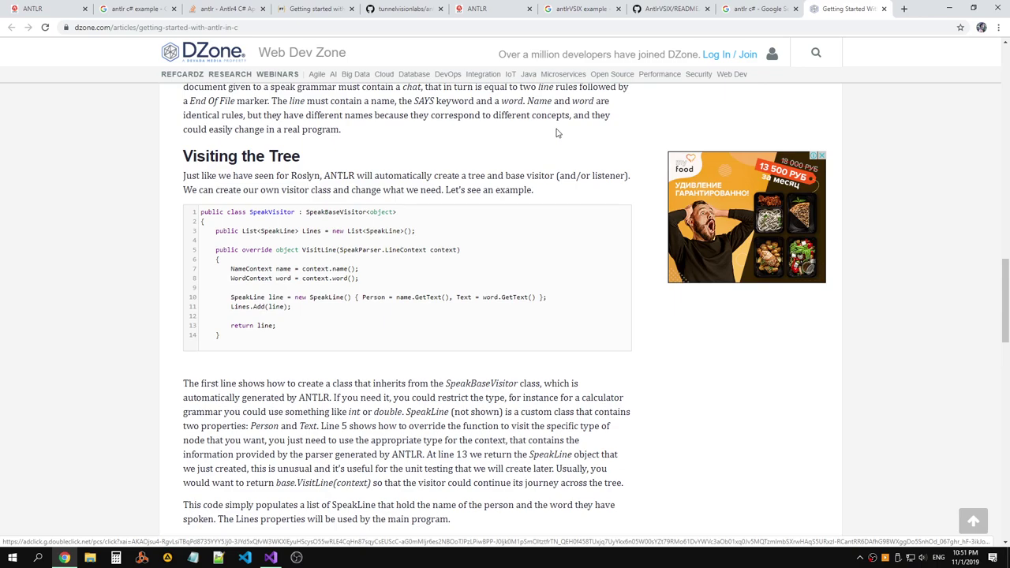
{"action": "scroll", "coordinate": [557, 133], "scroll_direction": "down", "scroll_amount": 6}
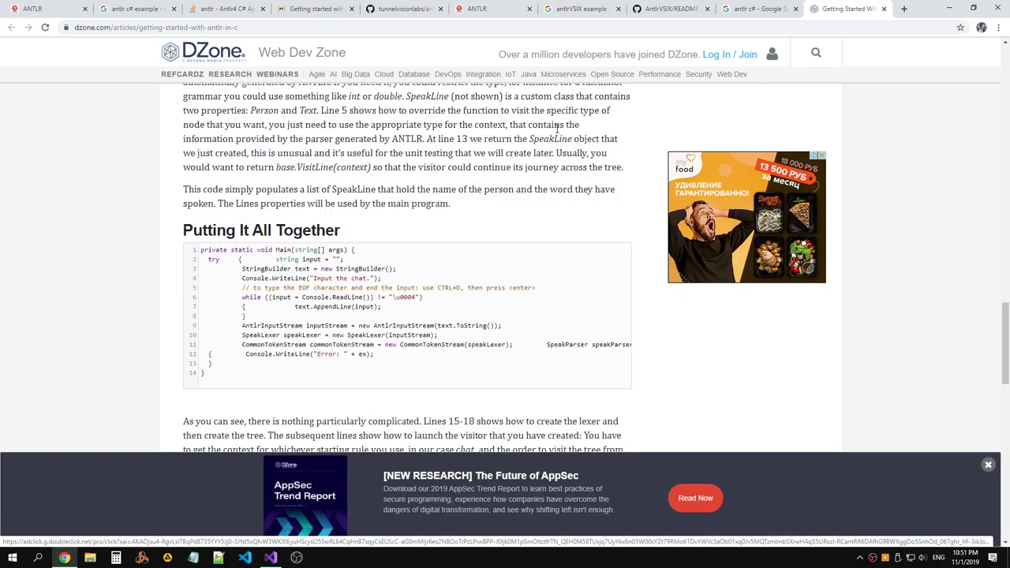
{"action": "scroll", "coordinate": [557, 133], "scroll_direction": "down", "scroll_amount": 17}
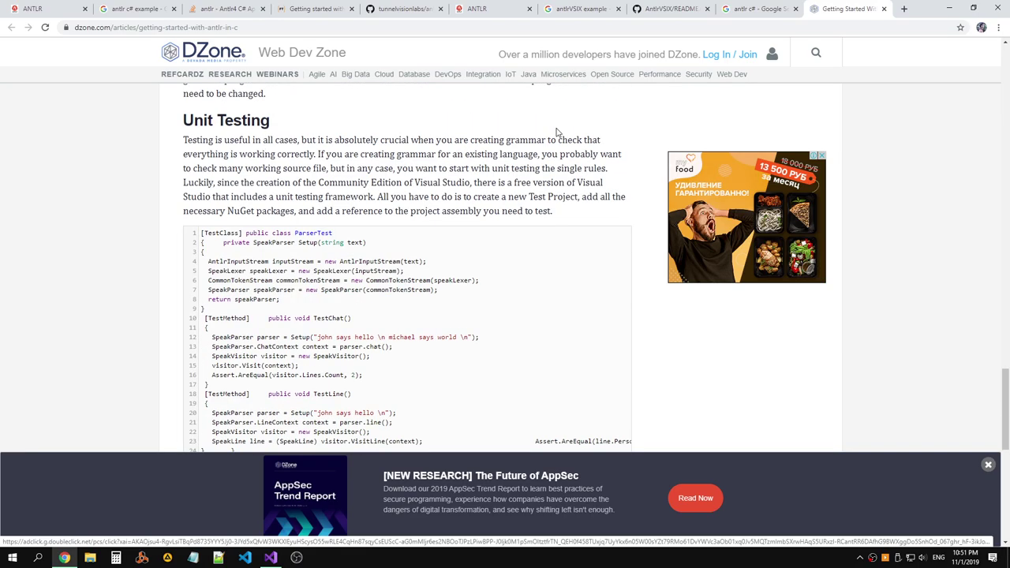
{"action": "scroll", "coordinate": [557, 130], "scroll_direction": "up", "scroll_amount": 4}
{"action": "scroll", "coordinate": [557, 126], "scroll_direction": "up", "scroll_amount": 12}
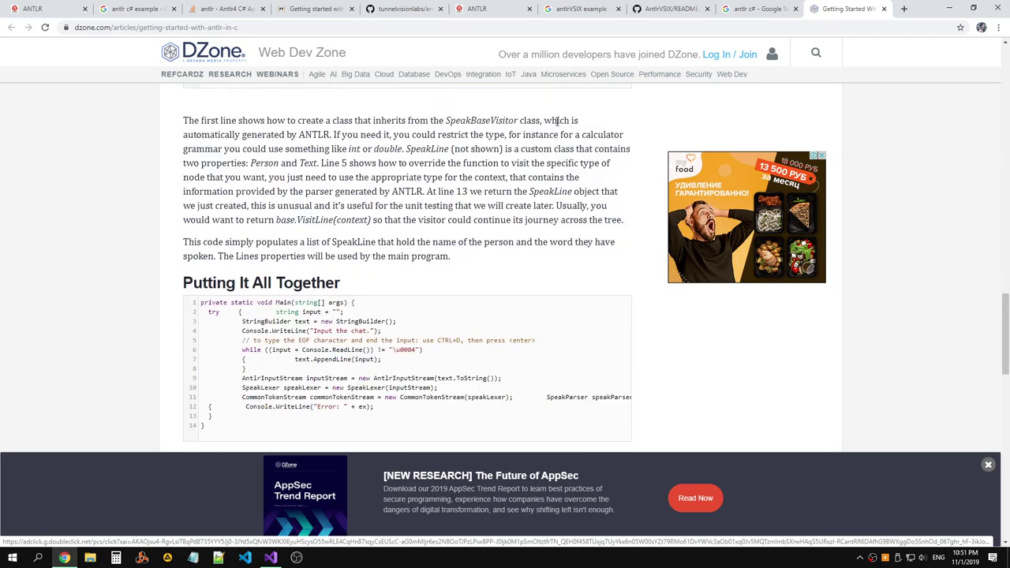
{"action": "scroll", "coordinate": [557, 121], "scroll_direction": "up", "scroll_amount": 15}
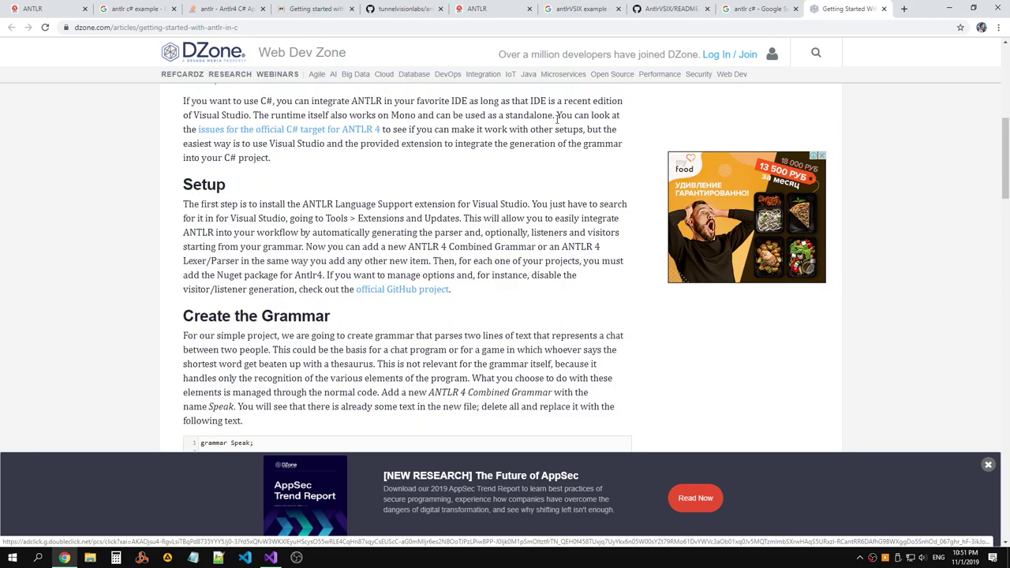
{"action": "scroll", "coordinate": [557, 120], "scroll_direction": "down", "scroll_amount": 1}
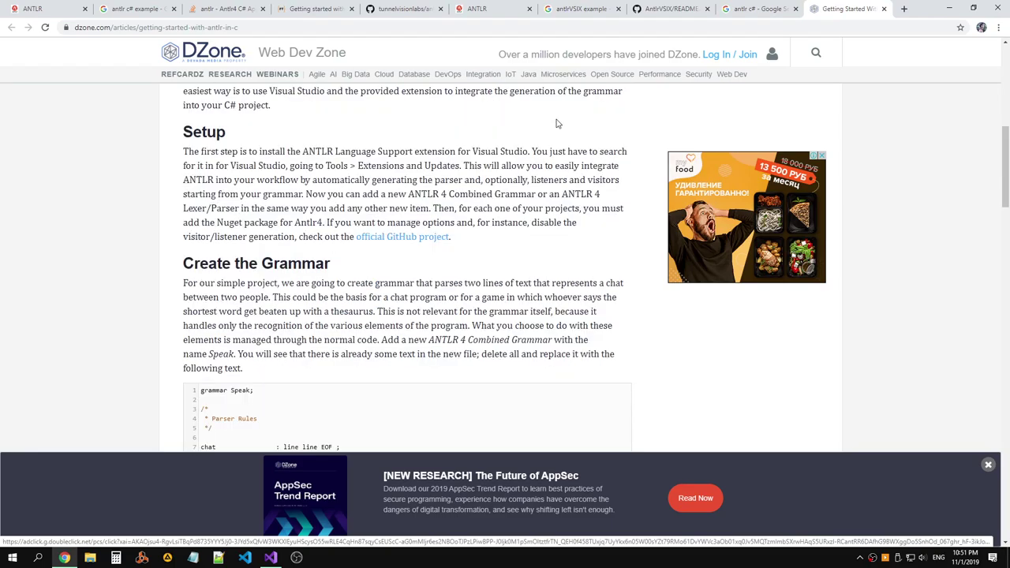
{"action": "scroll", "coordinate": [557, 123], "scroll_direction": "up", "scroll_amount": 5}
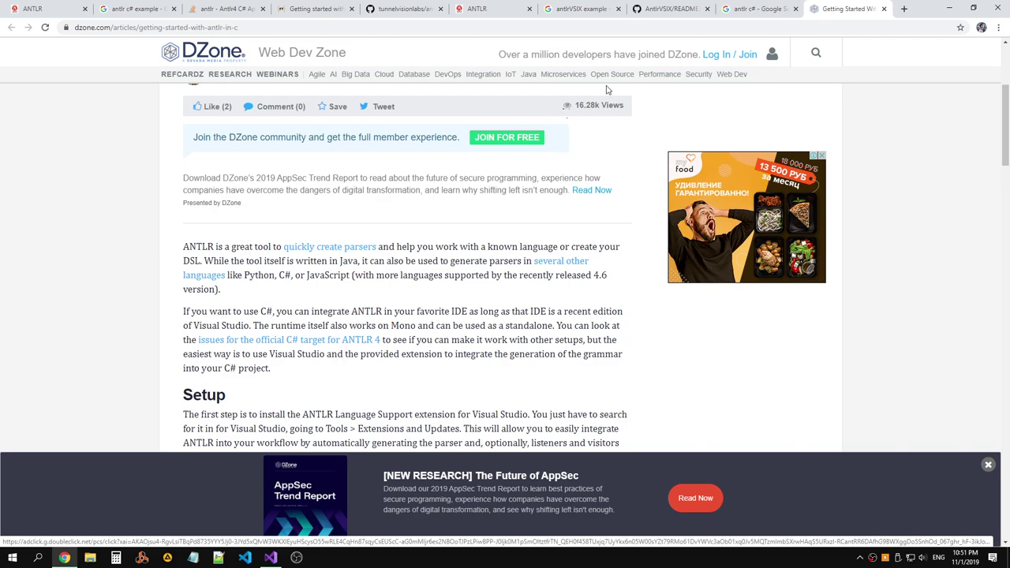
{"action": "left_click", "coordinate": [779, 9]}
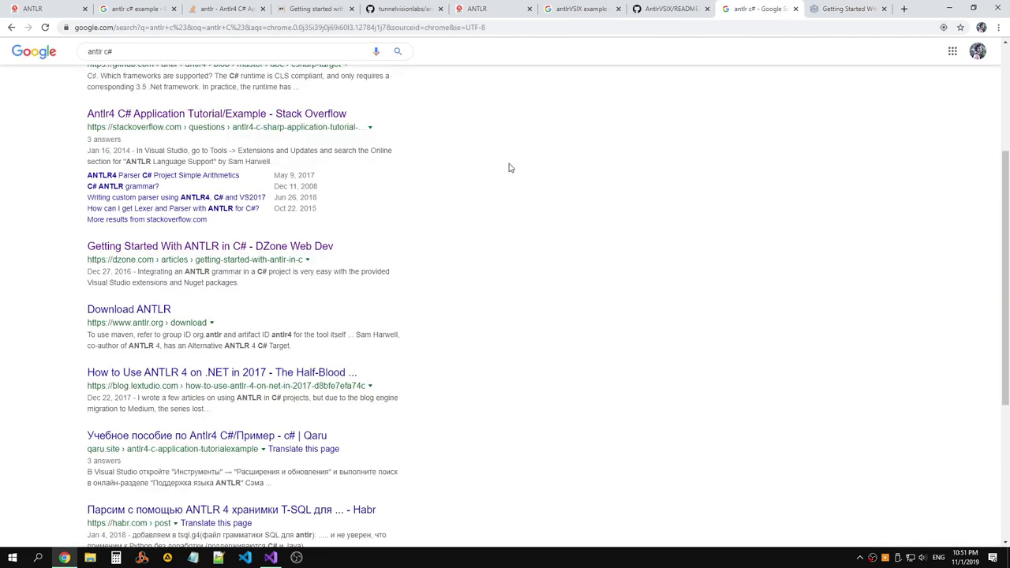
Open the 'C# ANTLR grammar?' question, glance at its linked ANTLR Grammar List page, then close it.
{"action": "scroll", "coordinate": [489, 183], "scroll_direction": "down", "scroll_amount": 3}
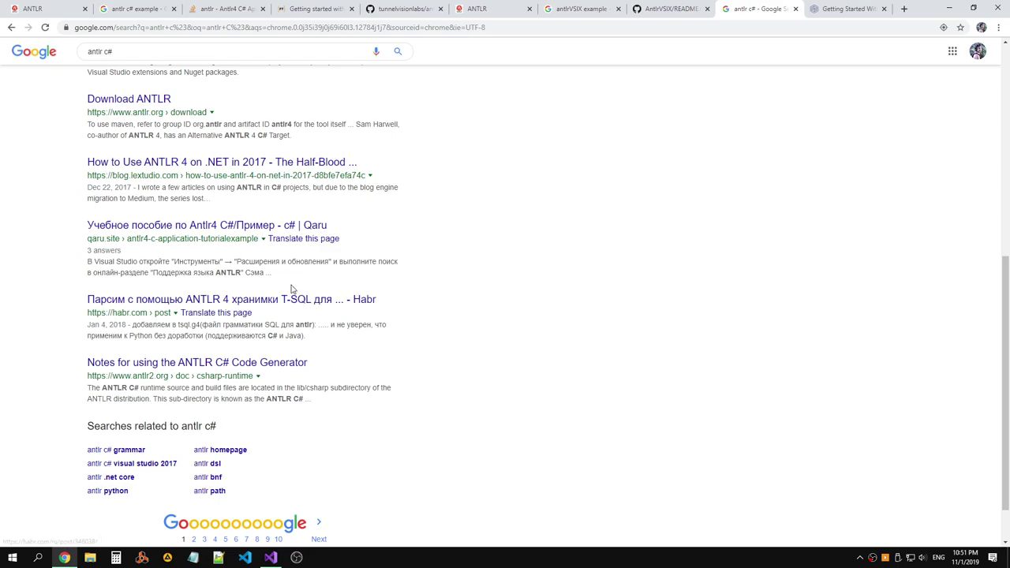
{"action": "scroll", "coordinate": [274, 228], "scroll_direction": "up", "scroll_amount": 3}
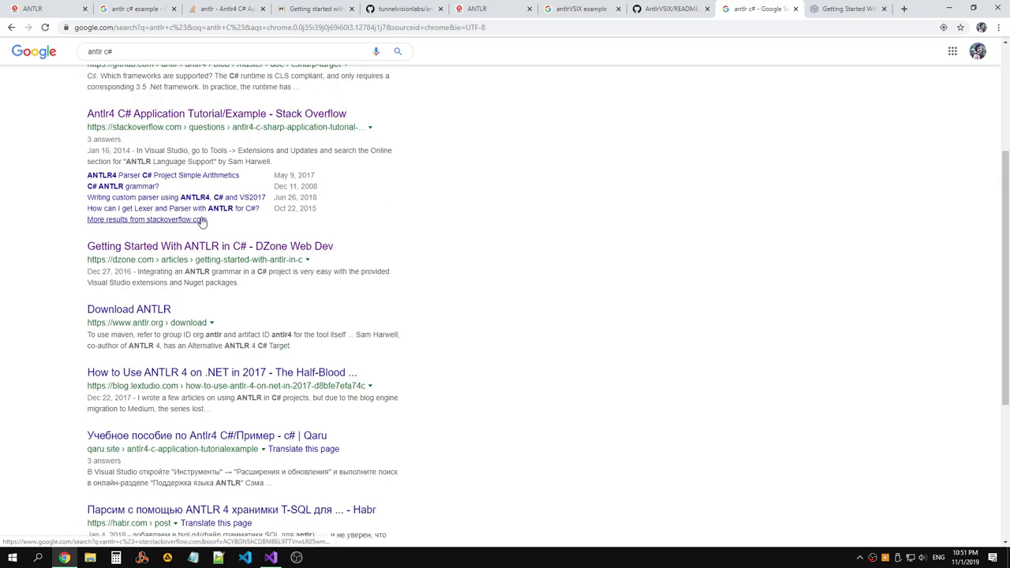
{"action": "middle_click", "coordinate": [141, 187]}
{"action": "left_click", "coordinate": [853, 9]}
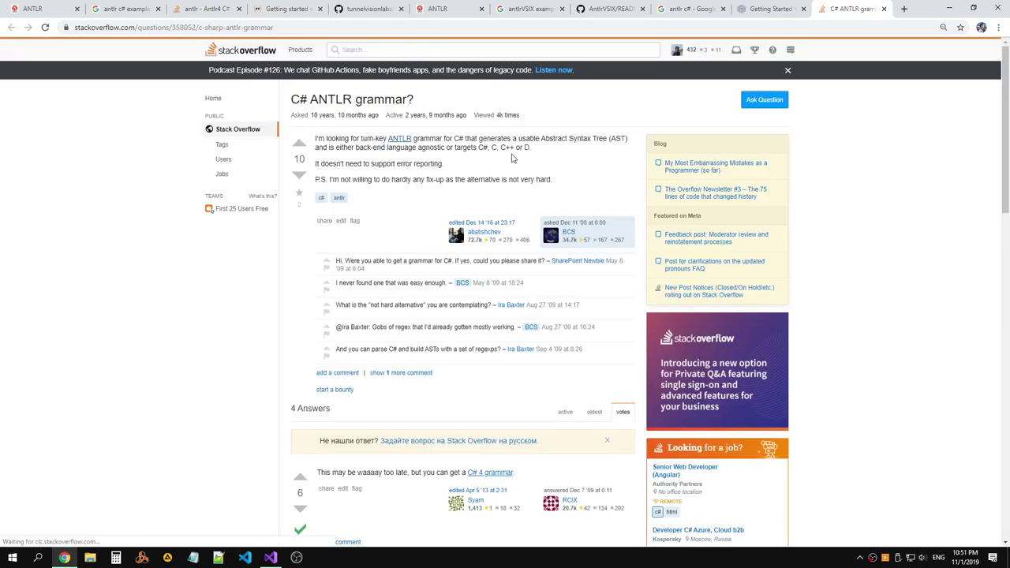
{"action": "scroll", "coordinate": [536, 154], "scroll_direction": "down", "scroll_amount": 1}
{"action": "scroll", "coordinate": [536, 154], "scroll_direction": "down", "scroll_amount": 1}
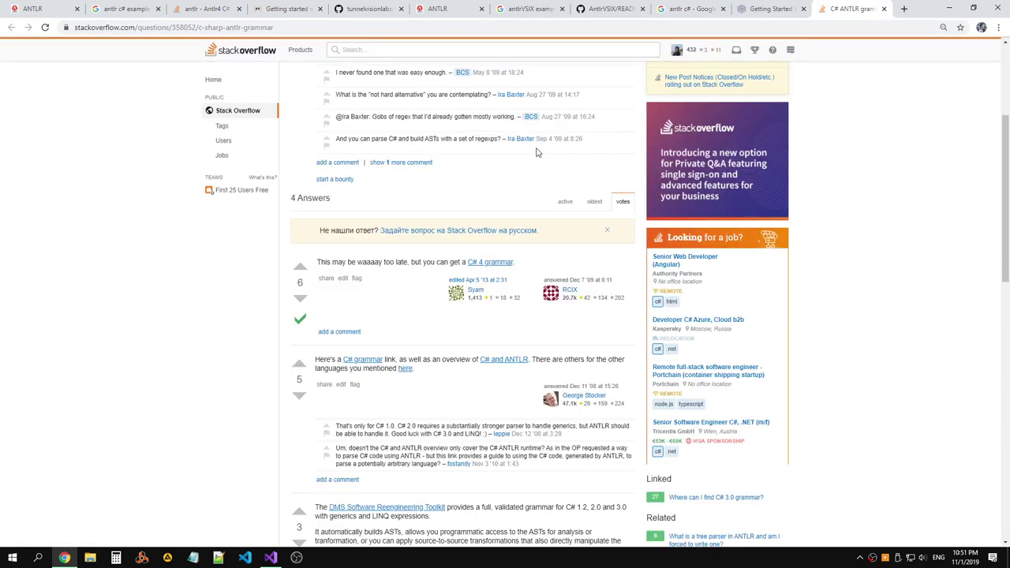
{"action": "right_click", "coordinate": [497, 263]}
{"action": "left_click", "coordinate": [524, 269]}
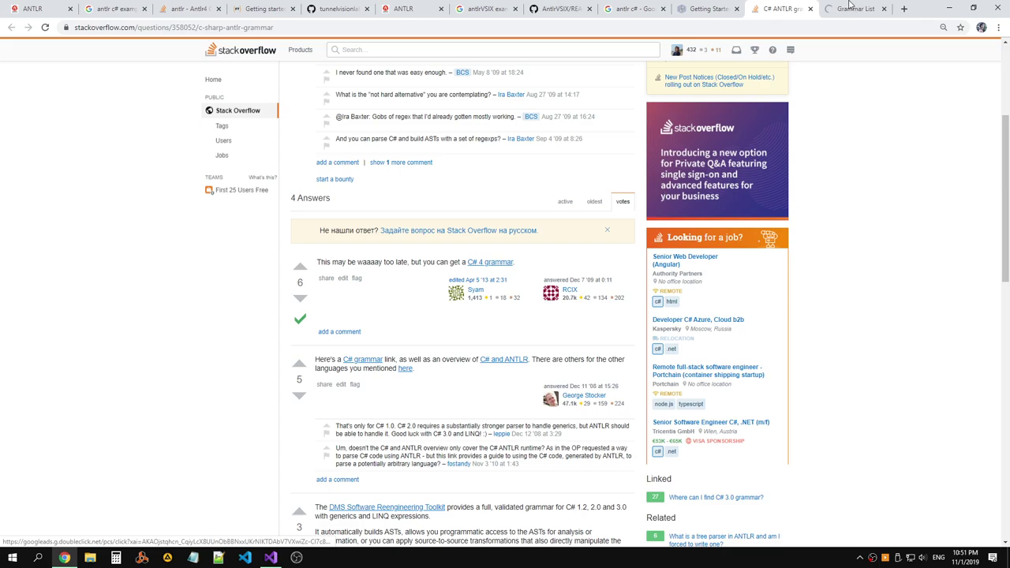
{"action": "left_click", "coordinate": [851, 8]}
{"action": "scroll", "coordinate": [629, 109], "scroll_direction": "down", "scroll_amount": 2}
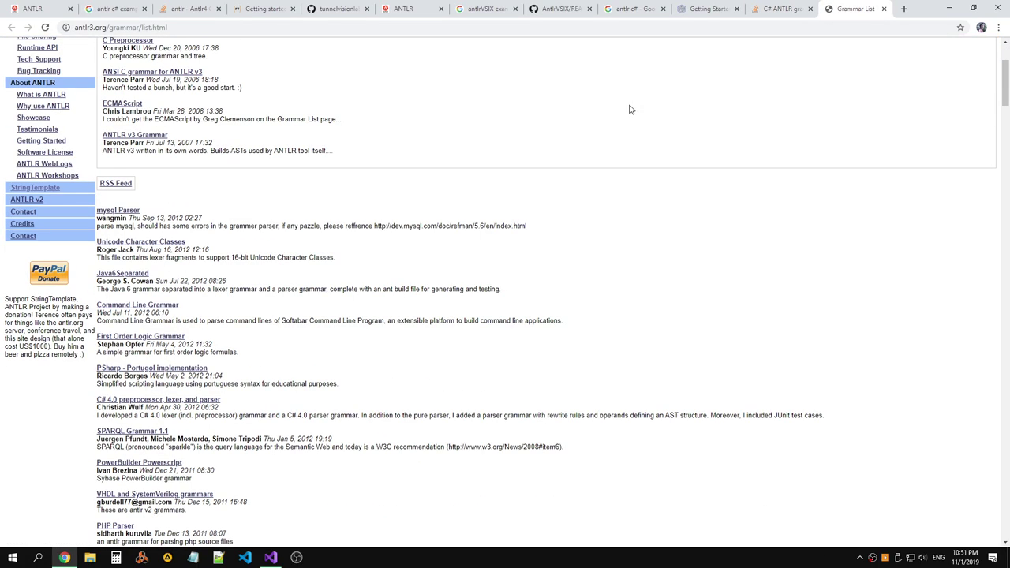
{"action": "scroll", "coordinate": [630, 109], "scroll_direction": "up", "scroll_amount": 2}
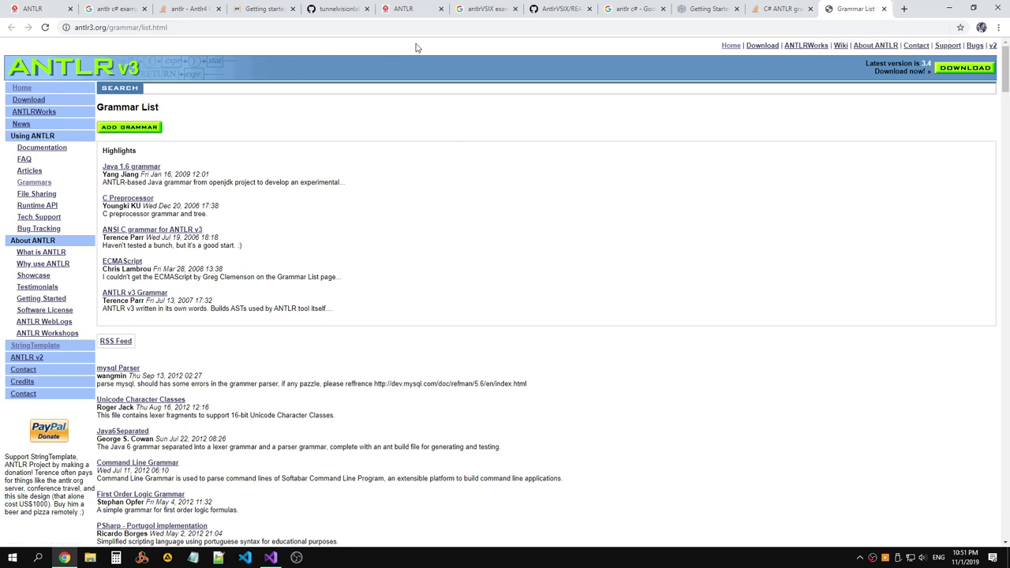
{"action": "left_click", "coordinate": [883, 9]}
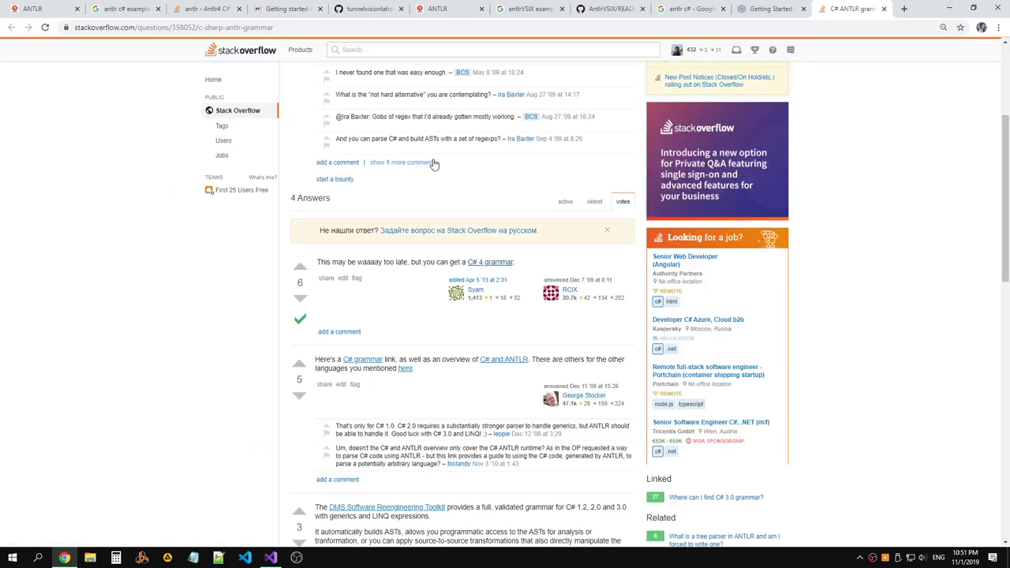
Open and read the 'ANTLR C# Overview - Part 1' article down to its Parser class.
{"action": "left_click", "coordinate": [507, 361], "text": "ctrl"}
{"action": "left_click", "coordinate": [856, 8]}
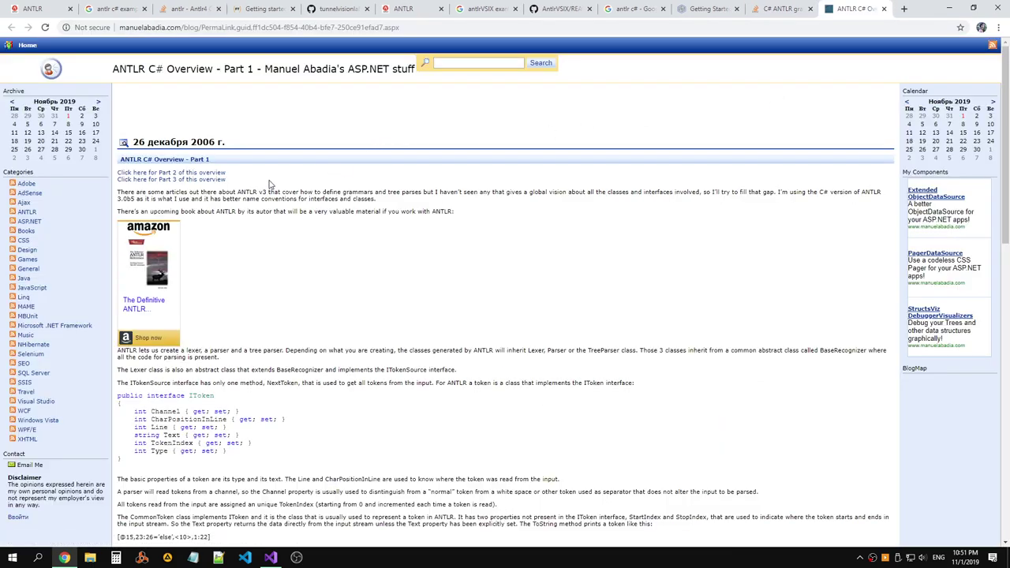
{"action": "scroll", "coordinate": [285, 202], "scroll_direction": "down", "scroll_amount": 10}
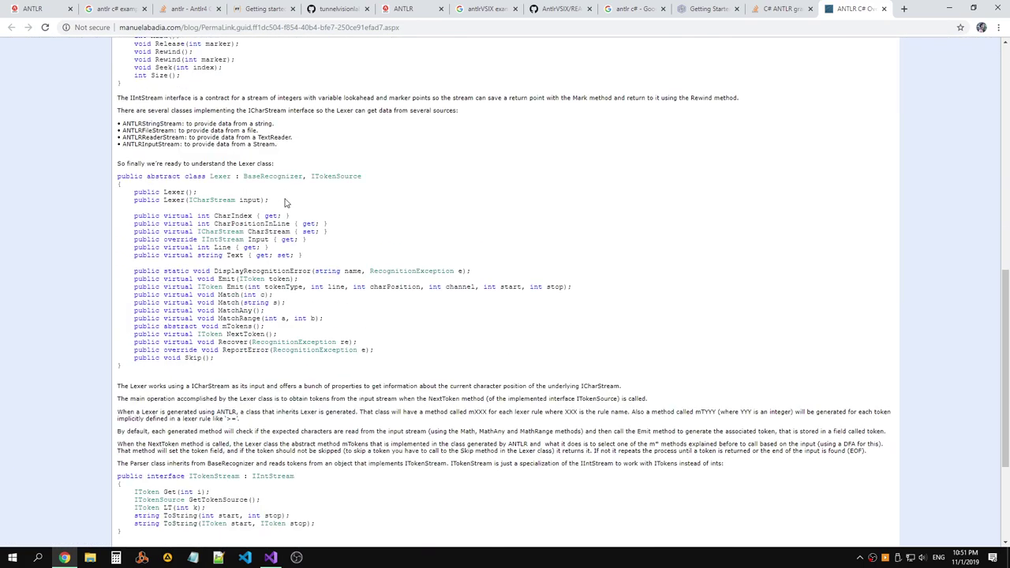
{"action": "scroll", "coordinate": [286, 202], "scroll_direction": "down", "scroll_amount": 1}
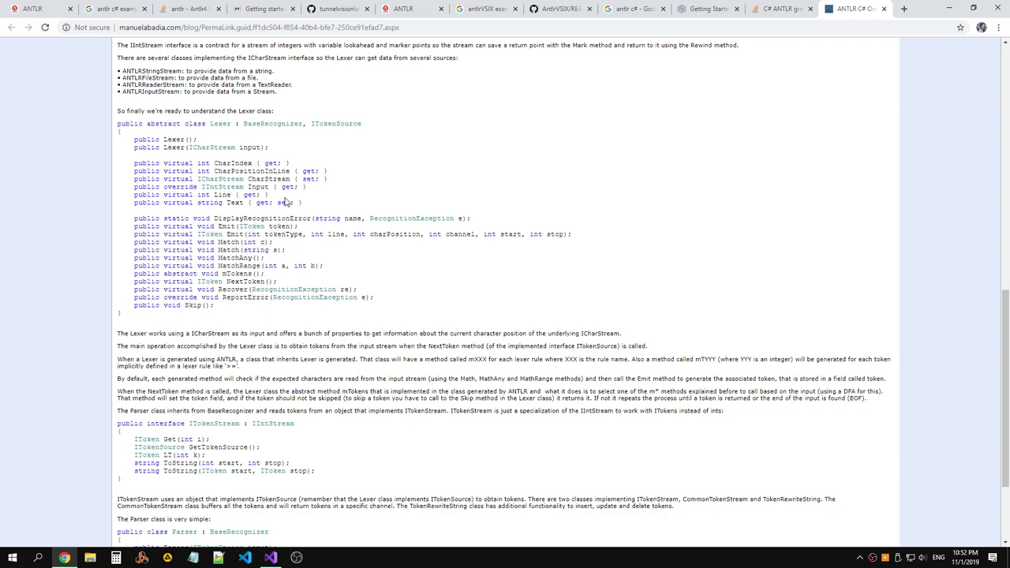
{"action": "scroll", "coordinate": [285, 202], "scroll_direction": "down", "scroll_amount": 3}
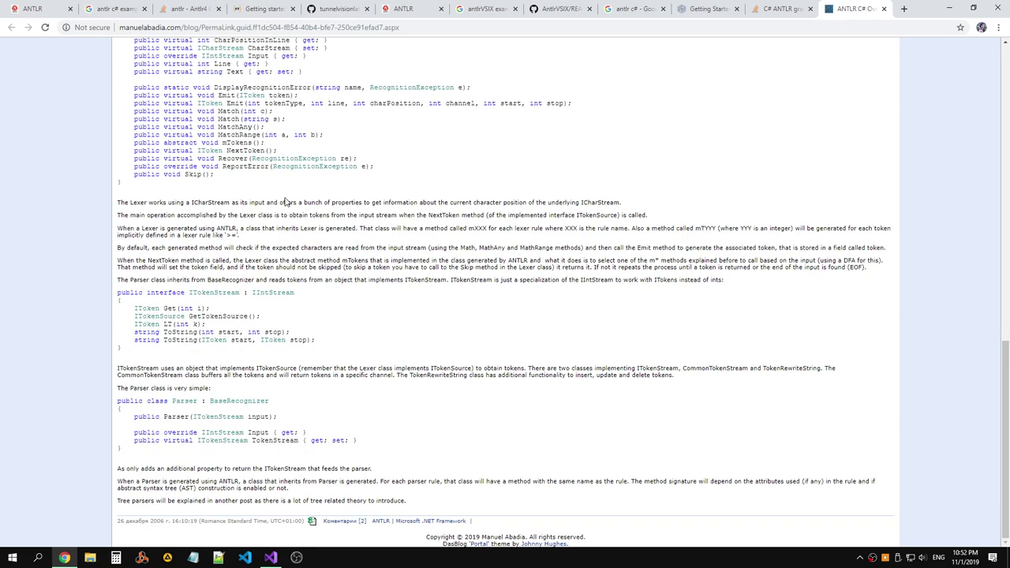
{"action": "scroll", "coordinate": [331, 163], "scroll_direction": "up", "scroll_amount": 20}
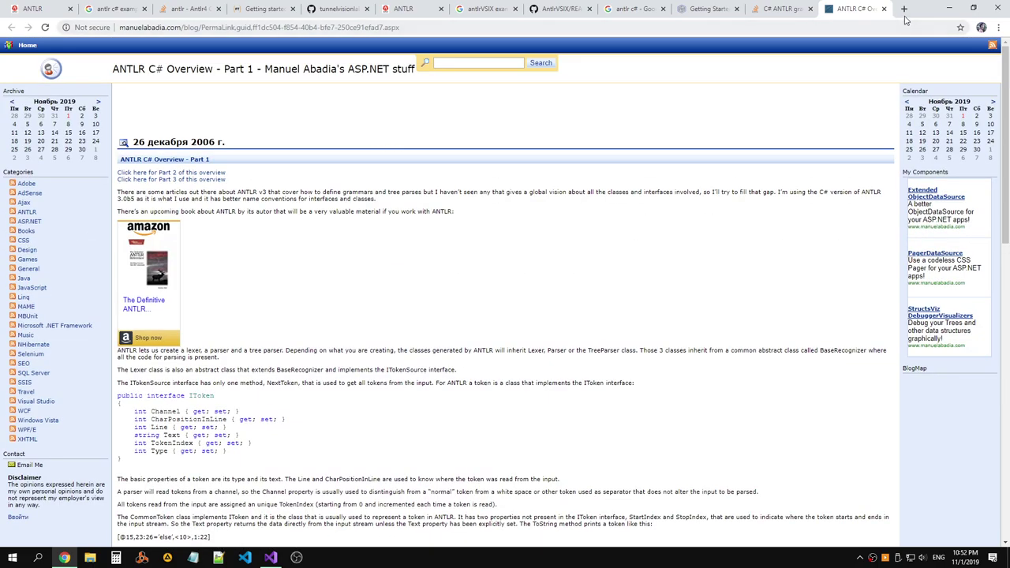
{"action": "left_click", "coordinate": [904, 11]}
Go to github.com and search for 'ANTLR'.
{"action": "type", "text": "git"}
{"action": "key", "text": "Return"}
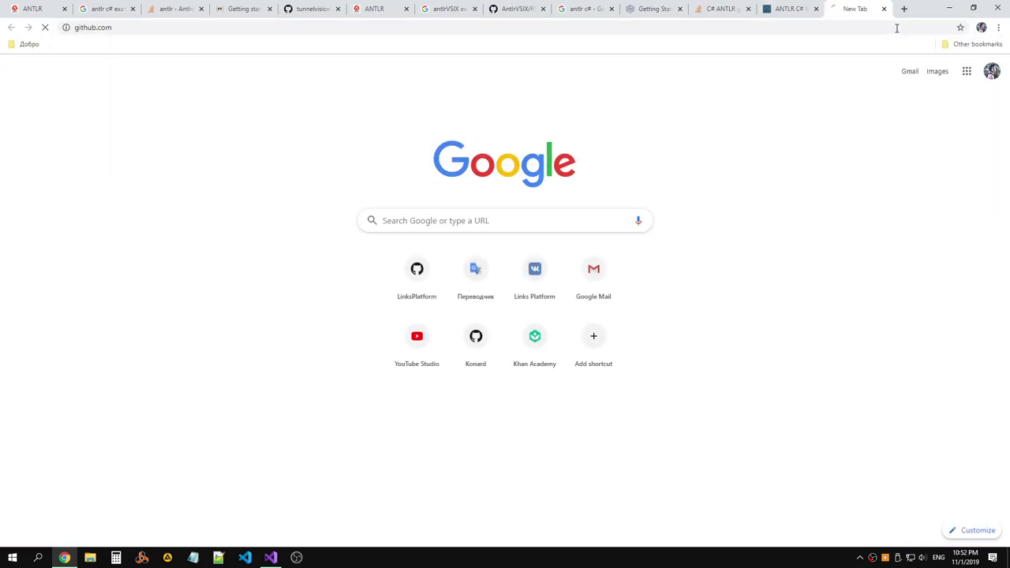
{"action": "left_click", "coordinate": [115, 56]}
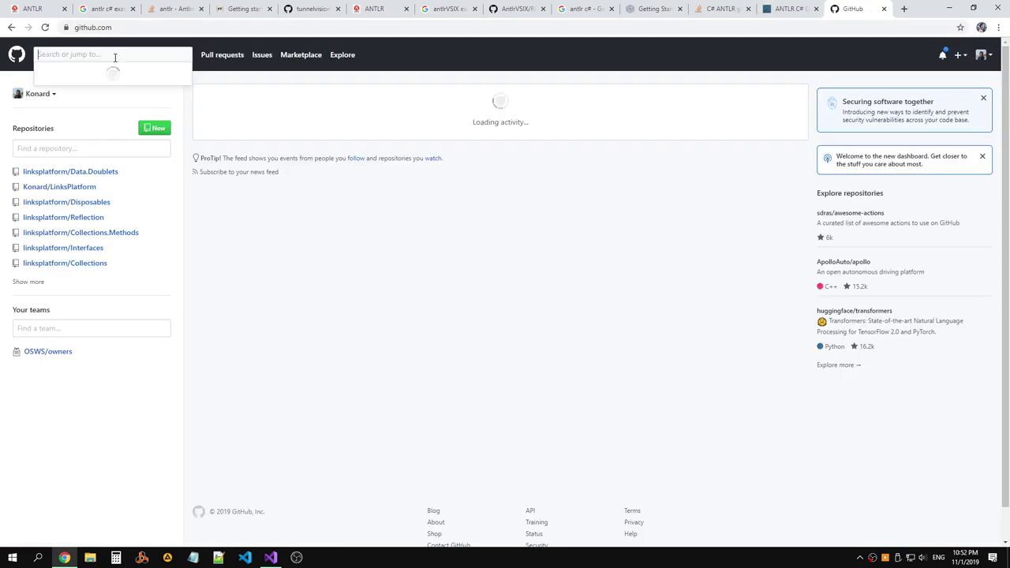
{"action": "type", "text": "ANTLR"}
{"action": "key", "text": "Return"}
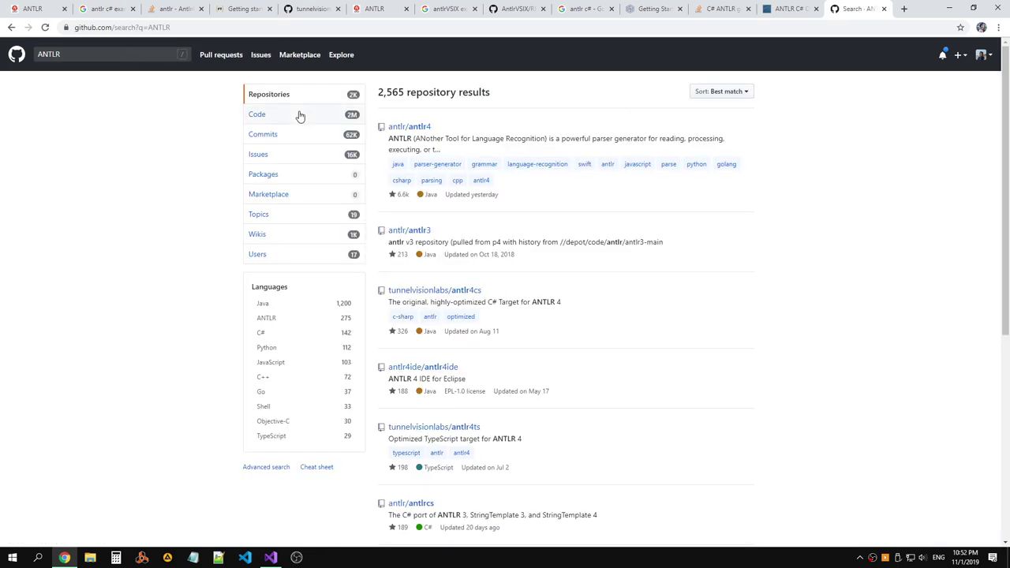
Filter the ANTLR search to code results in C# (85,416 results).
{"action": "left_click", "coordinate": [324, 117]}
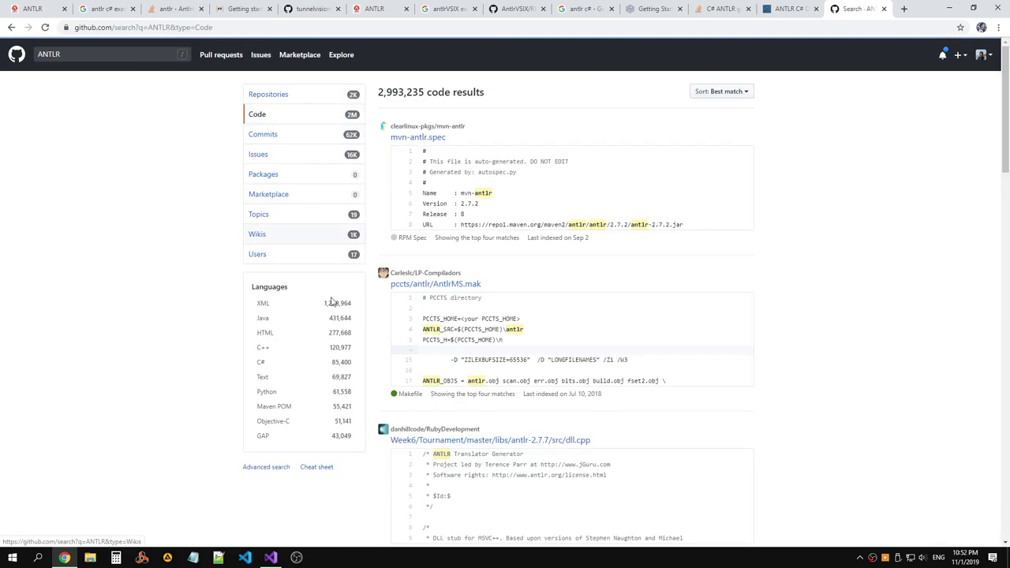
{"action": "left_click", "coordinate": [290, 367]}
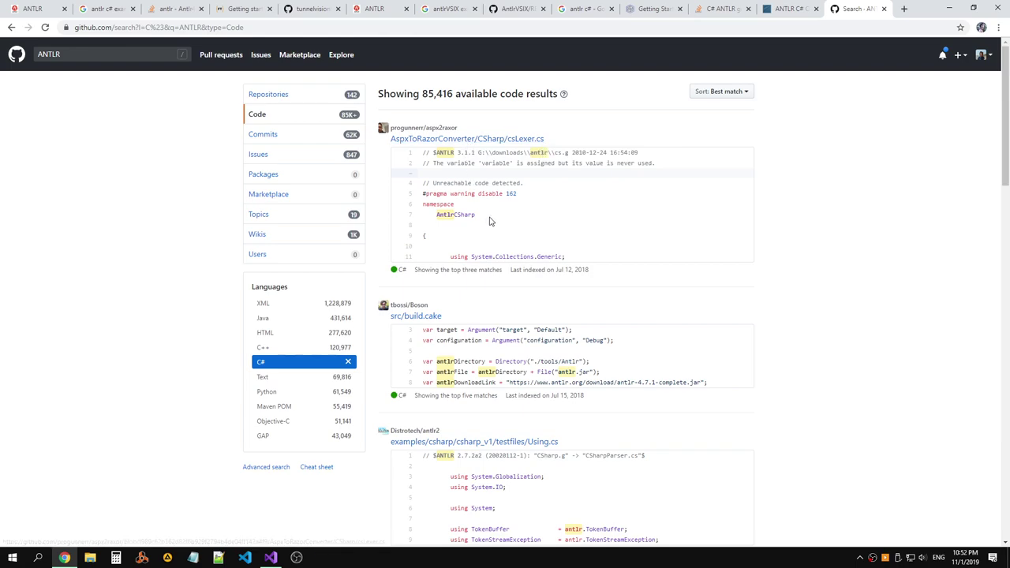
{"action": "scroll", "coordinate": [515, 221], "scroll_direction": "down", "scroll_amount": 2}
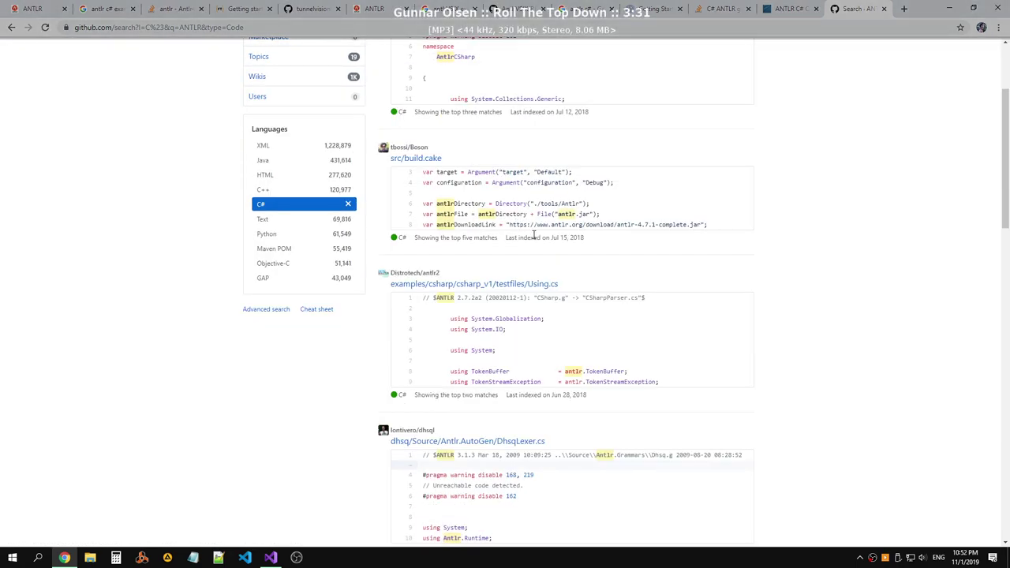
Look at the antlr2 Using.cs example and its testfiles folder, then return to the results.
{"action": "middle_click", "coordinate": [490, 285]}
{"action": "left_click", "coordinate": [862, 10]}
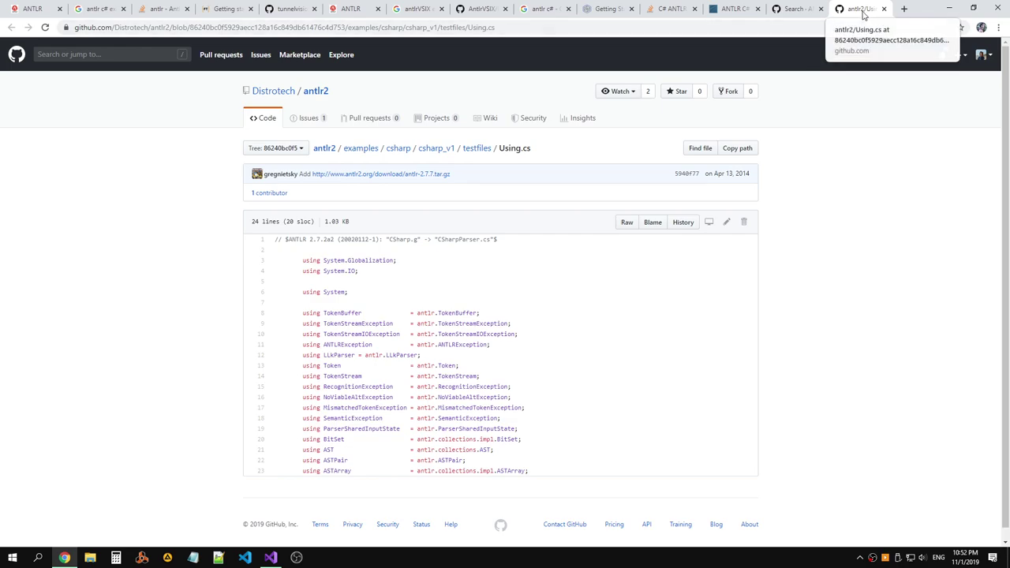
{"action": "left_click", "coordinate": [477, 150]}
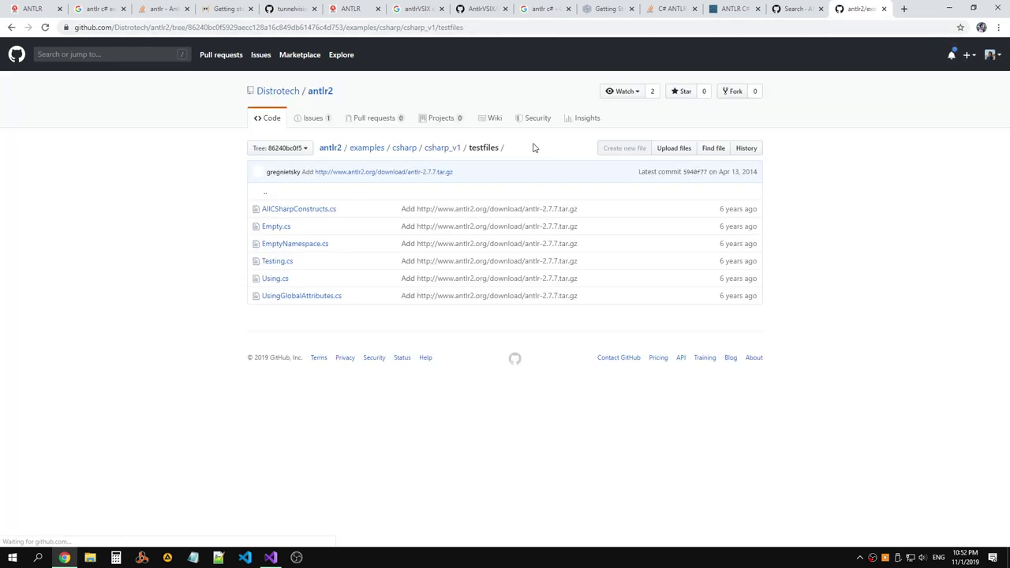
{"action": "key", "text": "alt+Left"}
{"action": "scroll", "coordinate": [585, 174], "scroll_direction": "down", "scroll_amount": 3}
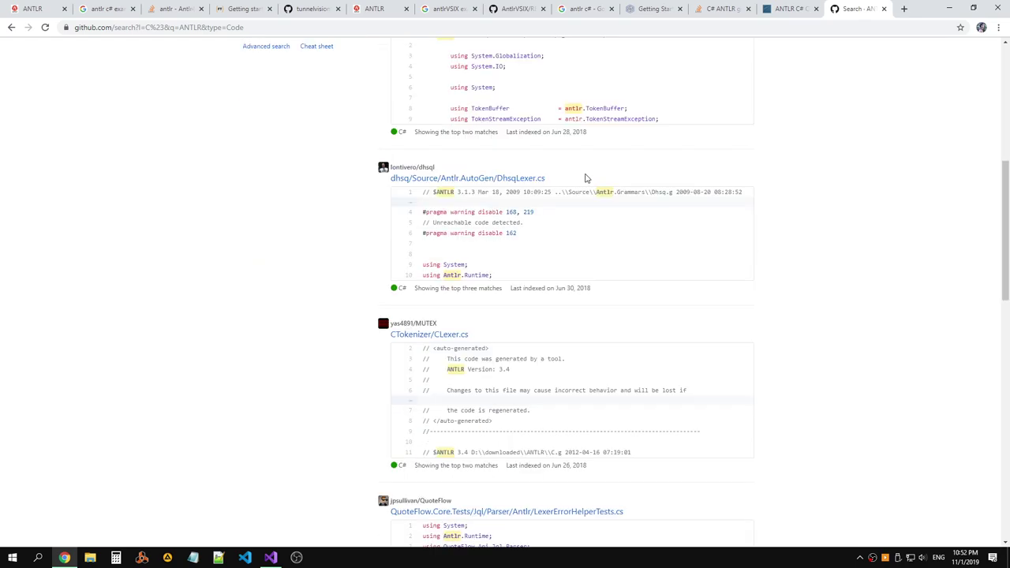
{"action": "scroll", "coordinate": [585, 179], "scroll_direction": "down", "scroll_amount": 3}
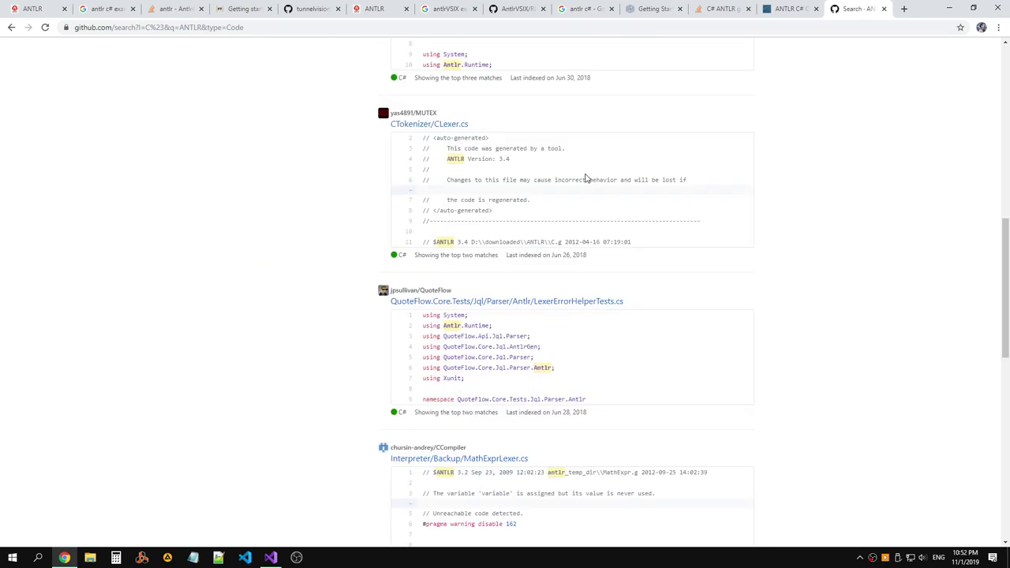
{"action": "scroll", "coordinate": [586, 179], "scroll_direction": "down", "scroll_amount": 2}
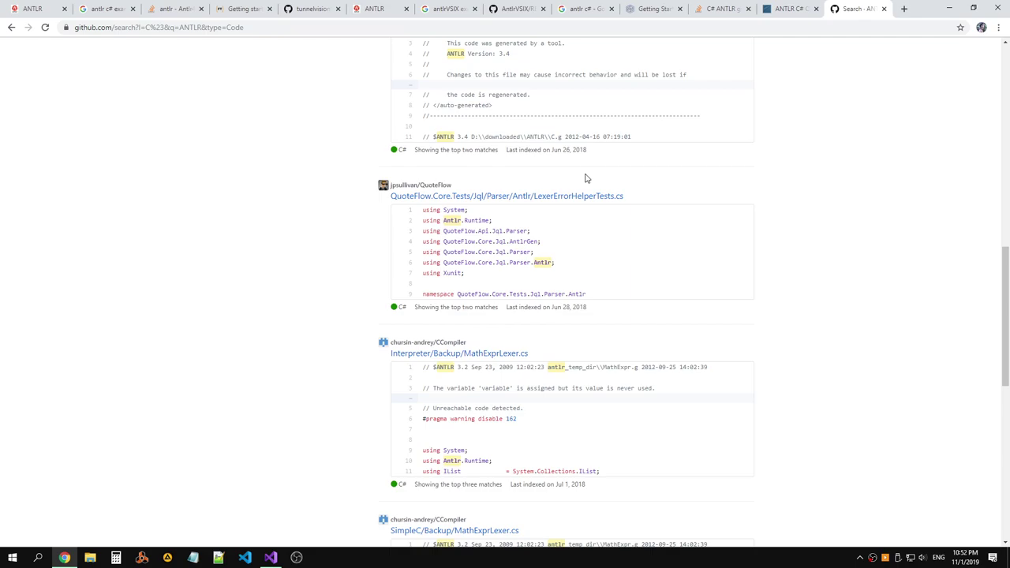
Go to nuget.org in a new tab and search packages for 'antlr'.
{"action": "left_click", "coordinate": [904, 9]}
{"action": "type", "text": "ant"}
{"action": "key", "text": "BackSpace"}
{"action": "key", "text": "BackSpace"}
{"action": "key", "text": "BackSpace"}
{"action": "key", "text": "BackSpace"}
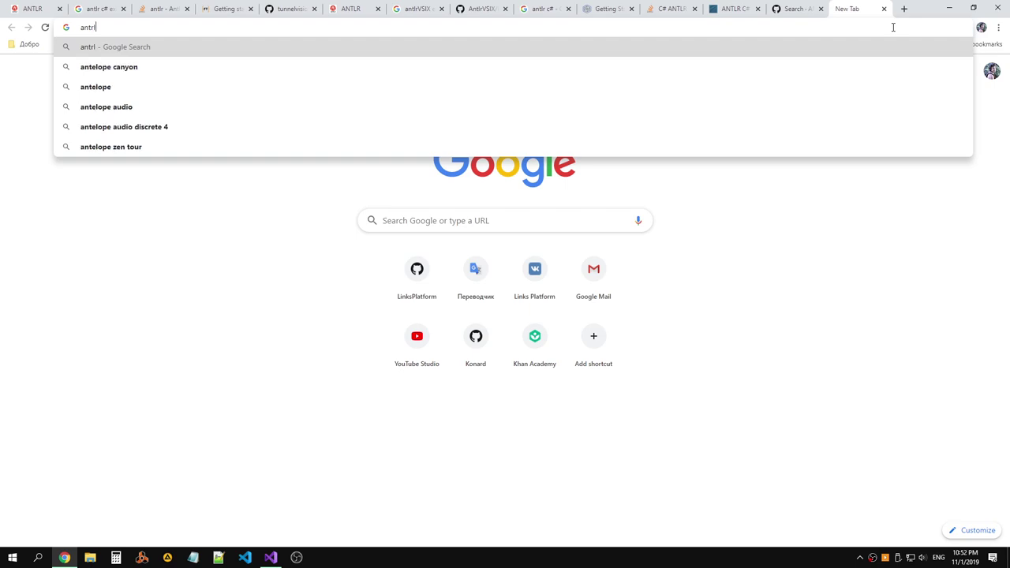
{"action": "type", "text": "n"}
{"action": "key", "text": "Return"}
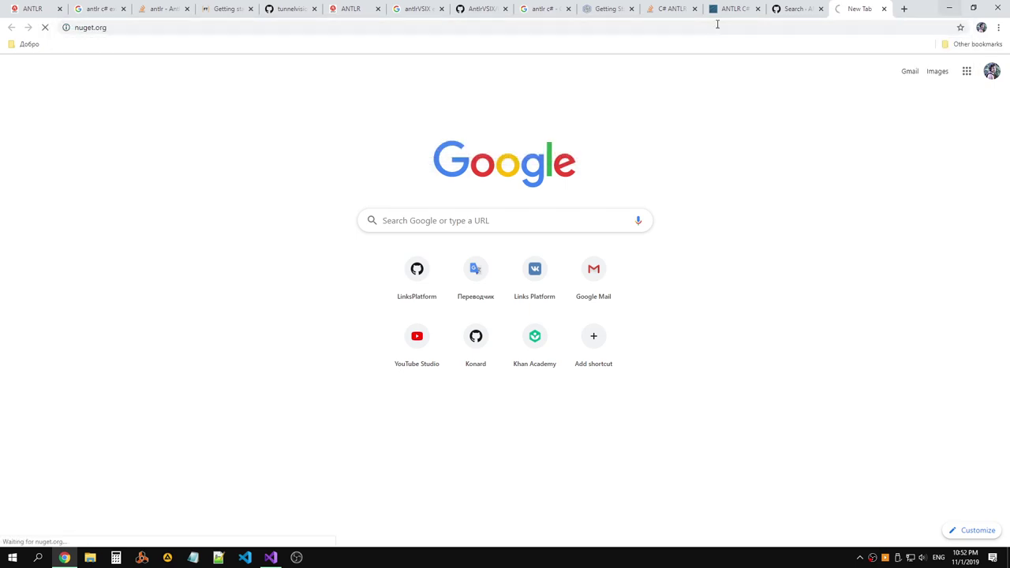
{"action": "type", "text": "an"}
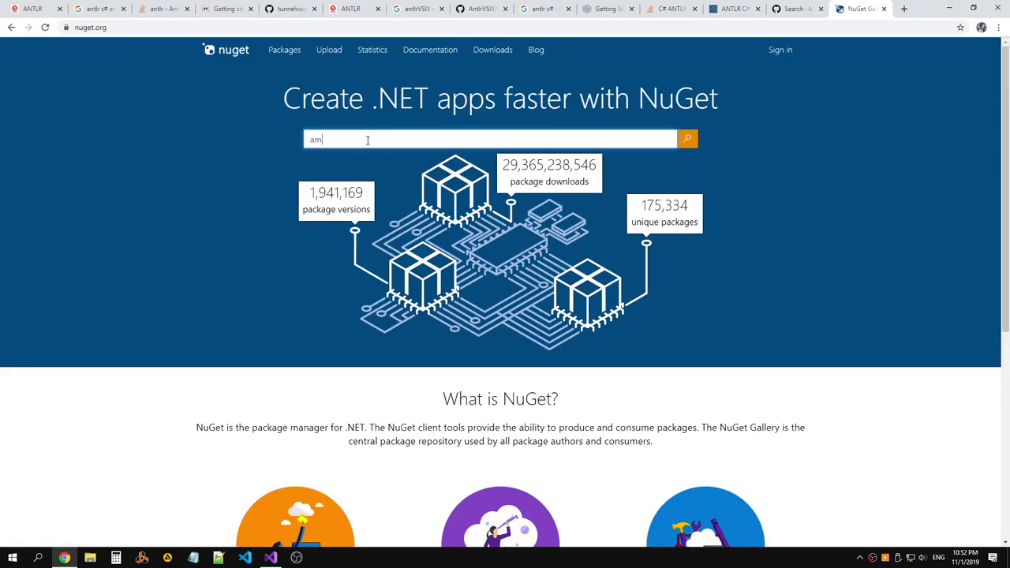
{"action": "type", "text": "ntlr"}
{"action": "key", "text": "Return"}
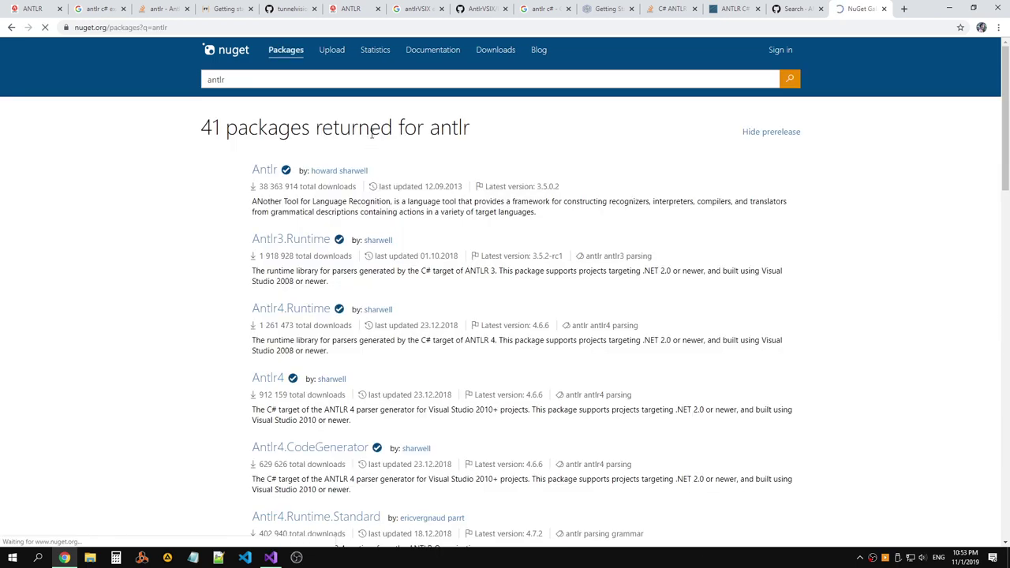
Open the Antlr package page, check its Dependencies, then close it.
{"action": "middle_click", "coordinate": [265, 170]}
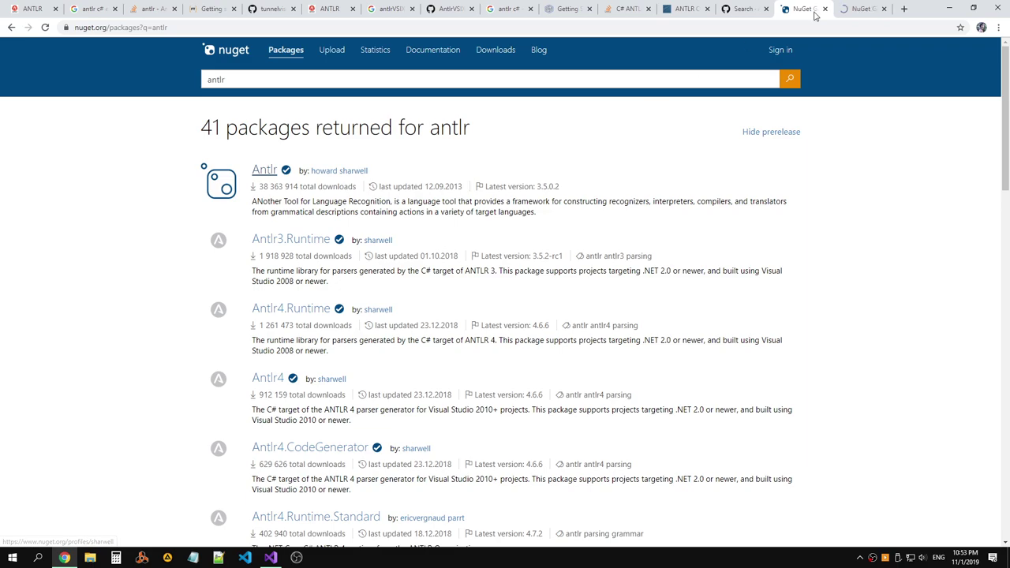
{"action": "left_click", "coordinate": [864, 10]}
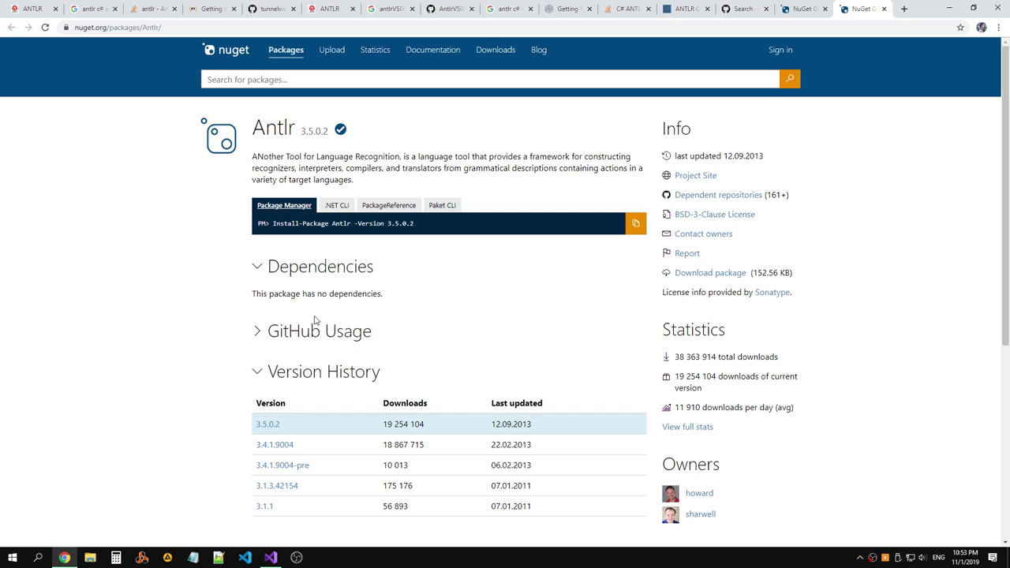
{"action": "left_click", "coordinate": [315, 268]}
{"action": "left_click", "coordinate": [359, 272]}
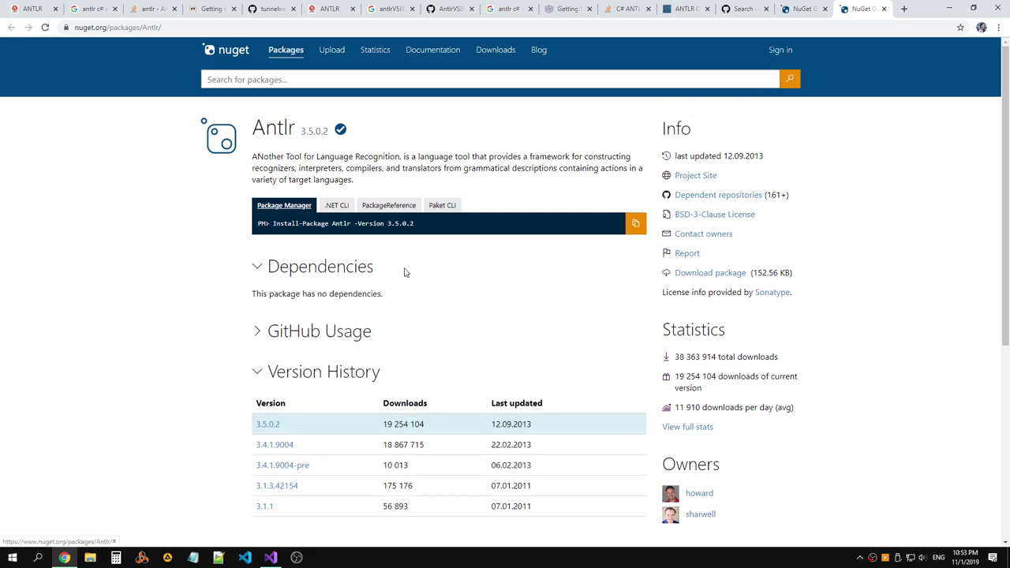
{"action": "left_click", "coordinate": [884, 9]}
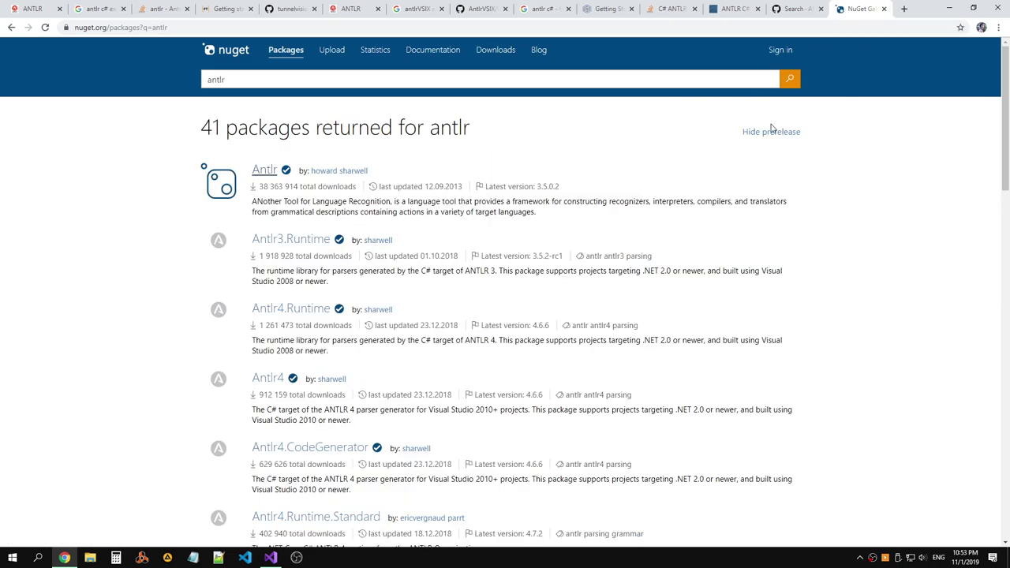
Open the Antlr3.Runtime package page and copy its name 'Antlr3.Runtime'.
{"action": "middle_click", "coordinate": [317, 247]}
{"action": "left_click", "coordinate": [860, 9]}
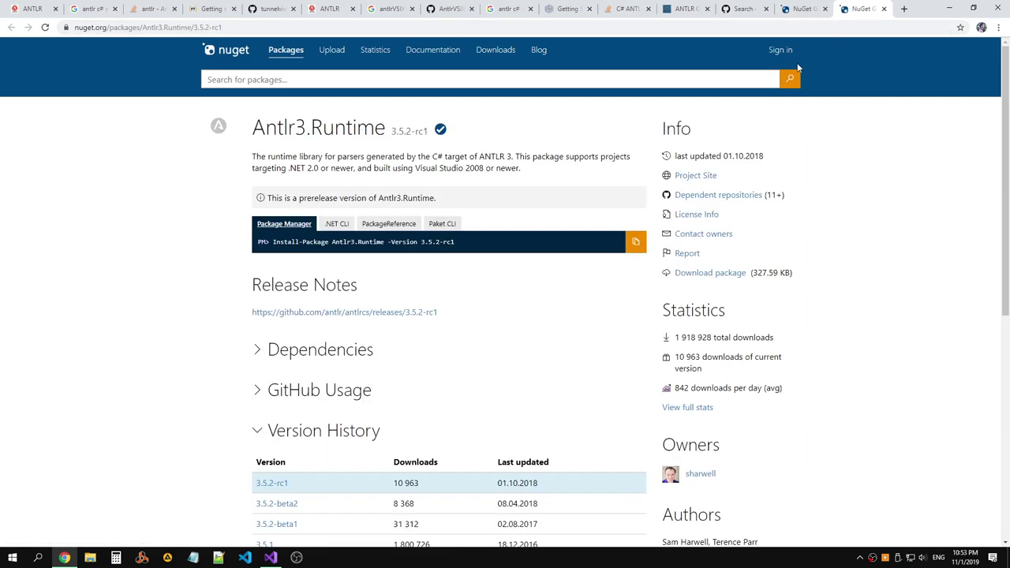
{"action": "left_click", "coordinate": [341, 353]}
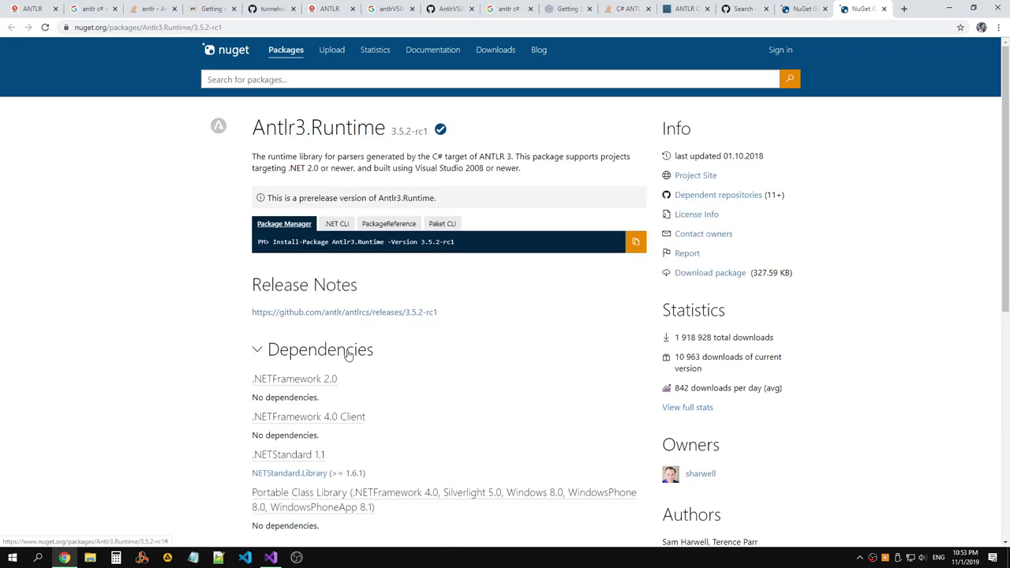
{"action": "left_click", "coordinate": [344, 354]}
{"action": "left_click_drag", "start_coordinate": [384, 126], "coordinate": [254, 124]}
{"action": "key", "text": "ctrl+c"}
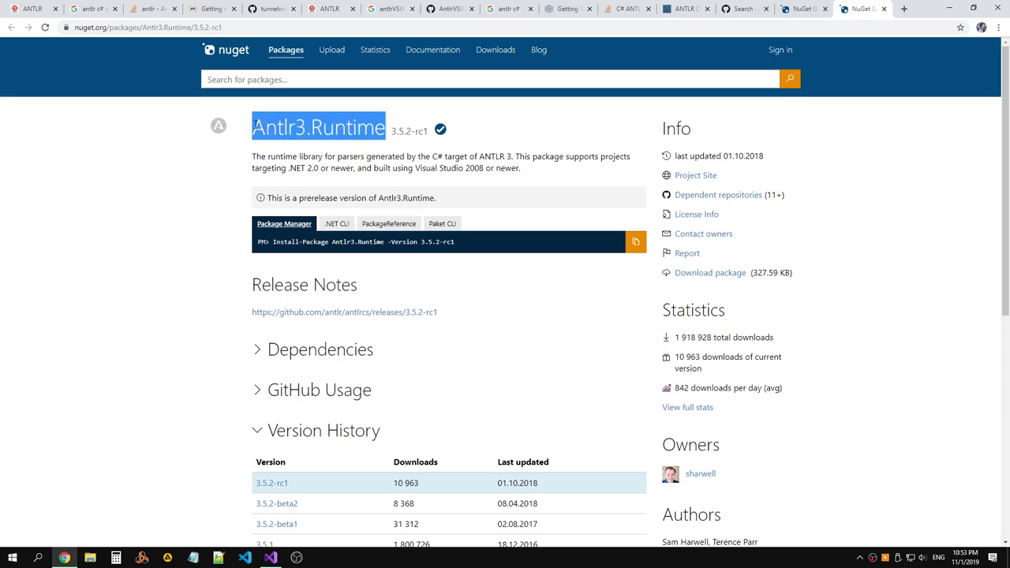
{"action": "key", "text": "alt+Tab"}
{"action": "left_click", "coordinate": [122, 98]}
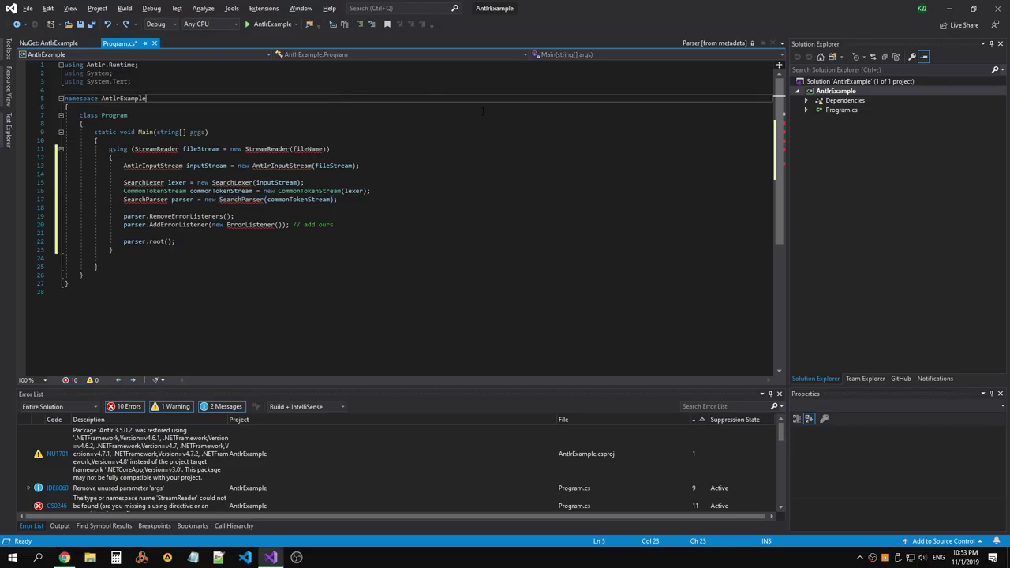
Expand AntlrExample's Dependencies > Frameworks to show Microsoft.NETCore.App.
{"action": "left_click", "coordinate": [865, 378]}
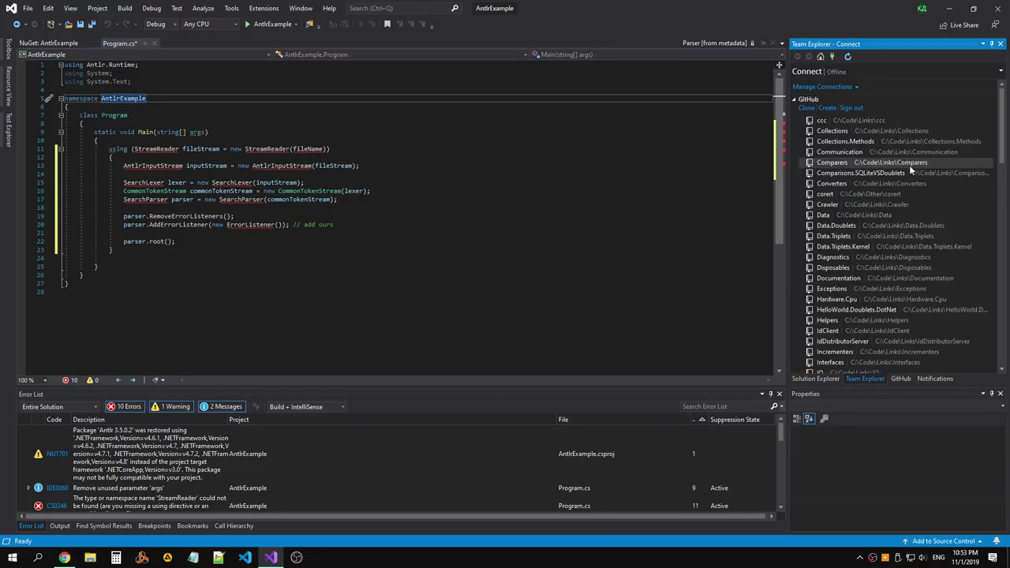
{"action": "left_click", "coordinate": [815, 378]}
{"action": "double_click", "coordinate": [841, 101]}
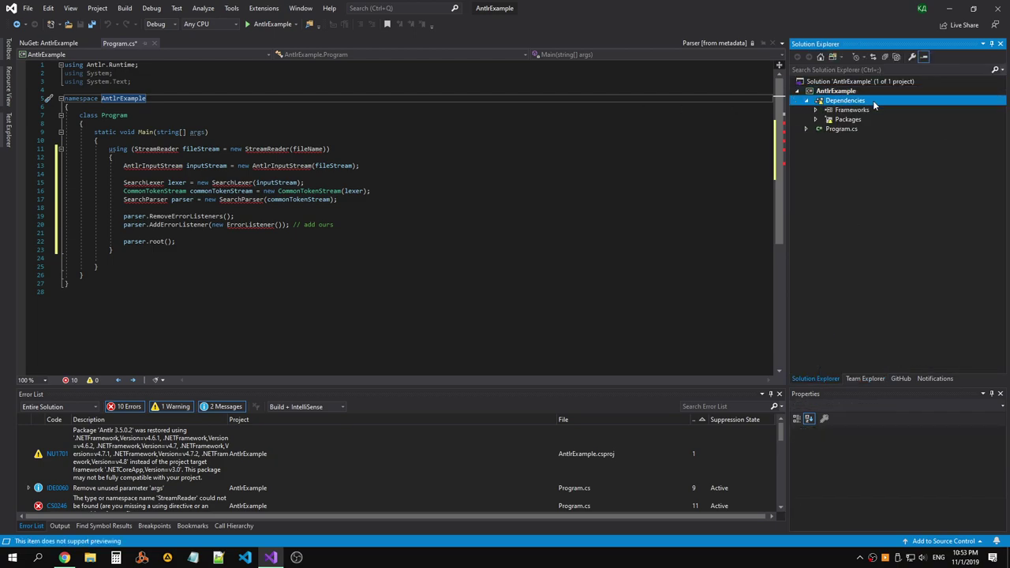
{"action": "left_click", "coordinate": [854, 119]}
{"action": "double_click", "coordinate": [851, 111]}
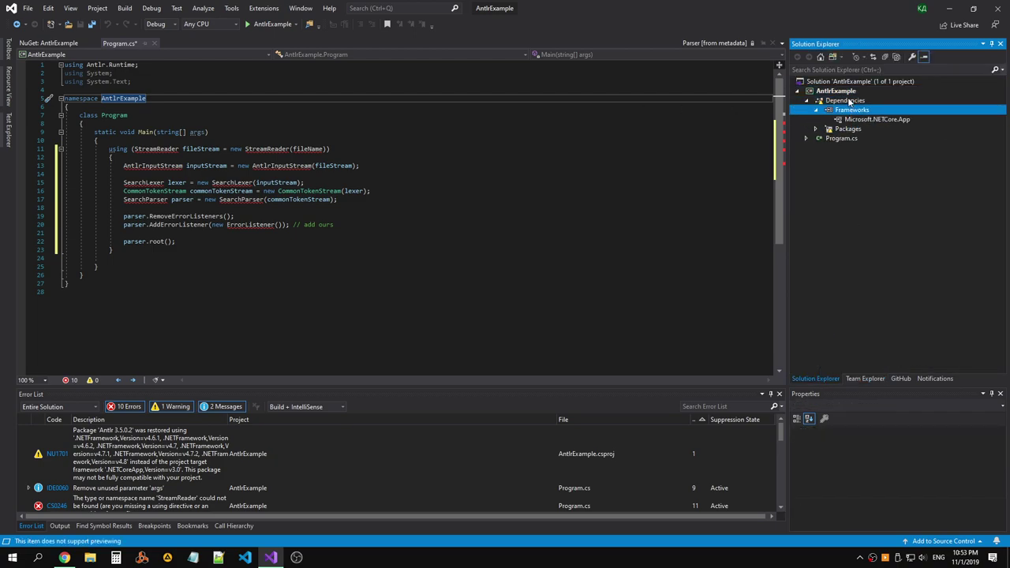
Open the NuGet package manager for the AntlrExample project.
{"action": "right_click", "coordinate": [849, 101]}
{"action": "right_click", "coordinate": [836, 91]}
{"action": "key", "text": "Escape"}
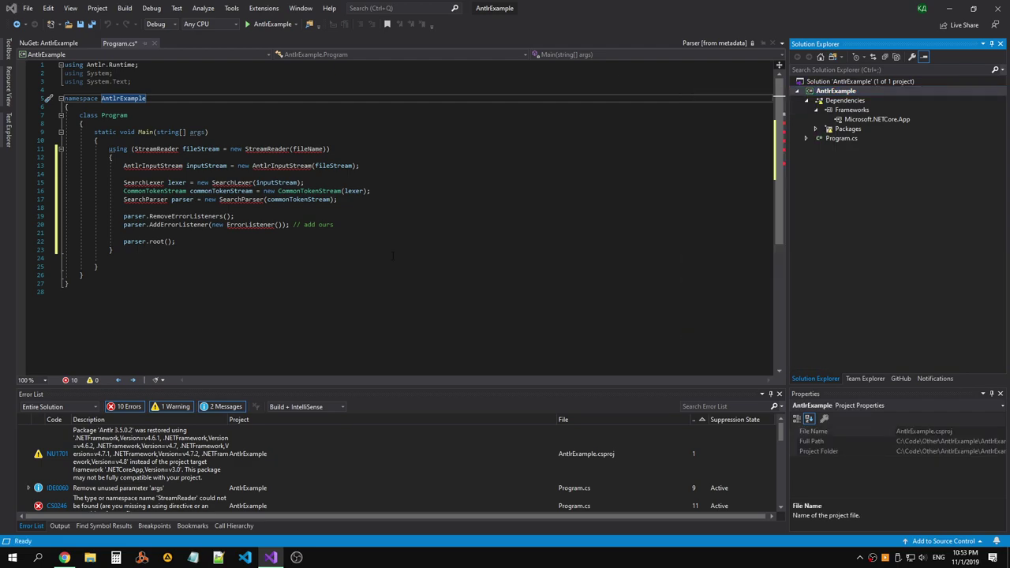
{"action": "left_click", "coordinate": [847, 62]}
{"action": "right_click", "coordinate": [836, 91]}
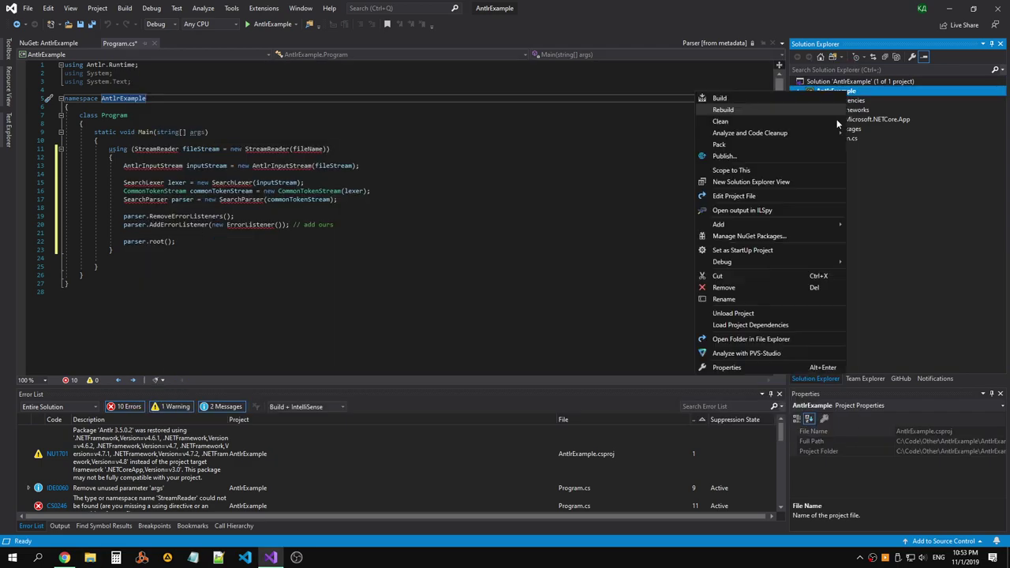
{"action": "left_click", "coordinate": [741, 240]}
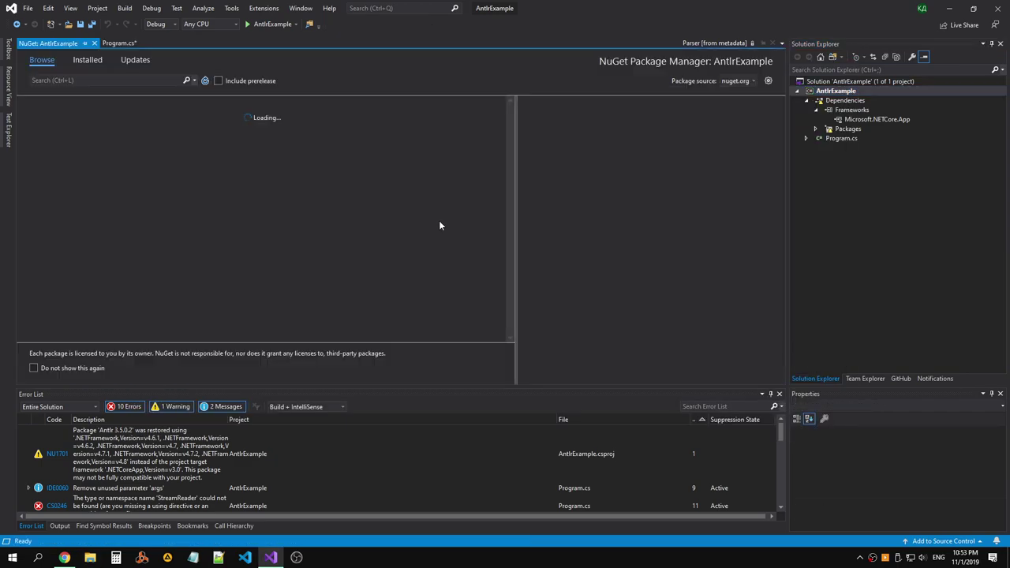
Search NuGet for 'Antlr' by pasting Antlr3.Runtime and trimming it.
{"action": "left_click", "coordinate": [122, 81]}
{"action": "key", "text": "ctrl+v"}
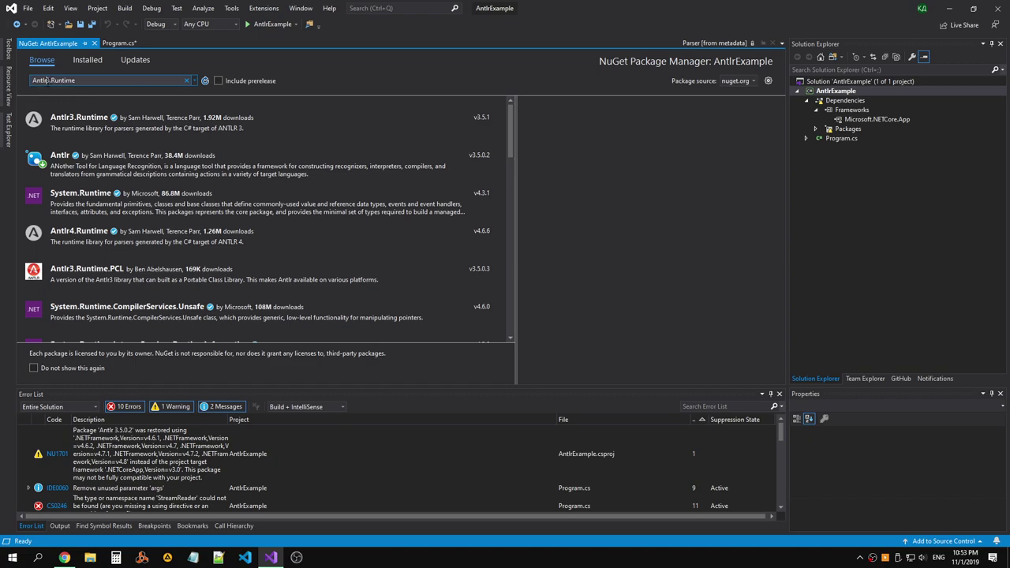
{"action": "left_click_drag", "start_coordinate": [48, 80], "coordinate": [76, 81]}
{"action": "key", "text": "BackSpace"}
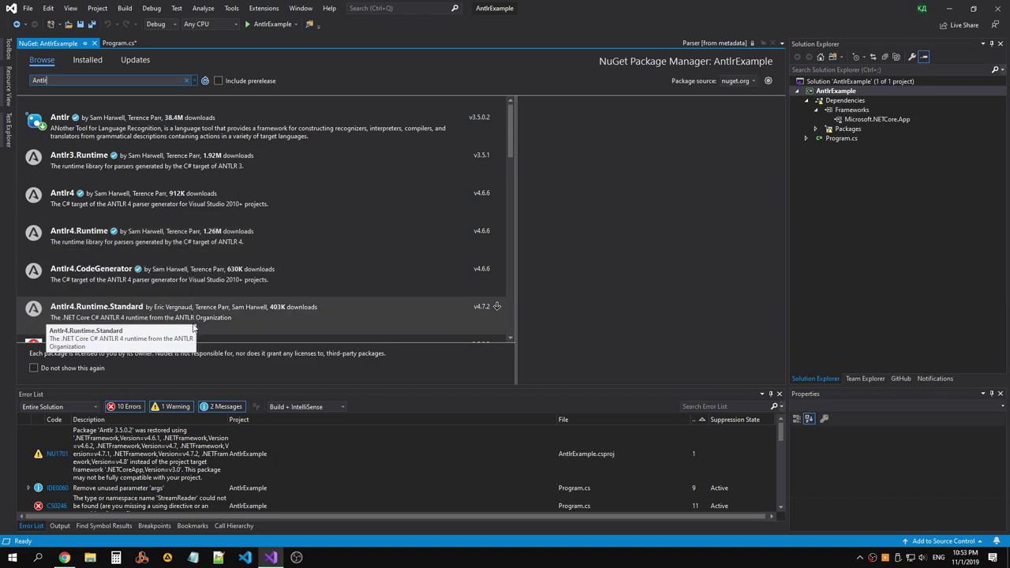
Compare Antlr4, Antlr4.Runtime, Antlr4.Runtime.Standard, Antlr4.CodeGenerator and Antlr3 (latest stable 3.5.1) details.
{"action": "left_click", "coordinate": [182, 244]}
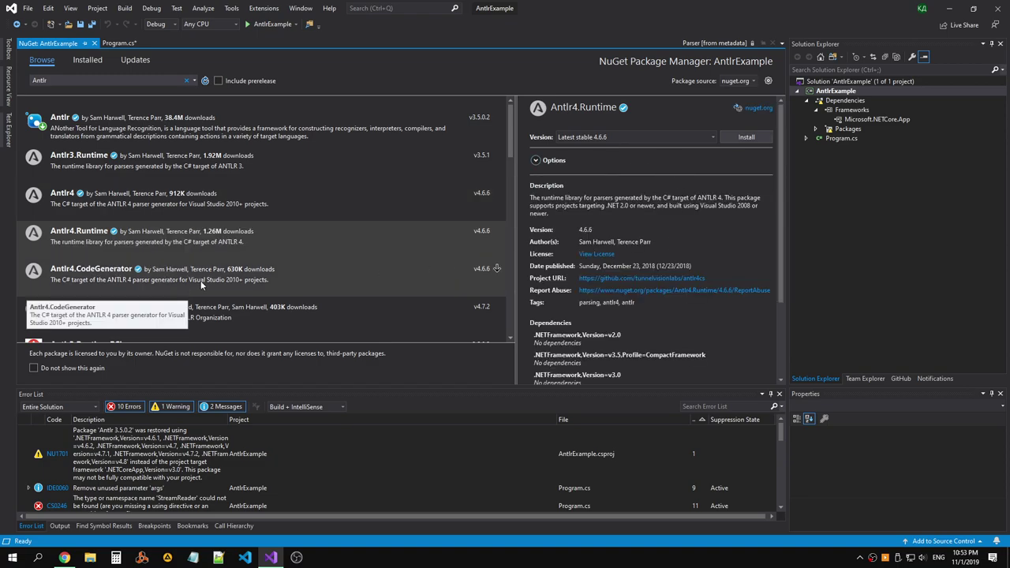
{"action": "left_click", "coordinate": [202, 206]}
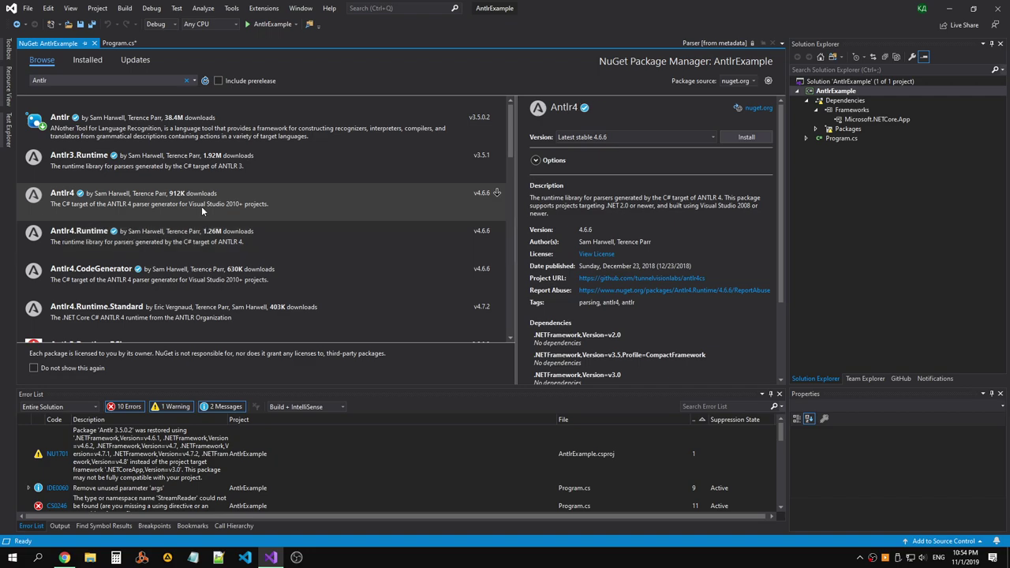
{"action": "left_click", "coordinate": [218, 237]}
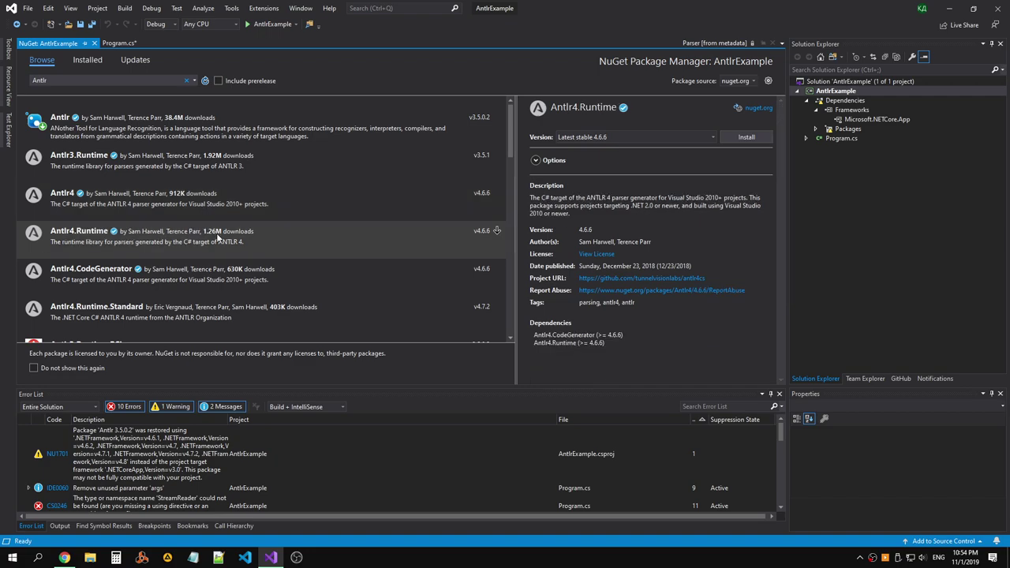
{"action": "left_click", "coordinate": [213, 213]}
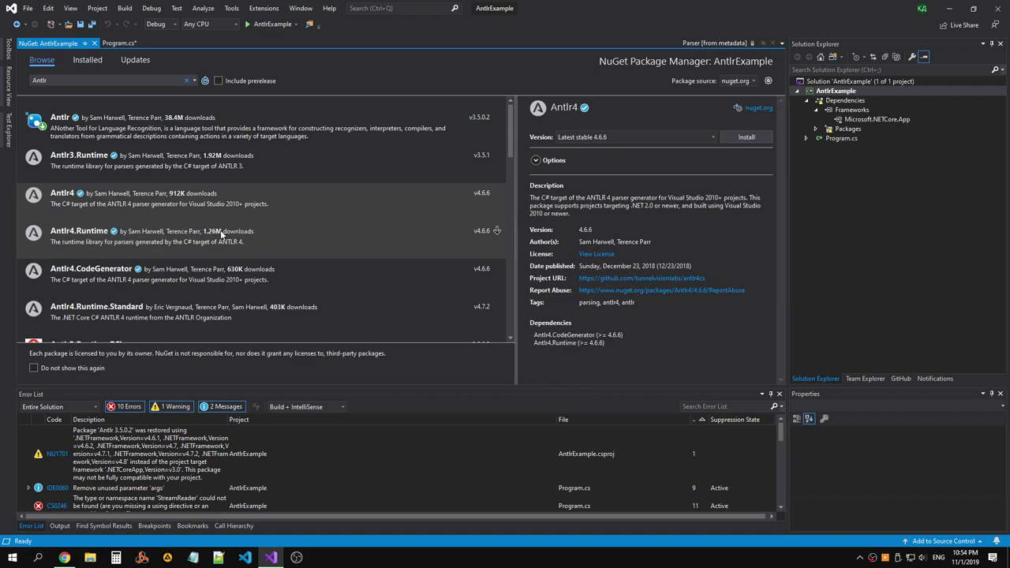
{"action": "left_click", "coordinate": [219, 284]}
{"action": "left_click", "coordinate": [220, 316]}
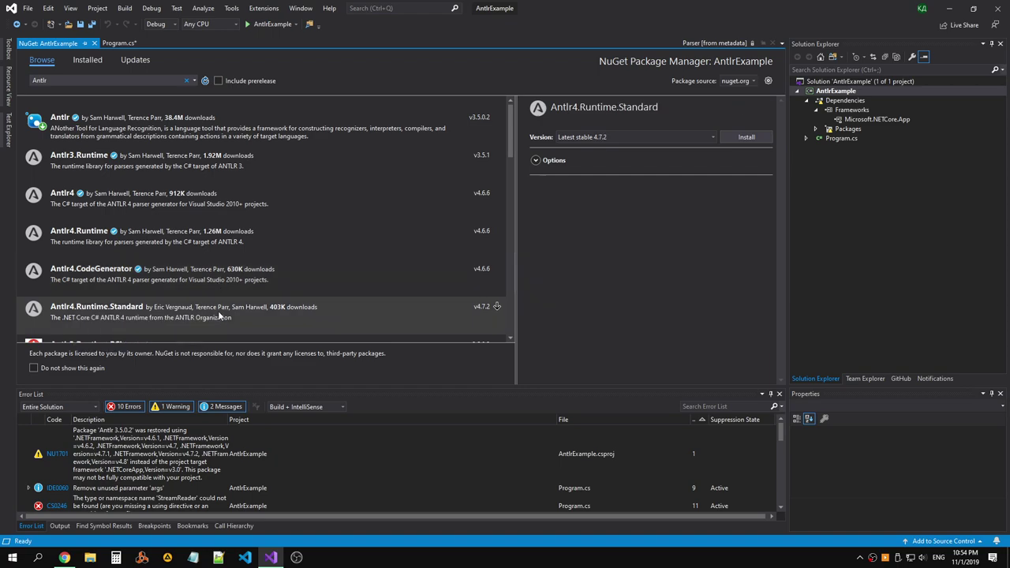
{"action": "left_click", "coordinate": [268, 279]}
{"action": "scroll", "coordinate": [352, 266], "scroll_direction": "down", "scroll_amount": 3}
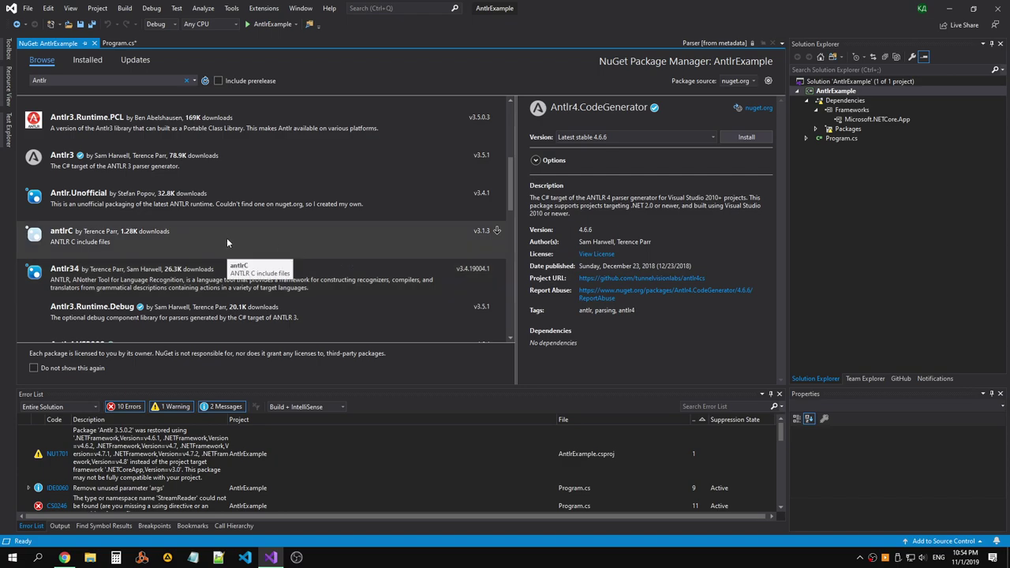
{"action": "left_click", "coordinate": [178, 283]}
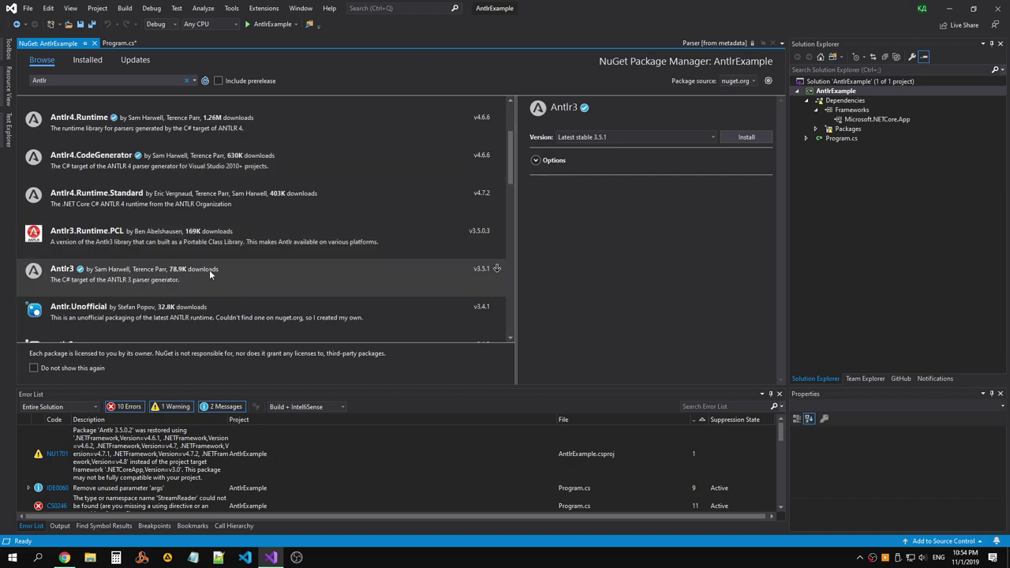
{"action": "scroll", "coordinate": [243, 220], "scroll_direction": "up", "scroll_amount": 3}
{"action": "left_click", "coordinate": [73, 80]}
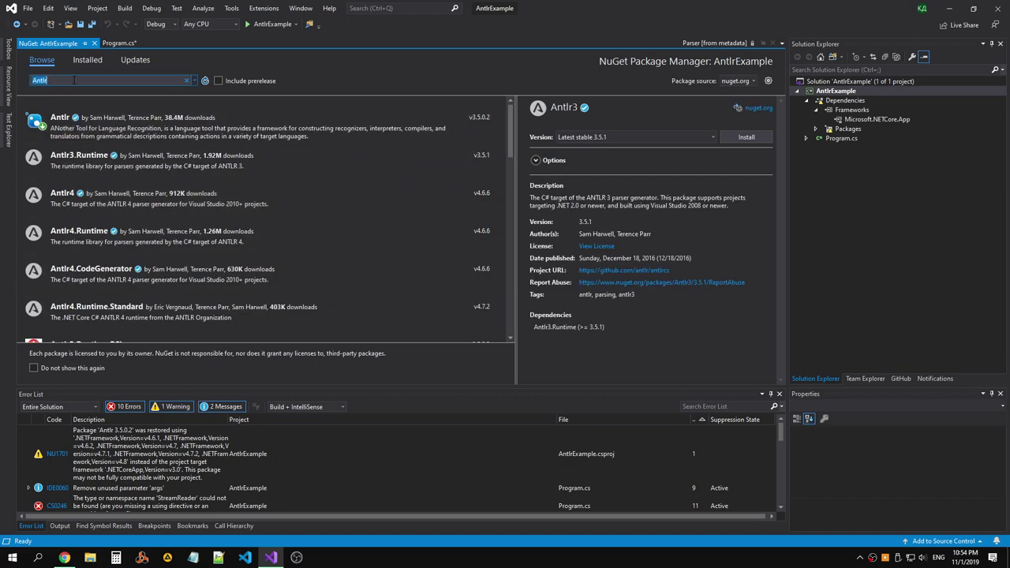
Narrow the NuGet search to 'Antlr4' and review Antlr4.CodeGenerator 4.6.6, which has no dependencies.
{"action": "left_click", "coordinate": [73, 80]}
{"action": "type", "text": "4"}
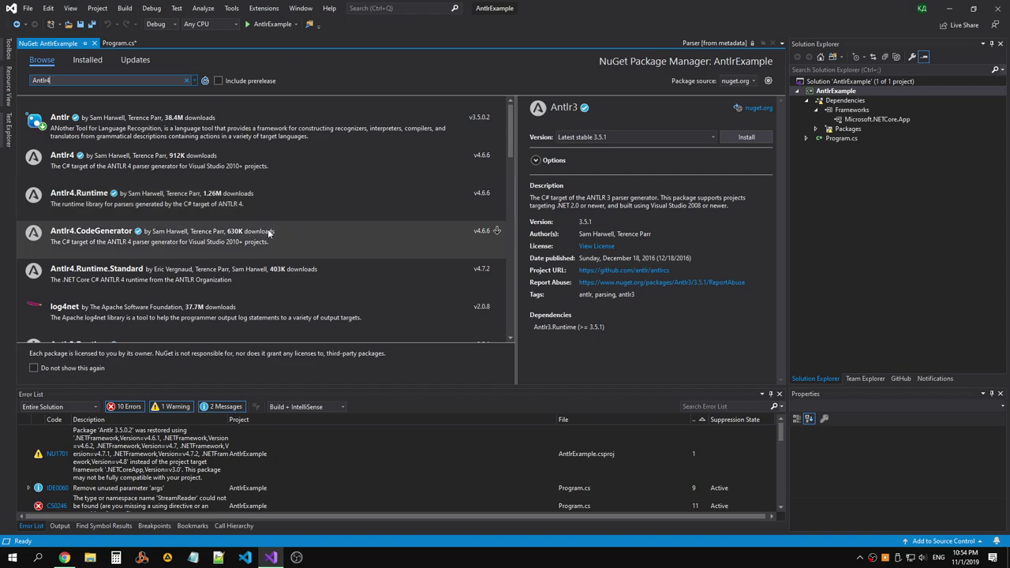
{"action": "left_click", "coordinate": [118, 247]}
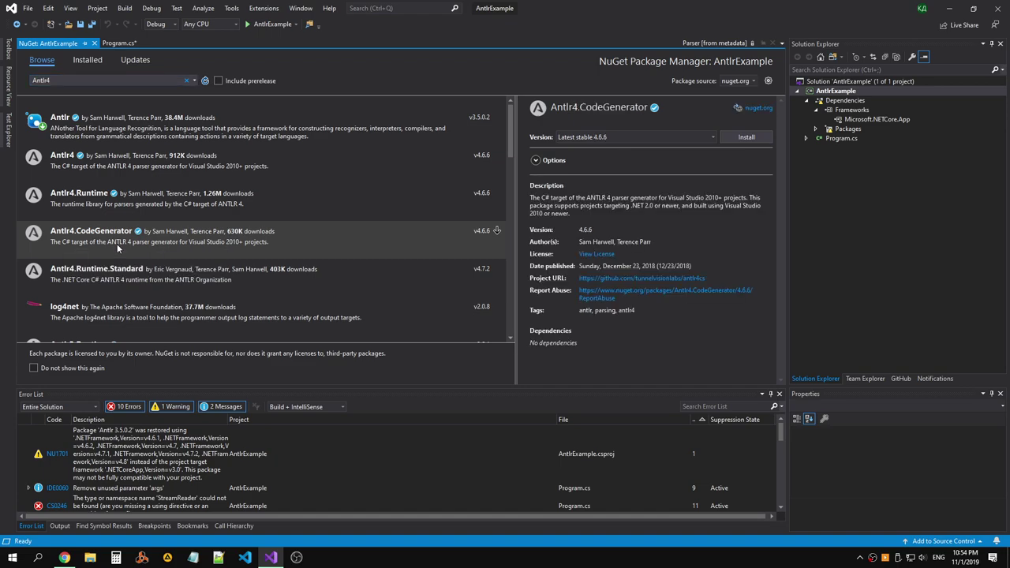
{"action": "scroll", "coordinate": [218, 269], "scroll_direction": "down", "scroll_amount": 3}
{"action": "scroll", "coordinate": [218, 269], "scroll_direction": "down", "scroll_amount": 3}
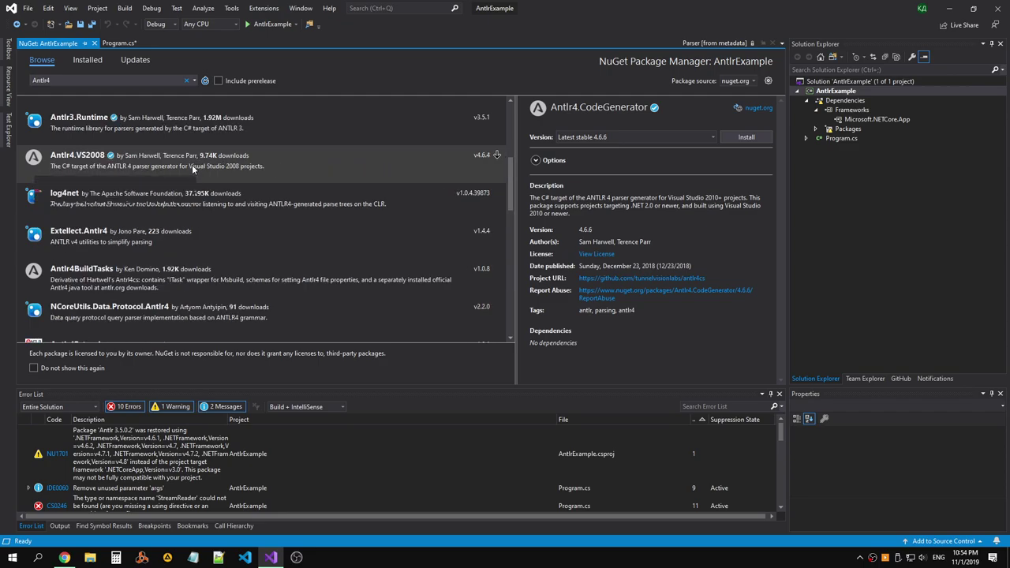
{"action": "scroll", "coordinate": [192, 169], "scroll_direction": "up", "scroll_amount": 6}
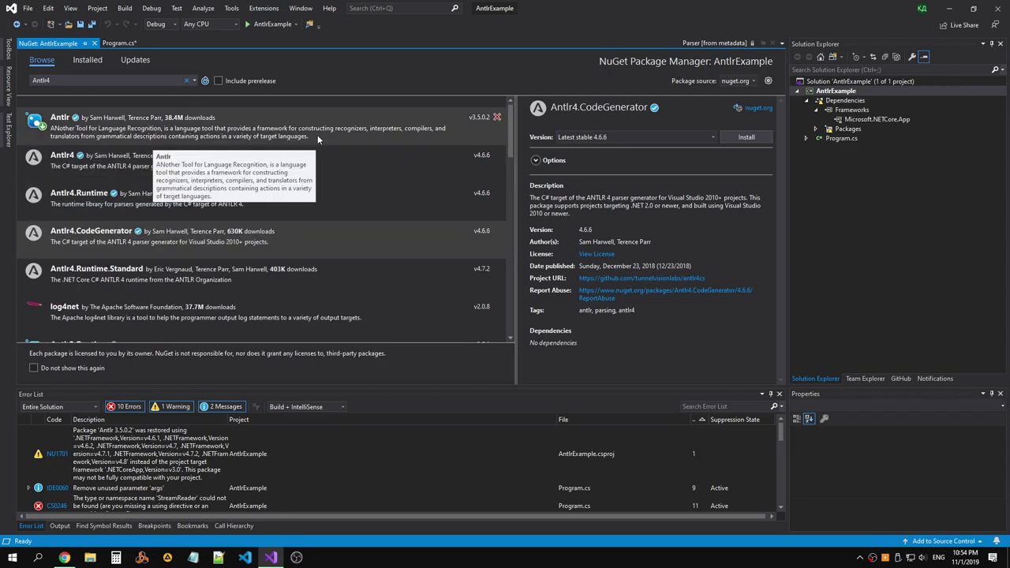
{"action": "key", "text": "alt+Tab"}
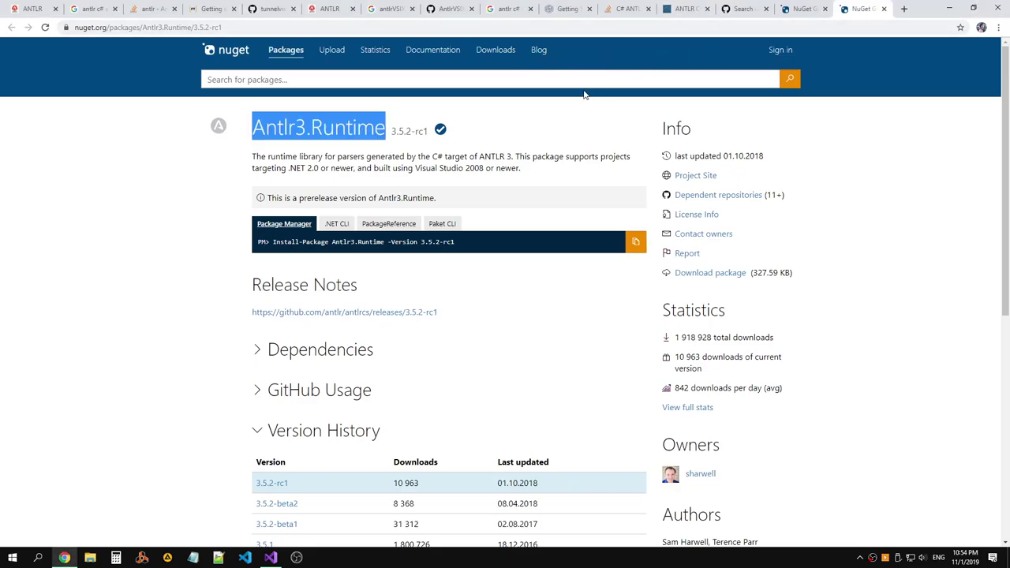
Review Antlr3.Runtime's version history and dependencies, then return to the GitHub code search results.
{"action": "scroll", "coordinate": [480, 131], "scroll_direction": "down", "scroll_amount": 2}
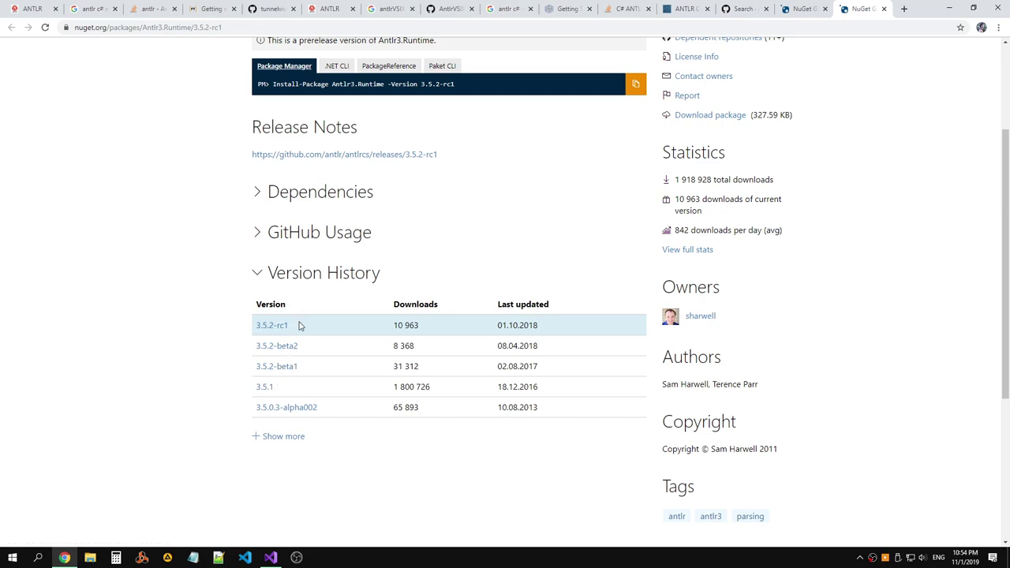
{"action": "left_click", "coordinate": [283, 436]}
{"action": "scroll", "coordinate": [347, 300], "scroll_direction": "up", "scroll_amount": 2}
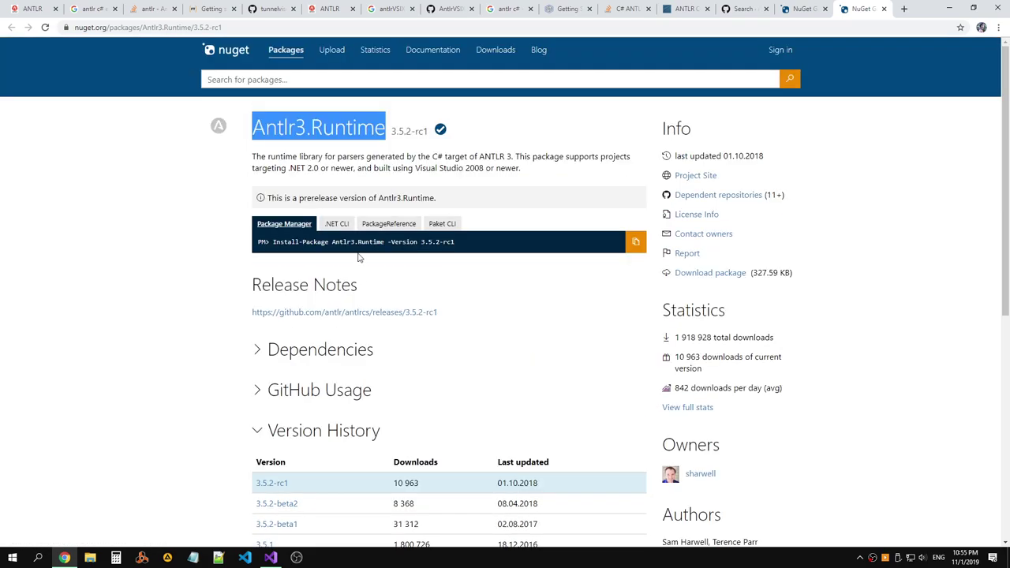
{"action": "left_click", "coordinate": [332, 355]}
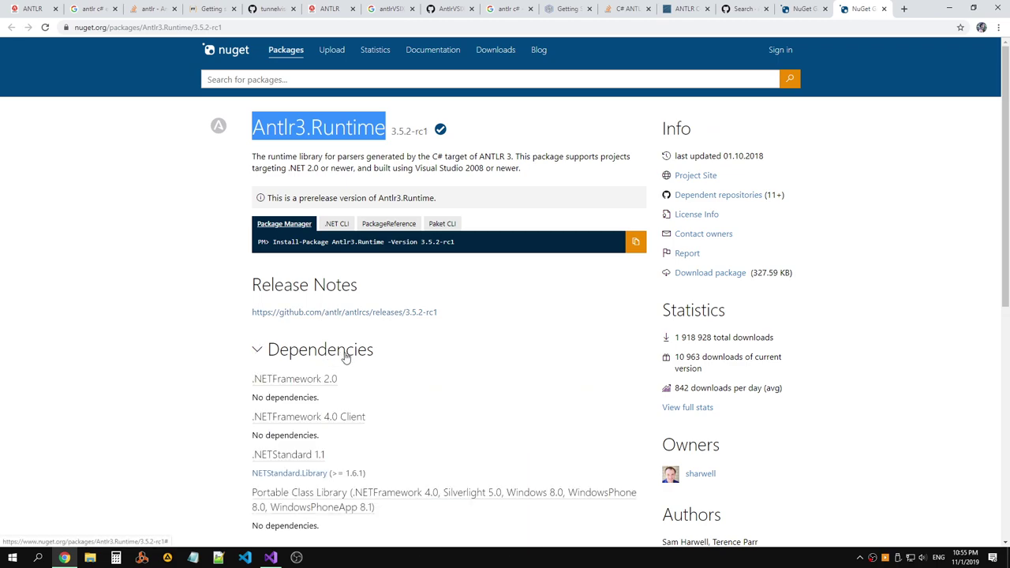
{"action": "left_click", "coordinate": [344, 353]}
{"action": "left_click", "coordinate": [803, 8]}
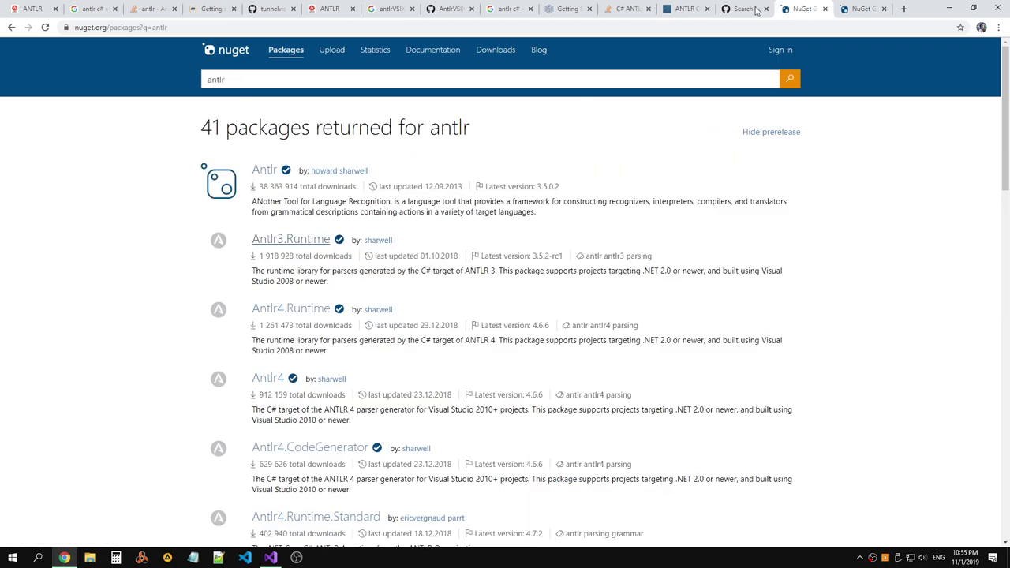
{"action": "left_click", "coordinate": [733, 11]}
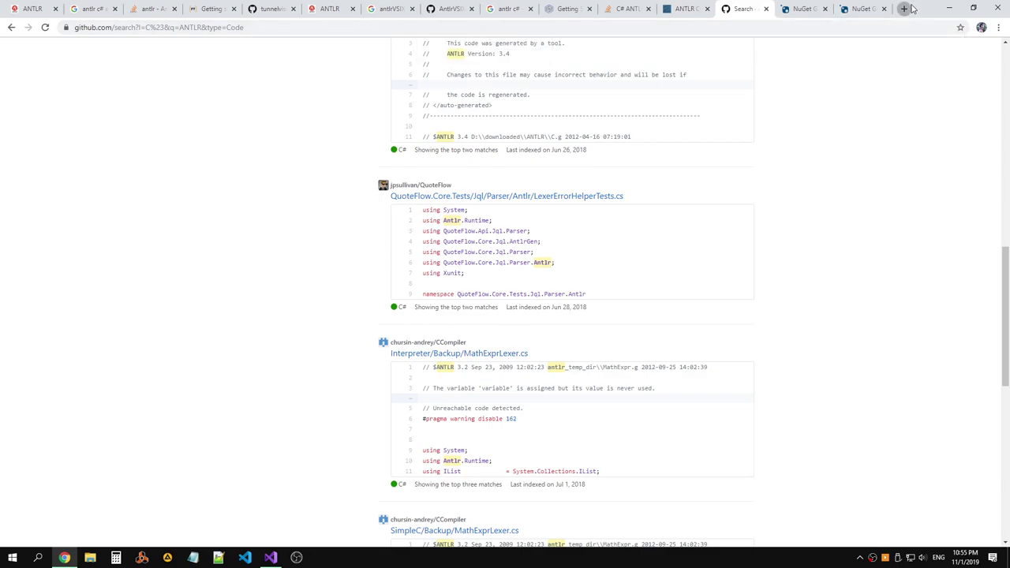
Load github.com/antlr and open the antlr4 repository in its own new tab.
{"action": "left_click", "coordinate": [904, 9]}
{"action": "type", "text": "github.com/an"}
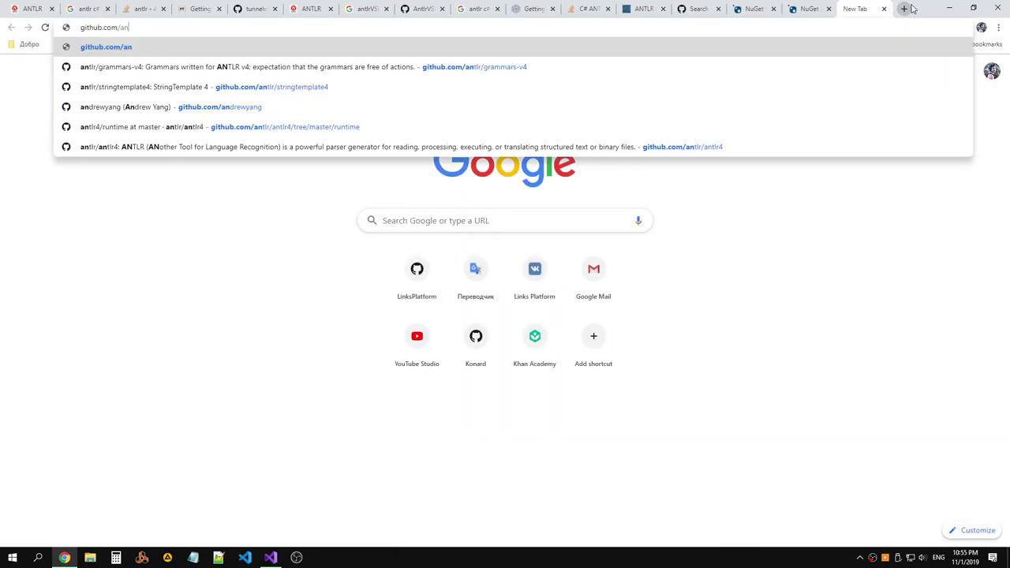
{"action": "type", "text": "tlr"}
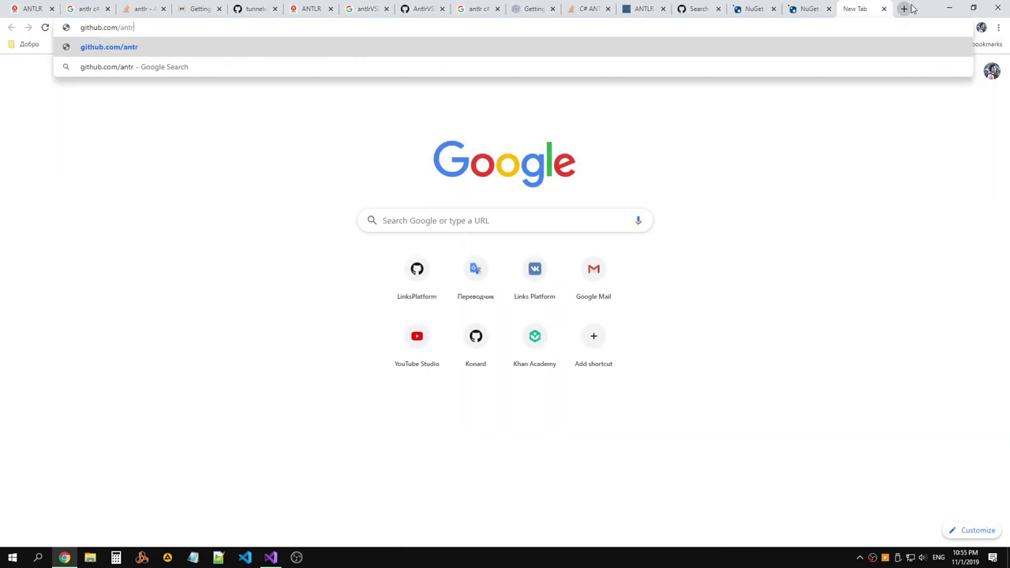
{"action": "key", "text": "Return"}
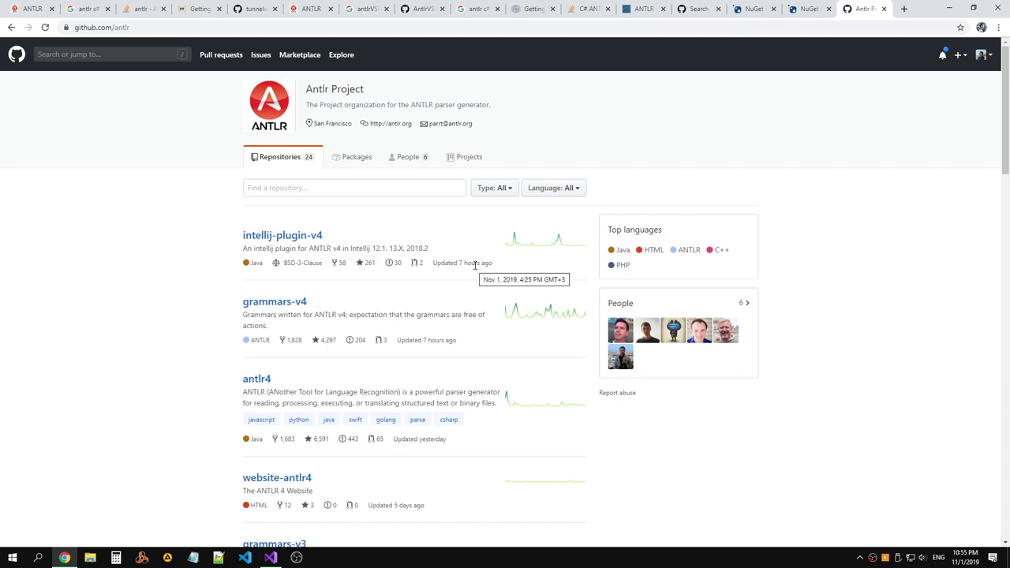
{"action": "scroll", "coordinate": [475, 265], "scroll_direction": "down", "scroll_amount": 3}
{"action": "scroll", "coordinate": [475, 268], "scroll_direction": "up", "scroll_amount": 2}
{"action": "scroll", "coordinate": [475, 268], "scroll_direction": "up", "scroll_amount": 1}
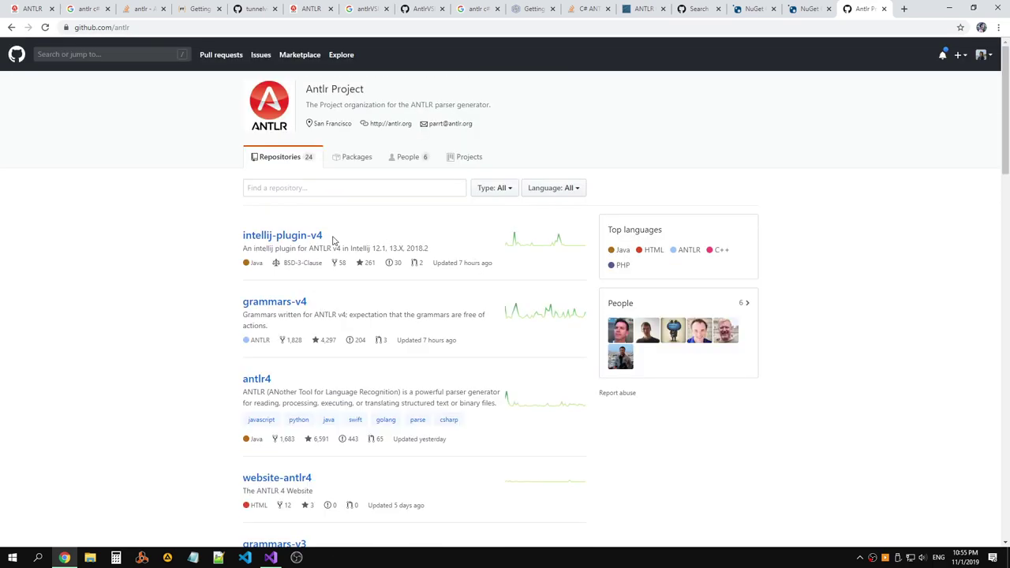
{"action": "right_click", "coordinate": [271, 378]}
{"action": "left_click", "coordinate": [314, 385]}
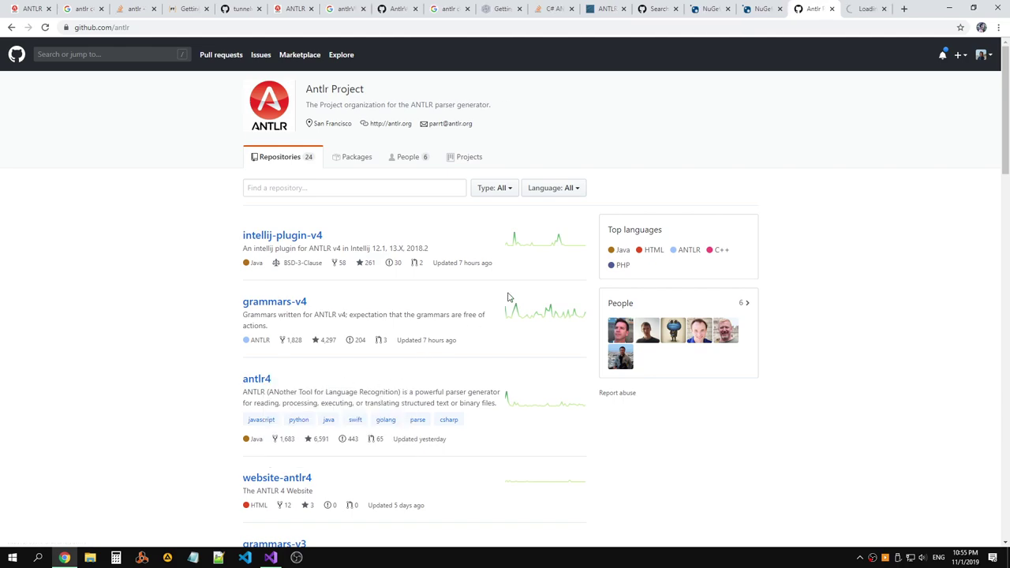
{"action": "left_click", "coordinate": [854, 14]}
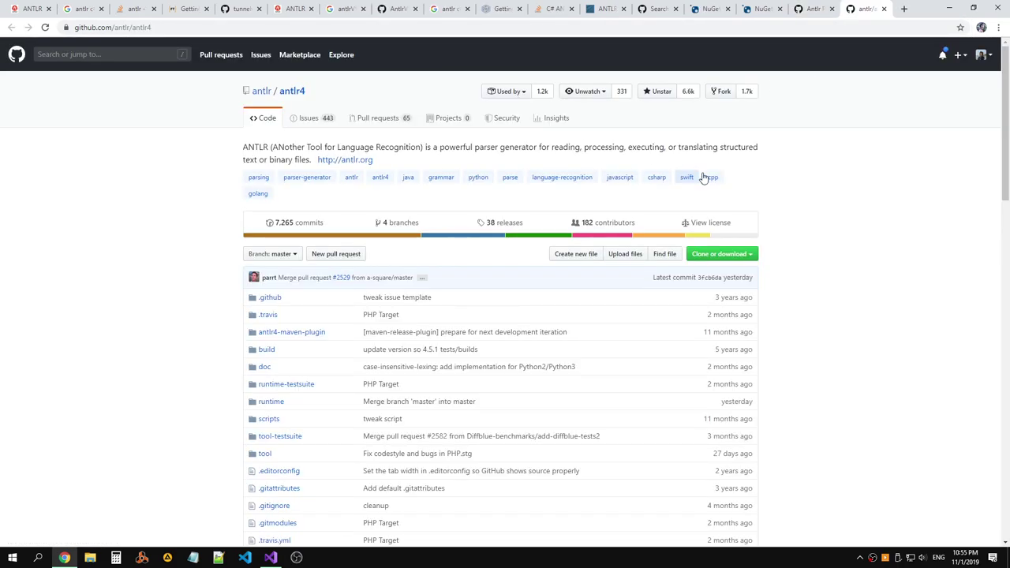
Navigate the antlr4 repository to runtime/CSharp and its README.
{"action": "scroll", "coordinate": [314, 226], "scroll_direction": "down", "scroll_amount": 2}
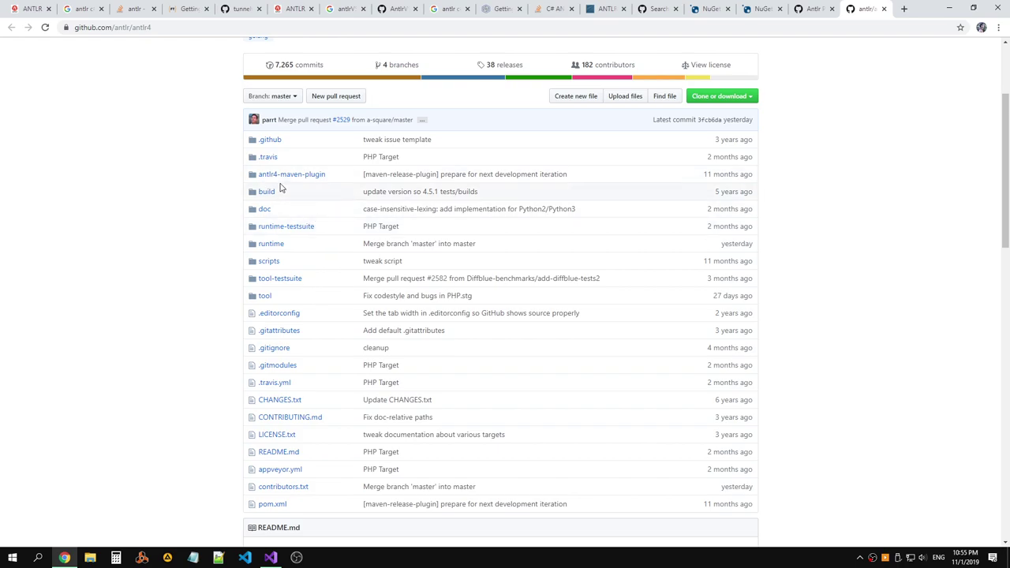
{"action": "left_click", "coordinate": [278, 245]}
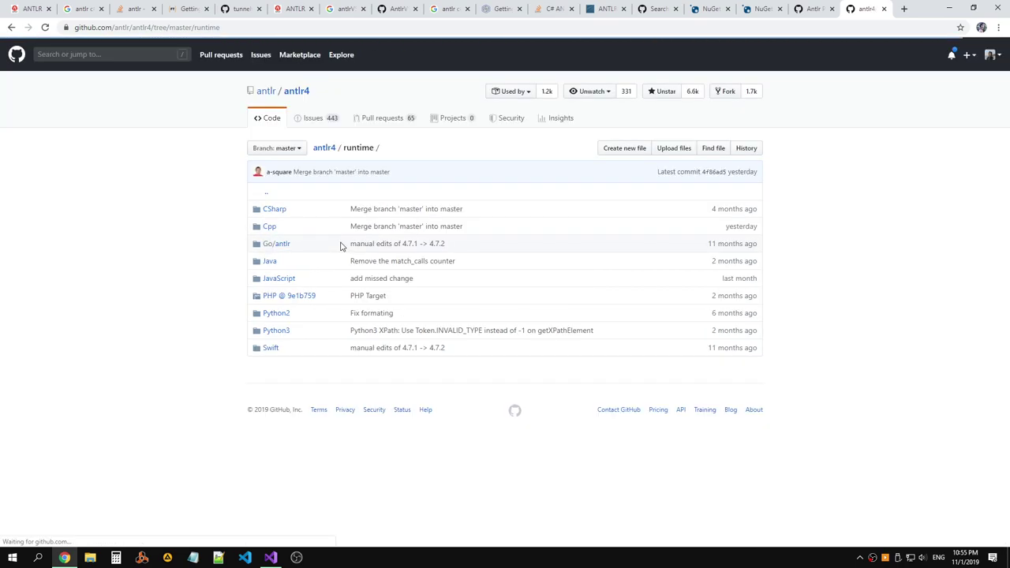
{"action": "left_click", "coordinate": [276, 211]}
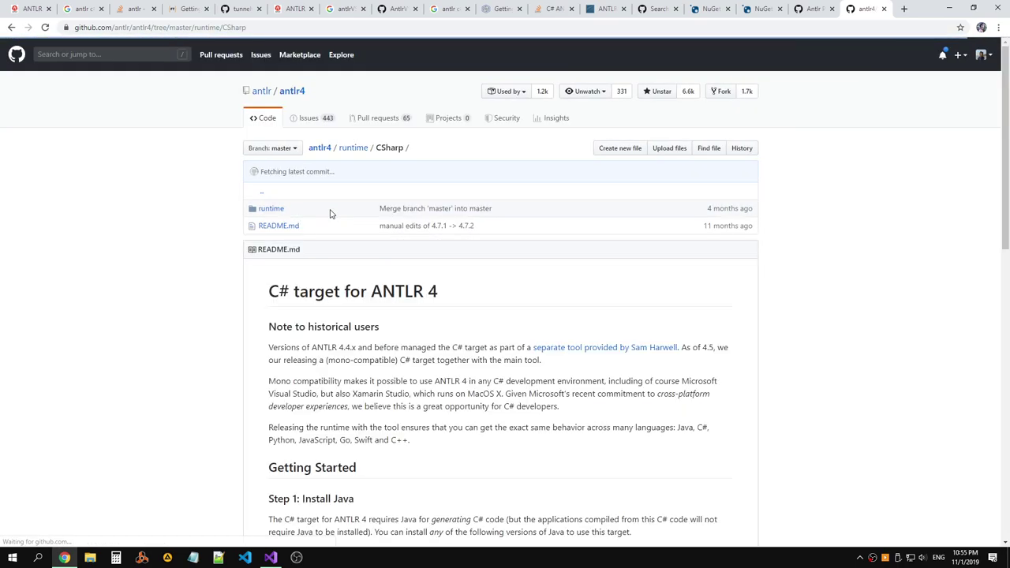
{"action": "scroll", "coordinate": [331, 214], "scroll_direction": "down", "scroll_amount": 1}
Read the C# target README's intro on ANTLR 4.5, Mono compatibility and cross-language behaviour.
{"action": "left_click_drag", "start_coordinate": [369, 244], "coordinate": [625, 246]}
{"action": "left_click", "coordinate": [580, 254]}
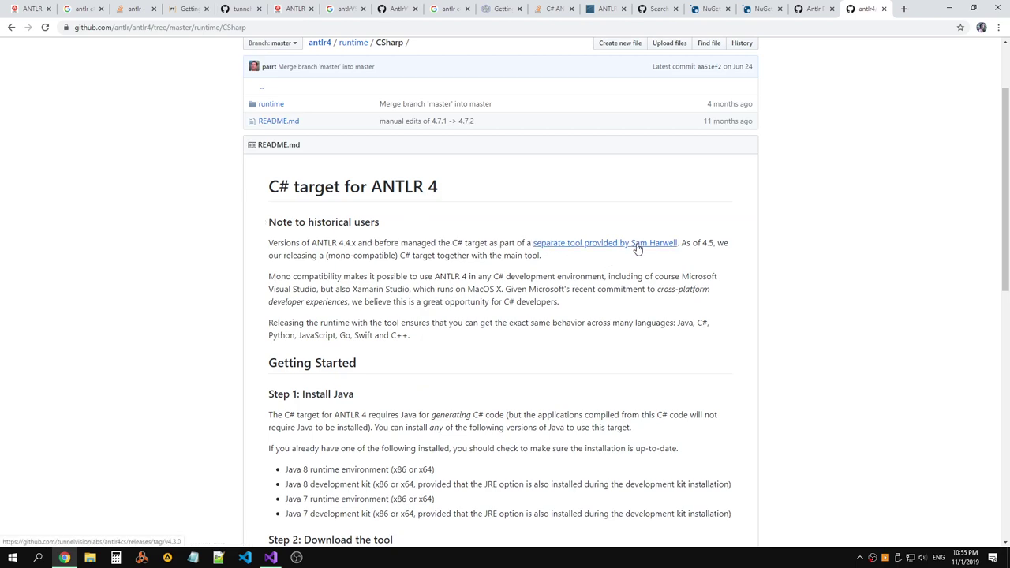
{"action": "left_click_drag", "start_coordinate": [681, 244], "coordinate": [477, 255]}
{"action": "left_click_drag", "start_coordinate": [270, 276], "coordinate": [498, 277]}
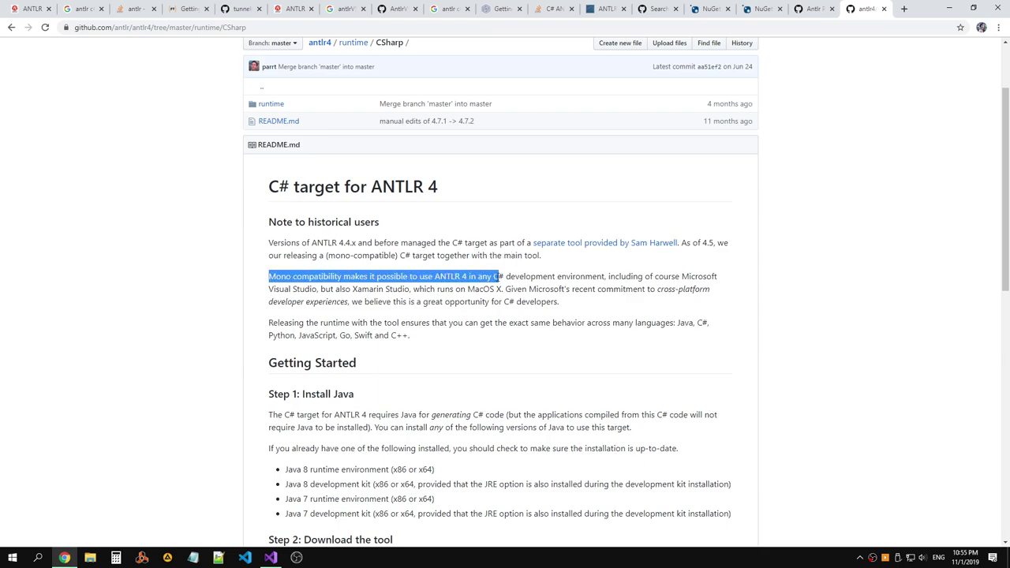
{"action": "left_click", "coordinate": [502, 278]}
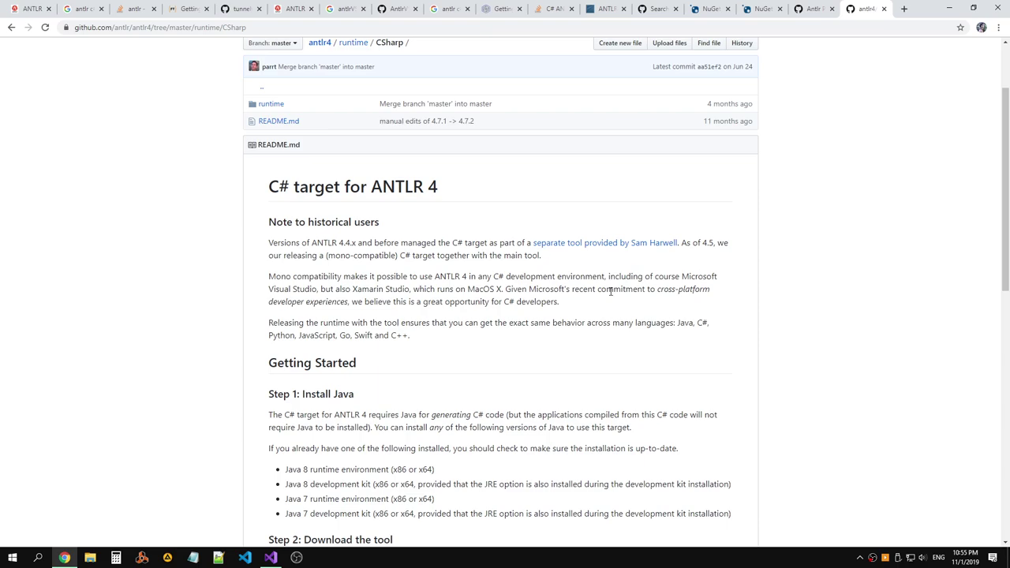
{"action": "left_click_drag", "start_coordinate": [573, 289], "coordinate": [705, 302]}
{"action": "left_click", "coordinate": [703, 303]}
{"action": "left_click_drag", "start_coordinate": [268, 327], "coordinate": [435, 339]}
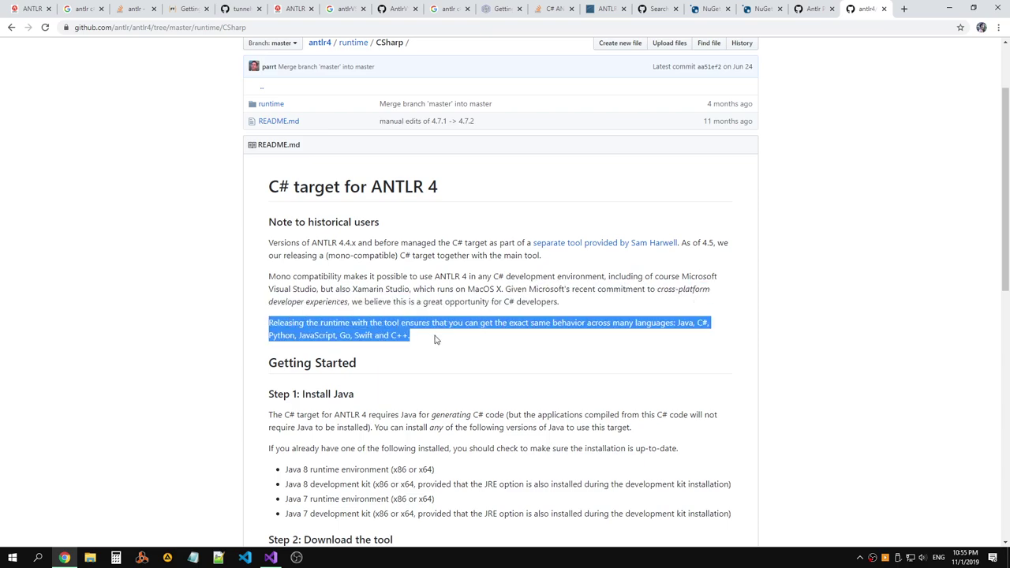
Read down to the Visual Studio integration section and select the Antlr4.Runtime.Standard package id.
{"action": "scroll", "coordinate": [432, 333], "scroll_direction": "down", "scroll_amount": 3}
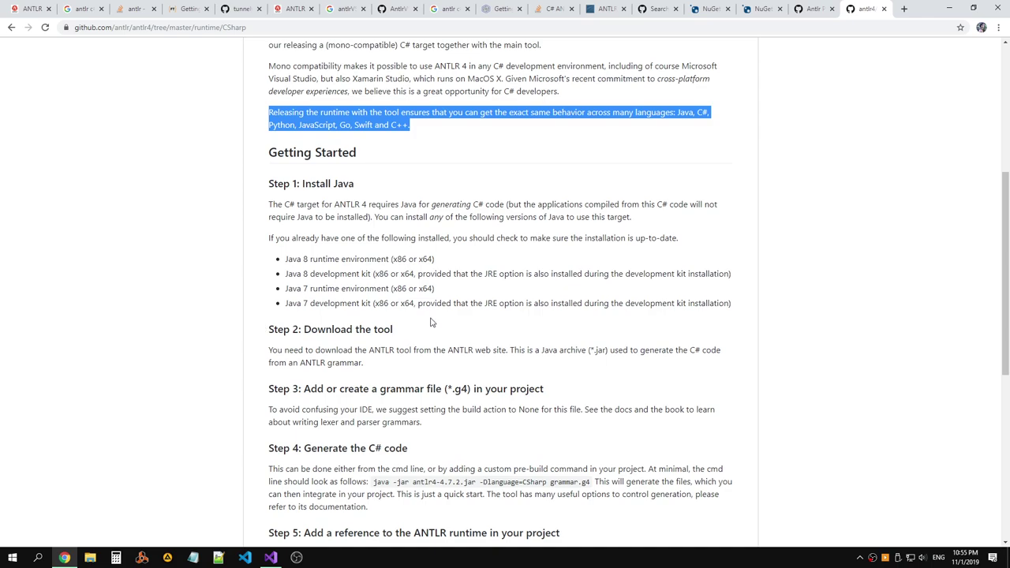
{"action": "scroll", "coordinate": [432, 320], "scroll_direction": "down", "scroll_amount": 2}
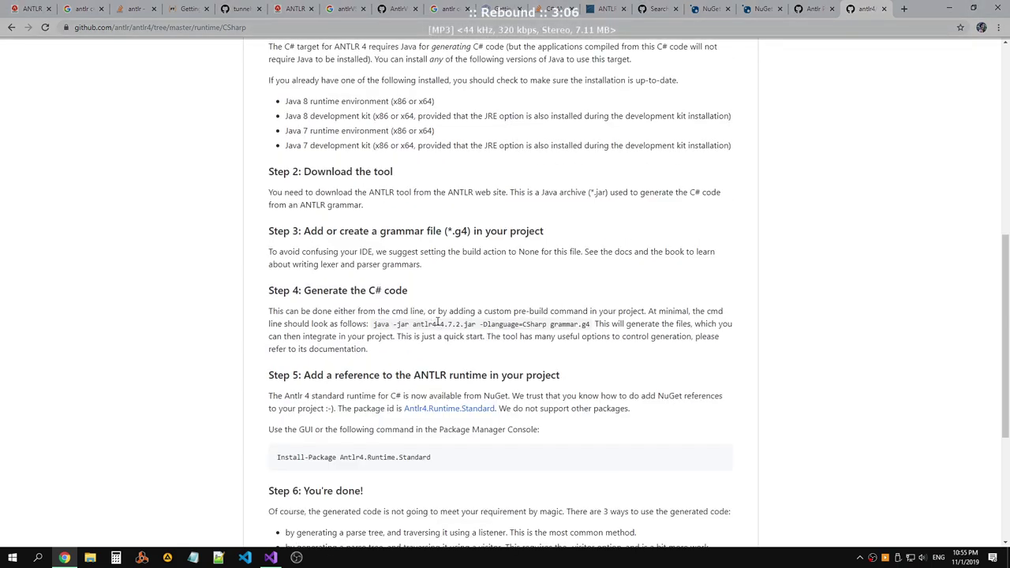
{"action": "scroll", "coordinate": [439, 322], "scroll_direction": "down", "scroll_amount": 1}
{"action": "left_click_drag", "start_coordinate": [433, 352], "coordinate": [341, 353]}
{"action": "key", "text": "ctrl+c"}
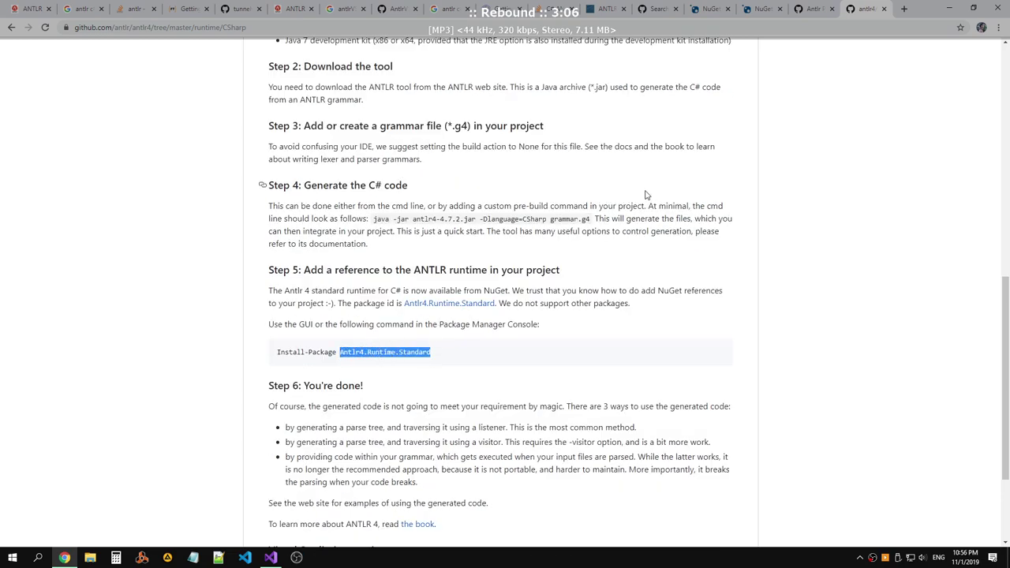
{"action": "scroll", "coordinate": [647, 194], "scroll_direction": "down", "scroll_amount": 2}
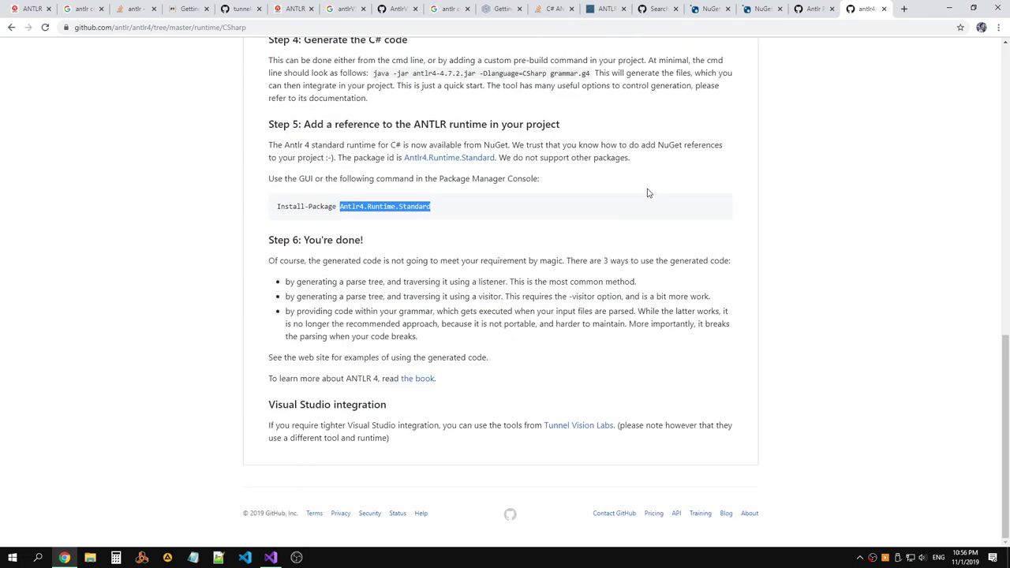
{"action": "scroll", "coordinate": [648, 192], "scroll_direction": "up", "scroll_amount": 3}
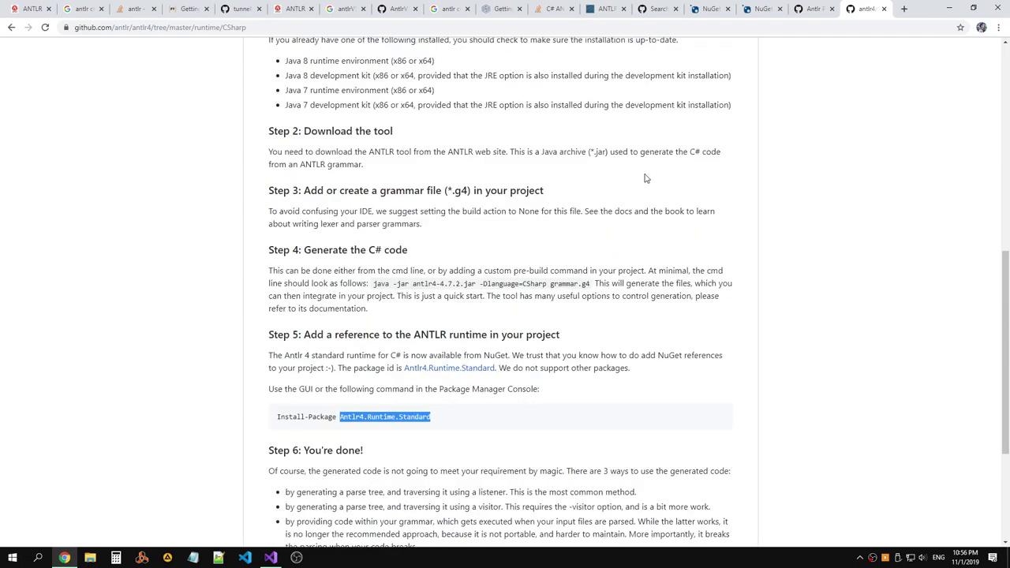
Search NuGet Gallery for the pasted 'Antlr4.Runtime.Standard'.
{"action": "left_click", "coordinate": [812, 11]}
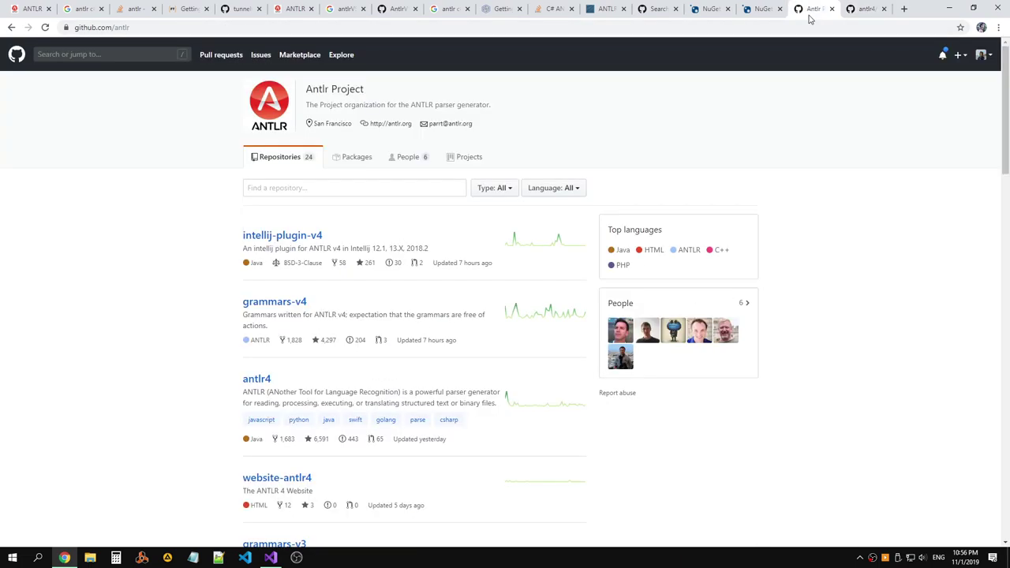
{"action": "left_click", "coordinate": [759, 9]}
{"action": "left_click", "coordinate": [412, 79]}
{"action": "key", "text": "ctrl+v"}
{"action": "key", "text": "Return"}
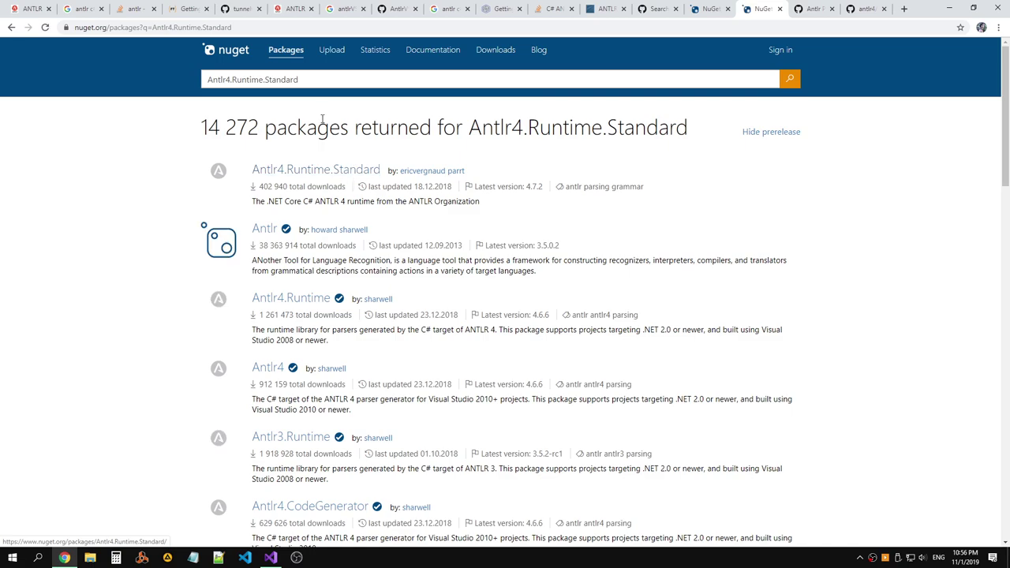
Search NuGet for 'Antlr4' instead and page through the results and back.
{"action": "left_click_drag", "start_coordinate": [231, 79], "coordinate": [393, 83]}
{"action": "key", "text": "BackSpace"}
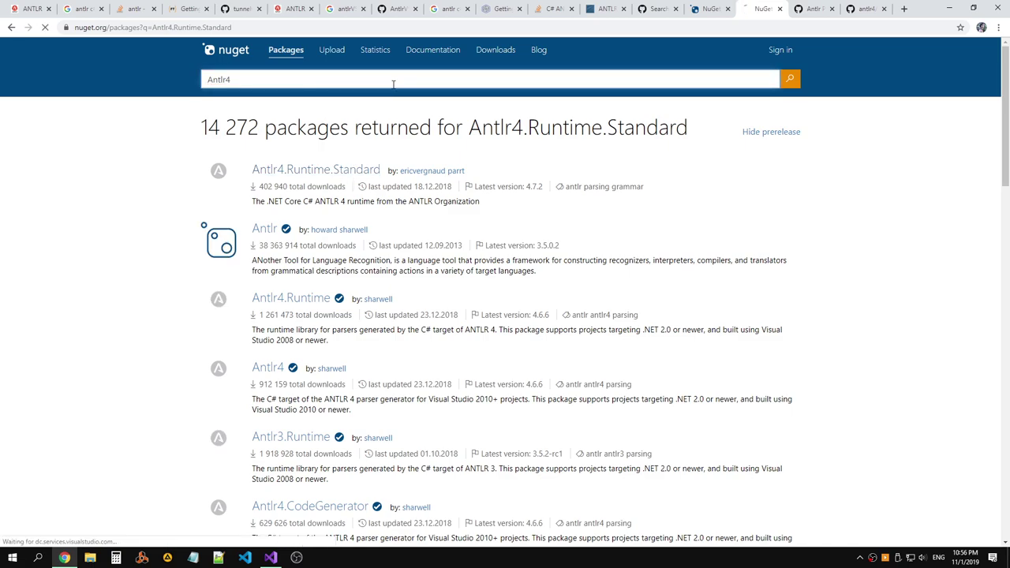
{"action": "key", "text": "Return"}
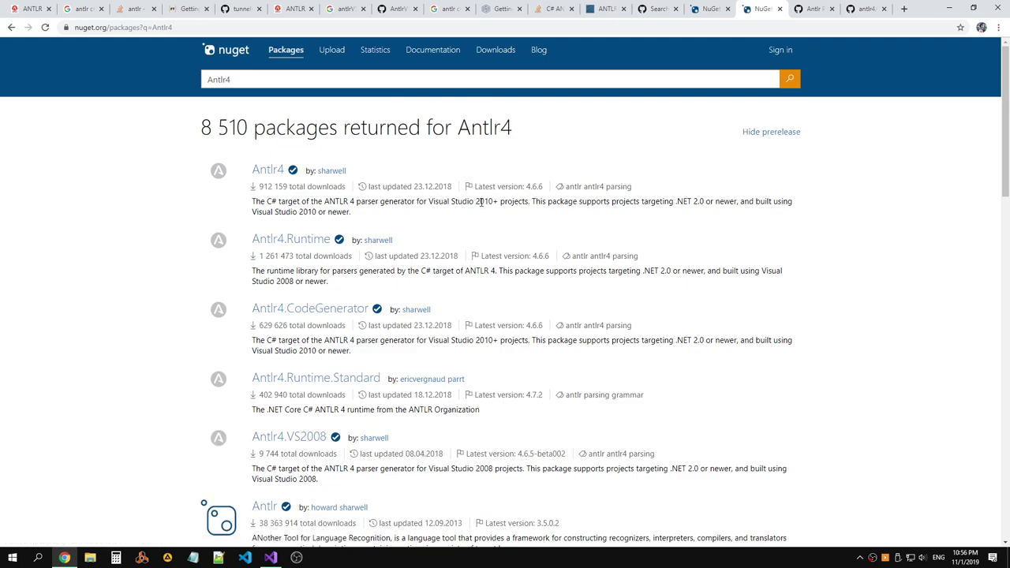
{"action": "scroll", "coordinate": [480, 202], "scroll_direction": "down", "scroll_amount": 1}
{"action": "scroll", "coordinate": [617, 205], "scroll_direction": "up", "scroll_amount": 1}
{"action": "scroll", "coordinate": [617, 205], "scroll_direction": "down", "scroll_amount": 6}
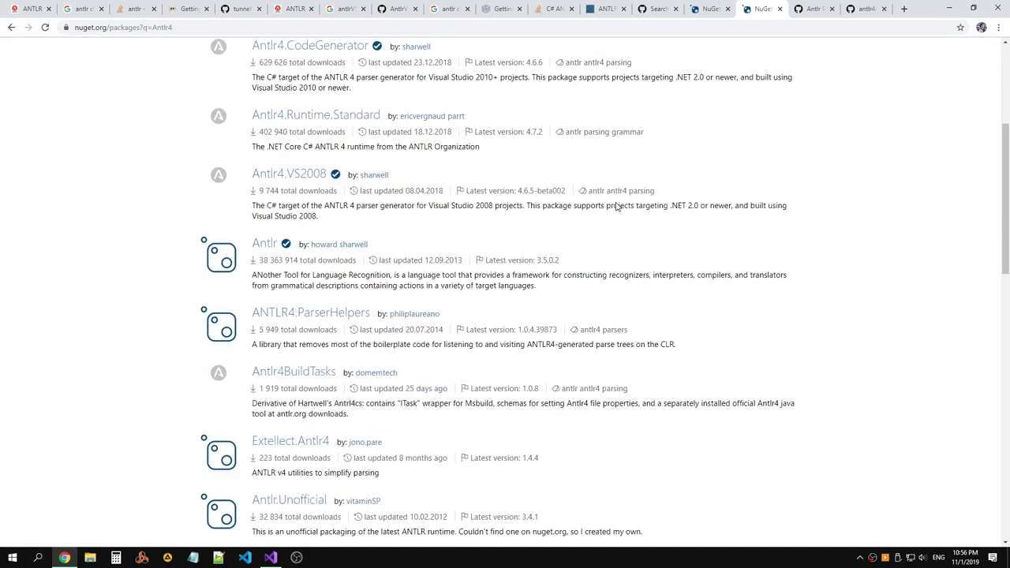
{"action": "scroll", "coordinate": [617, 206], "scroll_direction": "up", "scroll_amount": 1}
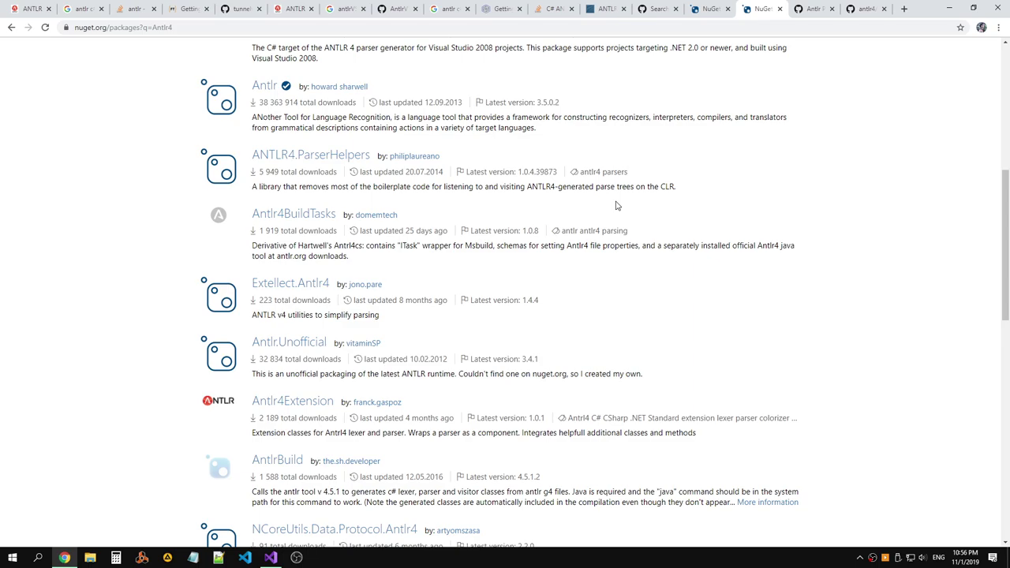
{"action": "scroll", "coordinate": [617, 205], "scroll_direction": "down", "scroll_amount": 3}
{"action": "scroll", "coordinate": [617, 205], "scroll_direction": "down", "scroll_amount": 2}
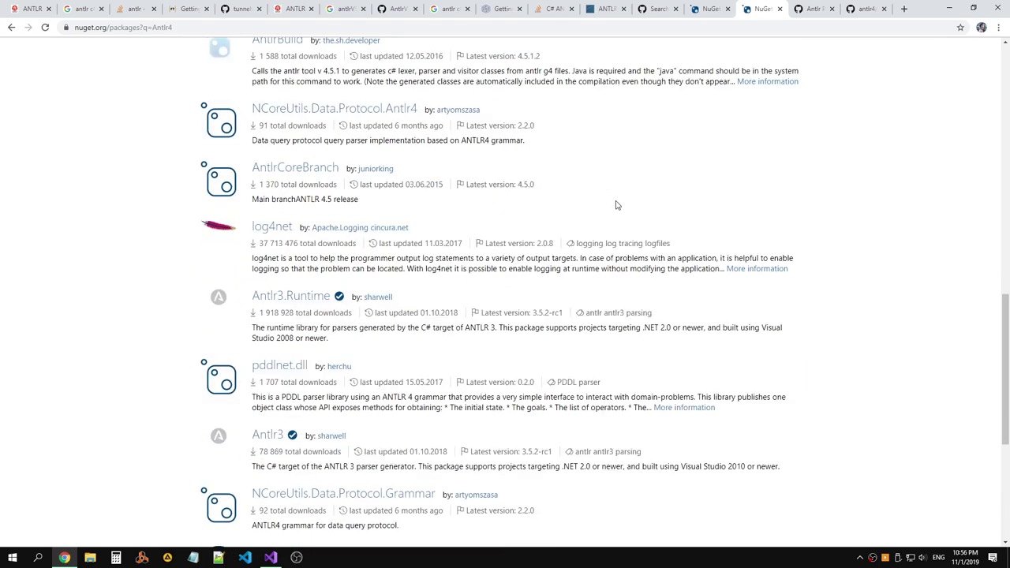
{"action": "scroll", "coordinate": [617, 205], "scroll_direction": "down", "scroll_amount": 4}
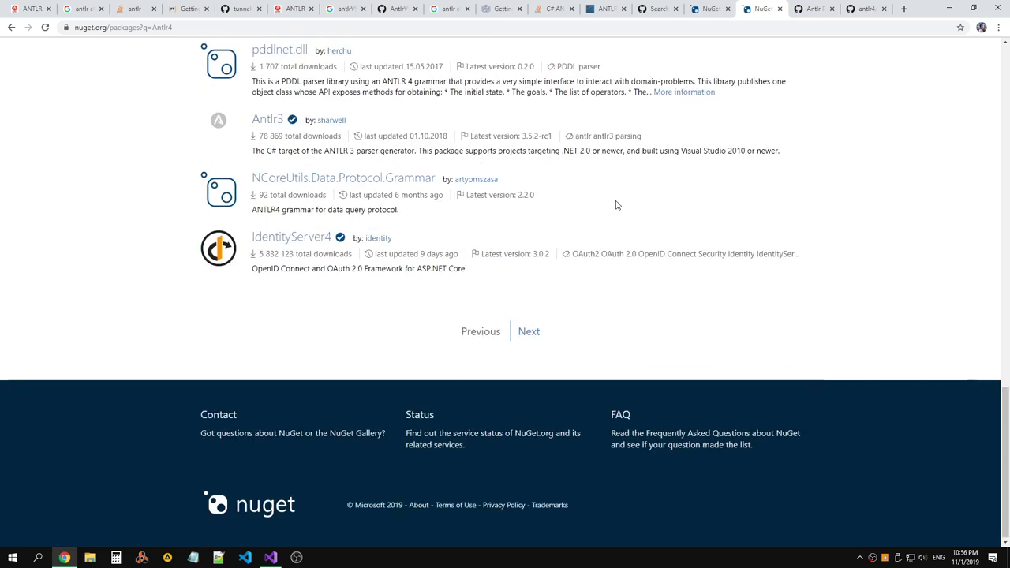
{"action": "left_click", "coordinate": [527, 332]}
{"action": "left_click", "coordinate": [11, 27]}
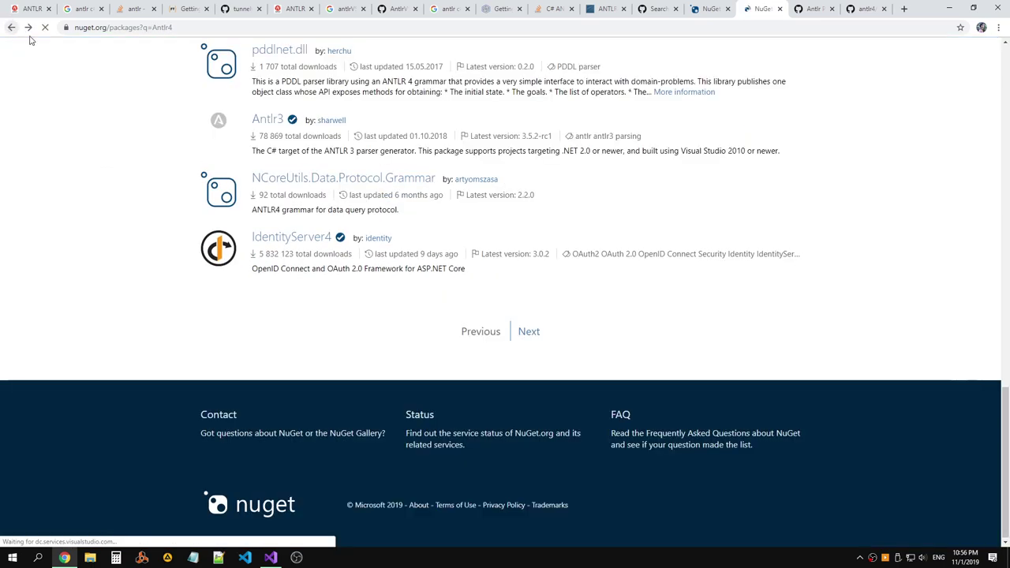
{"action": "left_click", "coordinate": [714, 11]}
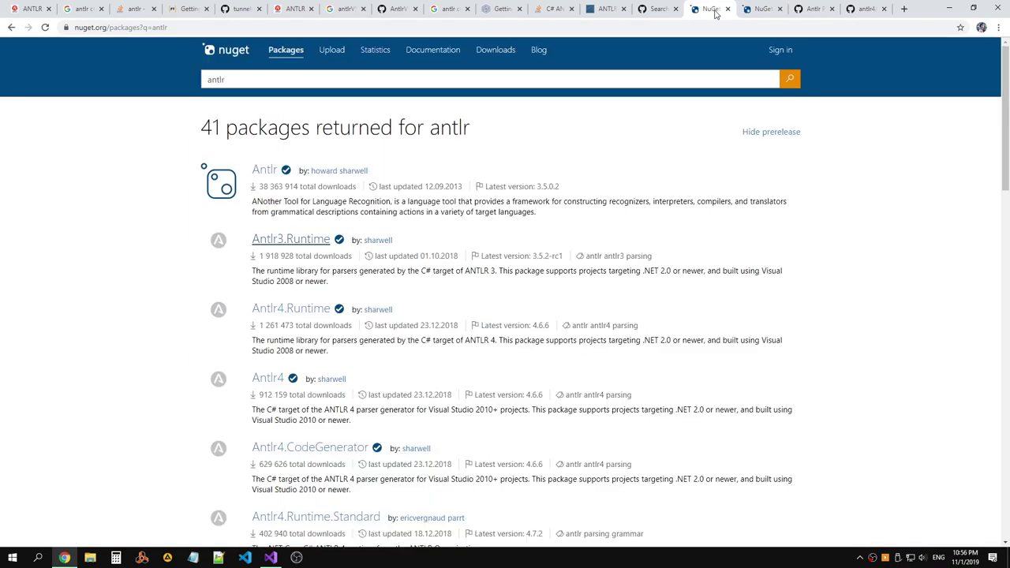
{"action": "left_click", "coordinate": [661, 10]}
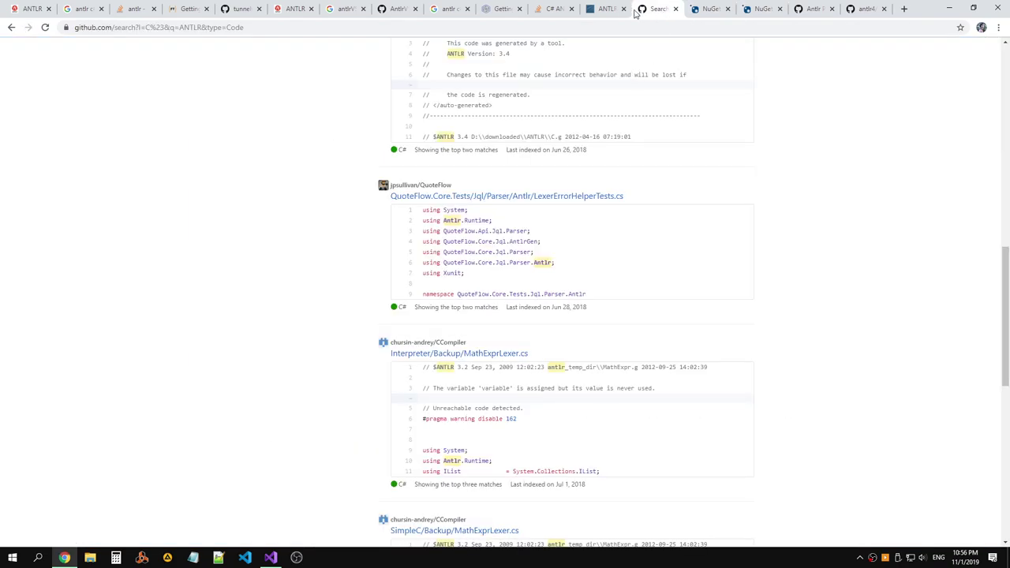
{"action": "left_click", "coordinate": [604, 10]}
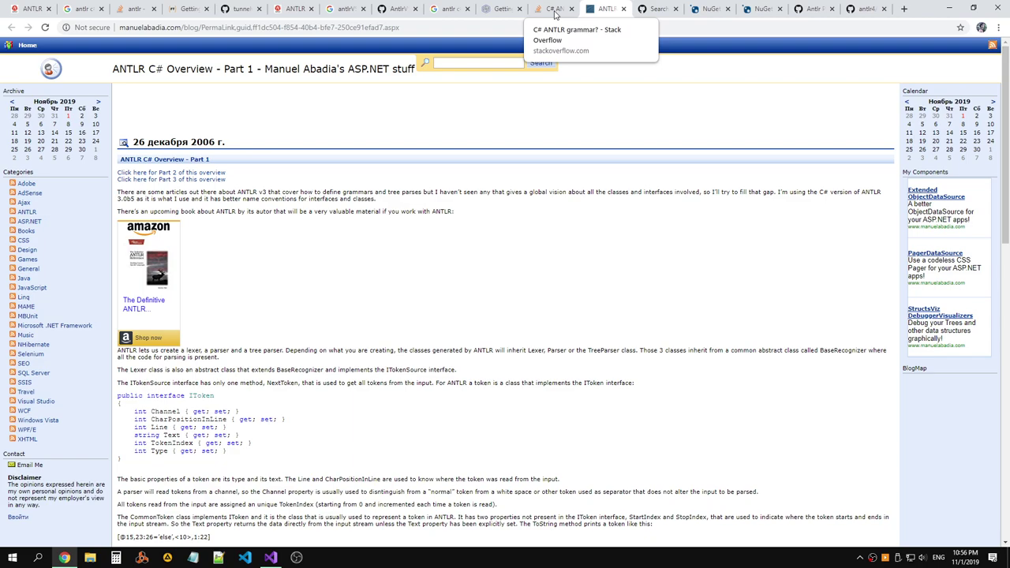
{"action": "left_click", "coordinate": [555, 11]}
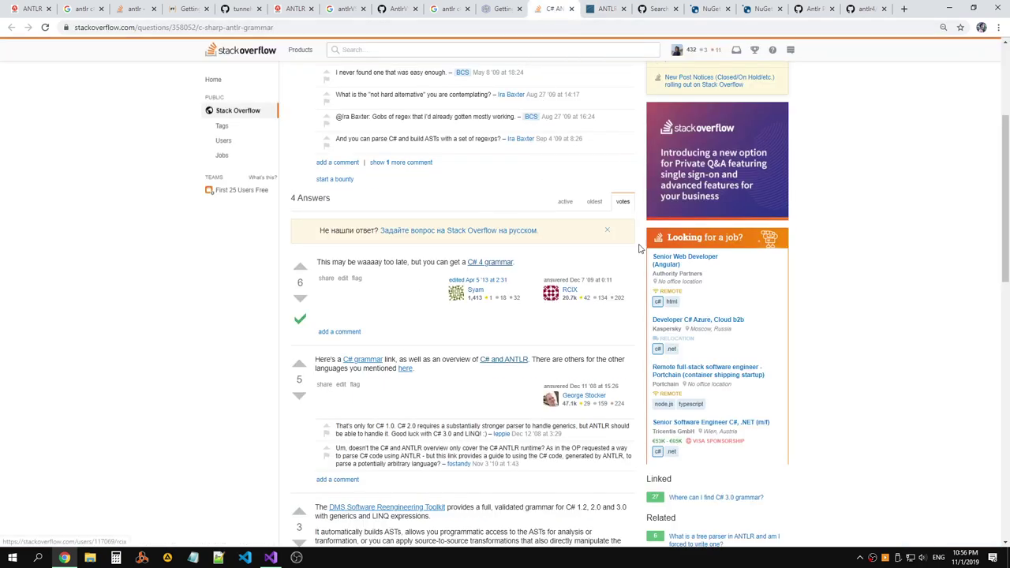
{"action": "left_click", "coordinate": [706, 10]}
{"action": "left_click", "coordinate": [653, 10]}
{"action": "left_click", "coordinate": [609, 10]}
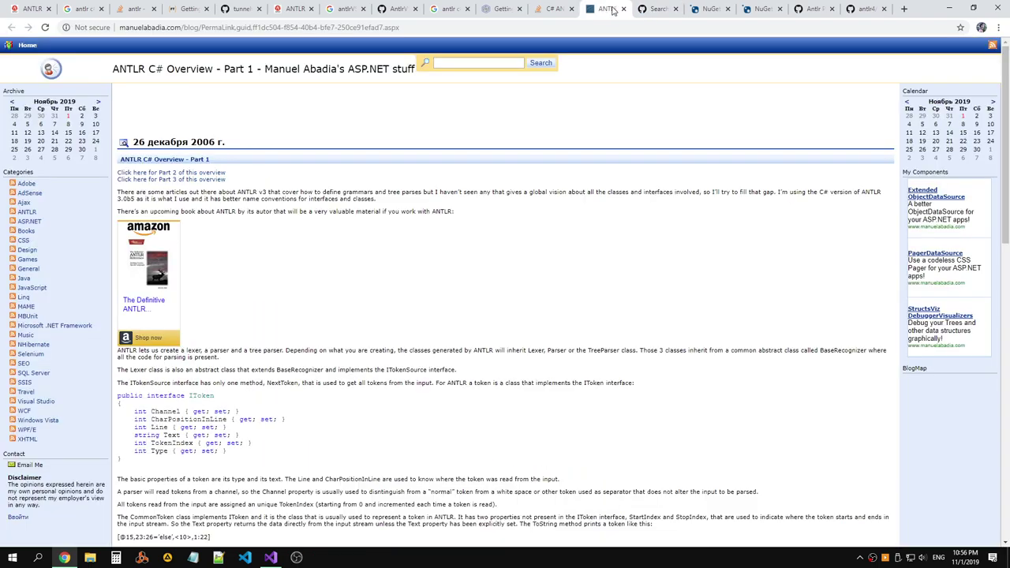
{"action": "left_click", "coordinate": [556, 10]}
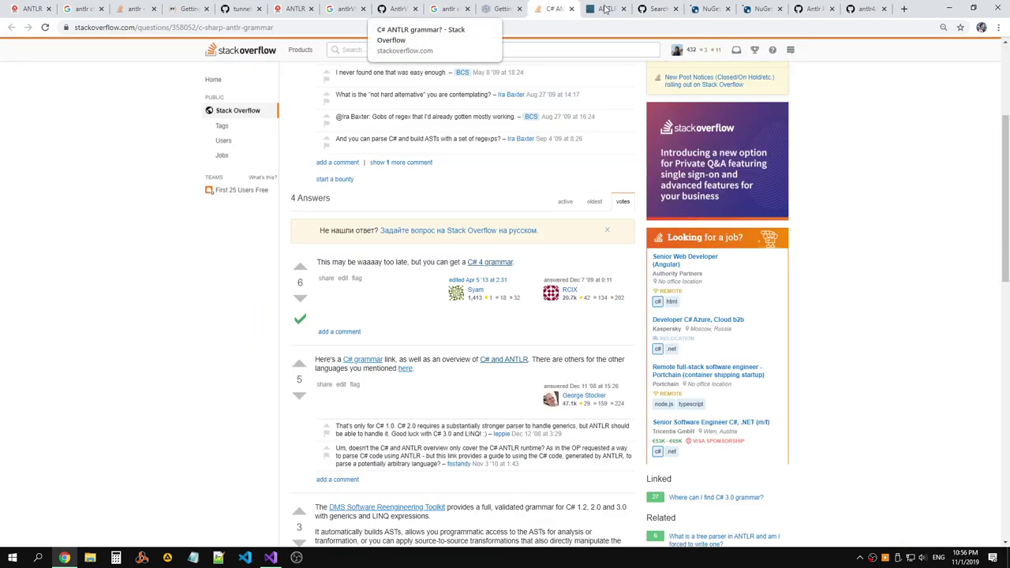
{"action": "left_click", "coordinate": [706, 9]}
{"action": "left_click", "coordinate": [660, 9]}
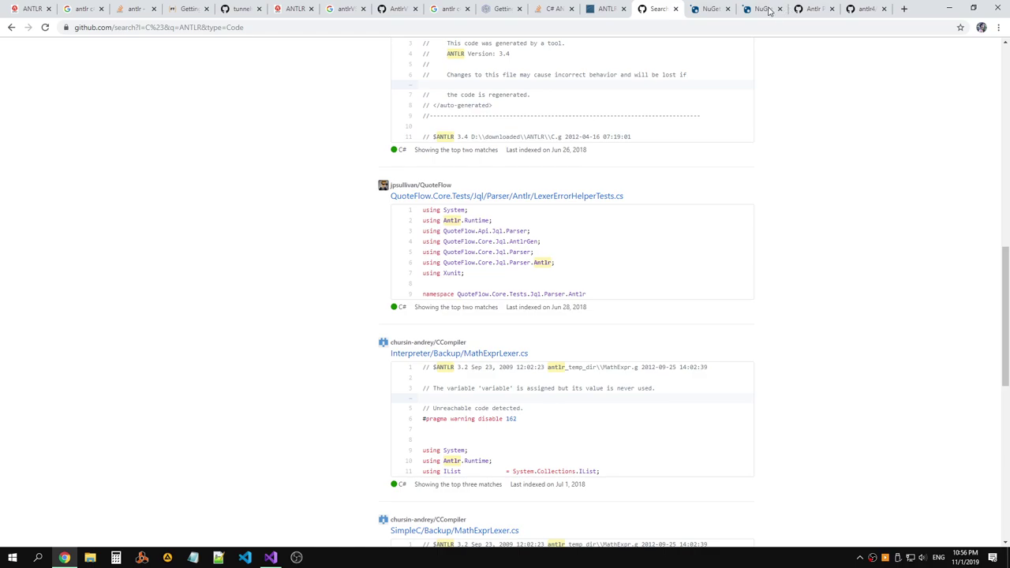
{"action": "left_click", "coordinate": [809, 11]}
{"action": "left_click", "coordinate": [861, 9]}
{"action": "left_click", "coordinate": [813, 9]}
{"action": "left_click", "coordinate": [759, 10]}
{"action": "left_click", "coordinate": [697, 10]}
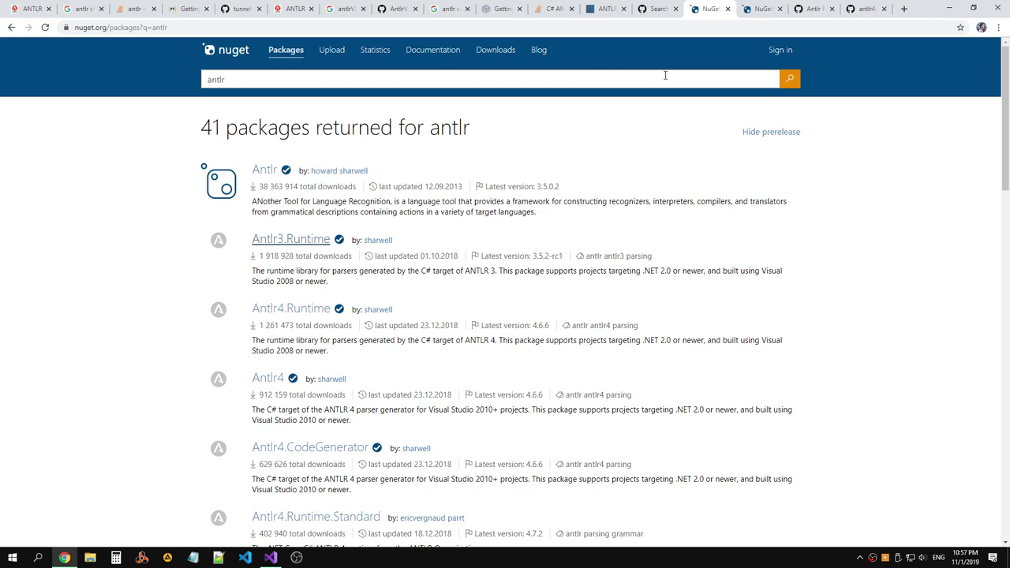
{"action": "scroll", "coordinate": [665, 76], "scroll_direction": "down", "scroll_amount": 3}
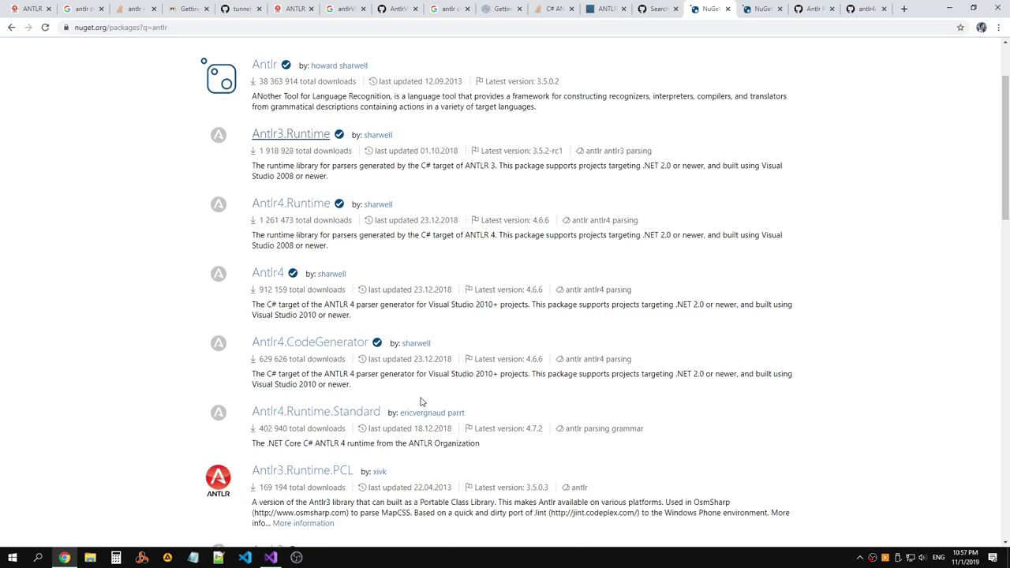
Open the Antlr4.Runtime.Standard 4.7.2 page in a new tab, check dependencies, and copy its name.
{"action": "right_click", "coordinate": [361, 416]}
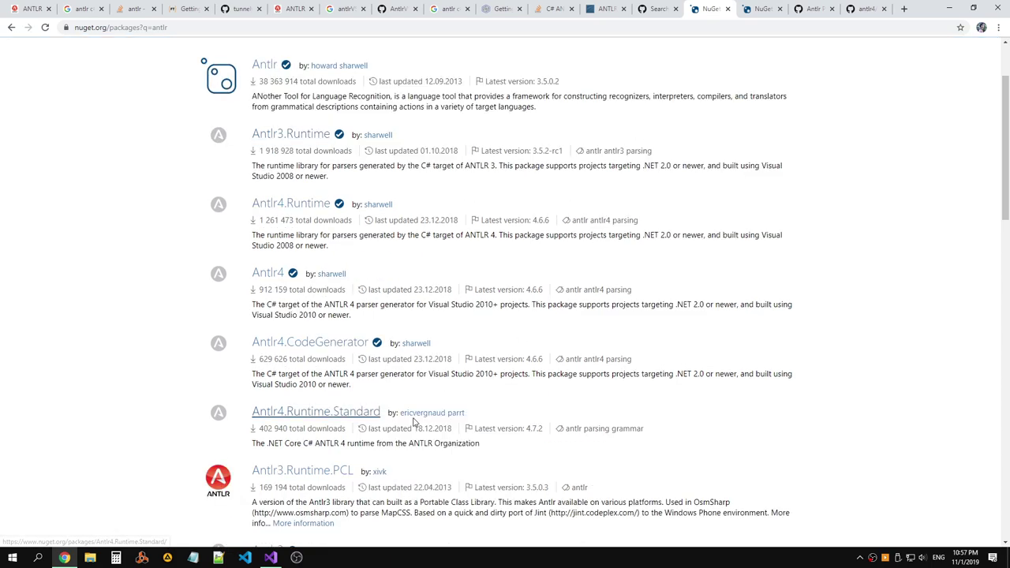
{"action": "left_click", "coordinate": [395, 423]}
{"action": "left_click", "coordinate": [713, 9]}
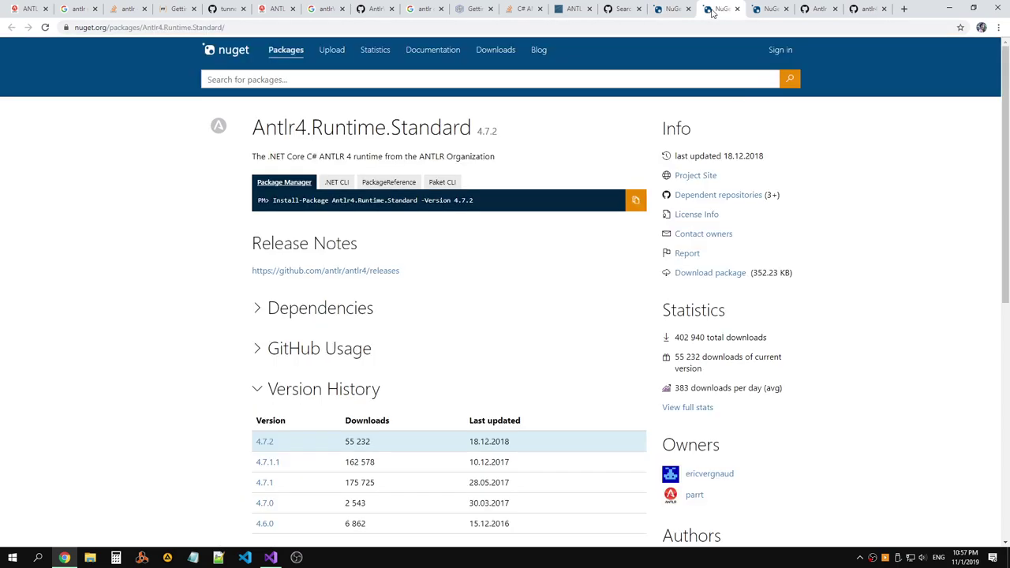
{"action": "scroll", "coordinate": [536, 167], "scroll_direction": "down", "scroll_amount": 1}
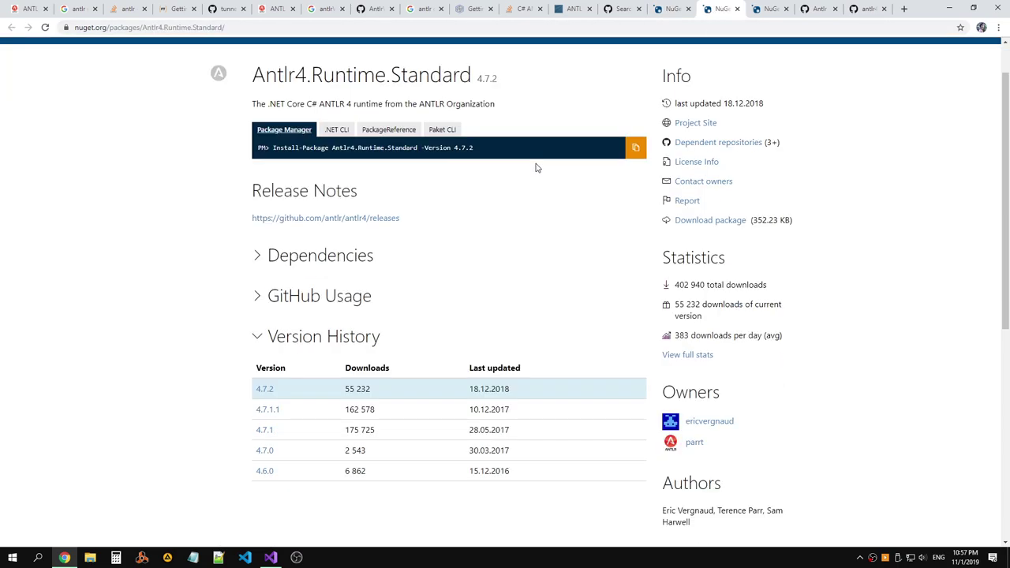
{"action": "left_click", "coordinate": [335, 254]}
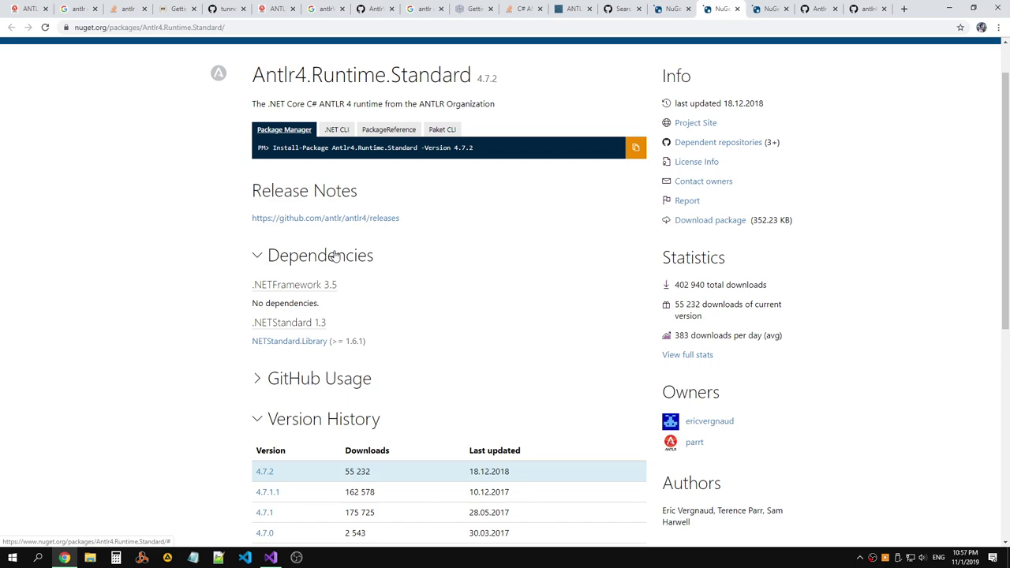
{"action": "left_click", "coordinate": [334, 255]}
{"action": "scroll", "coordinate": [406, 235], "scroll_direction": "up", "scroll_amount": 1}
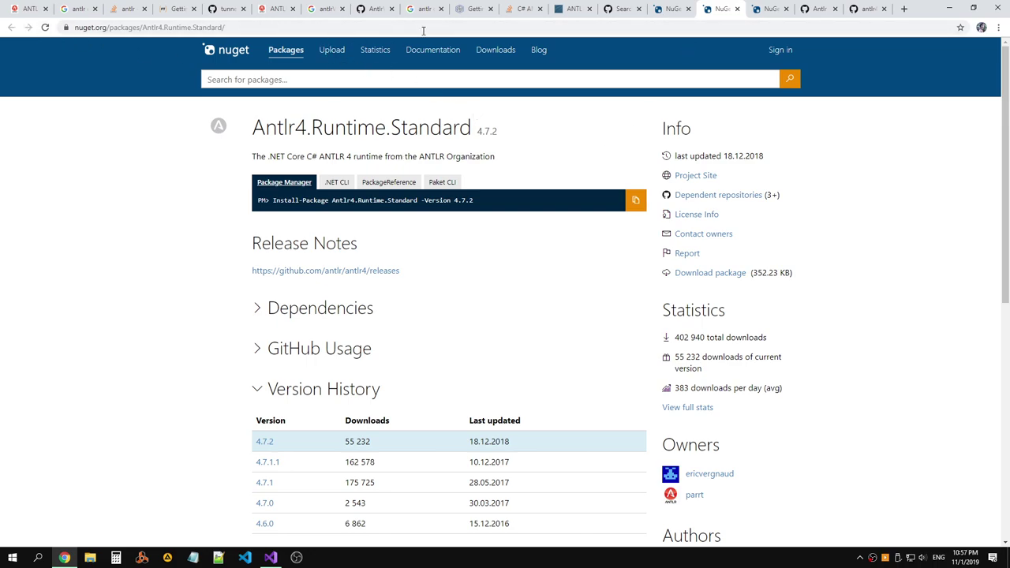
{"action": "left_click_drag", "start_coordinate": [252, 128], "coordinate": [521, 129]}
{"action": "key", "text": "ctrl+c"}
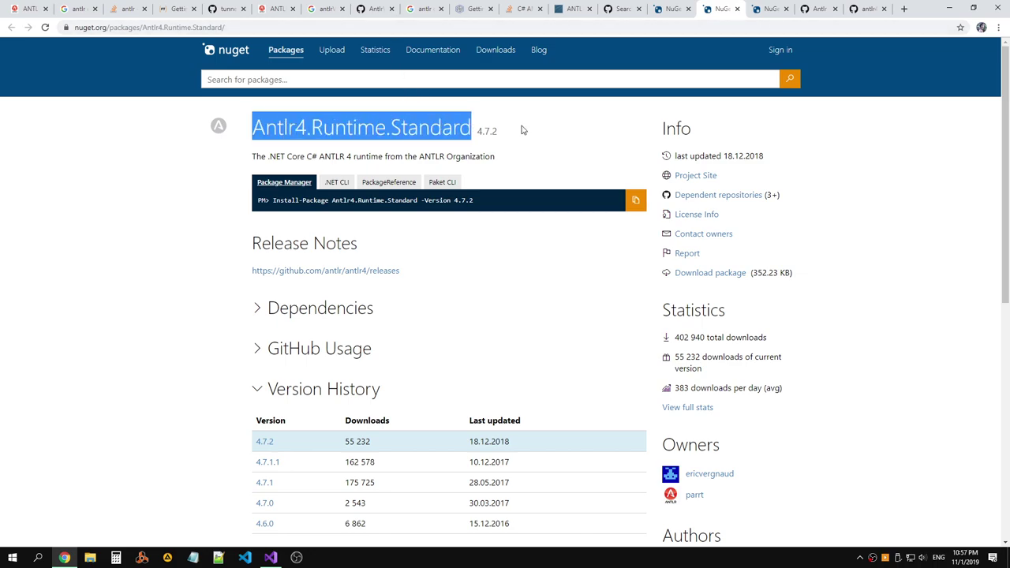
{"action": "key", "text": "alt+Tab"}
Install Antlr4.Runtime.Standard 4.7.2 into AntlrExample, accepting the licence terms.
{"action": "left_click", "coordinate": [865, 379]}
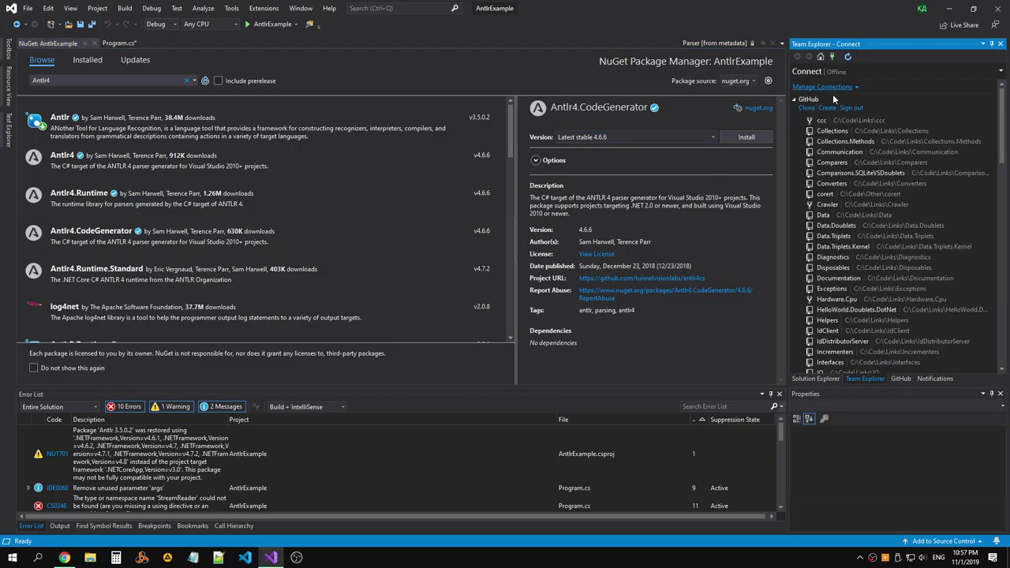
{"action": "left_click", "coordinate": [816, 378]}
{"action": "right_click", "coordinate": [833, 81]}
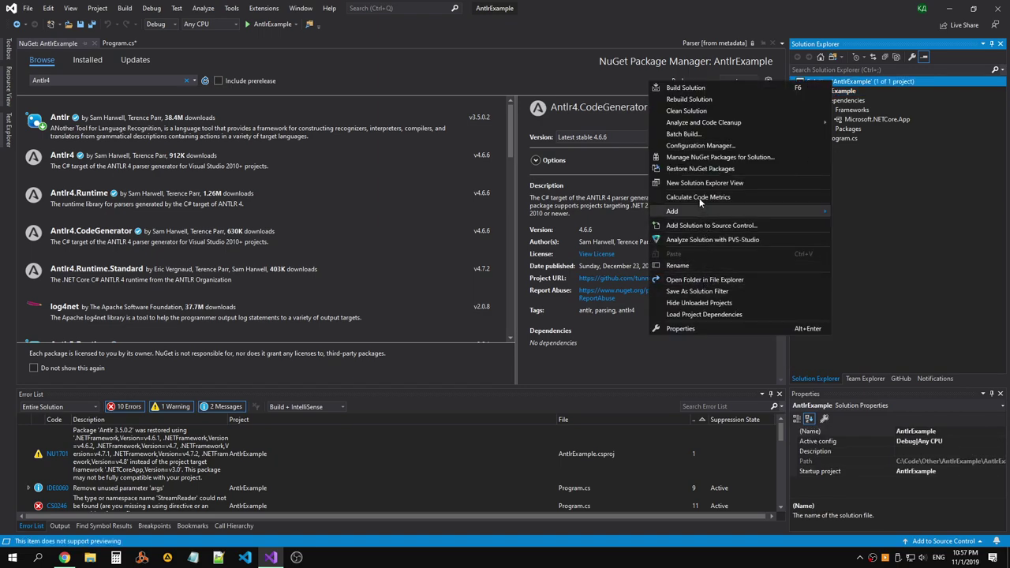
{"action": "left_click", "coordinate": [110, 77]}
{"action": "key", "text": "ctrl+v"}
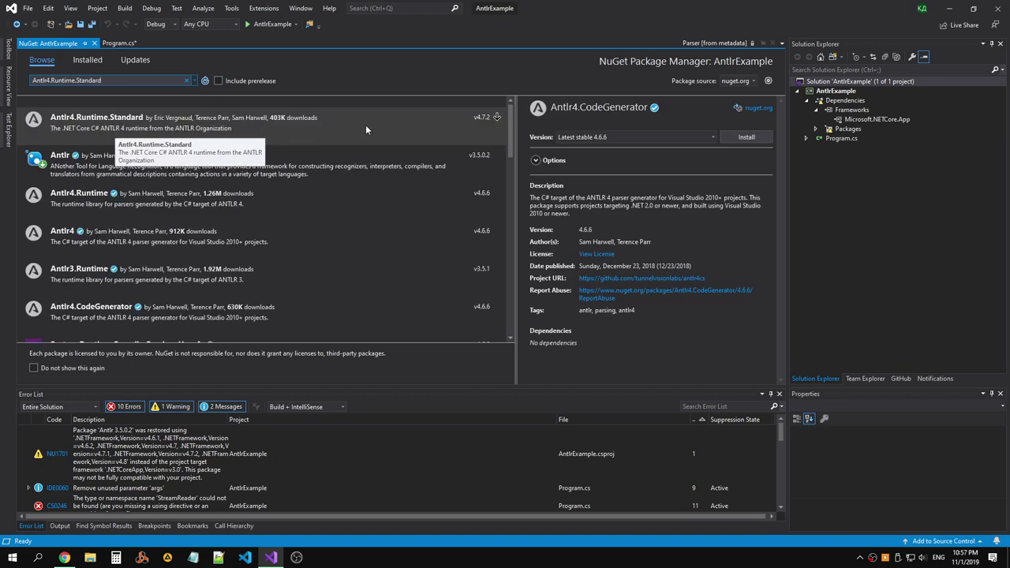
{"action": "left_click", "coordinate": [365, 125]}
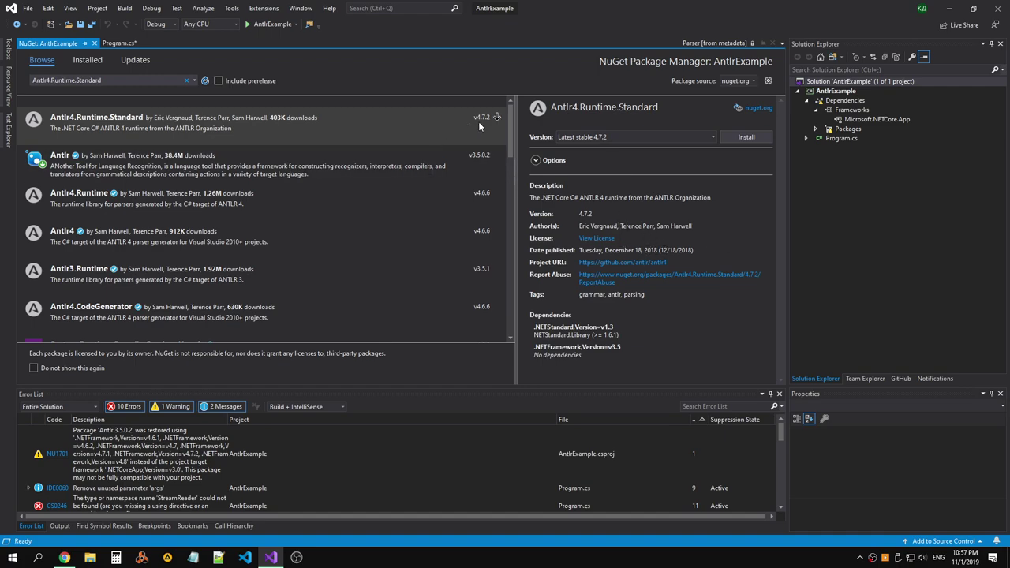
{"action": "left_click", "coordinate": [712, 138]}
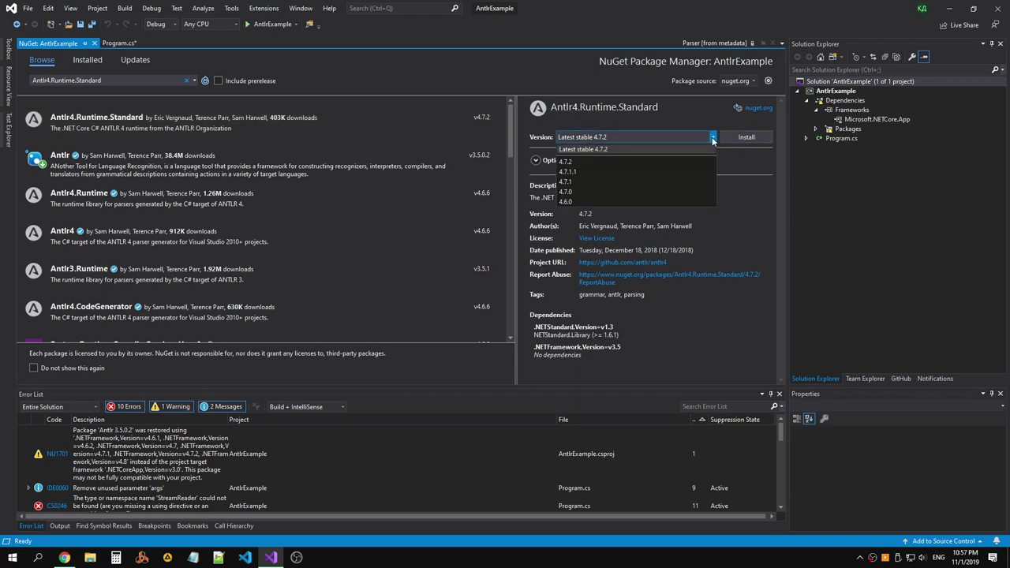
{"action": "left_click", "coordinate": [712, 138]}
{"action": "left_click", "coordinate": [744, 137]}
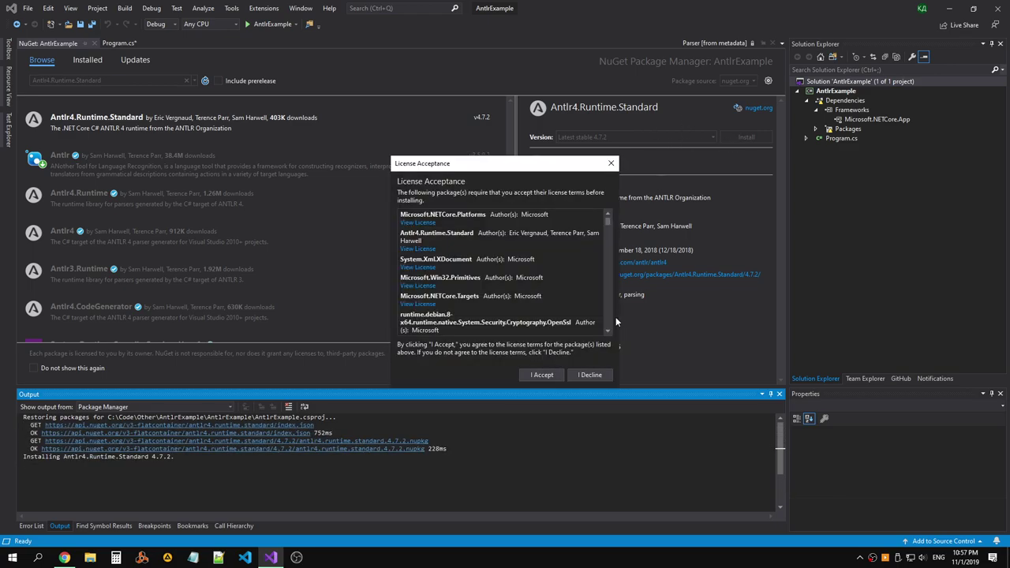
{"action": "left_click", "coordinate": [539, 372]}
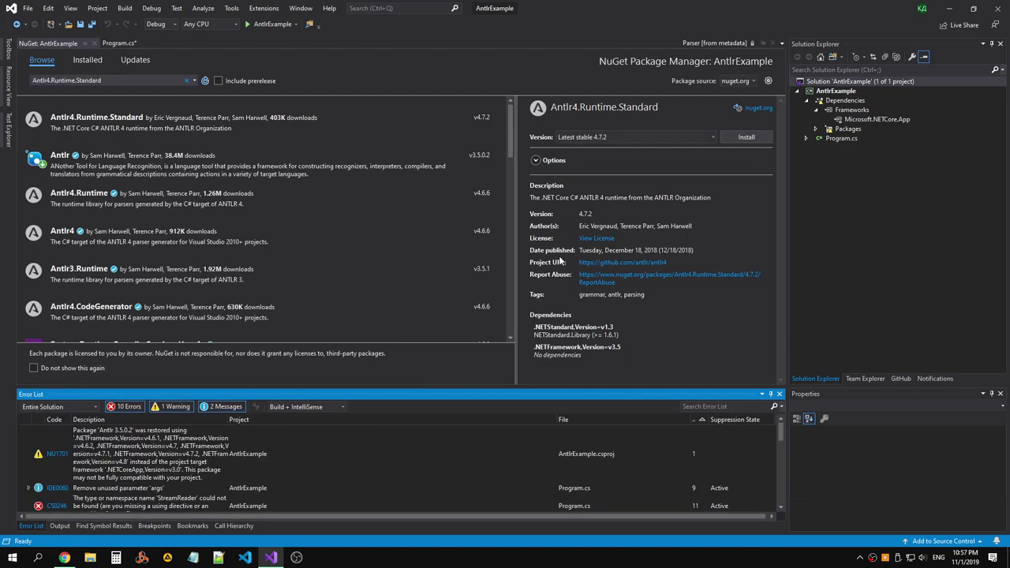
Close the package manager and comment out lines 11–23 in Program.cs's Main.
{"action": "left_click", "coordinate": [93, 43]}
{"action": "left_click_drag", "start_coordinate": [109, 148], "coordinate": [114, 250]}
{"action": "left_click", "coordinate": [360, 24]}
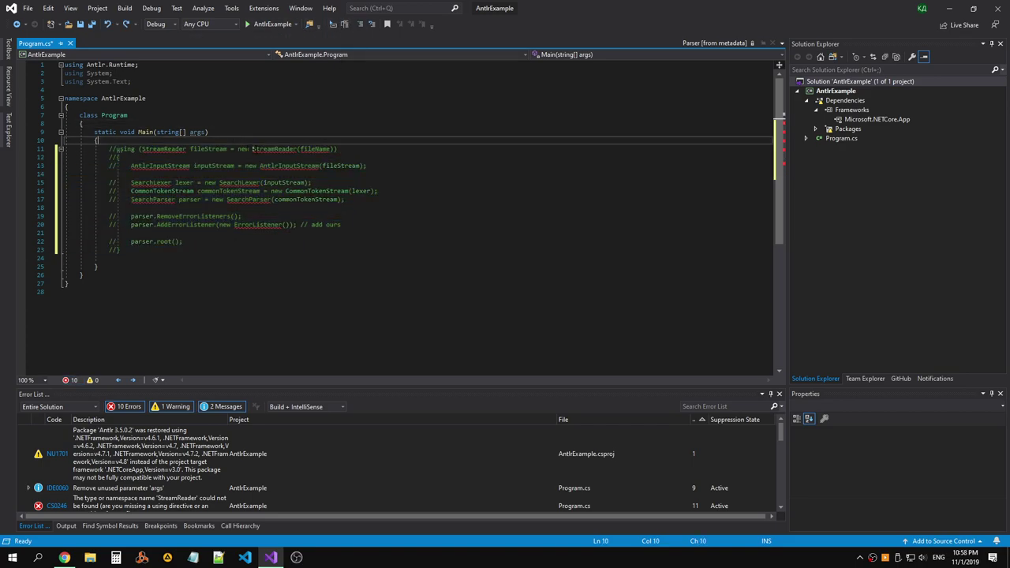
{"action": "key", "text": "Return"}
Switch to Chrome and bring up the ANTLR C# Overview blog post.
{"action": "key", "text": "alt+Tab"}
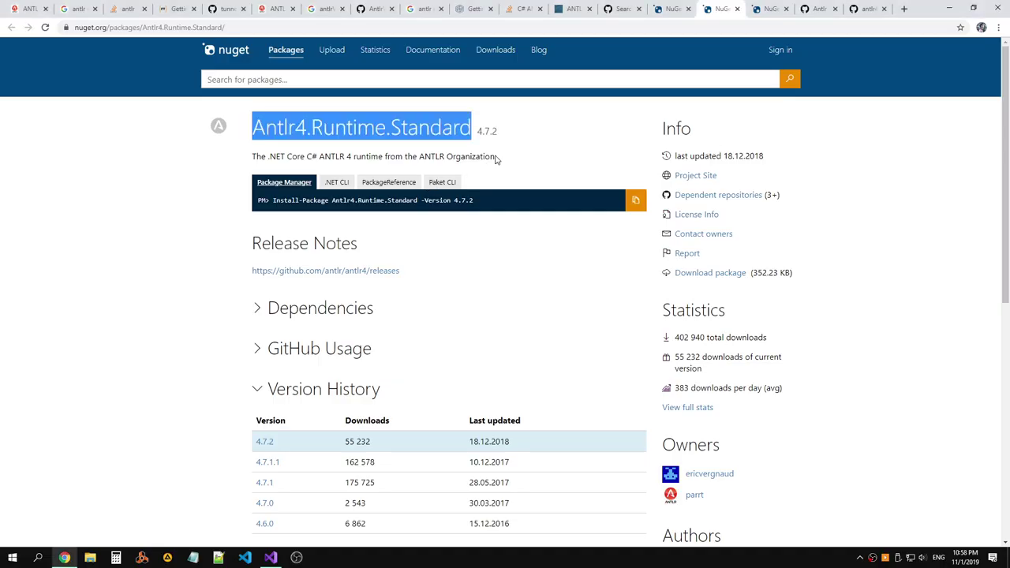
{"action": "left_click", "coordinate": [528, 131]}
{"action": "left_click", "coordinate": [670, 10]}
{"action": "left_click", "coordinate": [623, 9]}
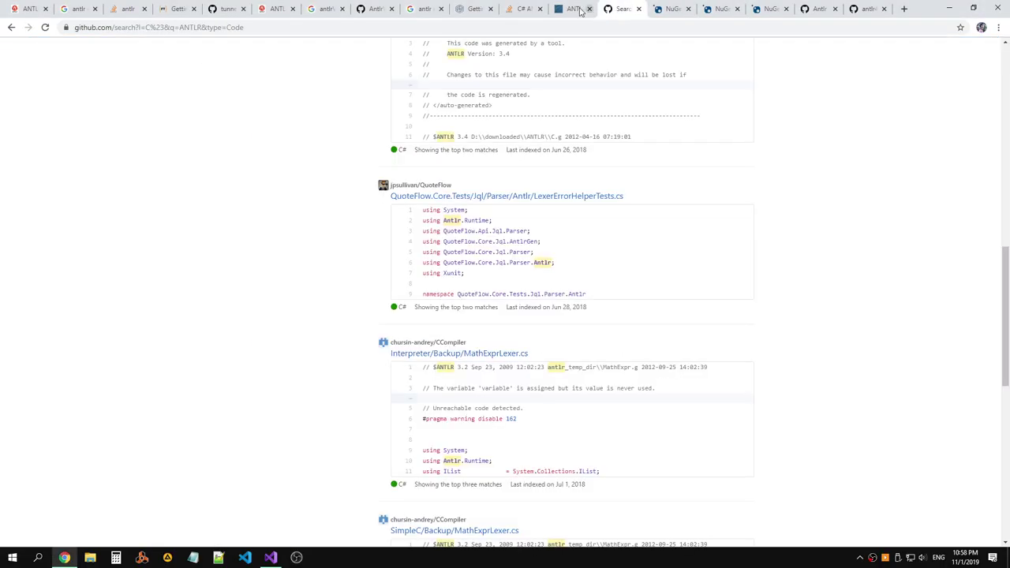
{"action": "left_click", "coordinate": [561, 9]}
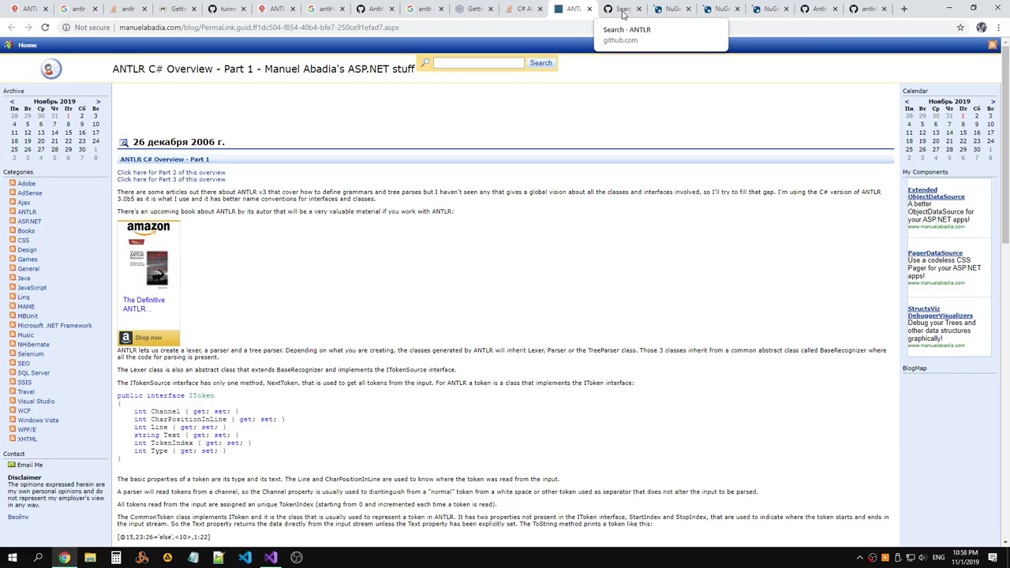
Restore the commented parsing block in Main and add the Antlr4.Runtime using through a quick fix.
{"action": "key", "text": "alt+Tab"}
{"action": "key", "text": "Delete"}
{"action": "left_click_drag", "start_coordinate": [108, 149], "coordinate": [113, 249]}
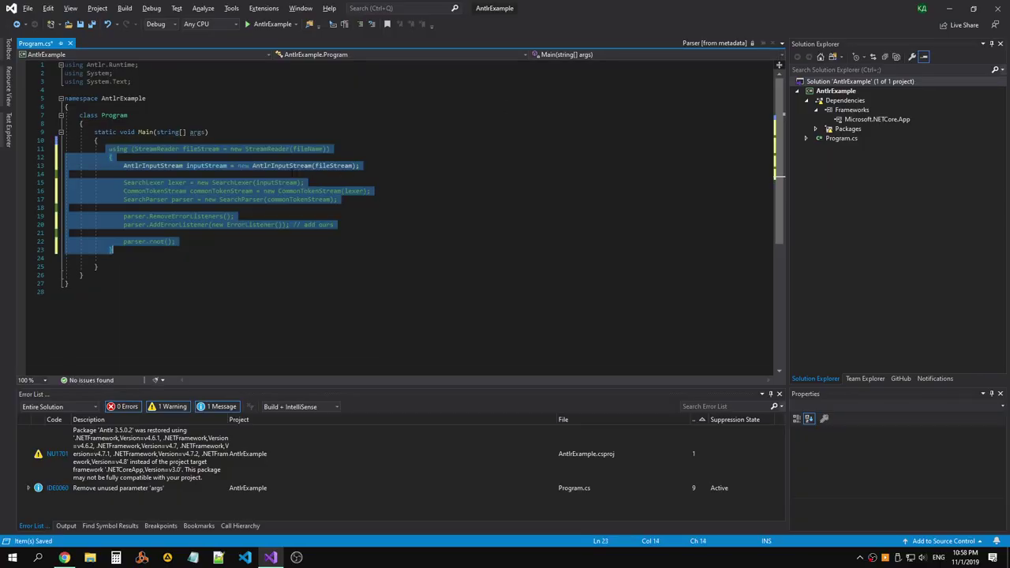
{"action": "left_click", "coordinate": [157, 166]}
{"action": "key", "text": "ctrl+period"}
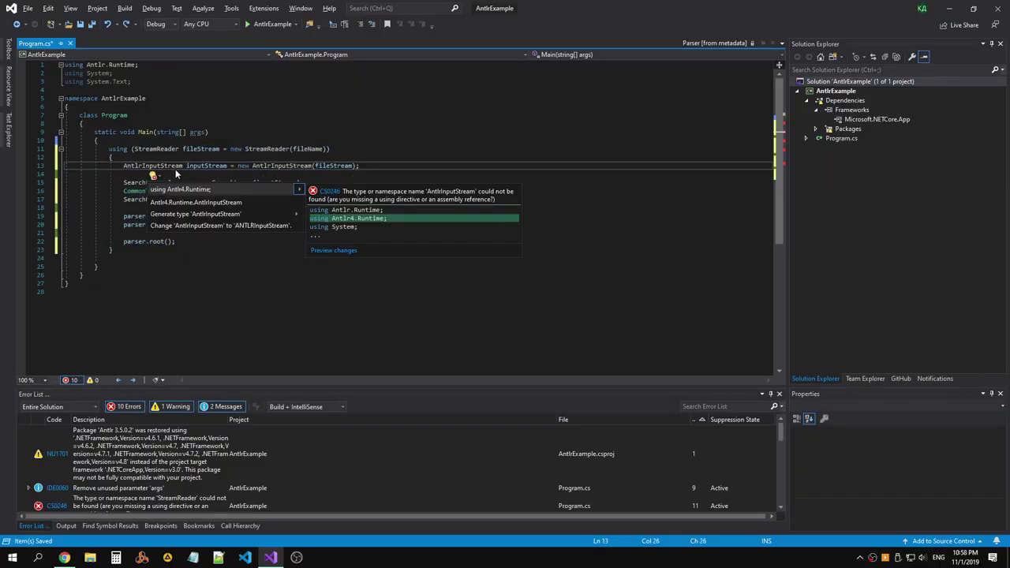
{"action": "key", "text": "Return"}
Check the quick-fix suggestions for SearchLexer and ErrorListener without applying any.
{"action": "key", "text": "Down"}
{"action": "key", "text": "Down"}
{"action": "key", "text": "ctrl+period"}
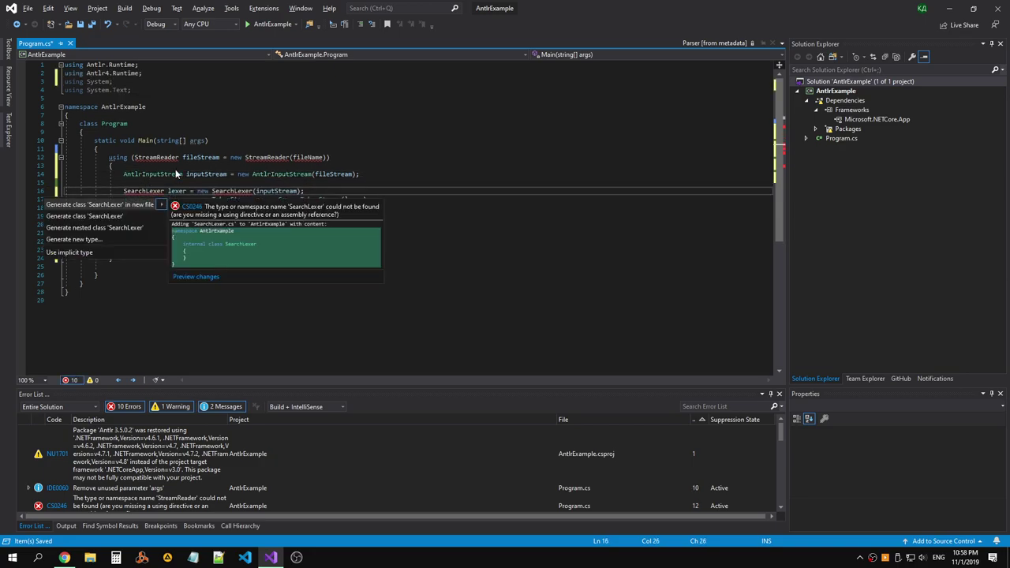
{"action": "key", "text": "Escape"}
{"action": "key", "text": "Down"}
{"action": "key", "text": "Down"}
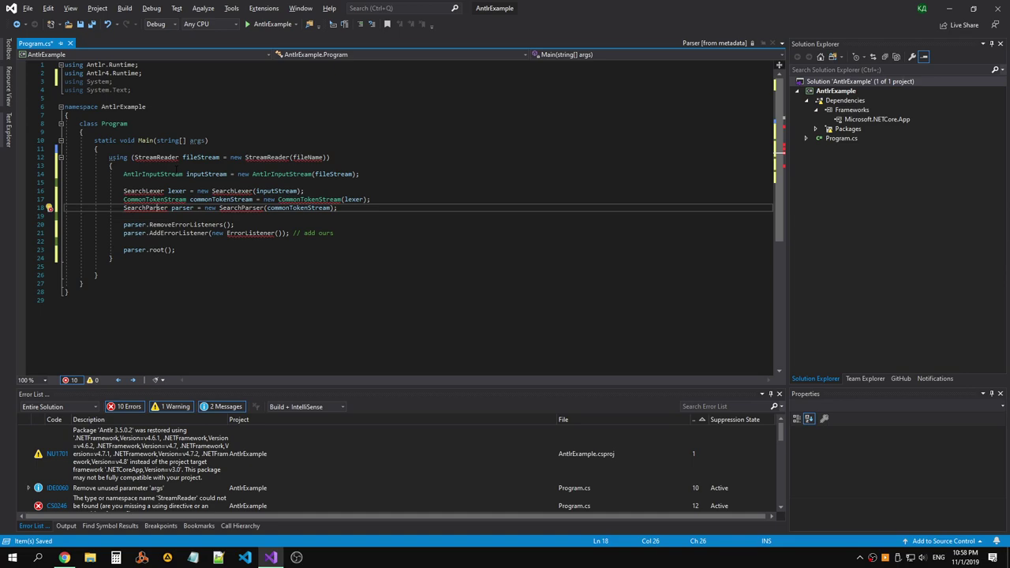
{"action": "left_click", "coordinate": [254, 233]}
{"action": "key", "text": "ctrl+period"}
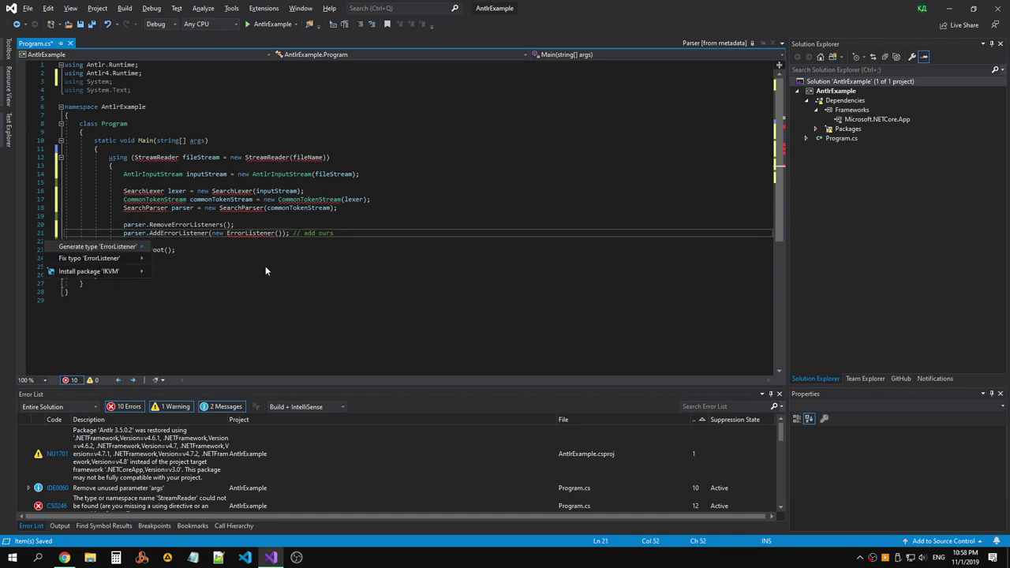
{"action": "key", "text": "Down"}
{"action": "key", "text": "Down"}
{"action": "key", "text": "Up"}
{"action": "key", "text": "Up"}
{"action": "key", "text": "Escape"}
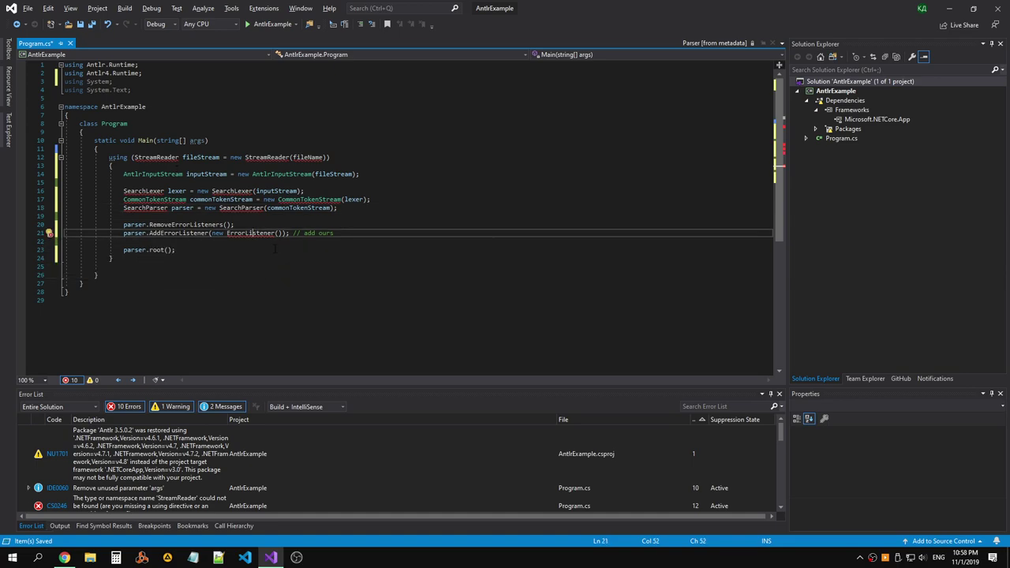
Add the System.IO using for StreamReader through a quick fix.
{"action": "left_click", "coordinate": [178, 157]}
{"action": "key", "text": "ctrl+period"}
{"action": "key", "text": "Return"}
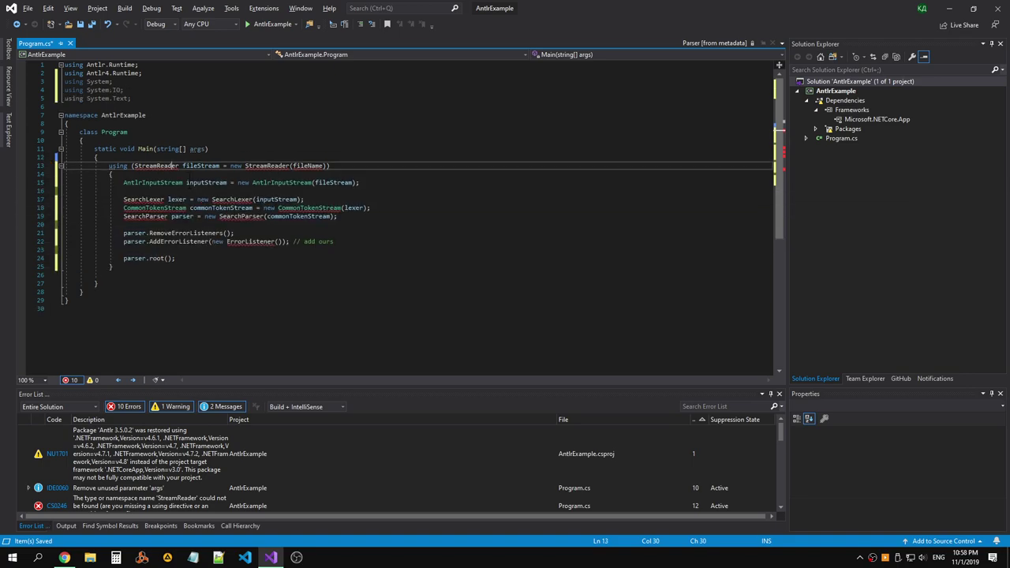
{"action": "key", "text": "Down"}
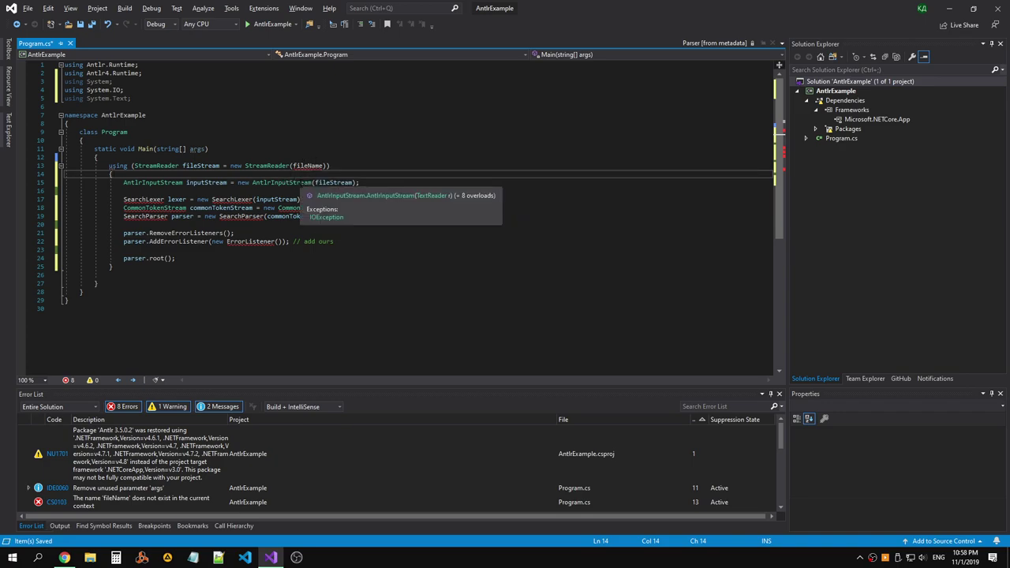
{"action": "double_click", "coordinate": [334, 182]}
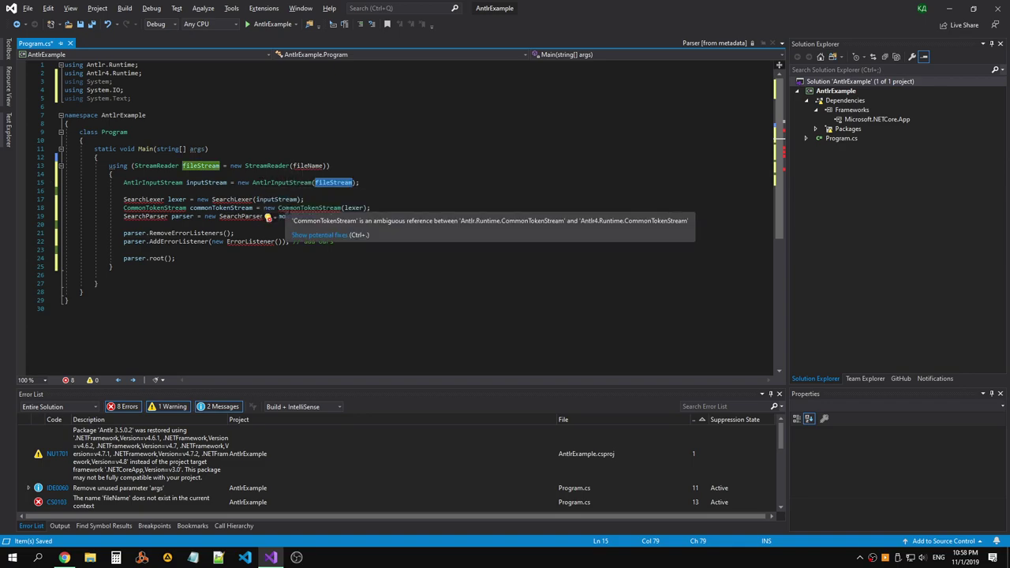
Show the AntlrExample project's installed NuGet packages.
{"action": "right_click", "coordinate": [832, 91]}
{"action": "left_click", "coordinate": [726, 236]}
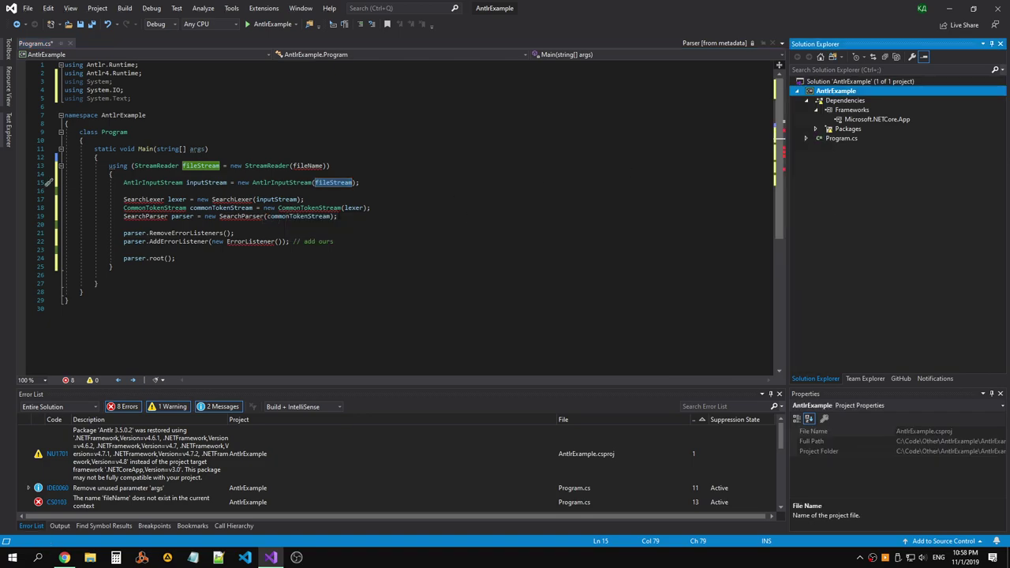
{"action": "left_click", "coordinate": [94, 63]}
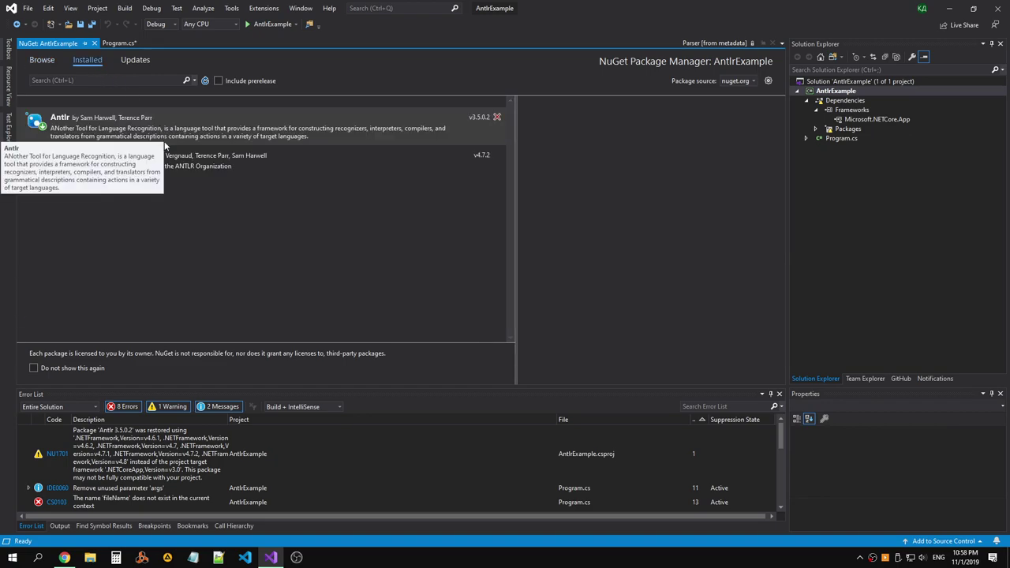
Uninstall the Antlr 3.5.0.2 package, save Program.cs, and bring Chrome to the front.
{"action": "left_click", "coordinate": [497, 117]}
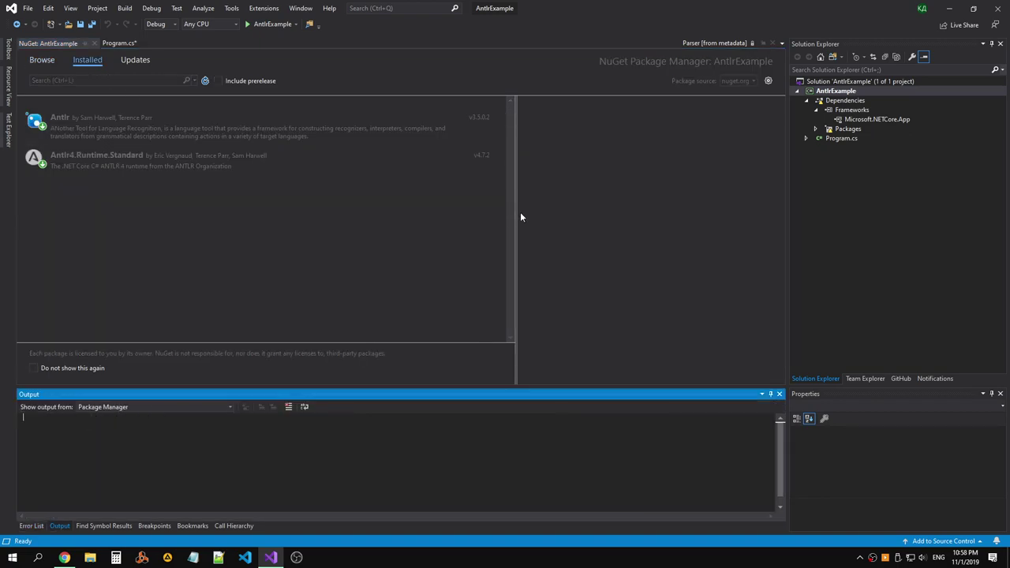
{"action": "left_click", "coordinate": [92, 44]}
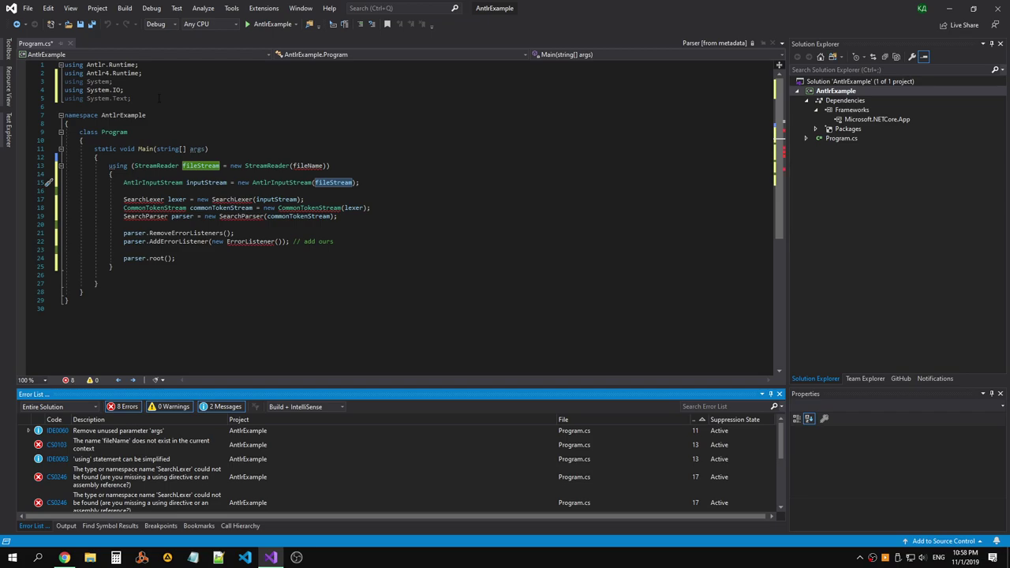
{"action": "left_click", "coordinate": [237, 157]}
{"action": "key", "text": "ctrl+s"}
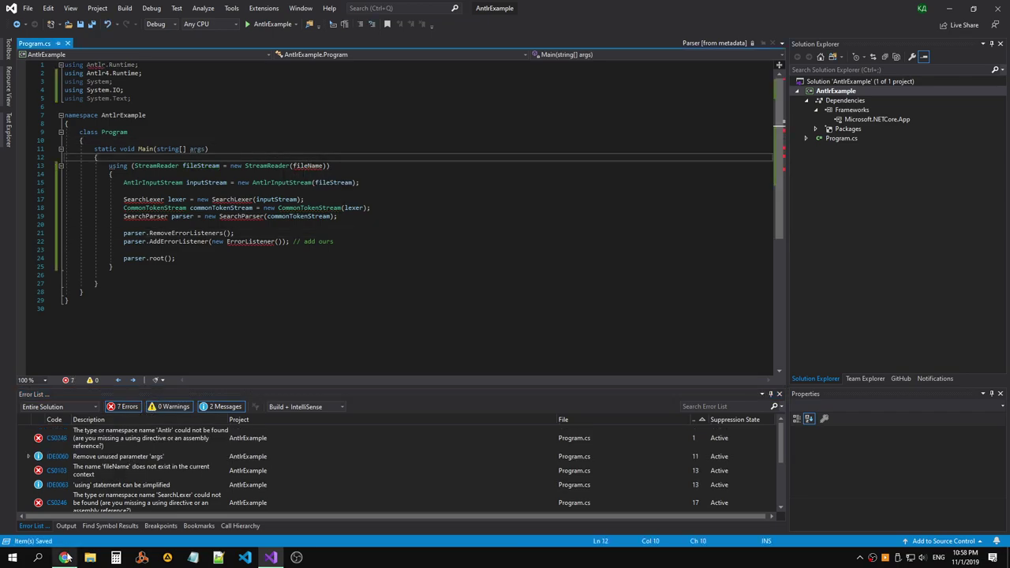
{"action": "left_click", "coordinate": [64, 557]}
Look through the open ANTLR tabs and settle on the antlr4 C# runtime README.
{"action": "left_click", "coordinate": [578, 9]}
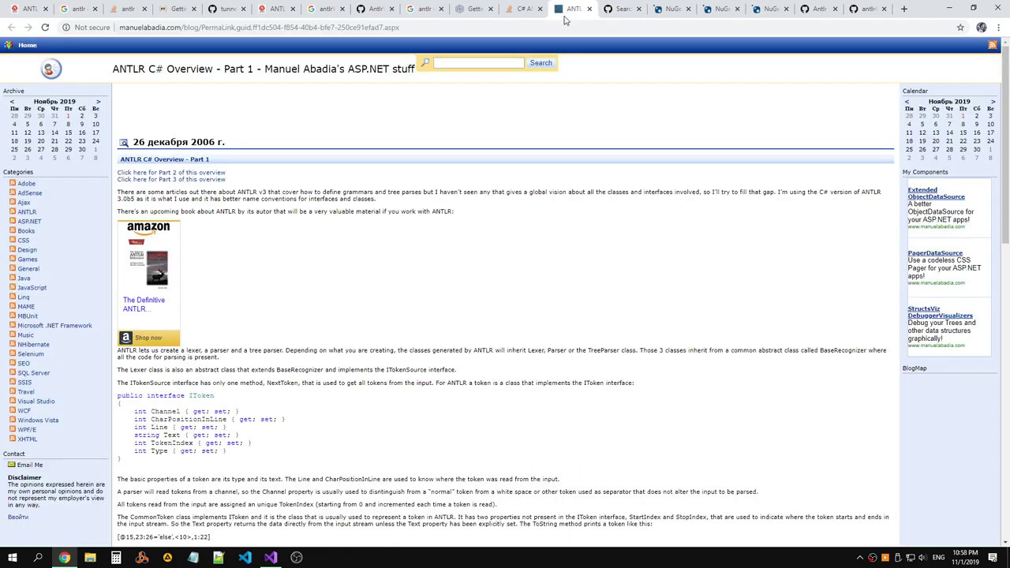
{"action": "left_click", "coordinate": [525, 9]}
{"action": "left_click", "coordinate": [471, 11]}
{"action": "left_click", "coordinate": [425, 11]}
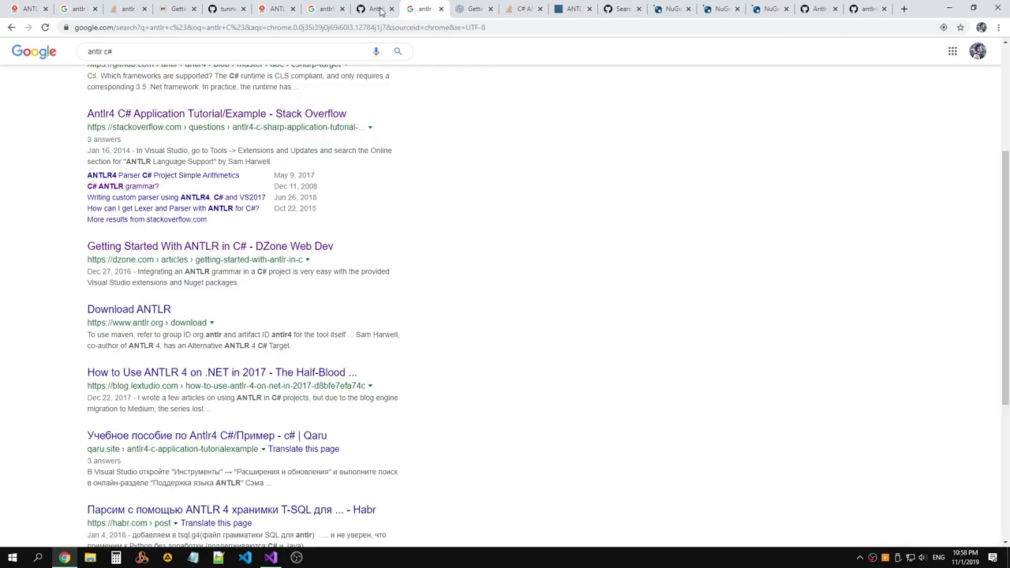
{"action": "left_click", "coordinate": [378, 11]}
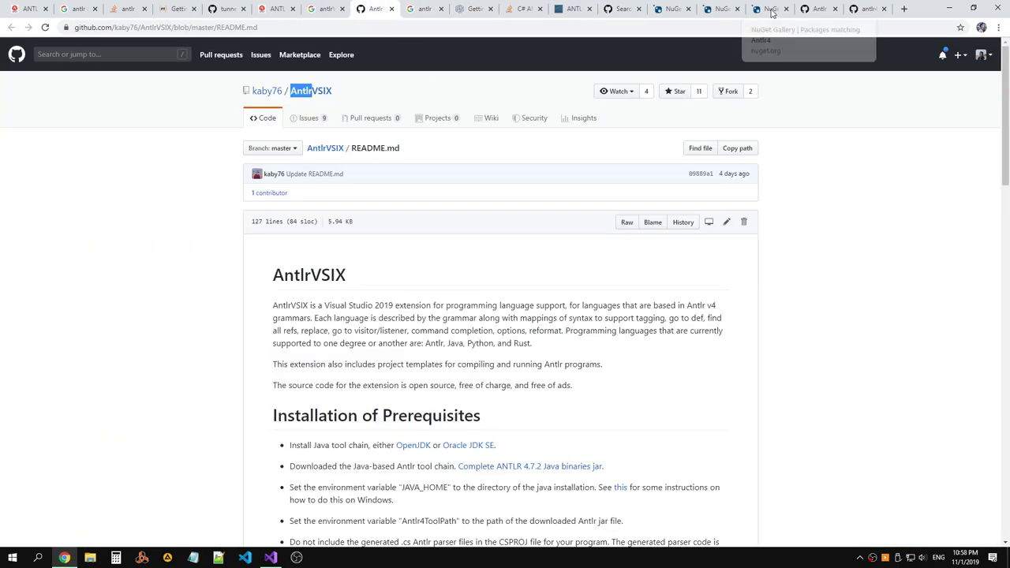
{"action": "left_click", "coordinate": [825, 11]}
{"action": "left_click", "coordinate": [860, 10]}
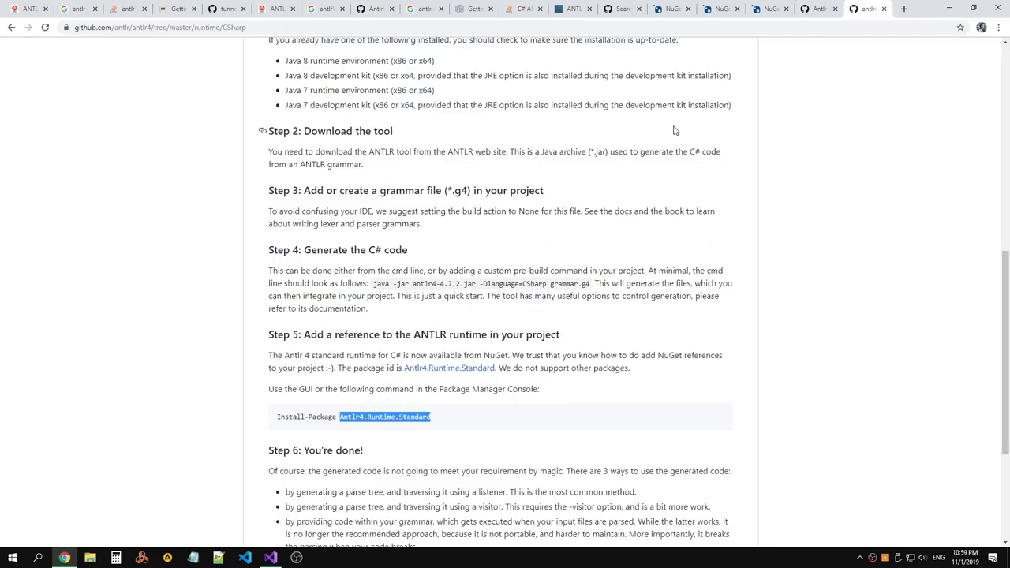
Scroll through the README and read the Step 2 download instructions.
{"action": "scroll", "coordinate": [675, 131], "scroll_direction": "up", "scroll_amount": 6}
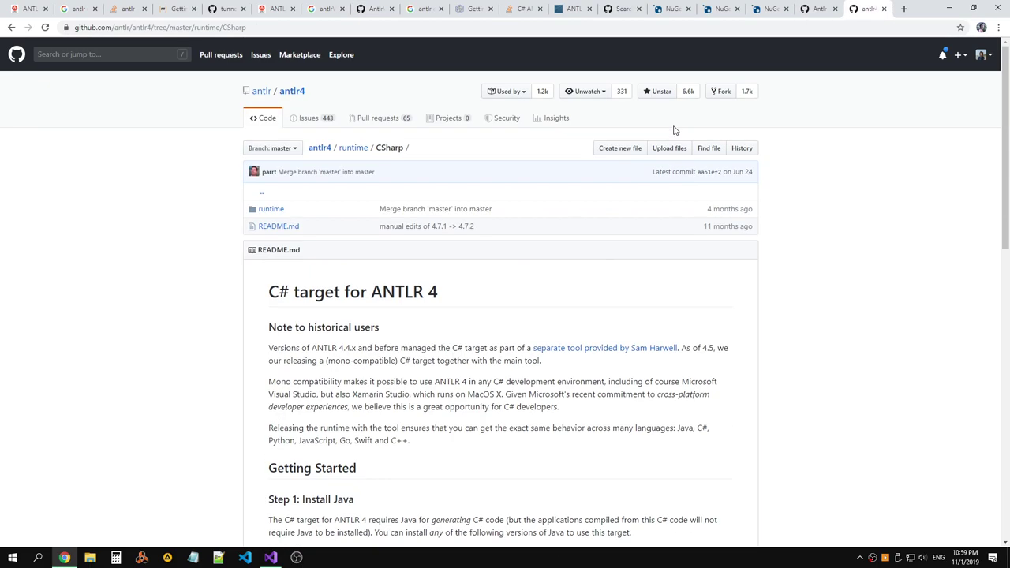
{"action": "left_click_drag", "start_coordinate": [749, 172], "coordinate": [748, 172]}
{"action": "left_click", "coordinate": [748, 172]}
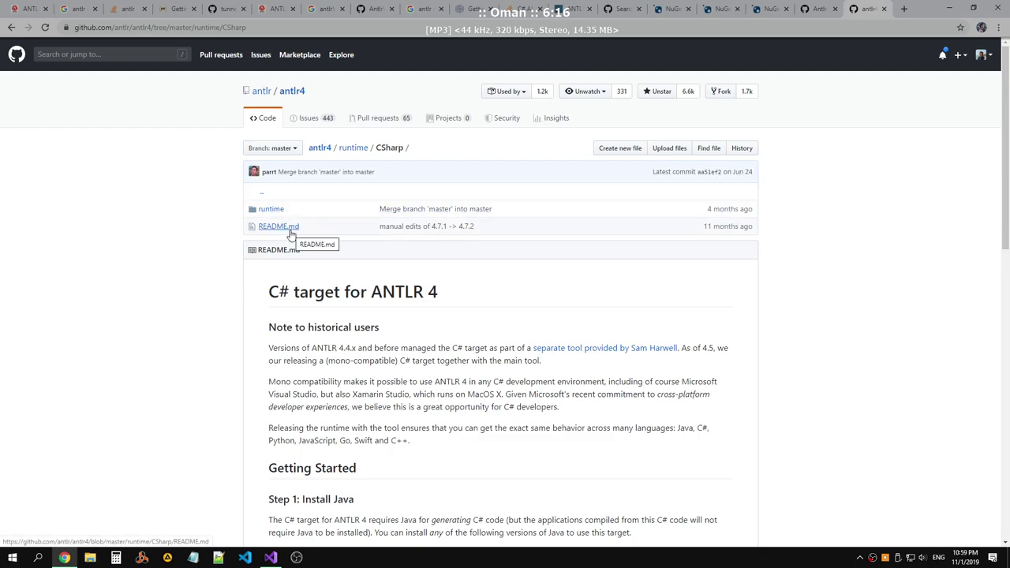
{"action": "scroll", "coordinate": [405, 228], "scroll_direction": "down", "scroll_amount": 3}
{"action": "scroll", "coordinate": [411, 217], "scroll_direction": "down", "scroll_amount": 5}
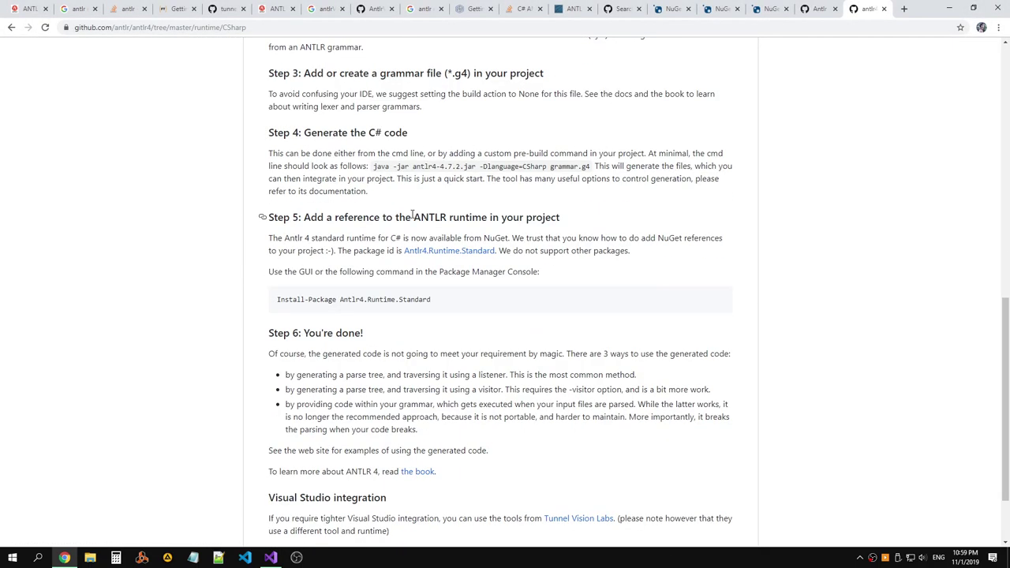
{"action": "scroll", "coordinate": [411, 217], "scroll_direction": "up", "scroll_amount": 8}
{"action": "scroll", "coordinate": [411, 214], "scroll_direction": "down", "scroll_amount": 7}
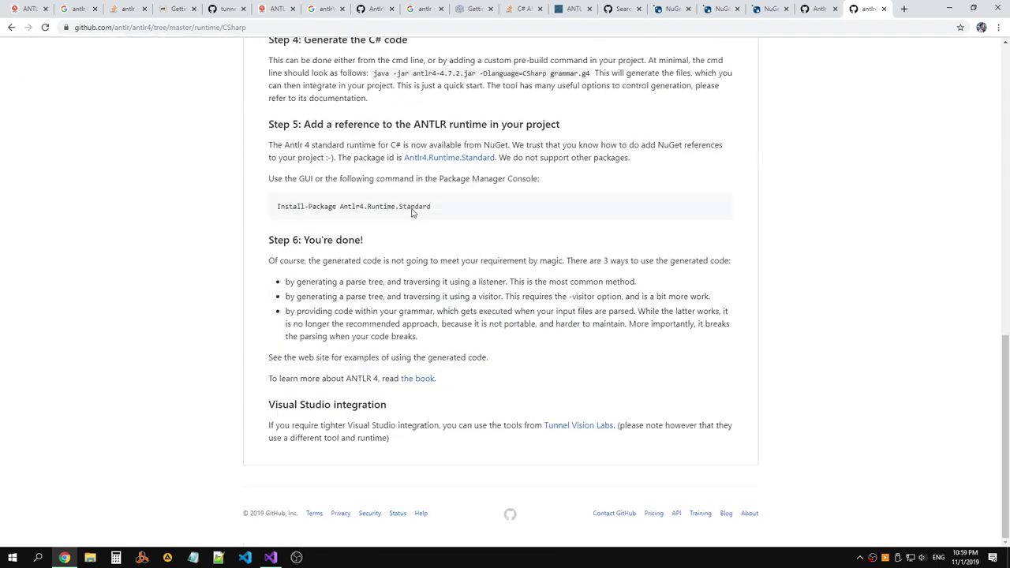
{"action": "scroll", "coordinate": [411, 211], "scroll_direction": "up", "scroll_amount": 3}
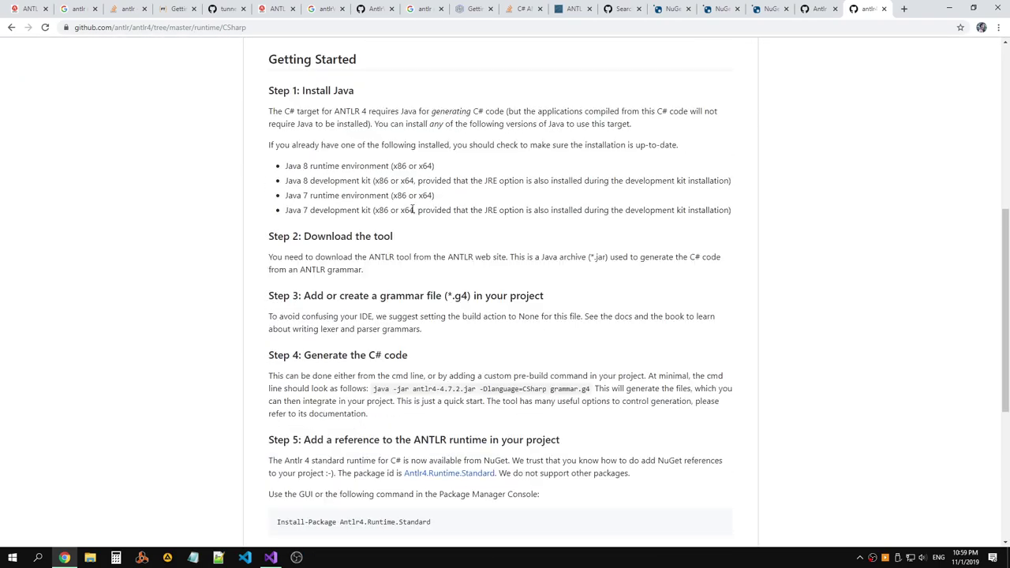
{"action": "scroll", "coordinate": [411, 209], "scroll_direction": "down", "scroll_amount": 2}
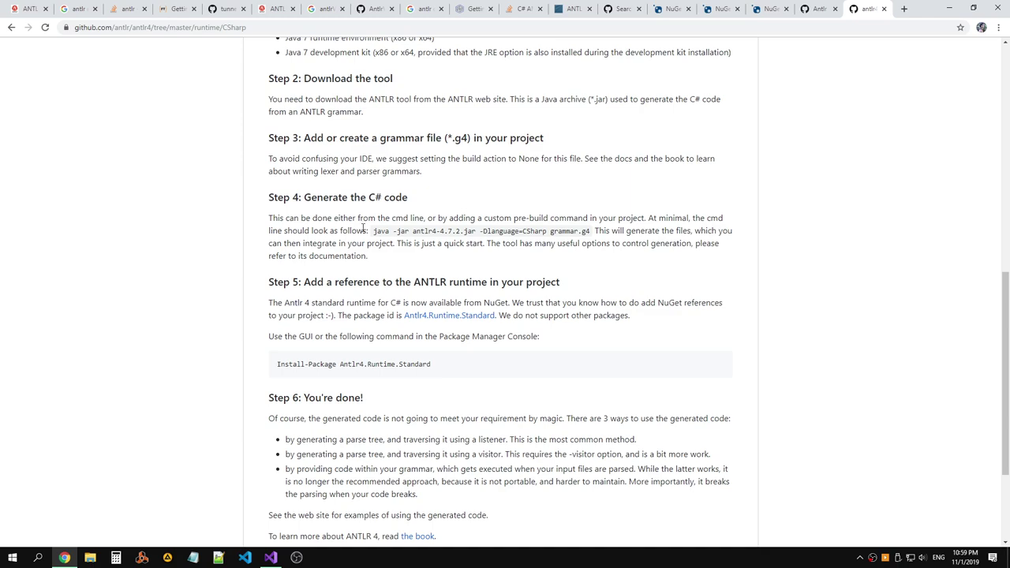
{"action": "scroll", "coordinate": [318, 223], "scroll_direction": "up", "scroll_amount": 3}
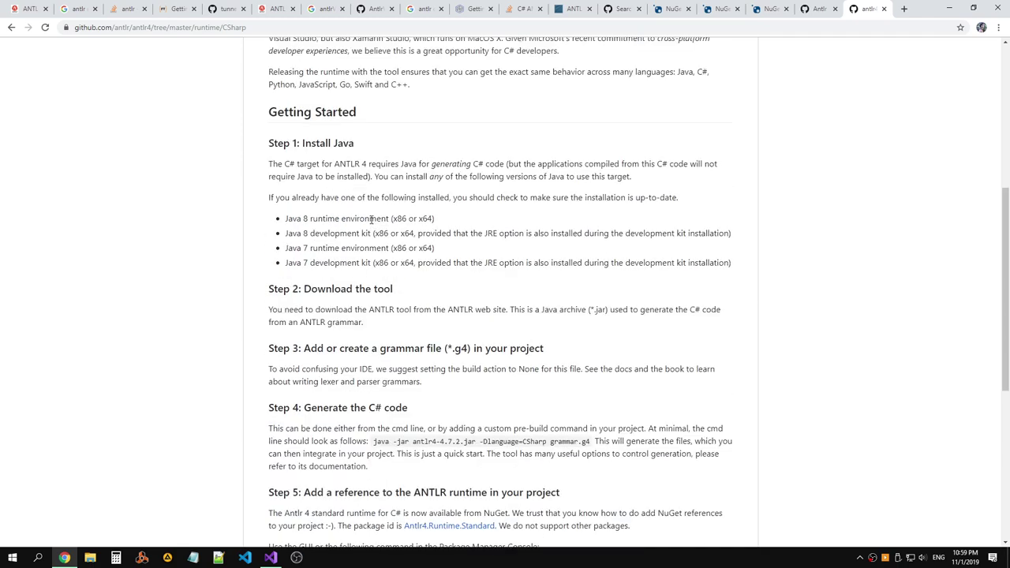
{"action": "scroll", "coordinate": [371, 219], "scroll_direction": "down", "scroll_amount": 1}
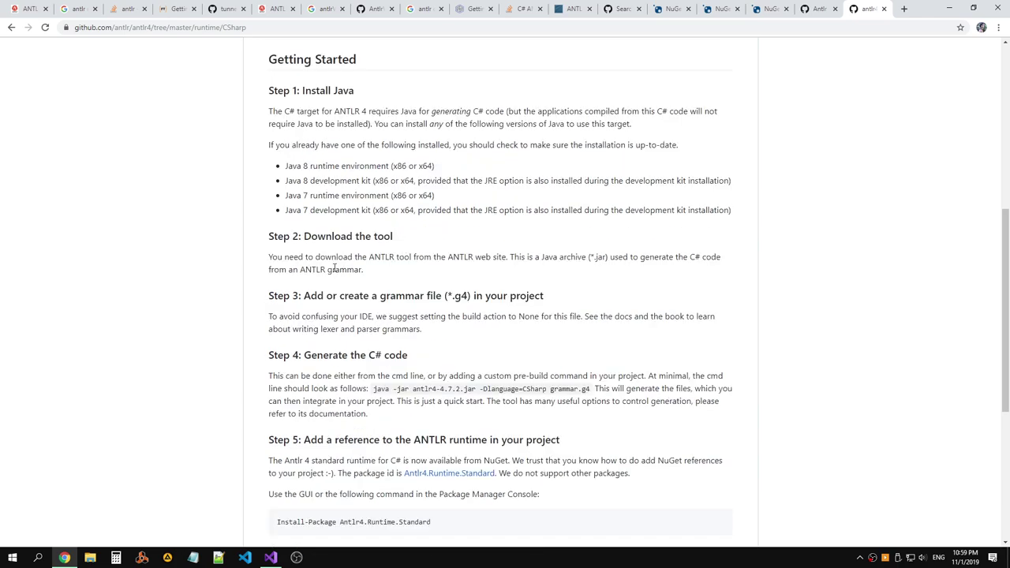
{"action": "left_click_drag", "start_coordinate": [270, 255], "coordinate": [665, 273]}
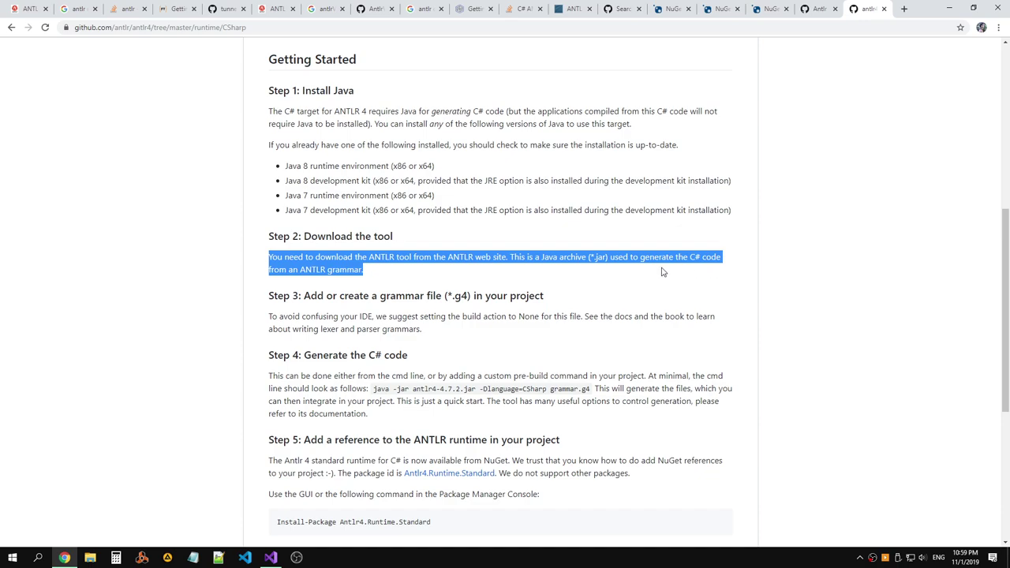
{"action": "left_click", "coordinate": [500, 290]}
Read the README notes on the earlier C# tool, Mono compatibility and runtime releases.
{"action": "scroll", "coordinate": [443, 276], "scroll_direction": "up", "scroll_amount": 5}
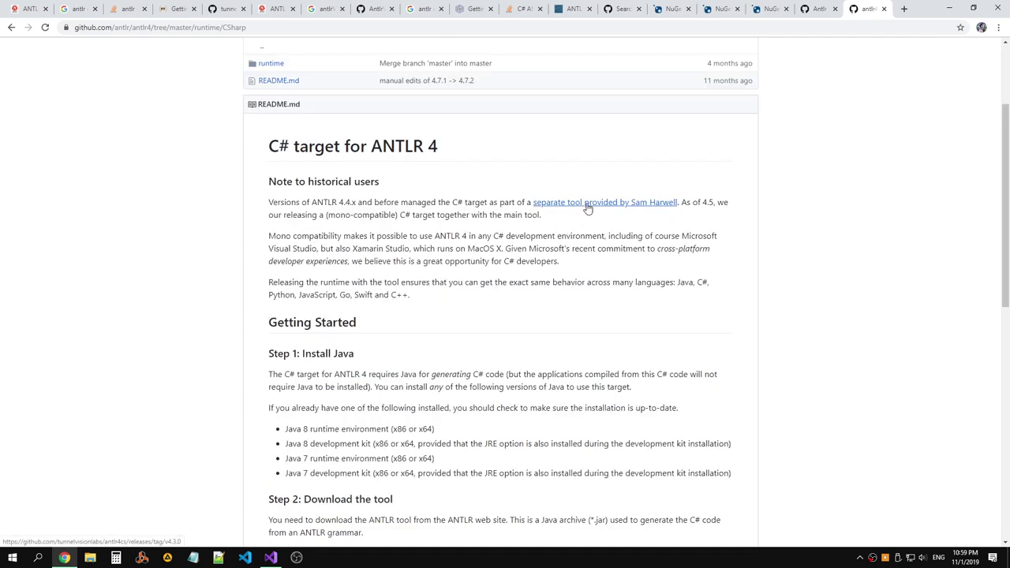
{"action": "left_click_drag", "start_coordinate": [375, 202], "coordinate": [533, 203]}
{"action": "left_click_drag", "start_coordinate": [682, 203], "coordinate": [554, 218]}
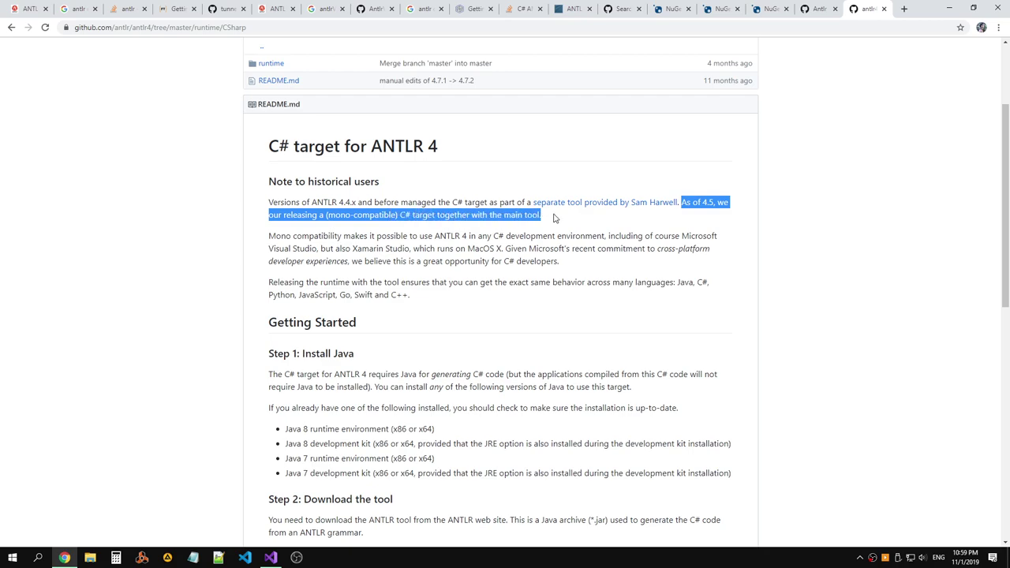
{"action": "left_click_drag", "start_coordinate": [399, 216], "coordinate": [542, 216]}
{"action": "left_click", "coordinate": [542, 218]}
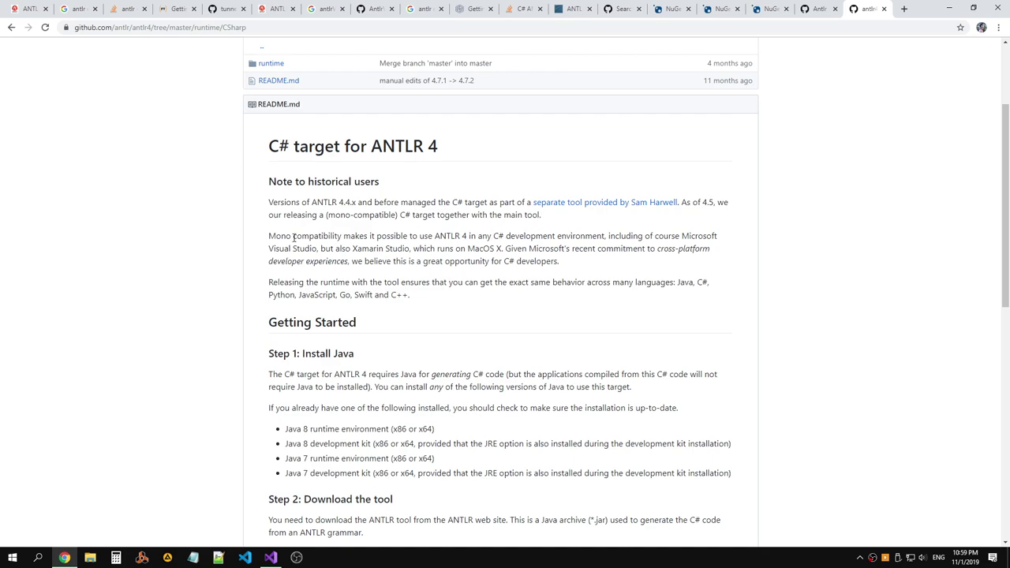
{"action": "left_click_drag", "start_coordinate": [295, 236], "coordinate": [692, 262]}
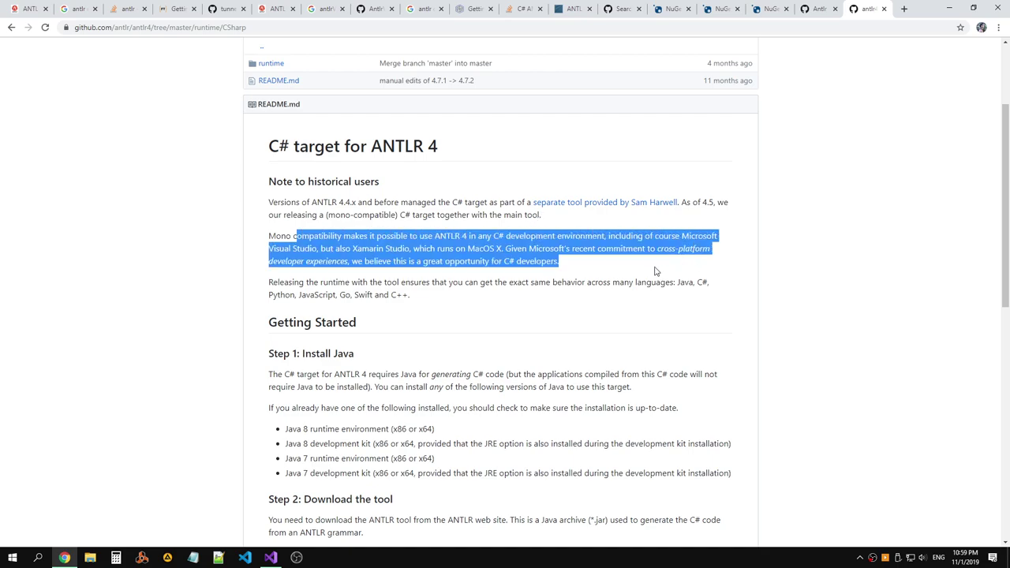
{"action": "left_click_drag", "start_coordinate": [308, 283], "coordinate": [269, 286]}
Copy the words 'ANTLR tool' from Step 2 into a new browser tab.
{"action": "scroll", "coordinate": [355, 277], "scroll_direction": "down", "scroll_amount": 3}
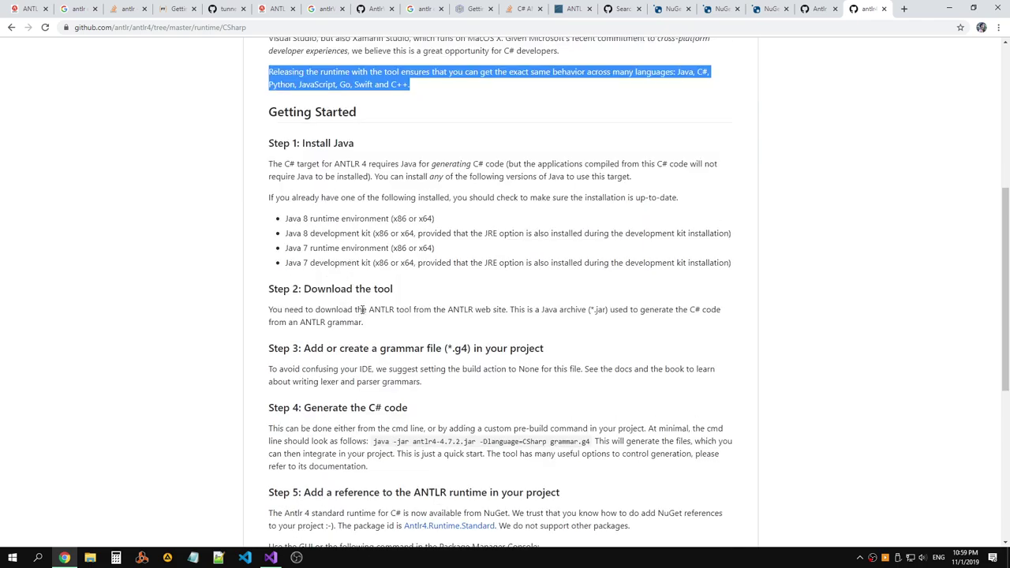
{"action": "left_click_drag", "start_coordinate": [370, 310], "coordinate": [413, 310]}
{"action": "key", "text": "ctrl+c"}
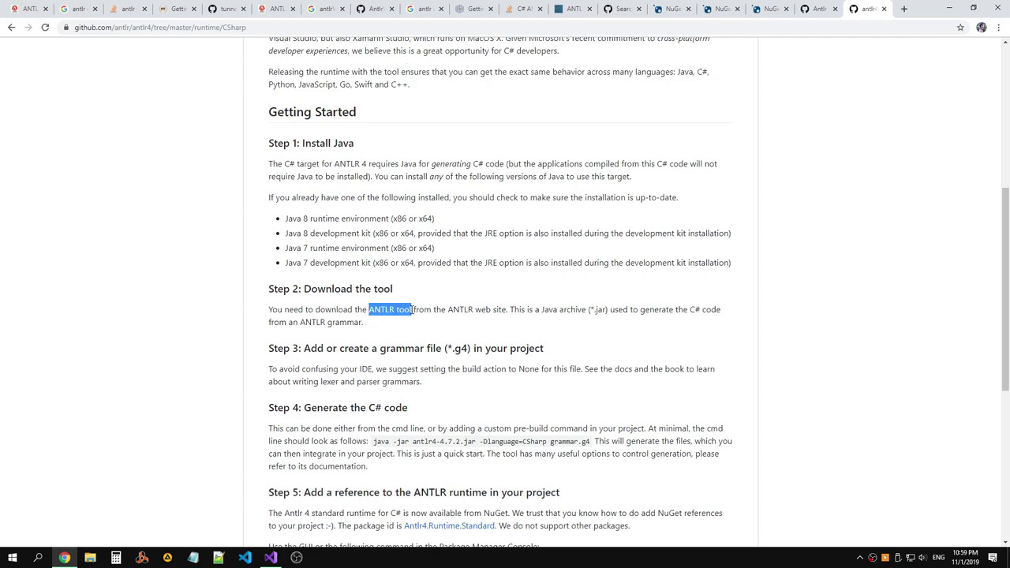
{"action": "left_click", "coordinate": [904, 9]}
Search the web for 'ANTLR tool' and open the antlr.org download page.
{"action": "key", "text": "ctrl+v"}
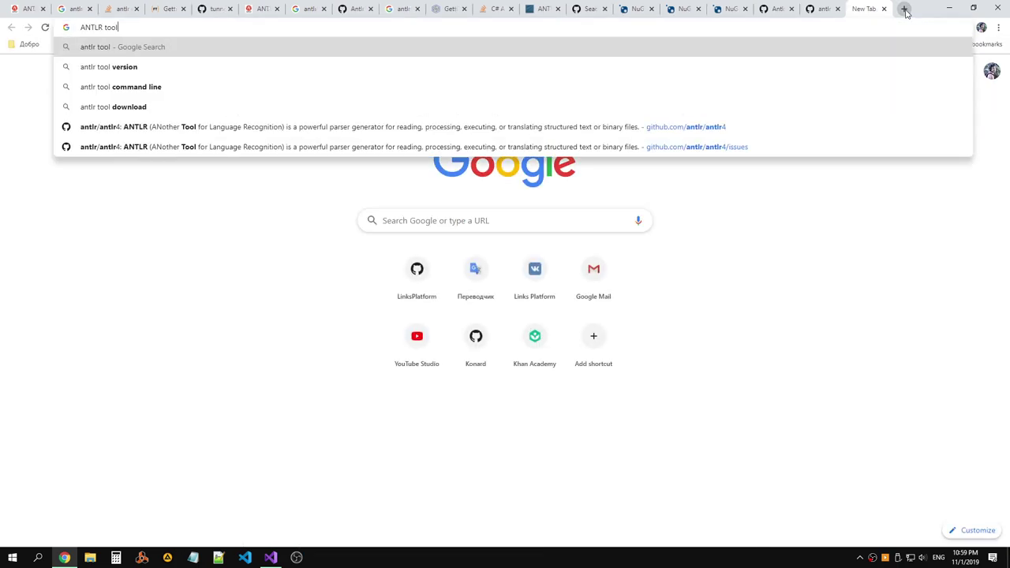
{"action": "key", "text": "Return"}
{"action": "left_click", "coordinate": [101, 136]}
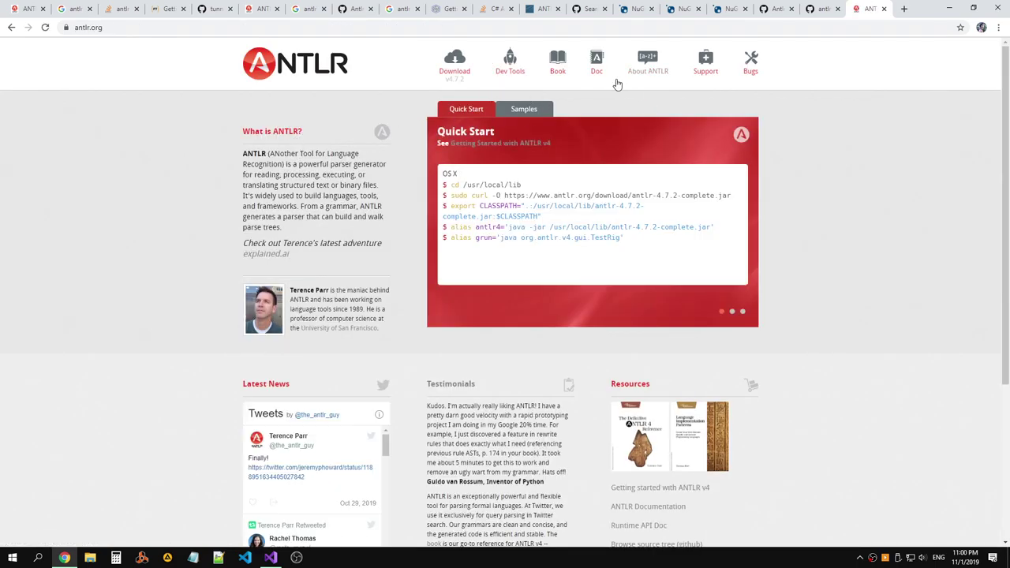
{"action": "left_click", "coordinate": [456, 72]}
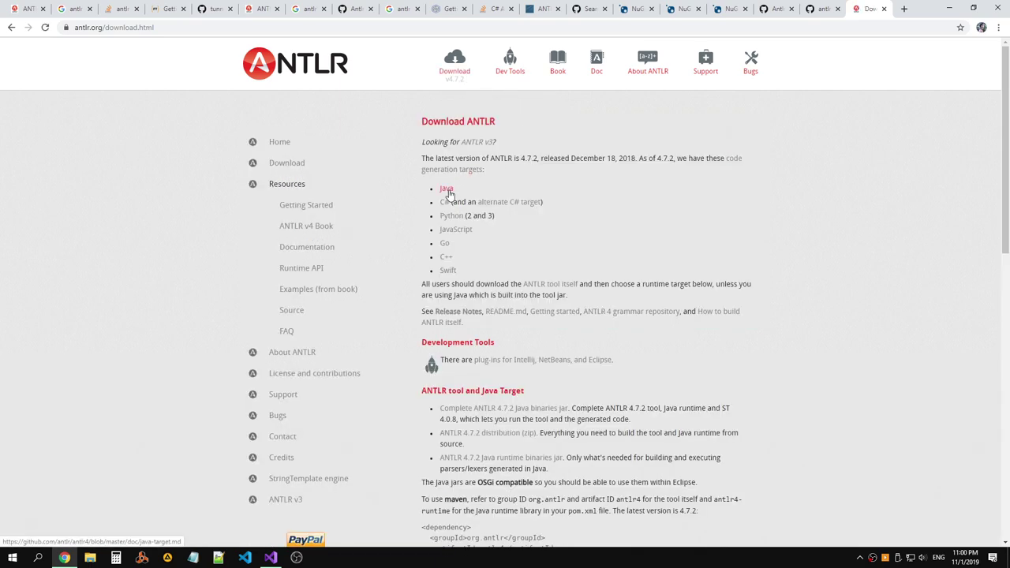
Note the latest version and open the C# target documentation in a new tab.
{"action": "left_click_drag", "start_coordinate": [424, 158], "coordinate": [749, 161]}
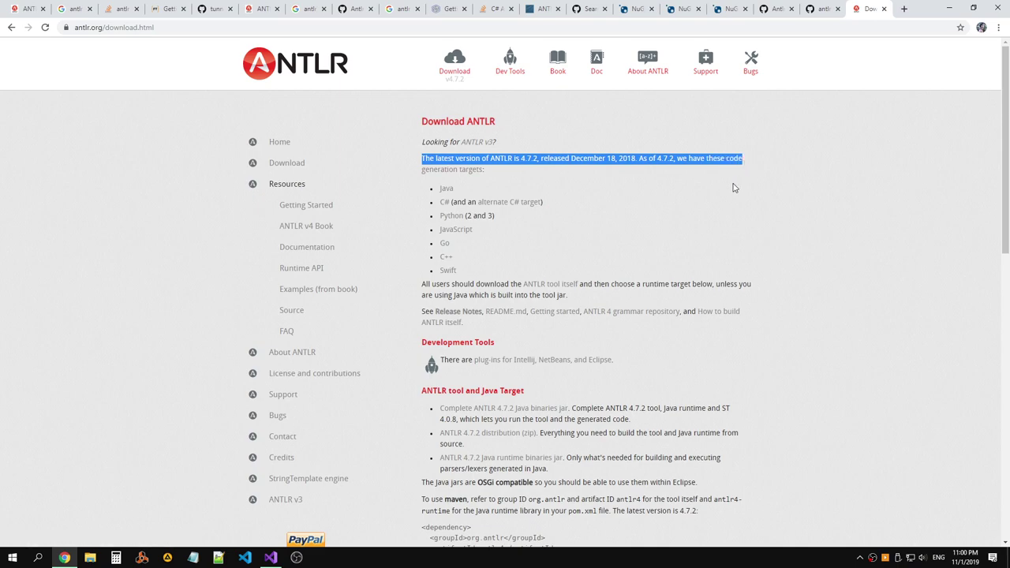
{"action": "left_click", "coordinate": [734, 186]}
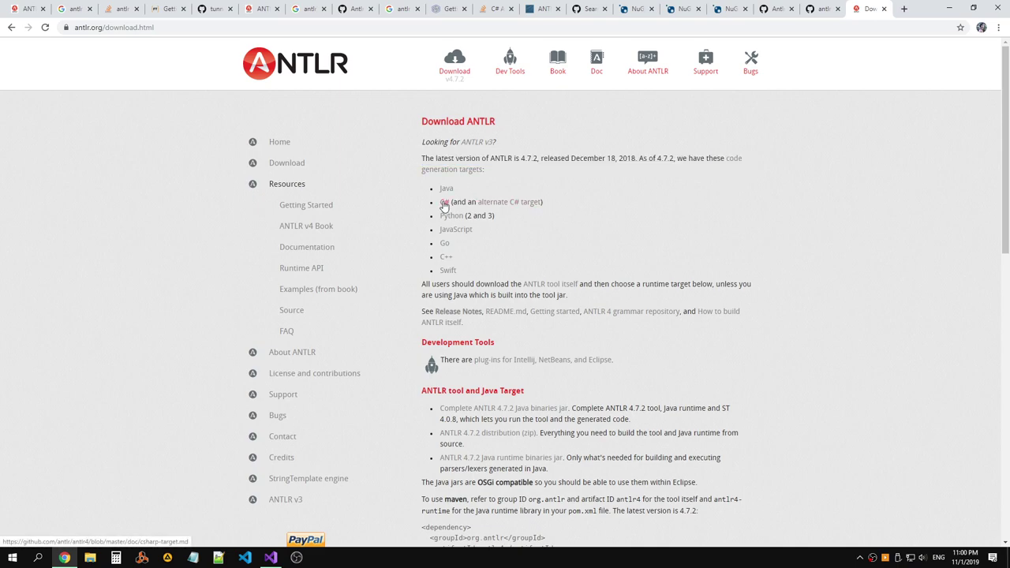
{"action": "right_click", "coordinate": [444, 204]}
{"action": "left_click", "coordinate": [465, 209]}
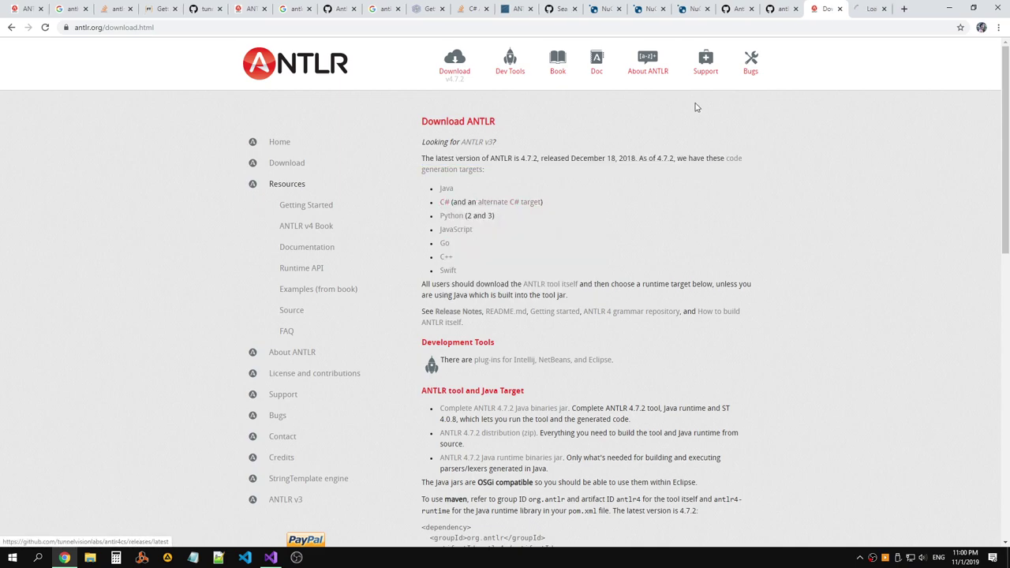
{"action": "left_click", "coordinate": [858, 16]}
Skim the C# target documentation, then close its tab.
{"action": "scroll", "coordinate": [787, 113], "scroll_direction": "down", "scroll_amount": 4}
{"action": "scroll", "coordinate": [787, 110], "scroll_direction": "up", "scroll_amount": 1}
{"action": "scroll", "coordinate": [789, 109], "scroll_direction": "down", "scroll_amount": 1}
{"action": "scroll", "coordinate": [789, 109], "scroll_direction": "down", "scroll_amount": 1}
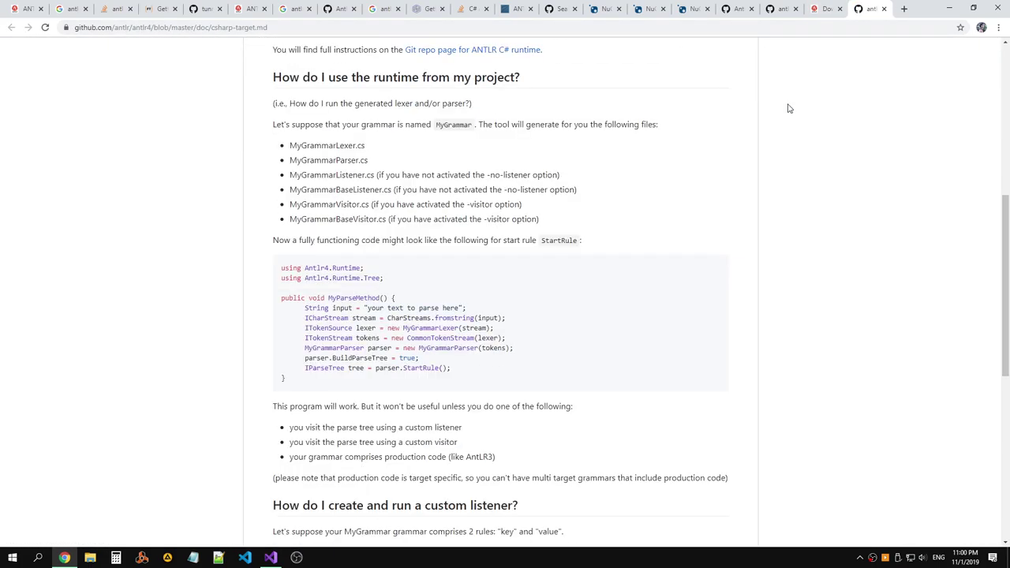
{"action": "scroll", "coordinate": [789, 109], "scroll_direction": "up", "scroll_amount": 3}
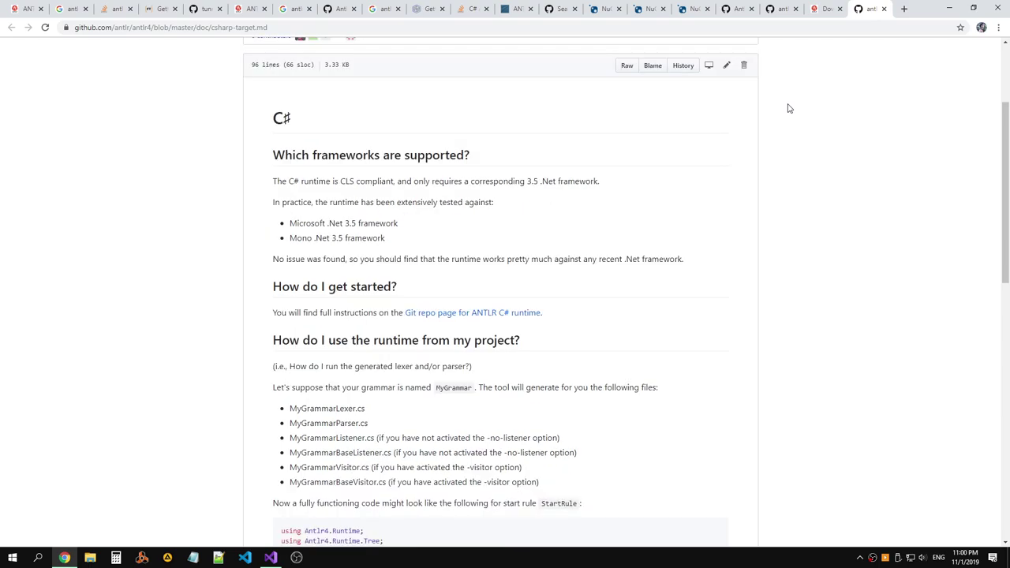
{"action": "scroll", "coordinate": [789, 108], "scroll_direction": "up", "scroll_amount": 1}
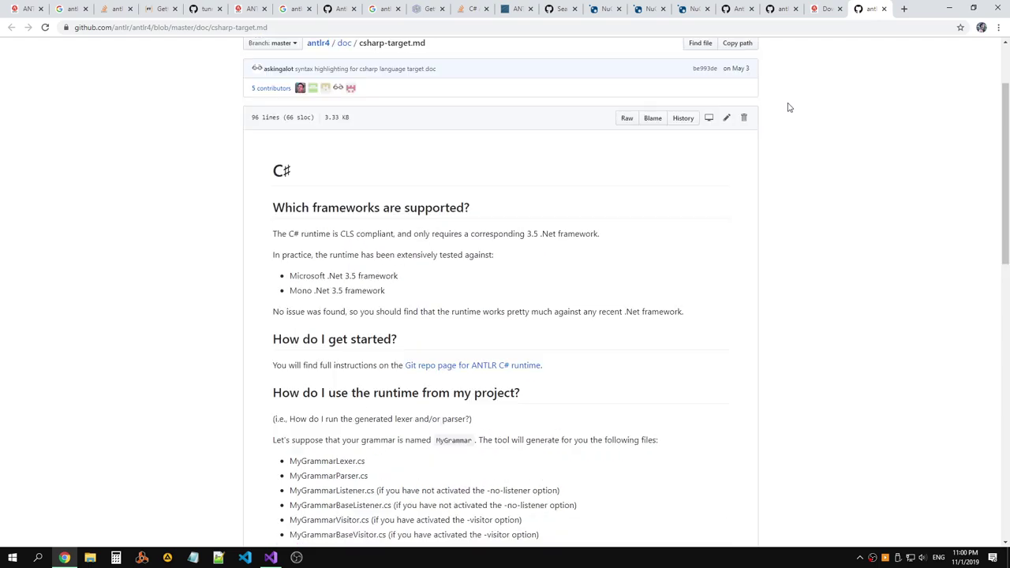
{"action": "scroll", "coordinate": [789, 107], "scroll_direction": "down", "scroll_amount": 5}
{"action": "scroll", "coordinate": [789, 106], "scroll_direction": "up", "scroll_amount": 6}
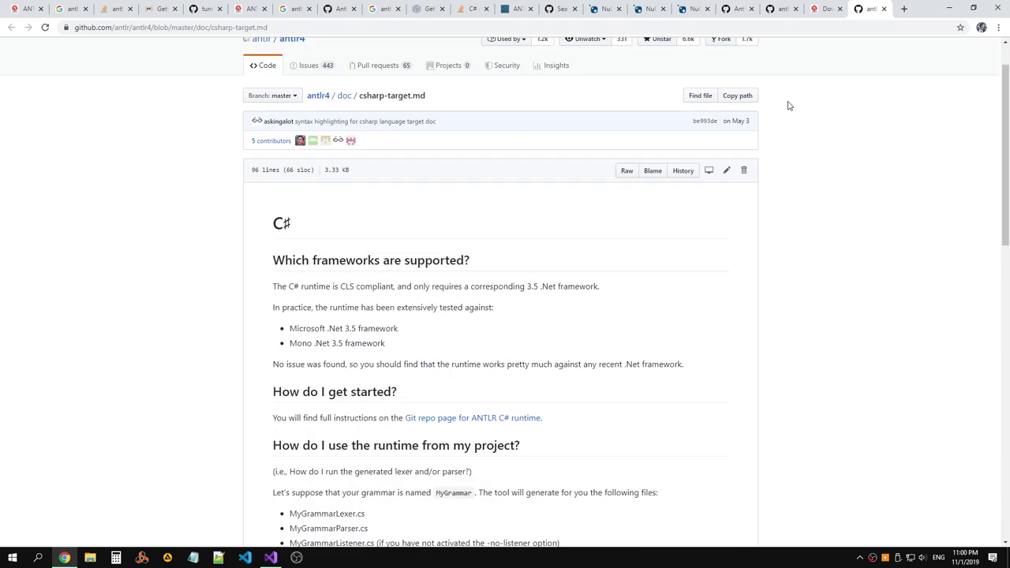
{"action": "scroll", "coordinate": [789, 105], "scroll_direction": "down", "scroll_amount": 10}
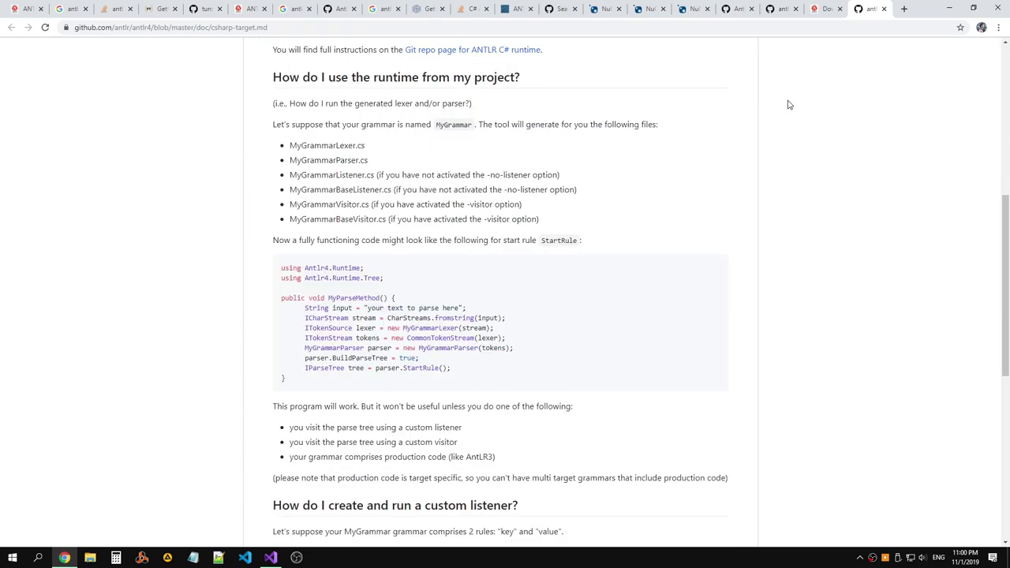
{"action": "left_click", "coordinate": [884, 9]}
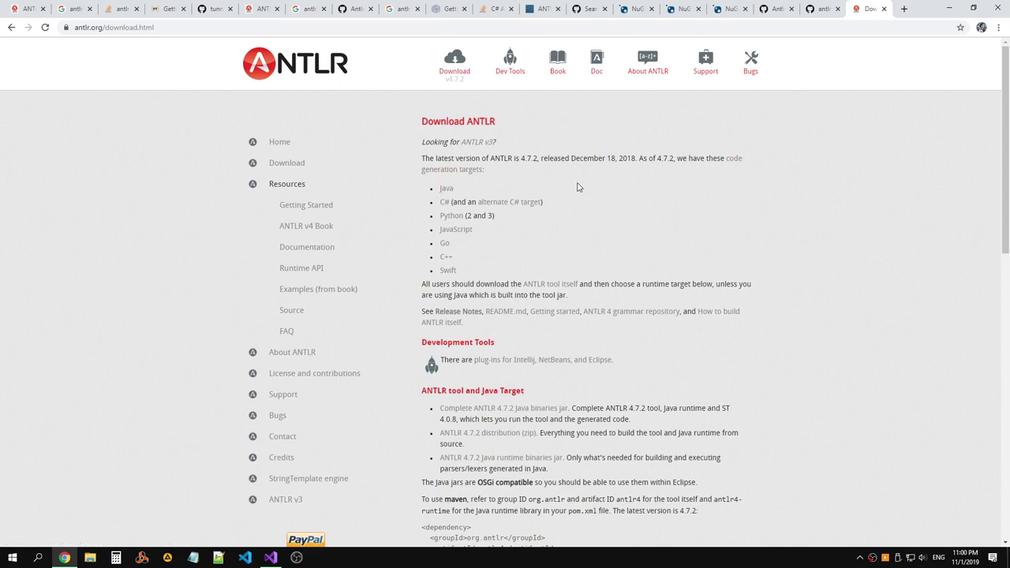
Find 'tool' on the download page to reach the complete Java binaries jar entry.
{"action": "key", "text": "ctrl+f"}
{"action": "type", "text": "tool"}
{"action": "key", "text": "Return"}
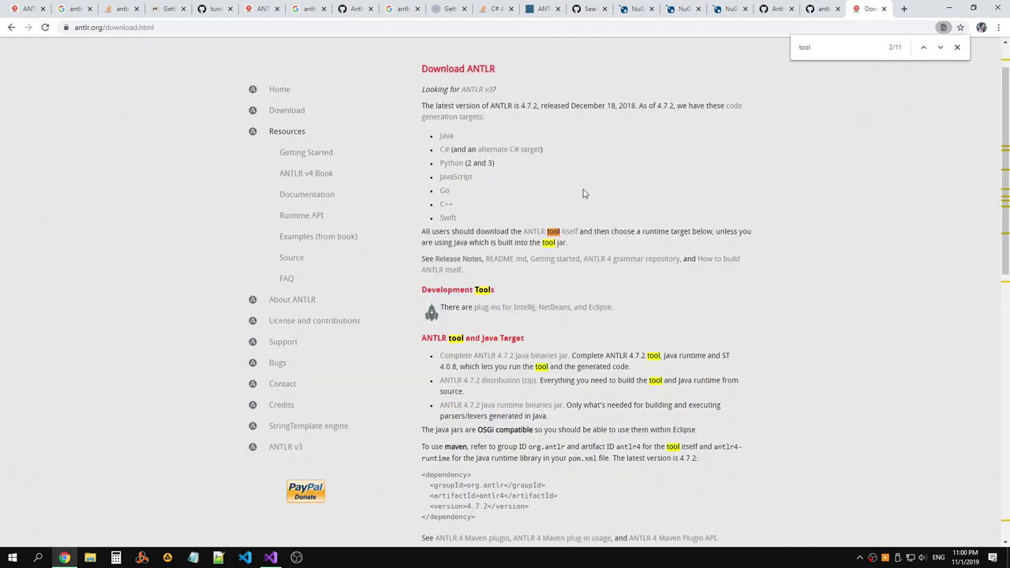
{"action": "scroll", "coordinate": [582, 193], "scroll_direction": "down", "scroll_amount": 3}
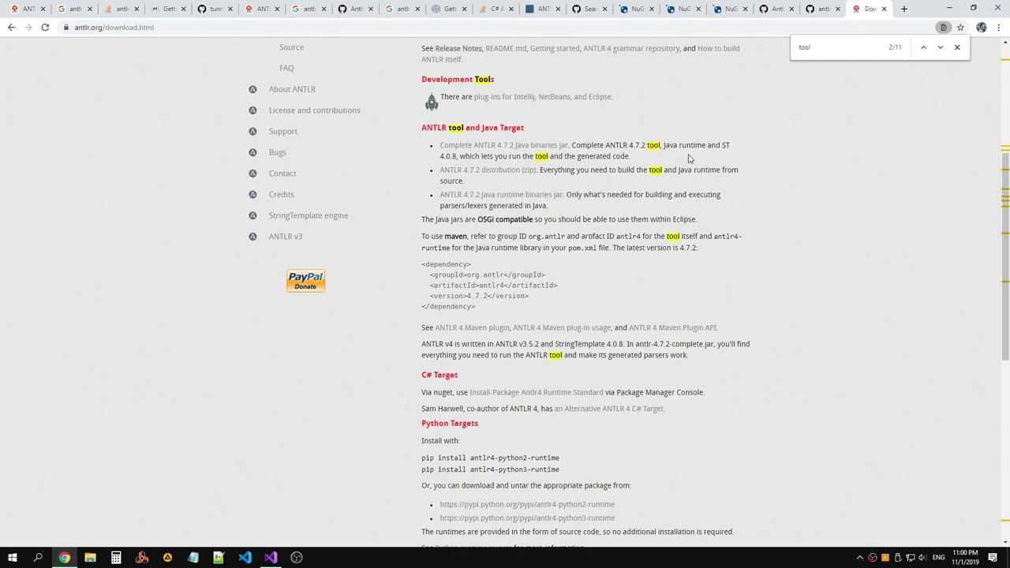
{"action": "left_click_drag", "start_coordinate": [649, 161], "coordinate": [439, 145]}
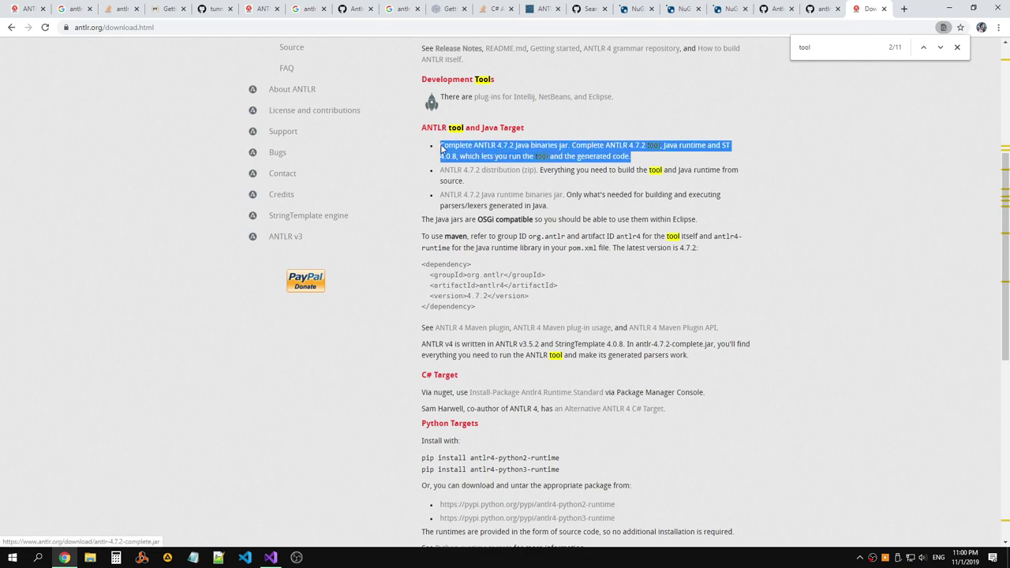
{"action": "left_click", "coordinate": [567, 167]}
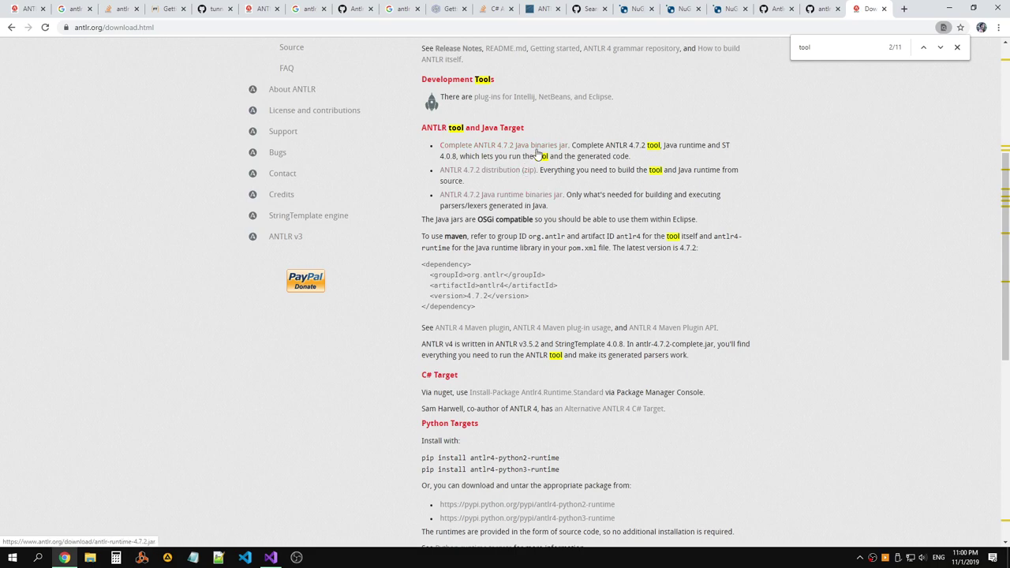
Download antlr-4.7.2-complete.jar and keep it despite the harmful-file warning.
{"action": "right_click", "coordinate": [542, 150]}
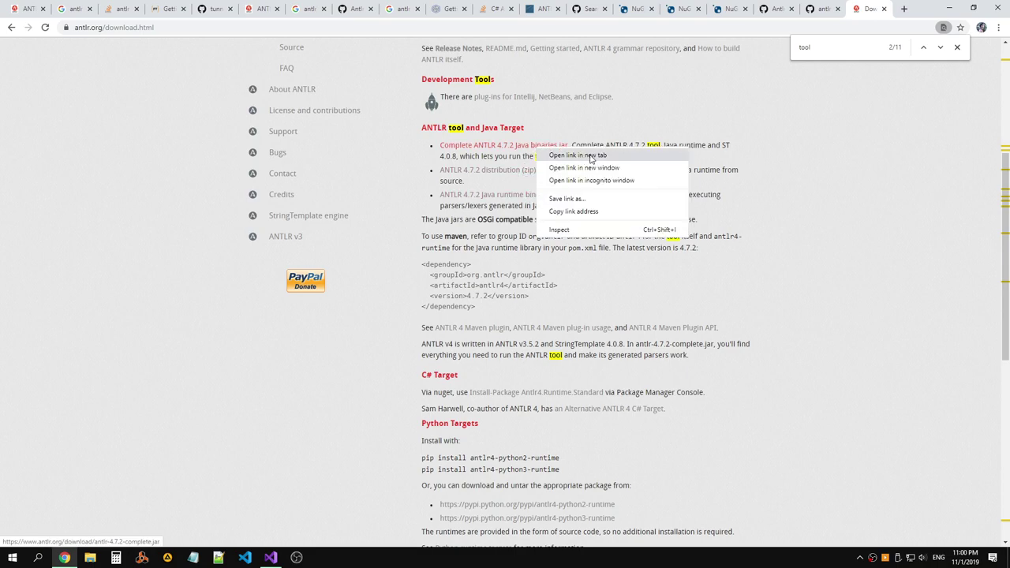
{"action": "key", "text": "Escape"}
{"action": "left_click_drag", "start_coordinate": [693, 159], "coordinate": [572, 151]}
{"action": "left_click", "coordinate": [568, 153]}
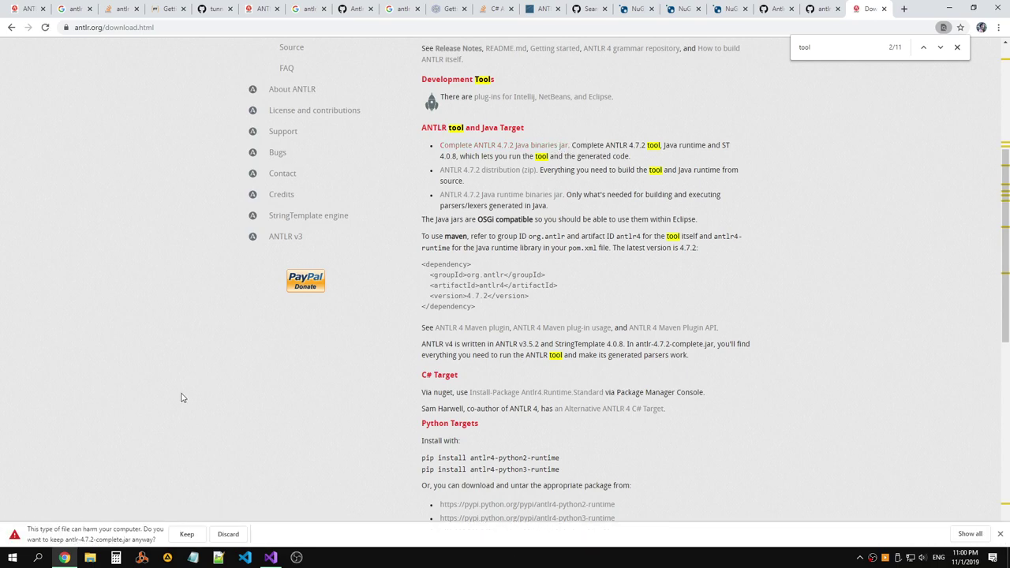
{"action": "left_click", "coordinate": [190, 536]}
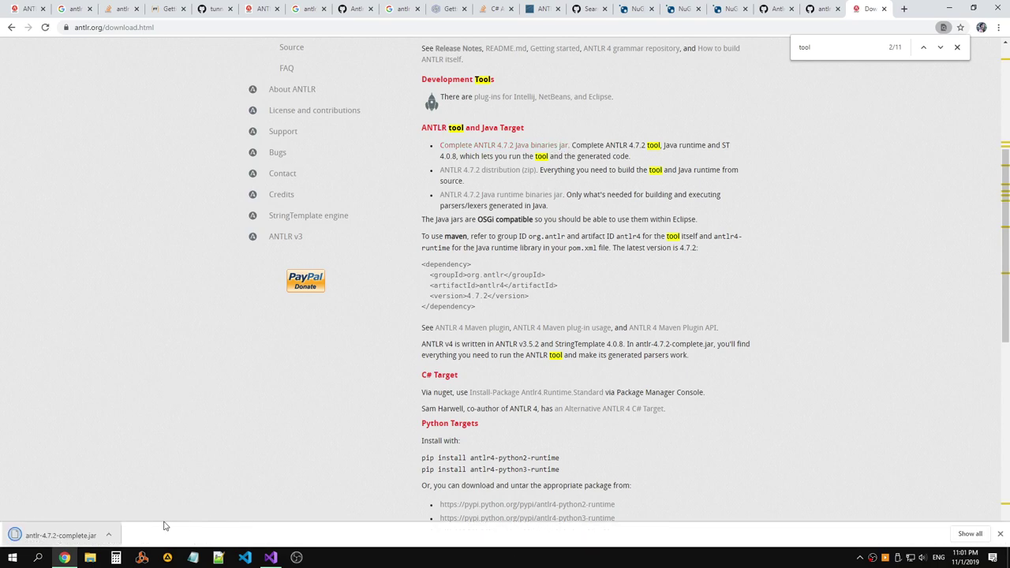
Show the downloaded antlr-4.7.2-complete.jar in its folder and copy it.
{"action": "left_click", "coordinate": [108, 536]}
{"action": "left_click", "coordinate": [143, 500]}
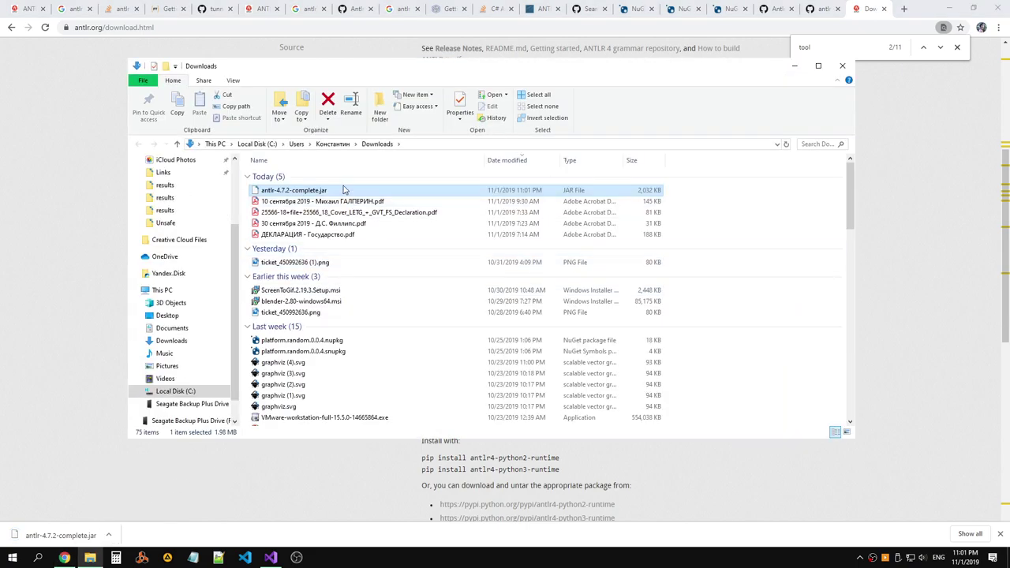
{"action": "key", "text": "F2"}
{"action": "key", "text": "BackSpace"}
{"action": "key", "text": "Escape"}
{"action": "key", "text": "F2"}
{"action": "key", "text": "Escape"}
Paste the ANTLR jar into the AntlrExample project folder.
{"action": "key", "text": "alt+Tab"}
{"action": "key", "text": "alt+Tab"}
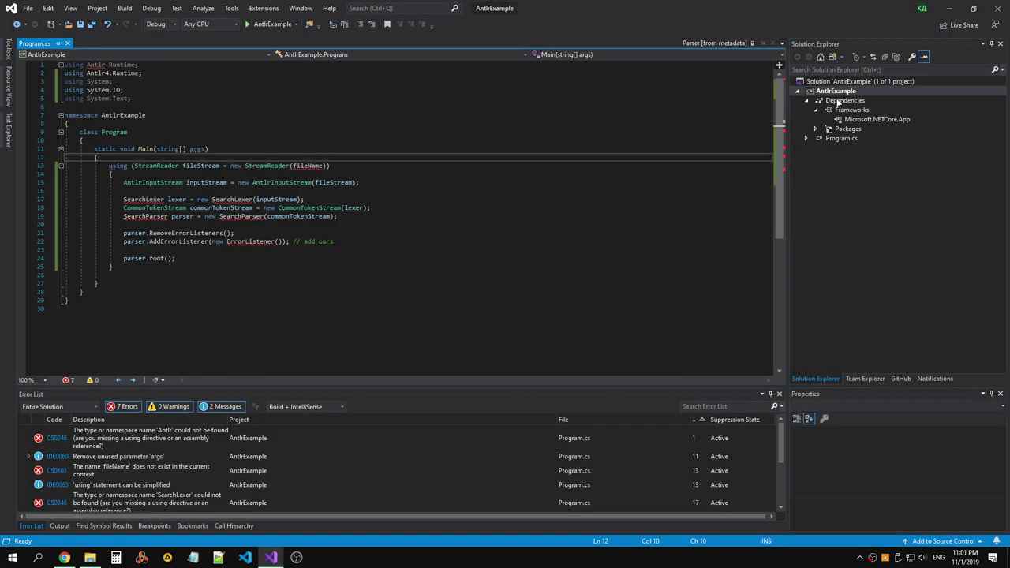
{"action": "right_click", "coordinate": [839, 92]}
{"action": "left_click", "coordinate": [764, 349]}
{"action": "right_click", "coordinate": [363, 297]}
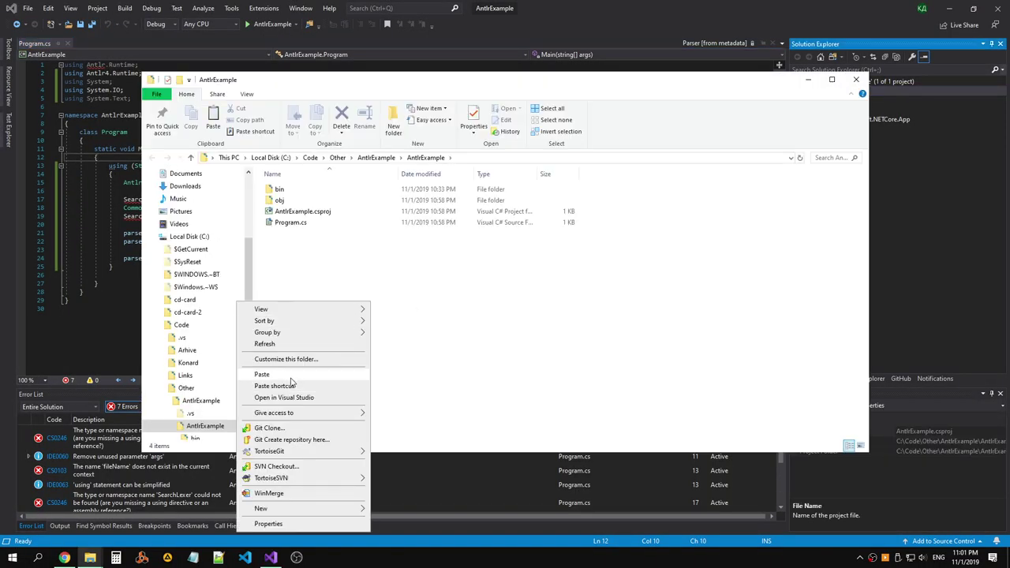
{"action": "left_click", "coordinate": [260, 374]}
{"action": "left_click", "coordinate": [343, 271]}
Create a new empty text document in the project folder named grammar.g.
{"action": "key", "text": "alt+Tab"}
{"action": "key", "text": "alt+Tab"}
{"action": "key", "text": "alt+Tab"}
{"action": "key", "text": "alt+Tab"}
{"action": "key", "text": "alt+Tab"}
{"action": "key", "text": "alt+Tab"}
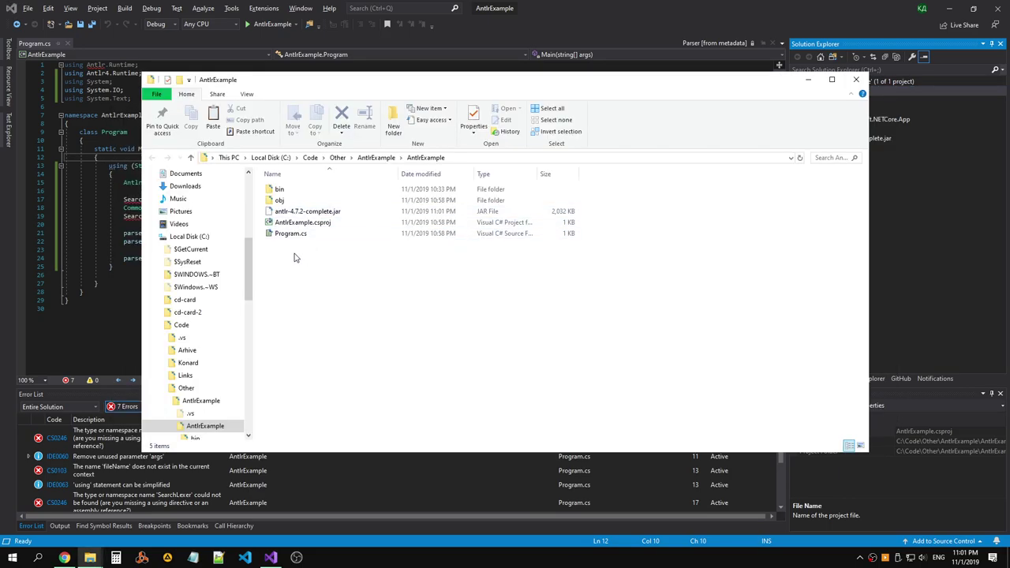
{"action": "right_click", "coordinate": [284, 254]}
{"action": "mouse_move", "coordinate": [198, 473]}
{"action": "left_click", "coordinate": [305, 447]}
{"action": "type", "text": "grammar"}
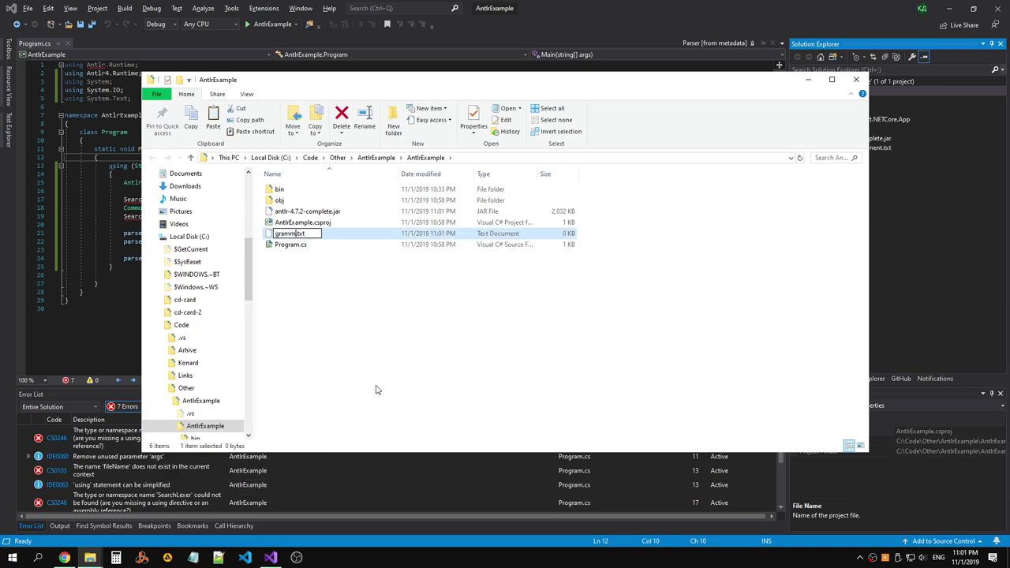
{"action": "key", "text": "BackSpace"}
{"action": "key", "text": "BackSpace"}
{"action": "key", "text": "Return"}
{"action": "key", "text": "Return"}
{"action": "key", "text": "alt+Tab"}
{"action": "key", "text": "alt+Tab"}
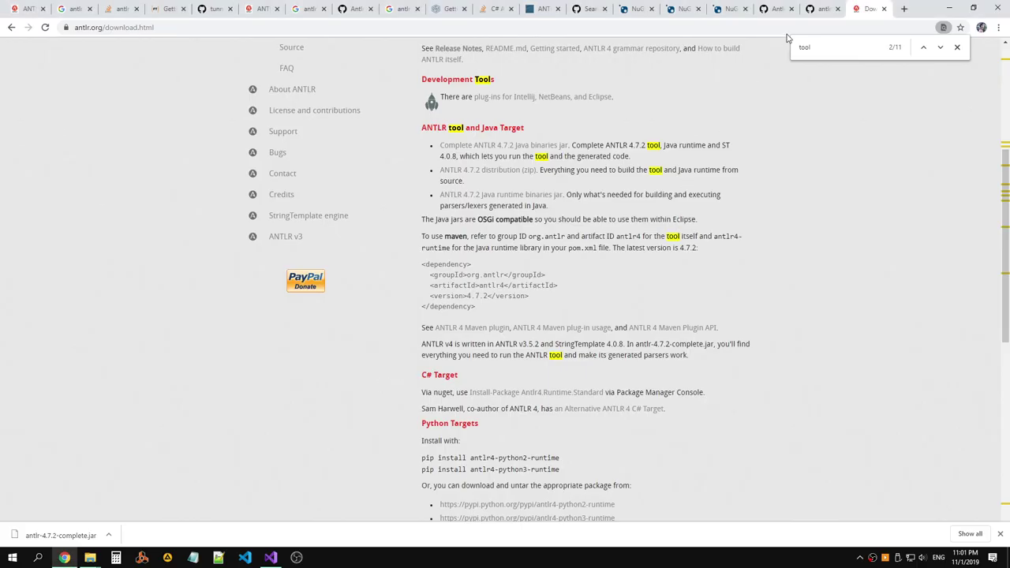
Copy the Step 4 java command from the GitHub README and the project folder path.
{"action": "left_click", "coordinate": [813, 10]}
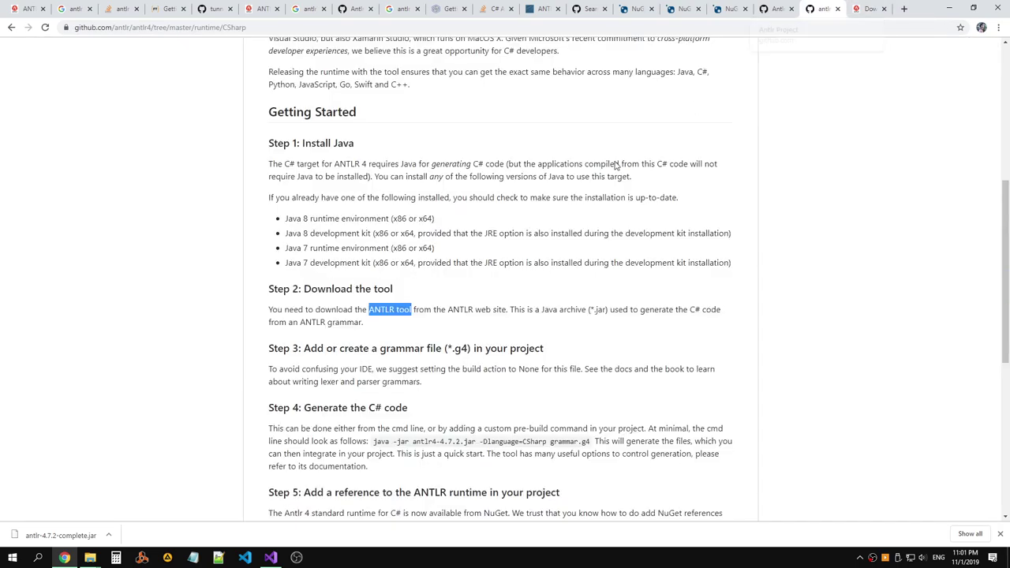
{"action": "scroll", "coordinate": [533, 167], "scroll_direction": "down", "scroll_amount": 2}
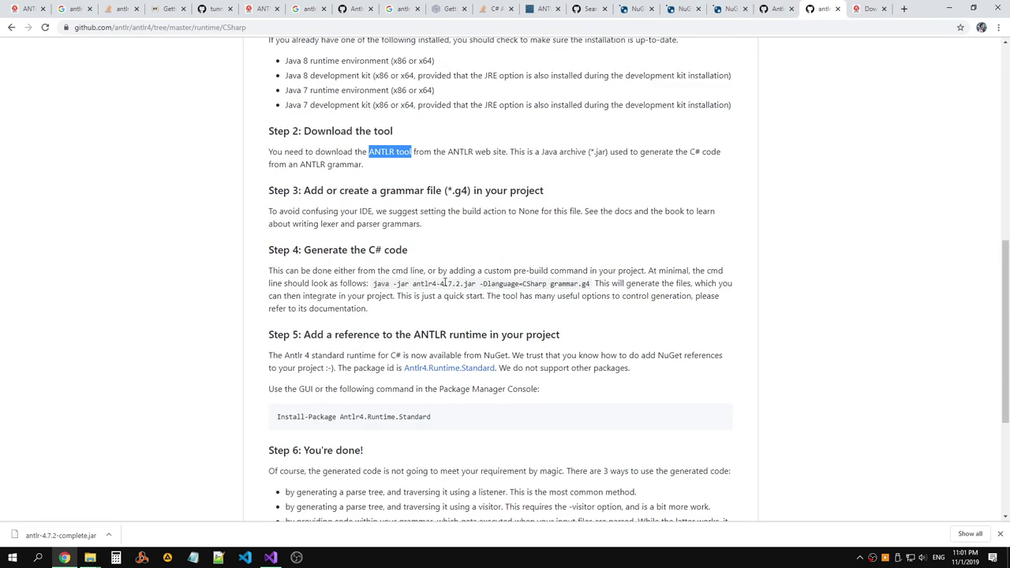
{"action": "left_click_drag", "start_coordinate": [374, 284], "coordinate": [588, 284]}
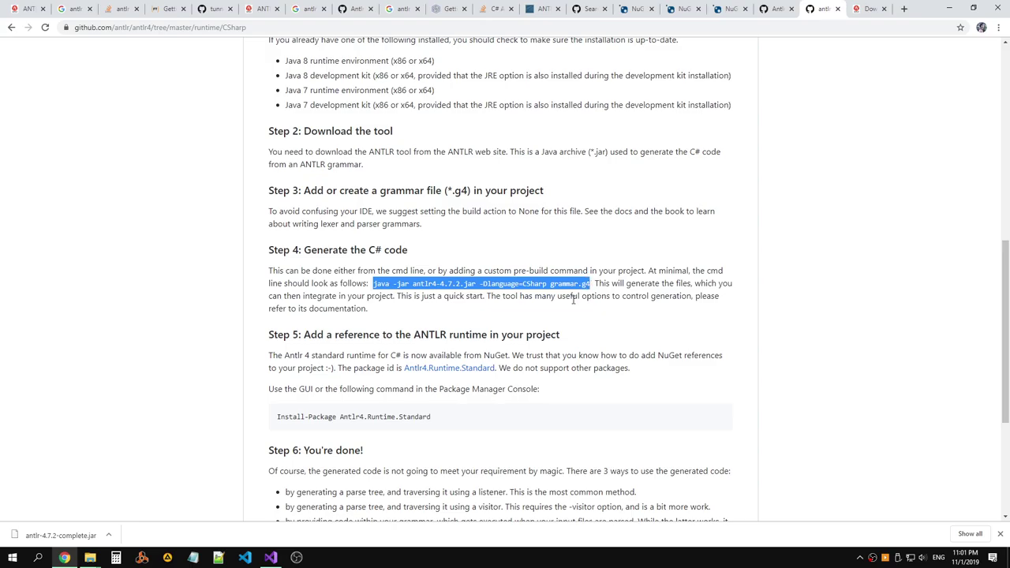
{"action": "key", "text": "alt+Tab"}
{"action": "key", "text": "alt+Tab"}
{"action": "key", "text": "Tab"}
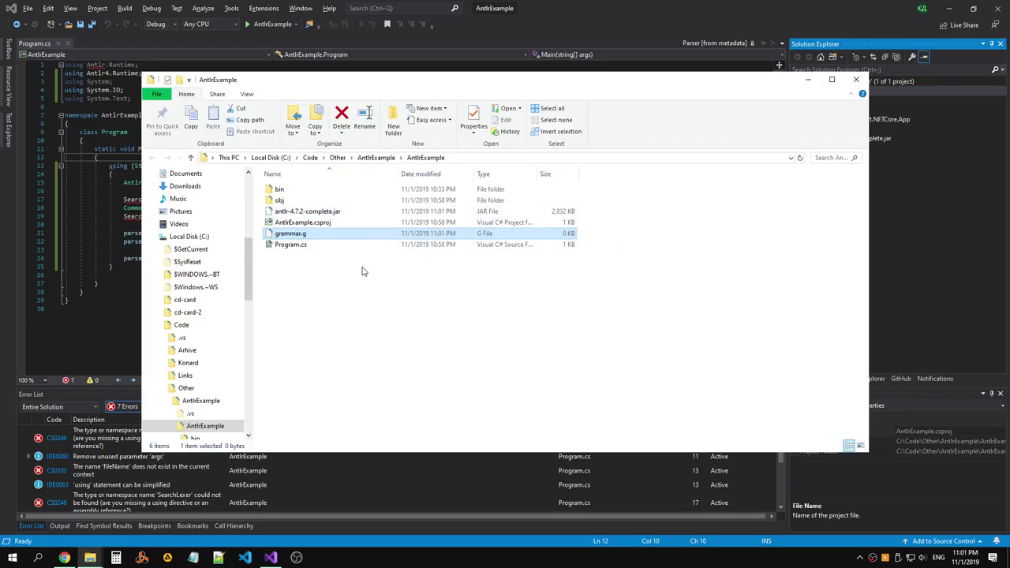
{"action": "right_click", "coordinate": [323, 278]}
{"action": "left_click", "coordinate": [461, 158]}
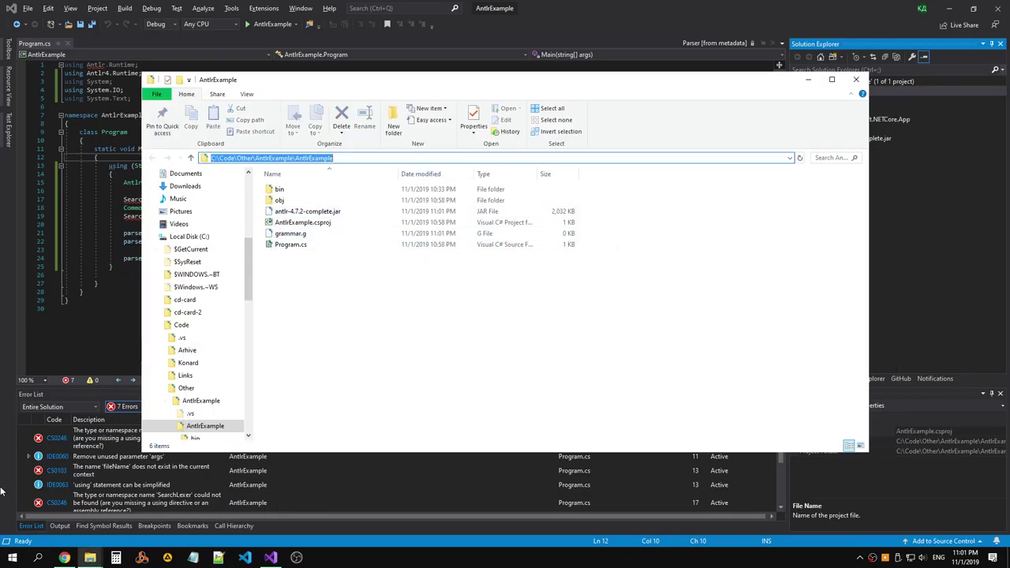
Run the copied ANTLR java command in a new Command Prompt window.
{"action": "key", "text": "super+x"}
{"action": "left_click", "coordinate": [32, 410]}
{"action": "key", "text": "ctrl+v"}
{"action": "left_click_drag", "start_coordinate": [239, 39], "coordinate": [586, 217]}
{"action": "key", "text": "ctrl+z"}
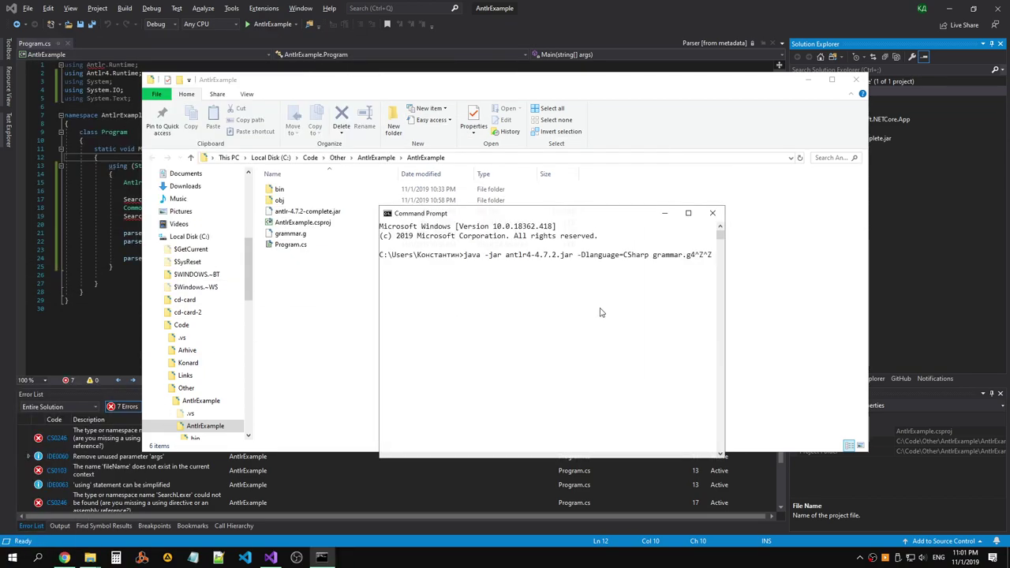
{"action": "key", "text": "alt+Tab"}
{"action": "key", "text": "alt+Tab"}
{"action": "key", "text": "shift+Home"}
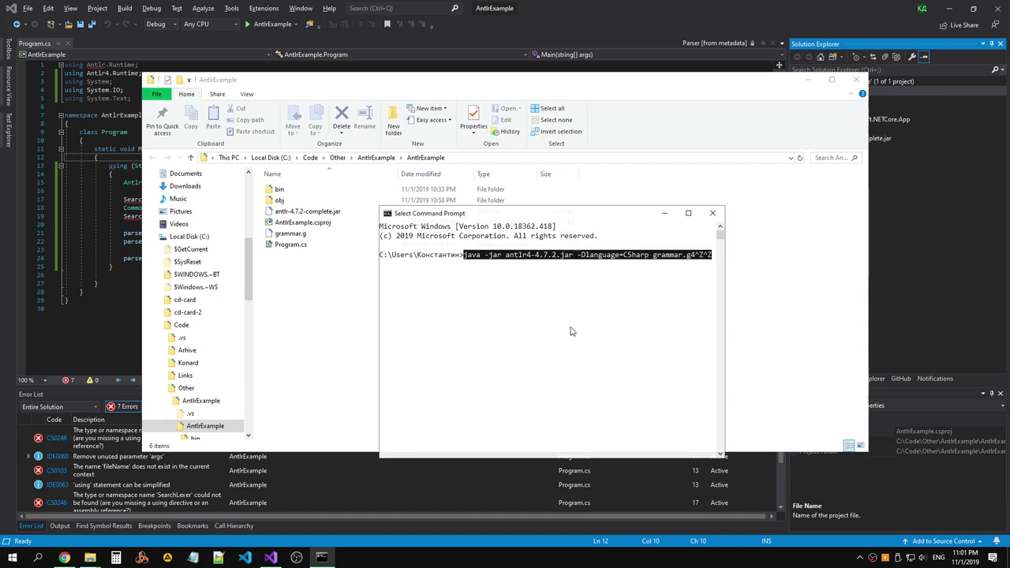
{"action": "key", "text": "ctrl+c"}
{"action": "key", "text": "shift+Home"}
{"action": "key", "text": "ctrl+c"}
{"action": "key", "text": "Return"}
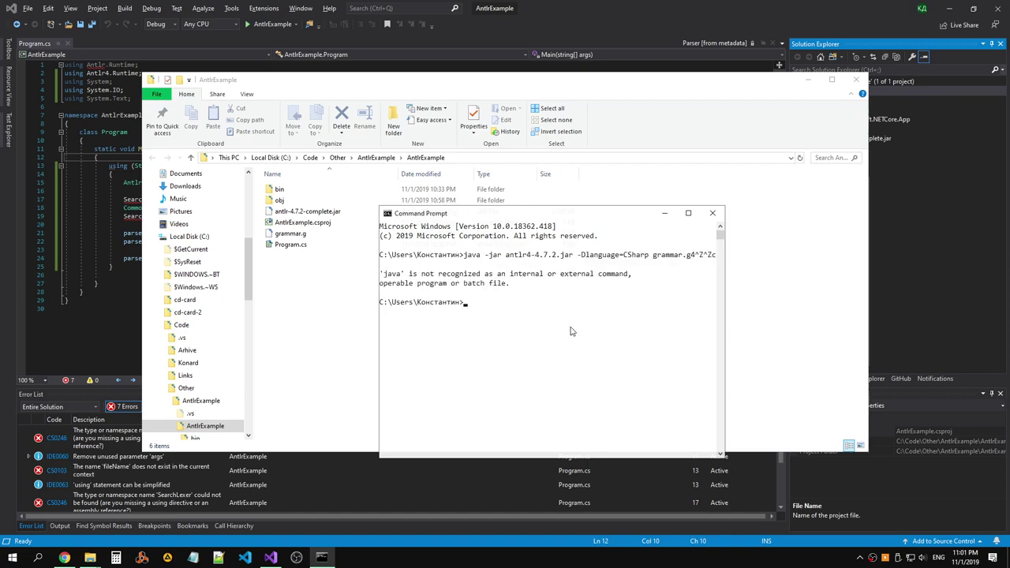
Change into the AntlrExample folder and run java, which is not recognized.
{"action": "type", "text": "cd"}
{"action": "key", "text": "ctrl+v"}
{"action": "key", "text": "Return"}
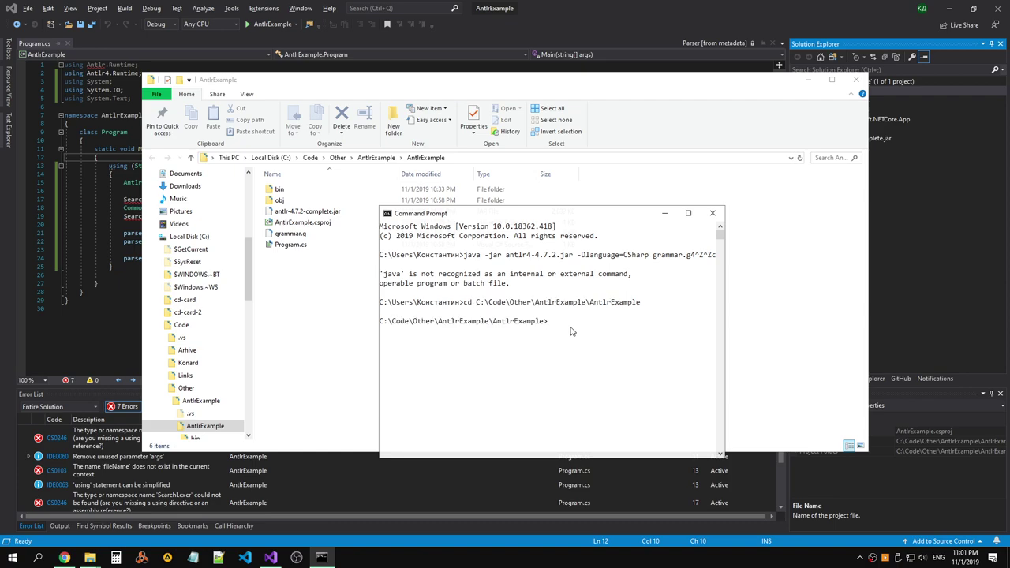
{"action": "left_click", "coordinate": [374, 212]}
{"action": "key", "text": "alt+Tab"}
{"action": "type", "text": "ja"}
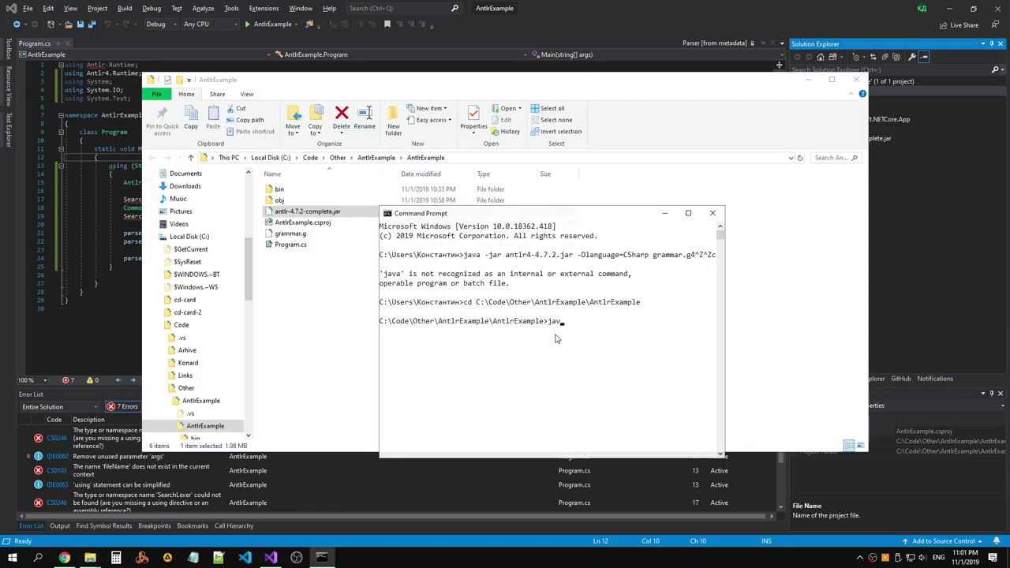
{"action": "type", "text": "va"}
{"action": "key", "text": "Return"}
{"action": "key", "text": "alt+Tab"}
{"action": "key", "text": "alt+Tab"}
{"action": "key", "text": "alt+Tab"}
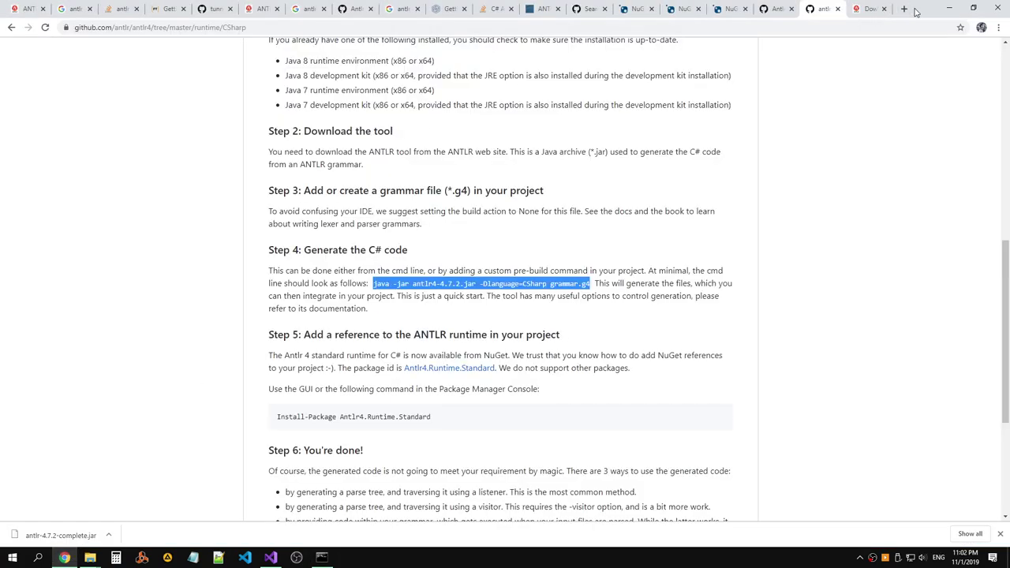
Search the web for java in a new tab and open the java.com download page.
{"action": "left_click", "coordinate": [904, 9]}
{"action": "type", "text": "ja"}
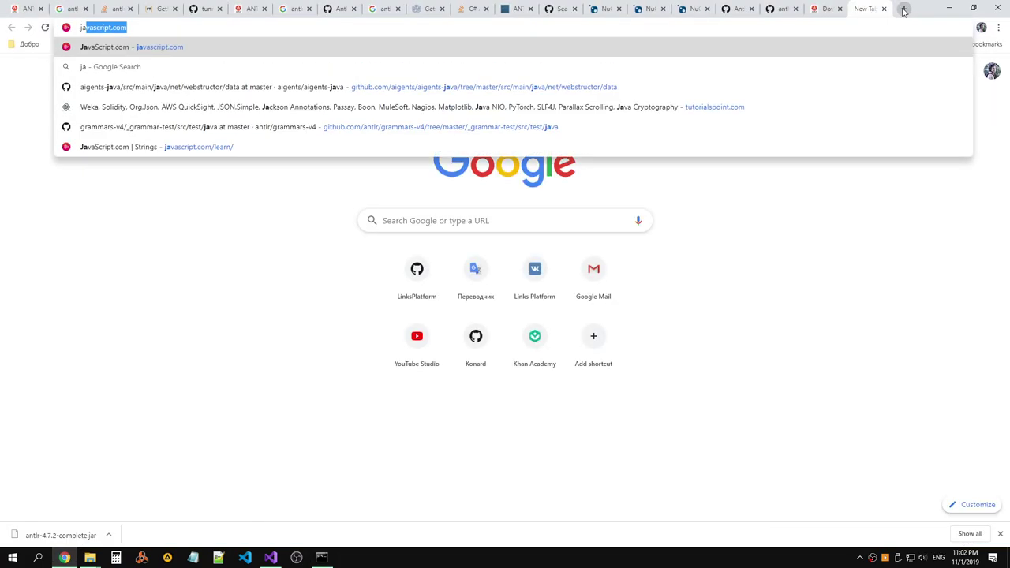
{"action": "type", "text": "va"}
{"action": "key", "text": "Return"}
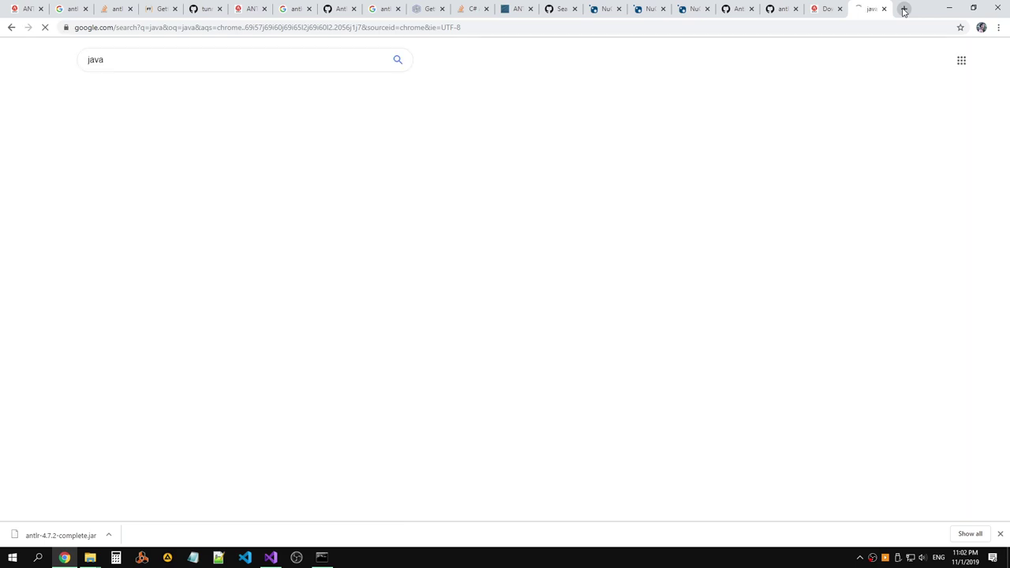
{"action": "left_click", "coordinate": [193, 136]}
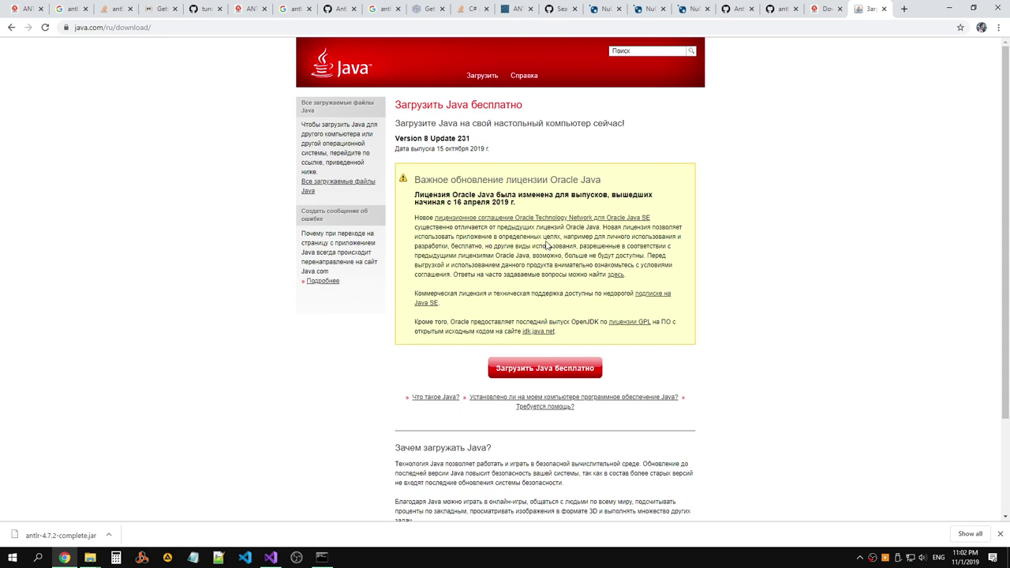
Download JavaSetup8u231.exe for Windows, launch it and start the Java installation.
{"action": "left_click", "coordinate": [540, 368]}
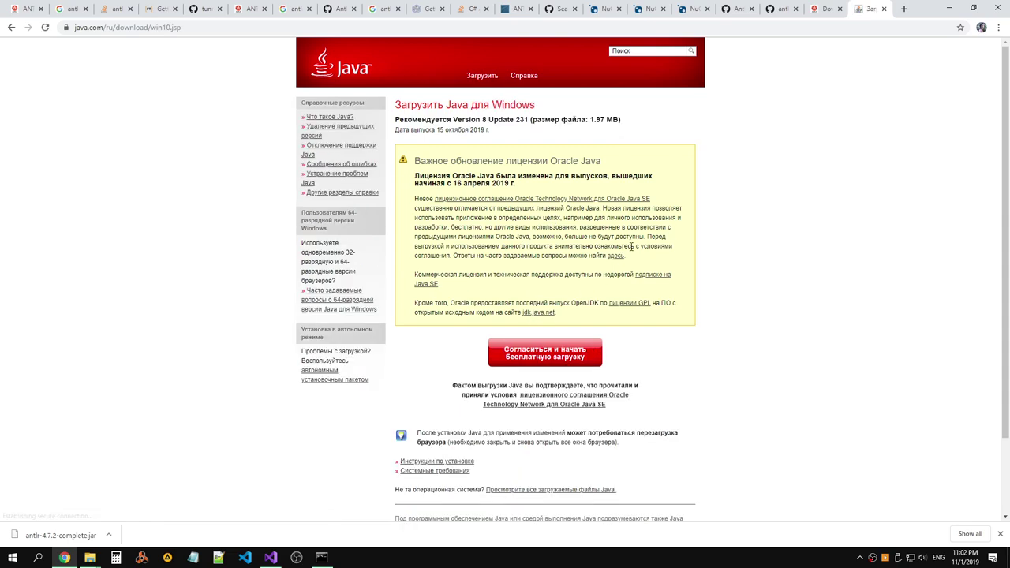
{"action": "left_click", "coordinate": [558, 354]}
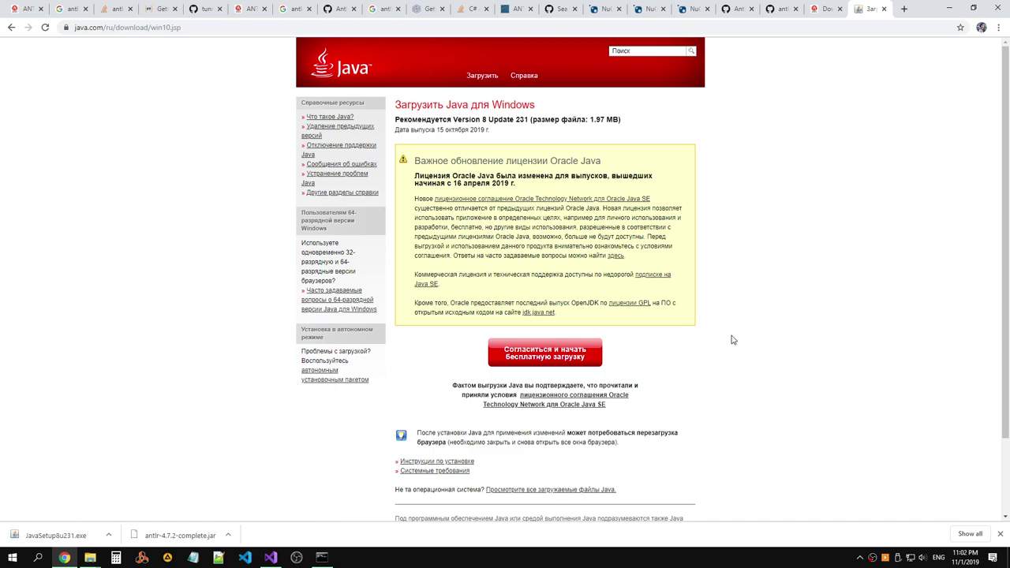
{"action": "left_click", "coordinate": [55, 535]}
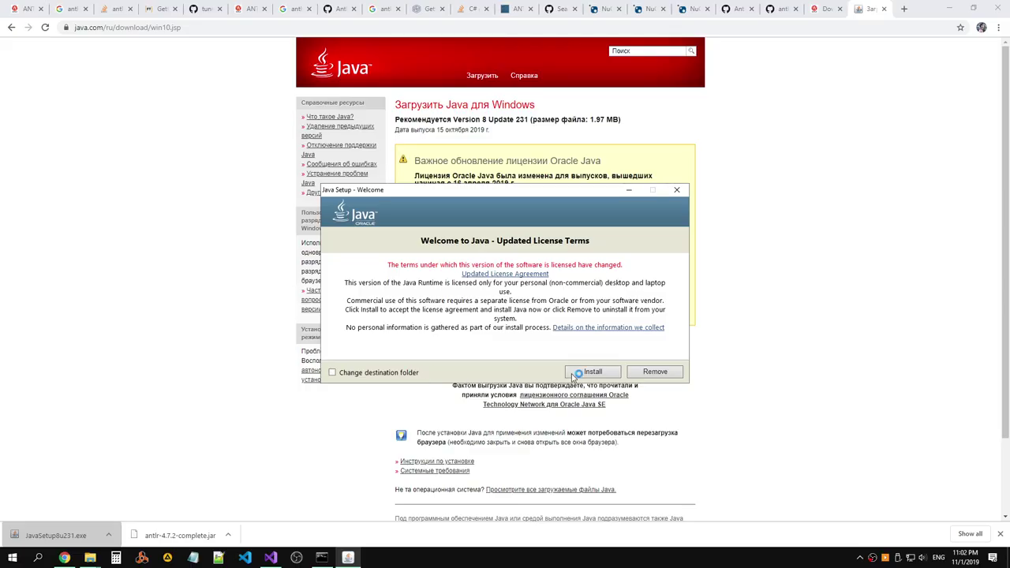
{"action": "left_click", "coordinate": [581, 371]}
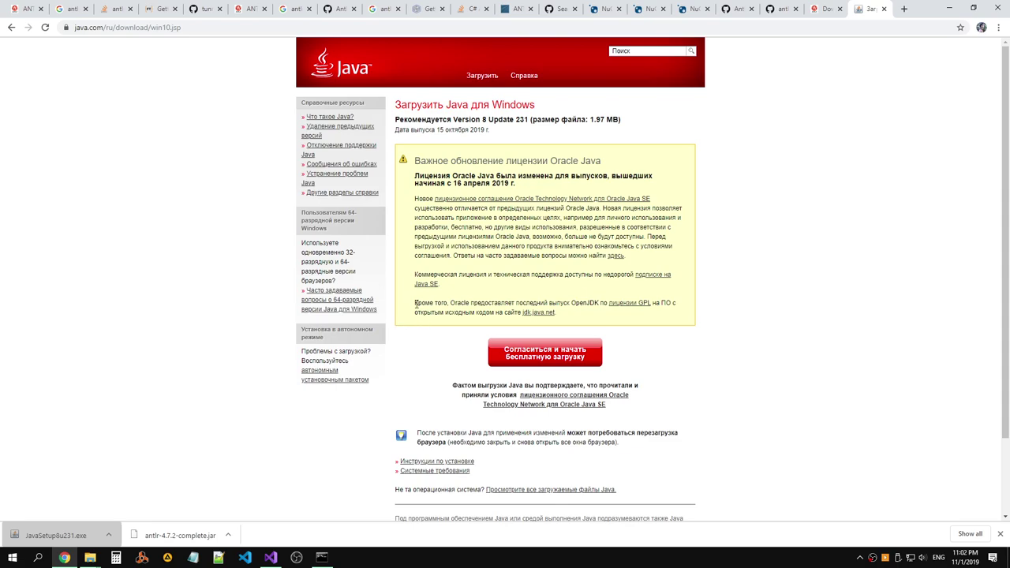
Rerun java in Command Prompt, see it still unrecognized, then close the console.
{"action": "left_click", "coordinate": [321, 557]}
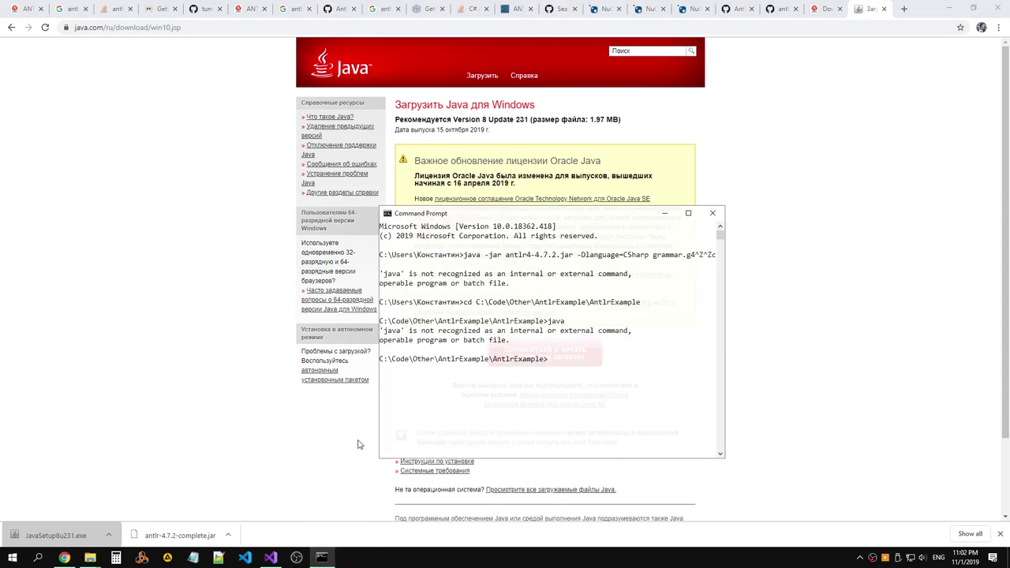
{"action": "type", "text": "java"}
{"action": "key", "text": "Return"}
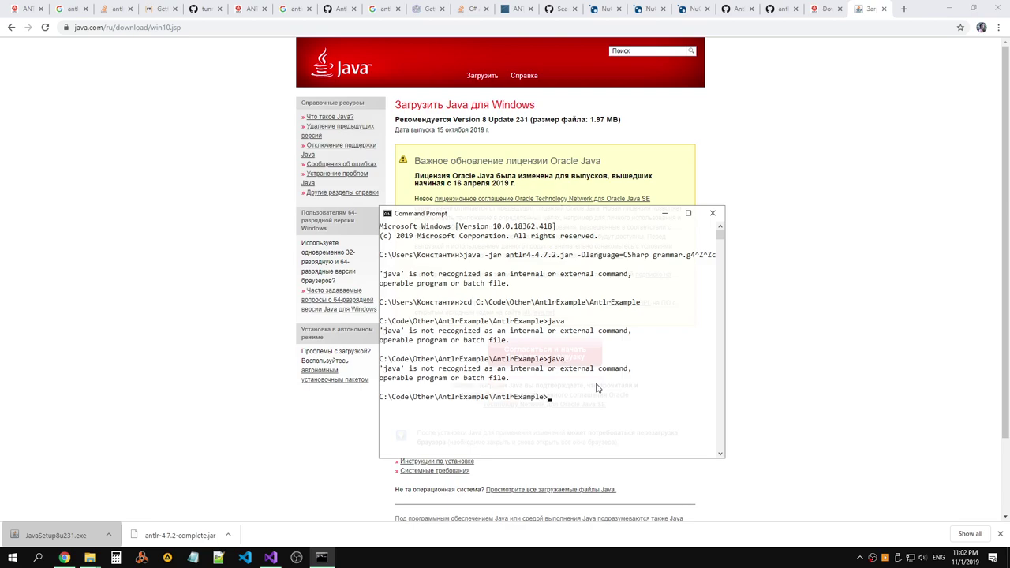
{"action": "left_click", "coordinate": [593, 284]}
{"action": "left_click", "coordinate": [712, 213]}
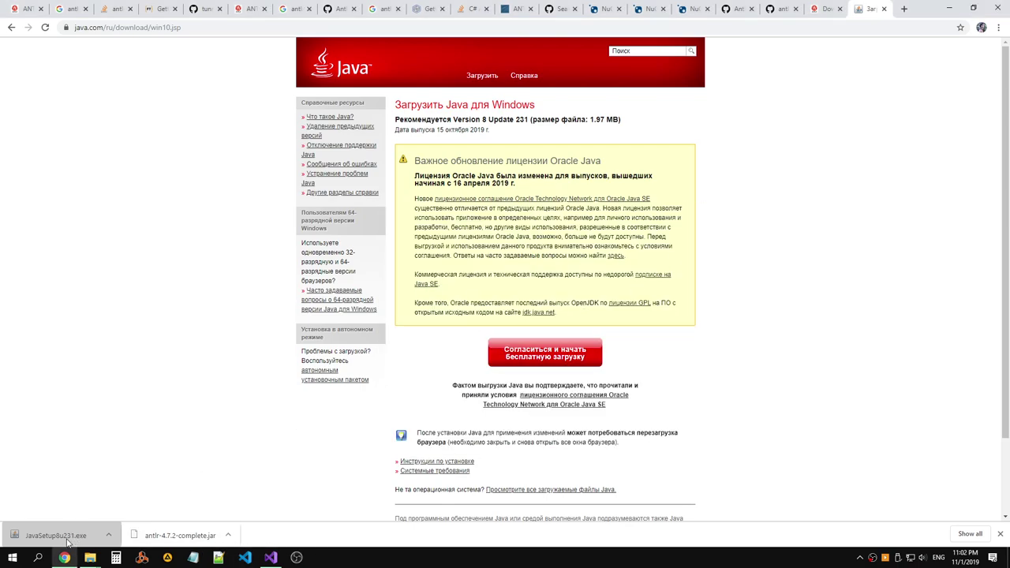
Launch Command Prompt (Admin) from the Start button's quick menu.
{"action": "left_click", "coordinate": [14, 559]}
{"action": "right_click", "coordinate": [12, 561]}
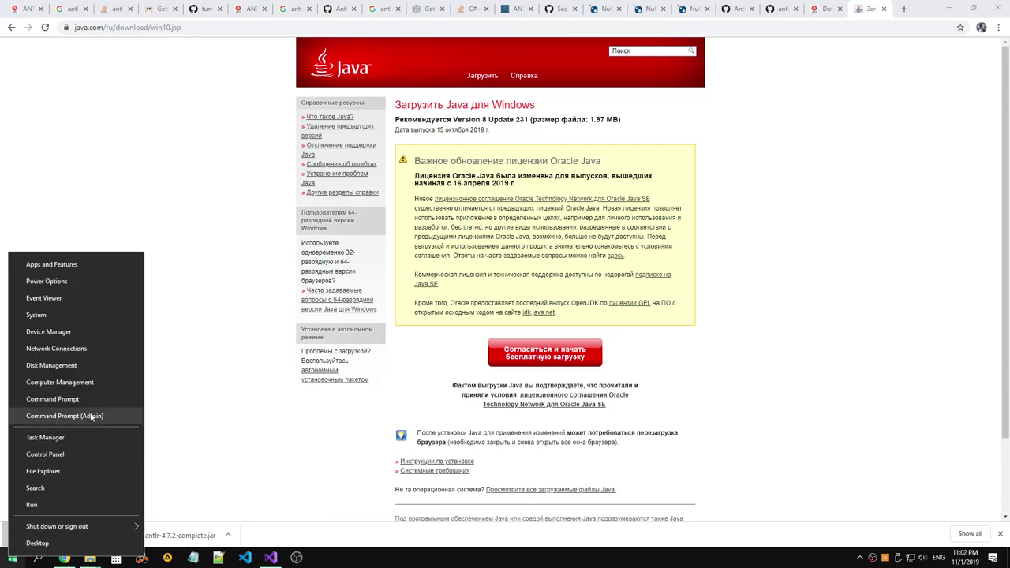
{"action": "left_click", "coordinate": [63, 413]}
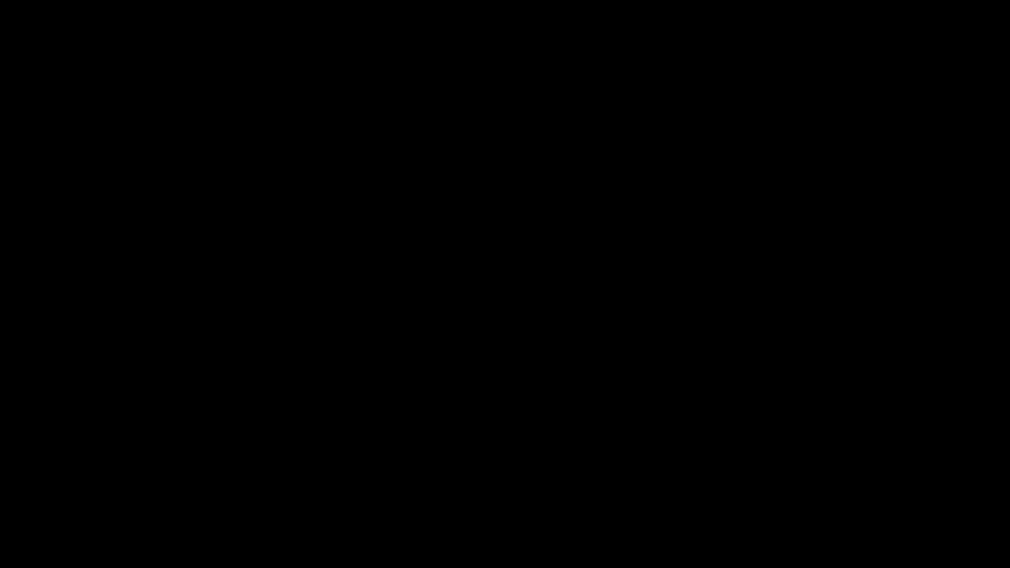
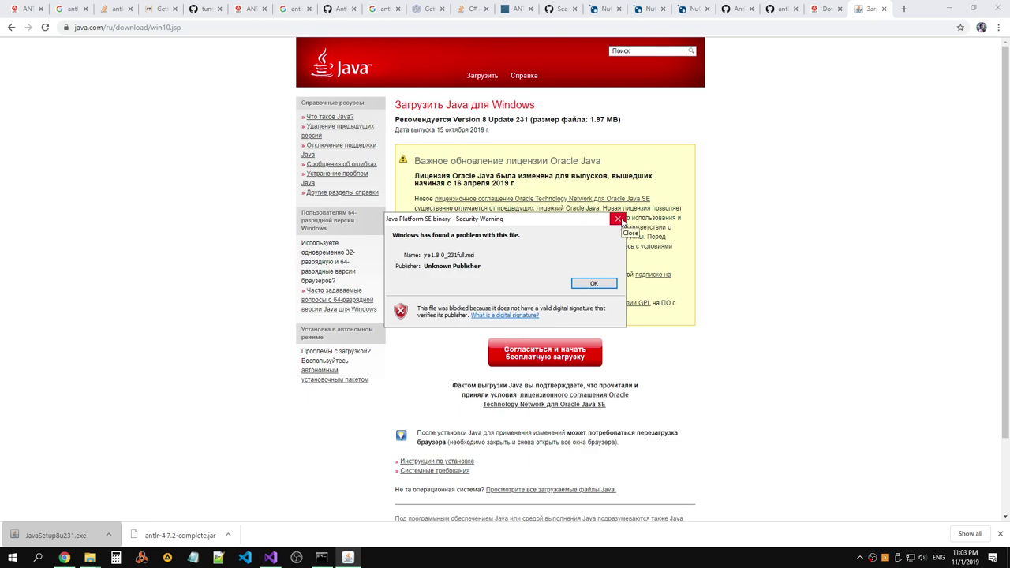
Close the security warning and show JavaSetup8u231.exe in its folder.
{"action": "left_click", "coordinate": [620, 219]}
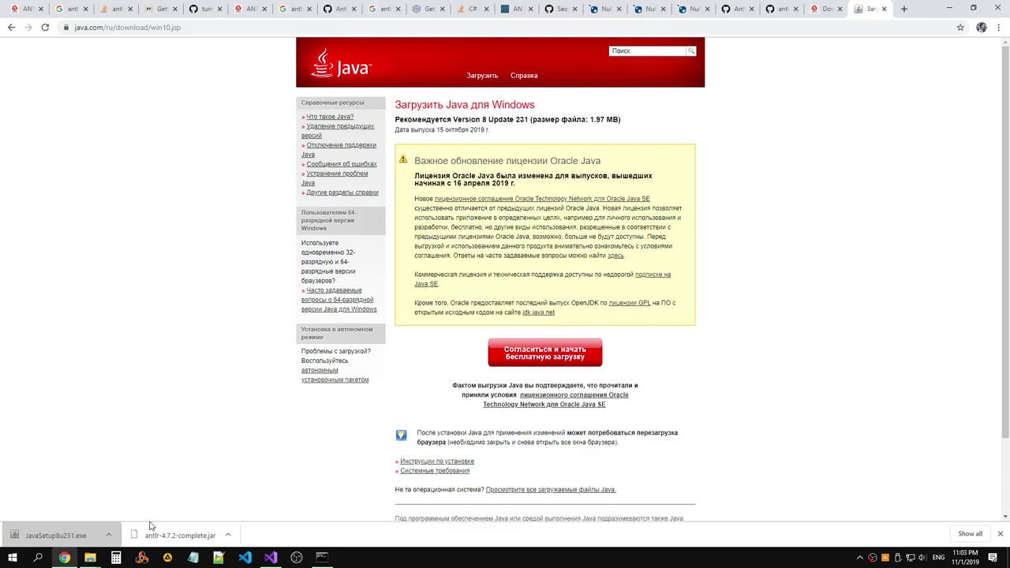
{"action": "left_click", "coordinate": [109, 535]}
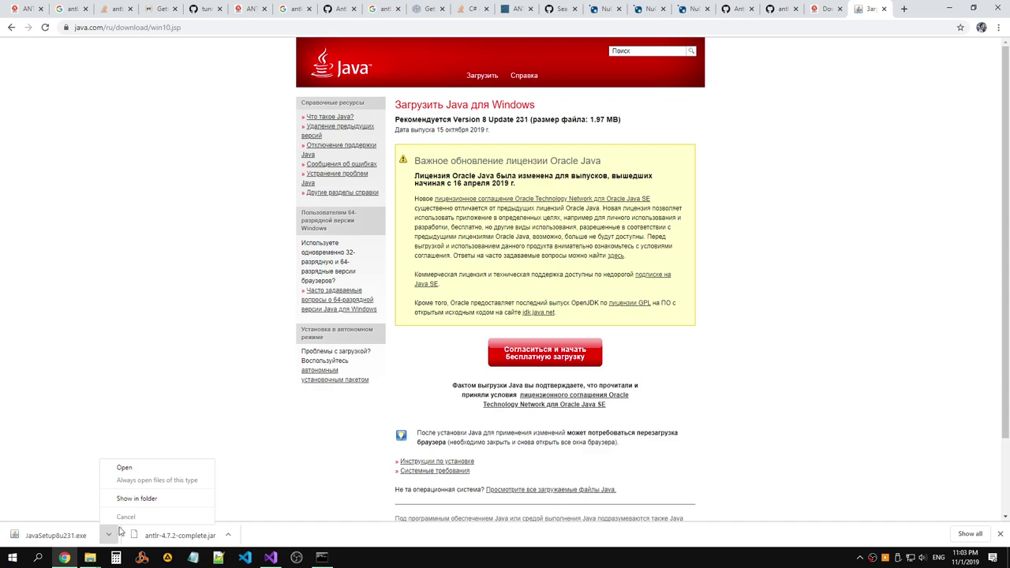
{"action": "left_click", "coordinate": [137, 498]}
Run JavaSetup8u231.exe as administrator, approve UAC, and start the Java installation.
{"action": "right_click", "coordinate": [289, 190]}
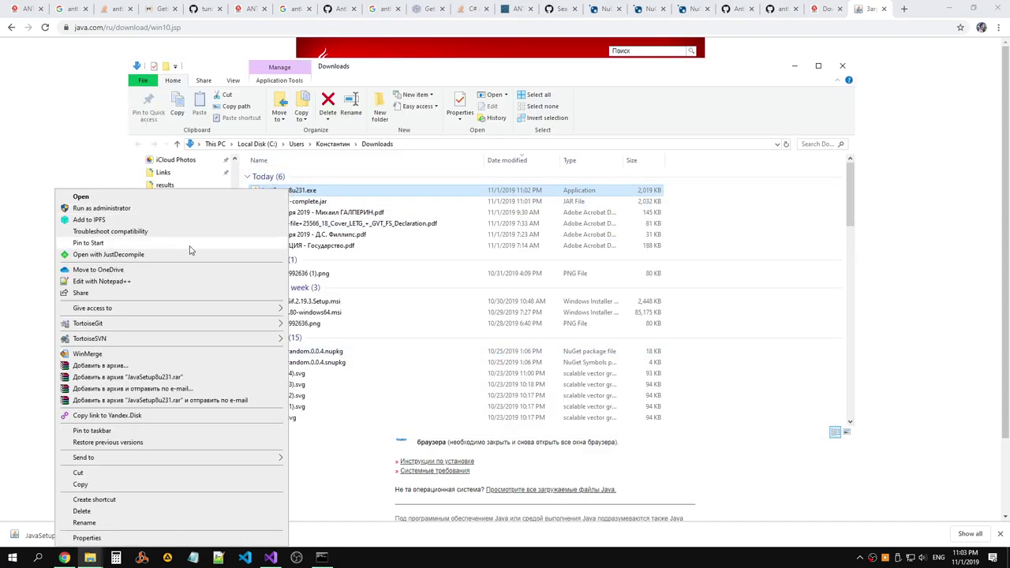
{"action": "left_click", "coordinate": [170, 208]}
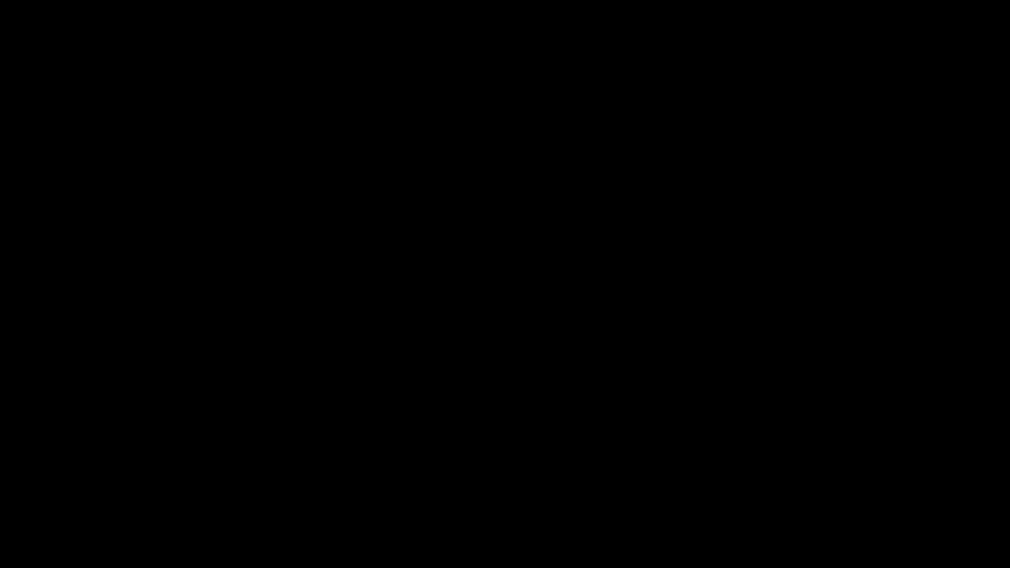
{"action": "left_click", "coordinate": [583, 340]}
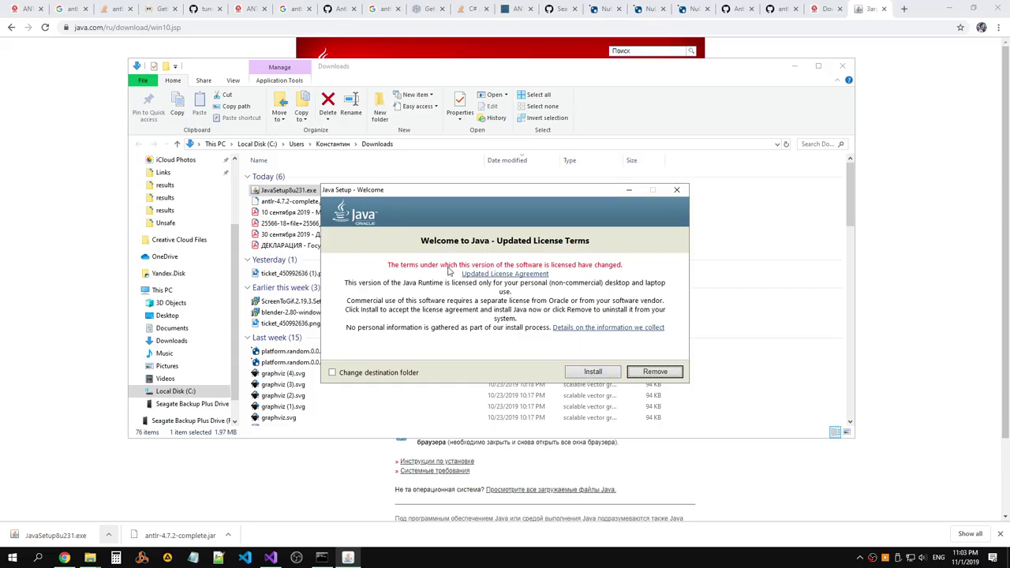
{"action": "left_click", "coordinate": [597, 375]}
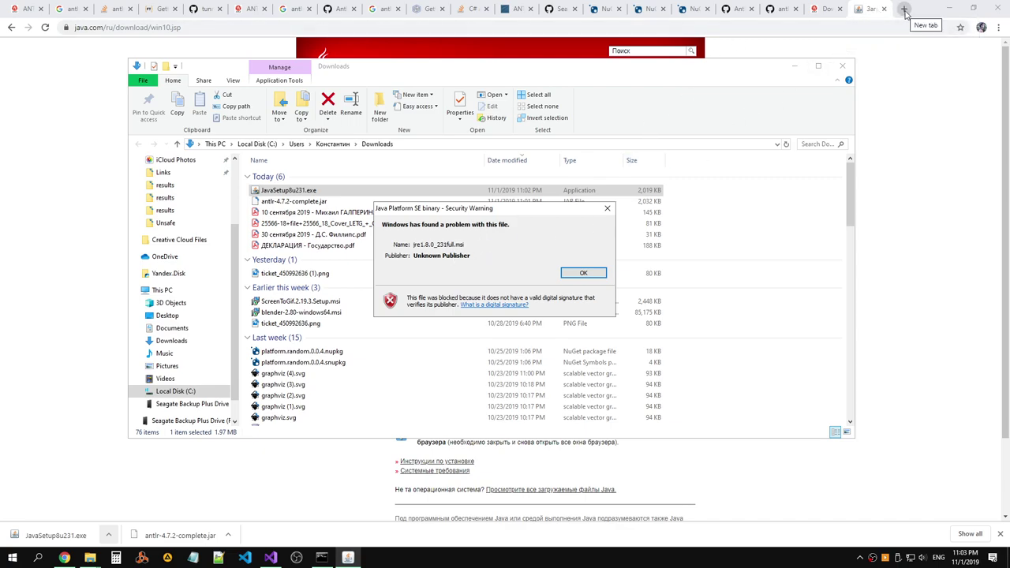
Paste into the notes, dismiss the security warning, and read the digital signature explanation.
{"action": "key", "text": "super+6"}
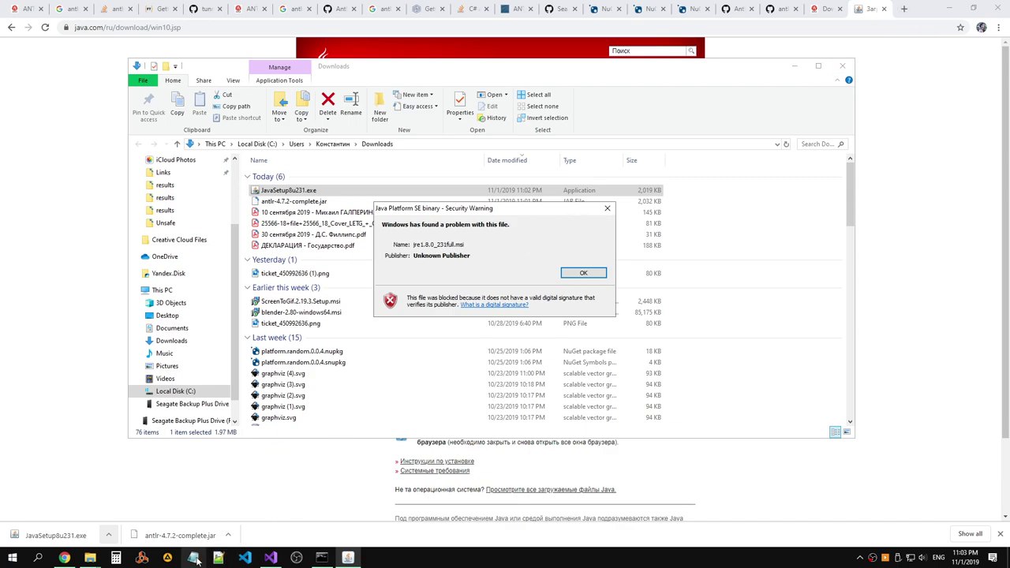
{"action": "type", "text": "C:\\Code\\Other\\AntlrExample\\AntlrExample"}
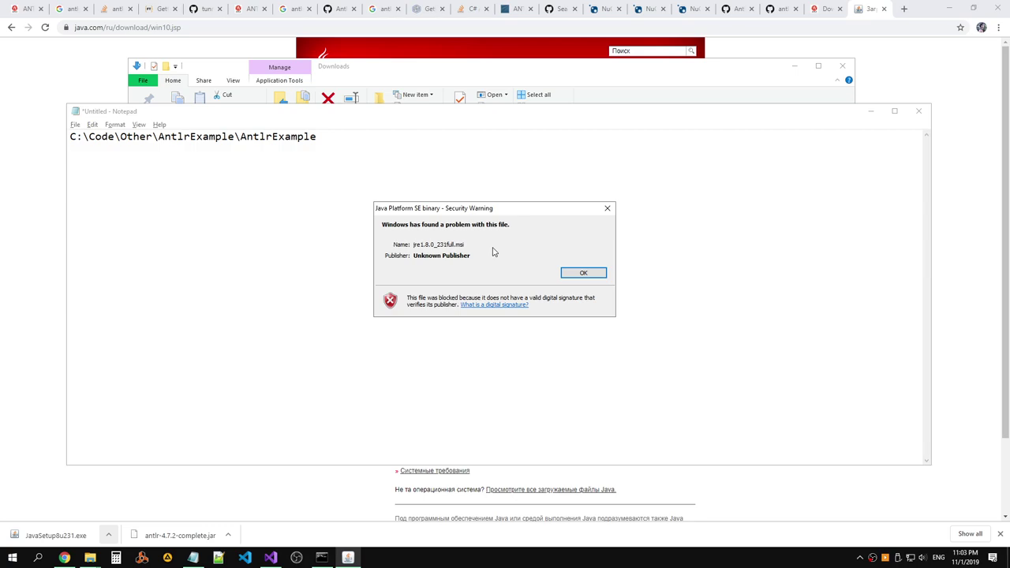
{"action": "key", "text": "Return"}
{"action": "left_click", "coordinate": [490, 307]}
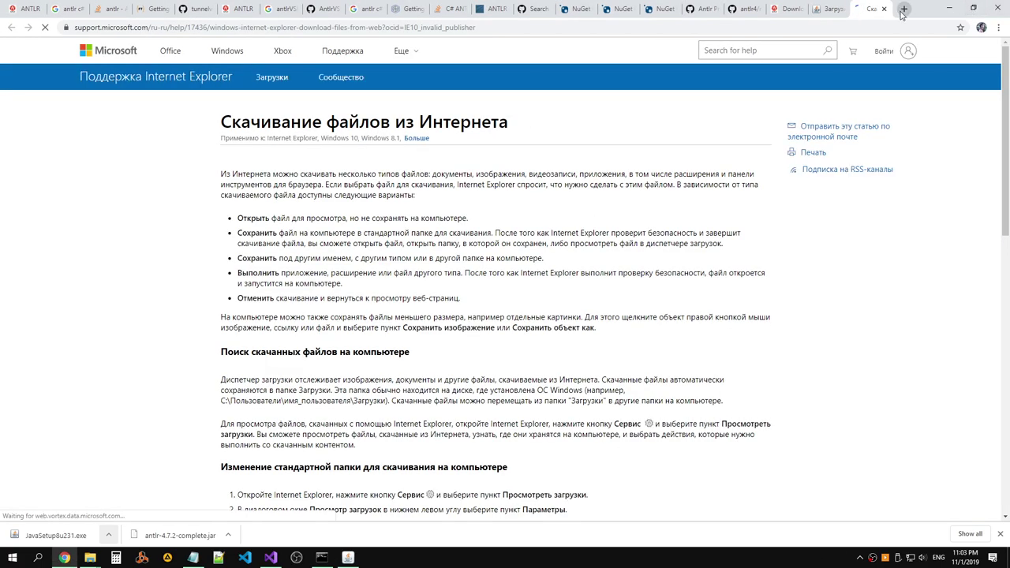
{"action": "scroll", "coordinate": [691, 121], "scroll_direction": "down", "scroll_amount": 3}
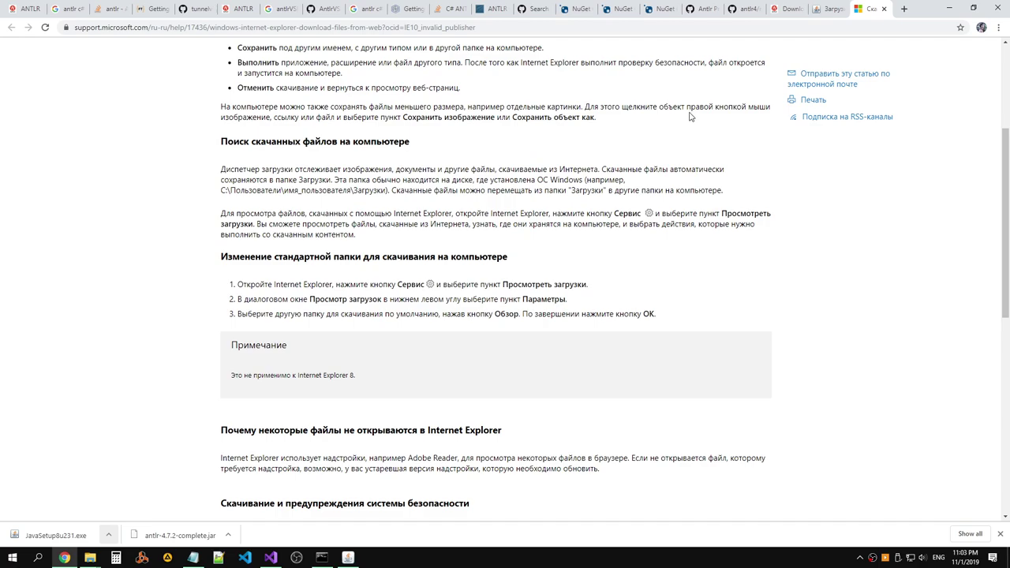
{"action": "scroll", "coordinate": [690, 116], "scroll_direction": "down", "scroll_amount": 7}
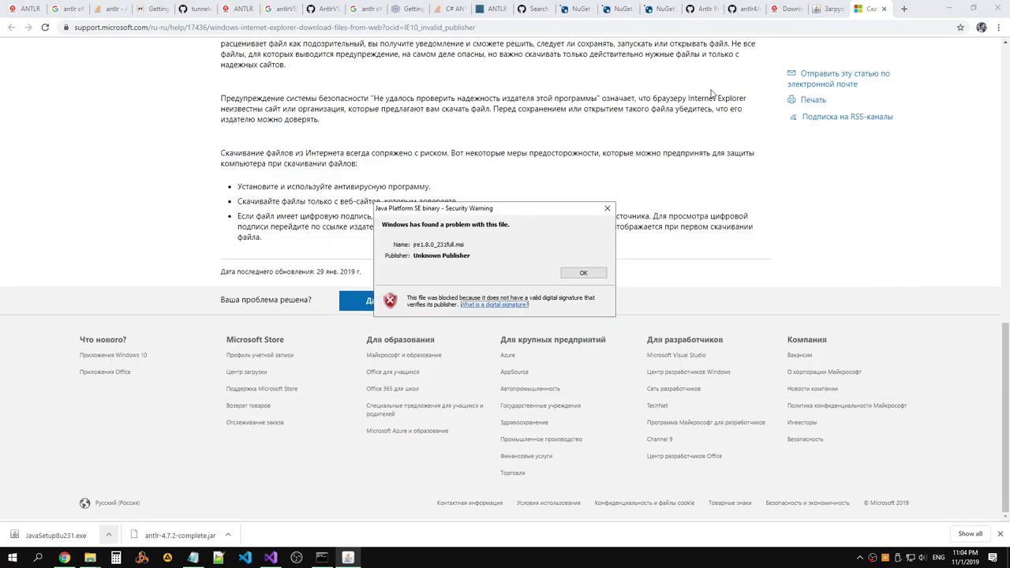
Start a Google search in a new tab for 'jre1.8.0_232full.msi'.
{"action": "left_click", "coordinate": [904, 9]}
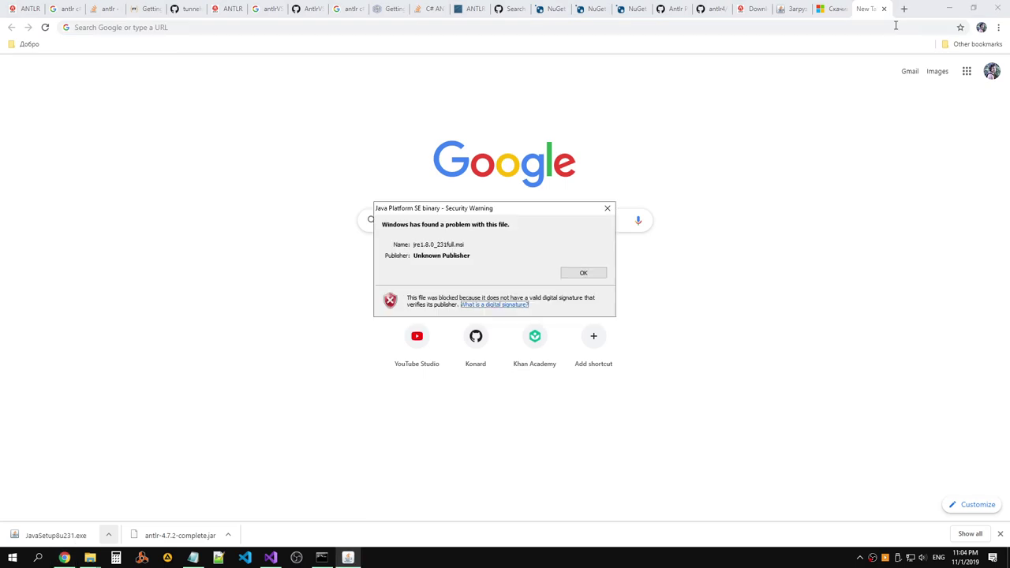
{"action": "left_click", "coordinate": [900, 27]}
{"action": "type", "text": "jre"}
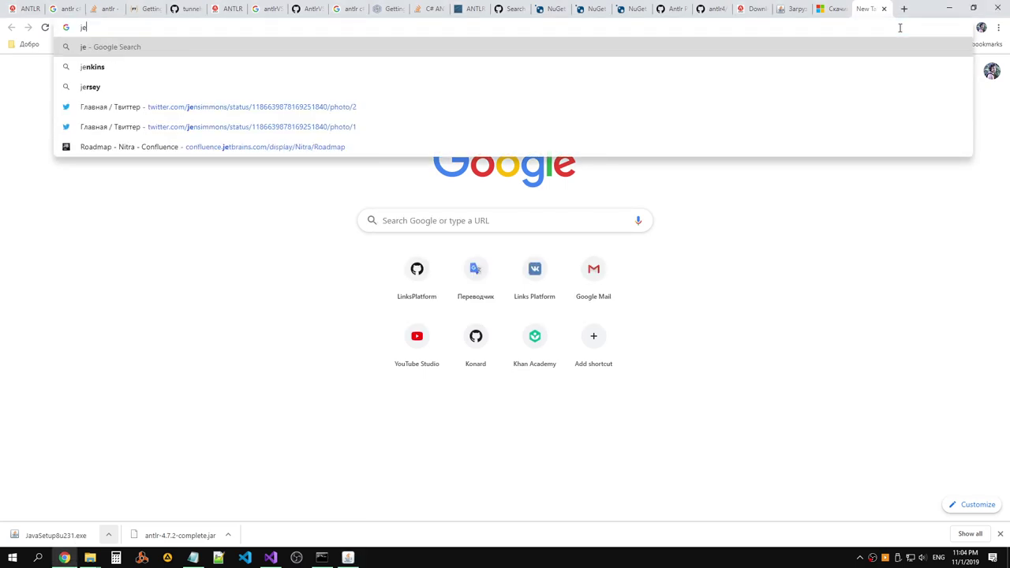
{"action": "left_click", "coordinate": [899, 27]}
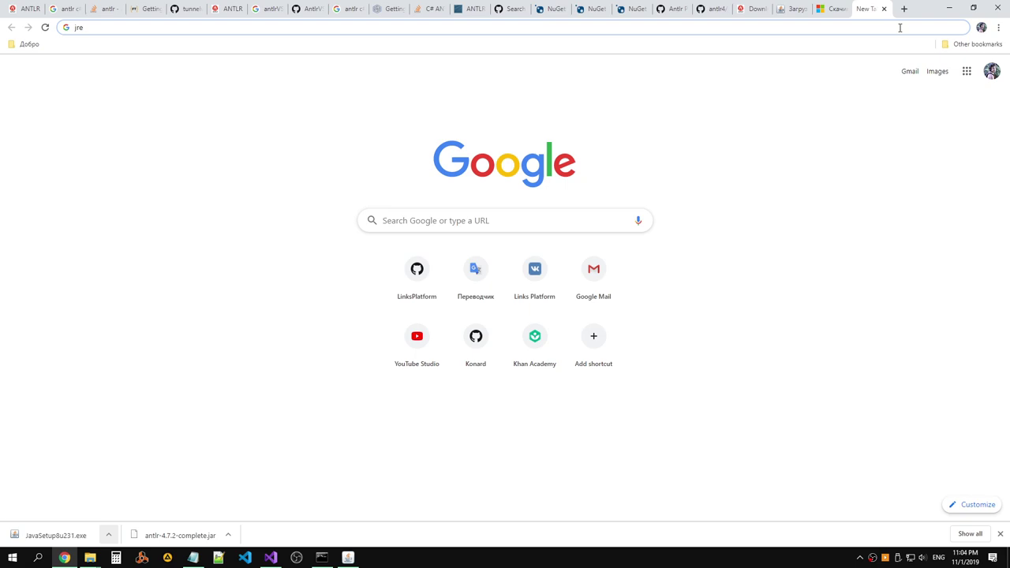
{"action": "type", "text": "1.8.9"}
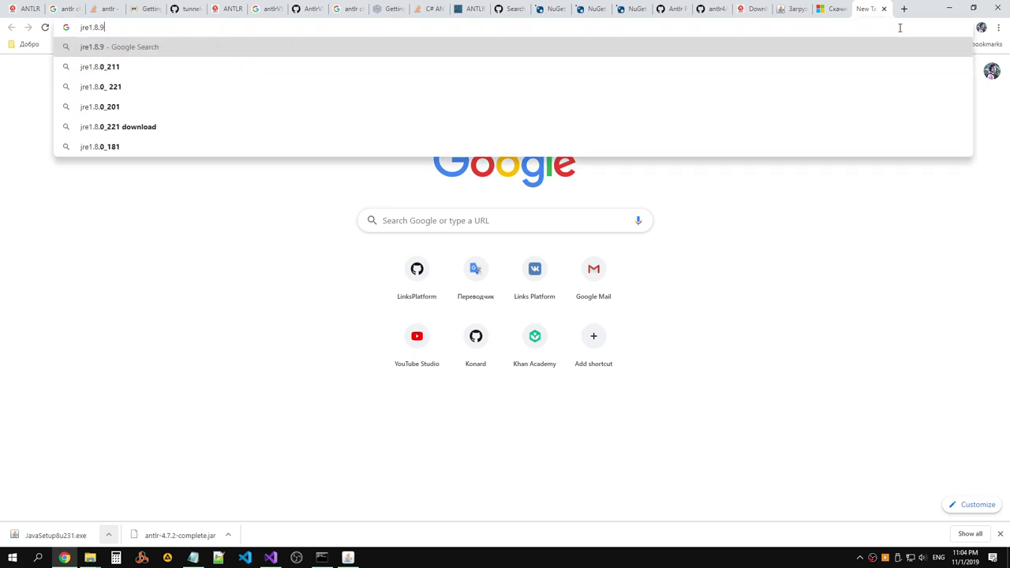
{"action": "left_click", "coordinate": [899, 28]}
{"action": "key", "text": "BackSpace"}
{"action": "type", "text": "0_"}
{"action": "left_click", "coordinate": [900, 28]}
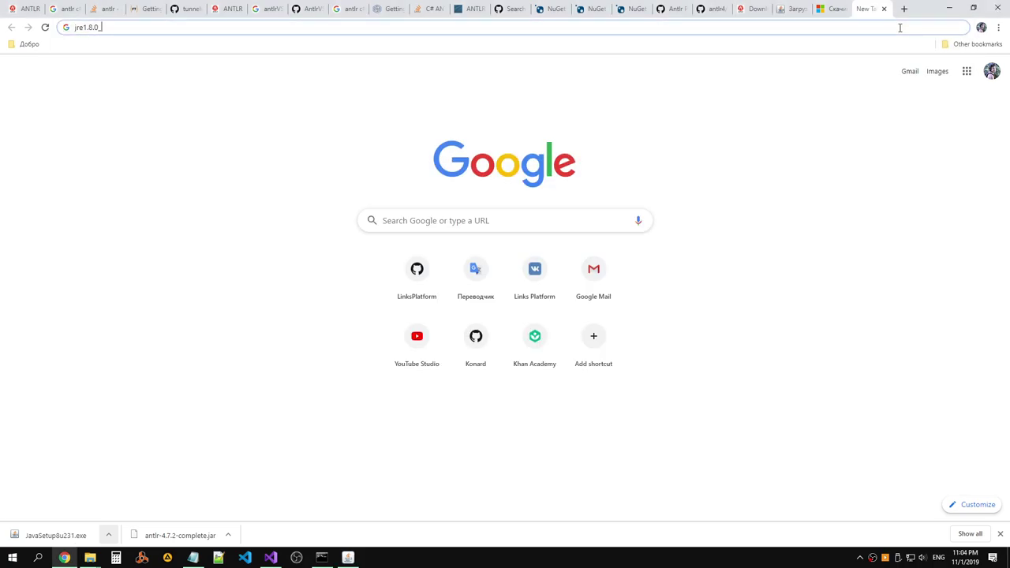
{"action": "type", "text": "232"}
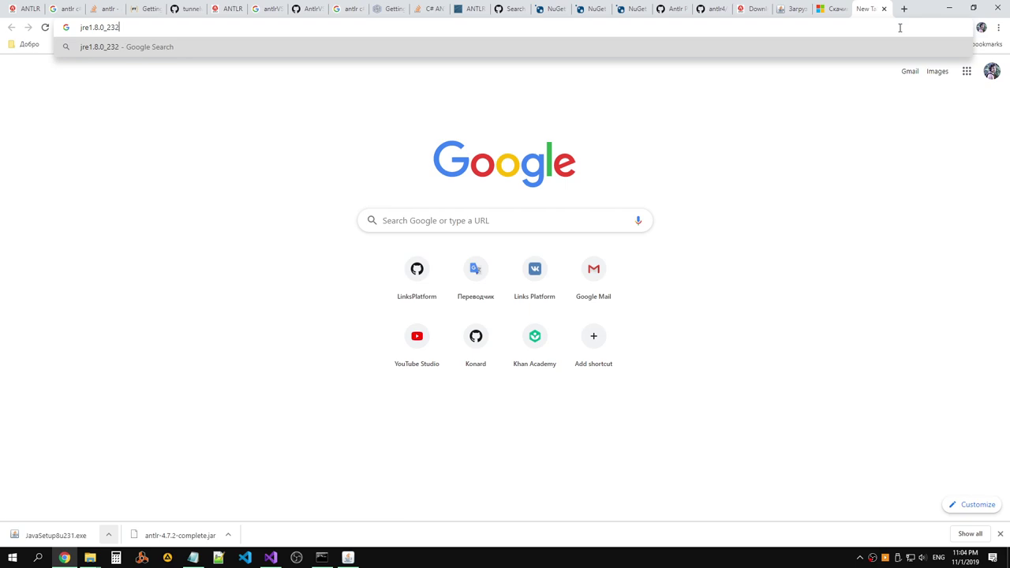
{"action": "type", "text": "full.msi"}
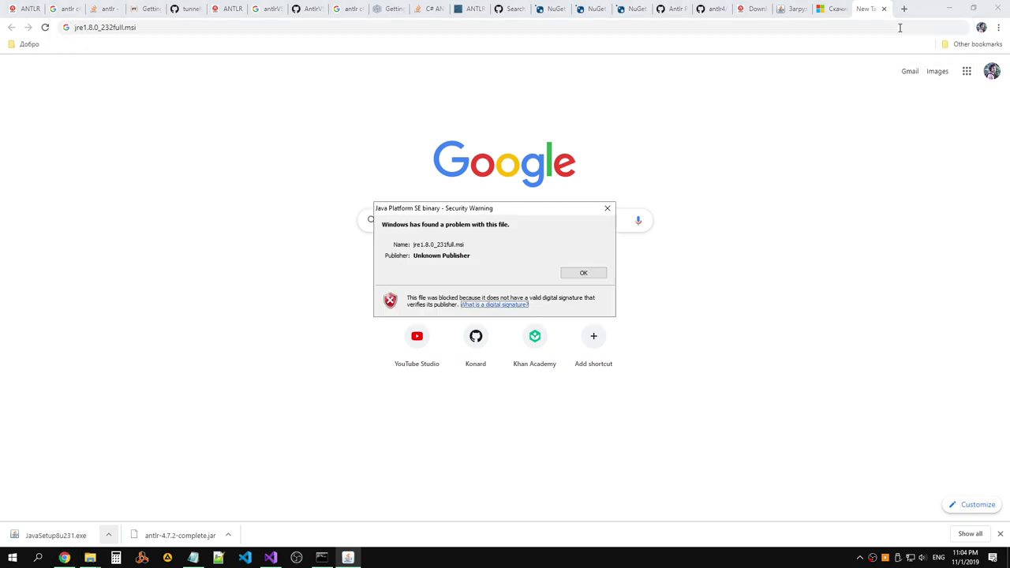
Complete the query with 'Unknown publisher', search, and view the first result's Microsoft Answers thread.
{"action": "key", "text": "Return"}
{"action": "type", "text": "Unknown pu"}
{"action": "key", "text": "Return"}
{"action": "type", "text": "blisher"}
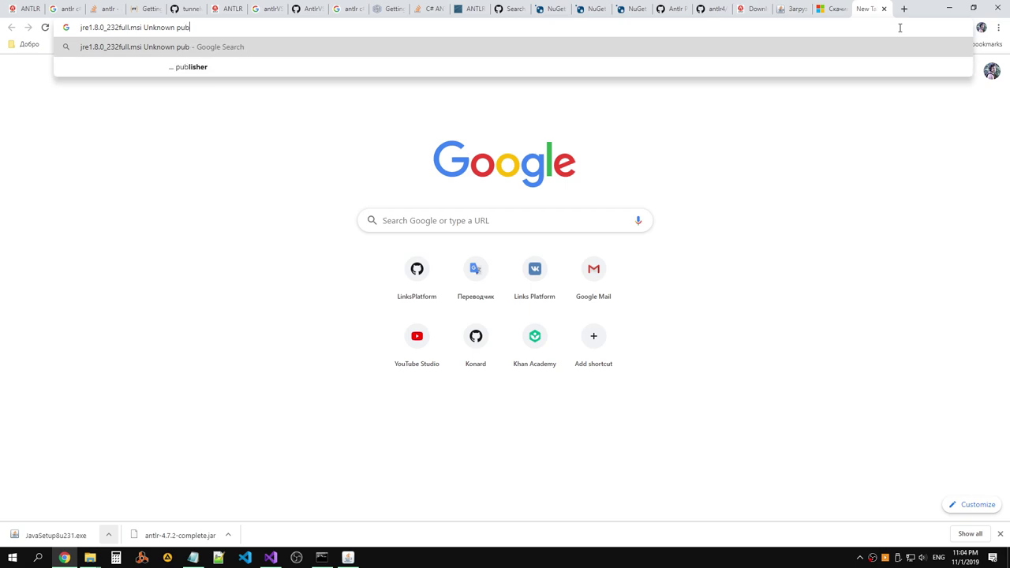
{"action": "key", "text": "Return"}
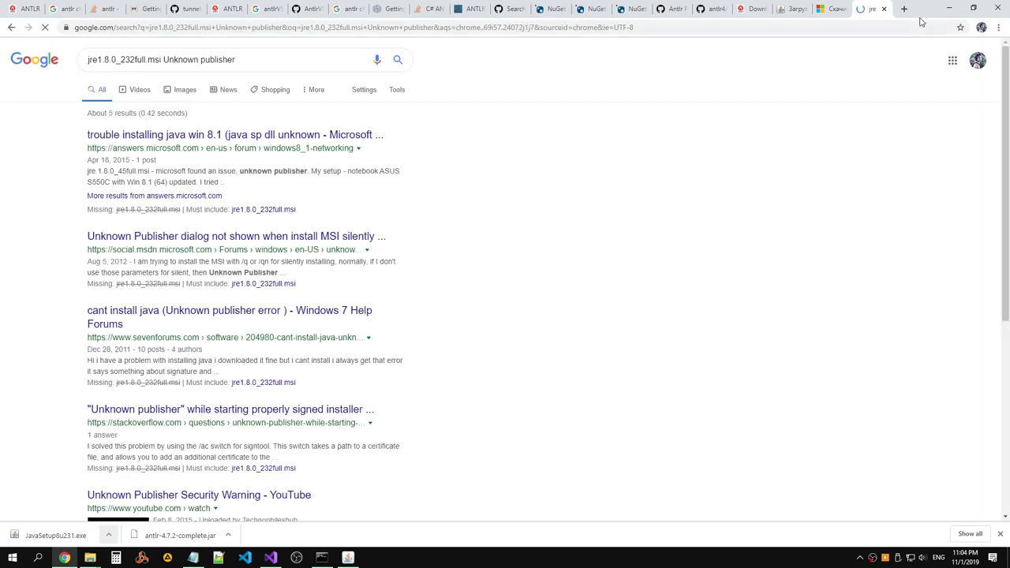
{"action": "middle_click", "coordinate": [167, 141]}
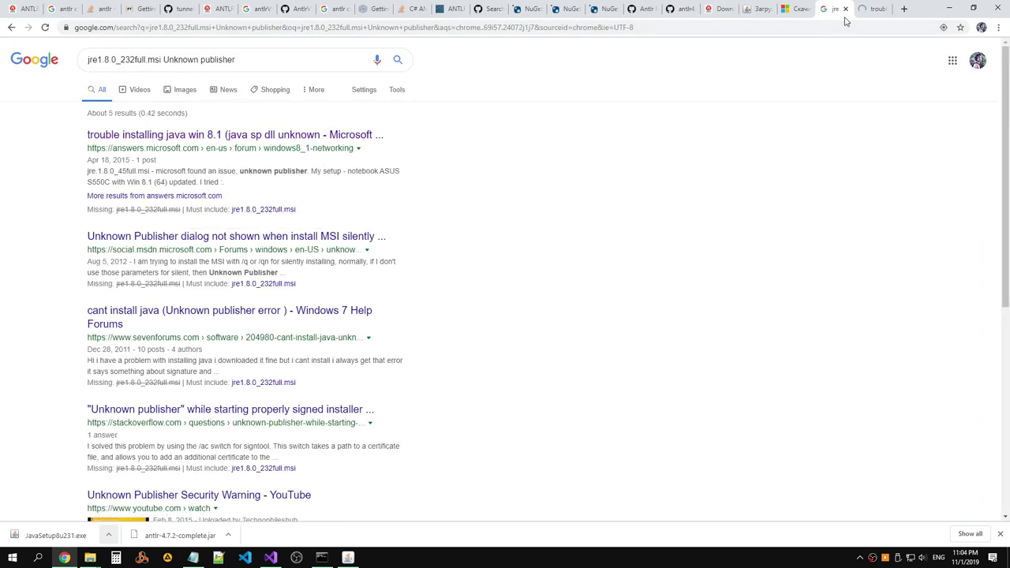
{"action": "left_click", "coordinate": [869, 10]}
Read through the Microsoft Answers thread, highlighting the advice text.
{"action": "scroll", "coordinate": [331, 191], "scroll_direction": "down", "scroll_amount": 4}
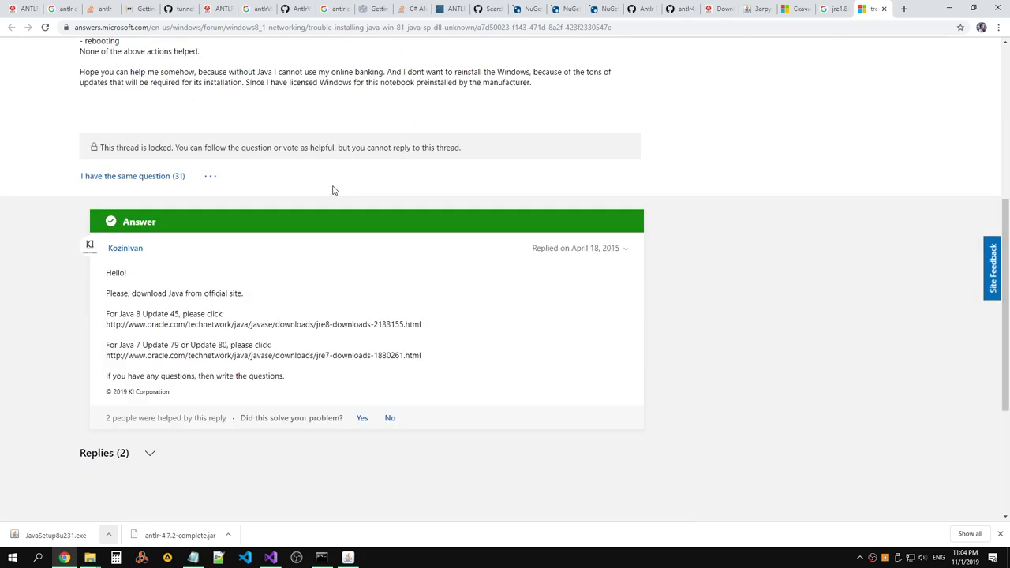
{"action": "scroll", "coordinate": [332, 191], "scroll_direction": "down", "scroll_amount": 1}
{"action": "left_click_drag", "start_coordinate": [250, 242], "coordinate": [104, 243]}
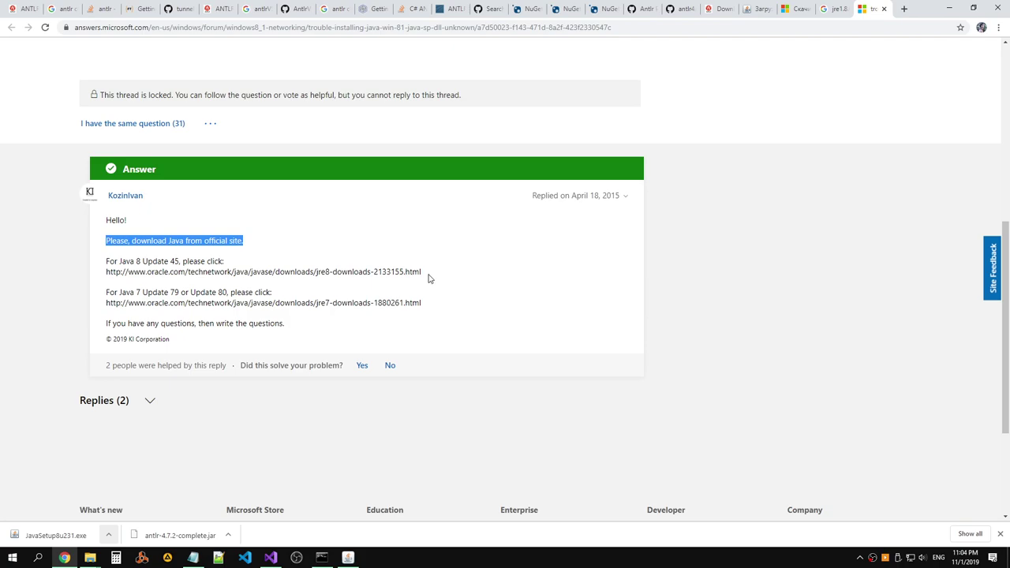
{"action": "scroll", "coordinate": [428, 276], "scroll_direction": "down", "scroll_amount": 2}
{"action": "scroll", "coordinate": [429, 277], "scroll_direction": "up", "scroll_amount": 2}
{"action": "left_click_drag", "start_coordinate": [427, 303], "coordinate": [105, 307]}
{"action": "key", "text": "ctrl+c"}
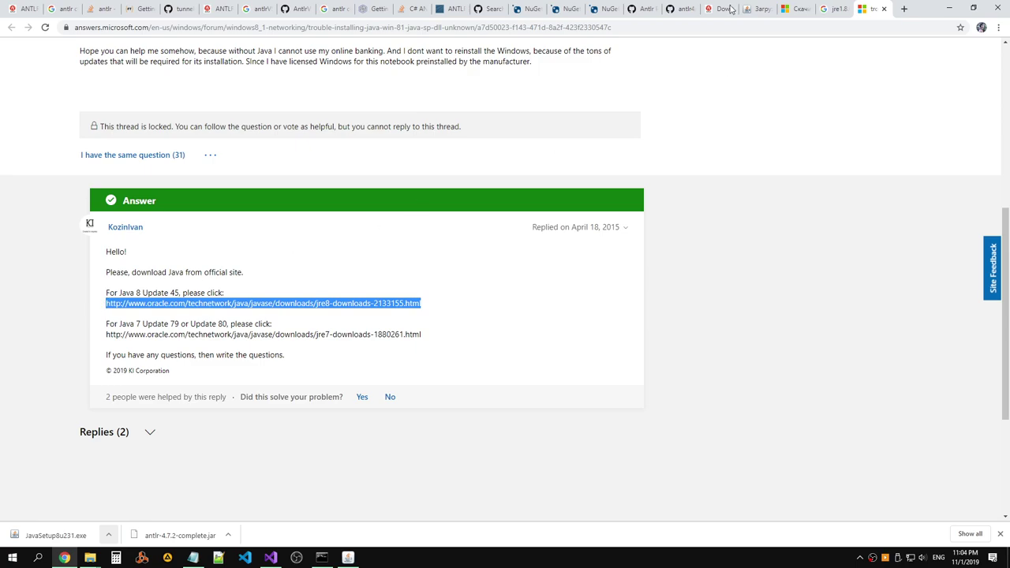
Load the copied Oracle Java download address in a new tab and return to the runtime downloads.
{"action": "left_click", "coordinate": [722, 9]}
{"action": "left_click", "coordinate": [903, 9]}
{"action": "key", "text": "ctrl+v"}
{"action": "key", "text": "Return"}
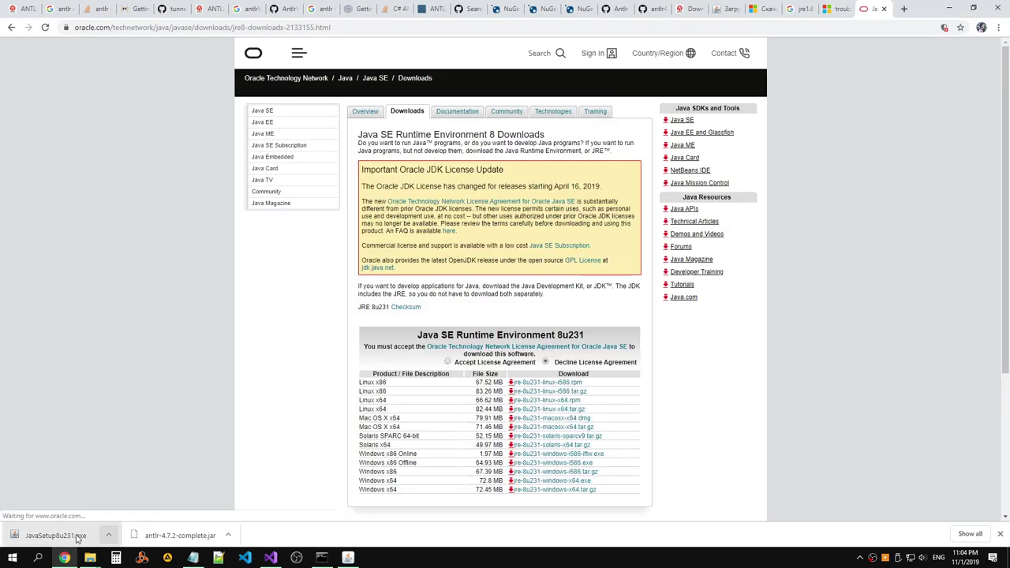
{"action": "right_click", "coordinate": [76, 540]}
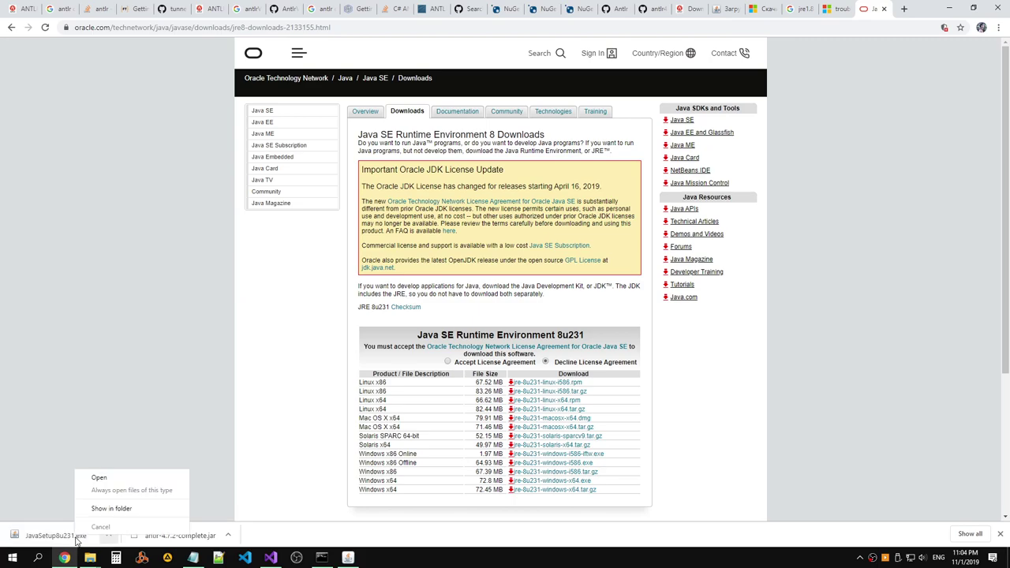
{"action": "left_click", "coordinate": [846, 10]}
{"action": "left_click", "coordinate": [806, 9]}
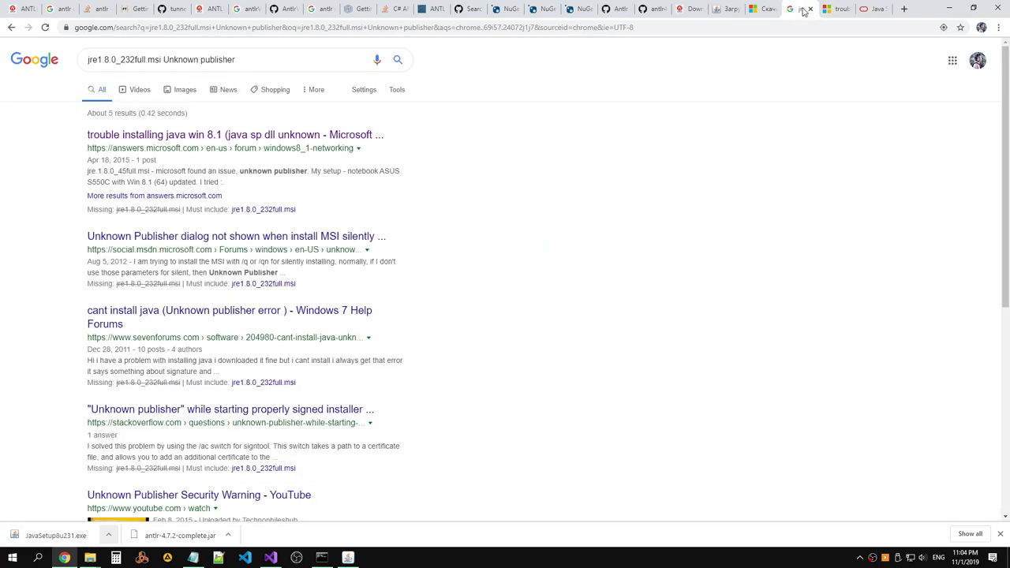
{"action": "left_click", "coordinate": [763, 9]}
{"action": "left_click", "coordinate": [722, 9]}
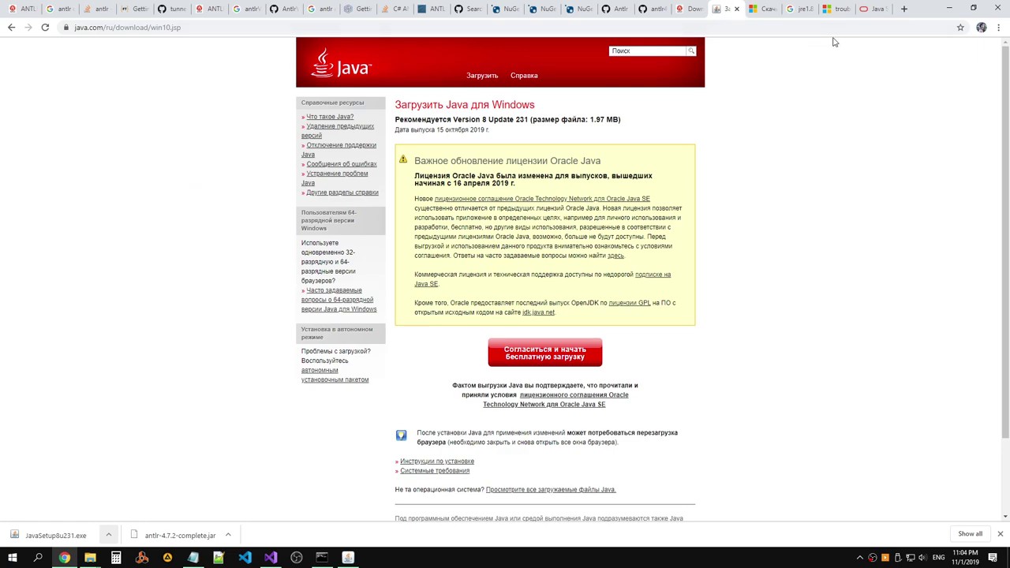
{"action": "left_click", "coordinate": [874, 9]}
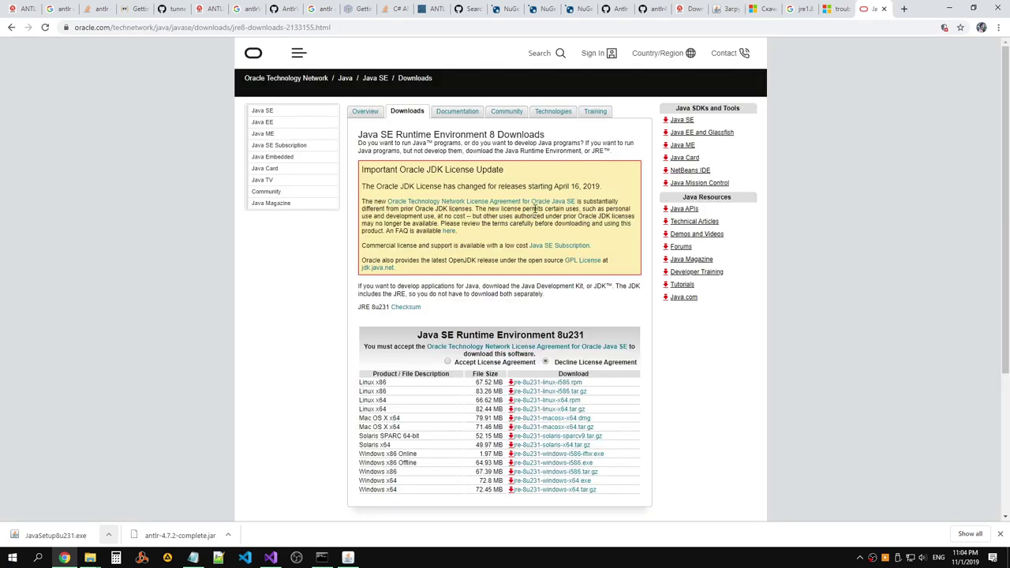
{"action": "scroll", "coordinate": [534, 208], "scroll_direction": "down", "scroll_amount": 1}
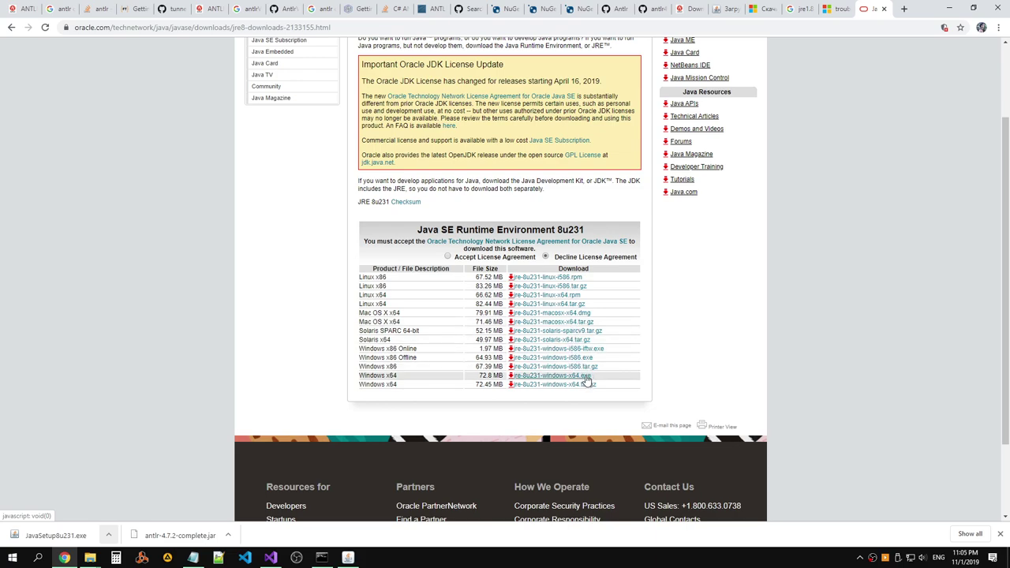
Accept the Java SE license agreement and download the Windows x64 JRE installer.
{"action": "left_click", "coordinate": [586, 377]}
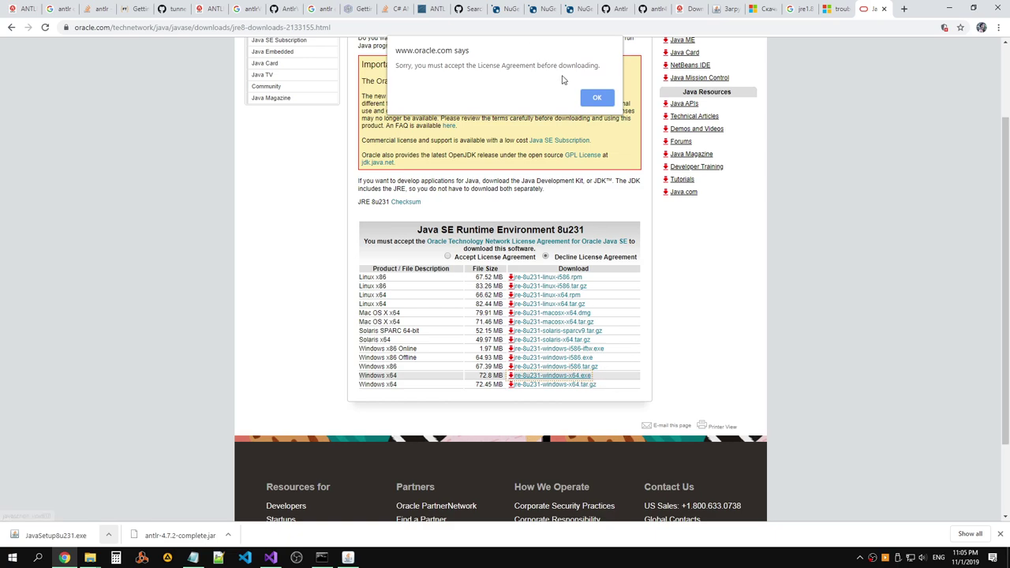
{"action": "left_click", "coordinate": [597, 99]}
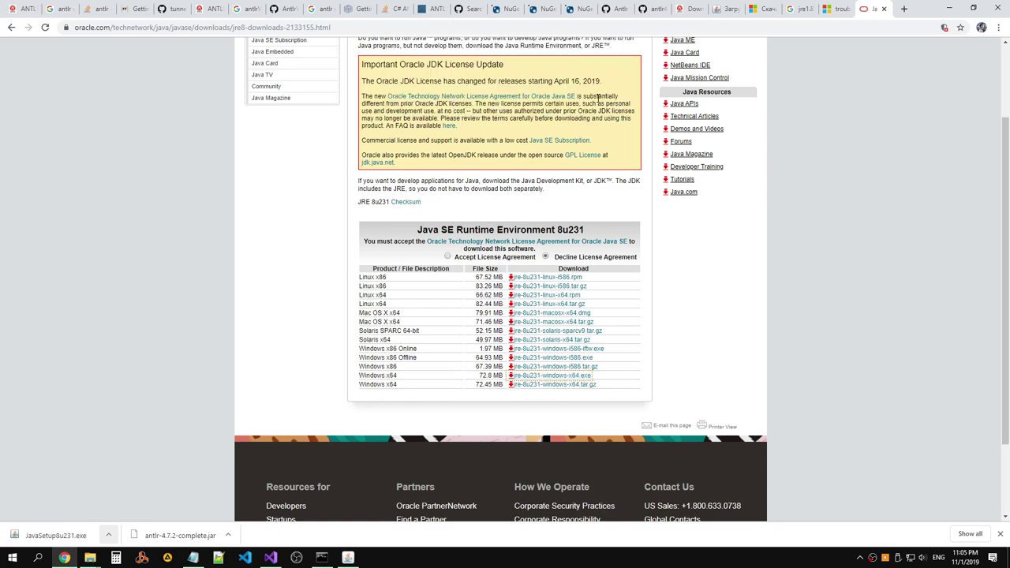
{"action": "left_click", "coordinate": [448, 257]}
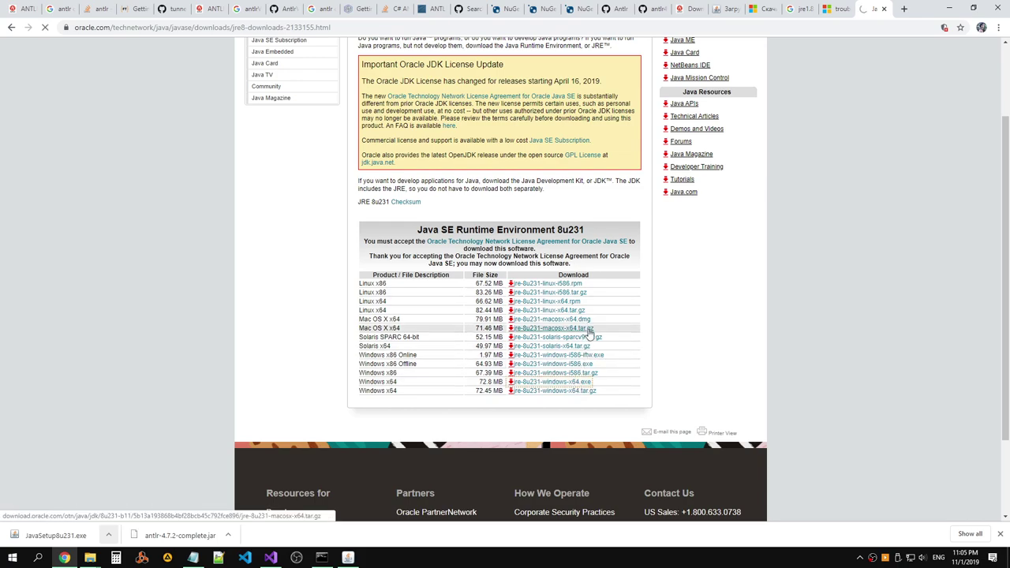
{"action": "left_click", "coordinate": [603, 360]}
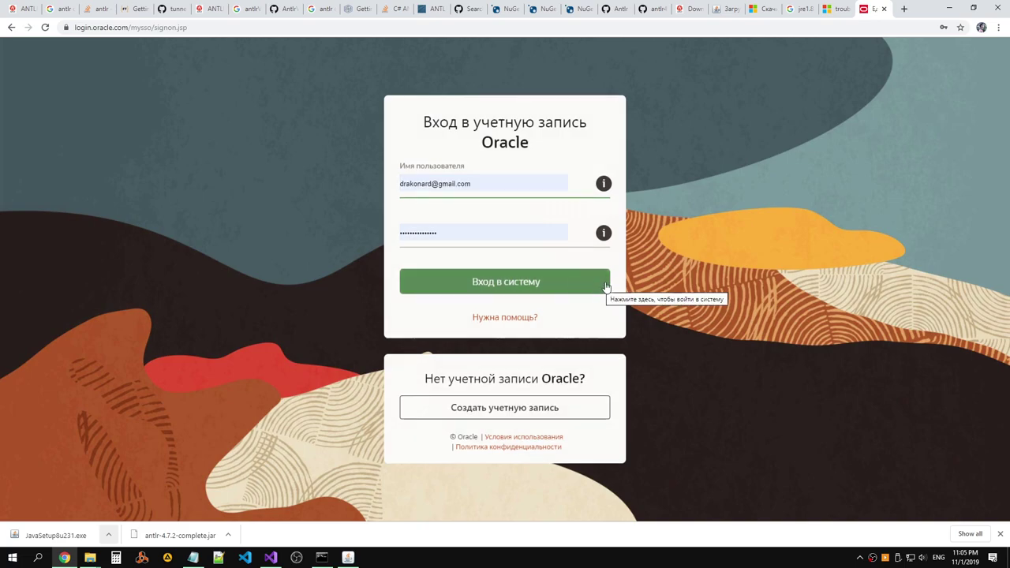
Sign in to Oracle, then open the jre-8u231 download and relaunch it past the warnings.
{"action": "left_click", "coordinate": [582, 289]}
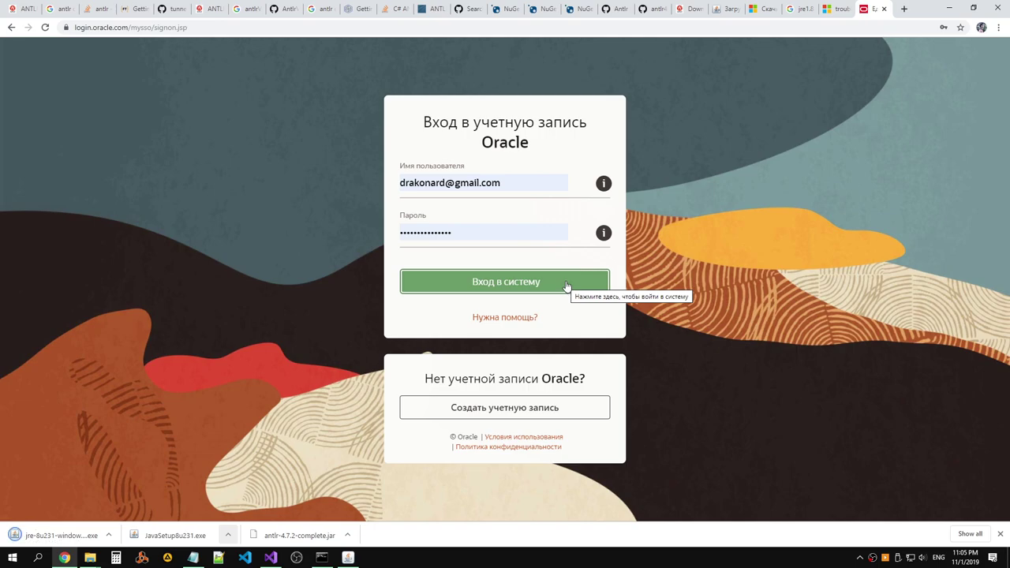
{"action": "left_click", "coordinate": [71, 529]}
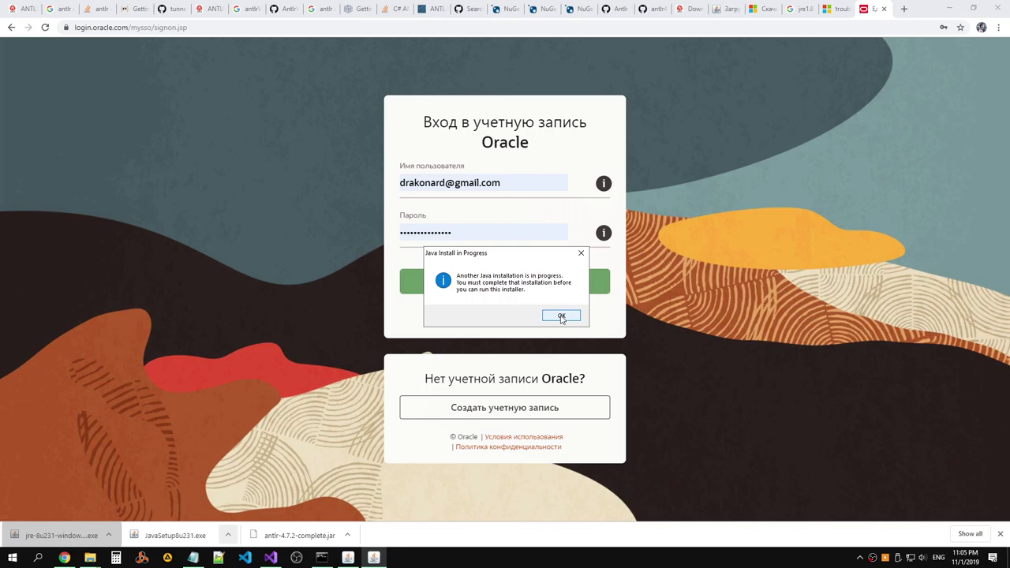
{"action": "left_click", "coordinate": [561, 316]}
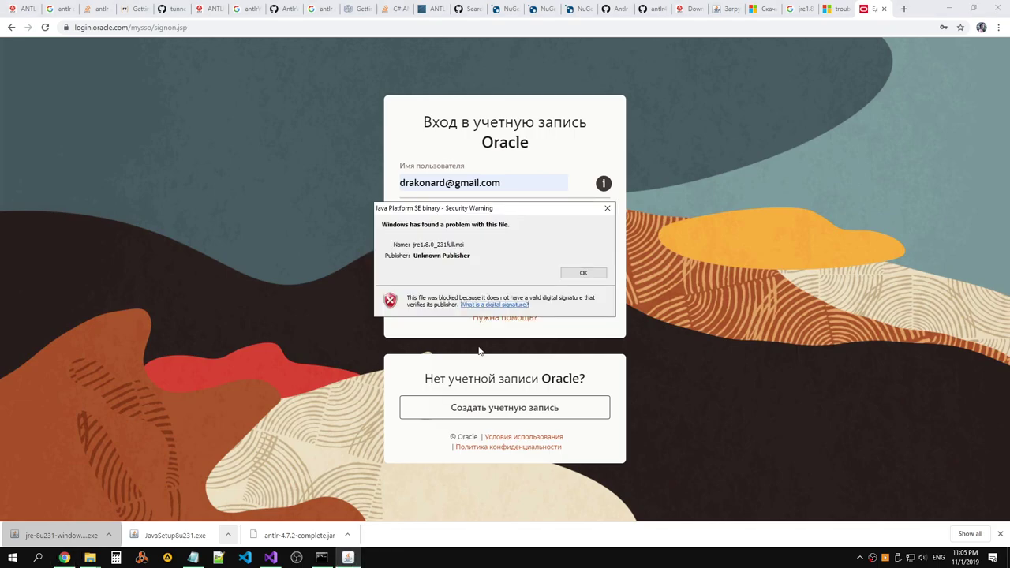
{"action": "left_click", "coordinate": [584, 277]}
{"action": "left_click", "coordinate": [43, 535]}
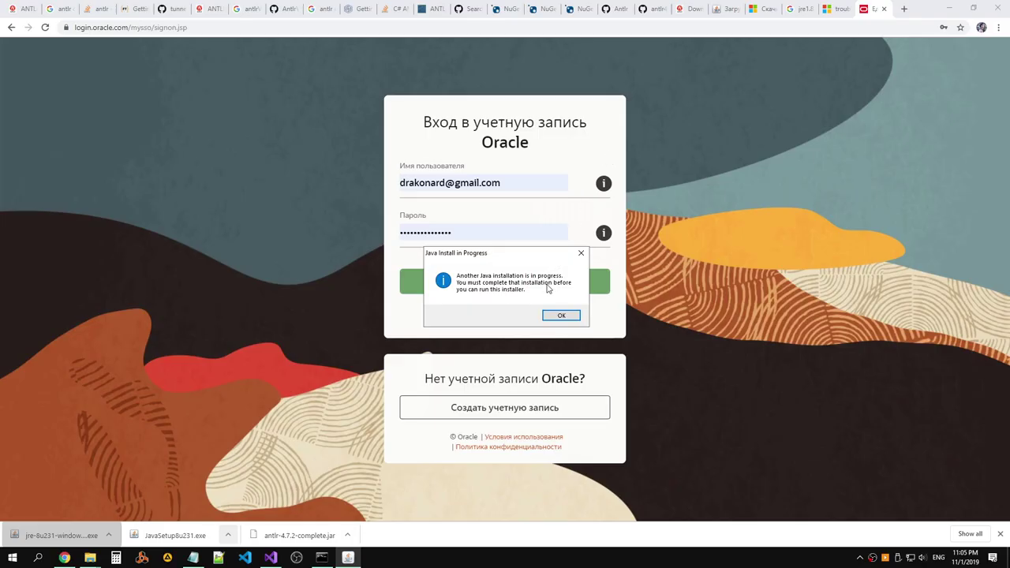
End the stuck Java Platform SE binary process in Task Manager.
{"action": "left_click", "coordinate": [561, 317]}
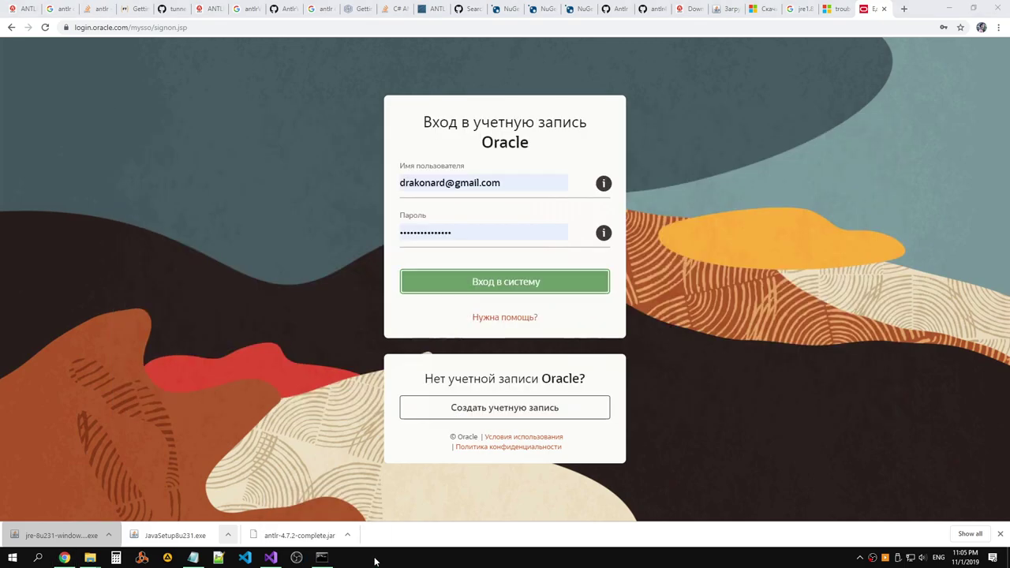
{"action": "left_click", "coordinate": [347, 535]}
{"action": "left_click", "coordinate": [419, 495]}
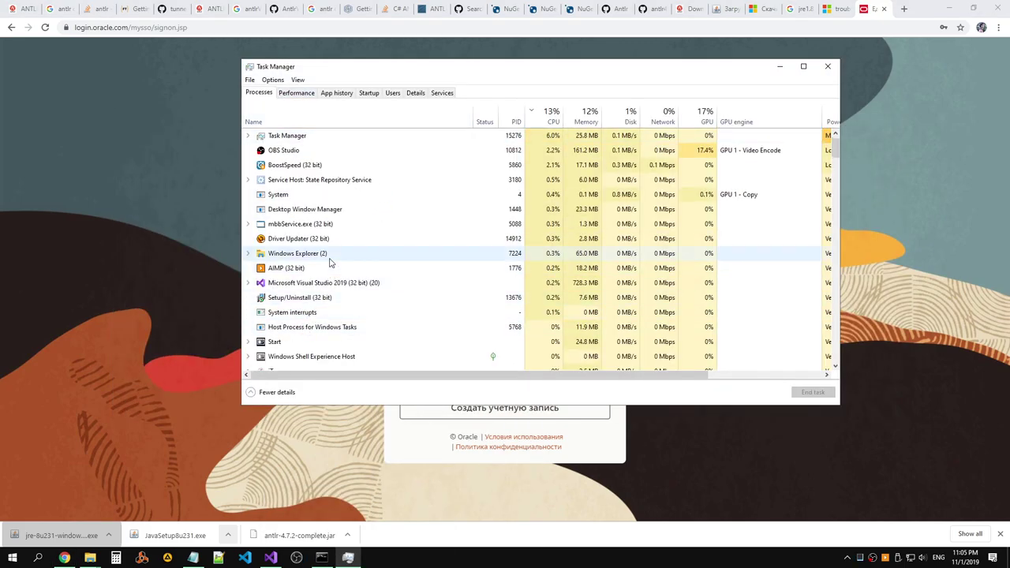
{"action": "scroll", "coordinate": [331, 264], "scroll_direction": "down", "scroll_amount": 1}
{"action": "scroll", "coordinate": [347, 300], "scroll_direction": "down", "scroll_amount": 1}
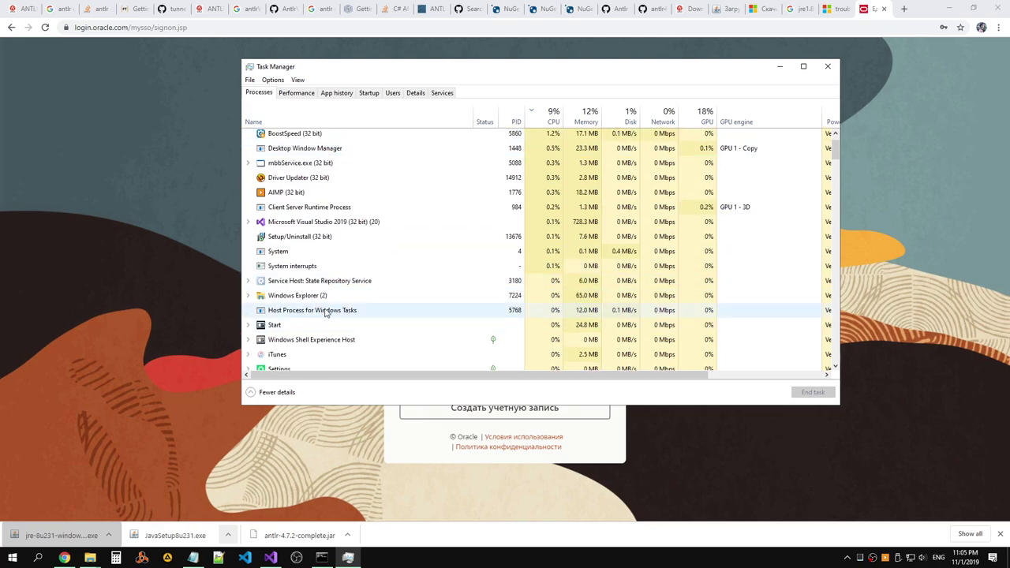
{"action": "right_click", "coordinate": [326, 336]}
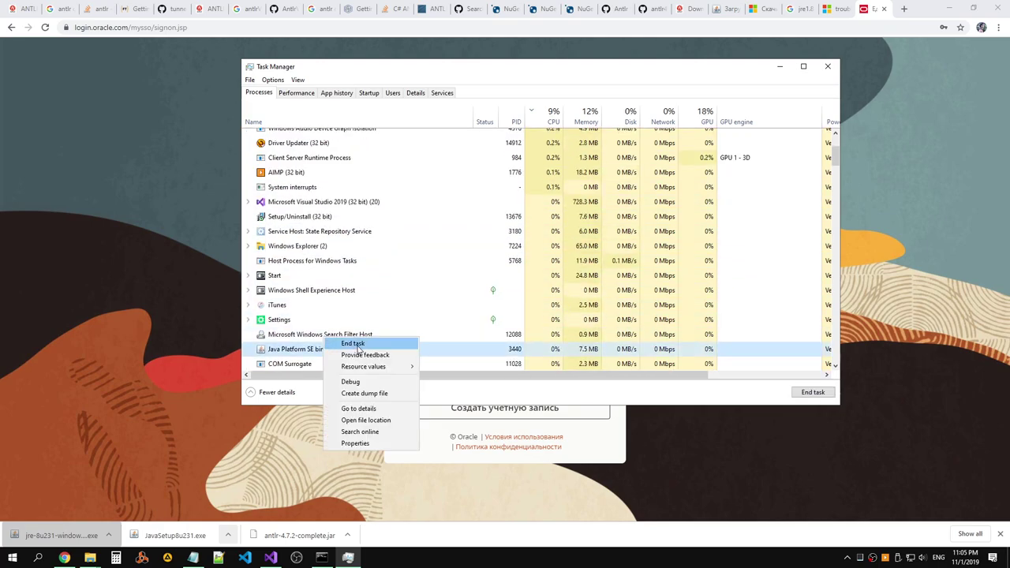
{"action": "left_click", "coordinate": [360, 345]}
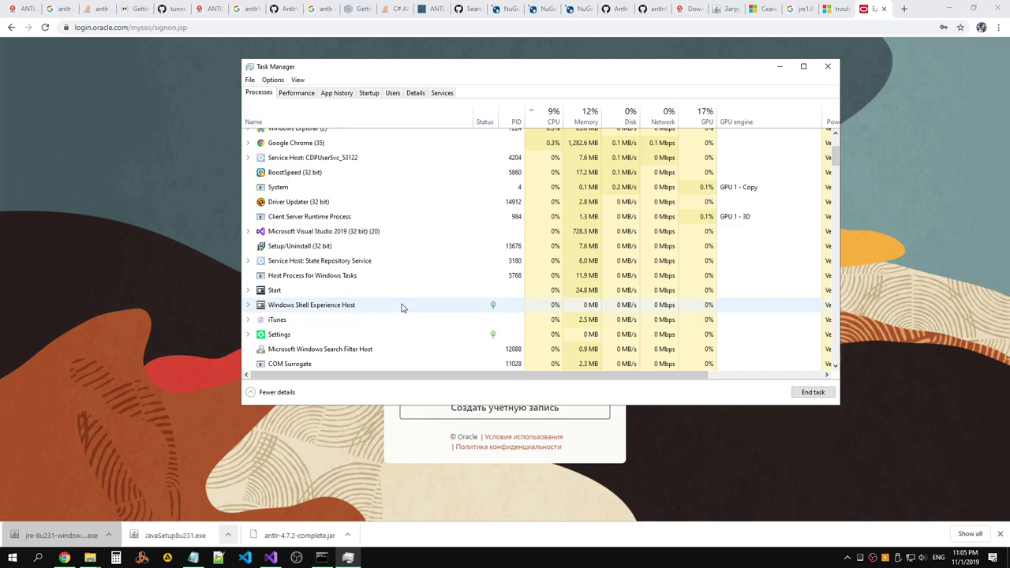
Sort processes by name, close Task Manager, and relaunch the jre installer.
{"action": "left_click", "coordinate": [319, 119]}
{"action": "scroll", "coordinate": [384, 179], "scroll_direction": "down", "scroll_amount": 4}
{"action": "left_click_drag", "start_coordinate": [834, 178], "coordinate": [815, 360]}
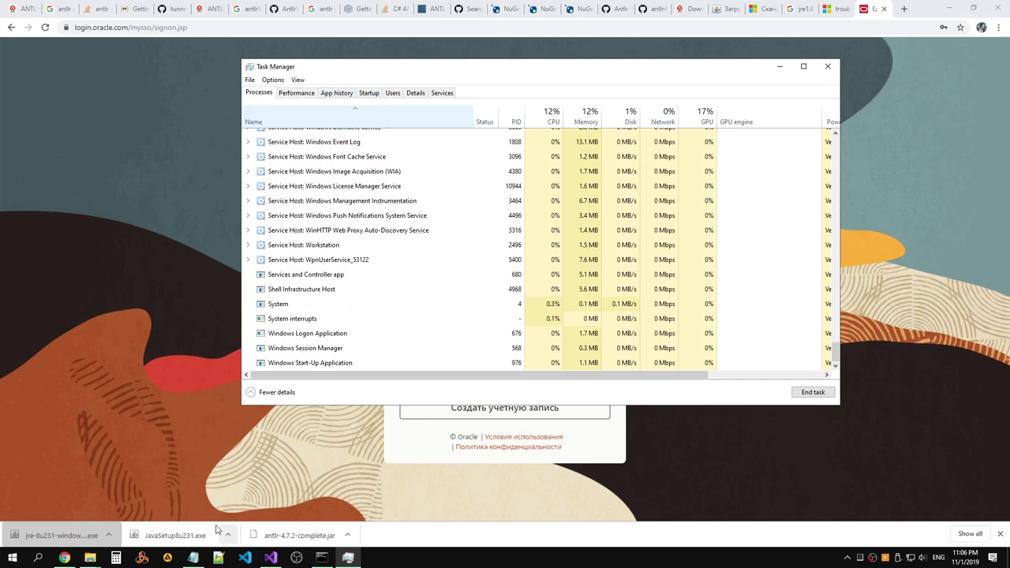
{"action": "key", "text": "alt+F4"}
{"action": "left_click", "coordinate": [68, 536]}
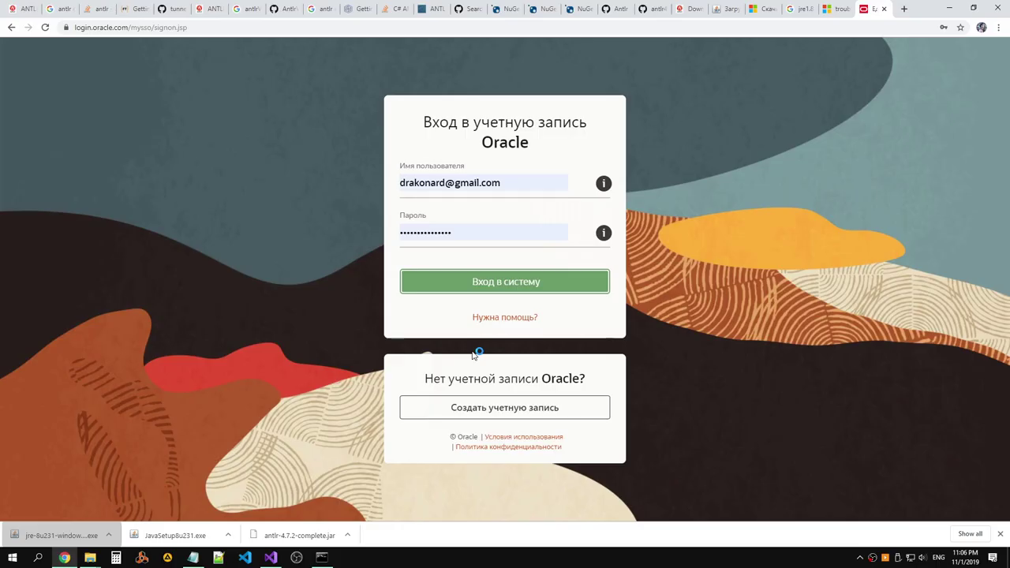
Start the Java installation and check the Java for Windows download page.
{"action": "left_click", "coordinate": [592, 372]}
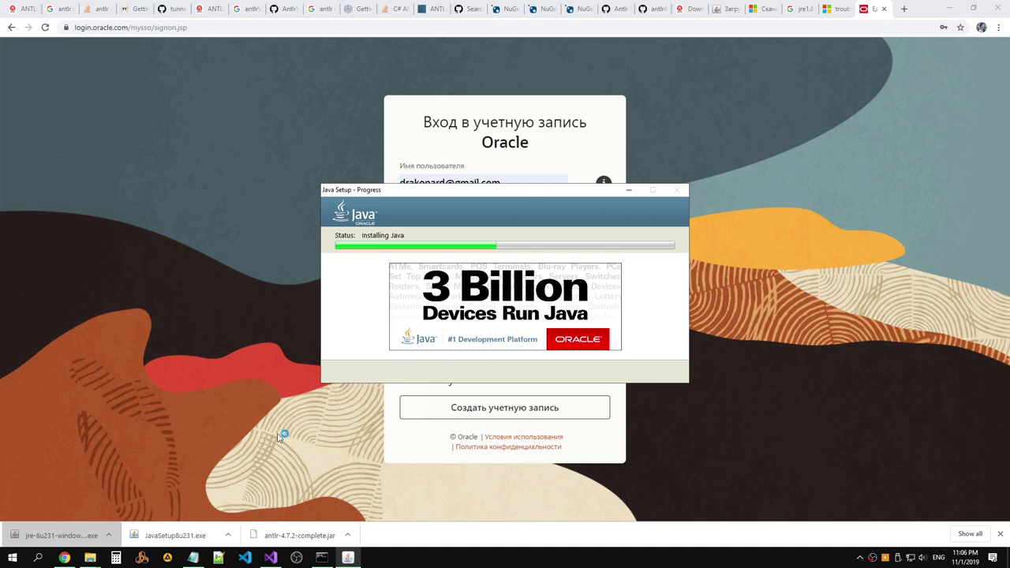
{"action": "left_click", "coordinate": [688, 10]}
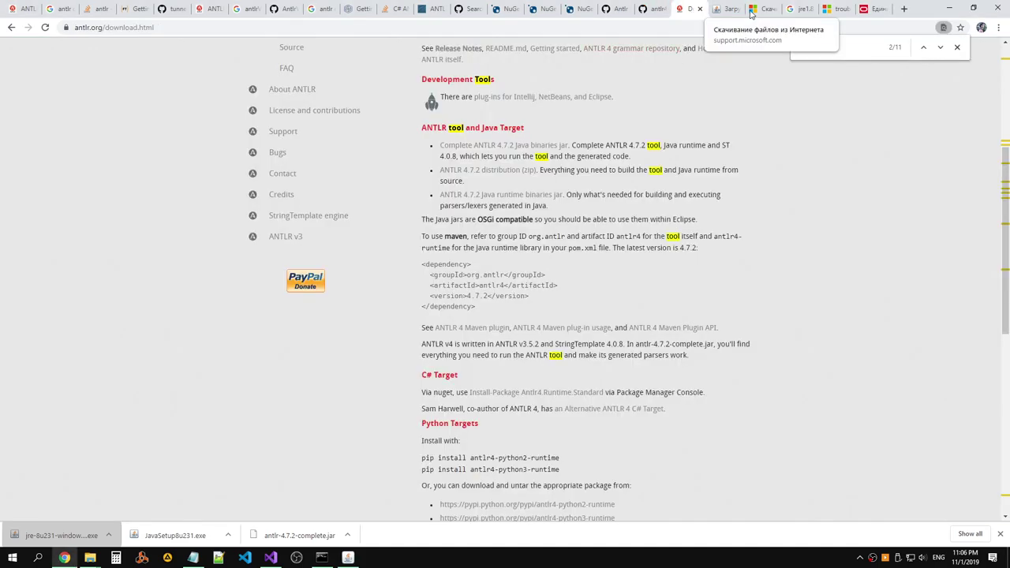
{"action": "left_click", "coordinate": [722, 10]}
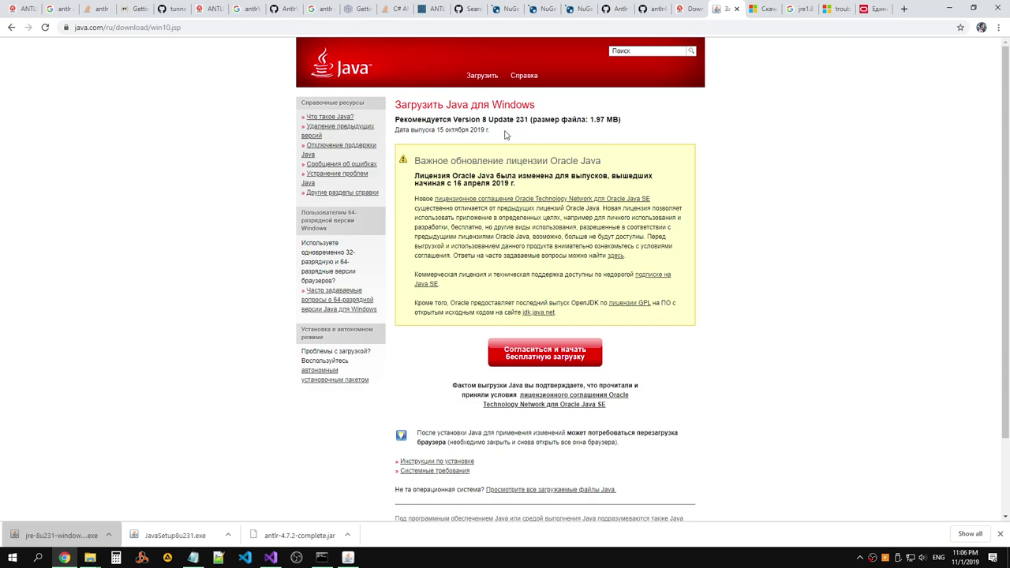
{"action": "left_click_drag", "start_coordinate": [505, 133], "coordinate": [394, 119]}
{"action": "left_click", "coordinate": [559, 152]}
Run jre-8u231-windows-x64.exe from the Downloads folder and close the completed setup.
{"action": "left_click", "coordinate": [228, 535]}
{"action": "left_click", "coordinate": [250, 505]}
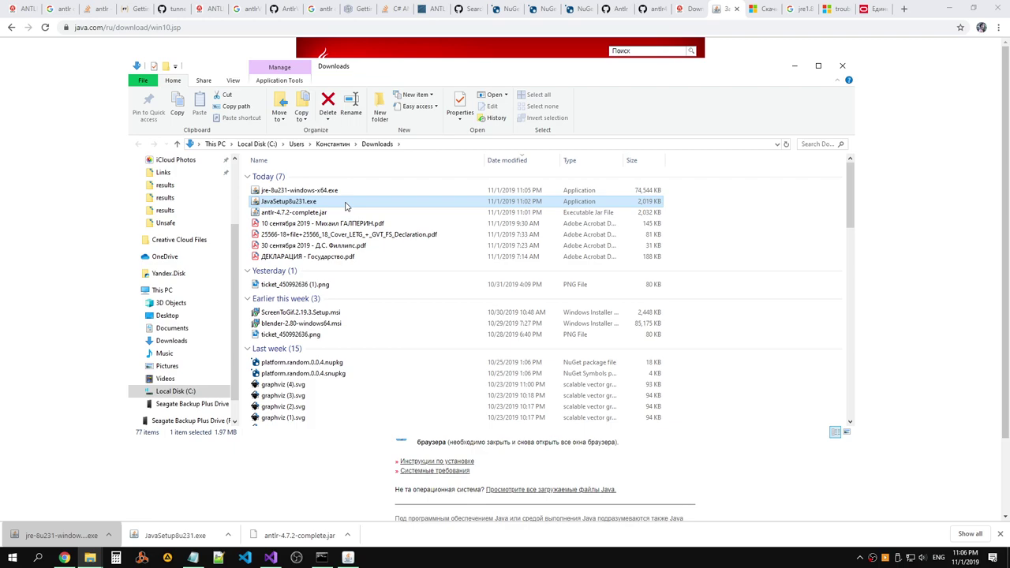
{"action": "double_click", "coordinate": [348, 193]}
{"action": "left_click", "coordinate": [794, 67]}
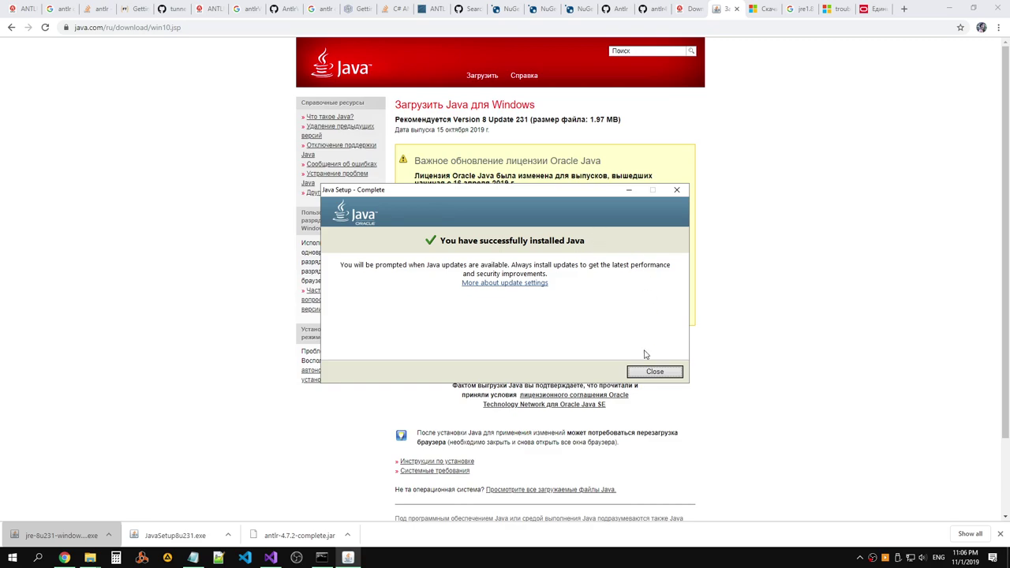
{"action": "left_click", "coordinate": [653, 371]}
Confirm the java command runs in a fresh Command Prompt.
{"action": "left_click", "coordinate": [738, 11]}
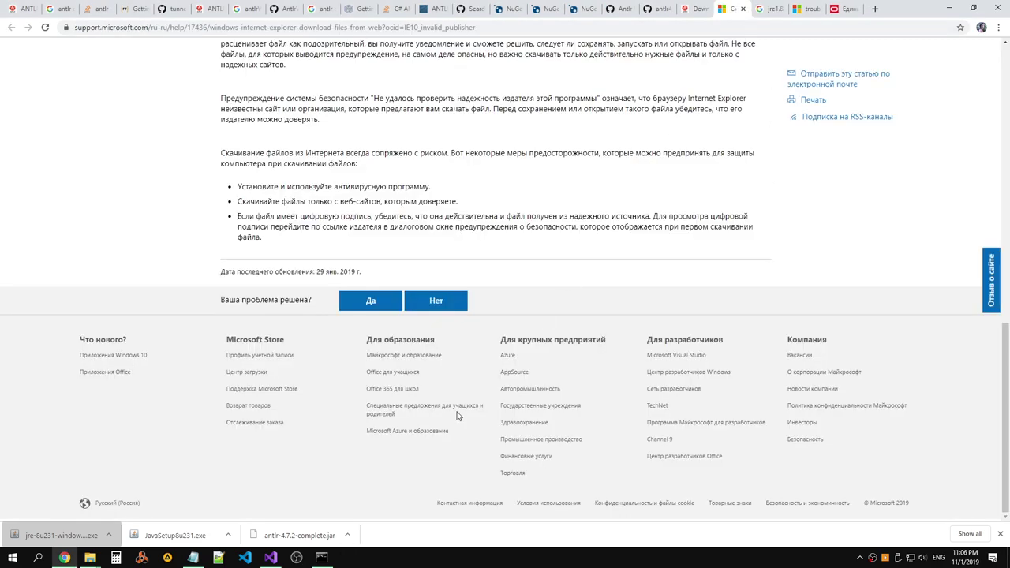
{"action": "left_click", "coordinate": [321, 557]}
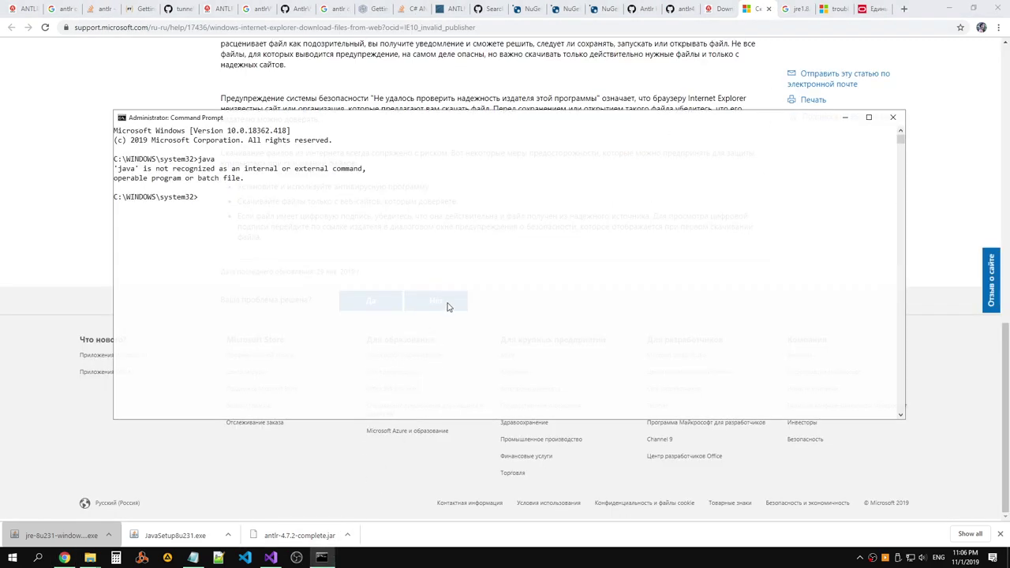
{"action": "type", "text": "java"}
{"action": "key", "text": "Return"}
{"action": "left_click", "coordinate": [892, 117]}
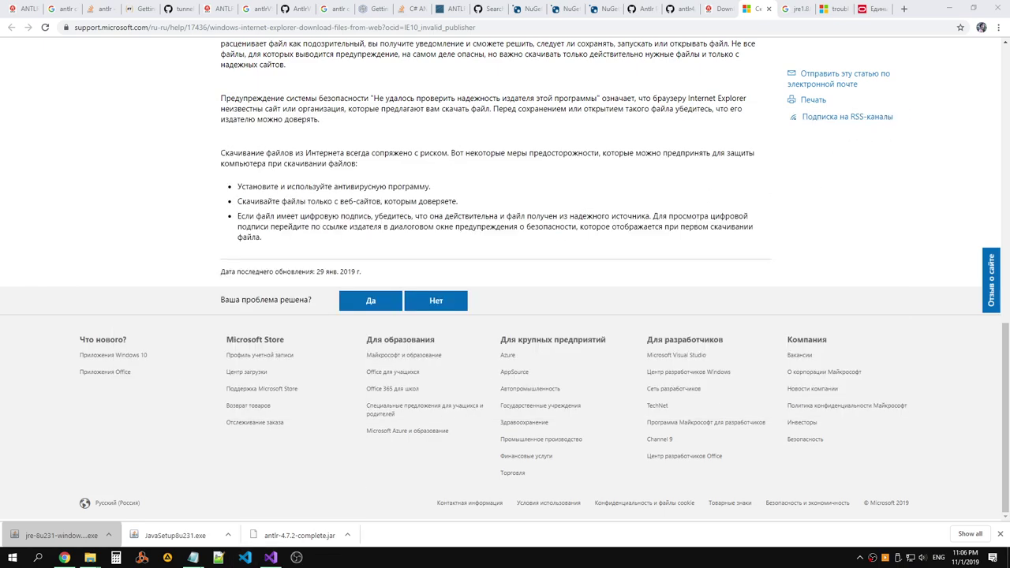
{"action": "right_click", "coordinate": [3, 562]}
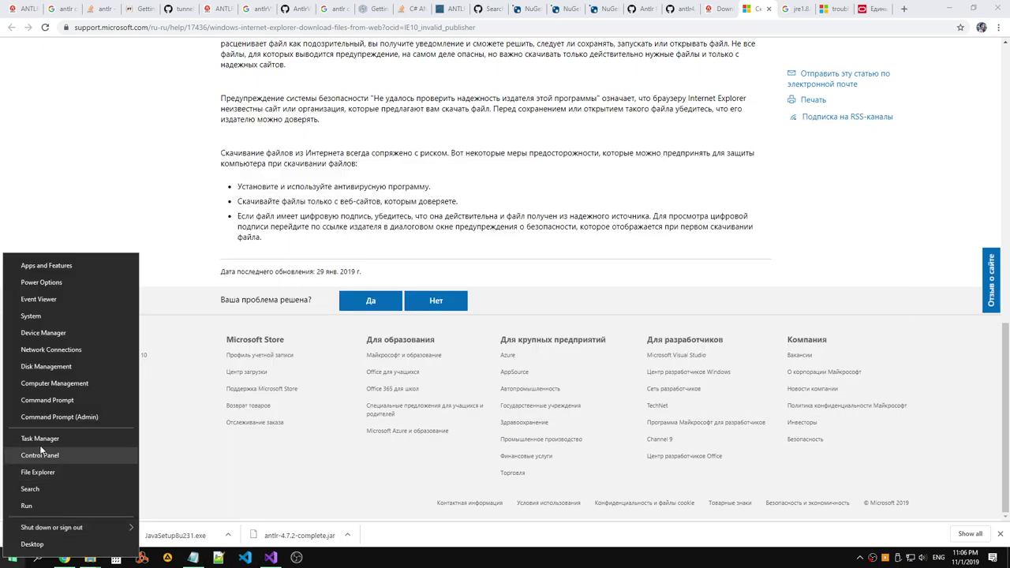
{"action": "left_click", "coordinate": [47, 402]}
{"action": "type", "text": "java"}
{"action": "key", "text": "Return"}
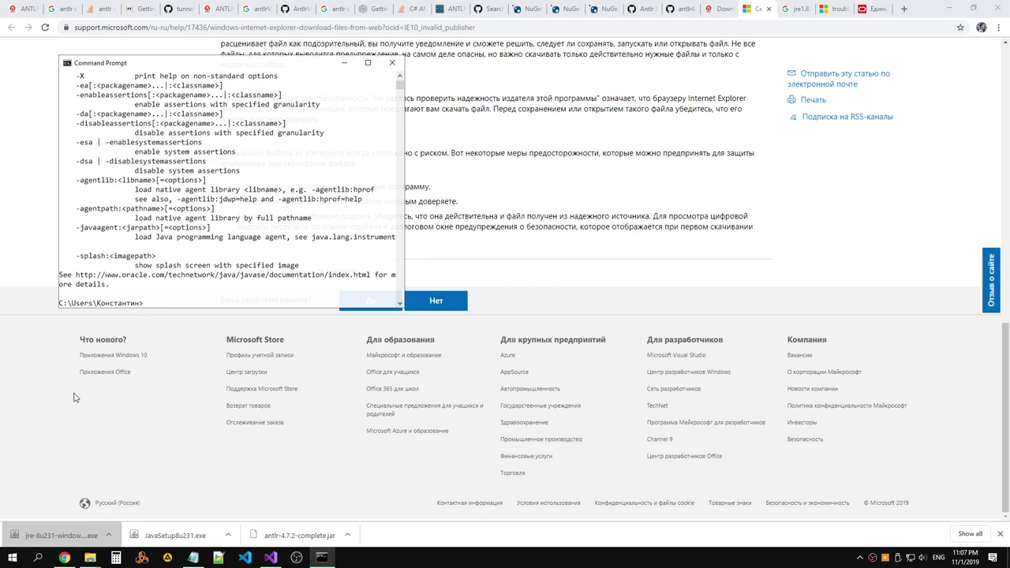
{"action": "left_click", "coordinate": [392, 63]}
Open the AntlrExample folder and cd into it in a new Command Prompt.
{"action": "mouse_move", "coordinate": [90, 557]}
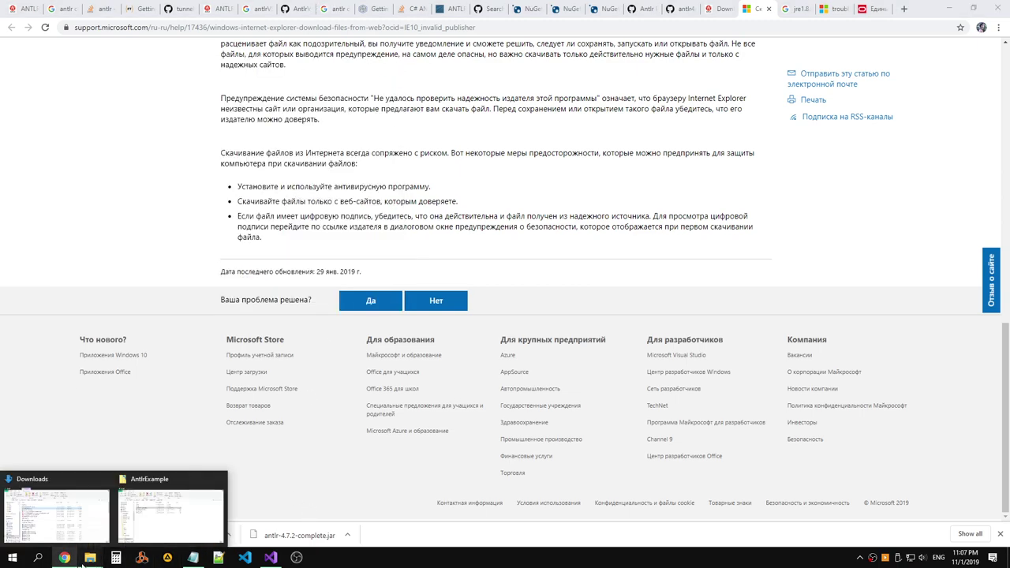
{"action": "left_click", "coordinate": [164, 517]}
{"action": "right_click", "coordinate": [3, 562]}
{"action": "left_click", "coordinate": [47, 414]}
{"action": "type", "text": "cd"}
{"action": "type", "text": "C:\\Code\\Other\\AntlrExample\\AntlrExample"}
{"action": "key", "text": "Return"}
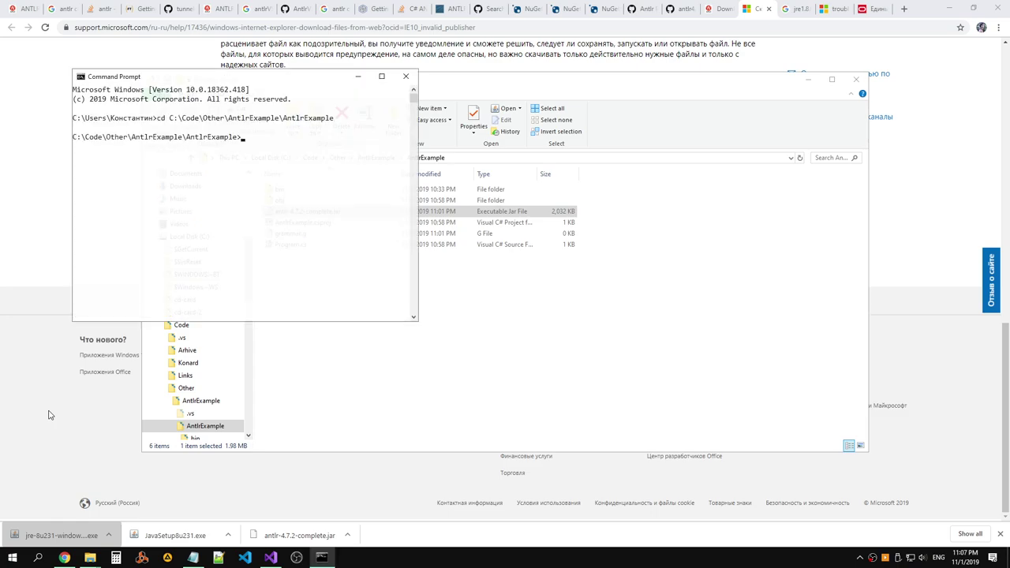
Copy the jar's name and run java antlr-4.7.2-complete.jar twice.
{"action": "left_click", "coordinate": [499, 318]}
{"action": "left_click", "coordinate": [363, 213]}
{"action": "key", "text": "F2"}
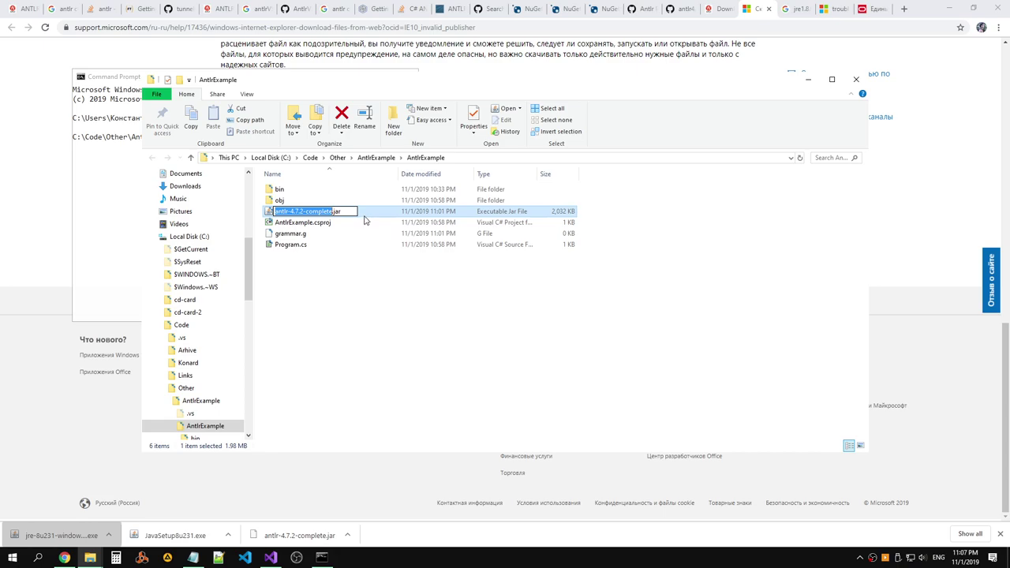
{"action": "key", "text": "ctrl+c"}
{"action": "key", "text": "Escape"}
{"action": "left_click", "coordinate": [131, 178]}
{"action": "type", "text": "java"}
{"action": "key", "text": "ctrl+v"}
{"action": "type", "text": ".jar"}
{"action": "key", "text": "Return"}
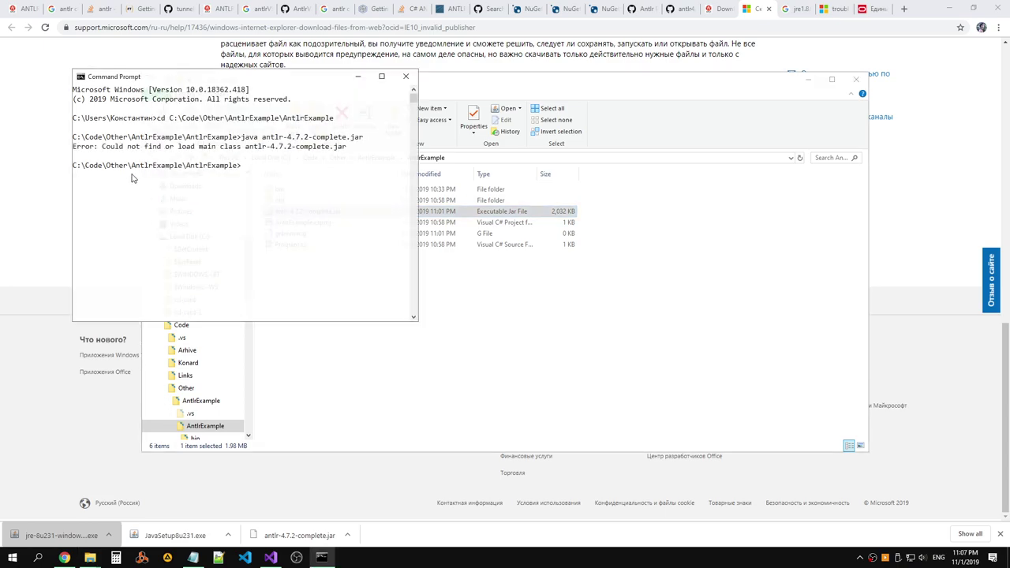
{"action": "key", "text": "Up"}
{"action": "key", "text": "Return"}
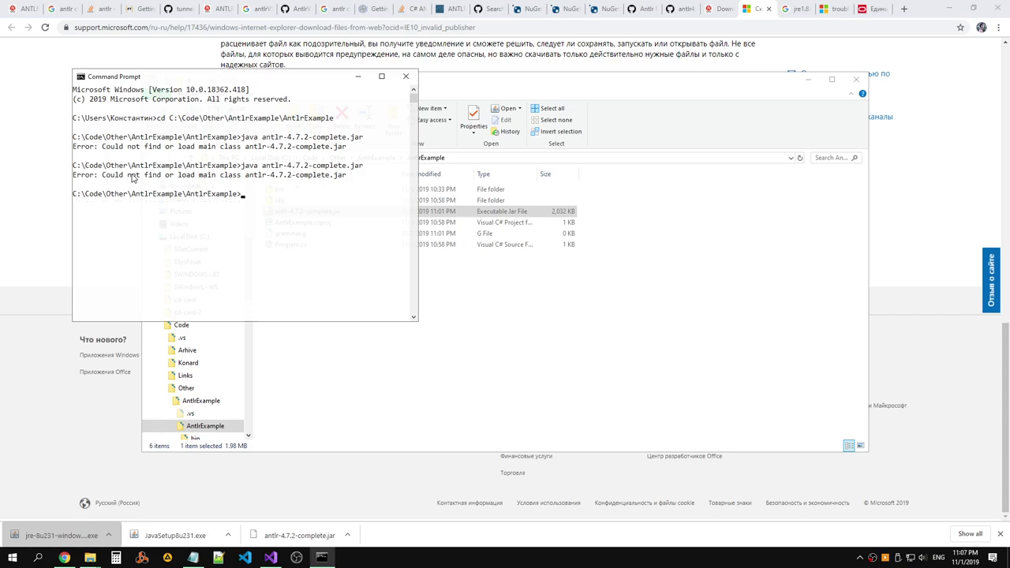
Copy the 'Could not find or load main class' error and search it in Chrome.
{"action": "right_click", "coordinate": [135, 177]}
{"action": "left_click", "coordinate": [123, 180]}
{"action": "left_click_drag", "start_coordinate": [75, 174], "coordinate": [345, 177]}
{"action": "right_click", "coordinate": [260, 190]}
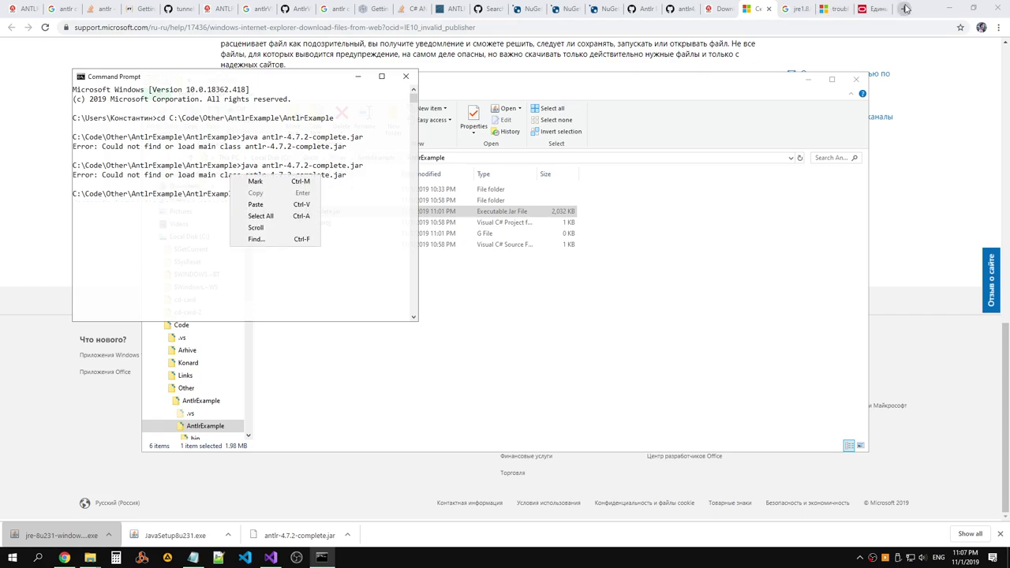
{"action": "left_click", "coordinate": [905, 8]}
{"action": "key", "text": "ctrl+v"}
{"action": "key", "text": "Return"}
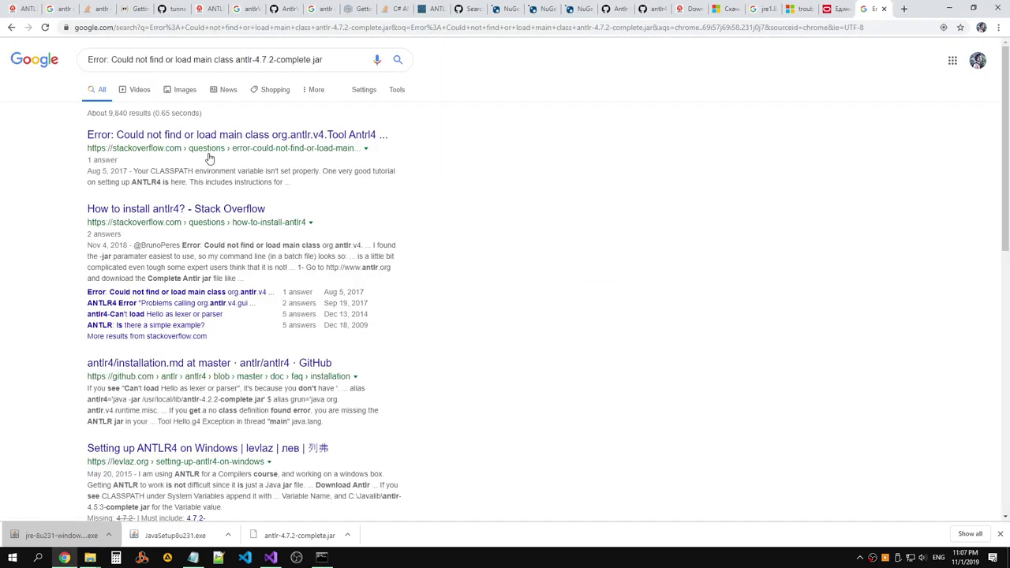
Open the first Stack Overflow result and briefly check its linked ANTLR setup tutorial.
{"action": "left_click", "coordinate": [221, 137]}
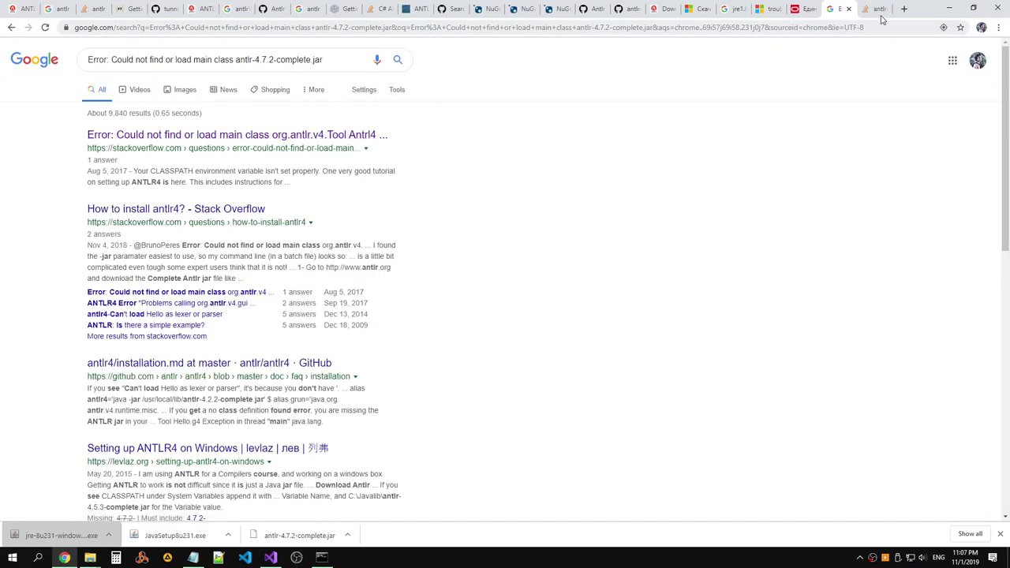
{"action": "scroll", "coordinate": [487, 147], "scroll_direction": "down", "scroll_amount": 2}
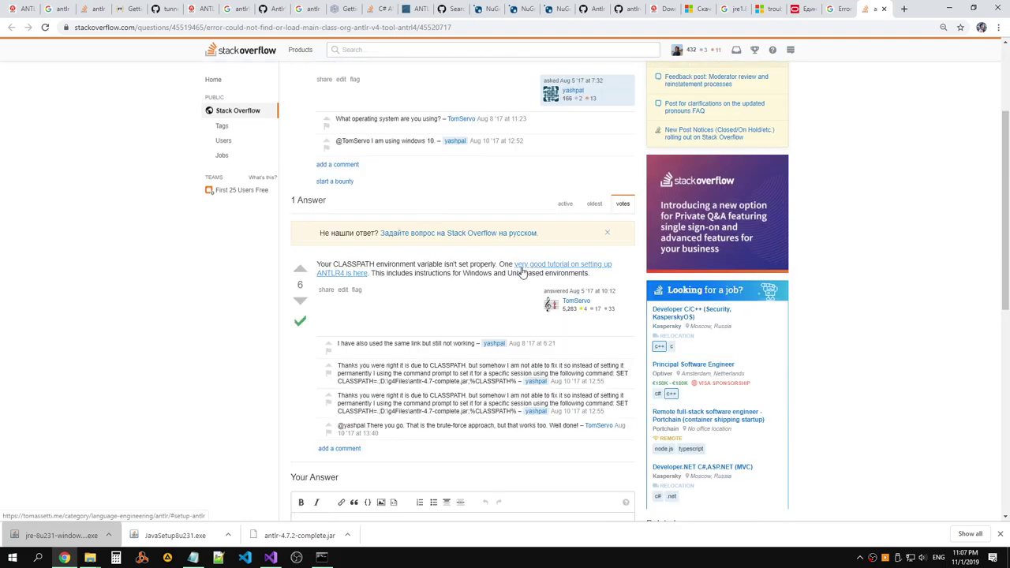
{"action": "middle_click", "coordinate": [600, 271]}
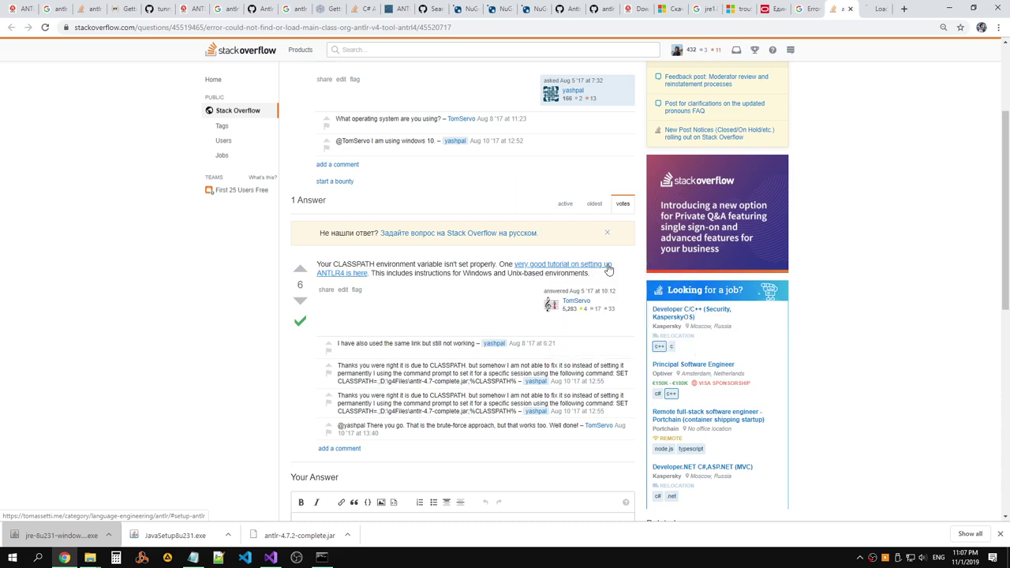
{"action": "left_click", "coordinate": [882, 8]}
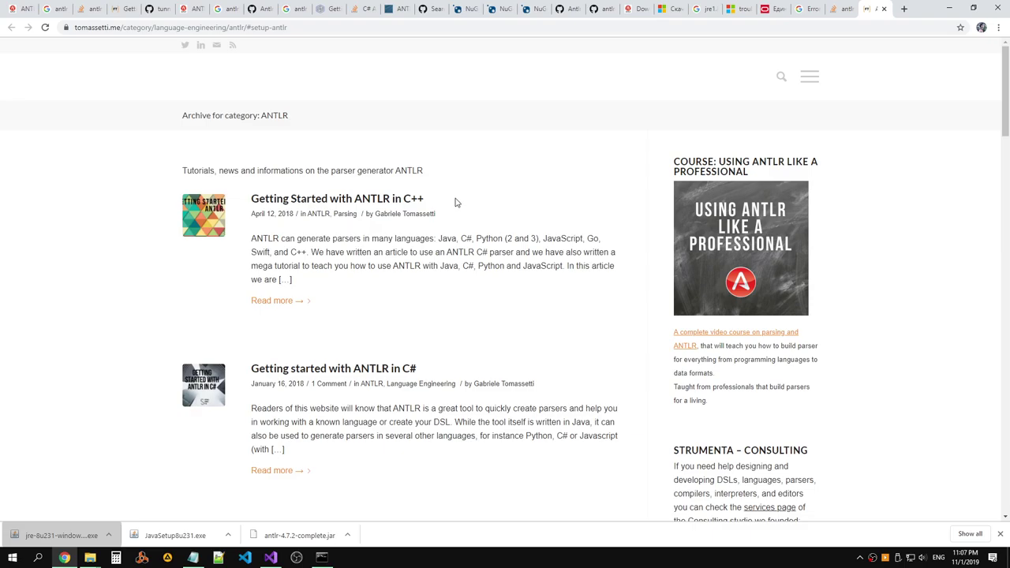
{"action": "scroll", "coordinate": [455, 198], "scroll_direction": "down", "scroll_amount": 8}
{"action": "scroll", "coordinate": [516, 178], "scroll_direction": "up", "scroll_amount": 6}
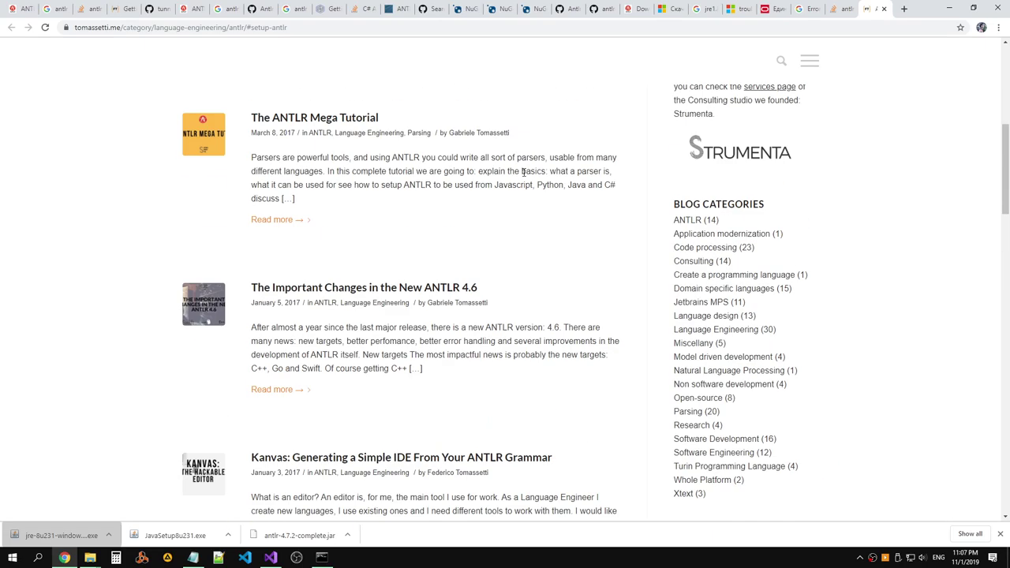
{"action": "left_click", "coordinate": [884, 9]}
Select the SET CLASSPATH command from the third comment and bring Command Prompt forward.
{"action": "scroll", "coordinate": [482, 204], "scroll_direction": "down", "scroll_amount": 1}
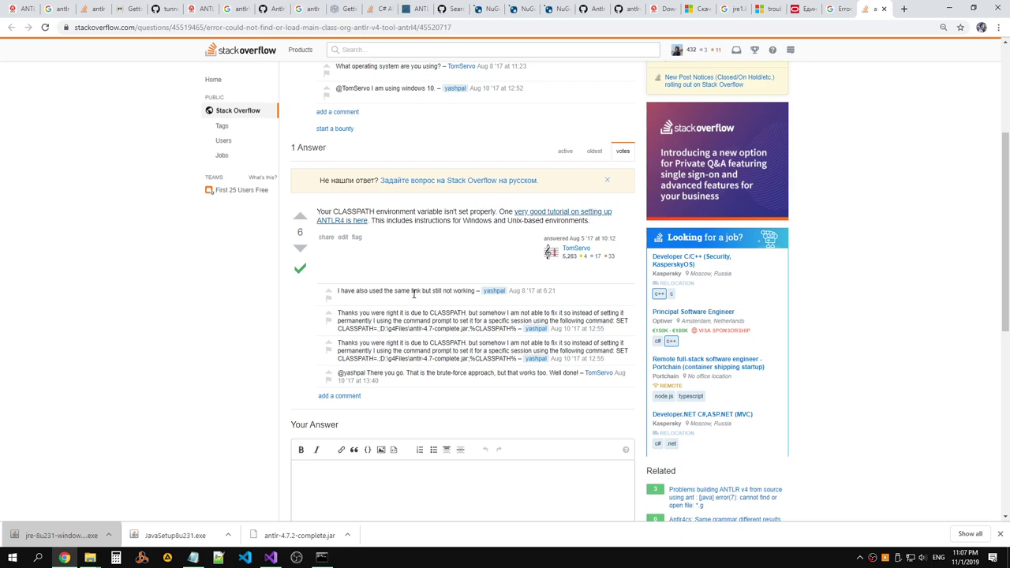
{"action": "left_click_drag", "start_coordinate": [429, 312], "coordinate": [621, 314]}
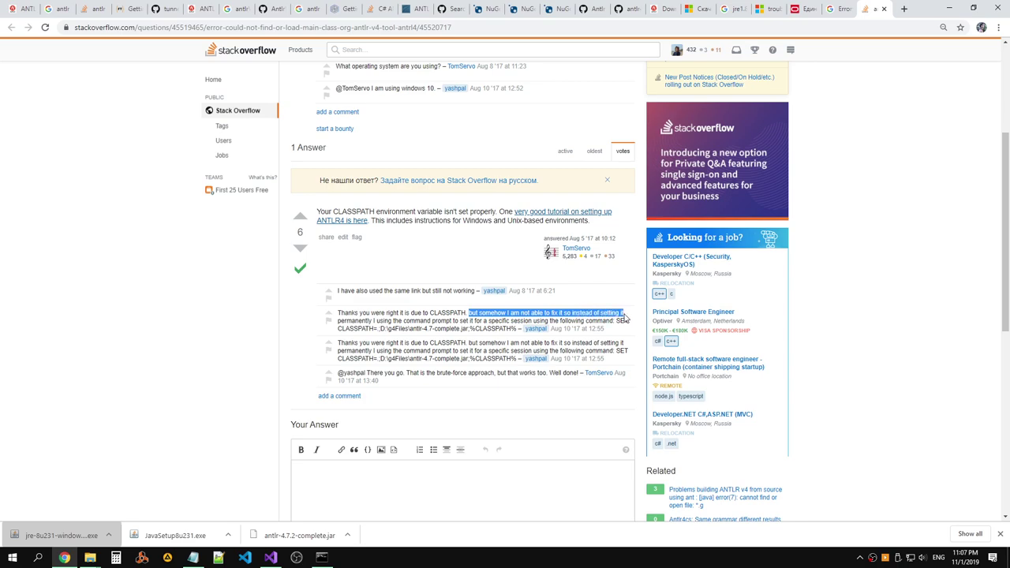
{"action": "left_click_drag", "start_coordinate": [375, 321], "coordinate": [614, 321]}
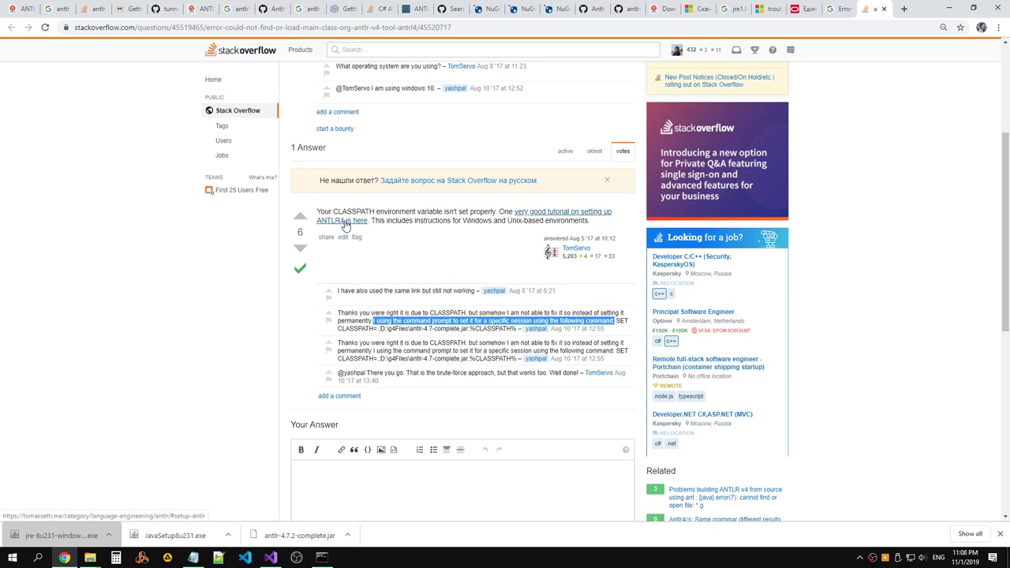
{"action": "left_click_drag", "start_coordinate": [371, 344], "coordinate": [472, 344]}
{"action": "left_click", "coordinate": [472, 344]}
{"action": "scroll", "coordinate": [492, 348], "scroll_direction": "down", "scroll_amount": 1}
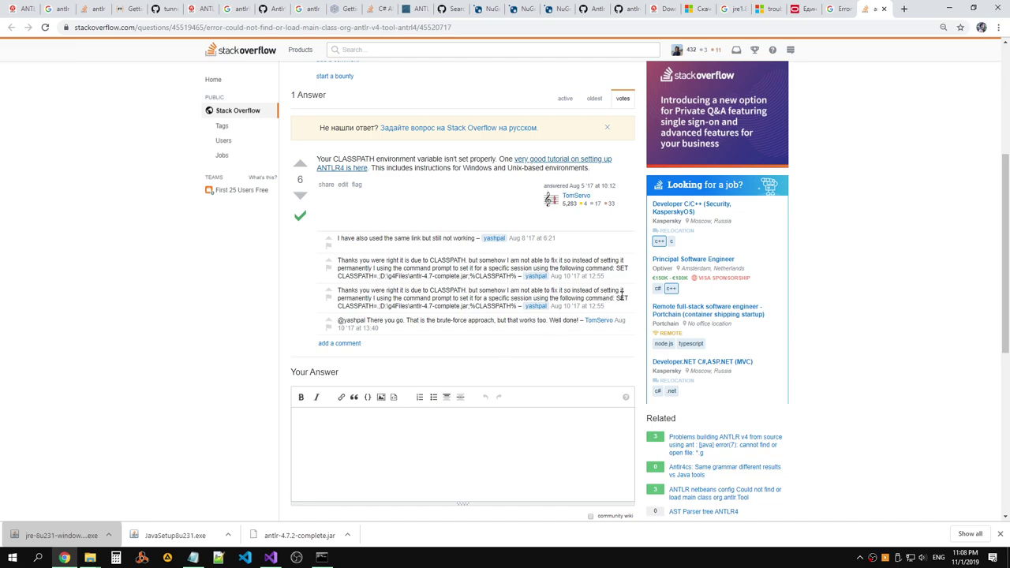
{"action": "left_click_drag", "start_coordinate": [619, 298], "coordinate": [514, 308]}
{"action": "key", "text": "ctrl+c"}
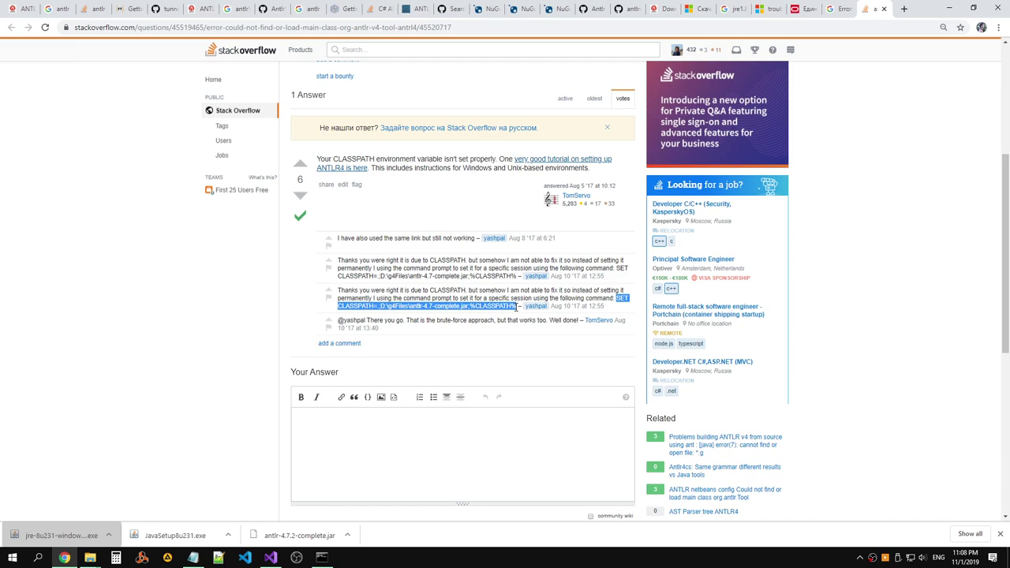
{"action": "left_click", "coordinate": [321, 557]}
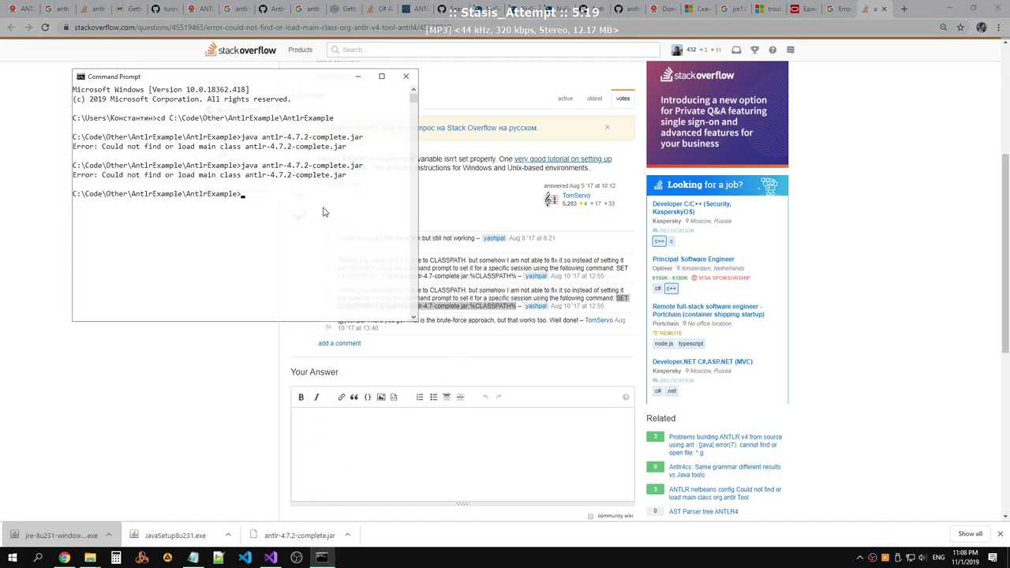
Paste the SET CLASSPATH command and replace its old jar path with the project folder path.
{"action": "right_click", "coordinate": [316, 223]}
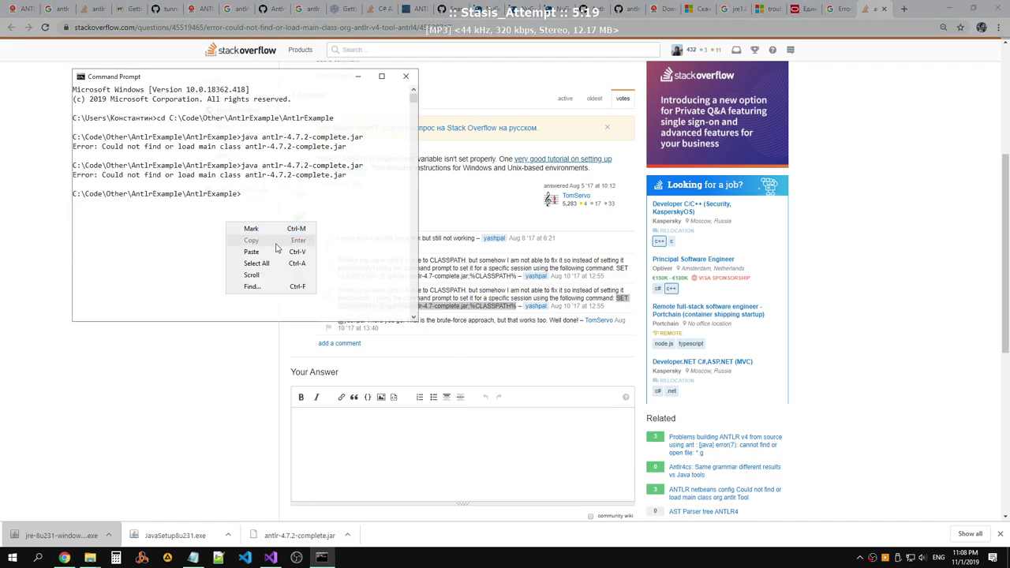
{"action": "left_click", "coordinate": [285, 199]}
{"action": "key", "text": "ctrl+v"}
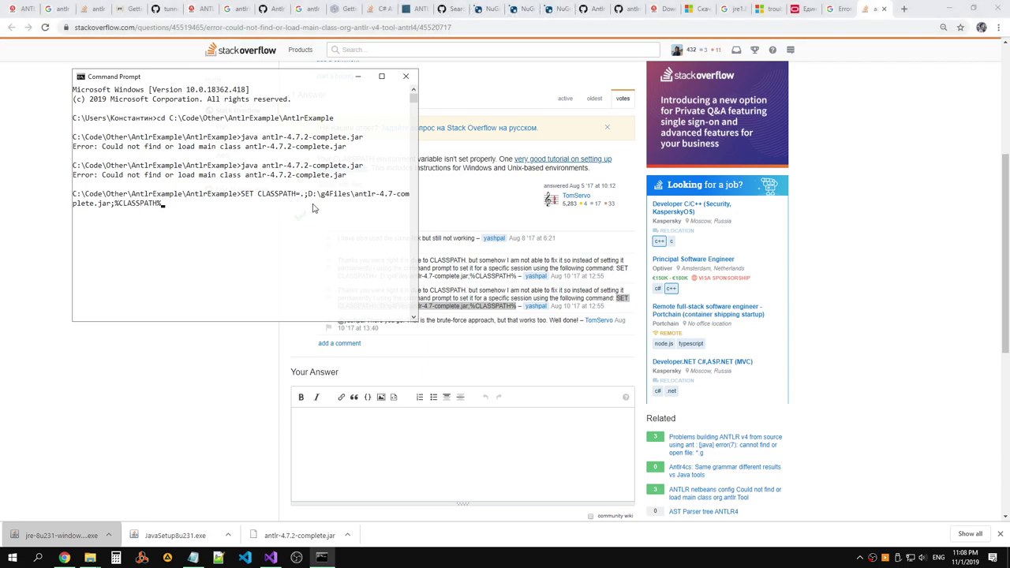
{"action": "key", "text": "Left"}
{"action": "key", "text": "Left"}
{"action": "key", "text": "Left"}
{"action": "key", "text": "Left"}
{"action": "key", "text": "Left"}
{"action": "key", "text": "Left"}
{"action": "key", "text": "Left"}
{"action": "key", "text": "Left"}
{"action": "key", "text": "Left"}
{"action": "key", "text": "Left"}
{"action": "key", "text": "Left"}
{"action": "key", "text": "Left"}
{"action": "key", "text": "Left"}
{"action": "key", "text": "Left"}
{"action": "key", "text": "alt+Tab"}
{"action": "key", "text": "Tab"}
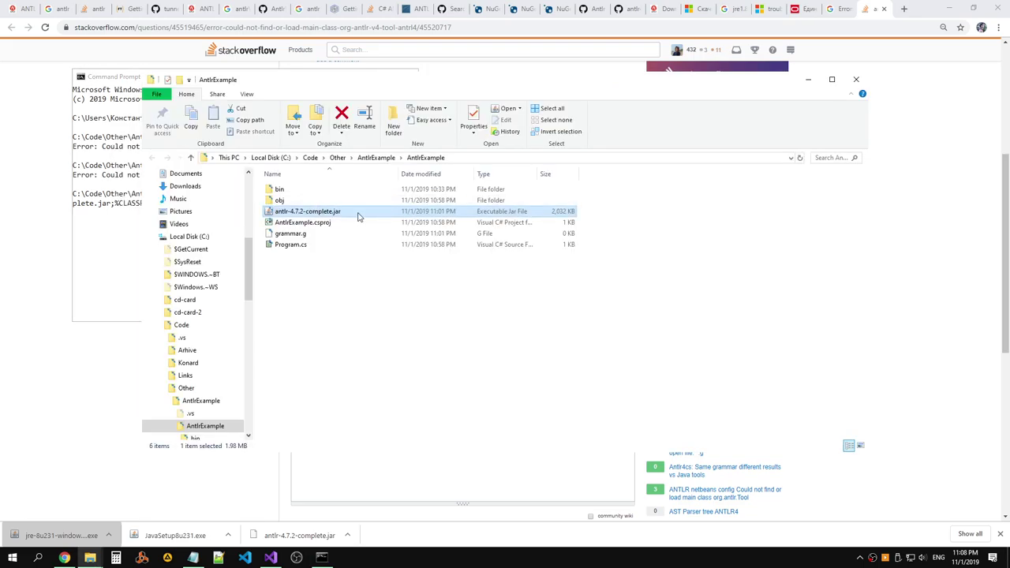
{"action": "left_click", "coordinate": [451, 160]}
{"action": "key", "text": "alt+Tab"}
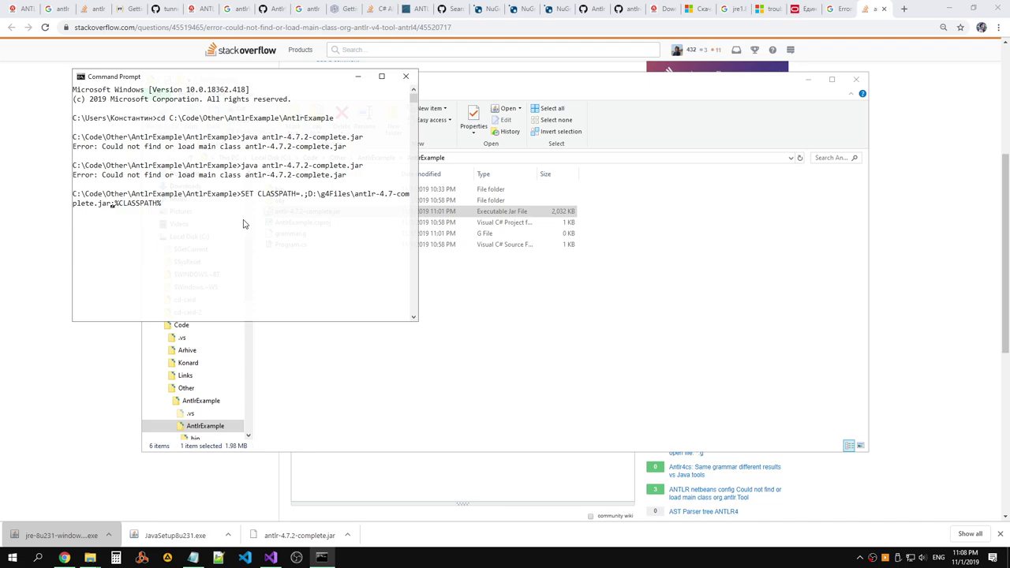
{"action": "key", "text": "Delete"}
{"action": "key", "text": "Delete"}
{"action": "key", "text": "Delete"}
{"action": "key", "text": "Delete"}
{"action": "key", "text": "Delete"}
{"action": "key", "text": "Delete"}
{"action": "key", "text": "Delete"}
{"action": "key", "text": "Delete"}
{"action": "key", "text": "Delete"}
{"action": "key", "text": "Delete"}
{"action": "key", "text": "Delete"}
{"action": "key", "text": "Delete"}
{"action": "key", "text": "Delete"}
{"action": "key", "text": "Delete"}
{"action": "key", "text": "Delete"}
{"action": "key", "text": "Delete"}
{"action": "key", "text": "Delete"}
{"action": "key", "text": "Delete"}
{"action": "key", "text": "Delete"}
{"action": "key", "text": "Delete"}
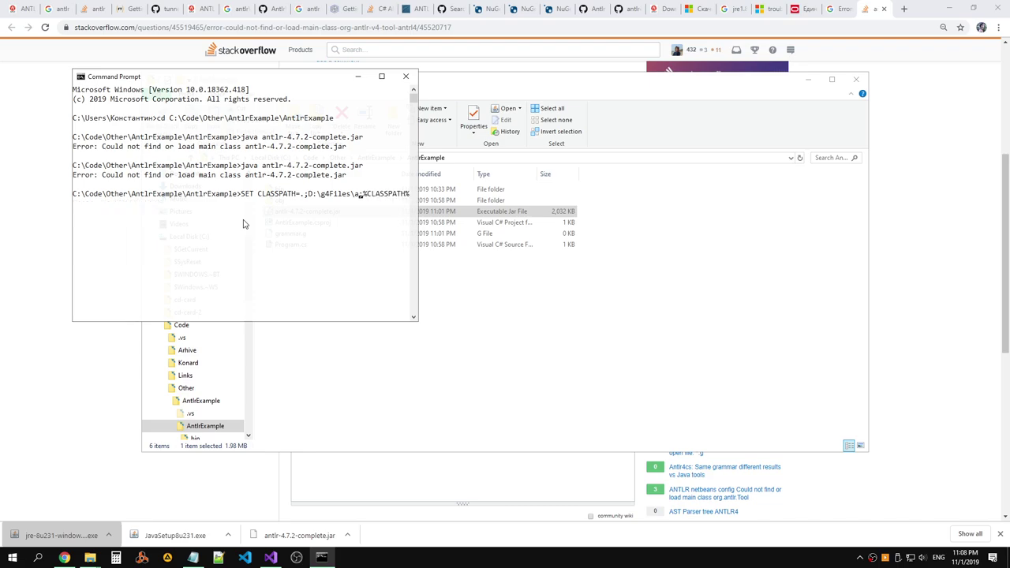
{"action": "key", "text": "BackSpace"}
{"action": "key", "text": "BackSpace"}
{"action": "key", "text": "BackSpace"}
{"action": "key", "text": "BackSpace"}
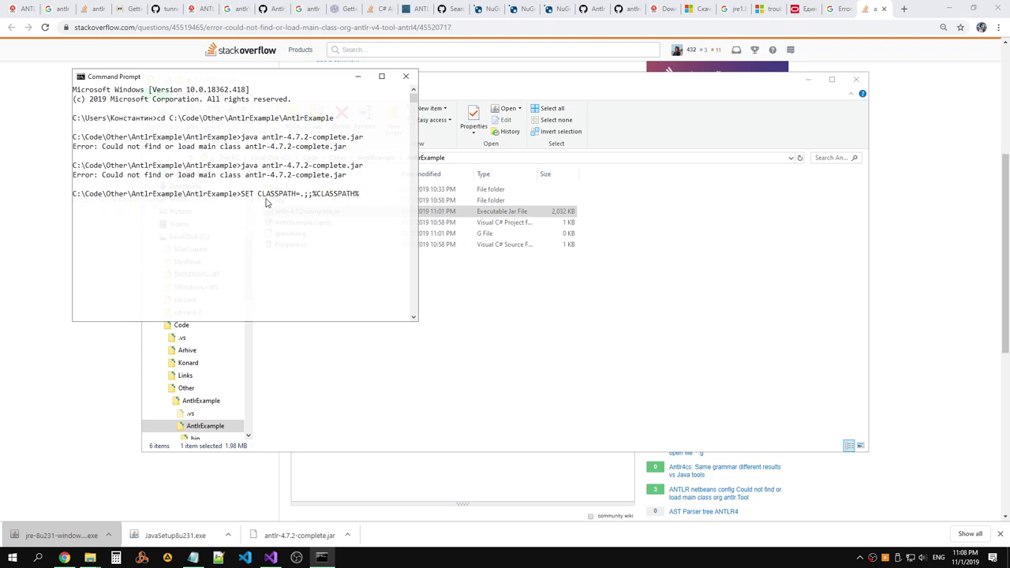
{"action": "right_click", "coordinate": [311, 195]}
{"action": "left_click", "coordinate": [253, 229]}
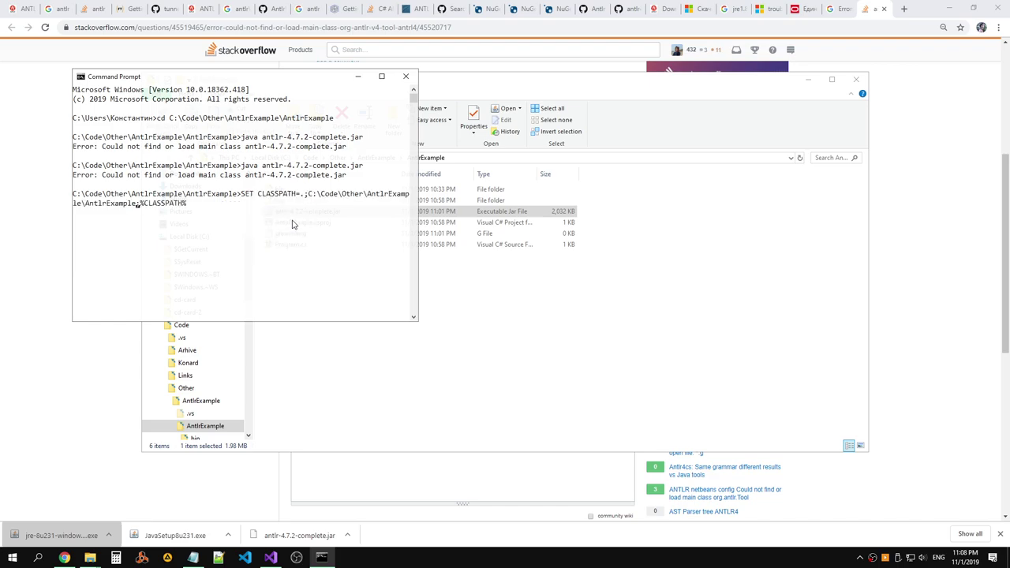
Append \antlr-4.7.2-complete.jar;%CLASSPATH% to the path and run the SET command.
{"action": "key", "text": "alt+Tab"}
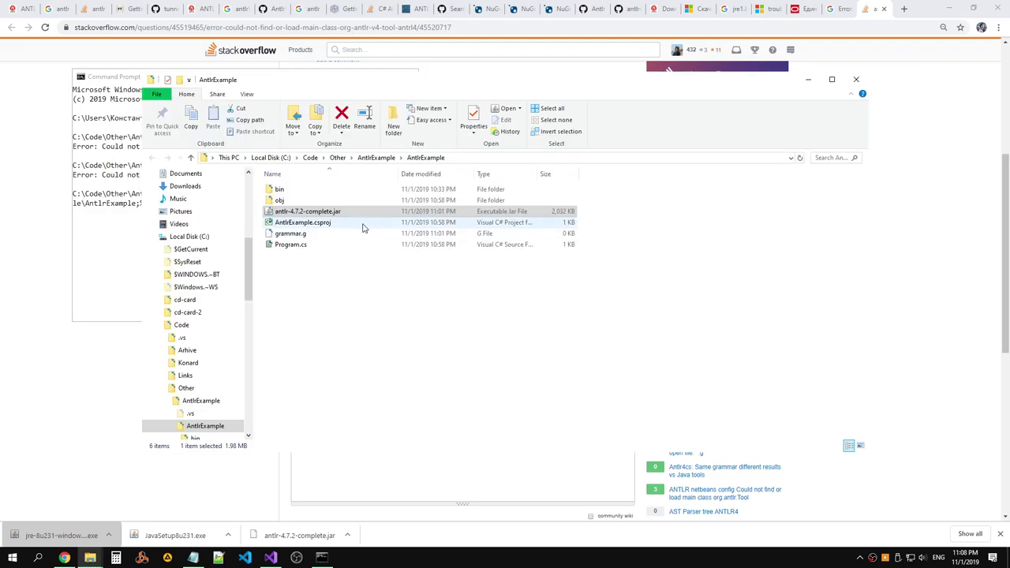
{"action": "key", "text": "alt+Tab"}
{"action": "key", "text": "BackSpace"}
{"action": "key", "text": "BackSpace"}
{"action": "key", "text": "BackSpace"}
{"action": "key", "text": "BackSpace"}
{"action": "key", "text": "BackSpace"}
{"action": "key", "text": "BackSpace"}
{"action": "key", "text": "BackSpace"}
{"action": "key", "text": "BackSpace"}
{"action": "key", "text": "BackSpace"}
{"action": "key", "text": "BackSpace"}
{"action": "key", "text": "BackSpace"}
{"action": "key", "text": "BackSpace"}
{"action": "type", "text": "\\antlr-4.7.2-complete.jar"}
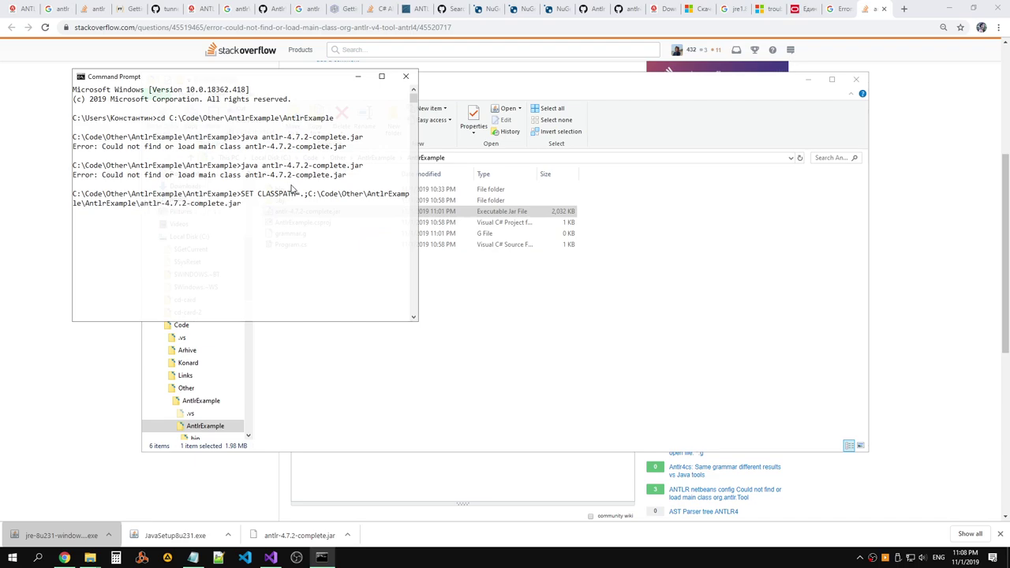
{"action": "key", "text": "alt+Tab"}
{"action": "key", "text": "alt+Tab"}
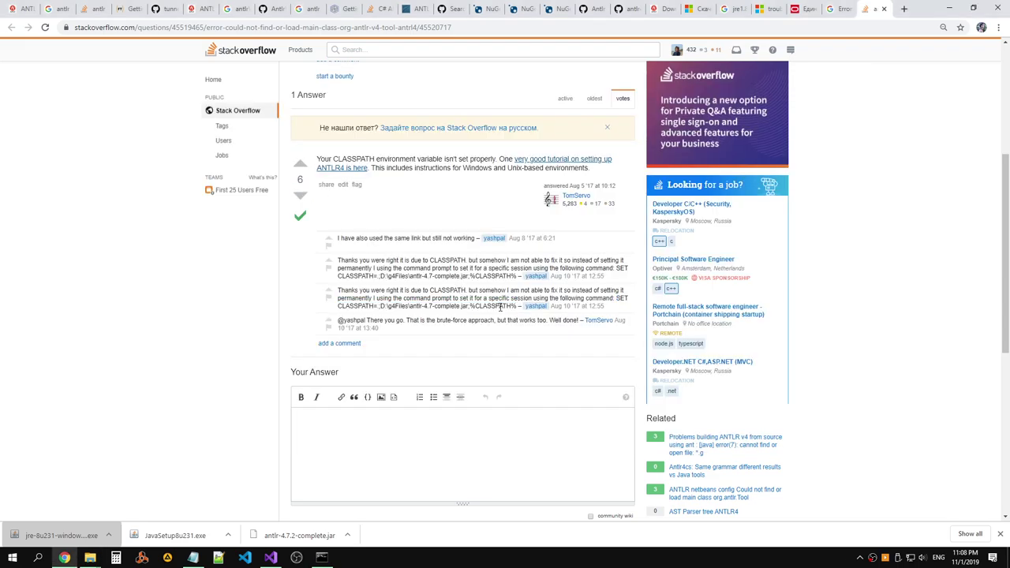
{"action": "left_click_drag", "start_coordinate": [517, 306], "coordinate": [469, 306]}
{"action": "key", "text": "ctrl+c"}
{"action": "key", "text": "alt+Tab"}
{"action": "key", "text": "alt+Tab"}
{"action": "key", "text": "ctrl+v"}
{"action": "key", "text": "Return"}
Rerun the java antlr-4.7.2-complete.jar command, which still fails, then bring Stack Overflow forward.
{"action": "key", "text": "Up"}
{"action": "key", "text": "Up"}
{"action": "key", "text": "Return"}
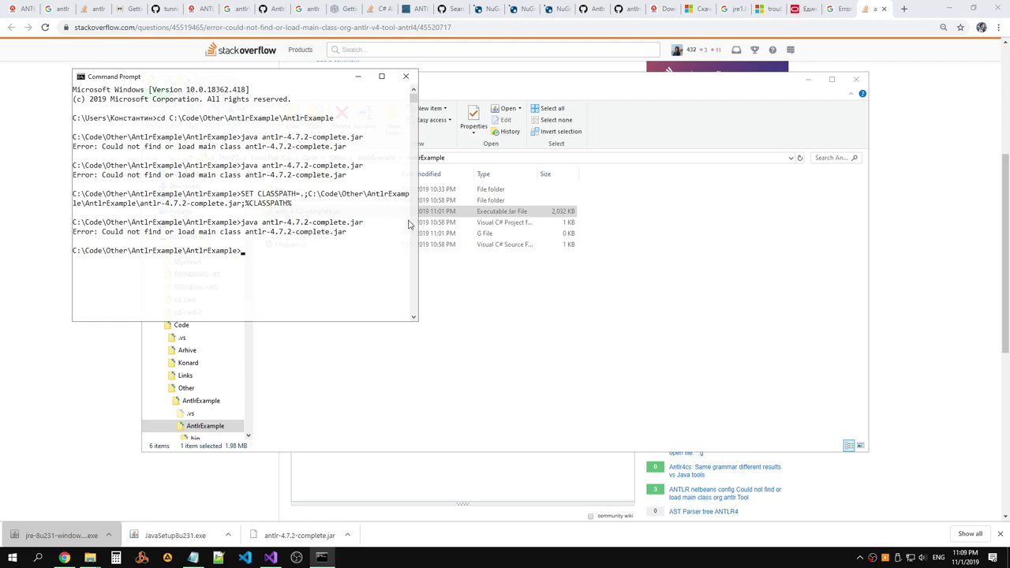
{"action": "left_click_drag", "start_coordinate": [418, 221], "coordinate": [637, 232]}
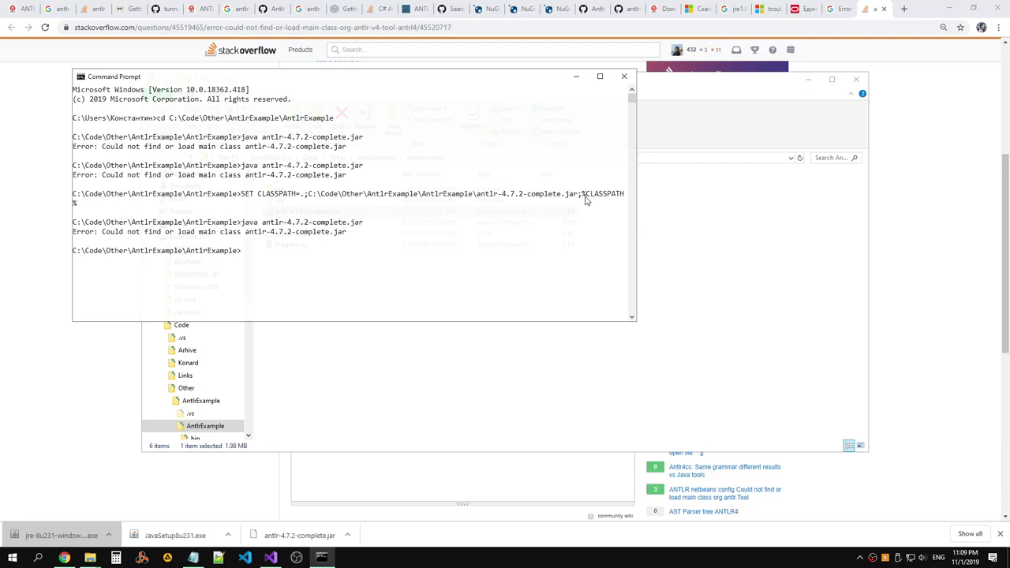
{"action": "key", "text": "Up"}
{"action": "key", "text": "Return"}
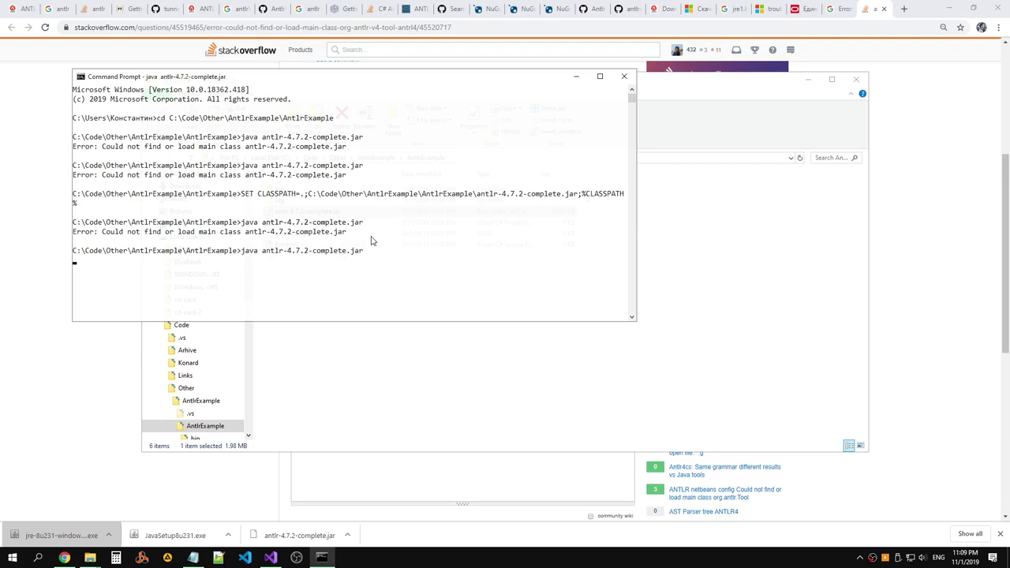
{"action": "left_click", "coordinate": [918, 214]}
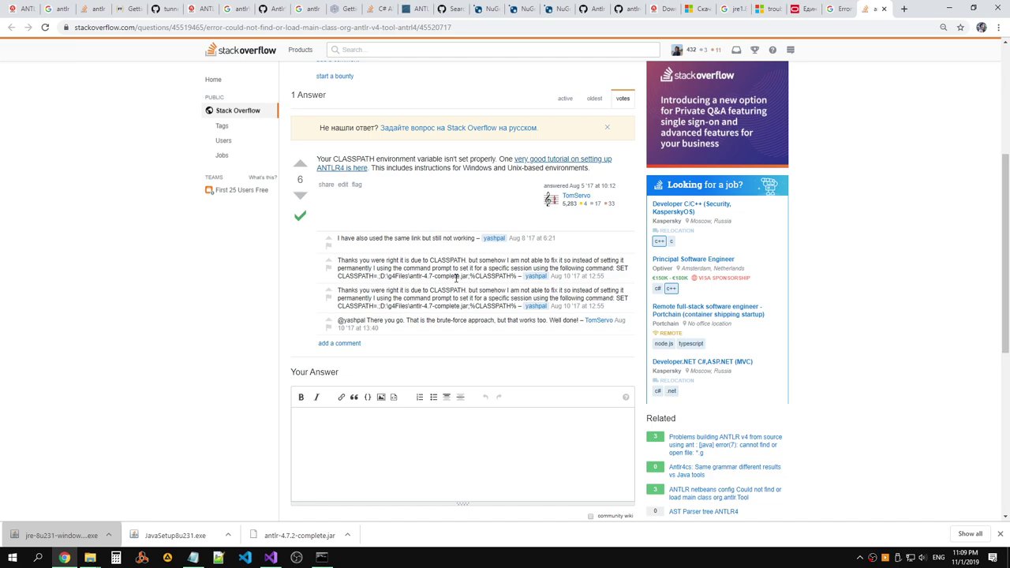
Review the asker's jar path and the Here link at the top of the Stack Overflow question.
{"action": "scroll", "coordinate": [457, 276], "scroll_direction": "up", "scroll_amount": 5}
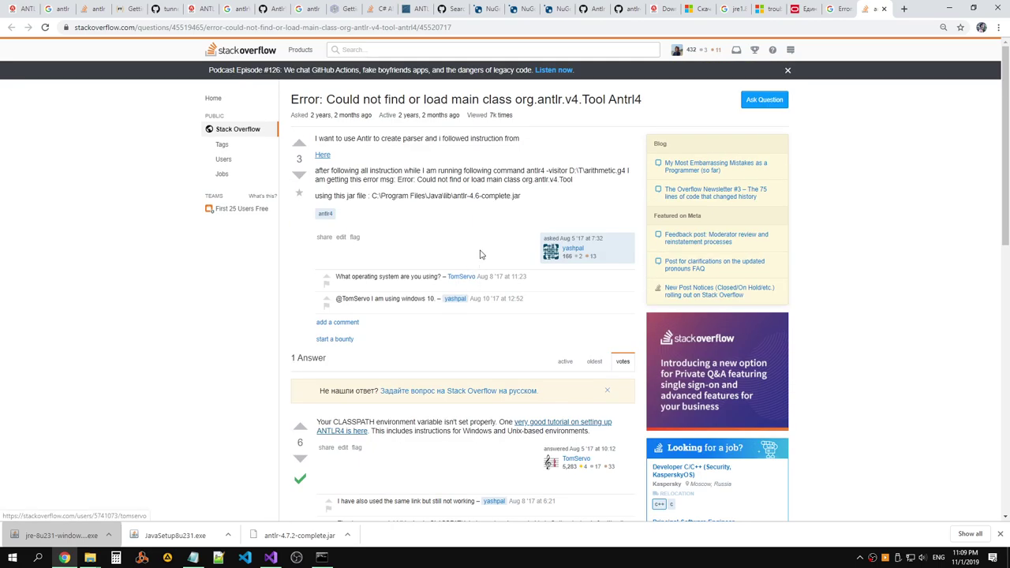
{"action": "left_click_drag", "start_coordinate": [526, 198], "coordinate": [371, 196]}
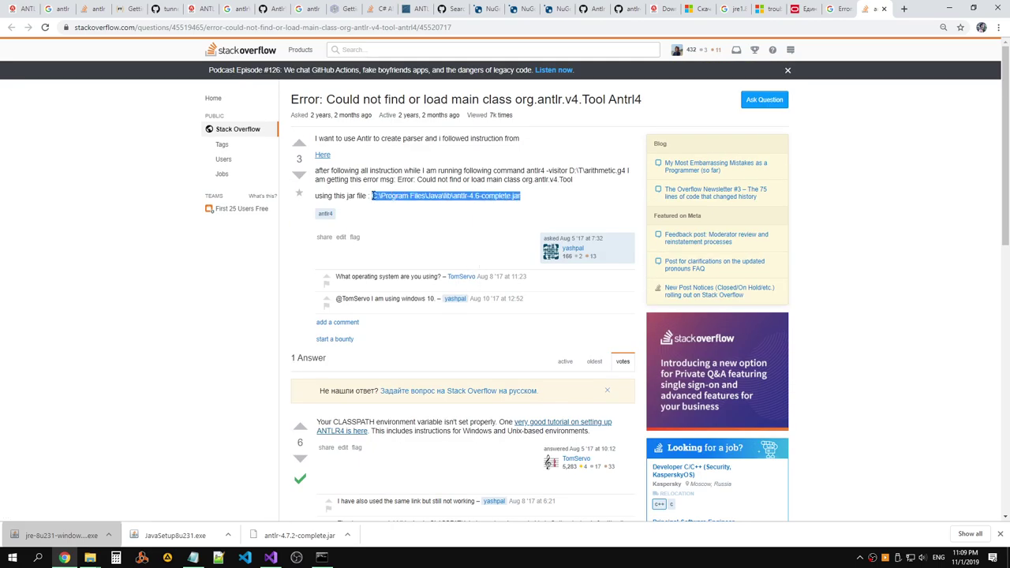
{"action": "left_click_drag", "start_coordinate": [347, 160], "coordinate": [314, 156]}
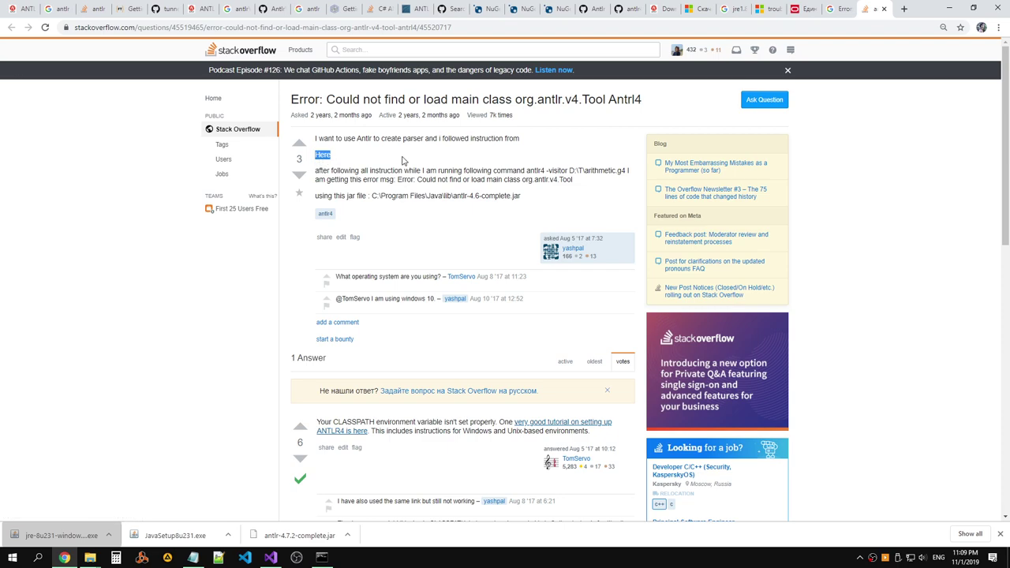
{"action": "left_click", "coordinate": [395, 156]}
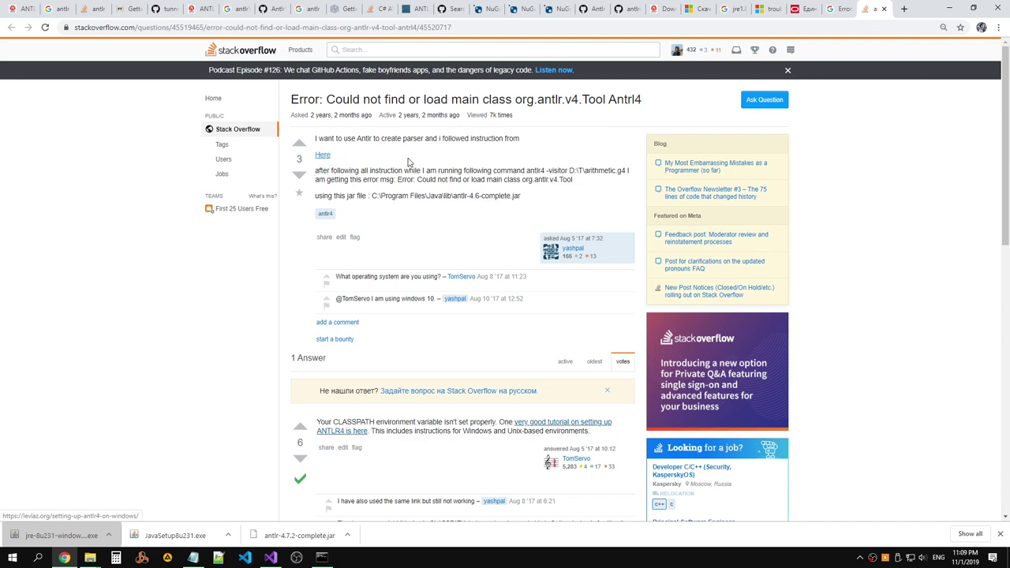
Open the 'Setting up ANTLR4 on Windows' Google result in a new tab and switch to it.
{"action": "left_click", "coordinate": [842, 16]}
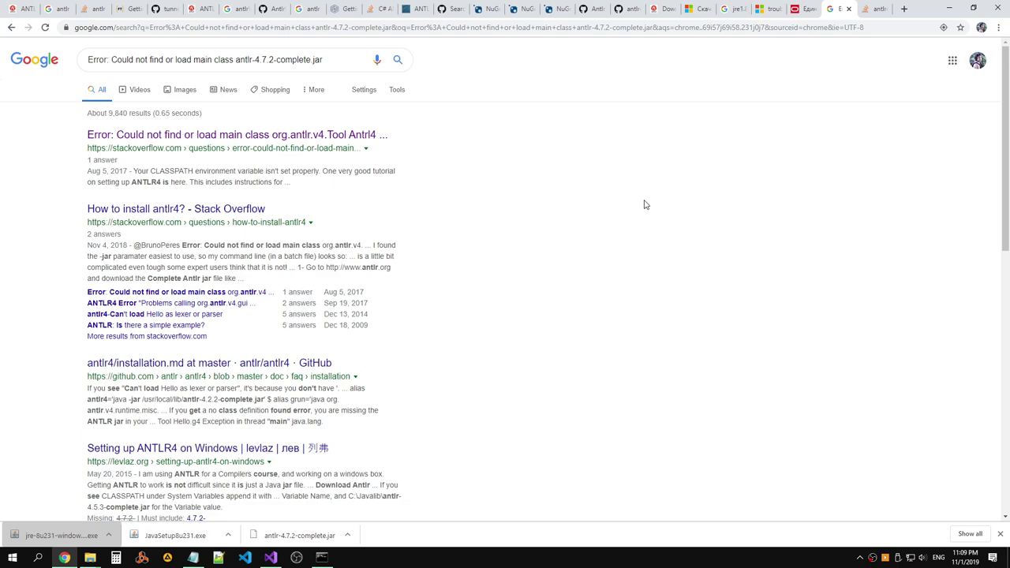
{"action": "scroll", "coordinate": [419, 273], "scroll_direction": "down", "scroll_amount": 2}
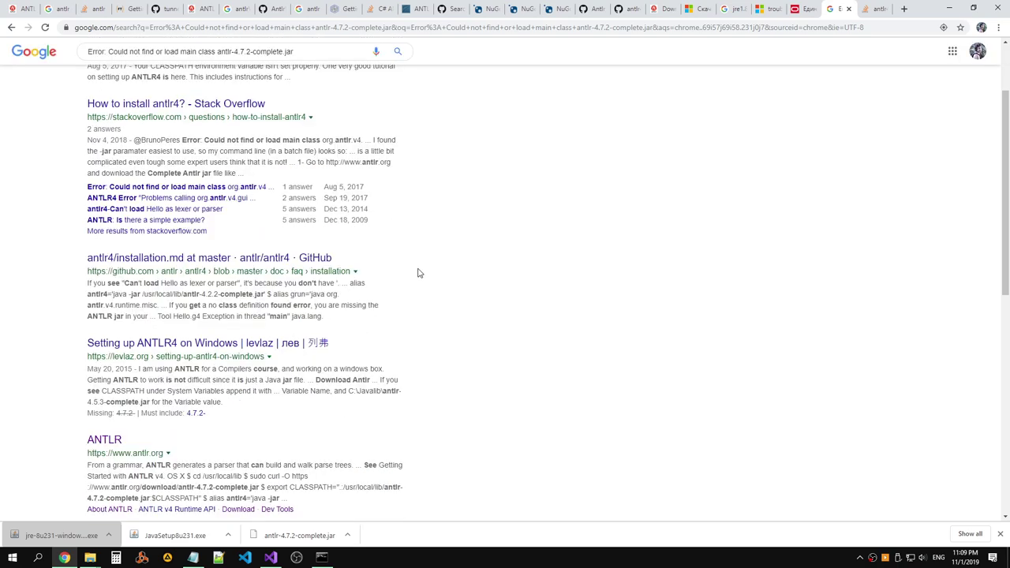
{"action": "scroll", "coordinate": [419, 273], "scroll_direction": "up", "scroll_amount": 1}
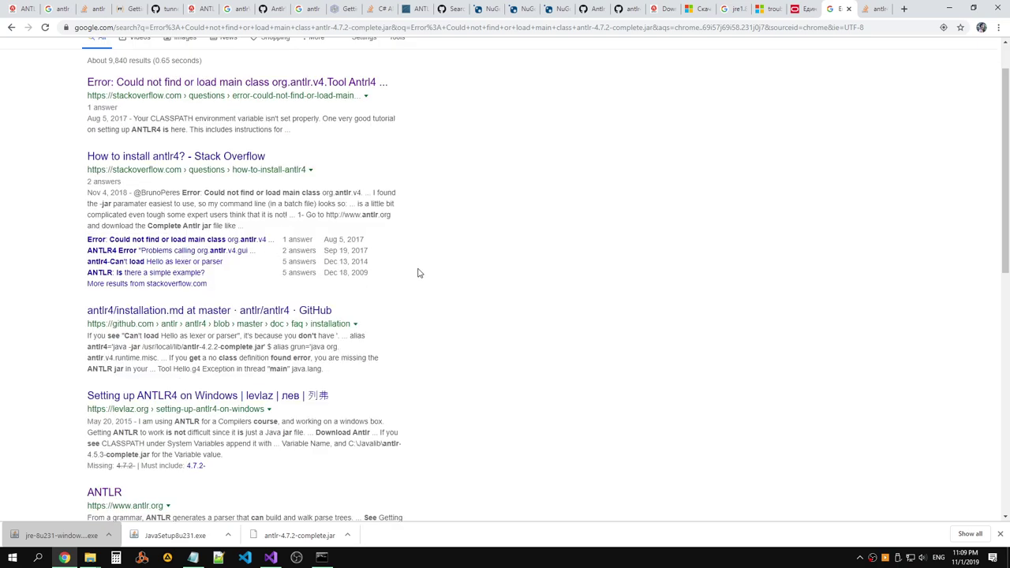
{"action": "right_click", "coordinate": [237, 397]}
{"action": "left_click", "coordinate": [264, 404]}
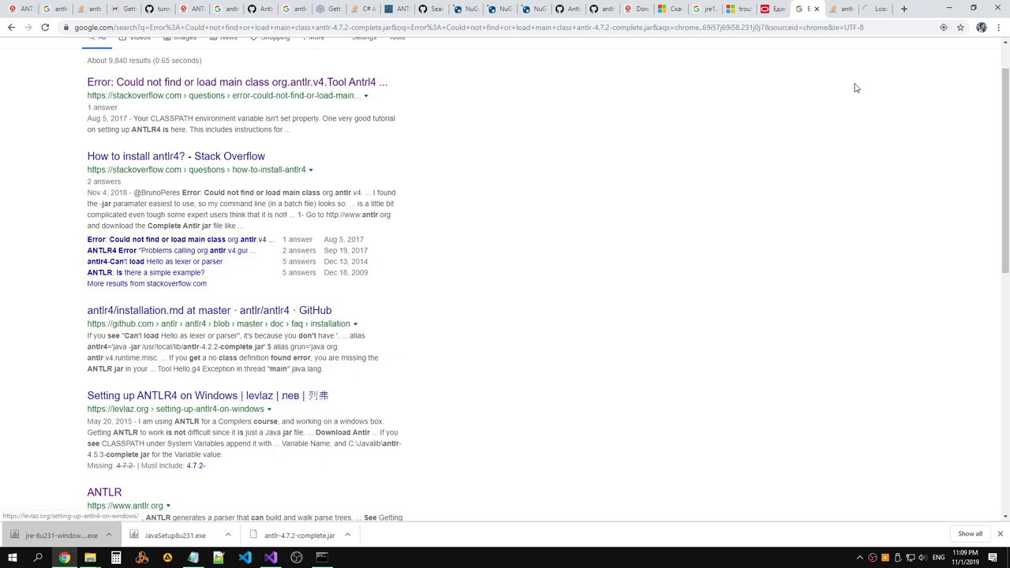
{"action": "left_click", "coordinate": [871, 13]}
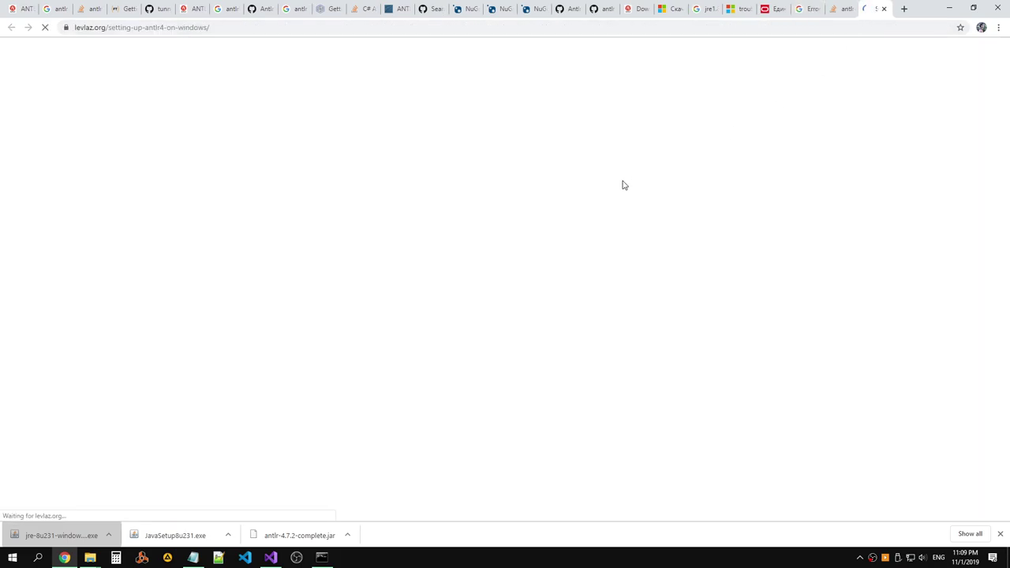
Read through the levlaz.org guide, highlighting the C:\Javalib download note and the CLASSPATH paragraph.
{"action": "scroll", "coordinate": [518, 189], "scroll_direction": "down", "scroll_amount": 3}
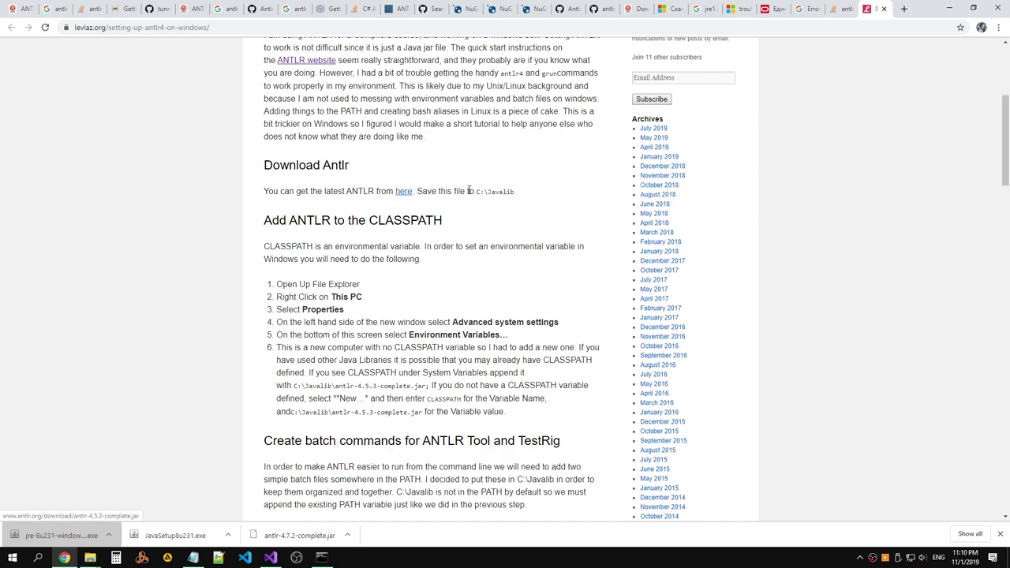
{"action": "left_click_drag", "start_coordinate": [521, 195], "coordinate": [418, 189]}
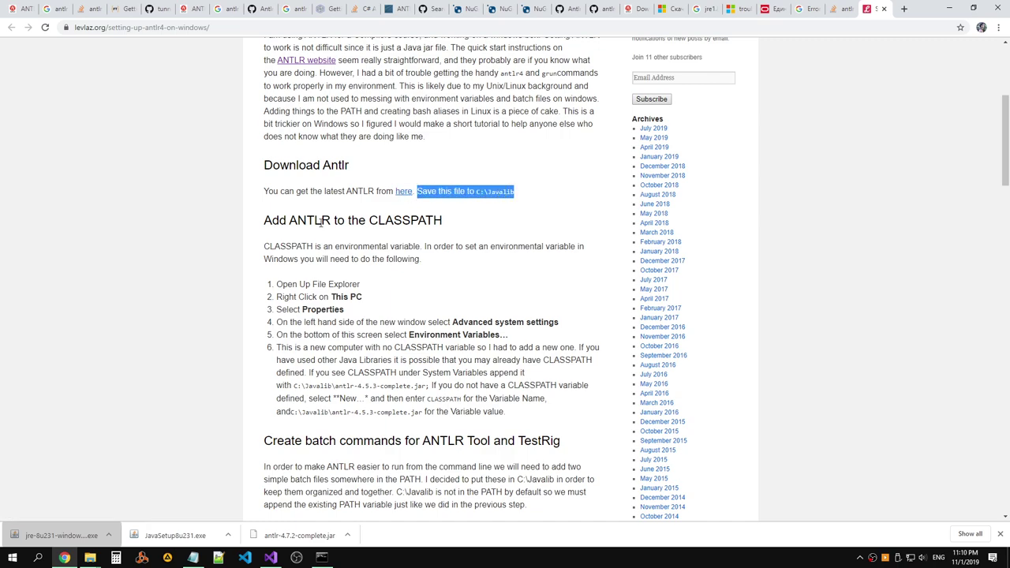
{"action": "left_click_drag", "start_coordinate": [263, 245], "coordinate": [360, 288]}
{"action": "left_click", "coordinate": [466, 258]}
{"action": "scroll", "coordinate": [467, 258], "scroll_direction": "down", "scroll_amount": 4}
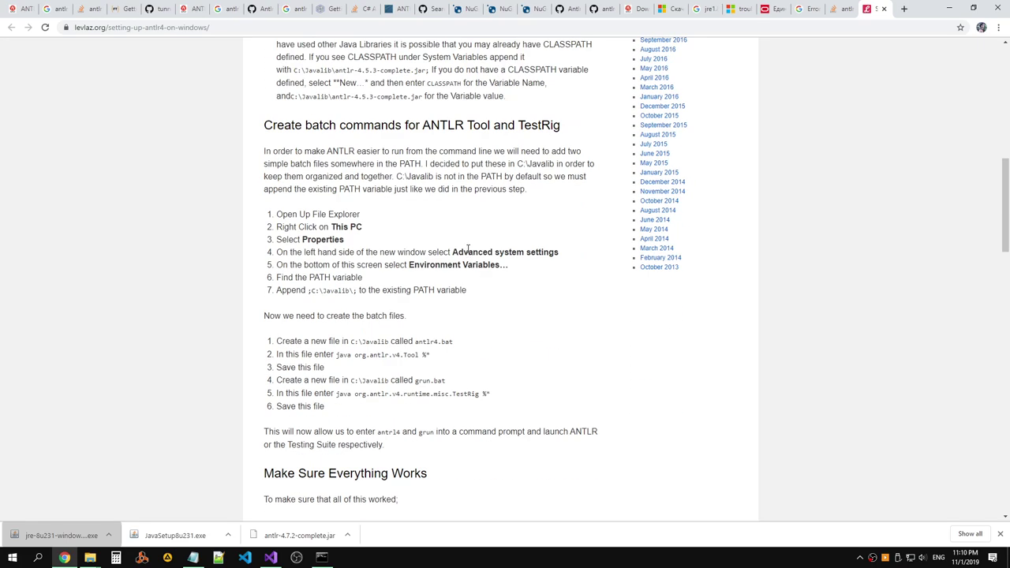
{"action": "scroll", "coordinate": [466, 250], "scroll_direction": "down", "scroll_amount": 3}
{"action": "scroll", "coordinate": [467, 250], "scroll_direction": "up", "scroll_amount": 3}
{"action": "scroll", "coordinate": [468, 246], "scroll_direction": "down", "scroll_amount": 4}
{"action": "scroll", "coordinate": [467, 246], "scroll_direction": "down", "scroll_amount": 8}
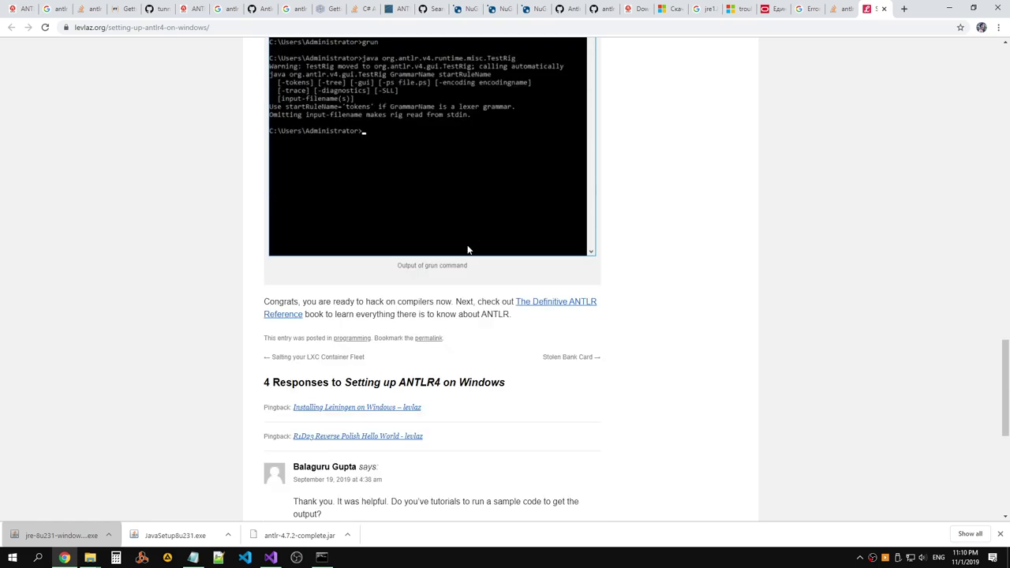
{"action": "scroll", "coordinate": [467, 250], "scroll_direction": "down", "scroll_amount": 1}
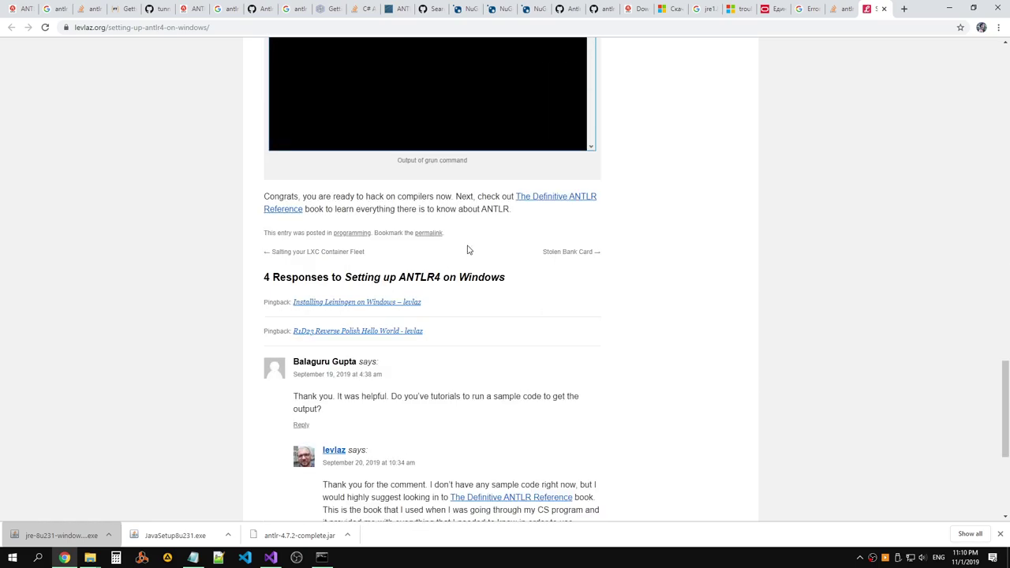
{"action": "scroll", "coordinate": [467, 250], "scroll_direction": "down", "scroll_amount": 1}
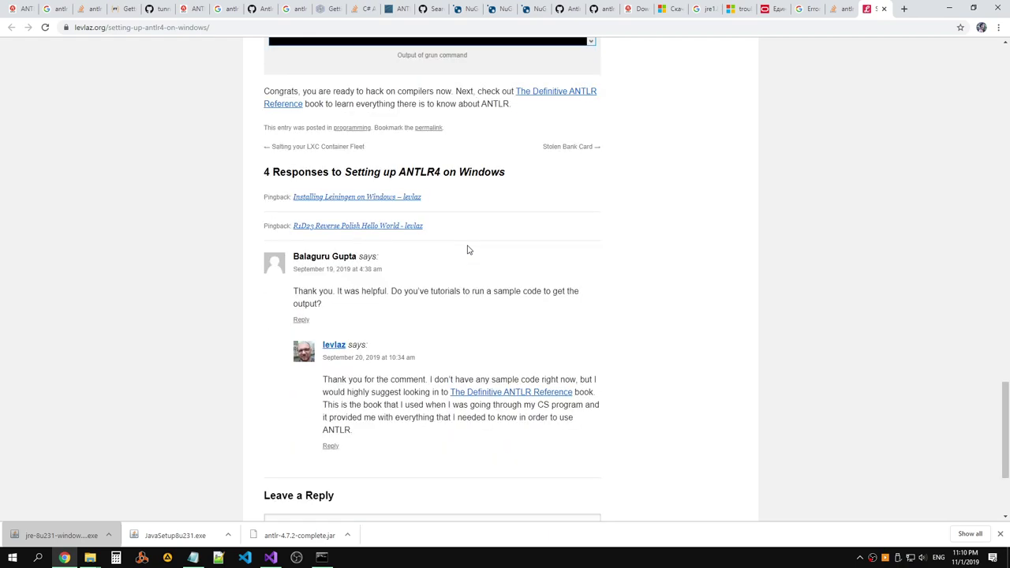
{"action": "scroll", "coordinate": [467, 250], "scroll_direction": "up", "scroll_amount": 8}
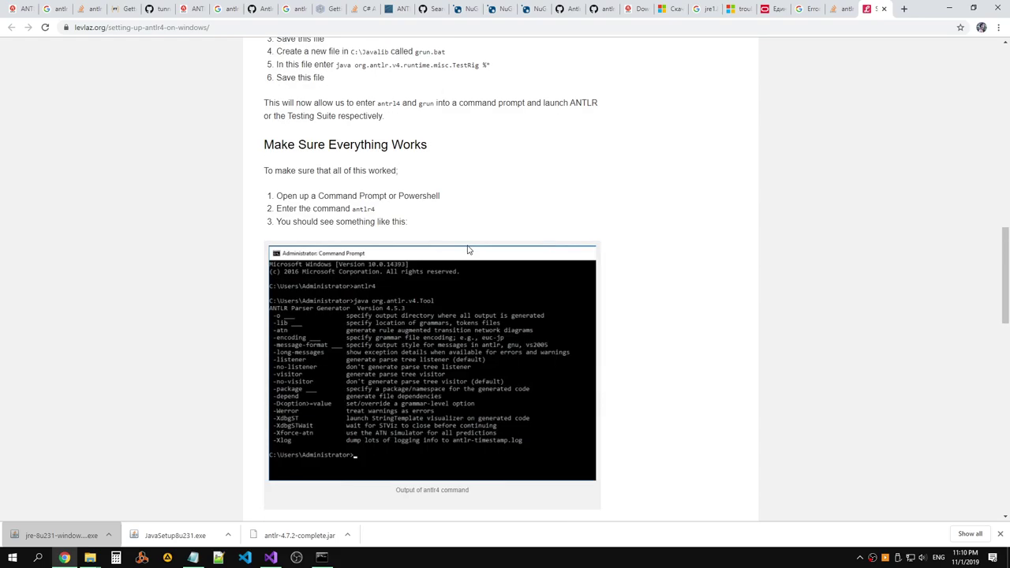
{"action": "scroll", "coordinate": [467, 251], "scroll_direction": "up", "scroll_amount": 4}
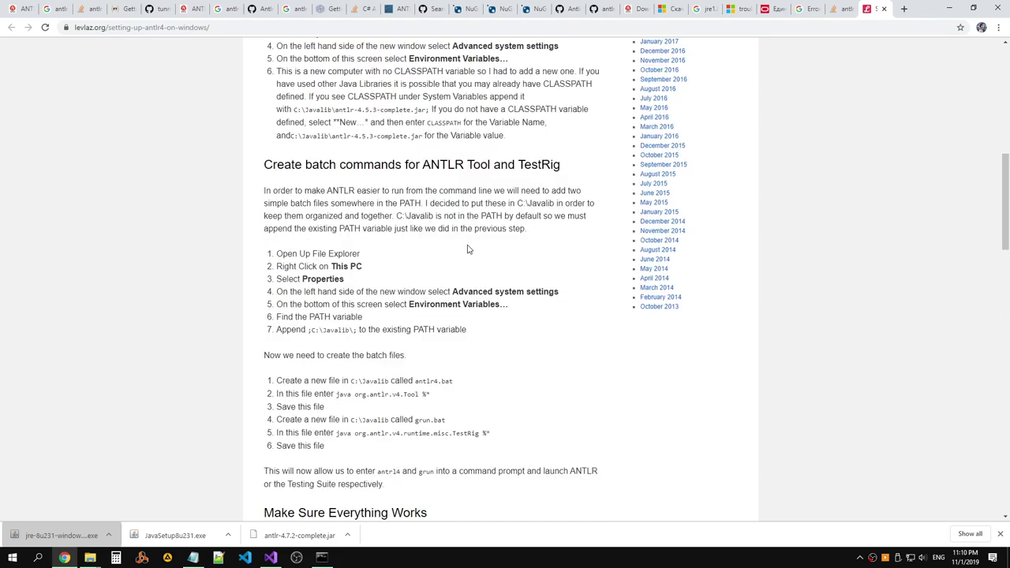
{"action": "scroll", "coordinate": [468, 250], "scroll_direction": "up", "scroll_amount": 2}
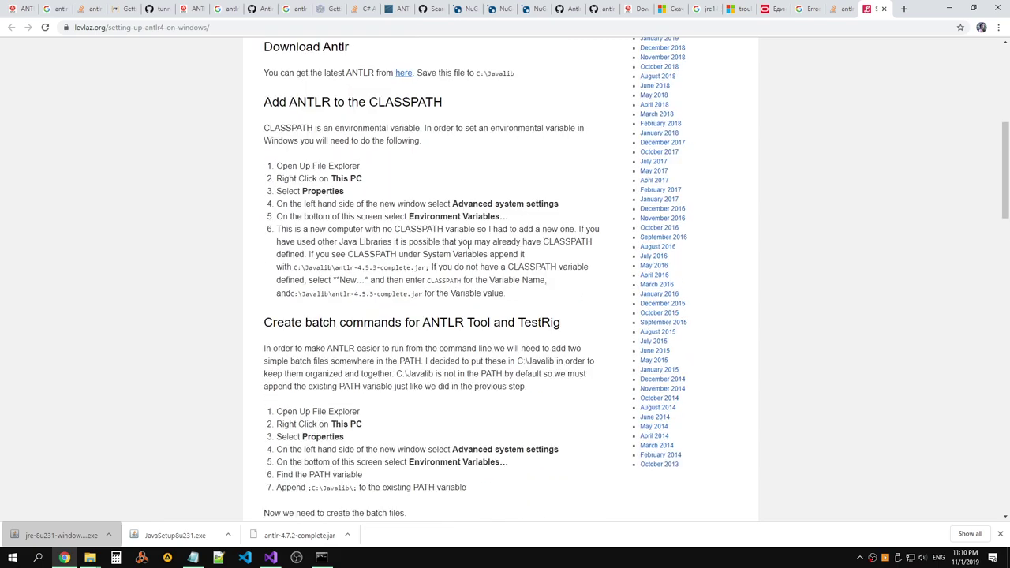
{"action": "scroll", "coordinate": [467, 246], "scroll_direction": "up", "scroll_amount": 1}
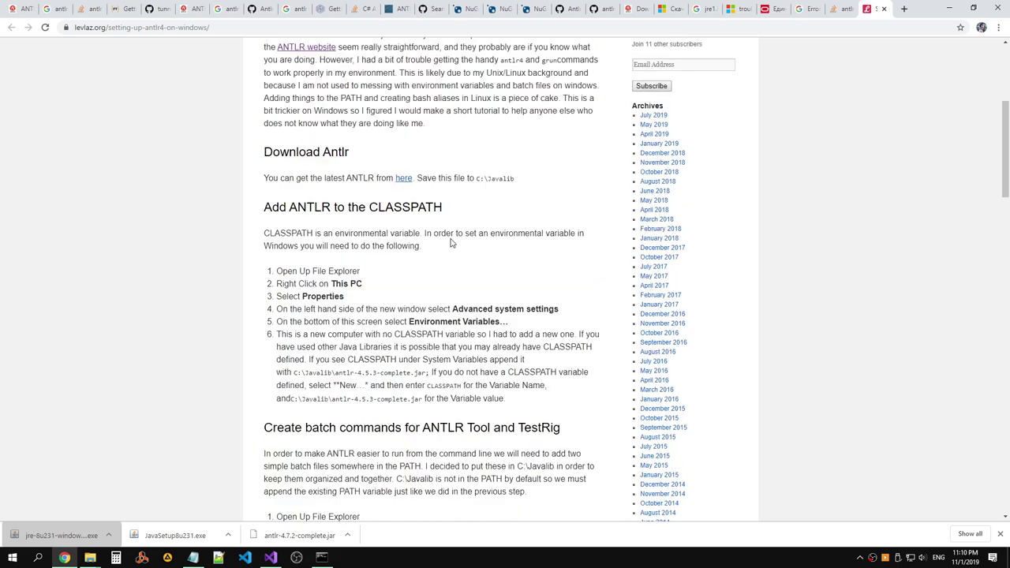
Highlight the guide's environment-variable sentence and its CLASSPATH steps through Advanced system settings.
{"action": "left_click_drag", "start_coordinate": [425, 234], "coordinate": [581, 244]}
{"action": "left_click", "coordinate": [570, 246]}
{"action": "left_click_drag", "start_coordinate": [277, 272], "coordinate": [377, 304]}
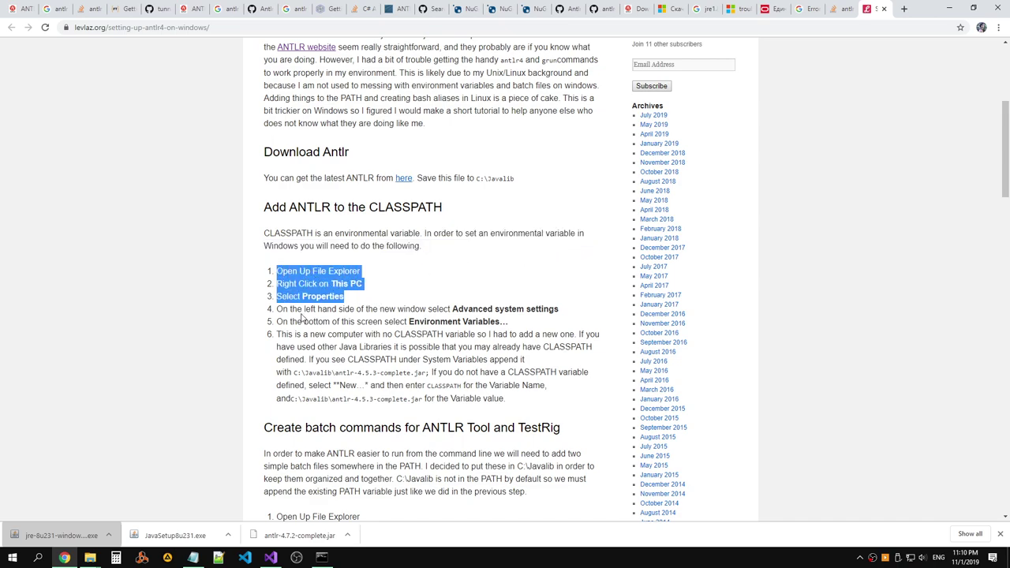
{"action": "left_click_drag", "start_coordinate": [277, 309], "coordinate": [563, 324]}
{"action": "left_click", "coordinate": [561, 323]}
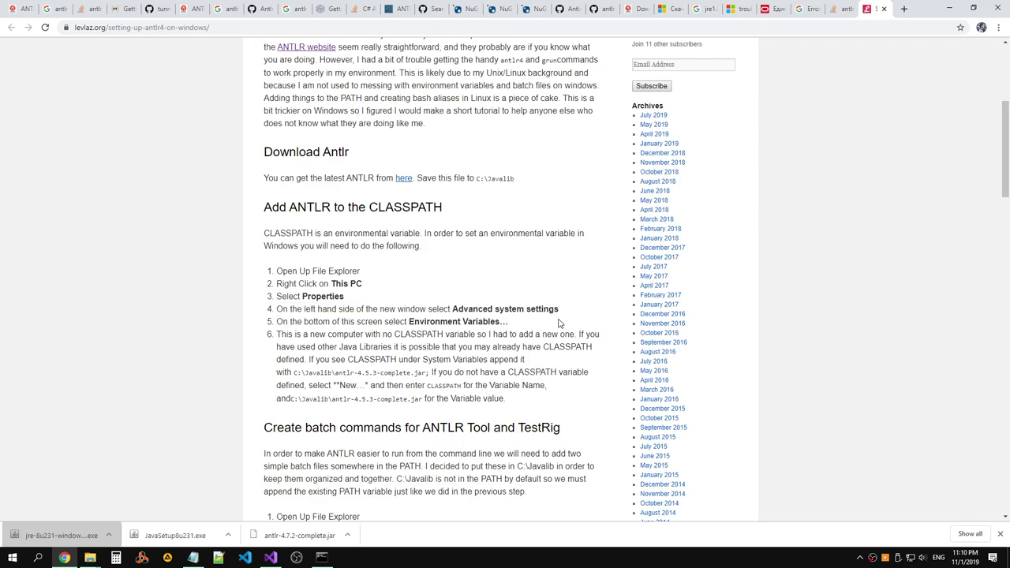
Scroll through the antlr4.bat and grun.bat steps, dismiss the already-running warning, and switch tabs.
{"action": "scroll", "coordinate": [558, 324], "scroll_direction": "down", "scroll_amount": 2}
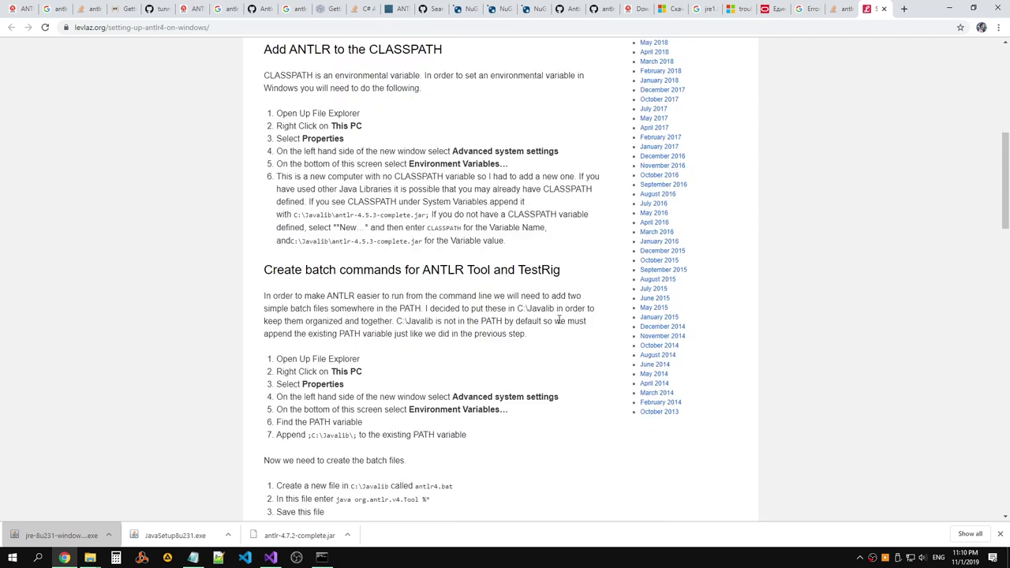
{"action": "mouse_move", "coordinate": [563, 270]}
{"action": "left_mouse_down"}
{"action": "mouse_move", "coordinate": [263, 272]}
{"action": "mouse_move", "coordinate": [568, 273]}
{"action": "left_mouse_up"}
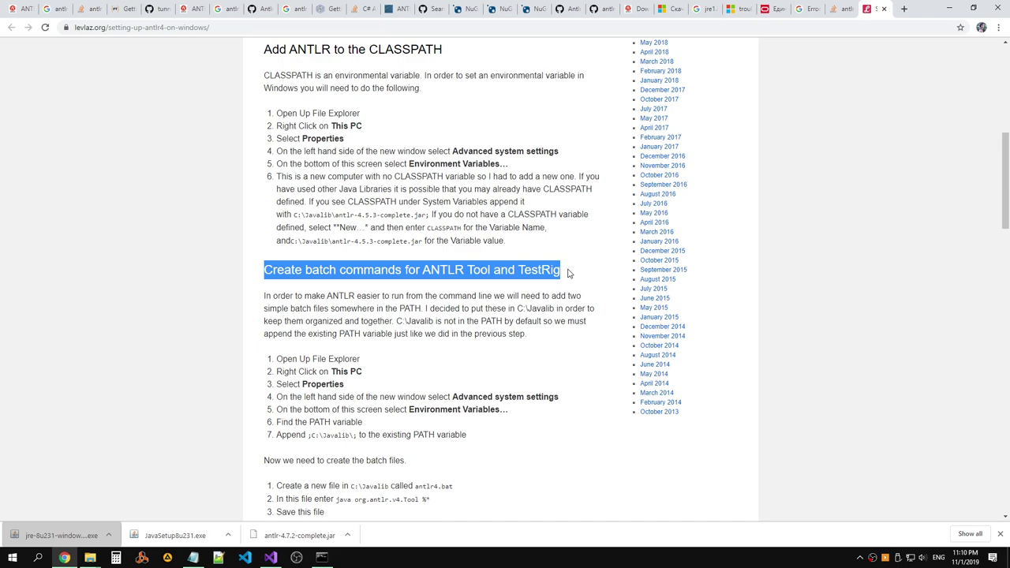
{"action": "scroll", "coordinate": [568, 273], "scroll_direction": "down", "scroll_amount": 2}
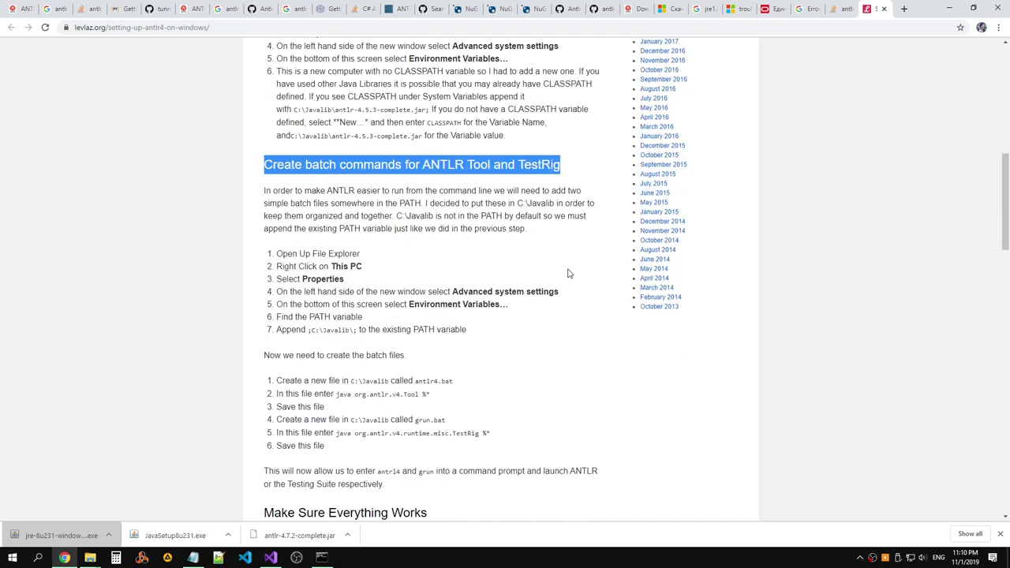
{"action": "scroll", "coordinate": [568, 273], "scroll_direction": "down", "scroll_amount": 1}
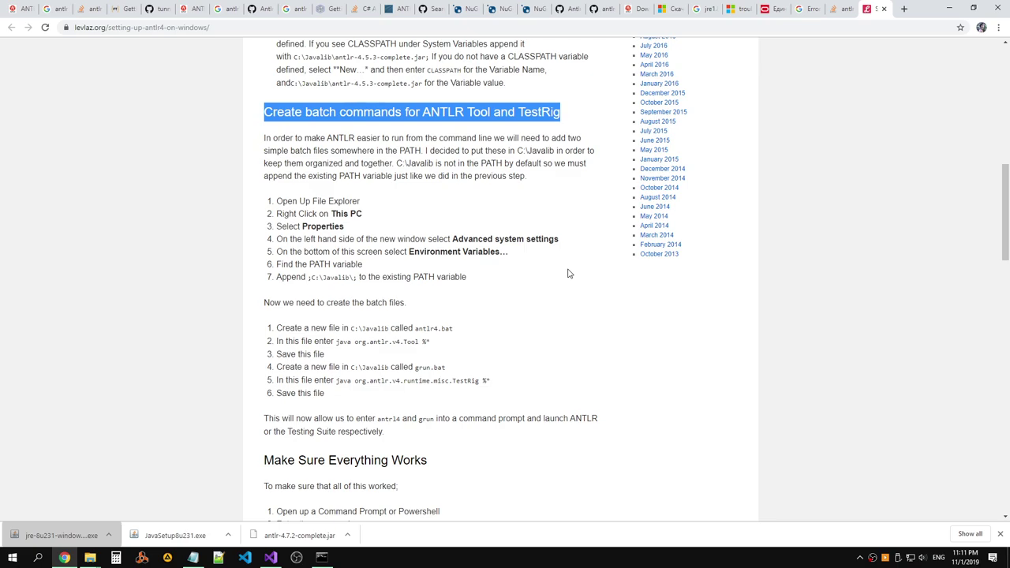
{"action": "scroll", "coordinate": [569, 273], "scroll_direction": "down", "scroll_amount": 5}
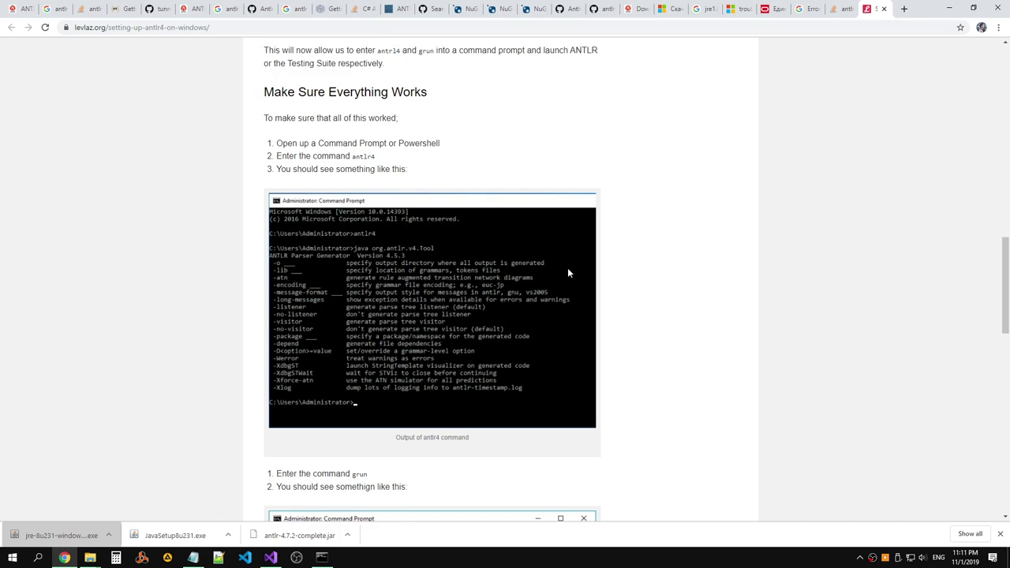
{"action": "scroll", "coordinate": [568, 273], "scroll_direction": "down", "scroll_amount": 2}
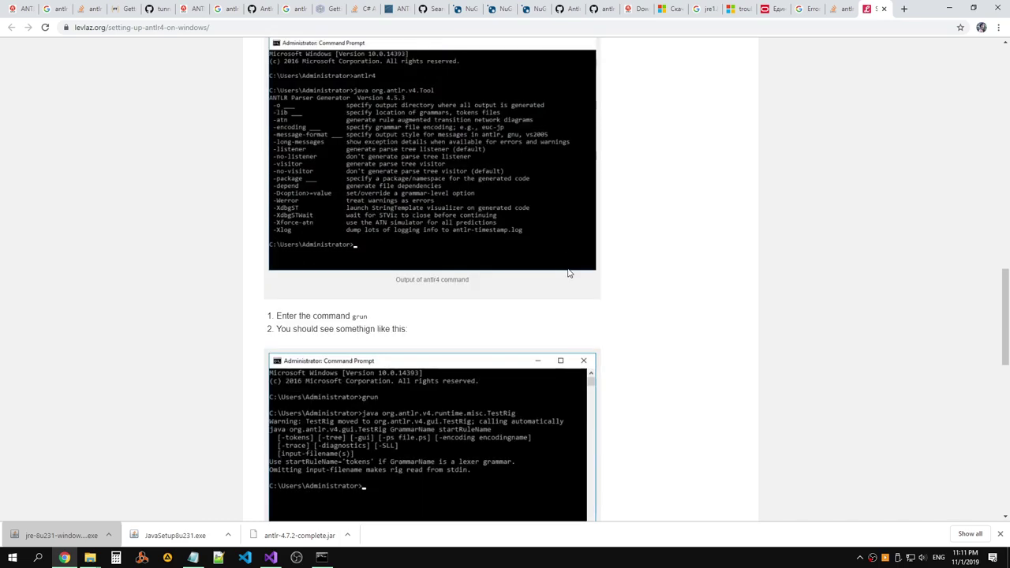
{"action": "scroll", "coordinate": [568, 273], "scroll_direction": "up", "scroll_amount": 3}
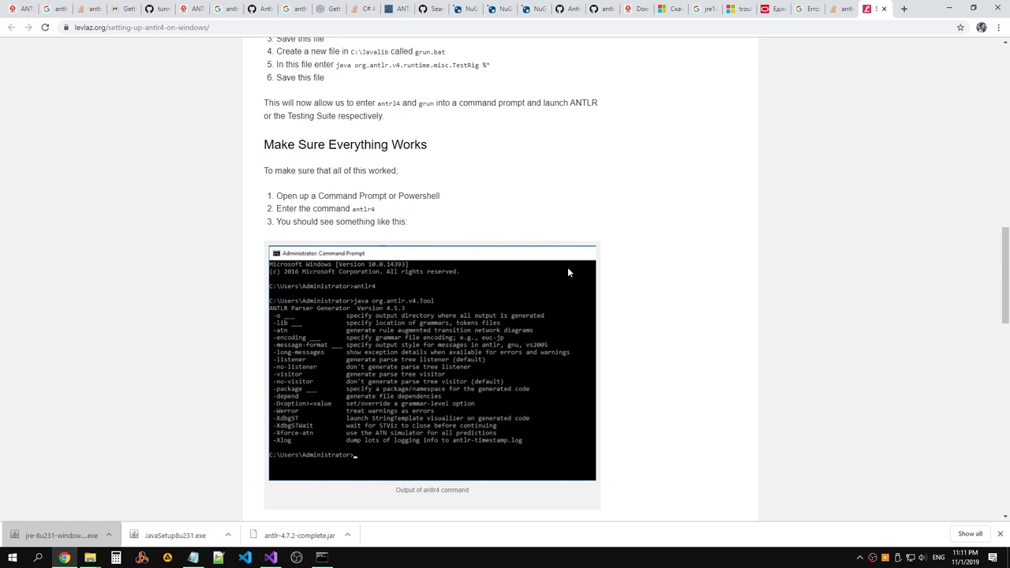
{"action": "left_click", "coordinate": [296, 557]}
{"action": "left_click", "coordinate": [613, 291]}
{"action": "scroll", "coordinate": [686, 240], "scroll_direction": "up", "scroll_amount": 15}
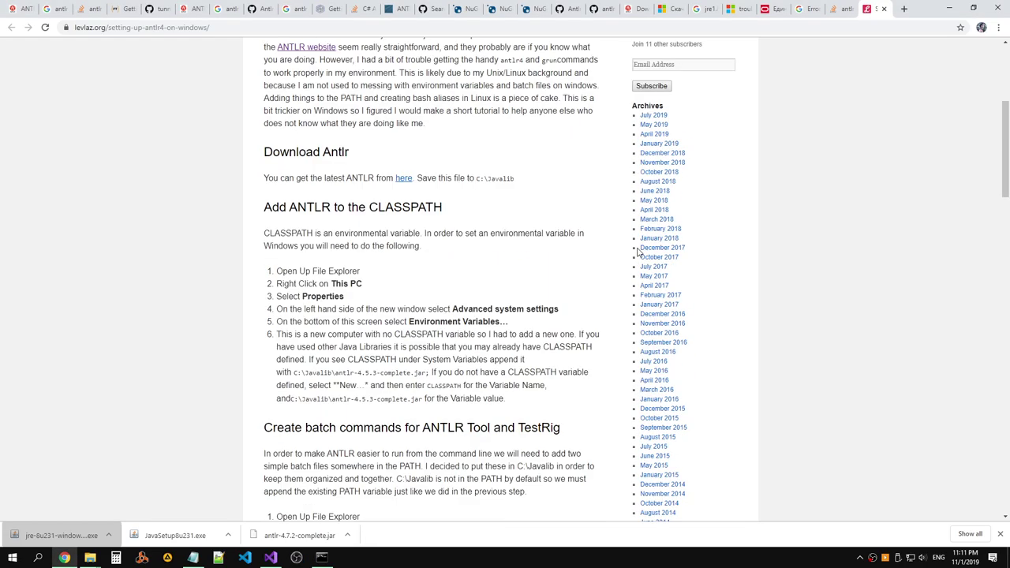
{"action": "left_click", "coordinate": [835, 11]}
Cycle through the open tabs to reach the antlr.org download page.
{"action": "left_click", "coordinate": [806, 11]}
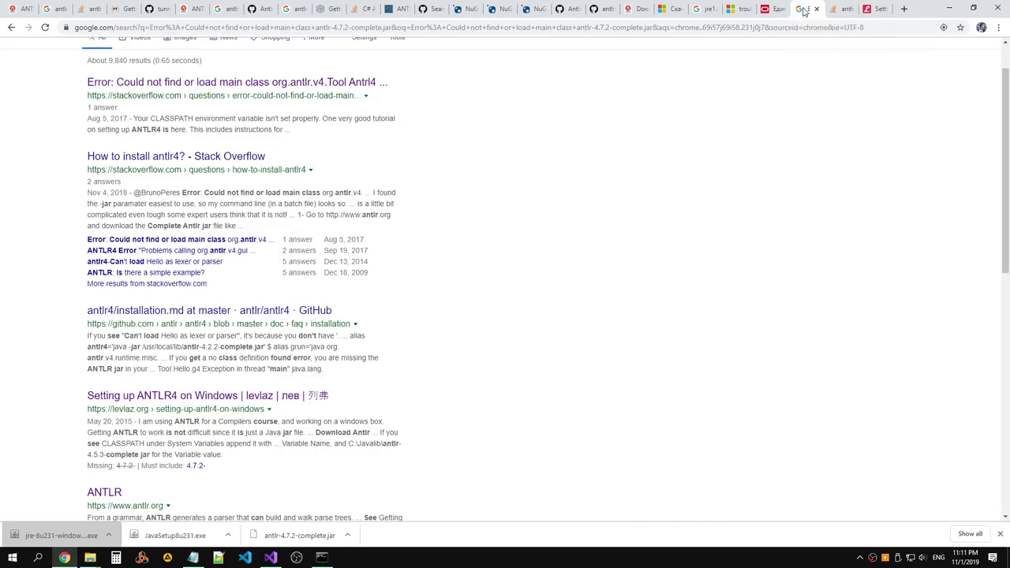
{"action": "left_click", "coordinate": [773, 13]}
{"action": "left_click", "coordinate": [742, 10]}
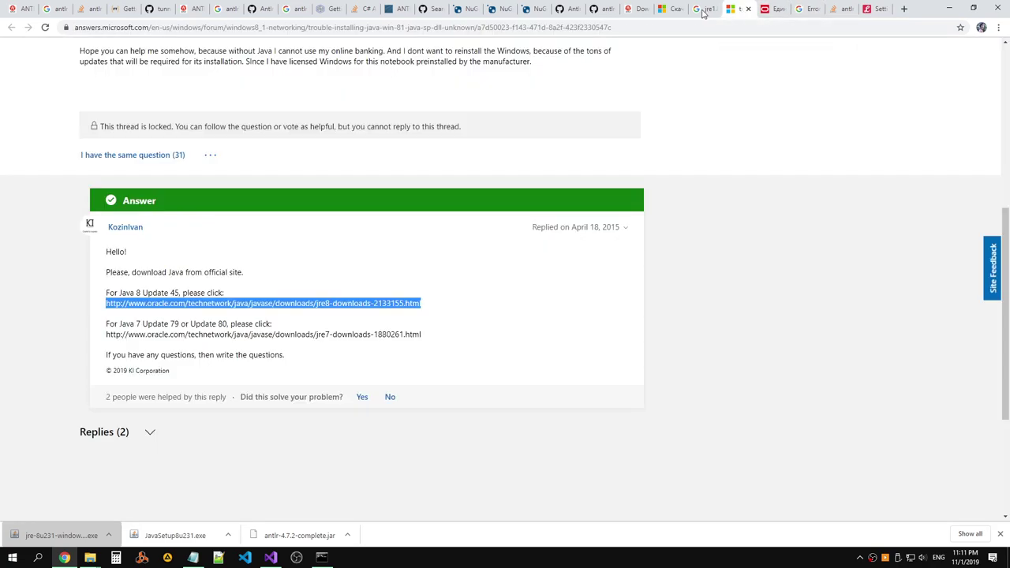
{"action": "left_click", "coordinate": [704, 10]}
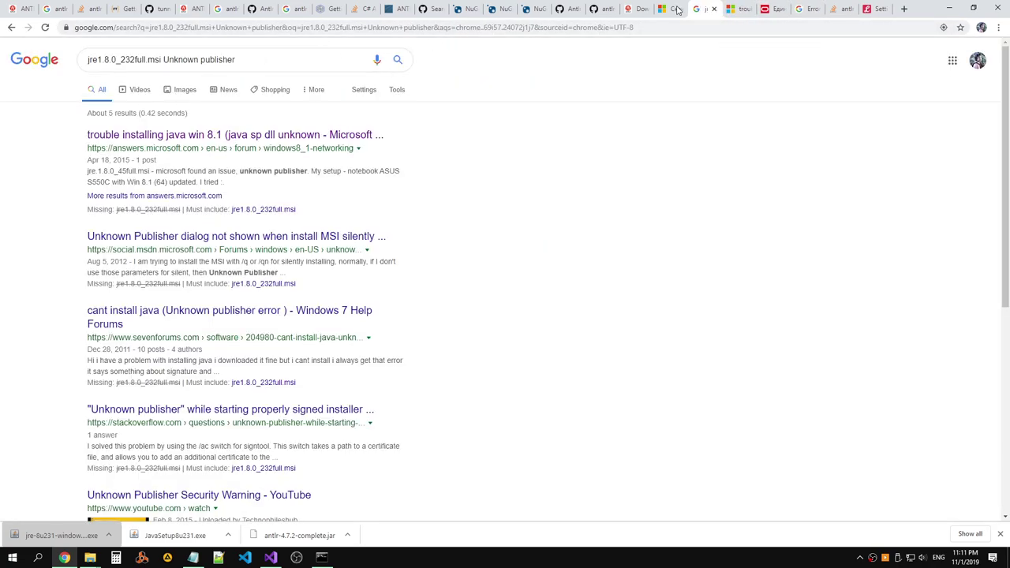
{"action": "left_click", "coordinate": [677, 9]}
{"action": "left_click", "coordinate": [638, 9]}
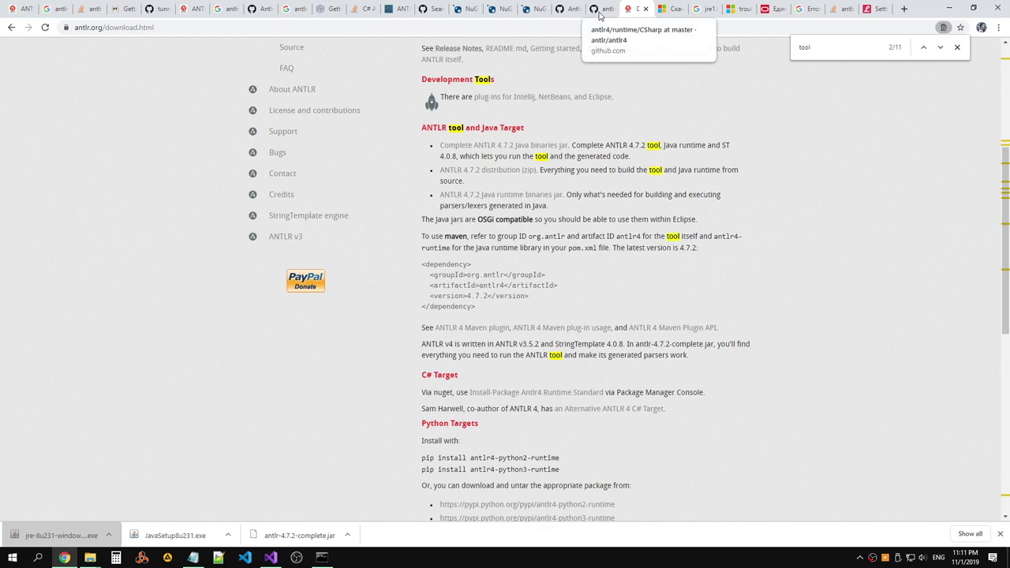
Download the ANTLR 4.7.2 distribution zip and open its download menu.
{"action": "right_click", "coordinate": [521, 178]}
{"action": "left_click", "coordinate": [544, 186]}
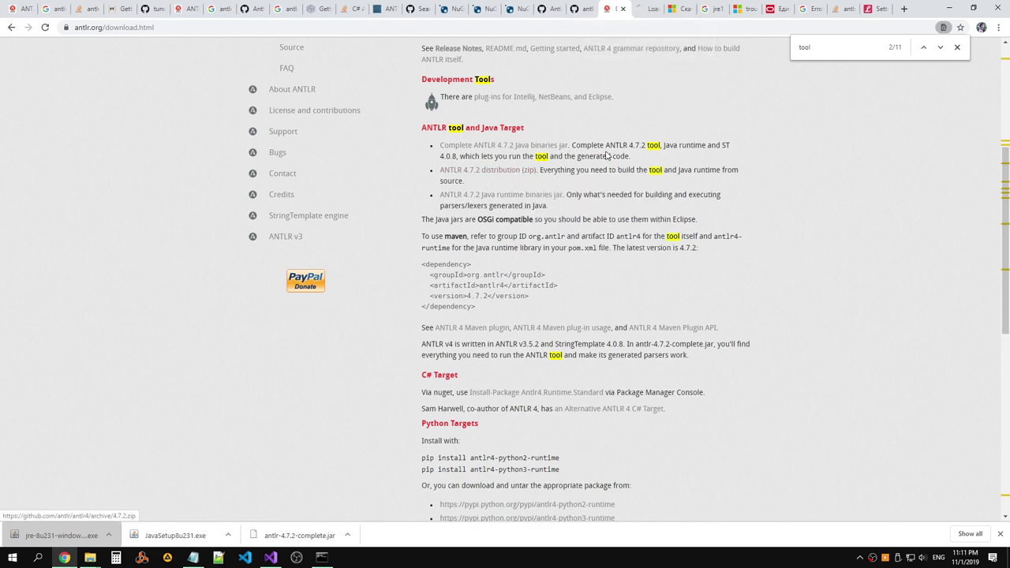
{"action": "left_click", "coordinate": [665, 9]}
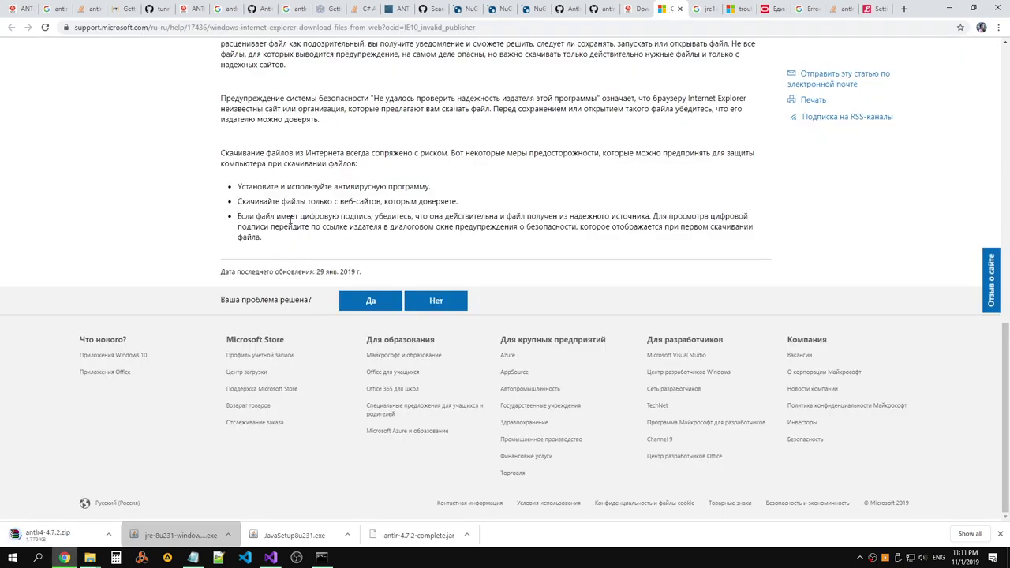
{"action": "left_click", "coordinate": [111, 538]}
Show antlr4-4.7.2.zip in Downloads, extract it, and open the inner antlr4-4.7.2 folder.
{"action": "left_click", "coordinate": [135, 498]}
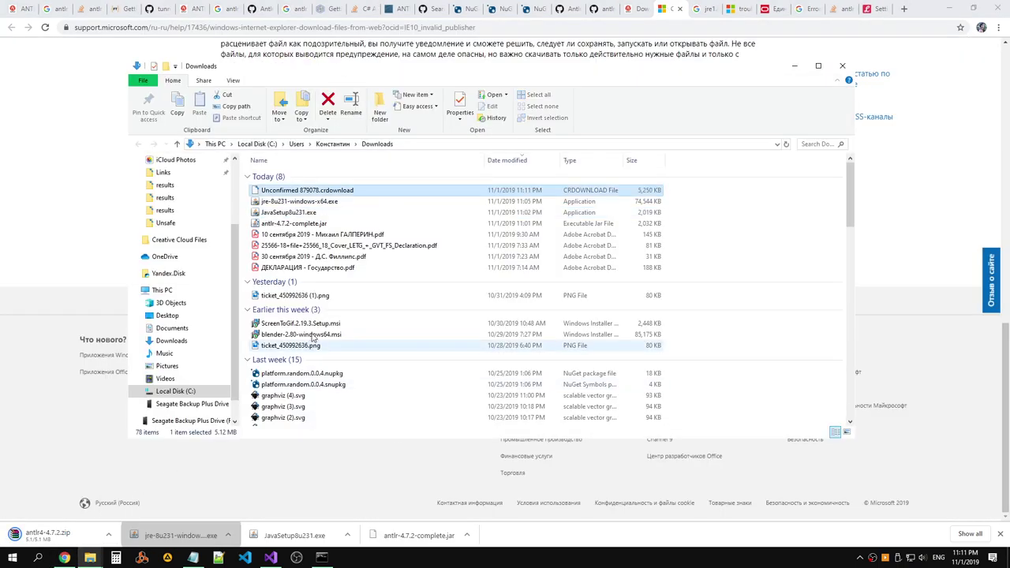
{"action": "left_click", "coordinate": [282, 279]}
{"action": "right_click", "coordinate": [283, 279]}
{"action": "left_click", "coordinate": [227, 315]}
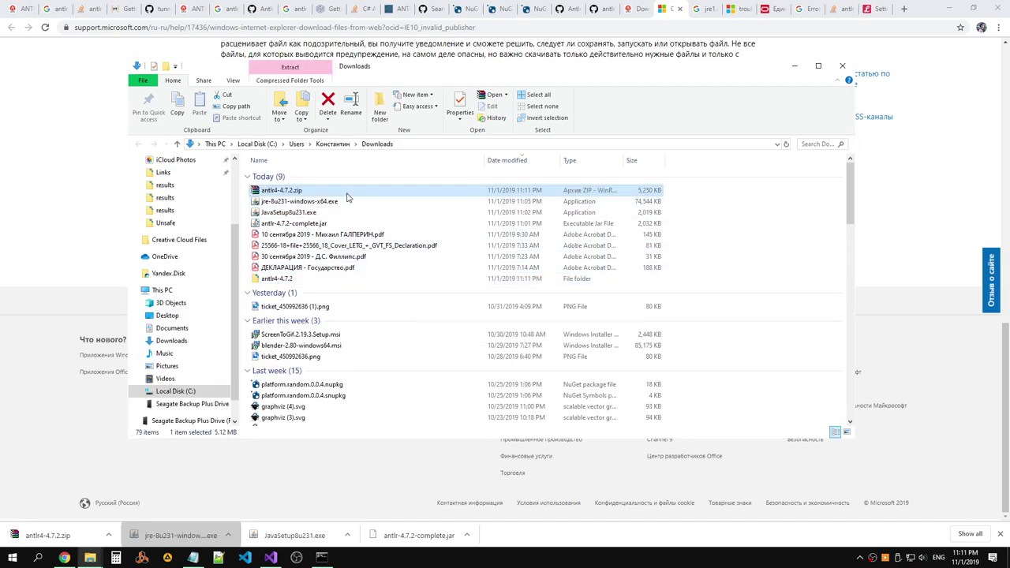
{"action": "double_click", "coordinate": [316, 278]}
{"action": "double_click", "coordinate": [308, 179]}
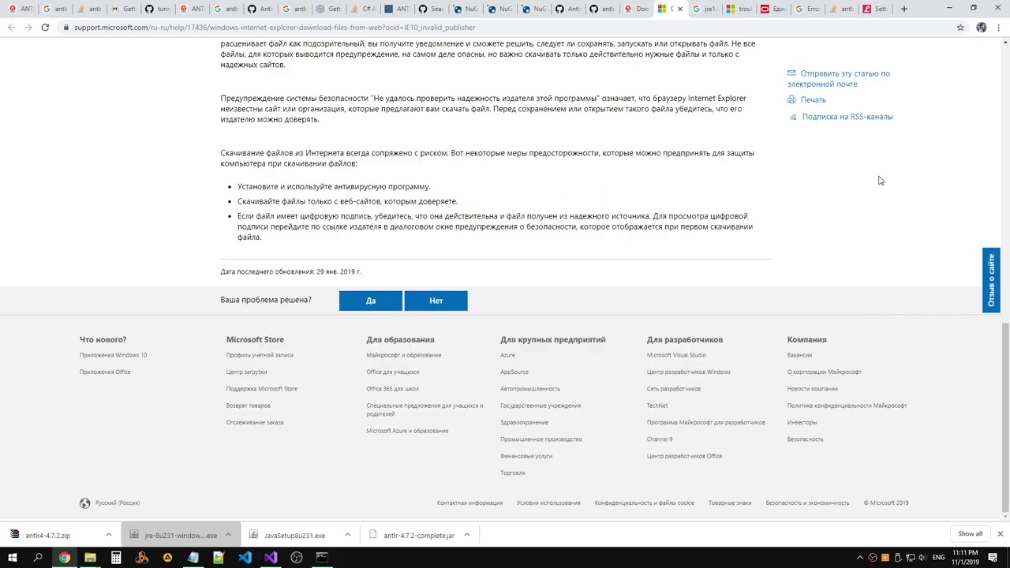
{"action": "left_click", "coordinate": [881, 181]}
{"action": "left_click", "coordinate": [630, 12]}
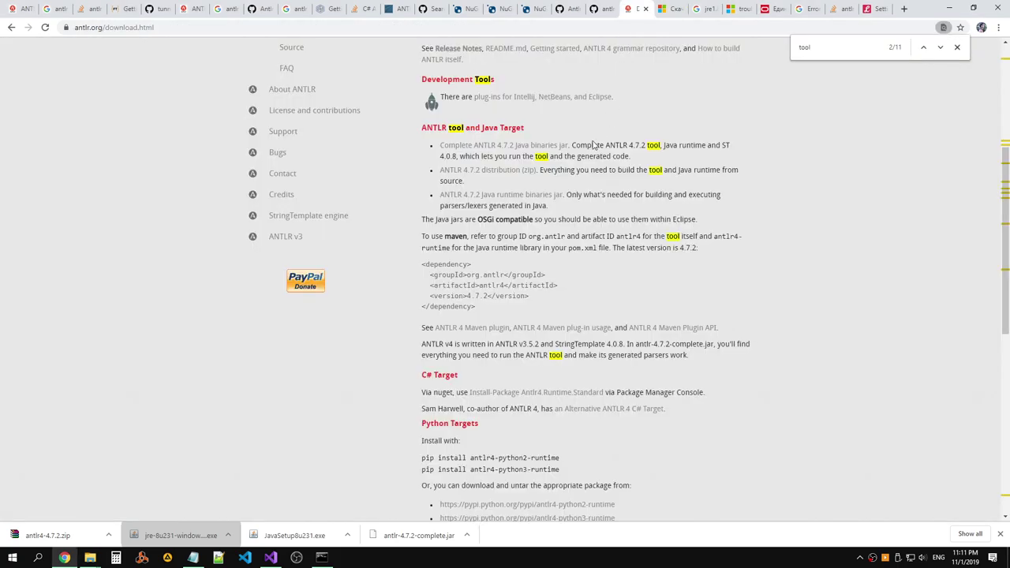
{"action": "scroll", "coordinate": [594, 145], "scroll_direction": "down", "scroll_amount": 2}
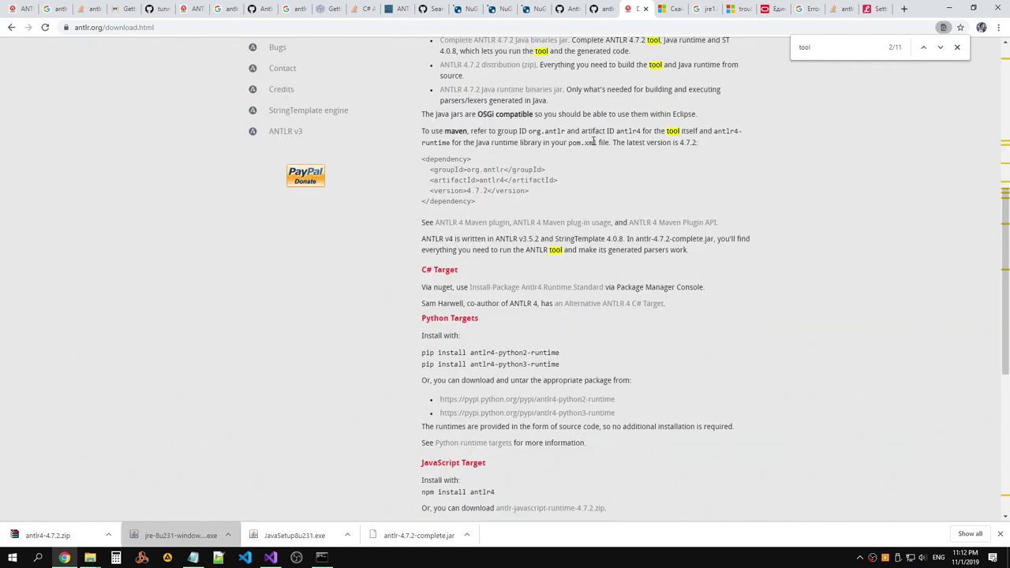
{"action": "scroll", "coordinate": [593, 142], "scroll_direction": "up", "scroll_amount": 1}
{"action": "scroll", "coordinate": [593, 142], "scroll_direction": "up", "scroll_amount": 4}
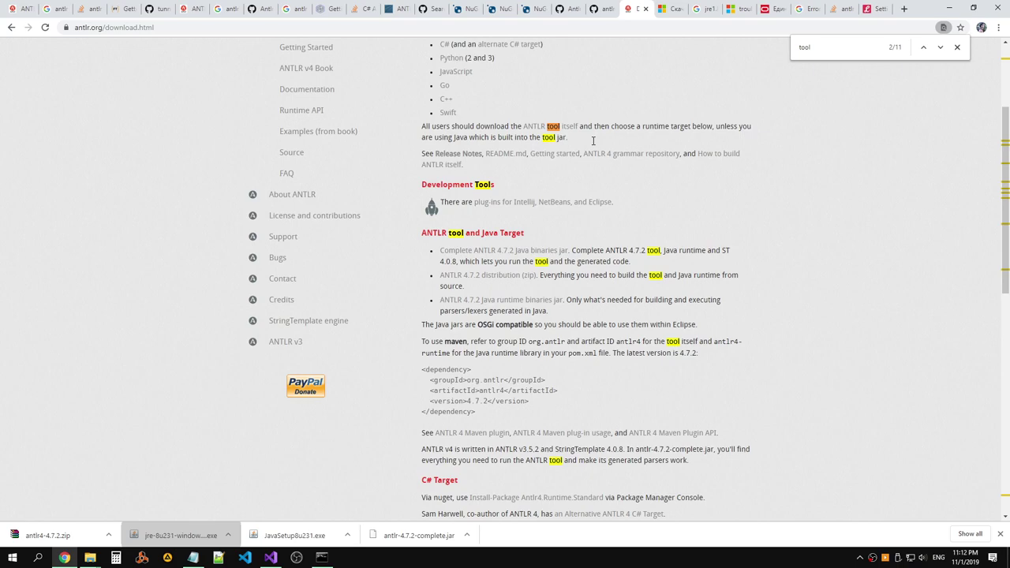
{"action": "scroll", "coordinate": [593, 144], "scroll_direction": "down", "scroll_amount": 3}
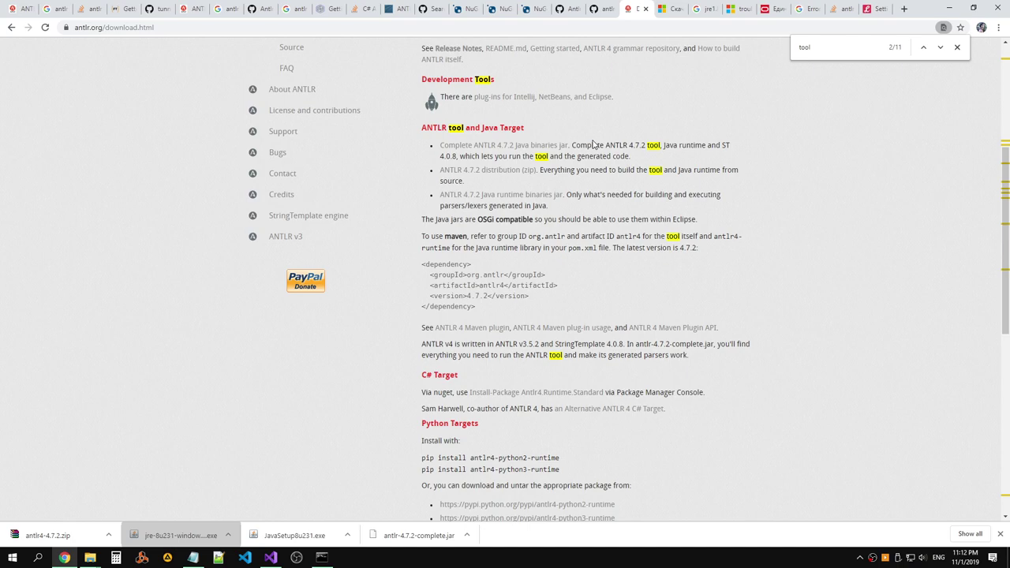
{"action": "scroll", "coordinate": [594, 144], "scroll_direction": "down", "scroll_amount": 1}
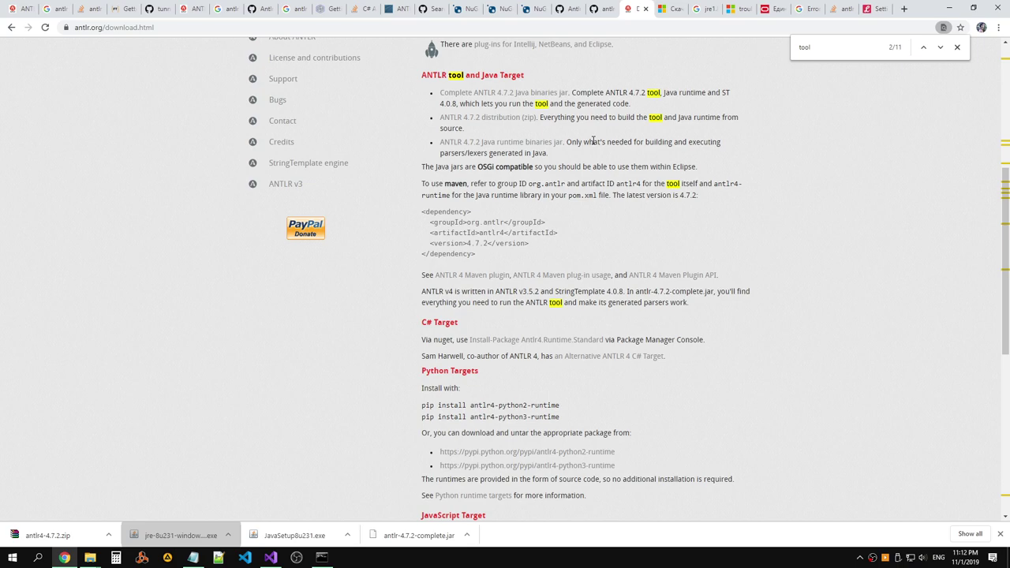
{"action": "scroll", "coordinate": [593, 141], "scroll_direction": "down", "scroll_amount": 3}
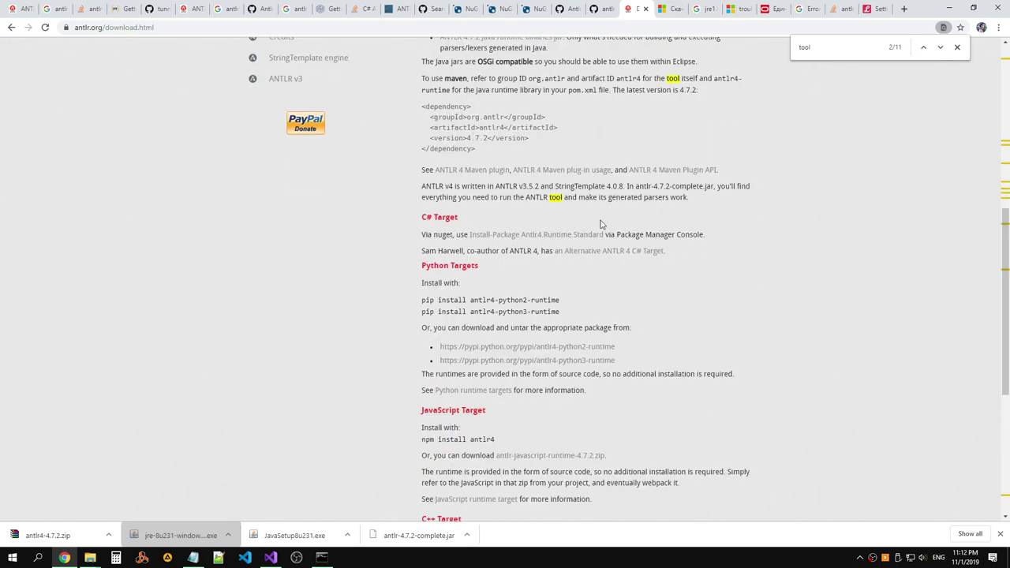
{"action": "right_click", "coordinate": [612, 254]}
{"action": "left_click", "coordinate": [639, 260]}
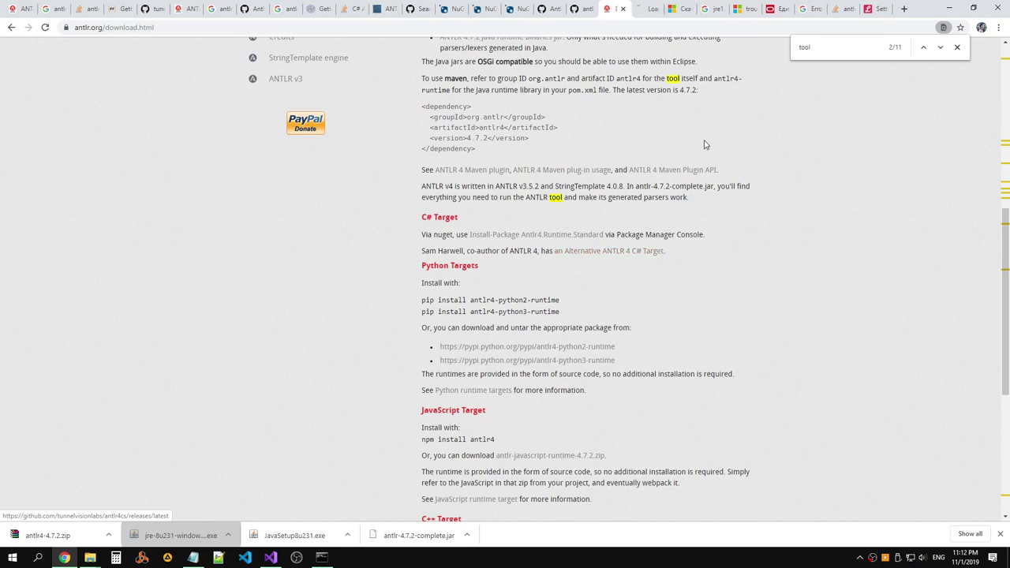
{"action": "left_click", "coordinate": [642, 9]}
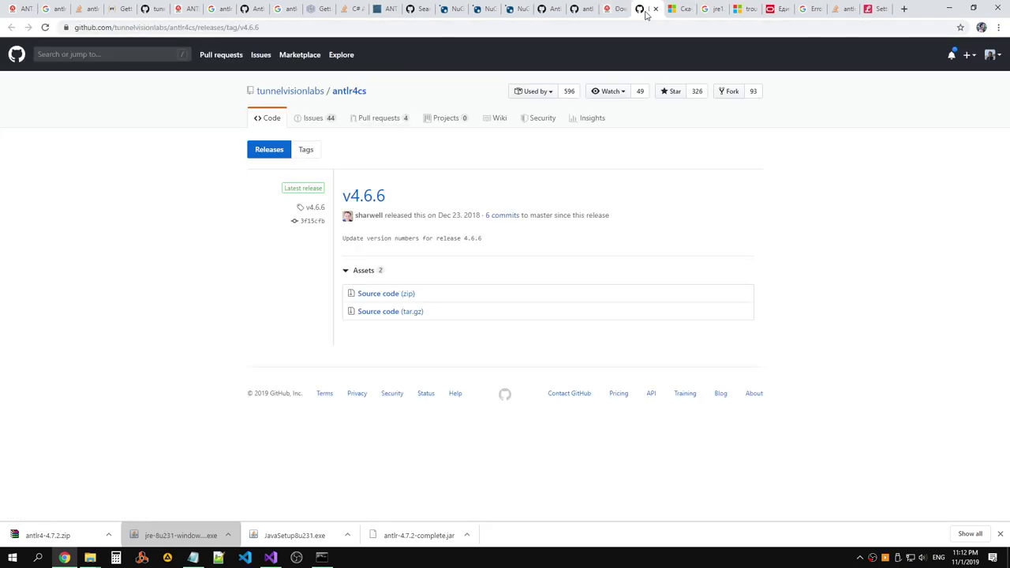
{"action": "left_click", "coordinate": [655, 9]}
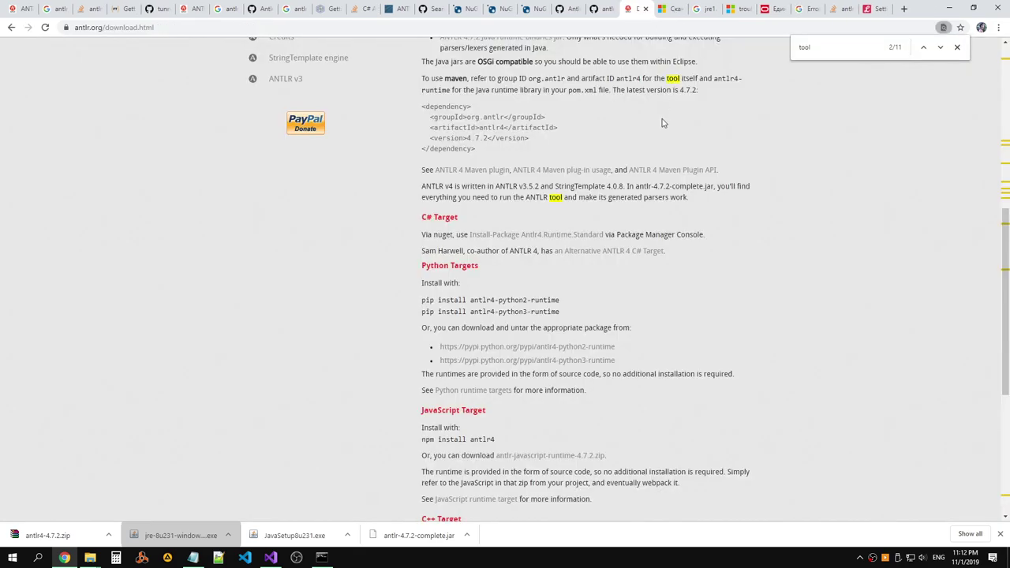
{"action": "scroll", "coordinate": [702, 144], "scroll_direction": "down", "scroll_amount": 5}
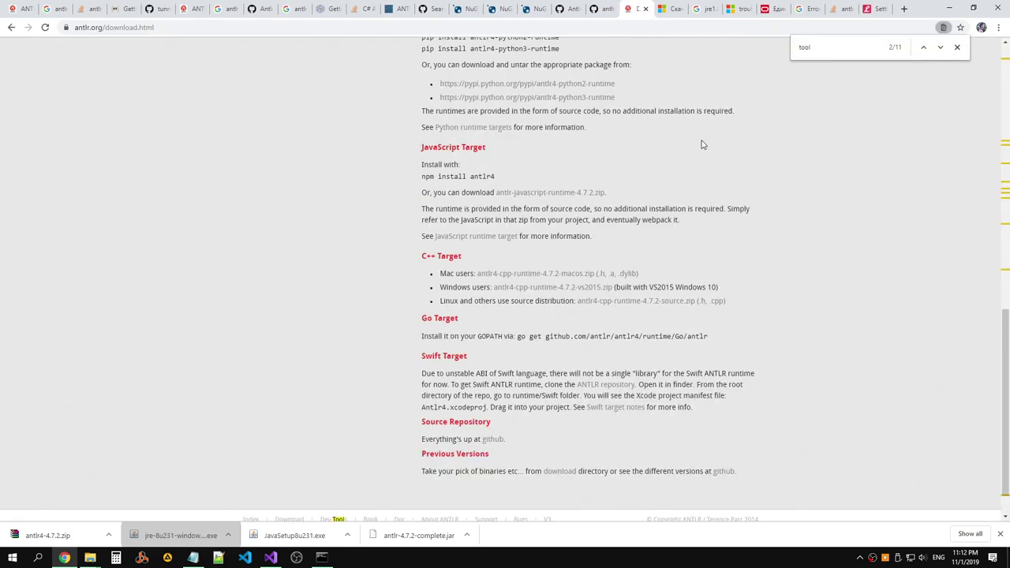
{"action": "scroll", "coordinate": [703, 144], "scroll_direction": "up", "scroll_amount": 8}
{"action": "scroll", "coordinate": [702, 141], "scroll_direction": "up", "scroll_amount": 3}
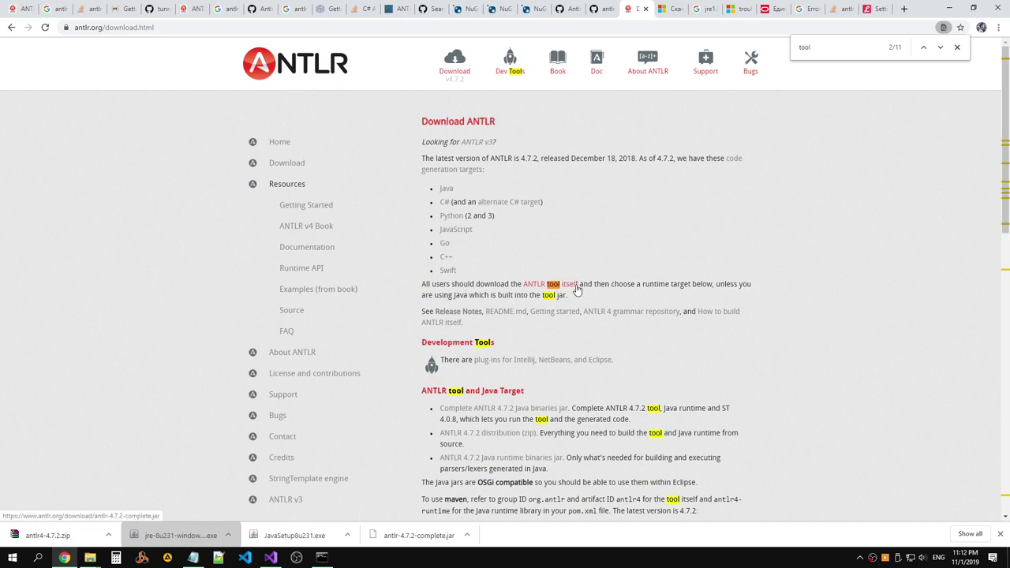
Download the complete ANTLR 4.7.2 tool jar and keep it past the harmful-file warning.
{"action": "left_click_drag", "start_coordinate": [581, 285], "coordinate": [754, 289]}
{"action": "left_click", "coordinate": [741, 295]}
{"action": "left_click", "coordinate": [557, 292]}
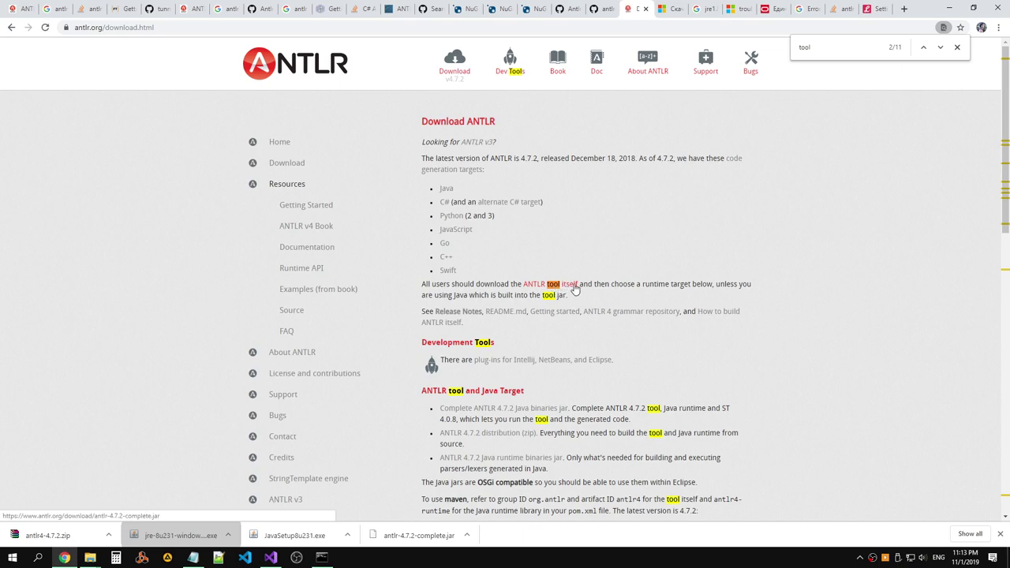
{"action": "scroll", "coordinate": [513, 347], "scroll_direction": "down", "scroll_amount": 1}
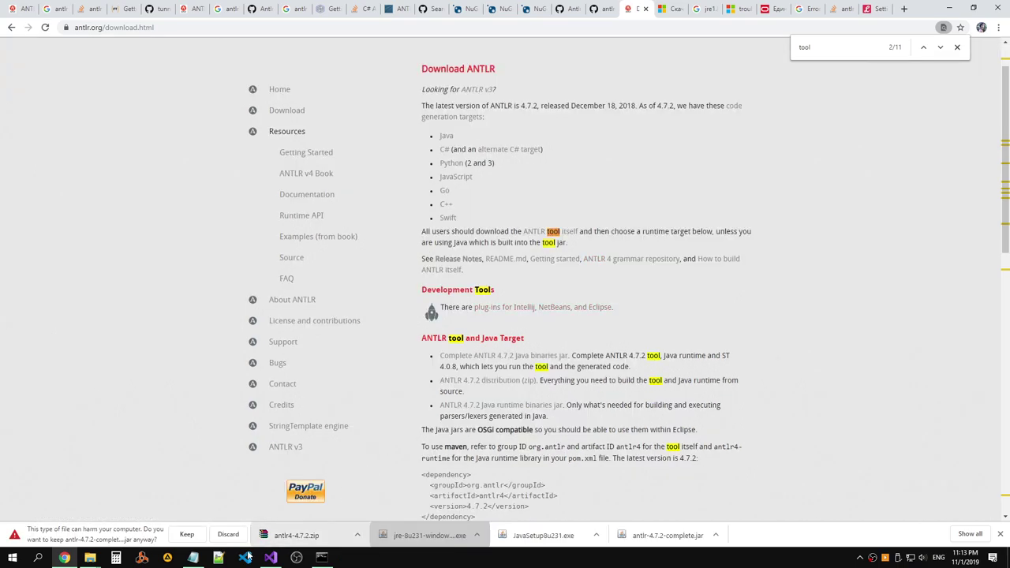
{"action": "left_click", "coordinate": [186, 534]}
Show the downloaded jar in the Downloads folder and select antlr-4.7.2-complete.jar.
{"action": "left_click", "coordinate": [65, 536]}
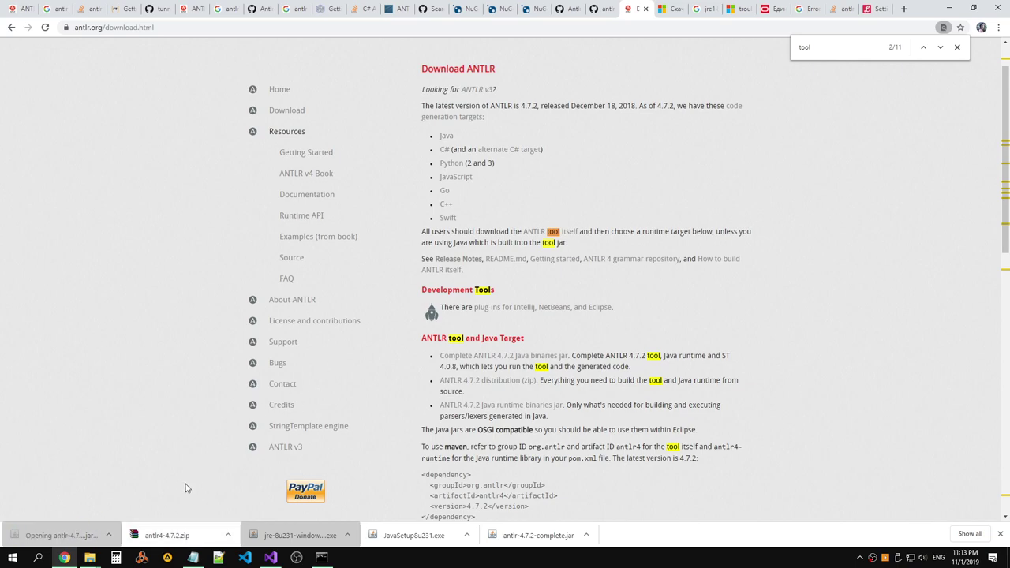
{"action": "left_click", "coordinate": [110, 536]}
{"action": "left_click", "coordinate": [139, 499]}
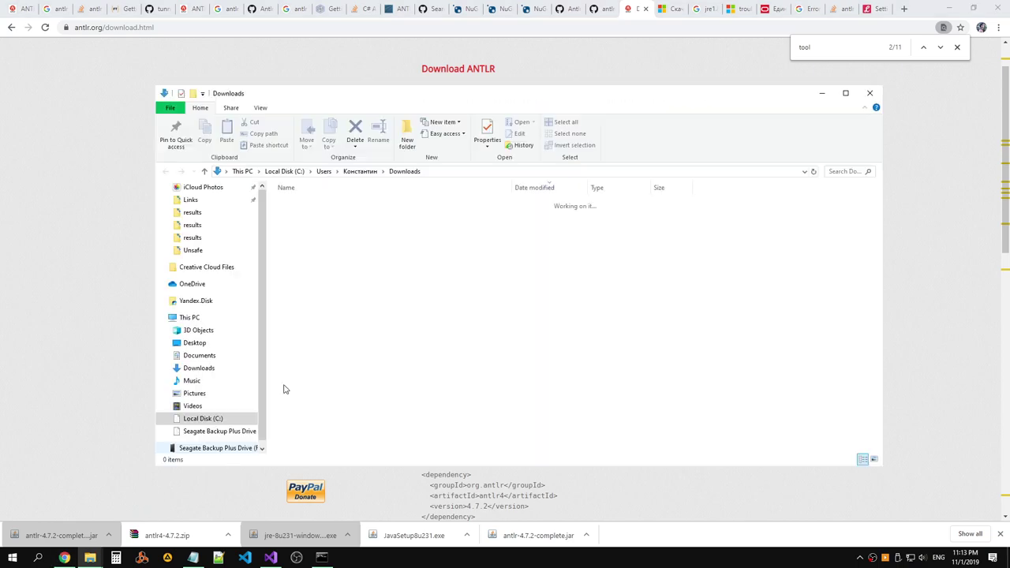
{"action": "left_click", "coordinate": [338, 262]}
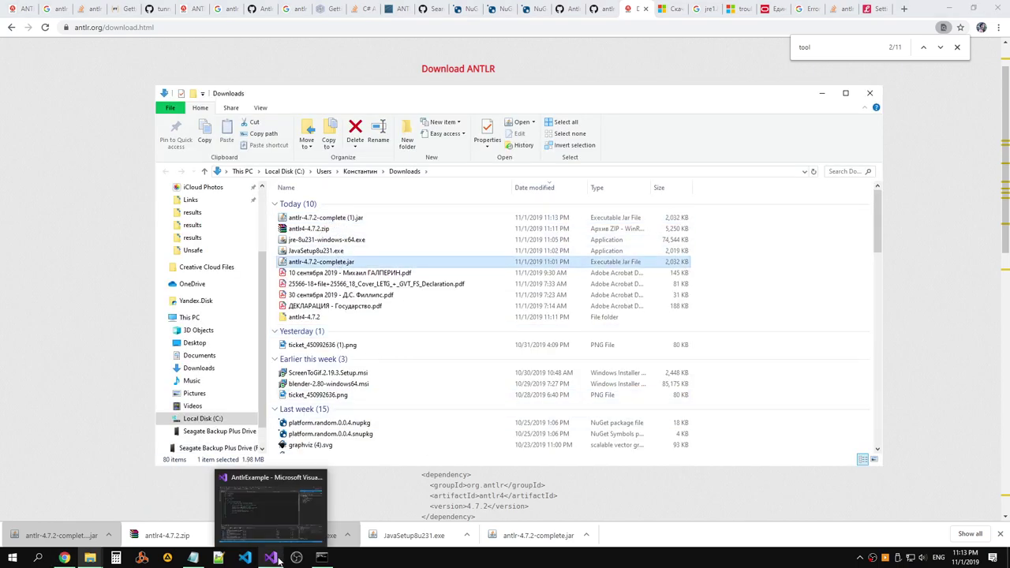
{"action": "left_click", "coordinate": [330, 559]}
Rerun java antlr-4.7.2-complete.jar, which fails again with the main-class error, then return to Chrome.
{"action": "key", "text": "Up"}
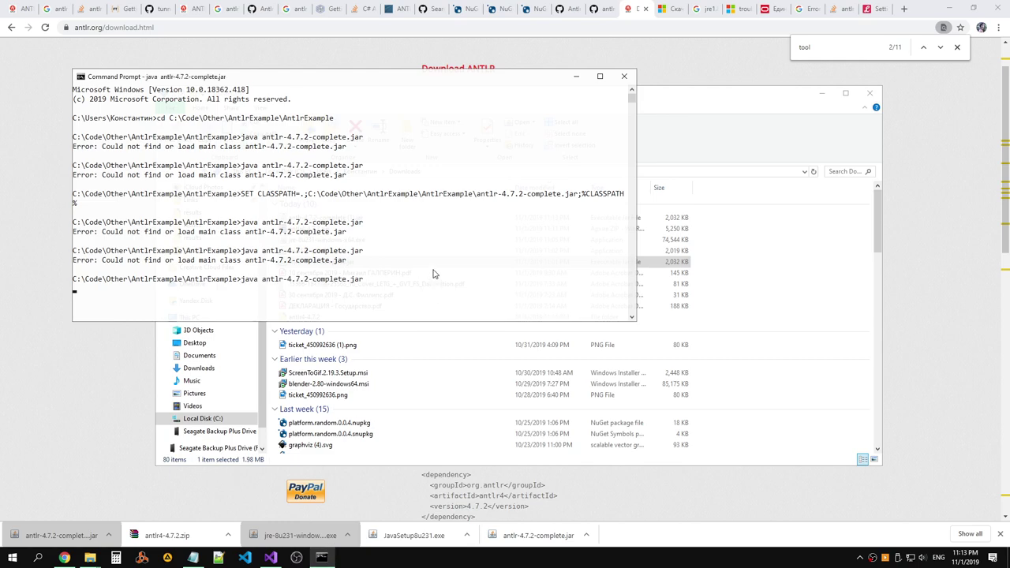
{"action": "key", "text": "Return"}
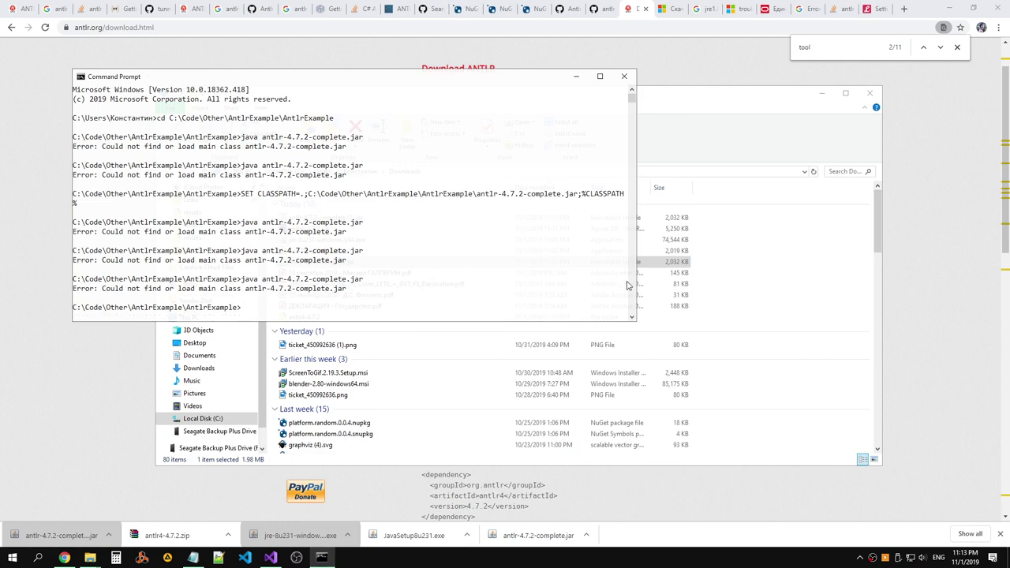
{"action": "left_click", "coordinate": [978, 220]}
{"action": "scroll", "coordinate": [797, 266], "scroll_direction": "down", "scroll_amount": 3}
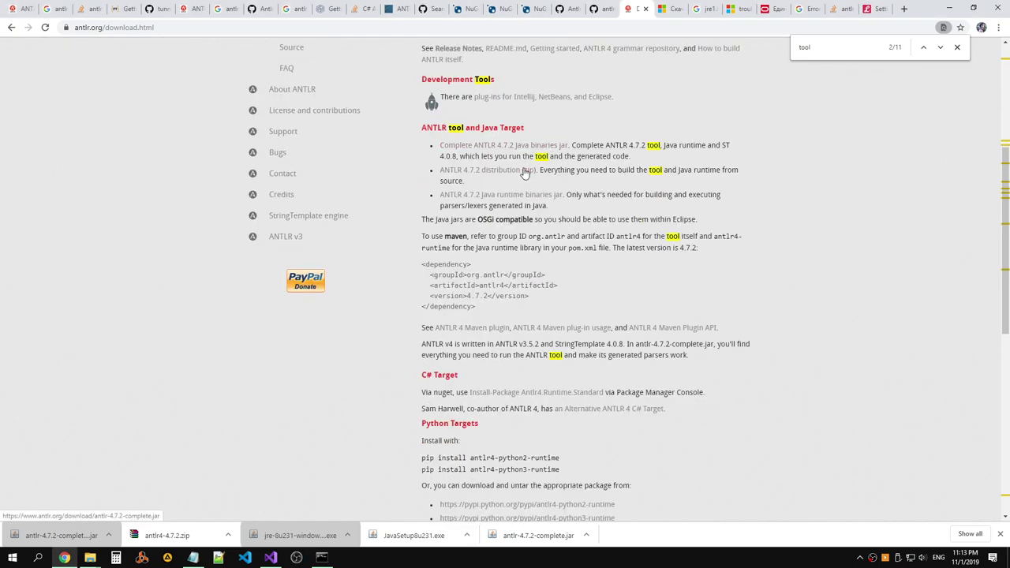
{"action": "left_click", "coordinate": [869, 15]}
Open the Stack Overflow answer's tomassetti.me link and its 'Getting started with ANTLR in C#' article.
{"action": "left_click", "coordinate": [841, 14]}
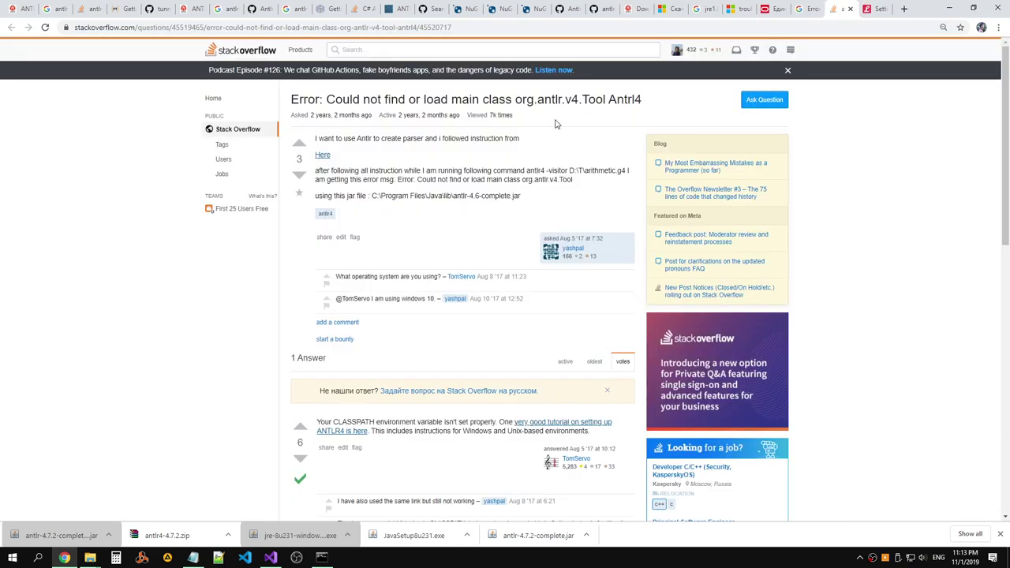
{"action": "scroll", "coordinate": [556, 124], "scroll_direction": "down", "scroll_amount": 3}
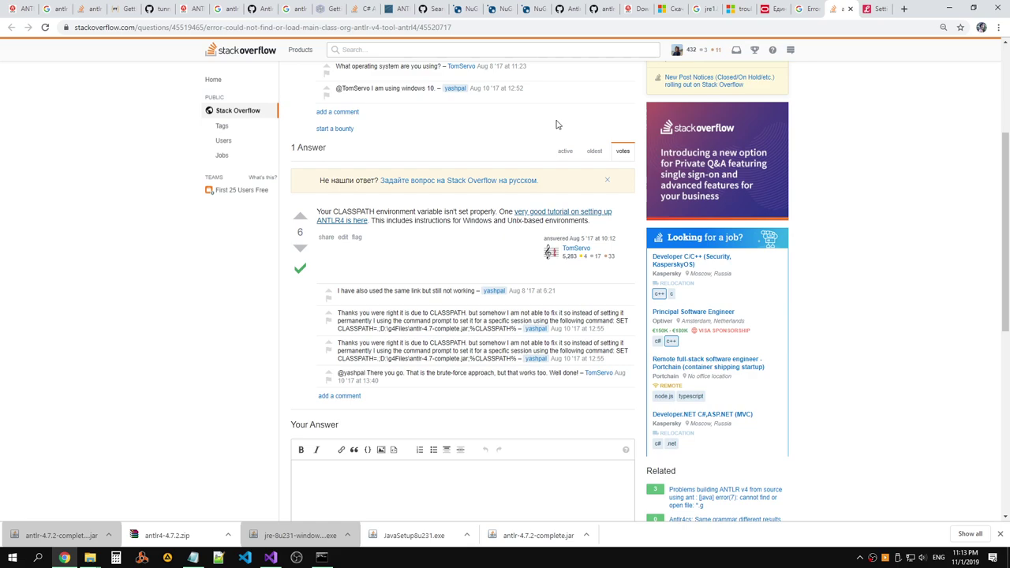
{"action": "middle_click", "coordinate": [541, 211]}
{"action": "left_click", "coordinate": [835, 10]}
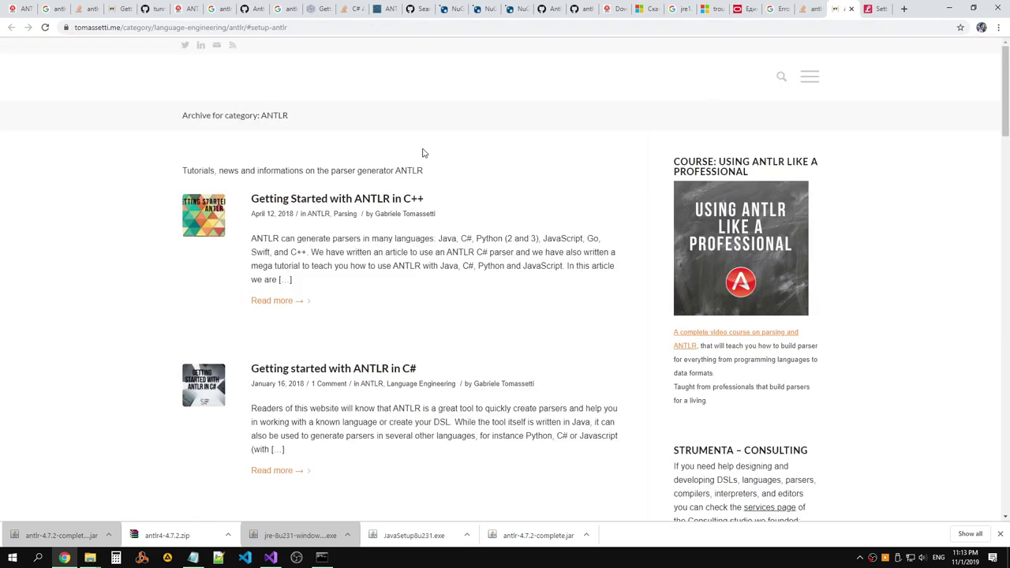
{"action": "scroll", "coordinate": [466, 155], "scroll_direction": "down", "scroll_amount": 2}
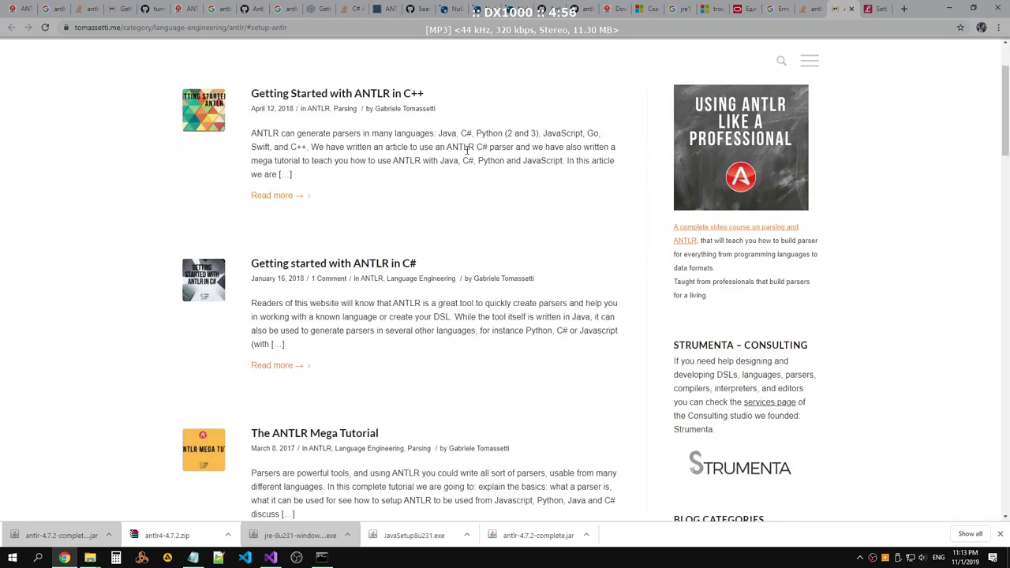
{"action": "left_click", "coordinate": [378, 265]}
Search the article for 'tool' and read through the Speak combined grammar example.
{"action": "scroll", "coordinate": [454, 268], "scroll_direction": "down", "scroll_amount": 4}
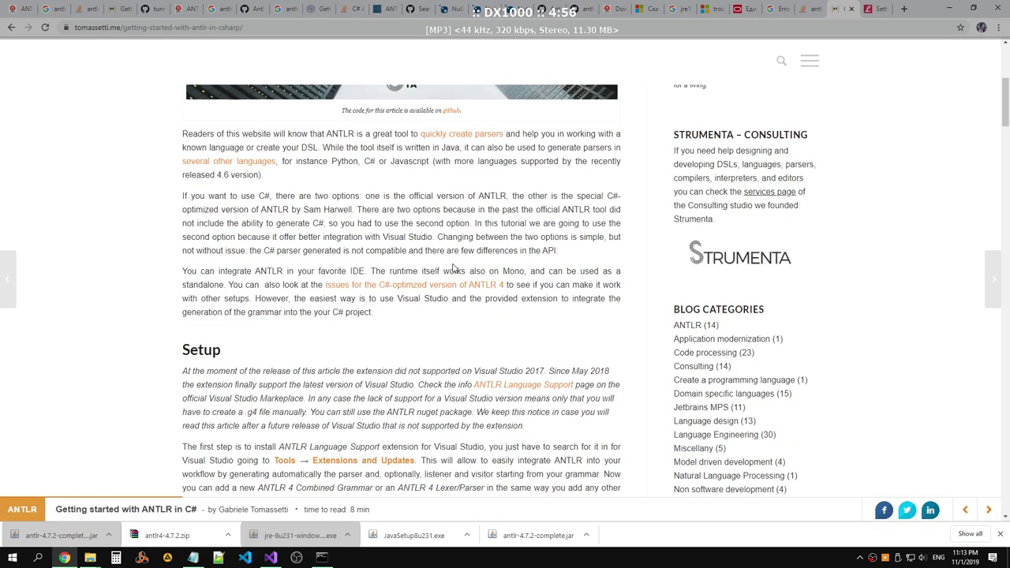
{"action": "scroll", "coordinate": [453, 269], "scroll_direction": "down", "scroll_amount": 15}
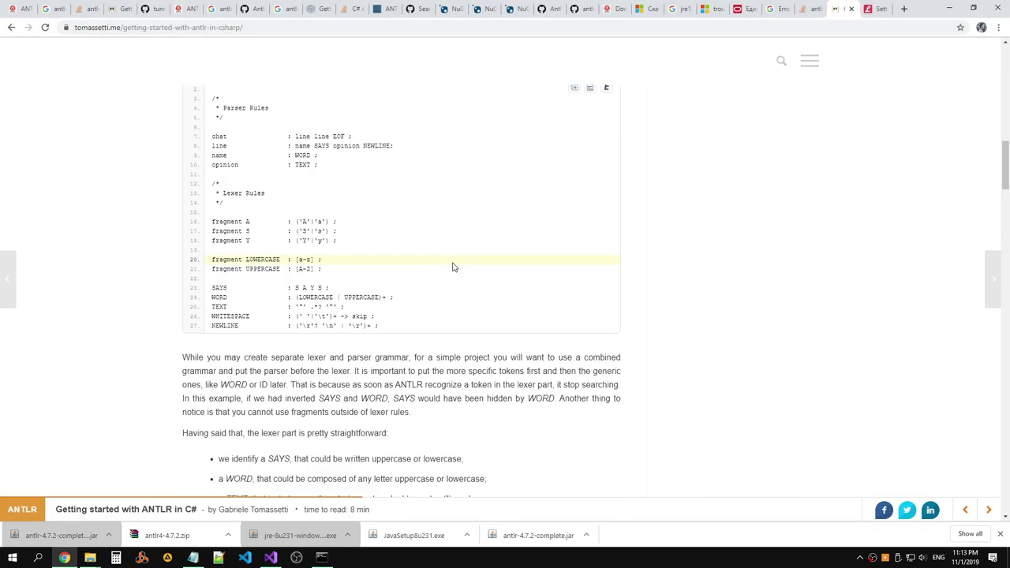
{"action": "scroll", "coordinate": [454, 269], "scroll_direction": "down", "scroll_amount": 10}
{"action": "scroll", "coordinate": [453, 264], "scroll_direction": "up", "scroll_amount": 7}
{"action": "scroll", "coordinate": [454, 260], "scroll_direction": "up", "scroll_amount": 15}
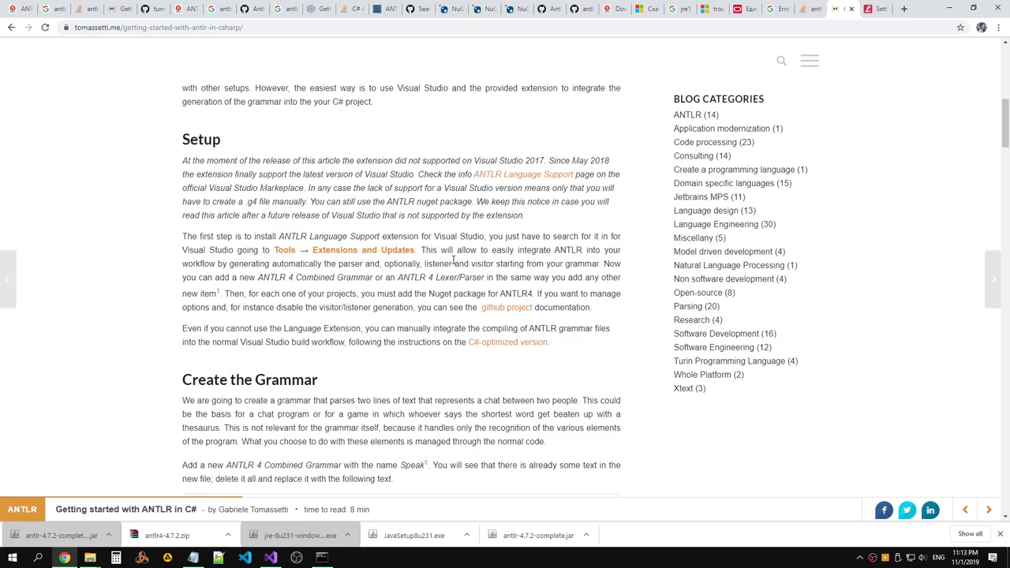
{"action": "key", "text": "ctrl+f"}
{"action": "type", "text": "tool"}
{"action": "scroll", "coordinate": [483, 245], "scroll_direction": "down", "scroll_amount": 3}
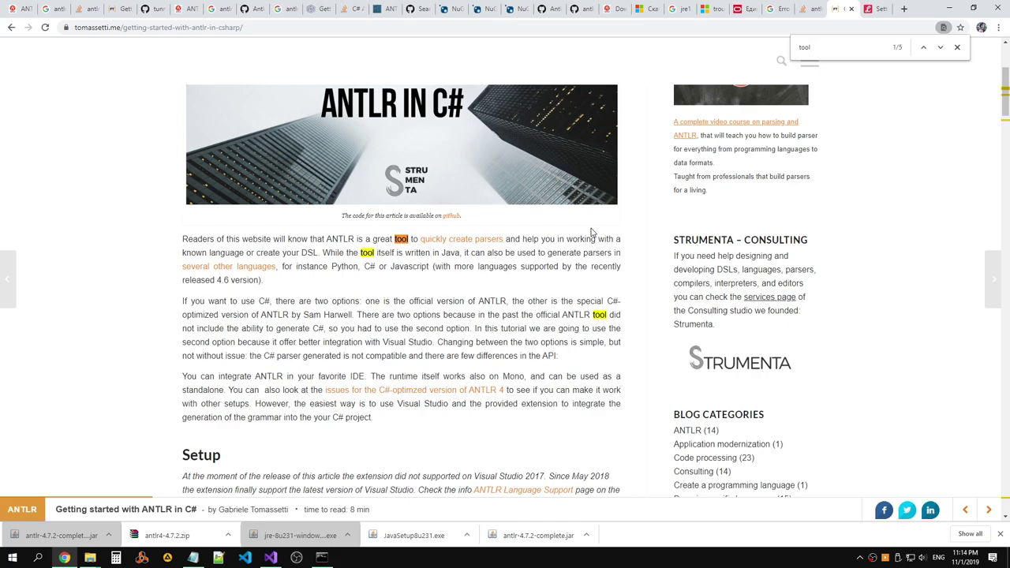
{"action": "scroll", "coordinate": [592, 232], "scroll_direction": "down", "scroll_amount": 5}
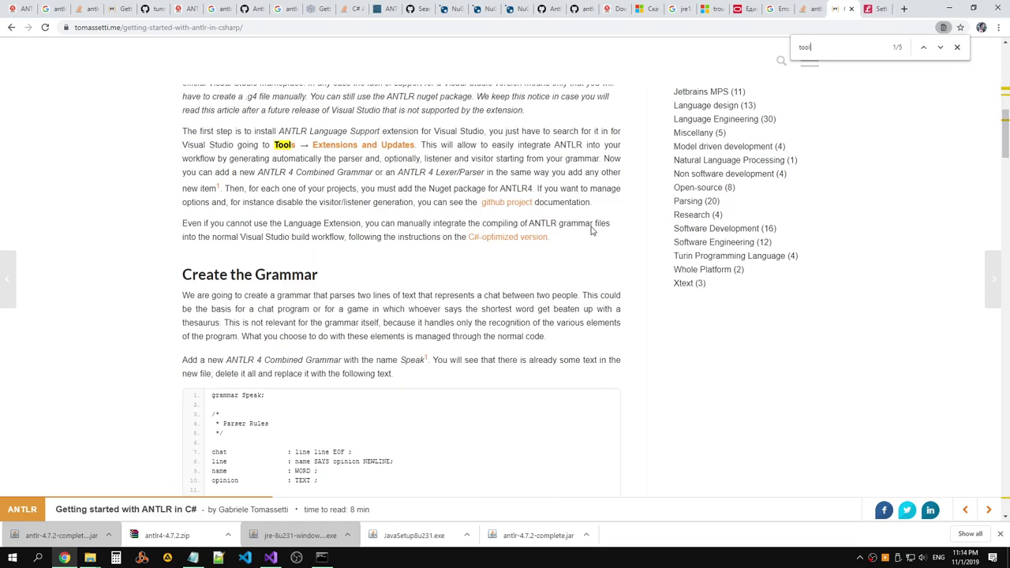
{"action": "scroll", "coordinate": [592, 231], "scroll_direction": "up", "scroll_amount": 1}
{"action": "scroll", "coordinate": [624, 180], "scroll_direction": "down", "scroll_amount": 18}
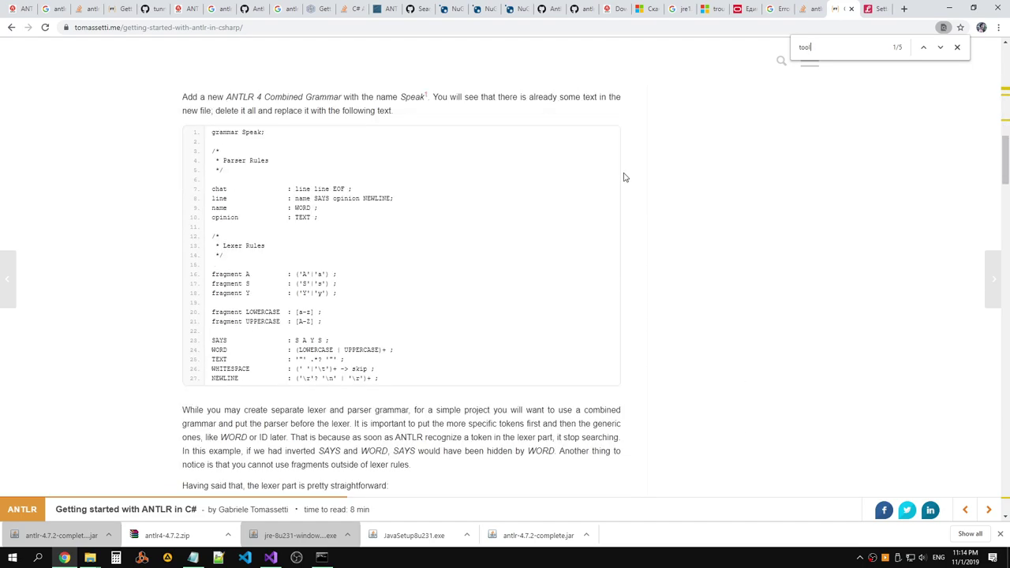
{"action": "left_click", "coordinate": [820, 8]}
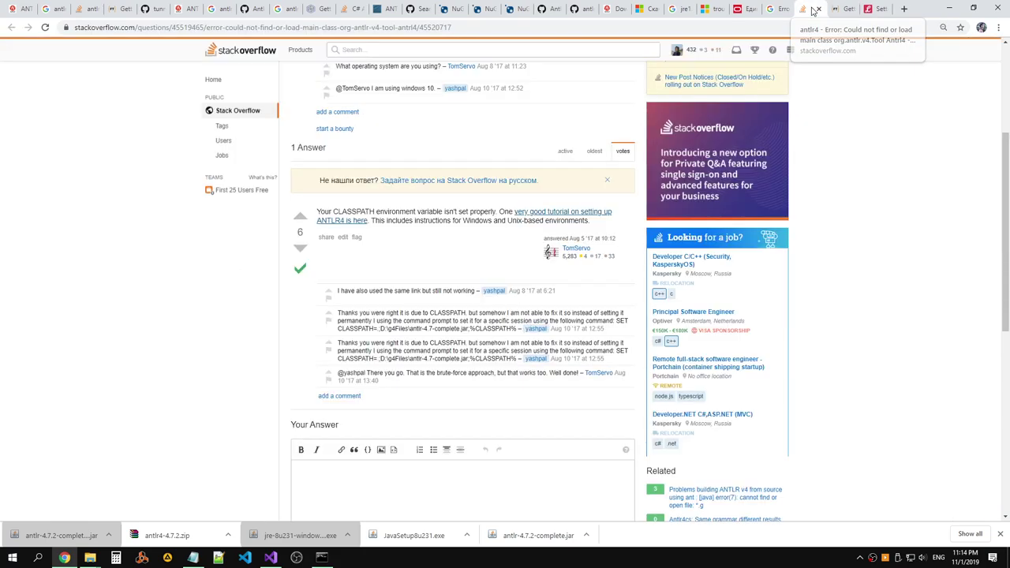
{"action": "left_click", "coordinate": [776, 9]}
{"action": "left_click", "coordinate": [742, 9]}
{"action": "left_click", "coordinate": [716, 10]}
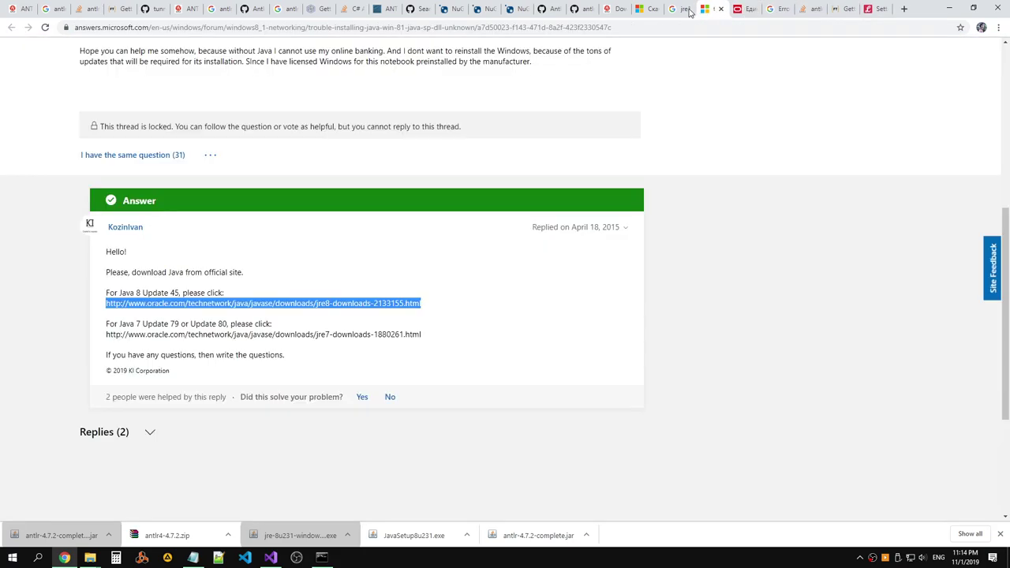
{"action": "left_click", "coordinate": [691, 9]}
{"action": "left_click", "coordinate": [660, 10]}
{"action": "left_click", "coordinate": [620, 10]}
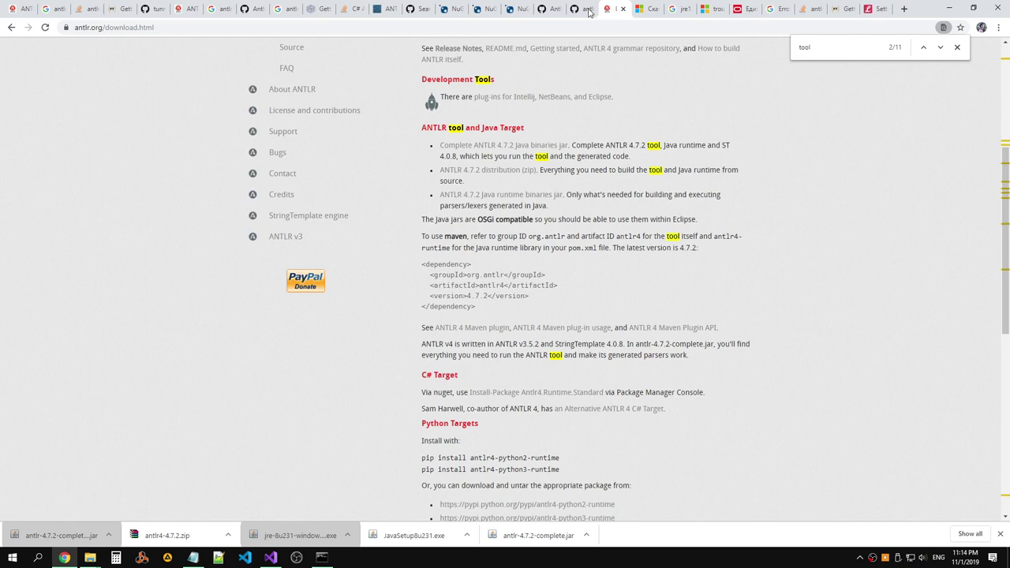
{"action": "left_click", "coordinate": [582, 9]}
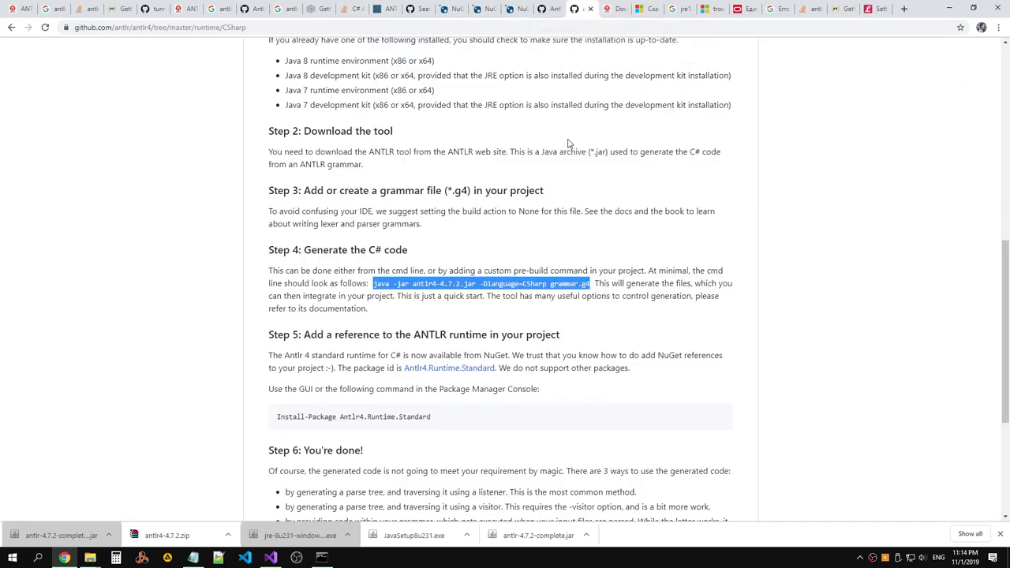
{"action": "left_click", "coordinate": [389, 224]}
{"action": "scroll", "coordinate": [408, 235], "scroll_direction": "up", "scroll_amount": 1}
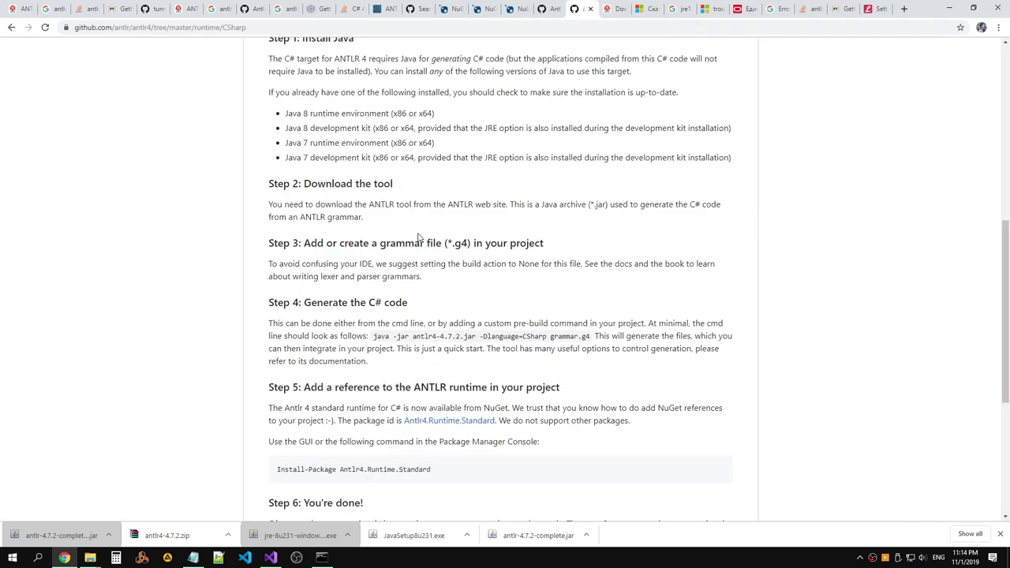
{"action": "scroll", "coordinate": [419, 237], "scroll_direction": "up", "scroll_amount": 2}
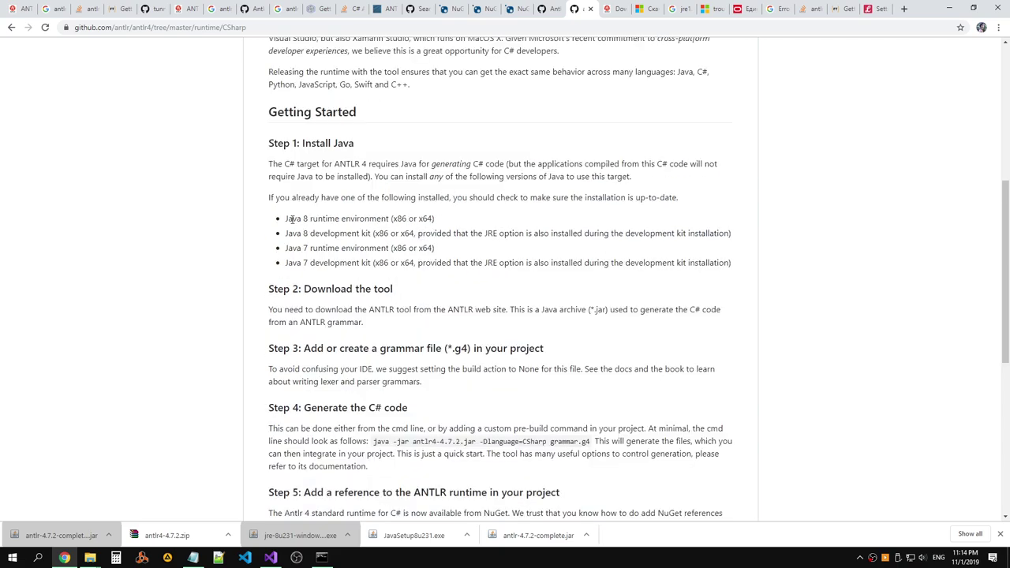
{"action": "left_click_drag", "start_coordinate": [271, 164], "coordinate": [645, 176]}
{"action": "left_click", "coordinate": [645, 176]}
{"action": "left_click_drag", "start_coordinate": [506, 164], "coordinate": [548, 177]}
{"action": "left_click_drag", "start_coordinate": [374, 176], "coordinate": [641, 182]}
{"action": "left_click_drag", "start_coordinate": [269, 197], "coordinate": [685, 200]}
{"action": "left_click_drag", "start_coordinate": [493, 218], "coordinate": [735, 236]}
{"action": "left_click_drag", "start_coordinate": [434, 249], "coordinate": [286, 251]}
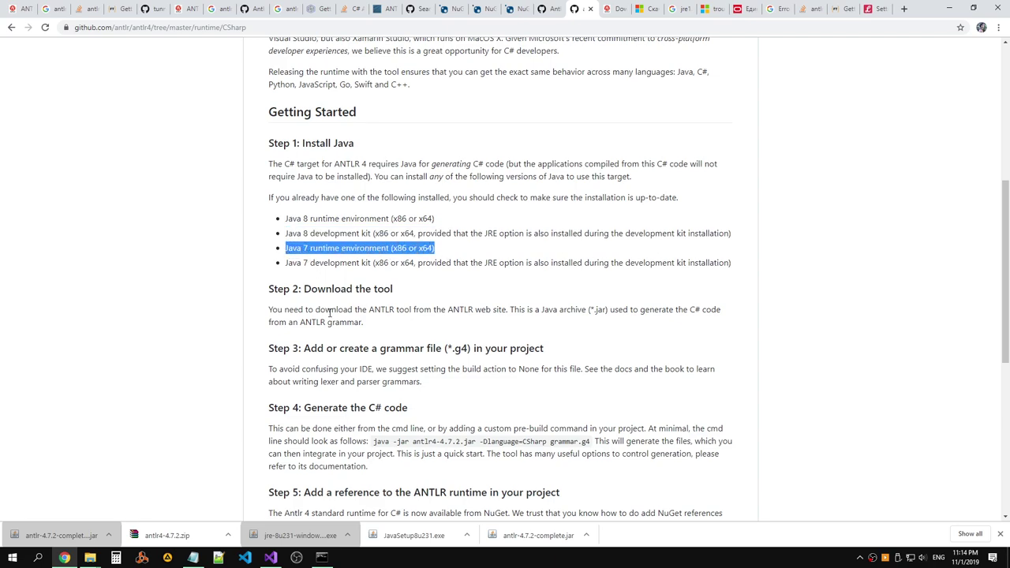
{"action": "scroll", "coordinate": [392, 337], "scroll_direction": "down", "scroll_amount": 1}
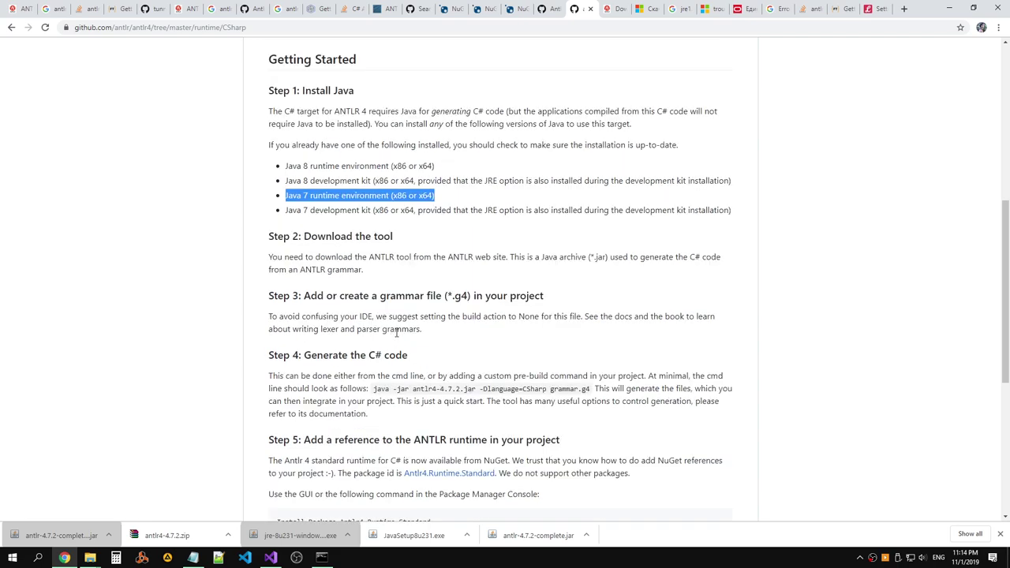
{"action": "left_click_drag", "start_coordinate": [411, 388], "coordinate": [395, 388]}
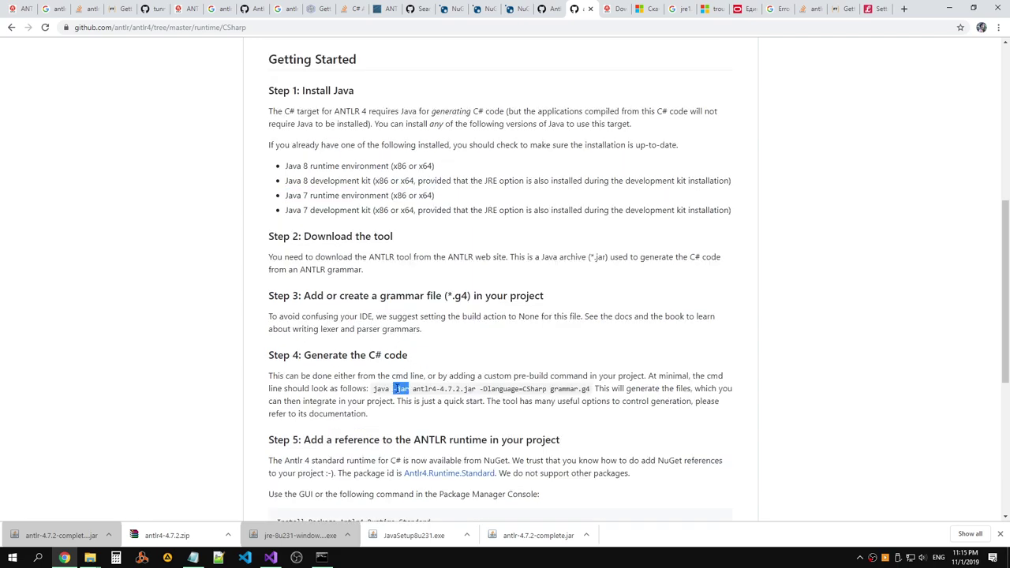
Rerun the command as java -jar antlr-4.7.2-complete.jar, printing the ANTLR 4.7.2 option list.
{"action": "key", "text": "alt+Tab"}
{"action": "key", "text": "Up"}
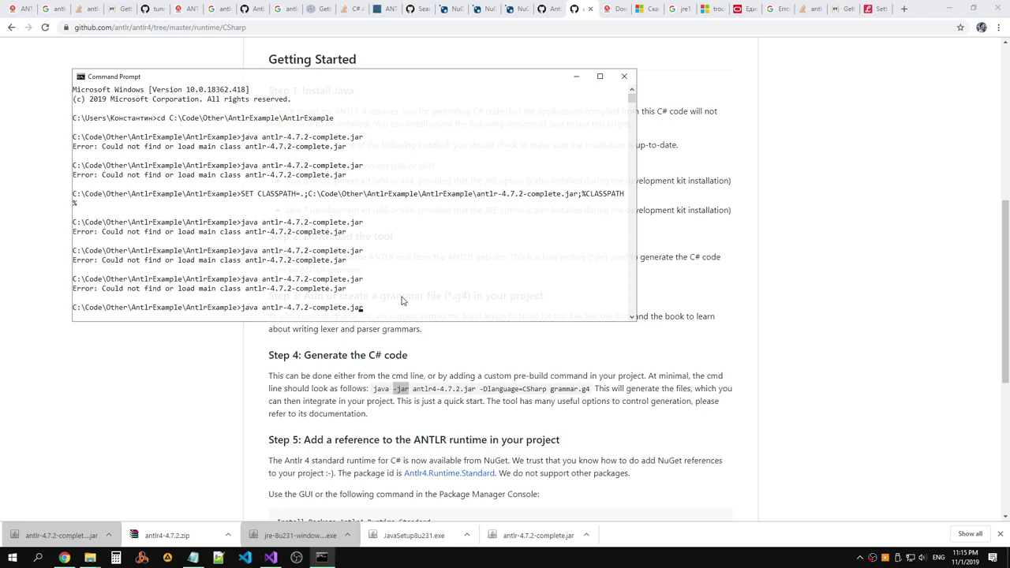
{"action": "type", "text": "-jar"}
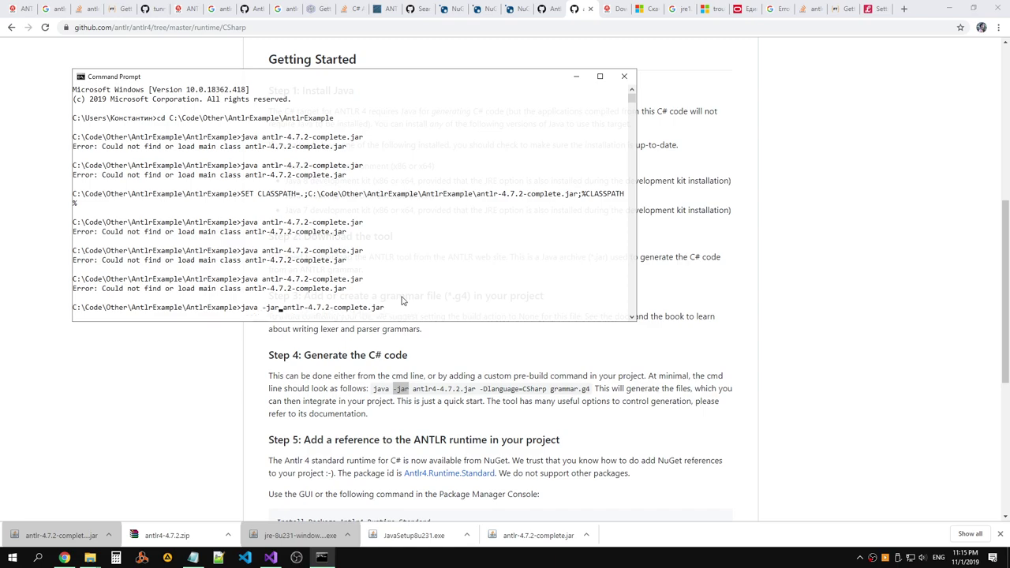
{"action": "key", "text": "Return"}
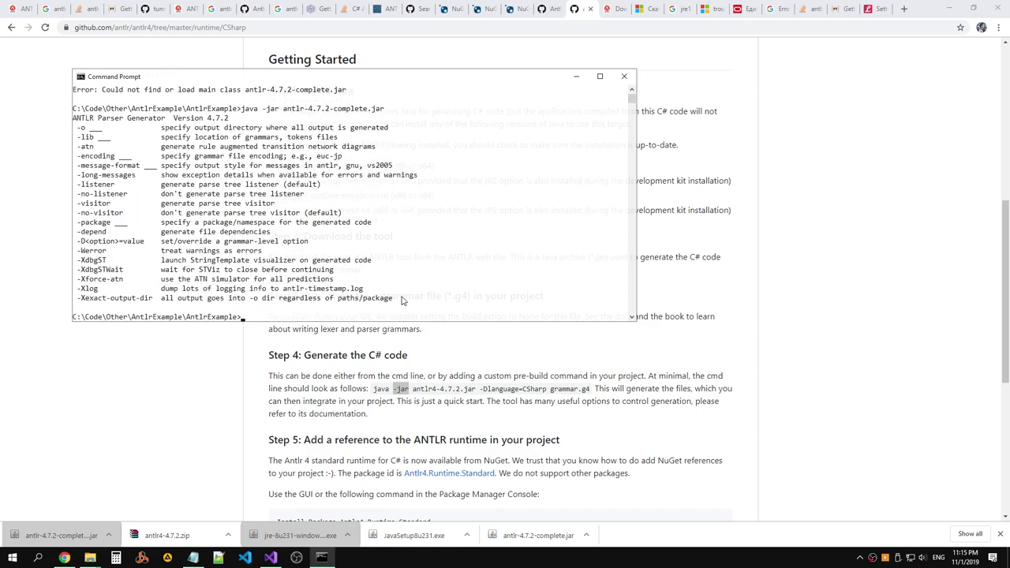
Return to Chrome, glancing at the Antlr Project tab before the CSharp runtime page.
{"action": "key", "text": "alt+Tab"}
{"action": "key", "text": "alt+Tab"}
{"action": "key", "text": "alt+Tab"}
{"action": "key", "text": "alt+Tab"}
{"action": "key", "text": "alt+Tab"}
{"action": "key", "text": "alt+Tab"}
{"action": "key", "text": "Tab"}
{"action": "key", "text": "alt+Tab"}
{"action": "left_click", "coordinate": [542, 9]}
{"action": "left_click", "coordinate": [576, 9]}
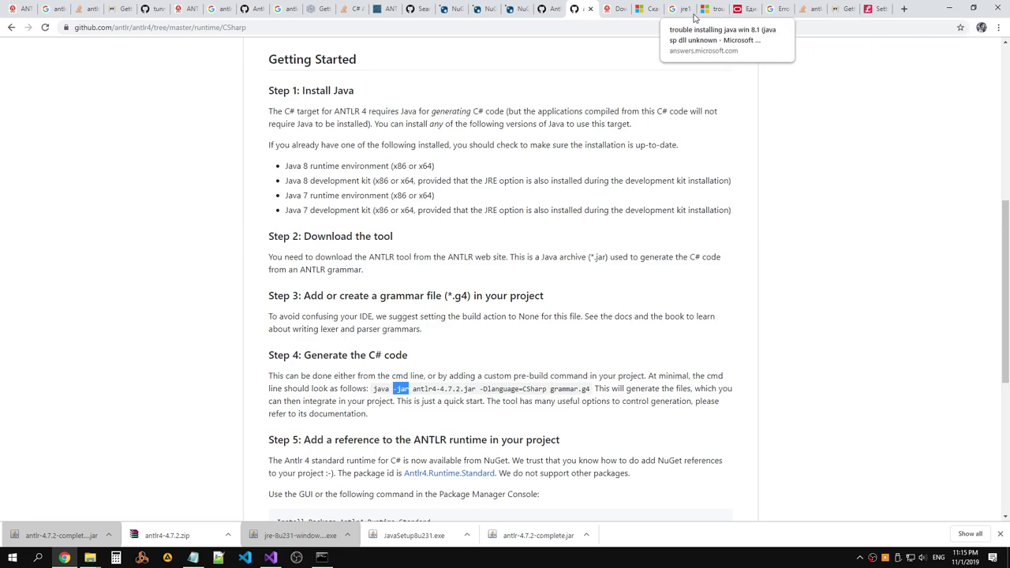
{"action": "left_click", "coordinate": [542, 8]}
{"action": "left_click", "coordinate": [383, 9]}
{"action": "left_click", "coordinate": [350, 8]}
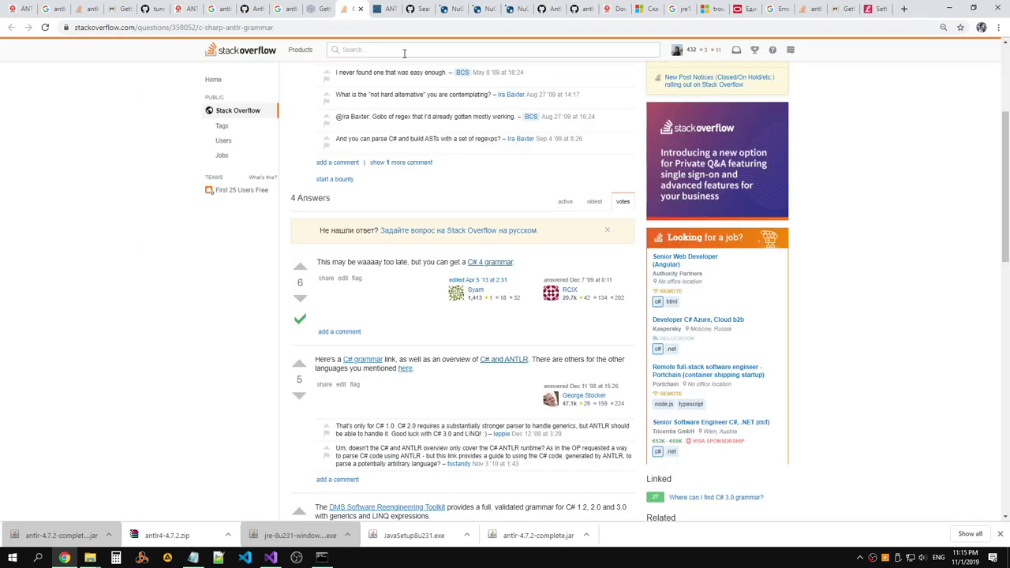
{"action": "left_click", "coordinate": [761, 10]}
{"action": "left_click", "coordinate": [829, 11]}
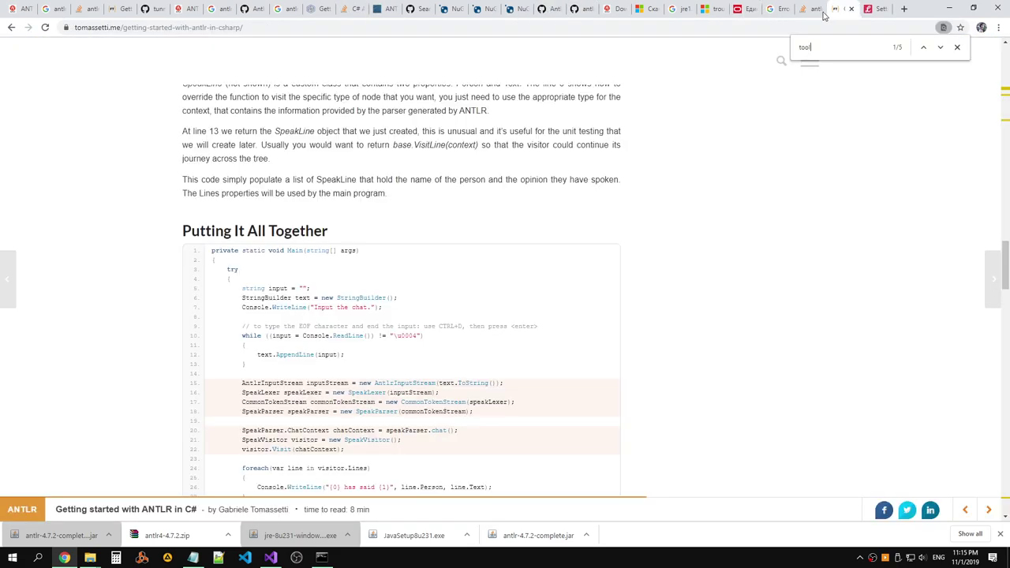
{"action": "left_click", "coordinate": [808, 9]}
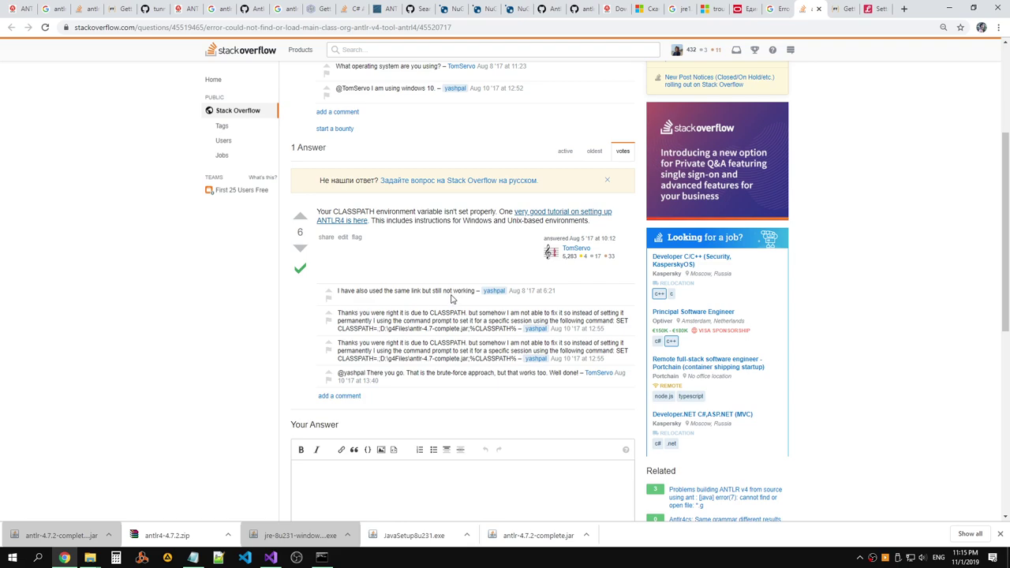
{"action": "scroll", "coordinate": [451, 298], "scroll_direction": "up", "scroll_amount": 3}
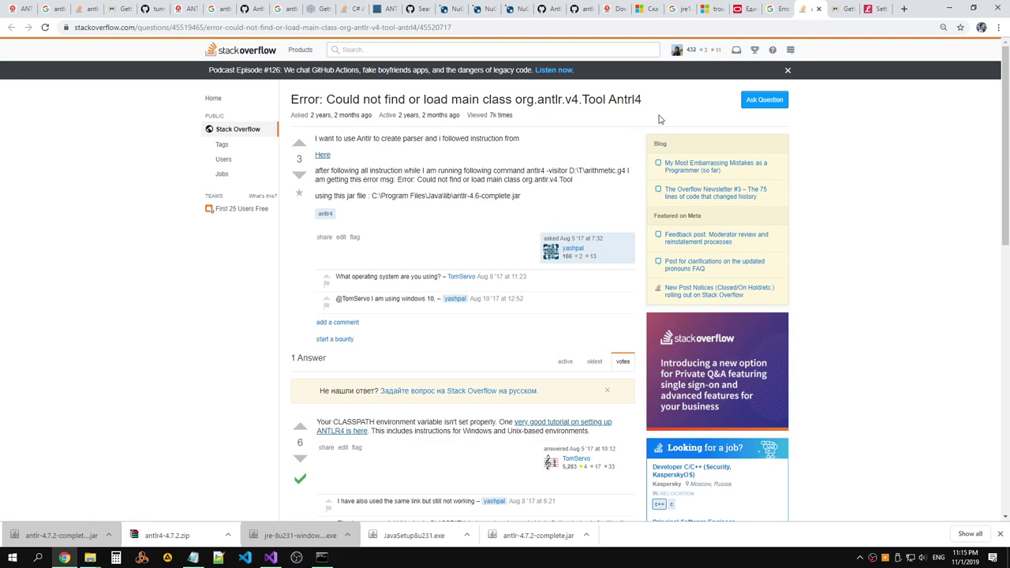
{"action": "key", "text": "alt+Tab"}
{"action": "scroll", "coordinate": [443, 168], "scroll_direction": "up", "scroll_amount": 6}
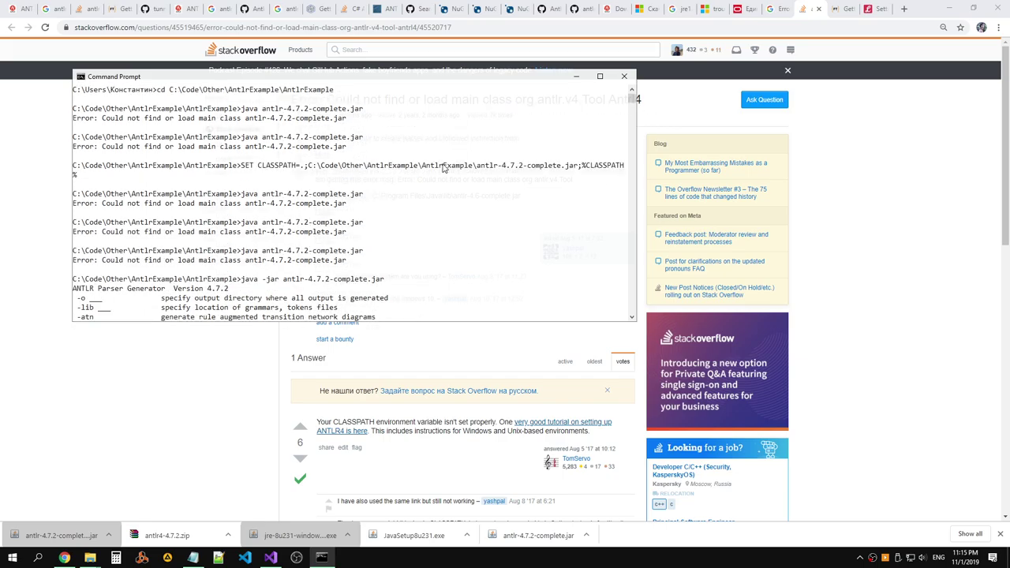
{"action": "key", "text": "alt+Tab"}
{"action": "scroll", "coordinate": [444, 168], "scroll_direction": "down", "scroll_amount": 4}
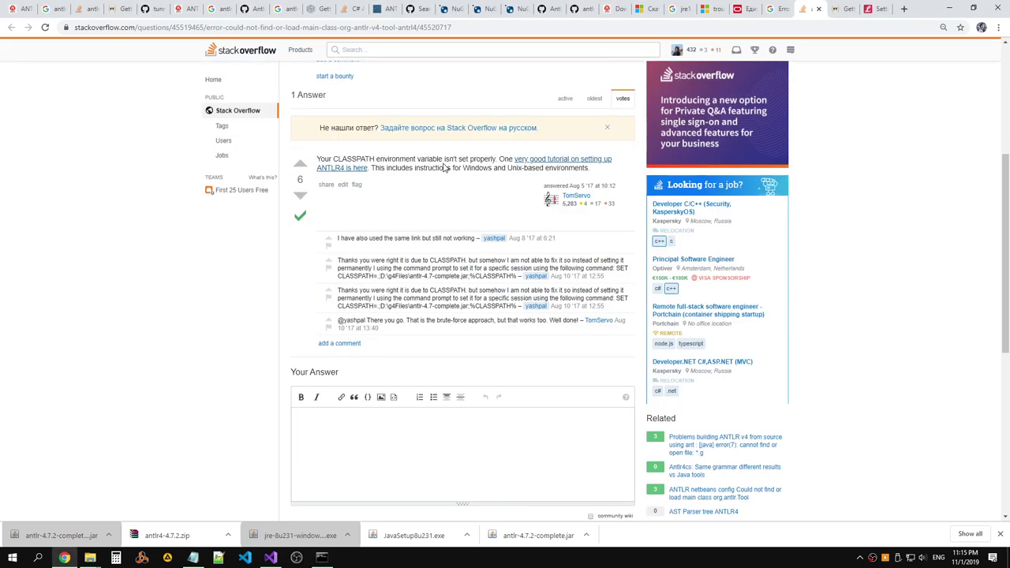
{"action": "scroll", "coordinate": [444, 164], "scroll_direction": "up", "scroll_amount": 5}
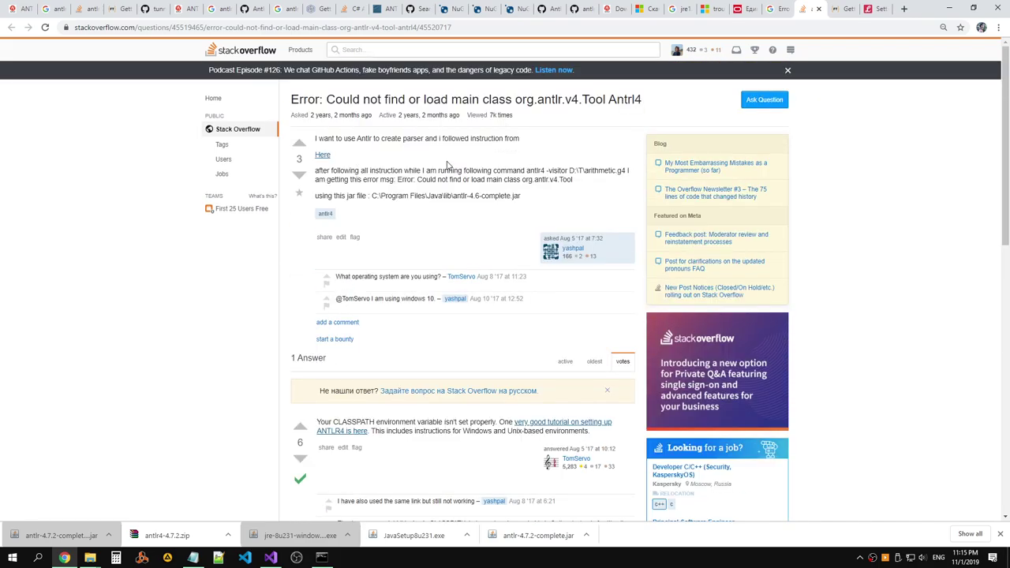
{"action": "left_click", "coordinate": [781, 9]}
{"action": "key", "text": "alt+Tab"}
{"action": "key", "text": "alt+Tab"}
{"action": "key", "text": "alt+Tab"}
{"action": "left_click", "coordinate": [842, 8]}
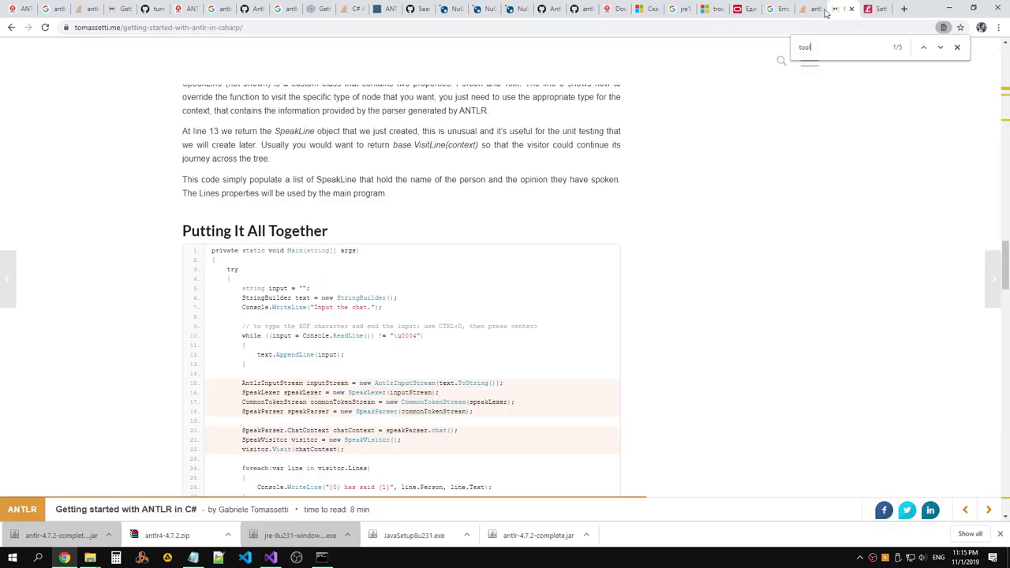
{"action": "left_click", "coordinate": [575, 9]}
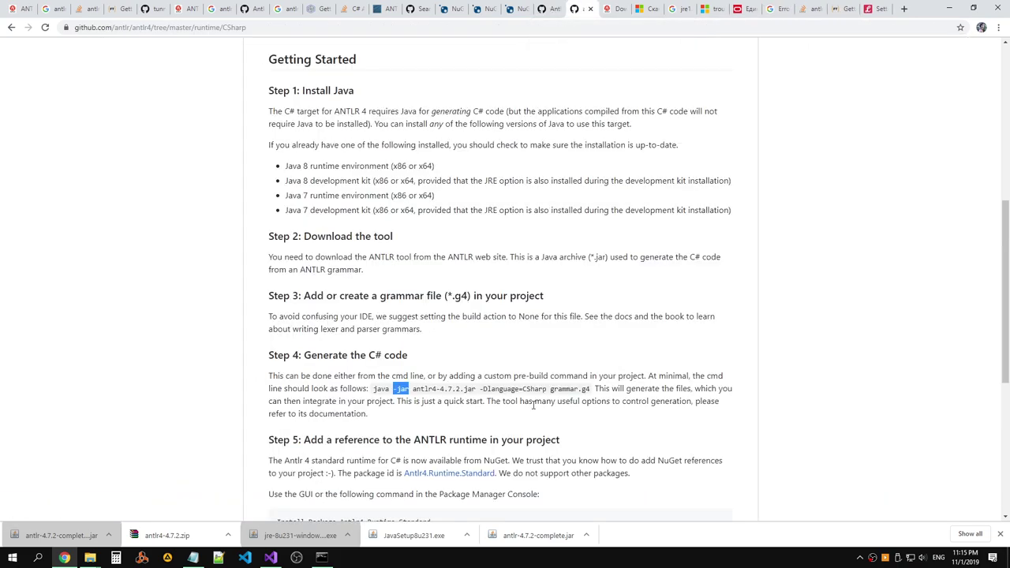
Copy the Step 4 generation command from the page and rerun the earlier java -jar command.
{"action": "left_click_drag", "start_coordinate": [587, 388], "coordinate": [509, 389]}
{"action": "left_click_drag", "start_coordinate": [372, 388], "coordinate": [449, 388]}
{"action": "left_click_drag", "start_coordinate": [588, 388], "coordinate": [372, 389]}
{"action": "key", "text": "ctrl+c"}
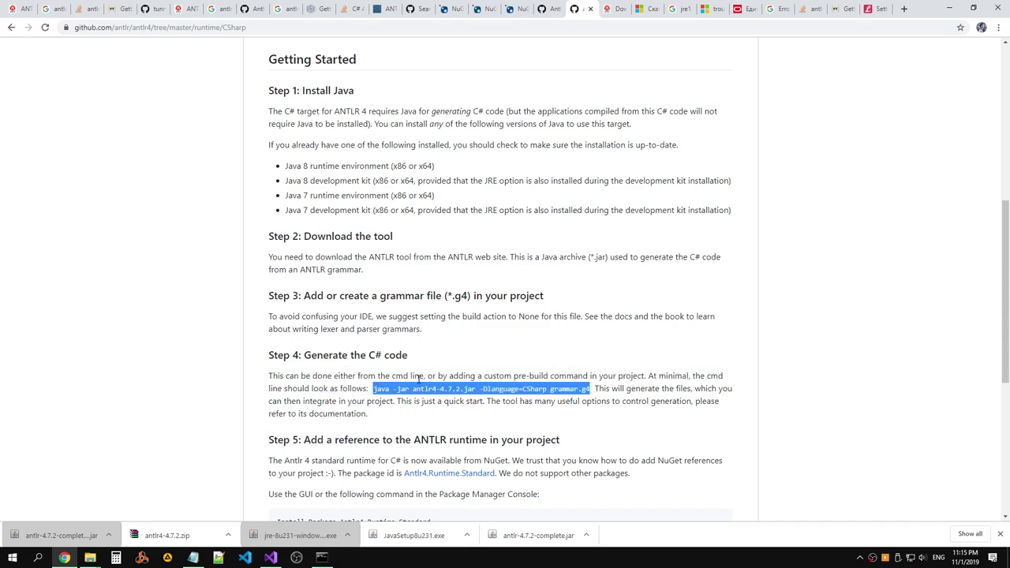
{"action": "key", "text": "alt+Tab"}
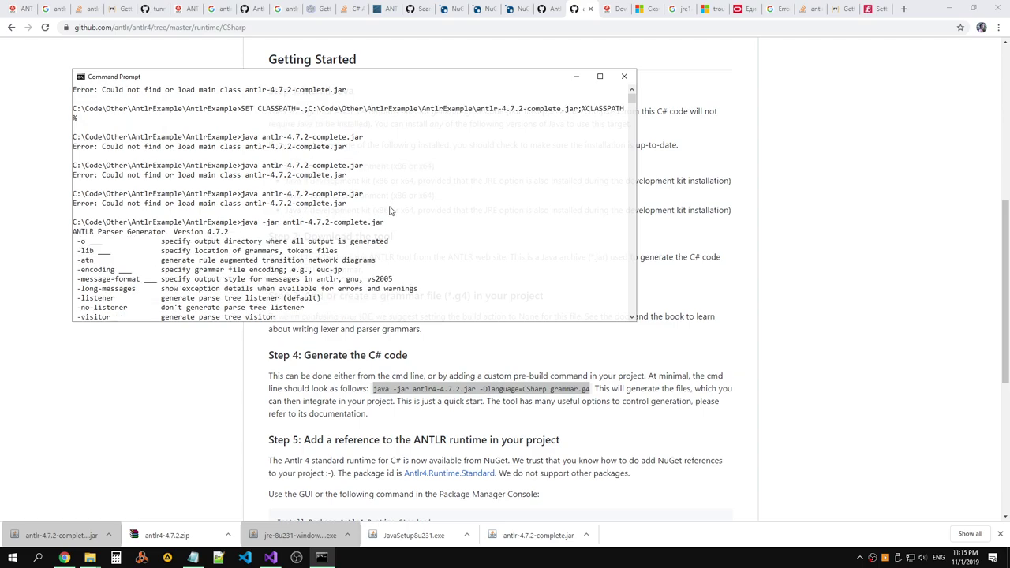
{"action": "key", "text": "Up"}
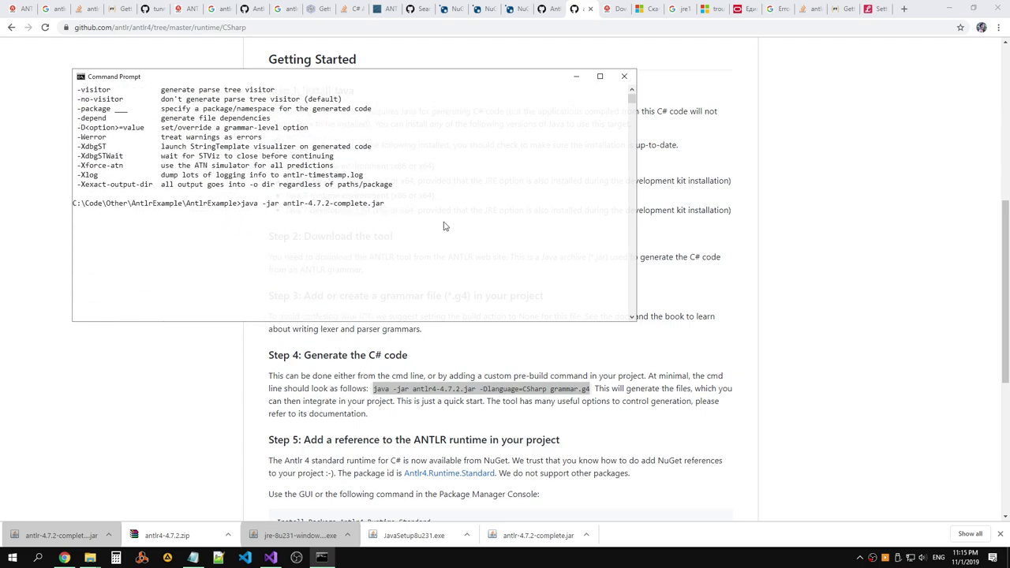
{"action": "key", "text": "Return"}
Run the pasted ANTLR generation command, then retry it with antlr-4.7.2-complete.jar as the jar name.
{"action": "key", "text": "Up"}
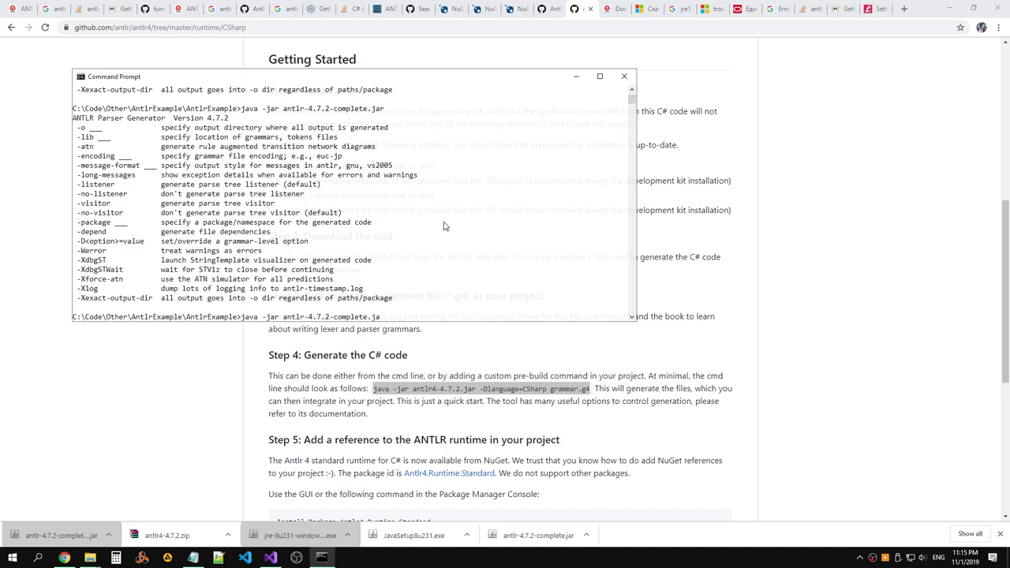
{"action": "key", "text": "Escape"}
{"action": "key", "text": "ctrl+v"}
{"action": "key", "text": "Return"}
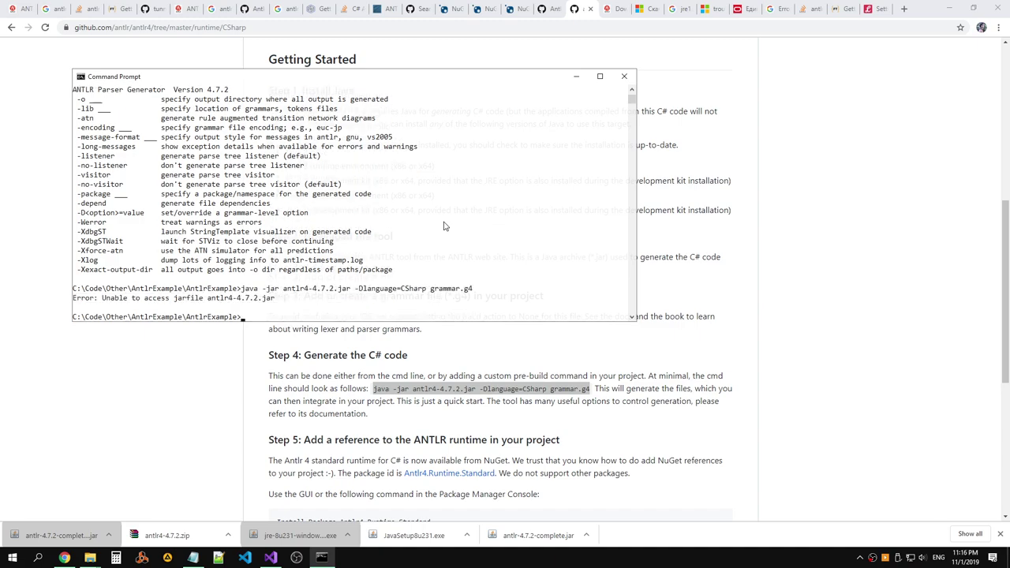
{"action": "key", "text": "Up"}
{"action": "key", "text": "Up"}
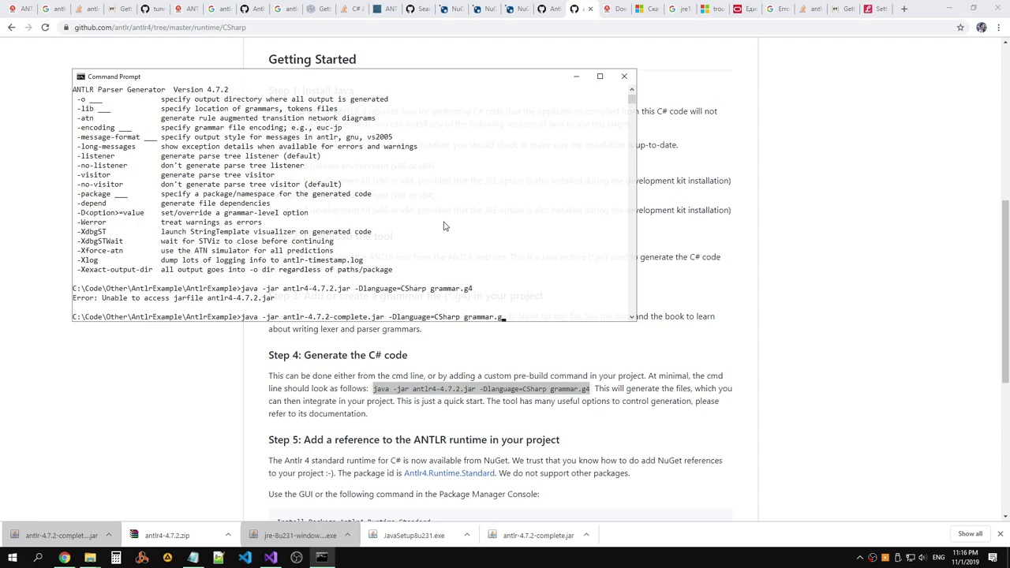
{"action": "type", "text": "4"}
{"action": "key", "text": "Return"}
Go to github.com in a new browser tab.
{"action": "key", "text": "alt+Tab"}
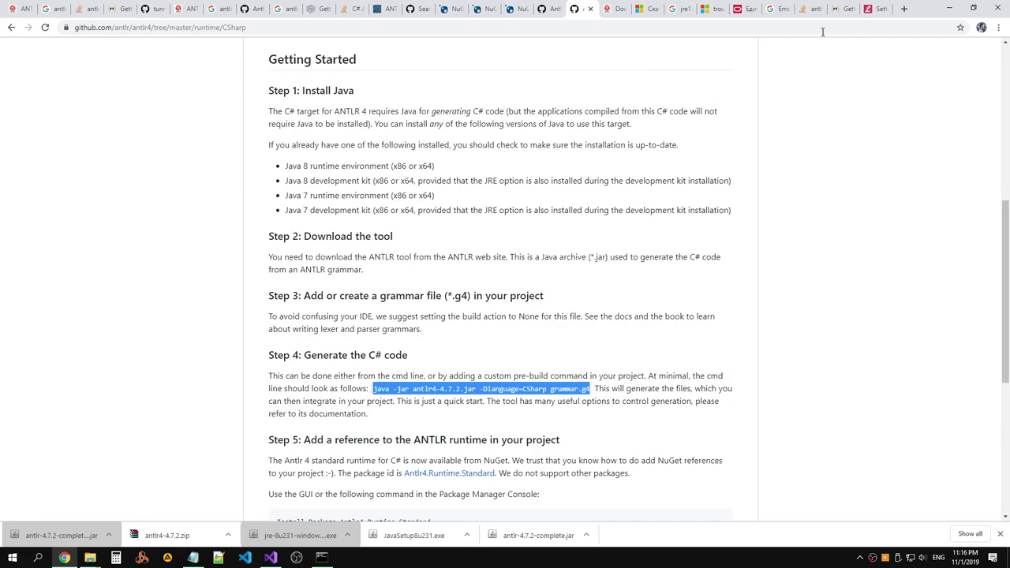
{"action": "left_click", "coordinate": [904, 9]}
{"action": "type", "text": "git"}
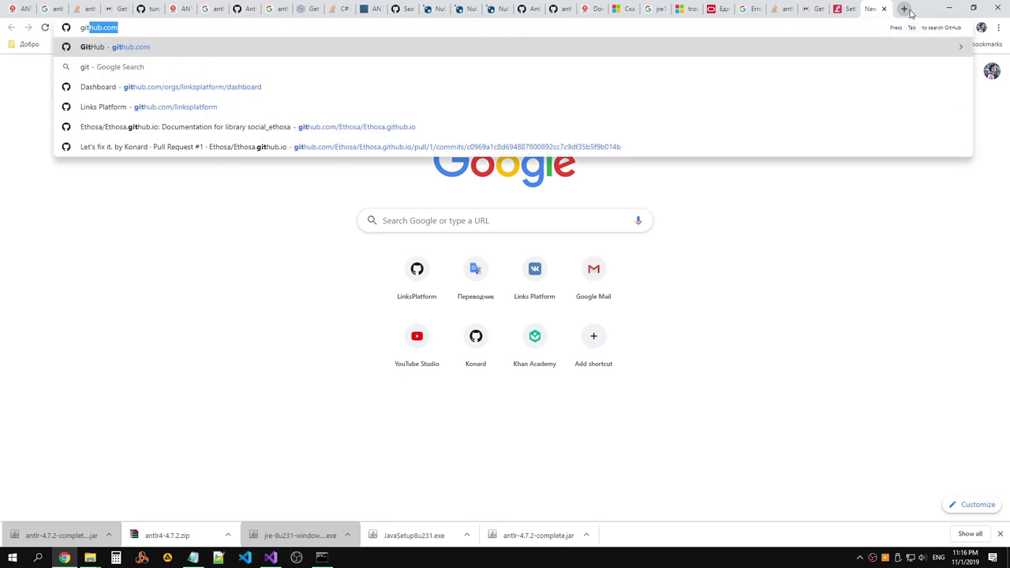
{"action": "key", "text": "BackSpace"}
{"action": "key", "text": "BackSpace"}
{"action": "key", "text": "BackSpace"}
{"action": "type", "text": "it"}
{"action": "key", "text": "Right"}
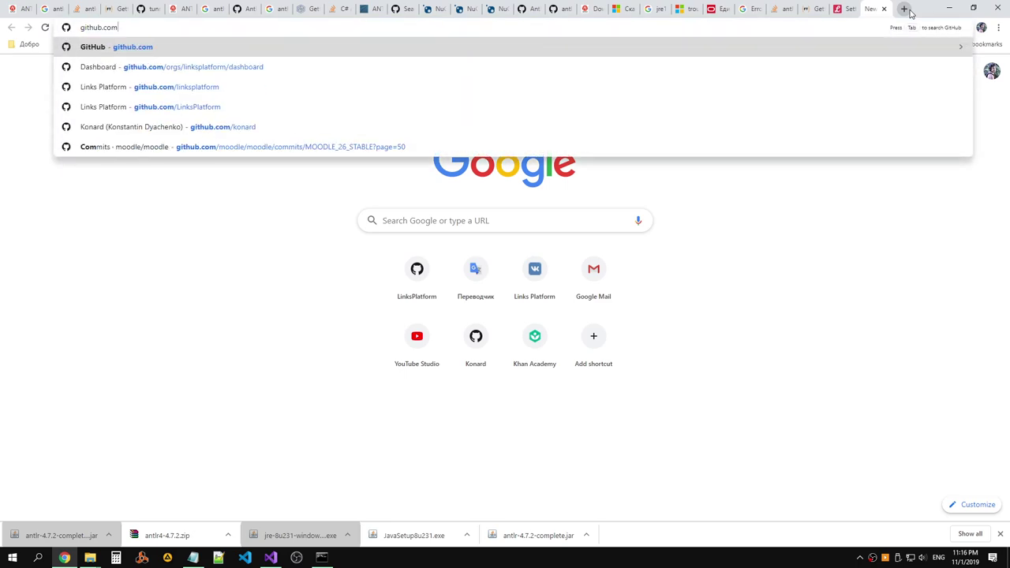
{"action": "key", "text": "Return"}
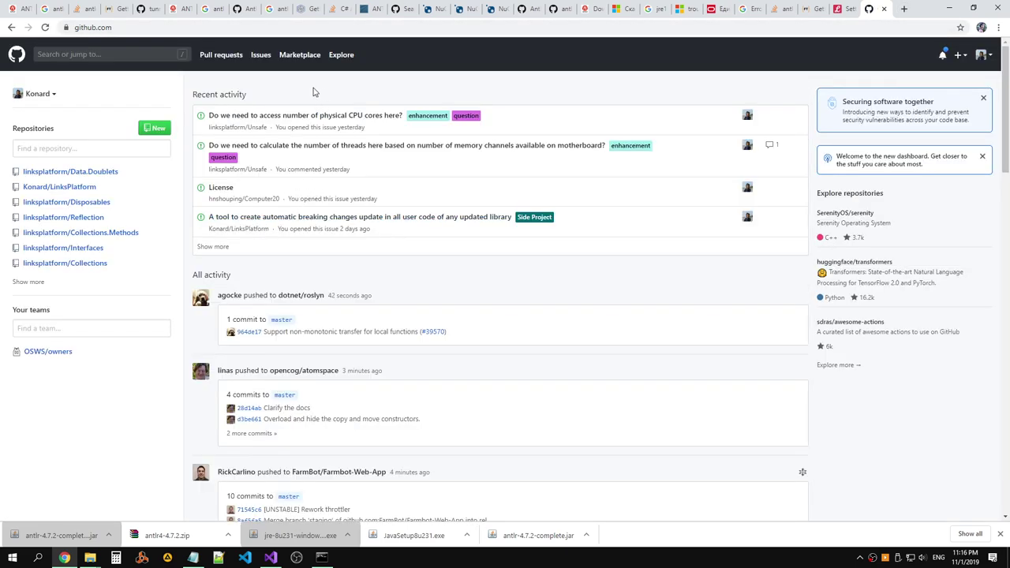
Search GitHub for 'gramm' and open the antlr/grammars-v4 repository.
{"action": "left_click", "coordinate": [951, 56]}
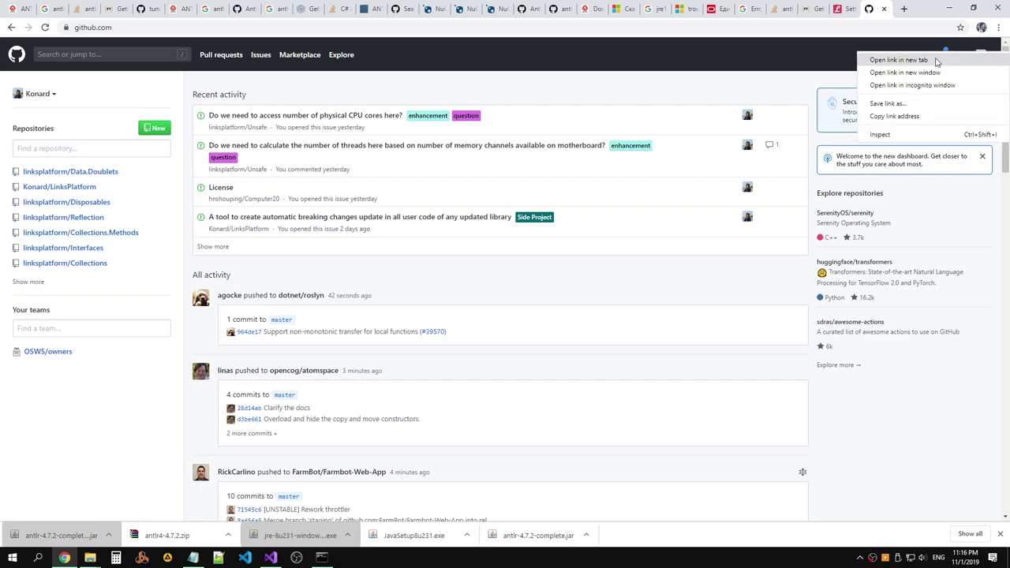
{"action": "left_click", "coordinate": [521, 90]}
{"action": "left_click", "coordinate": [87, 59]}
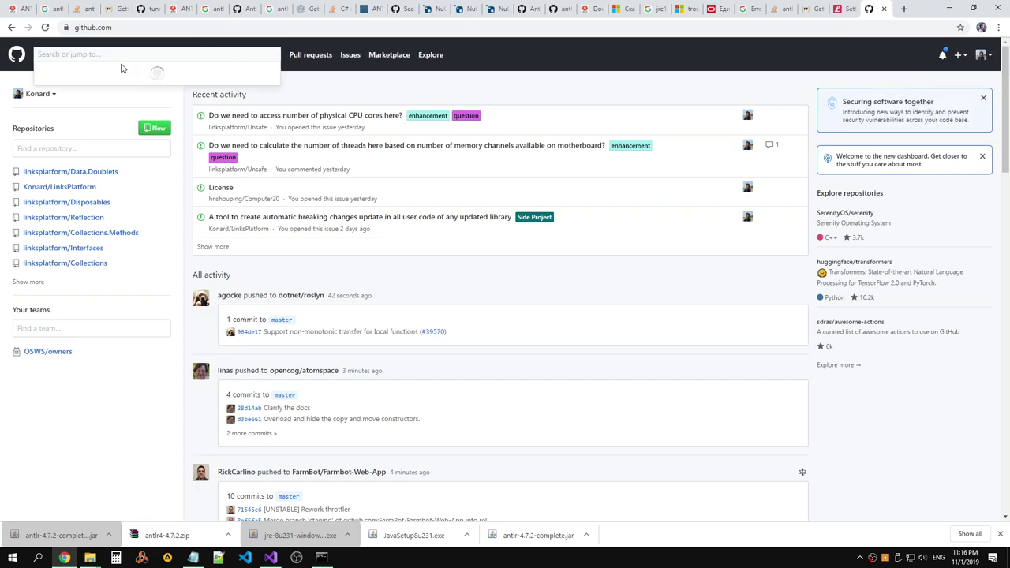
{"action": "type", "text": "gramm"}
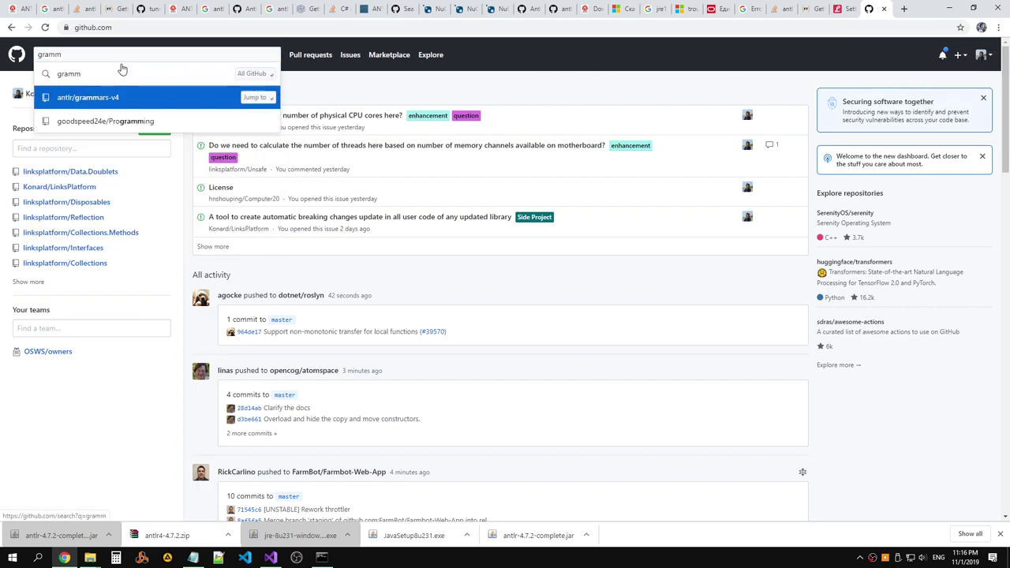
{"action": "left_click", "coordinate": [205, 97]}
{"action": "scroll", "coordinate": [325, 206], "scroll_direction": "down", "scroll_amount": 3}
{"action": "scroll", "coordinate": [323, 201], "scroll_direction": "down", "scroll_amount": 1}
Find 'csharp' on the repository page and open the csharp grammar folder.
{"action": "key", "text": "ctrl+f"}
{"action": "type", "text": "ch"}
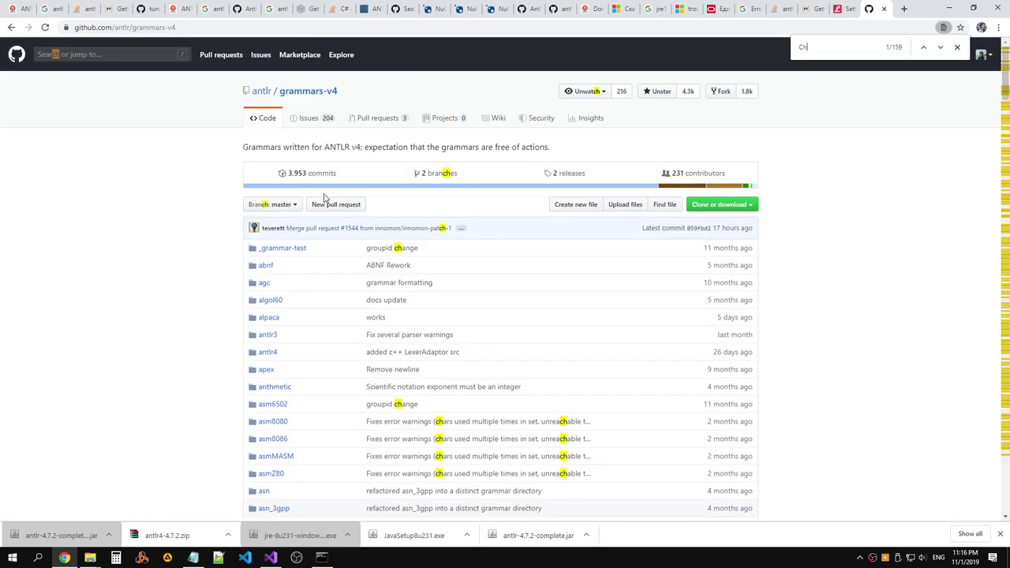
{"action": "key", "text": "BackSpace"}
{"action": "type", "text": "shap"}
{"action": "key", "text": "BackSpace"}
{"action": "left_click", "coordinate": [279, 281]}
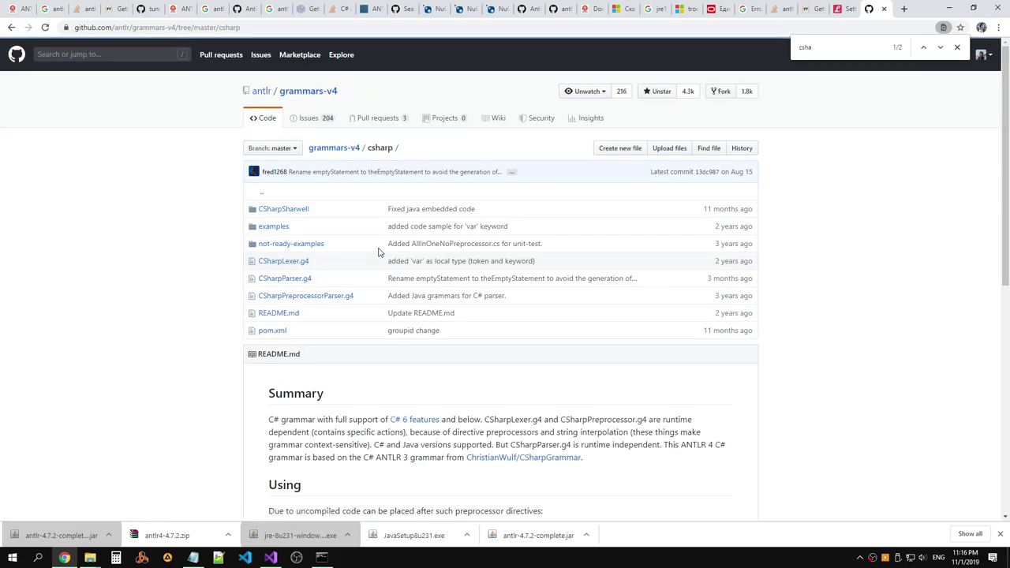
Read the csharp README summary, glancing at the C# 6 features page before returning.
{"action": "scroll", "coordinate": [376, 254], "scroll_direction": "down", "scroll_amount": 1}
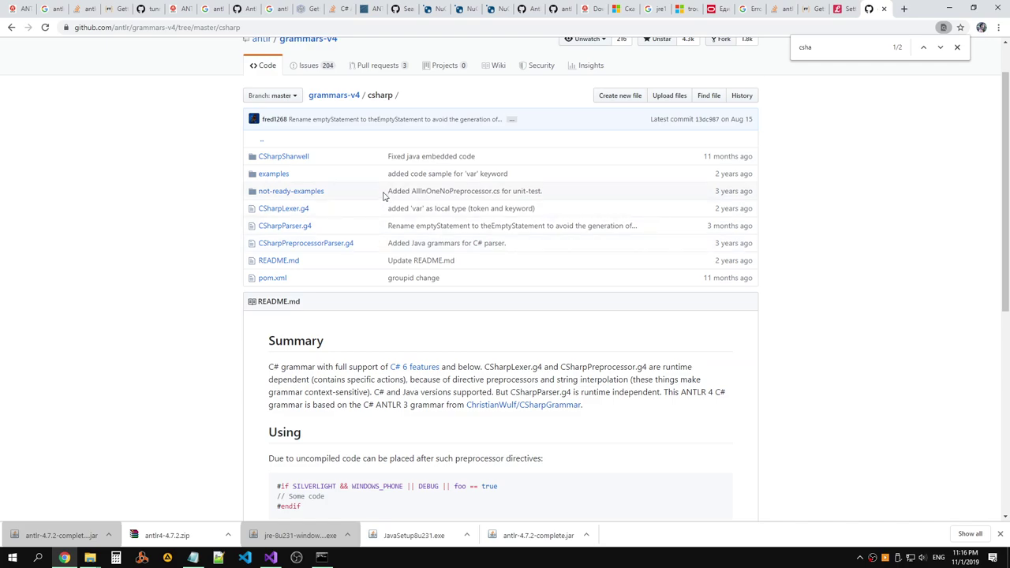
{"action": "scroll", "coordinate": [473, 194], "scroll_direction": "down", "scroll_amount": 2}
{"action": "left_click_drag", "start_coordinate": [440, 263], "coordinate": [568, 263]}
{"action": "left_click", "coordinate": [581, 274]}
{"action": "left_click_drag", "start_coordinate": [630, 304], "coordinate": [258, 263]}
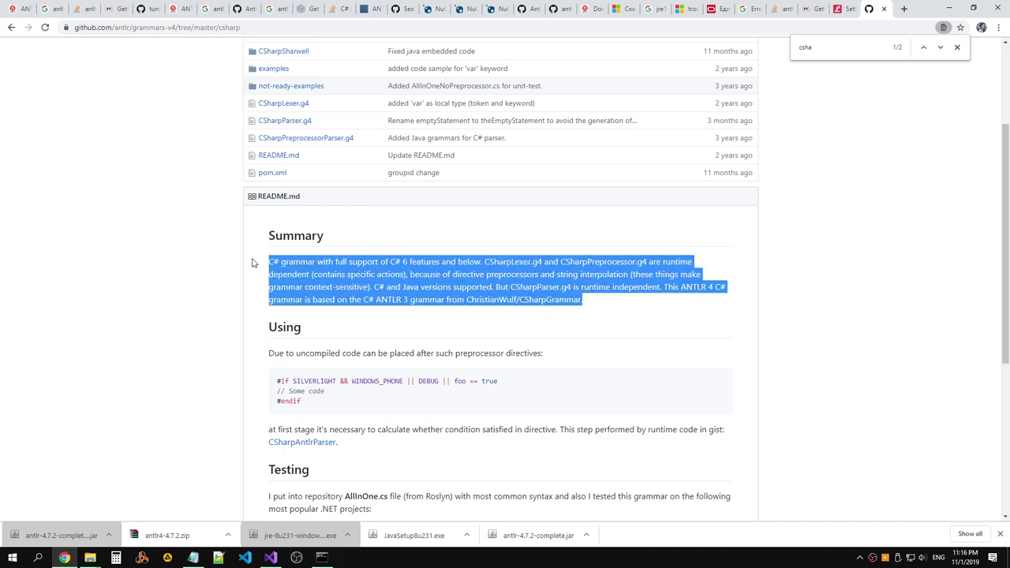
{"action": "scroll", "coordinate": [392, 271], "scroll_direction": "down", "scroll_amount": 1}
{"action": "left_click", "coordinate": [392, 267]}
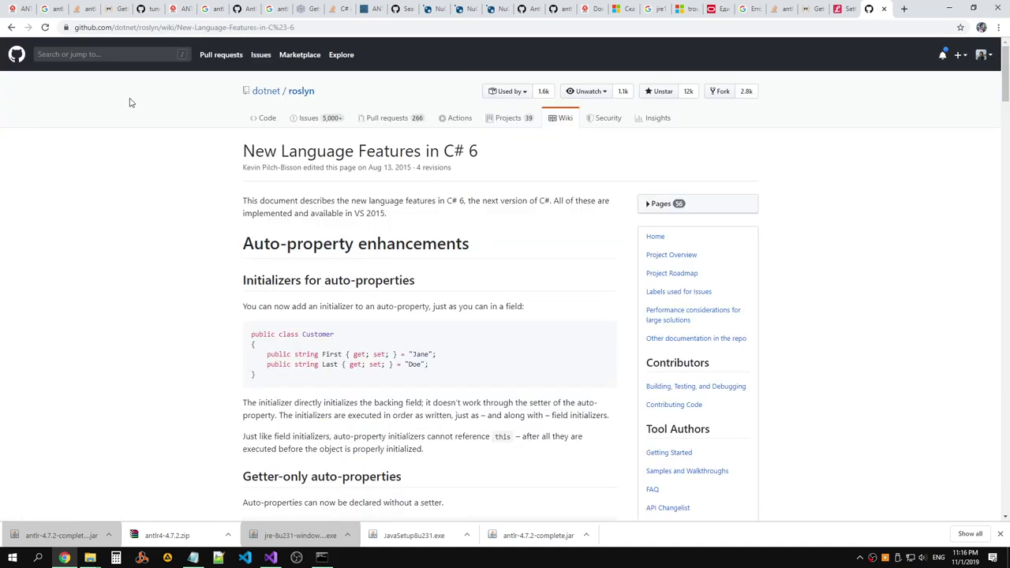
{"action": "left_click", "coordinate": [11, 29]}
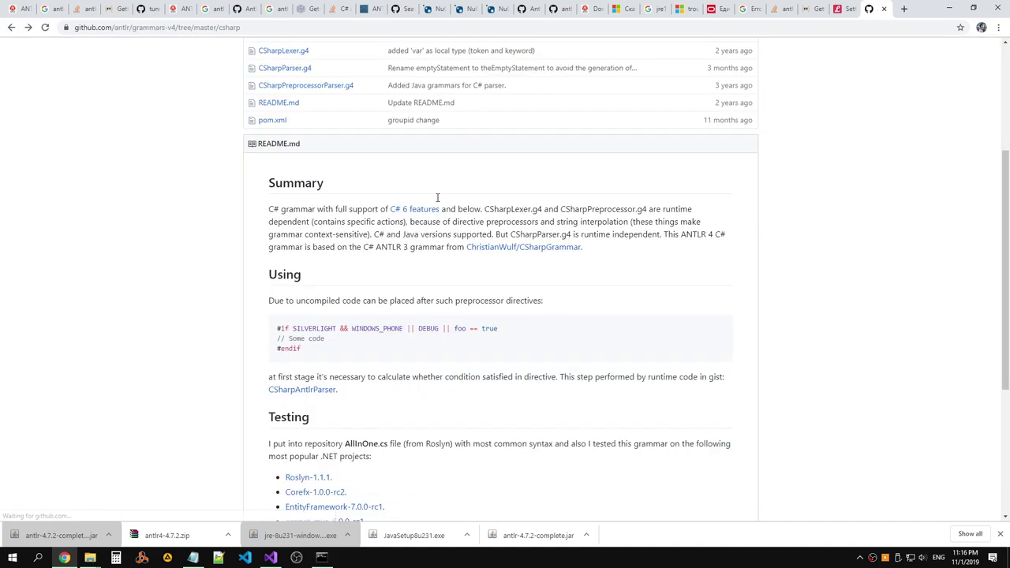
{"action": "scroll", "coordinate": [468, 211], "scroll_direction": "down", "scroll_amount": 3}
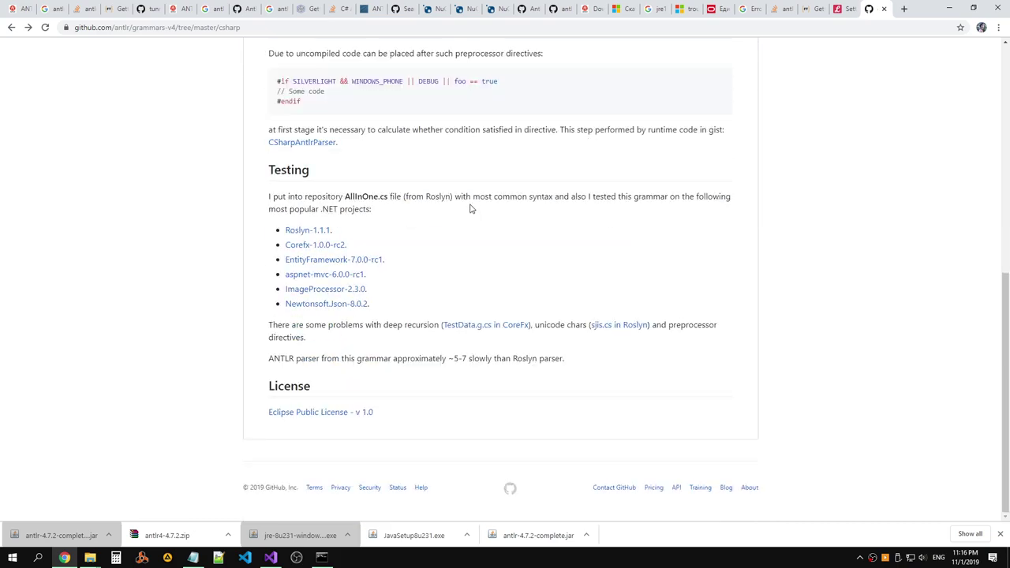
{"action": "scroll", "coordinate": [471, 207], "scroll_direction": "up", "scroll_amount": 5}
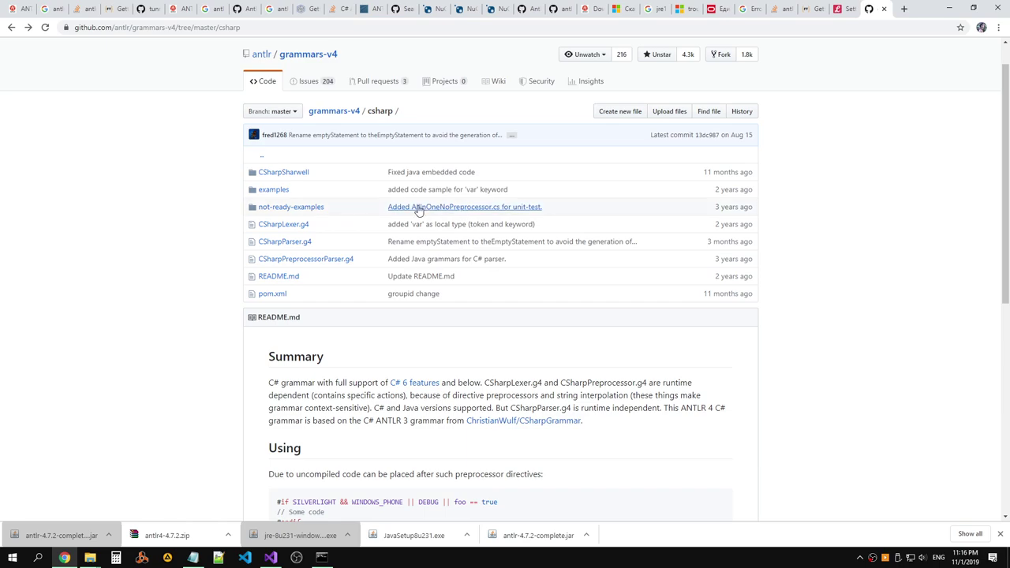
{"action": "scroll", "coordinate": [363, 253], "scroll_direction": "down", "scroll_amount": 5}
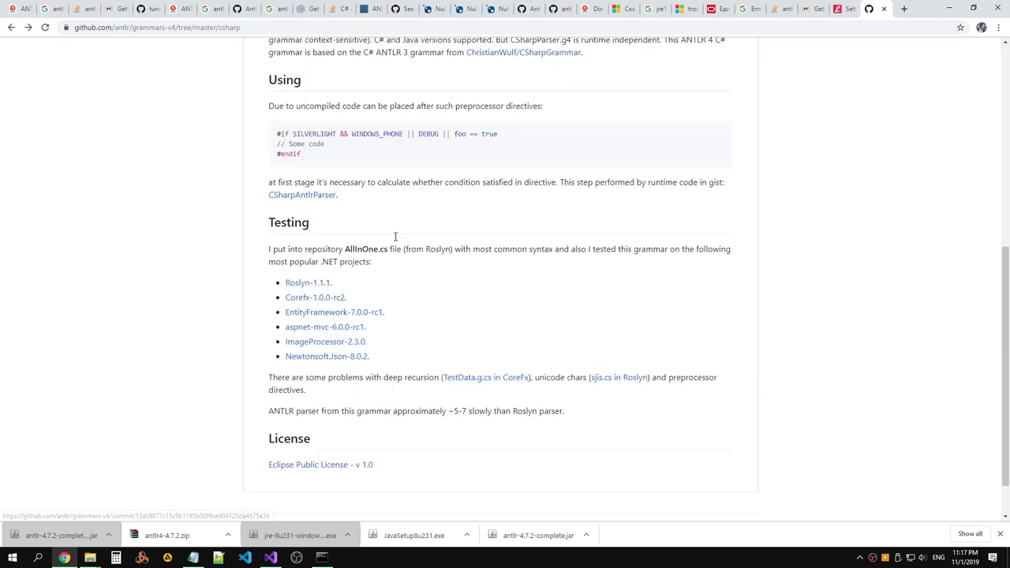
View the Eclipse Public License in a new tab, close it, and reread the Summary paragraph.
{"action": "middle_click", "coordinate": [343, 413]}
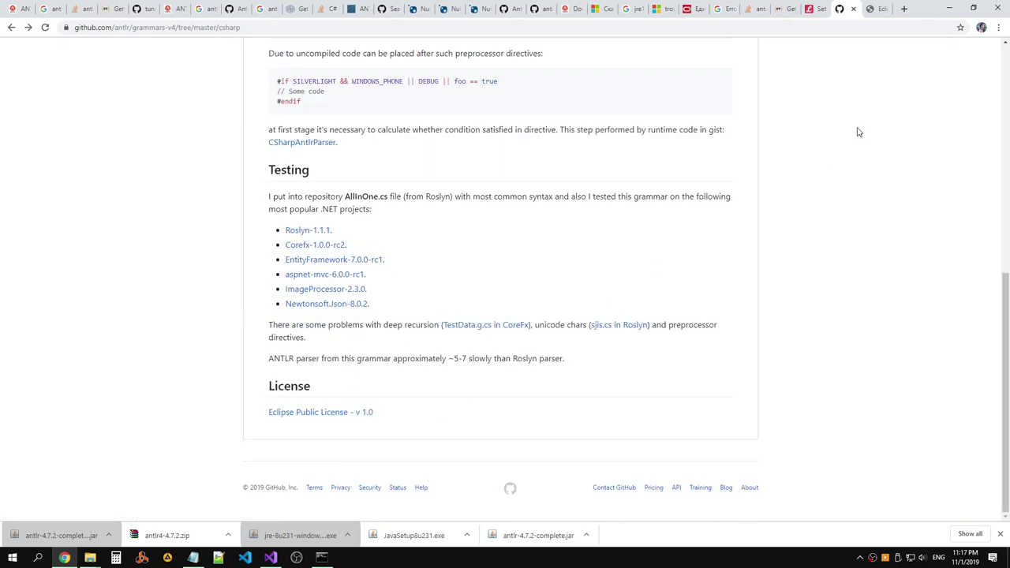
{"action": "left_click", "coordinate": [868, 12]}
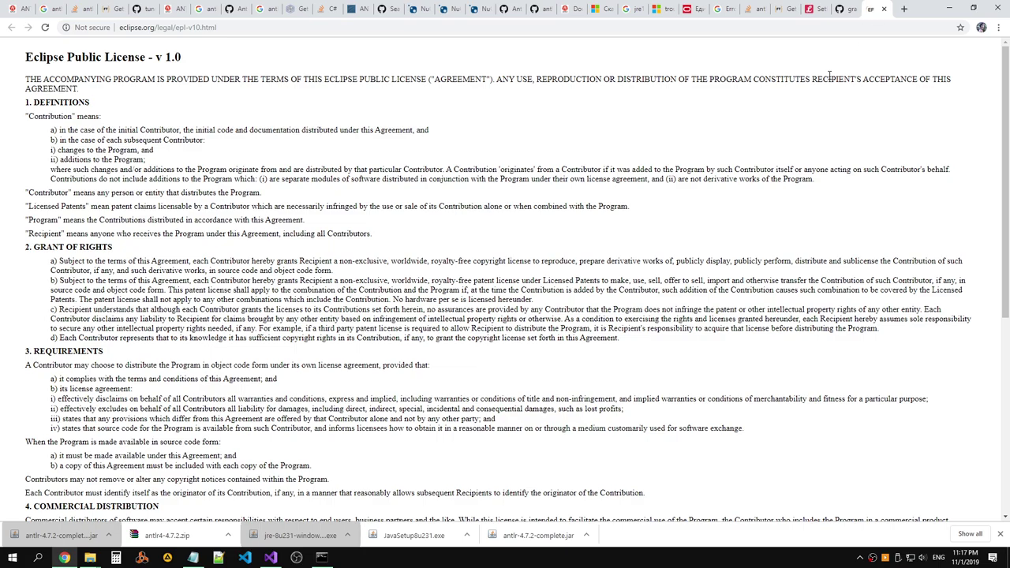
{"action": "scroll", "coordinate": [828, 75], "scroll_direction": "down", "scroll_amount": 5}
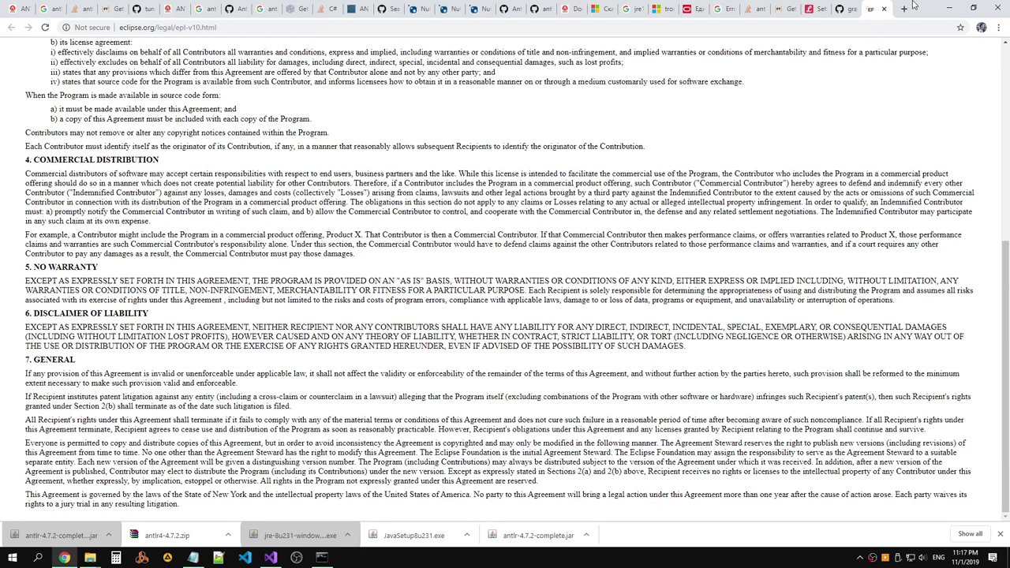
{"action": "left_click", "coordinate": [883, 9]}
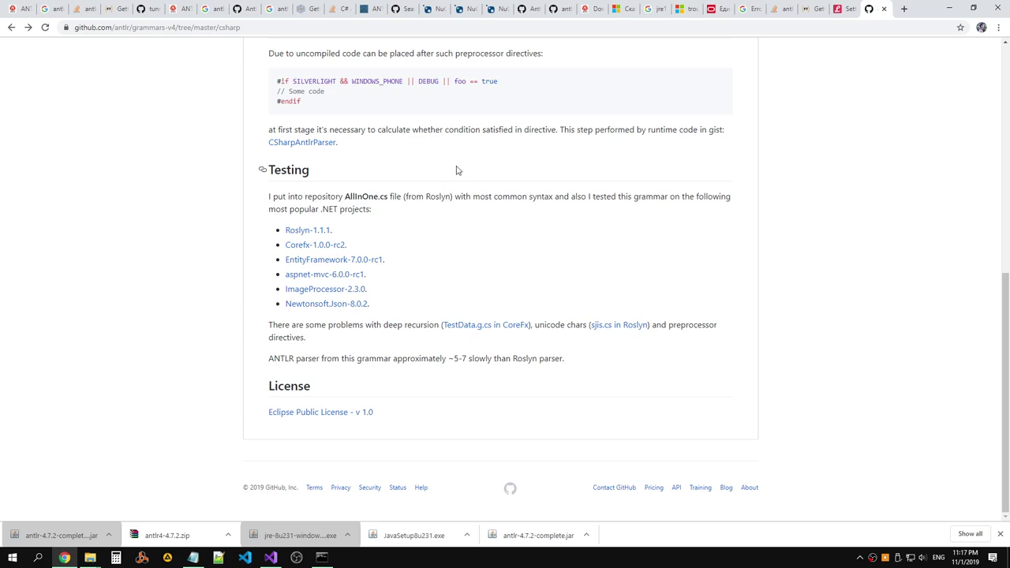
{"action": "scroll", "coordinate": [456, 170], "scroll_direction": "up", "scroll_amount": 3}
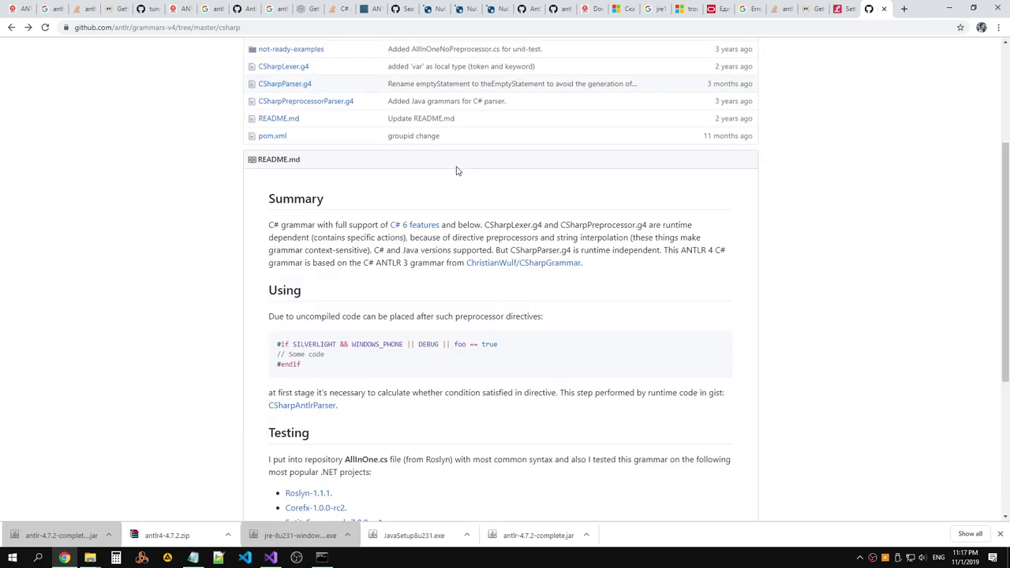
{"action": "scroll", "coordinate": [456, 170], "scroll_direction": "up", "scroll_amount": 1}
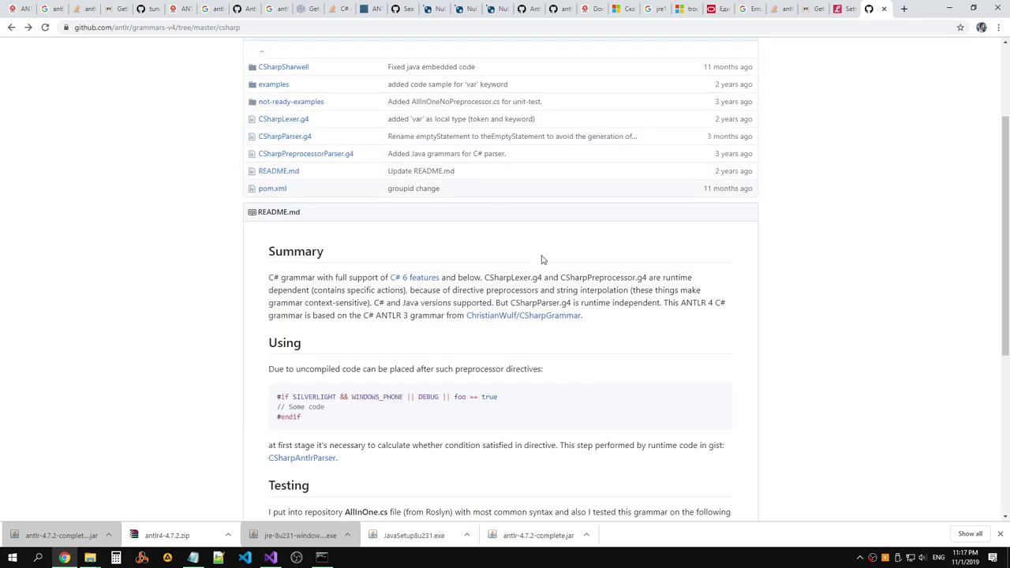
{"action": "left_click_drag", "start_coordinate": [623, 315], "coordinate": [274, 277]}
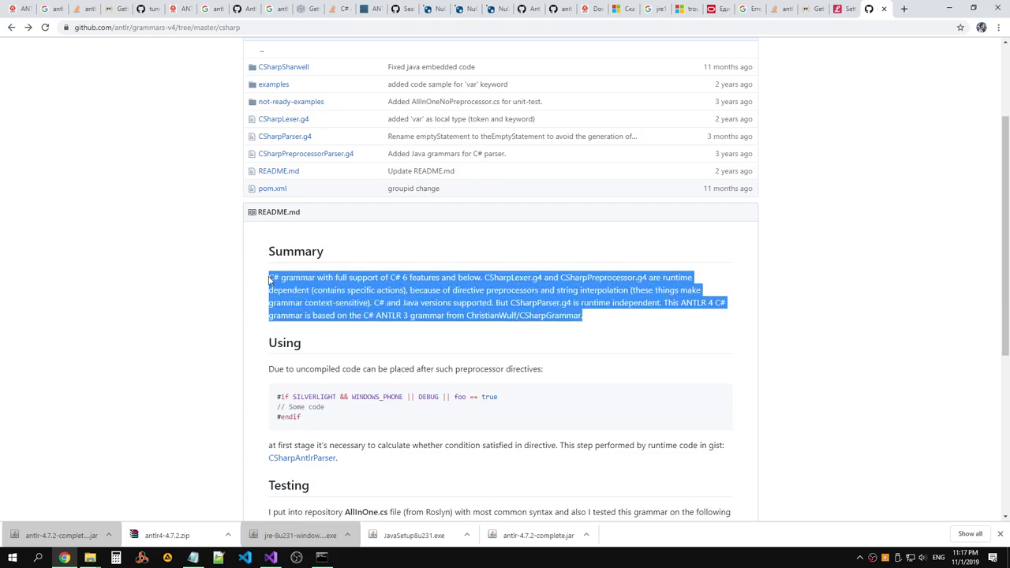
{"action": "left_click", "coordinate": [269, 280]}
{"action": "scroll", "coordinate": [295, 168], "scroll_direction": "up", "scroll_amount": 1}
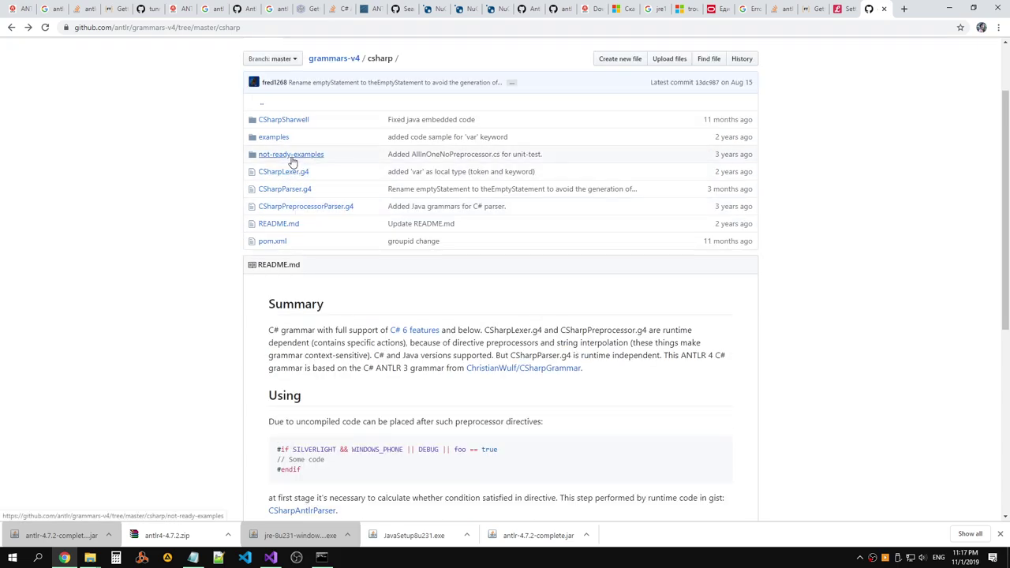
Peek into the not-ready-examples and examples folders, then open CSharpLexer.g4.
{"action": "left_click", "coordinate": [291, 157]}
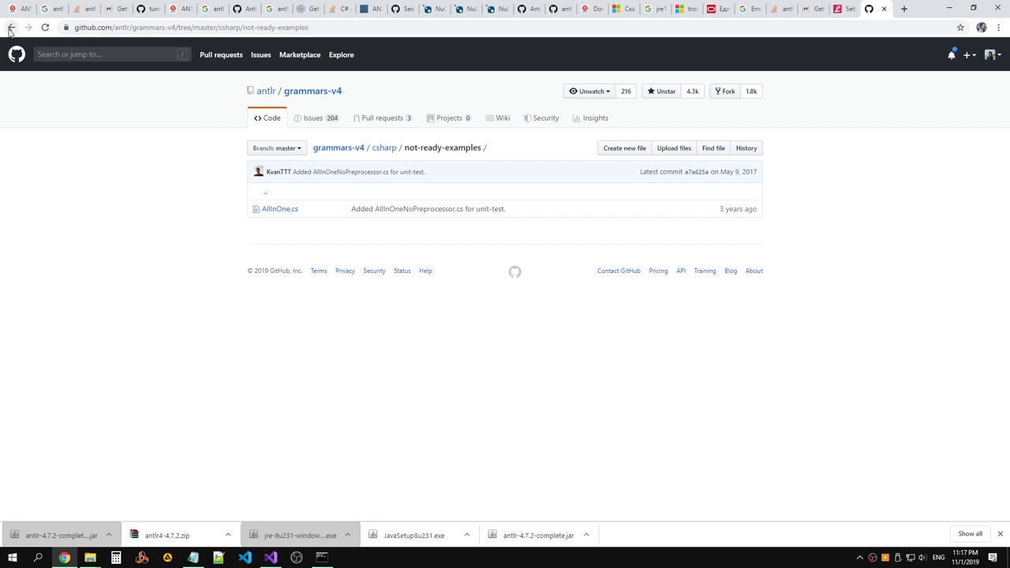
{"action": "left_click", "coordinate": [11, 29]}
{"action": "left_click", "coordinate": [288, 140]}
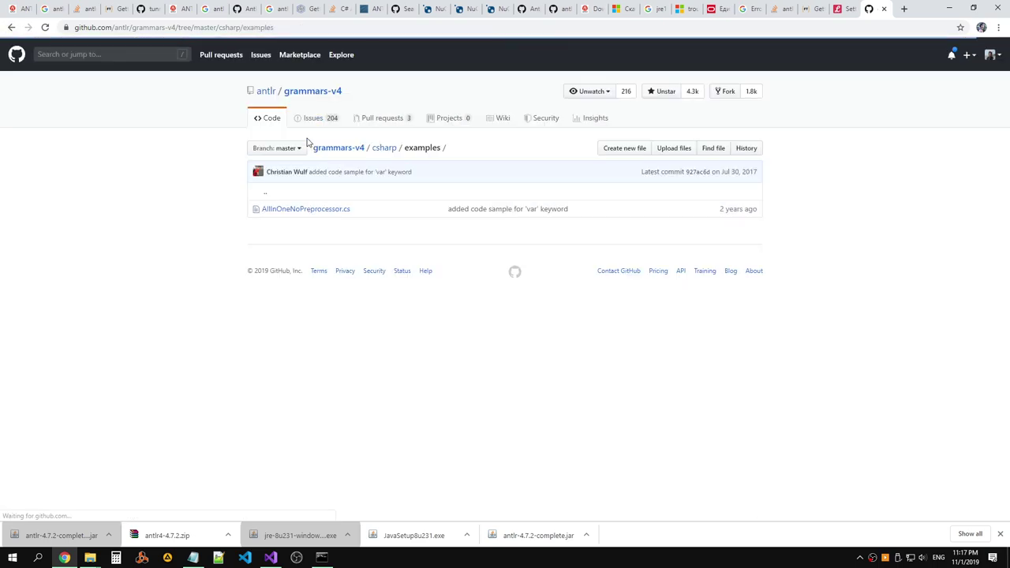
{"action": "left_click", "coordinate": [11, 28]}
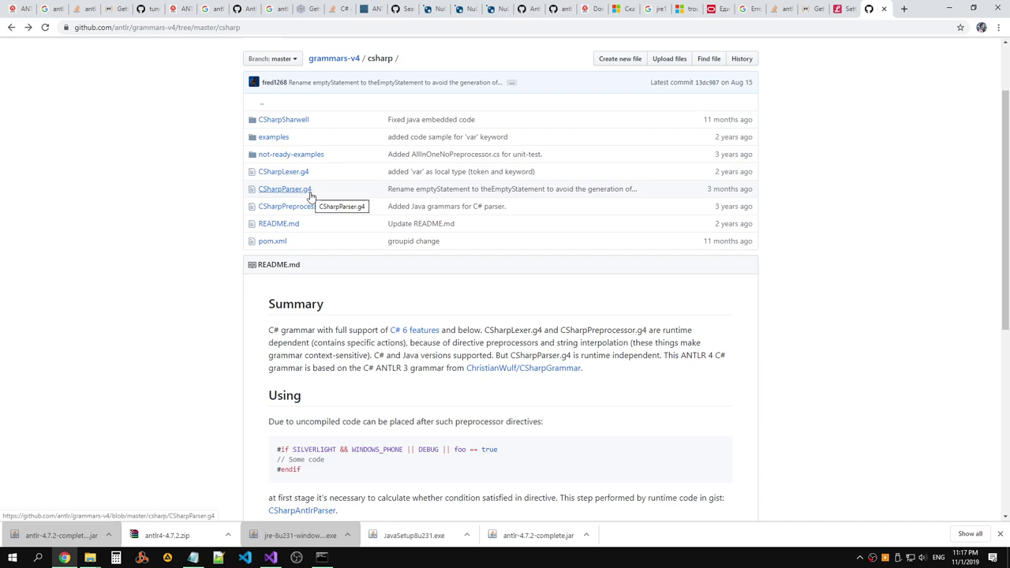
{"action": "left_click", "coordinate": [298, 172]}
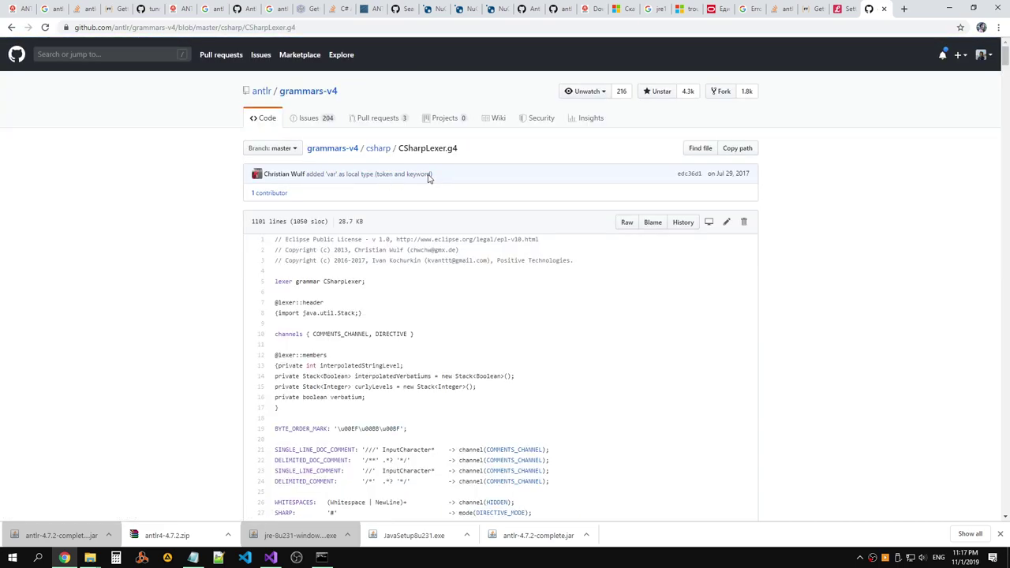
Search Google for 'lexer vs parser' in a new tab and read the lexical analysis snippet.
{"action": "left_click", "coordinate": [906, 8]}
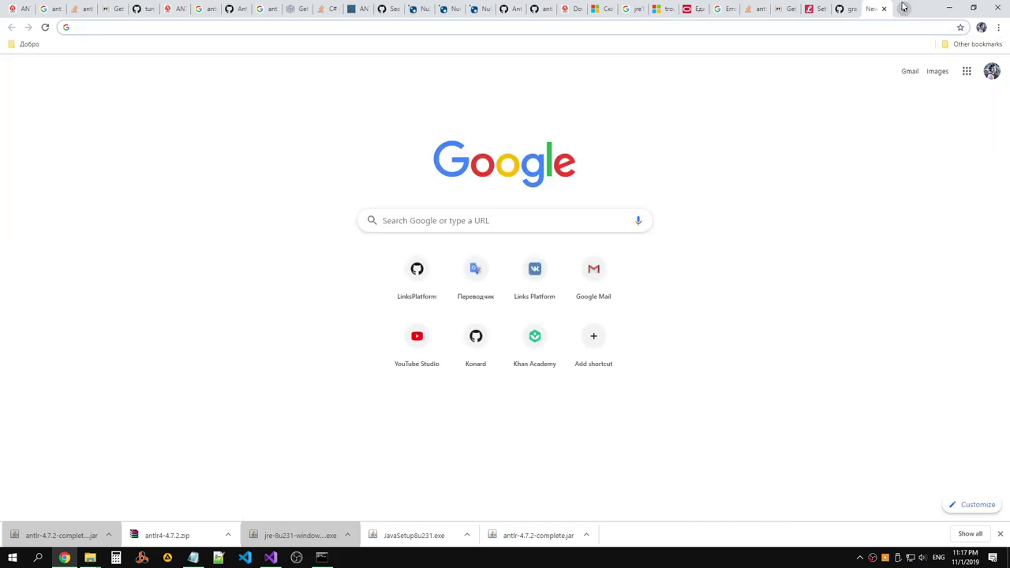
{"action": "type", "text": "lexer vs par"}
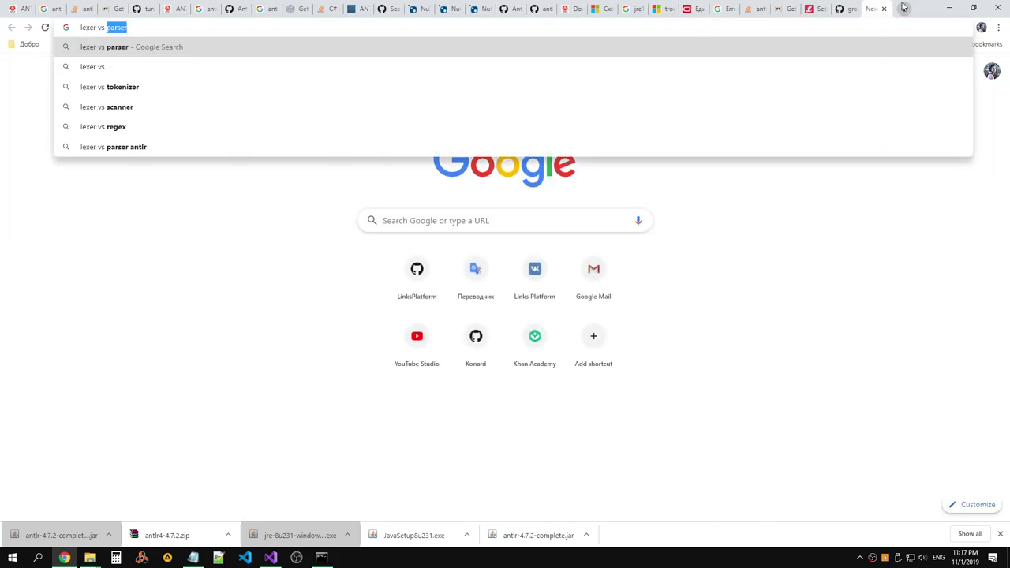
{"action": "type", "text": "ser"}
{"action": "key", "text": "Return"}
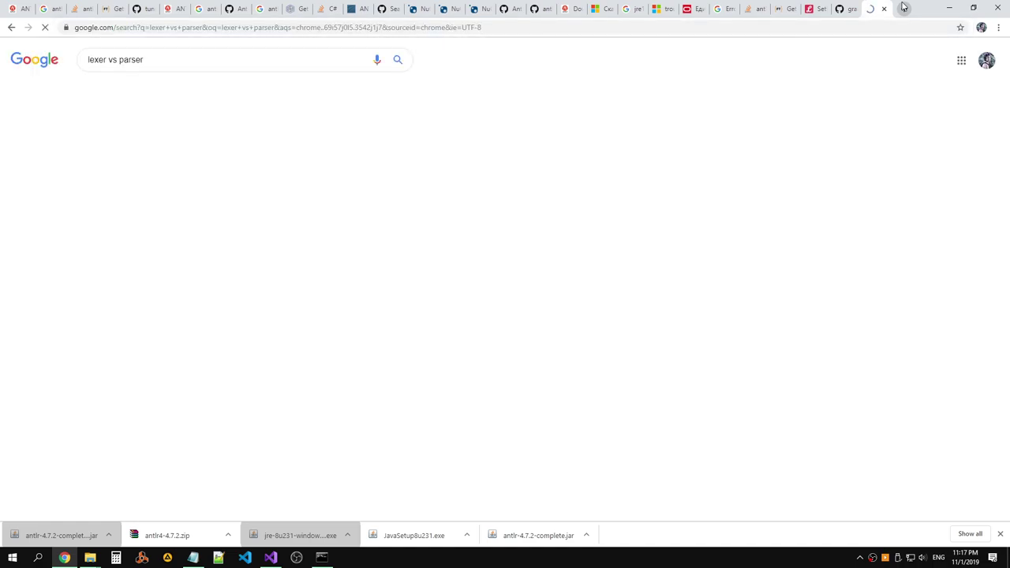
{"action": "left_click_drag", "start_coordinate": [202, 141], "coordinate": [109, 178]}
{"action": "left_click", "coordinate": [348, 154]}
{"action": "left_click", "coordinate": [309, 182]}
{"action": "key", "text": "alt+Tab"}
{"action": "key", "text": "alt+Tab"}
On the CSharpLexer.g4 page, select the 'lexer grammar CSharpLexer;' declaration on line 5.
{"action": "left_click", "coordinate": [846, 11]}
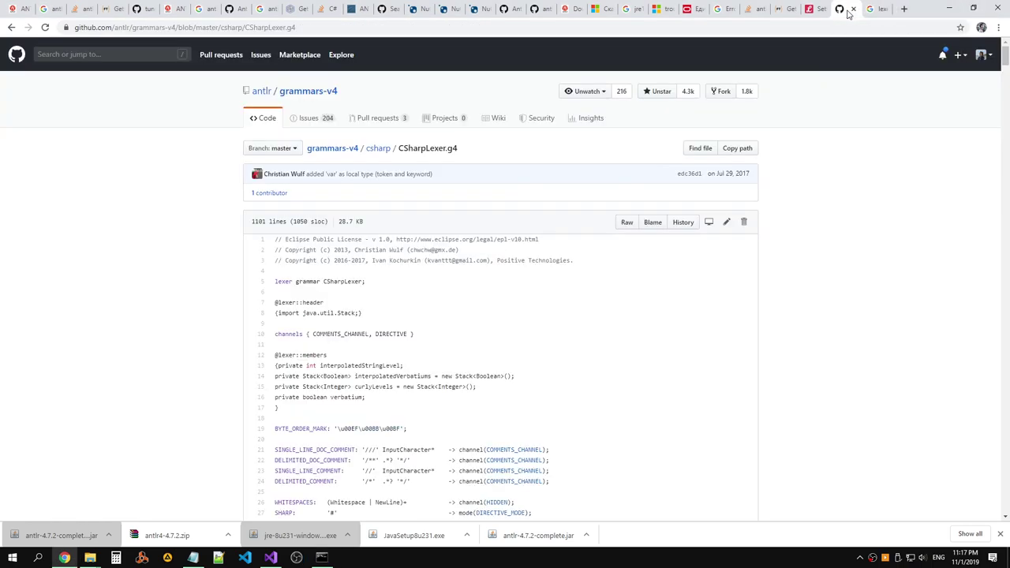
{"action": "scroll", "coordinate": [563, 149], "scroll_direction": "down", "scroll_amount": 2}
{"action": "scroll", "coordinate": [562, 150], "scroll_direction": "up", "scroll_amount": 2}
{"action": "left_click_drag", "start_coordinate": [386, 282], "coordinate": [296, 282]}
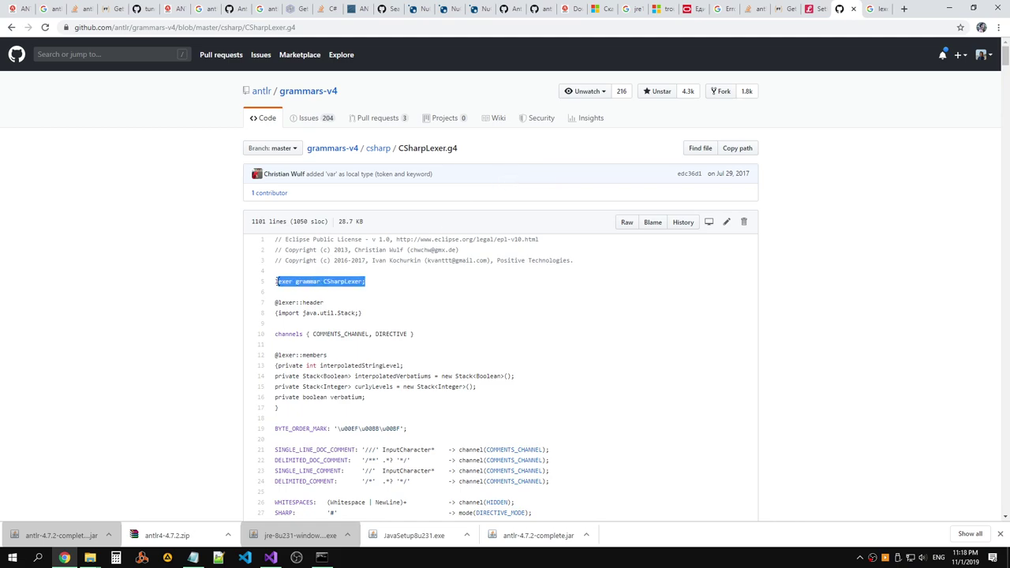
{"action": "left_click_drag", "start_coordinate": [372, 281], "coordinate": [276, 282]}
Check the SpeakLexer code sample in the ANTLR in C# article.
{"action": "left_click", "coordinate": [829, 9]}
{"action": "left_click", "coordinate": [784, 11]}
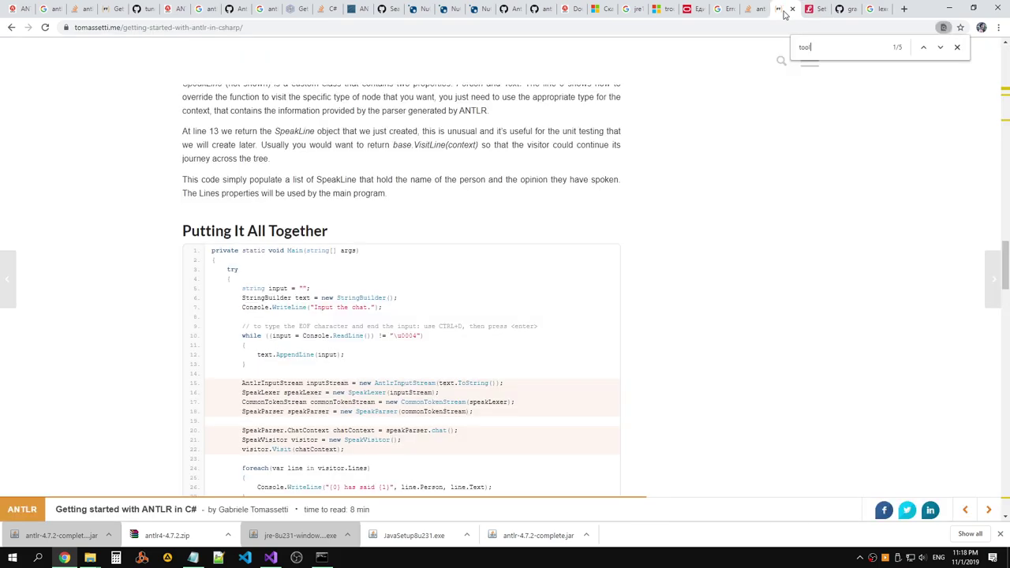
{"action": "scroll", "coordinate": [553, 206], "scroll_direction": "down", "scroll_amount": 2}
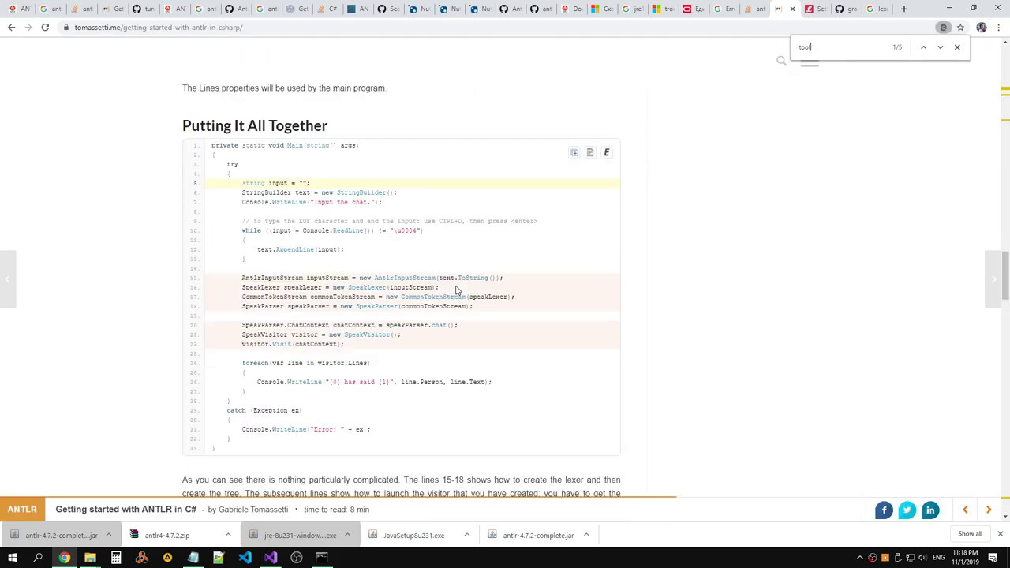
{"action": "double_click", "coordinate": [369, 288]}
{"action": "mouse_move", "coordinate": [212, 288]}
{"action": "left_mouse_down"}
{"action": "mouse_move", "coordinate": [432, 288]}
{"action": "mouse_move", "coordinate": [211, 288]}
{"action": "left_mouse_up"}
Cycle through the open windows and tabs, ending back on the CSharpLexer.g4 GitHub page.
{"action": "key", "text": "alt+Tab"}
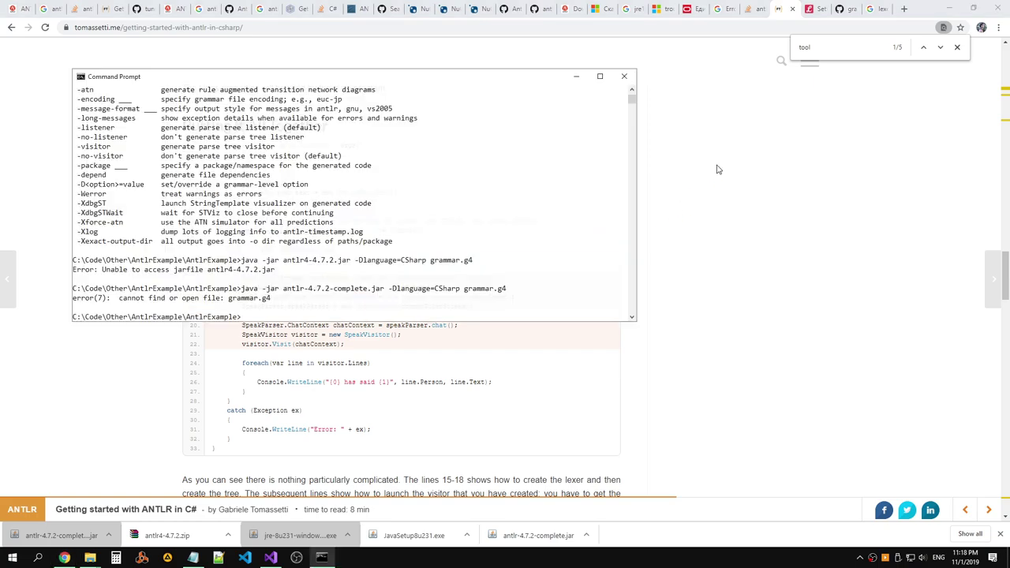
{"action": "key", "text": "alt+Tab"}
{"action": "key", "text": "alt+Tab"}
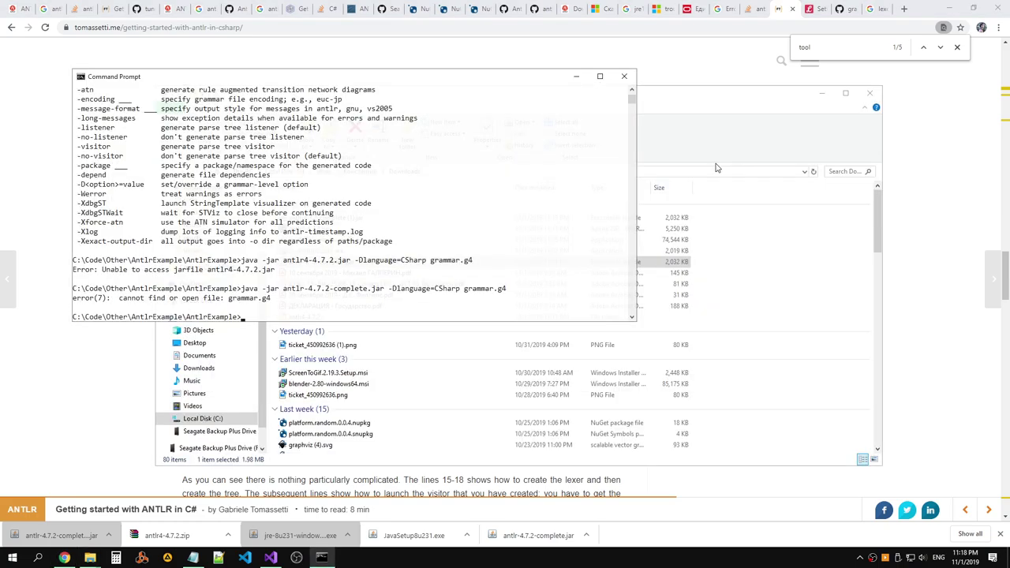
{"action": "key", "text": "alt+Tab"}
{"action": "left_click", "coordinate": [784, 9]}
{"action": "left_click", "coordinate": [753, 9]}
{"action": "key", "text": "alt+Tab"}
{"action": "key", "text": "alt+Tab"}
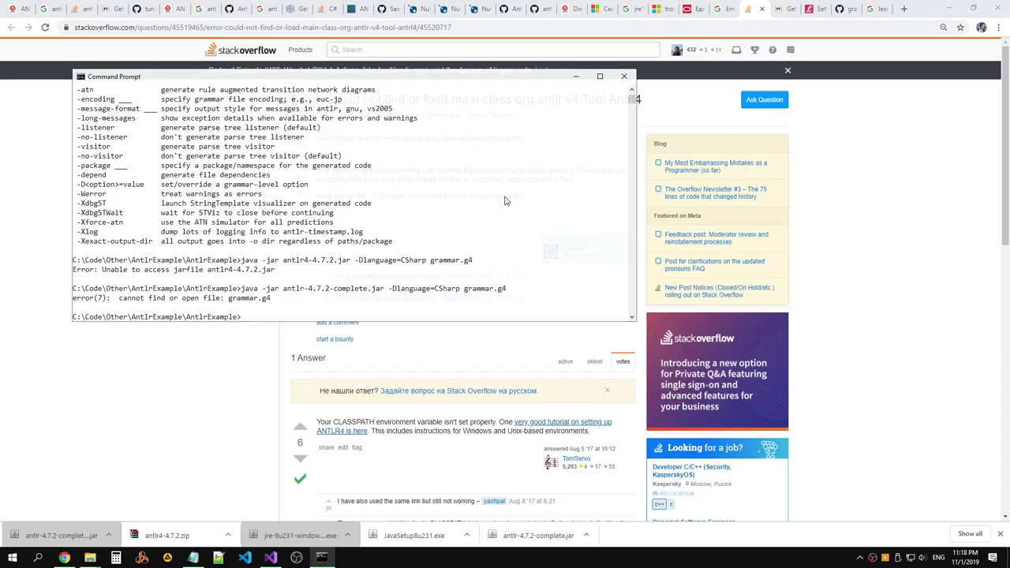
{"action": "key", "text": "alt+Tab"}
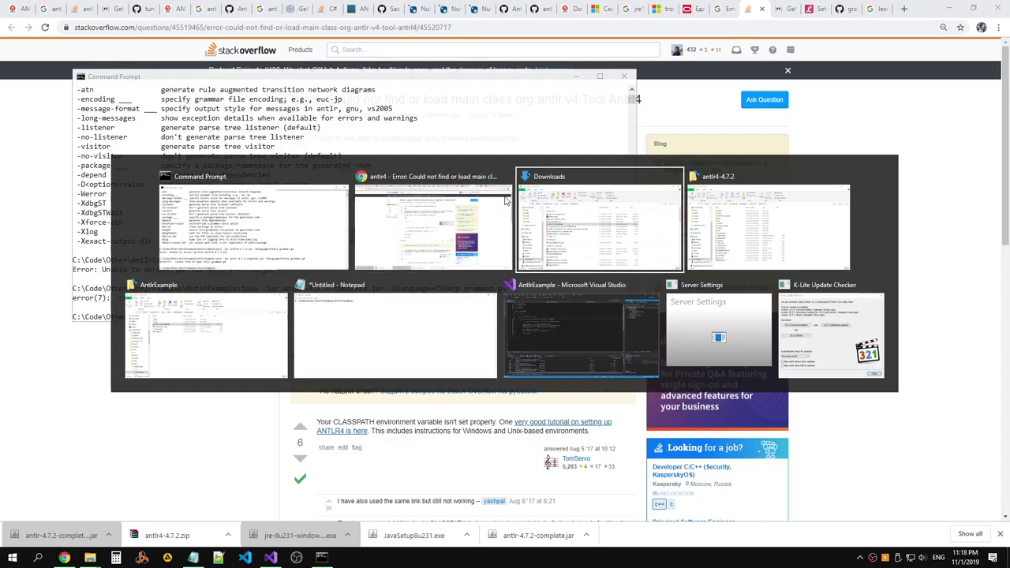
{"action": "key", "text": "alt+Tab"}
{"action": "left_click", "coordinate": [841, 9]}
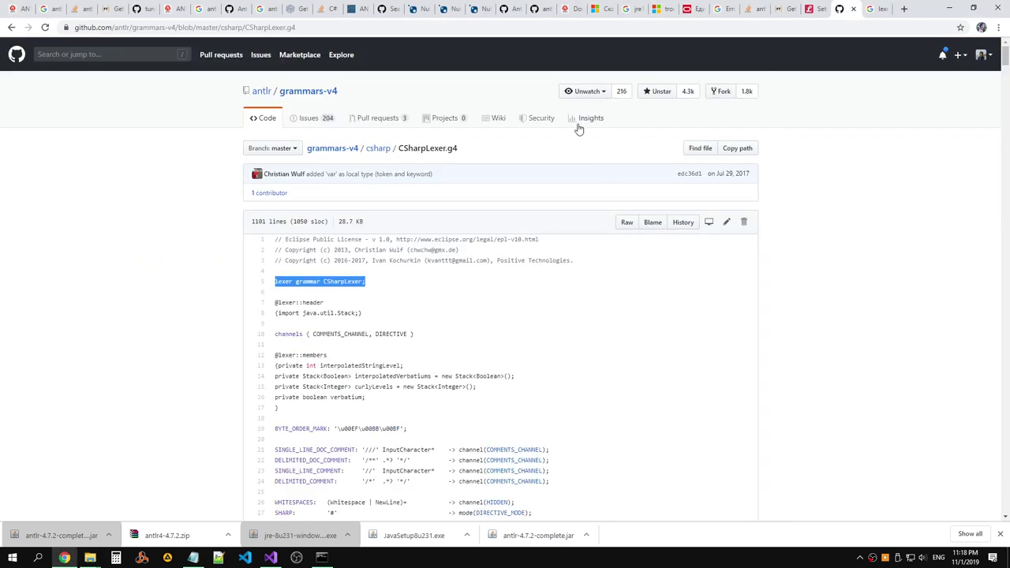
From the csharp folder, open CSharpParser.g4 and CSharpLexer.g4 in new tabs and show the parser.
{"action": "left_click", "coordinate": [378, 149]}
{"action": "scroll", "coordinate": [307, 210], "scroll_direction": "down", "scroll_amount": 1}
{"action": "left_click_drag", "start_coordinate": [308, 209], "coordinate": [260, 209]}
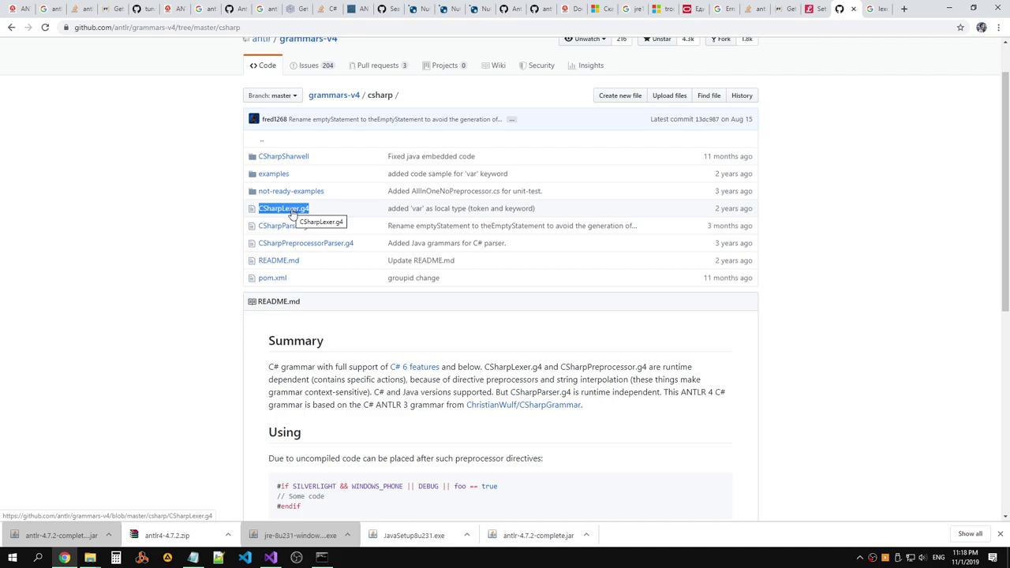
{"action": "right_click", "coordinate": [293, 214]}
{"action": "left_click", "coordinate": [775, 227]}
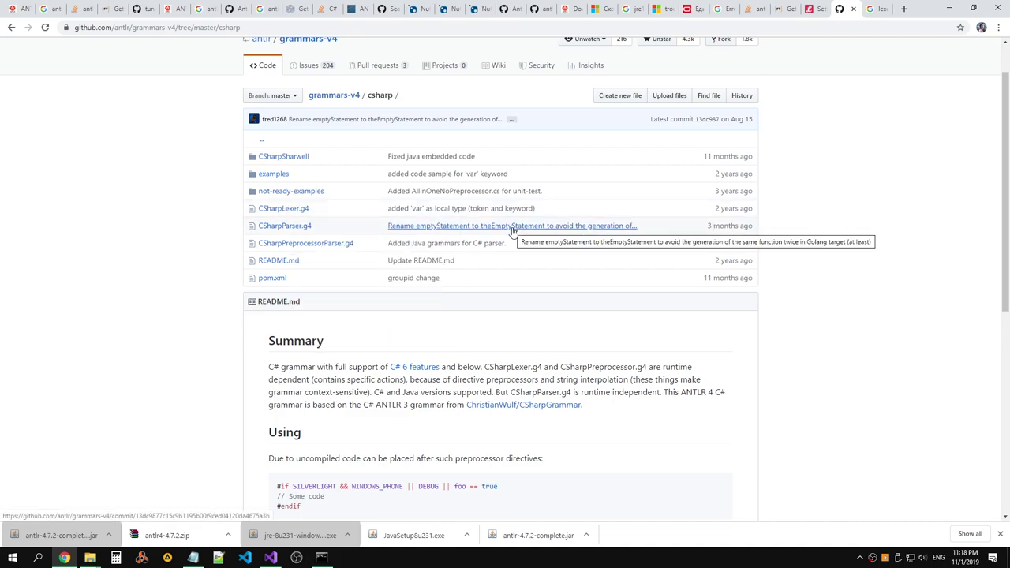
{"action": "right_click", "coordinate": [307, 230]}
{"action": "left_click", "coordinate": [356, 237]}
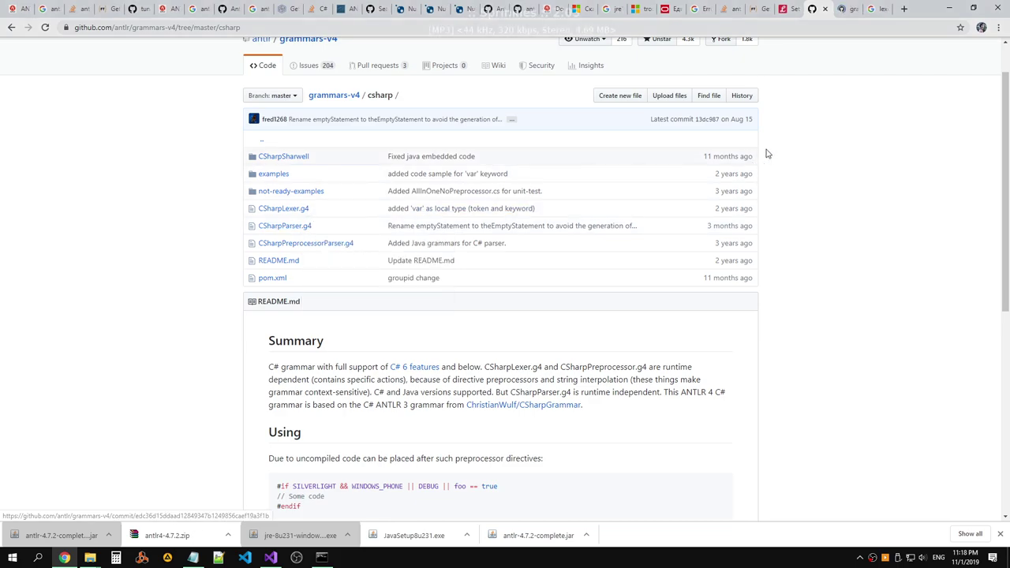
{"action": "right_click", "coordinate": [306, 209]}
{"action": "left_click", "coordinate": [333, 214]}
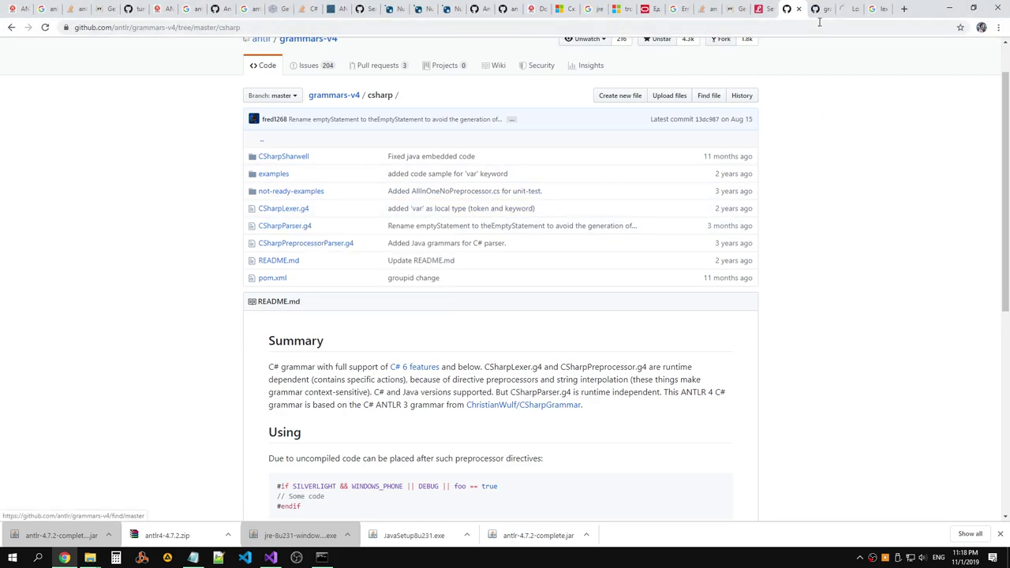
{"action": "left_click", "coordinate": [821, 11]}
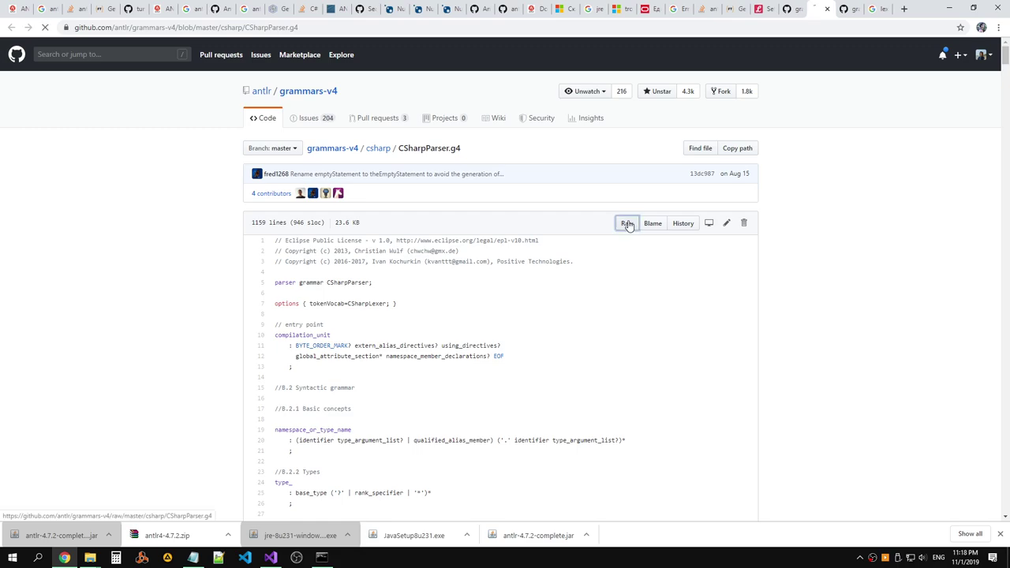
Save the raw CSharpParser.g4 page, browsing through Code\Other\AntlrExample in the Save dialog.
{"action": "left_click", "coordinate": [627, 224]}
{"action": "left_click", "coordinate": [385, 28]}
{"action": "right_click", "coordinate": [306, 270]}
{"action": "left_click", "coordinate": [343, 320]}
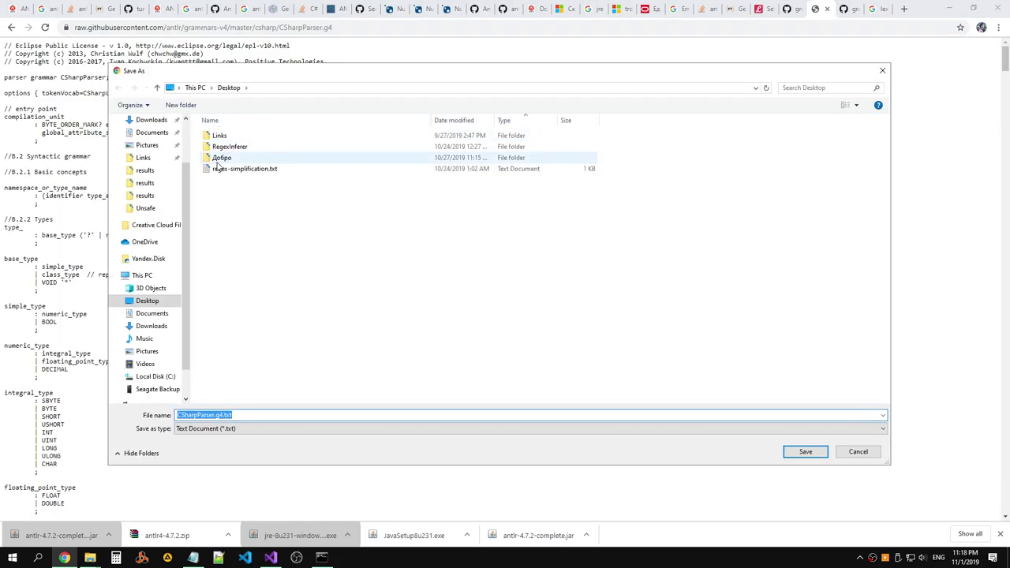
{"action": "scroll", "coordinate": [151, 198], "scroll_direction": "up", "scroll_amount": 1}
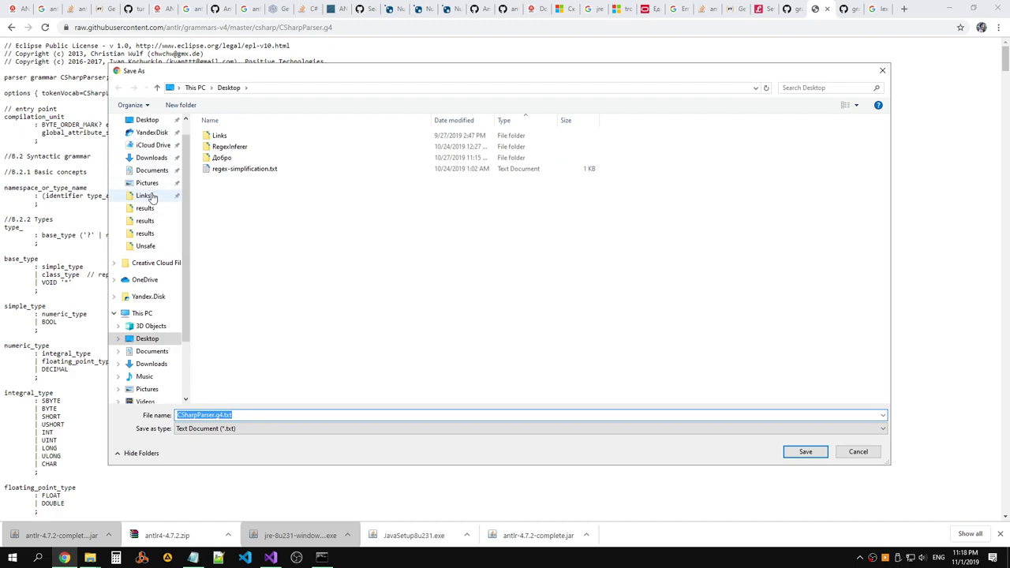
{"action": "left_click", "coordinate": [146, 196]}
{"action": "left_click", "coordinate": [276, 88]}
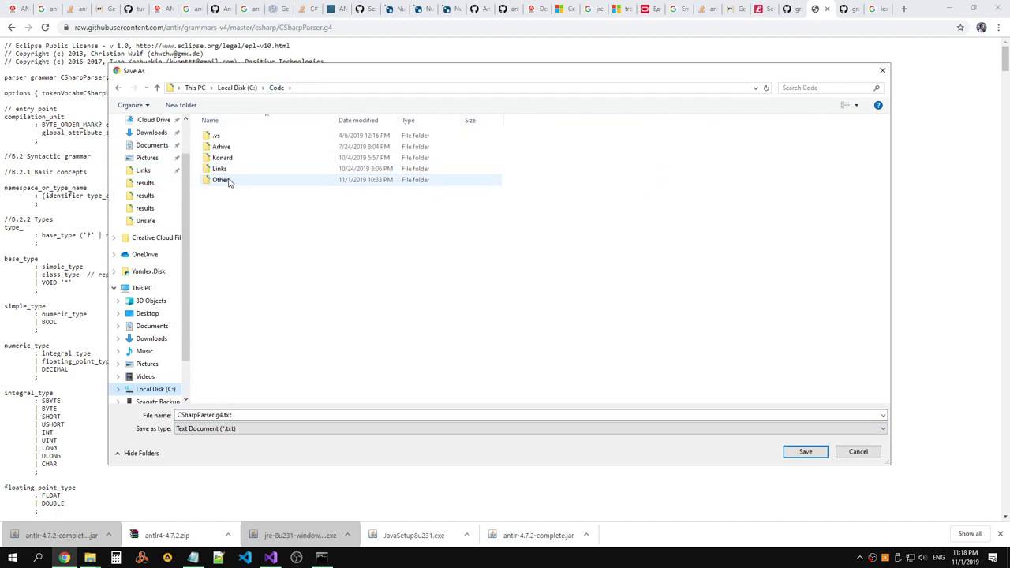
{"action": "double_click", "coordinate": [226, 179]}
{"action": "double_click", "coordinate": [229, 135]}
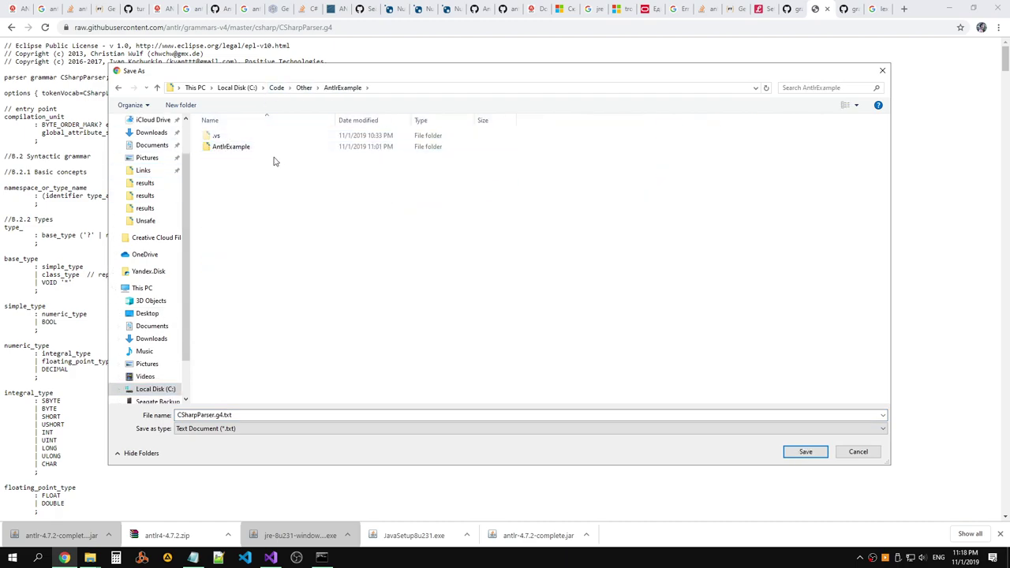
{"action": "double_click", "coordinate": [245, 150]}
{"action": "double_click", "coordinate": [234, 138]}
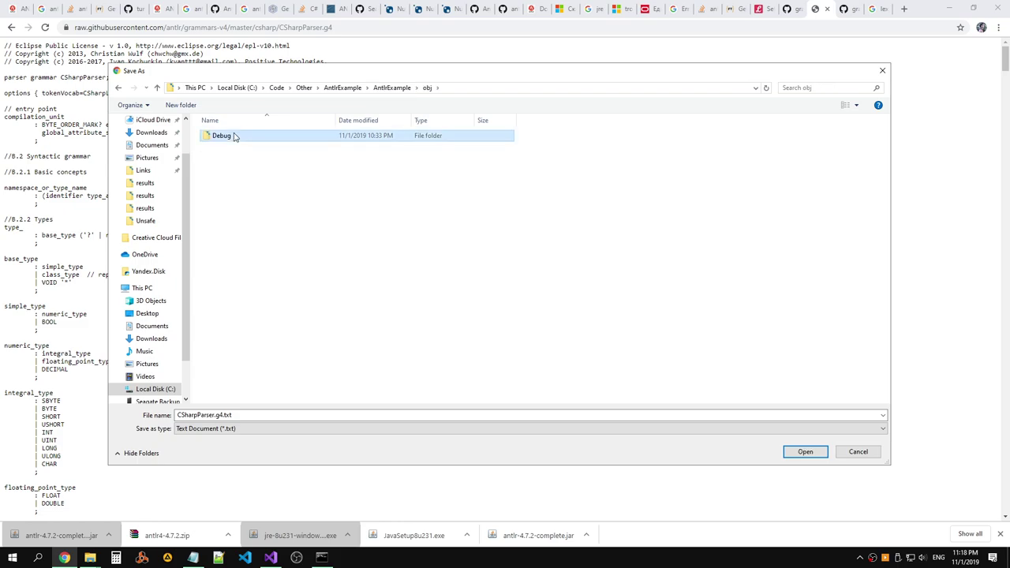
Save the parser grammar into C:\Code\Other\AntlrExample\AntlrExample with the trimmed file name.
{"action": "left_click", "coordinate": [427, 88]}
{"action": "left_click", "coordinate": [391, 88]}
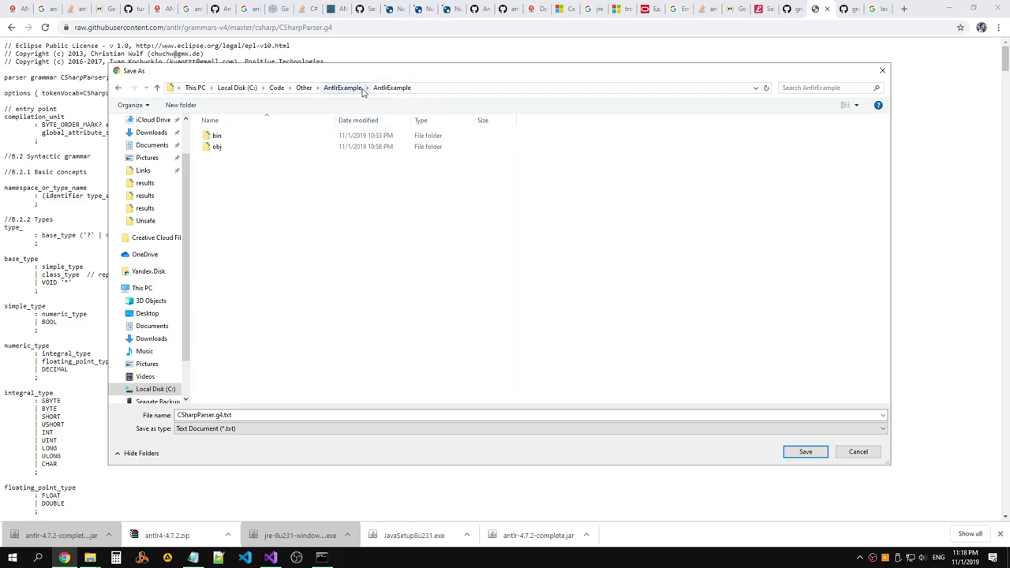
{"action": "left_click", "coordinate": [347, 90]}
{"action": "double_click", "coordinate": [237, 146]}
{"action": "left_click", "coordinate": [270, 414]}
{"action": "key", "text": "BackSpace"}
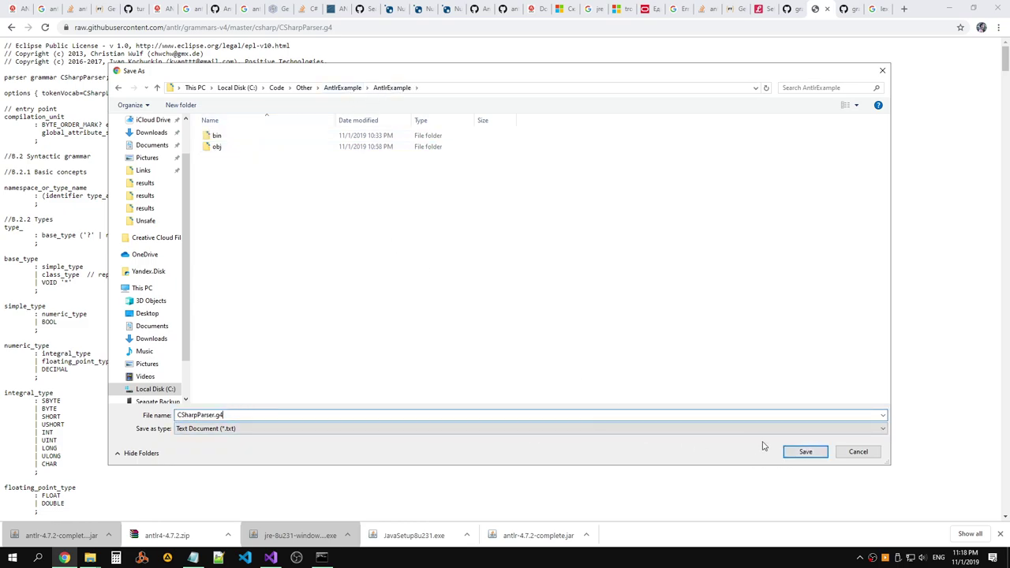
{"action": "left_click", "coordinate": [805, 451]}
Save the raw CSharpLexer.g4 grammar into the same project folder.
{"action": "left_click", "coordinate": [844, 9]}
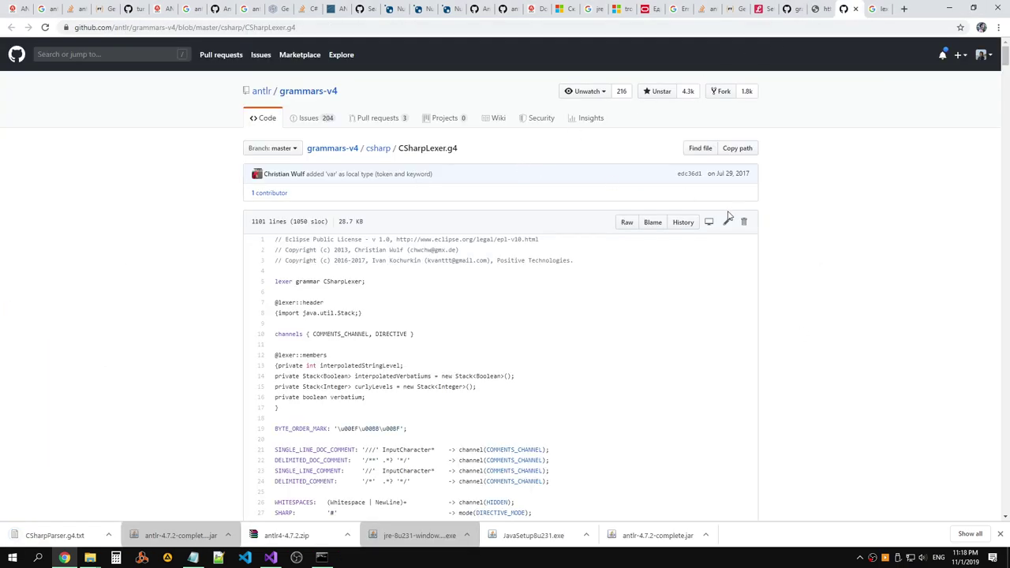
{"action": "left_click", "coordinate": [621, 224]}
{"action": "right_click", "coordinate": [334, 196]}
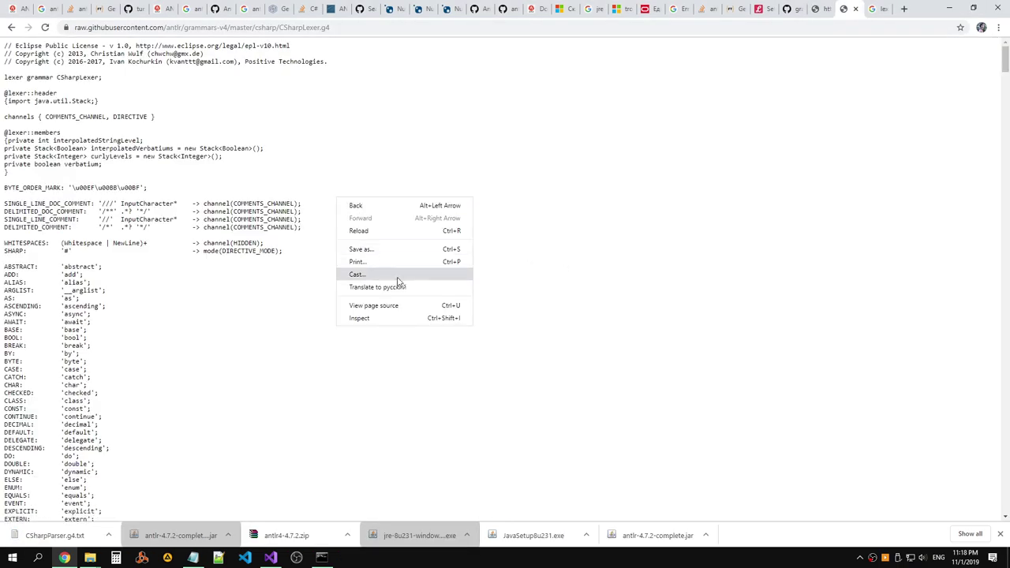
{"action": "left_click", "coordinate": [385, 248]}
{"action": "left_click", "coordinate": [234, 415]}
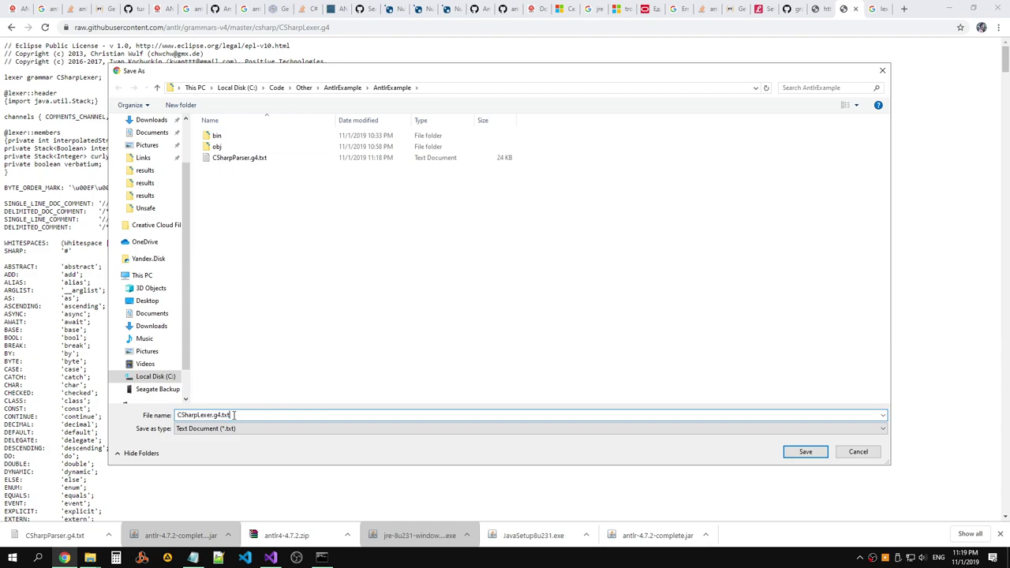
{"action": "key", "text": "Return"}
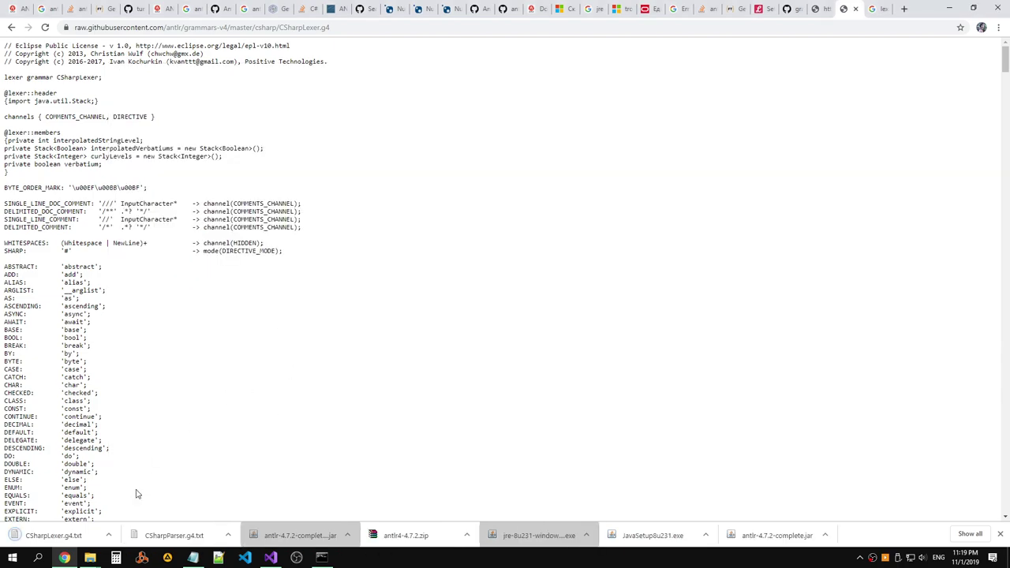
Erase the old grammar file name from the Command Prompt command and bring up the AntlrExample folder.
{"action": "left_click", "coordinate": [270, 558]}
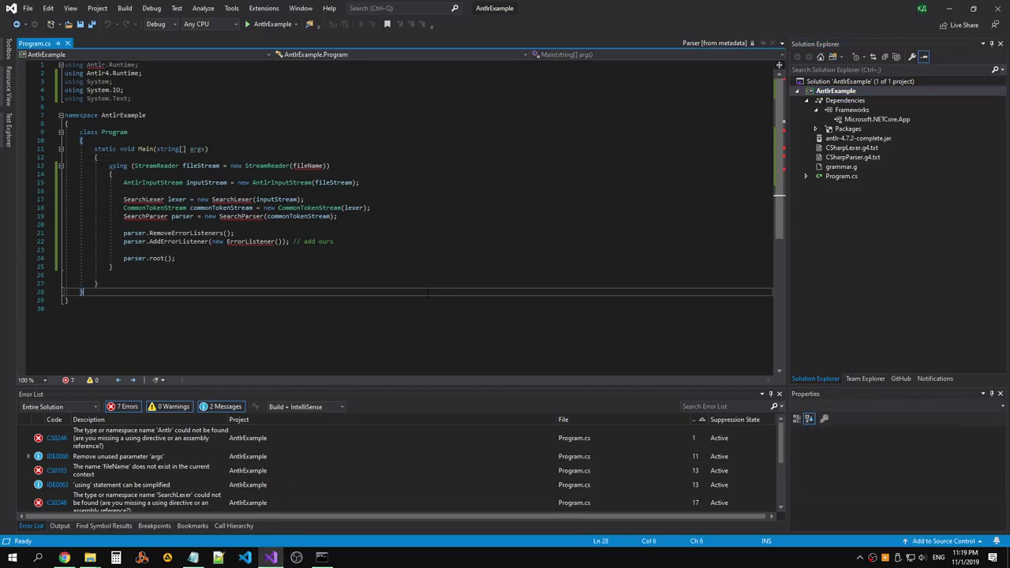
{"action": "mouse_move", "coordinate": [200, 562]}
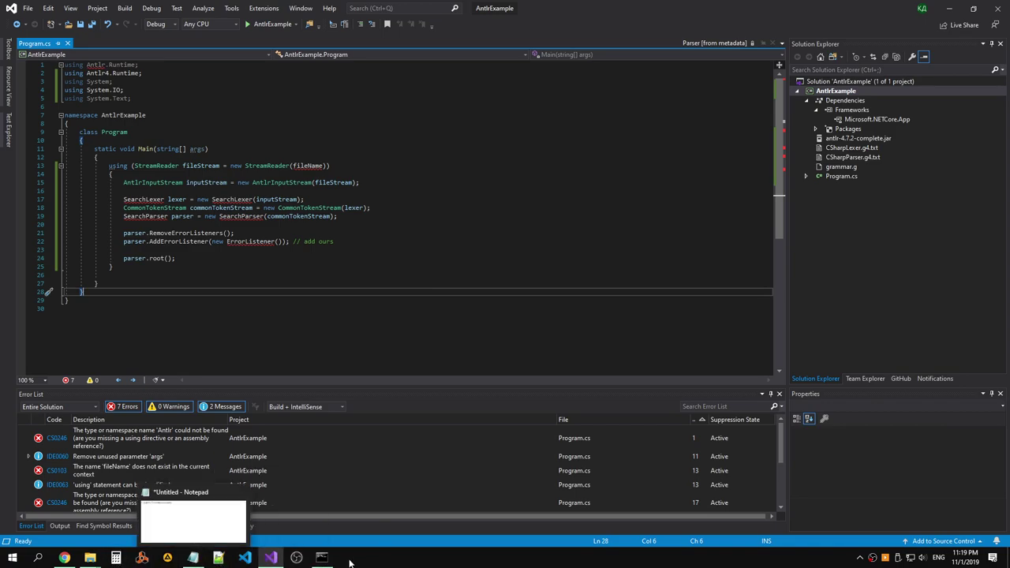
{"action": "left_click", "coordinate": [321, 558]}
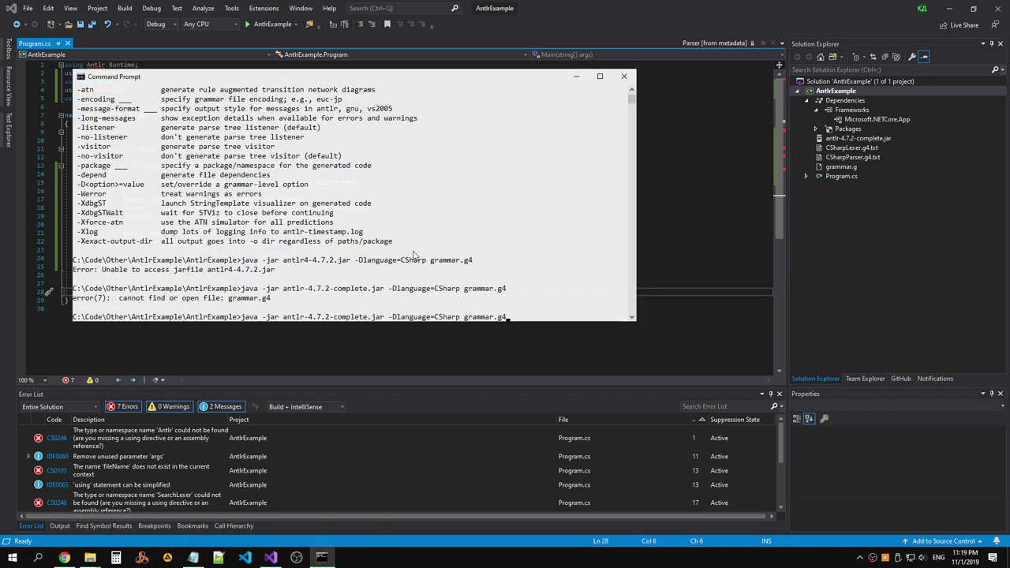
{"action": "key", "text": "BackSpace"}
{"action": "key", "text": "BackSpace"}
{"action": "key", "text": "BackSpace"}
{"action": "key", "text": "BackSpace"}
{"action": "mouse_move", "coordinate": [89, 557]}
{"action": "left_click", "coordinate": [170, 509]}
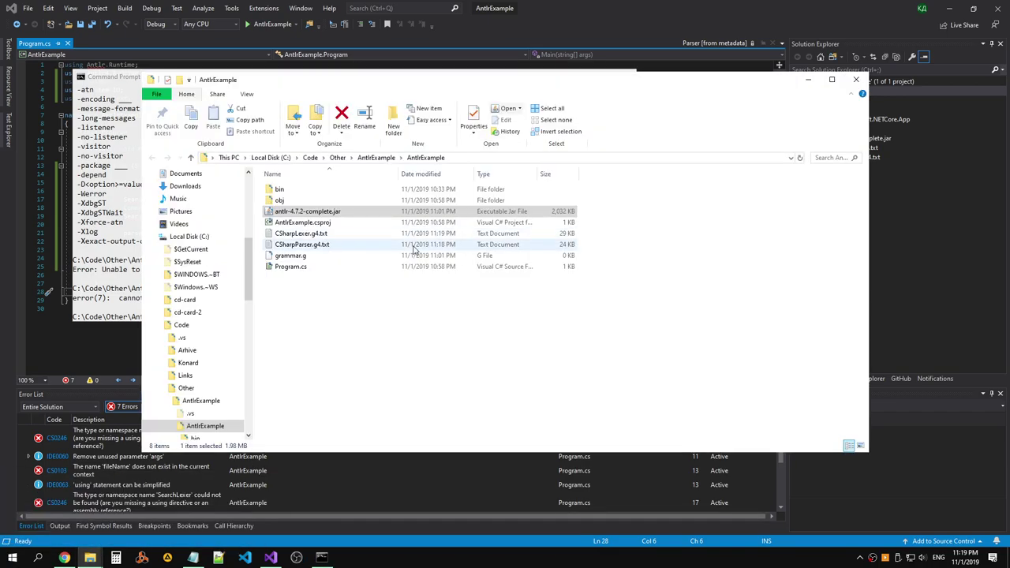
Rename CSharpParser.g4.txt to CSharpParser.g4, confirming the extension change.
{"action": "left_click", "coordinate": [344, 244]}
{"action": "key", "text": "F2"}
{"action": "key", "text": "End"}
{"action": "key", "text": "BackSpace"}
{"action": "key", "text": "BackSpace"}
{"action": "key", "text": "BackSpace"}
{"action": "key", "text": "BackSpace"}
{"action": "key", "text": "Return"}
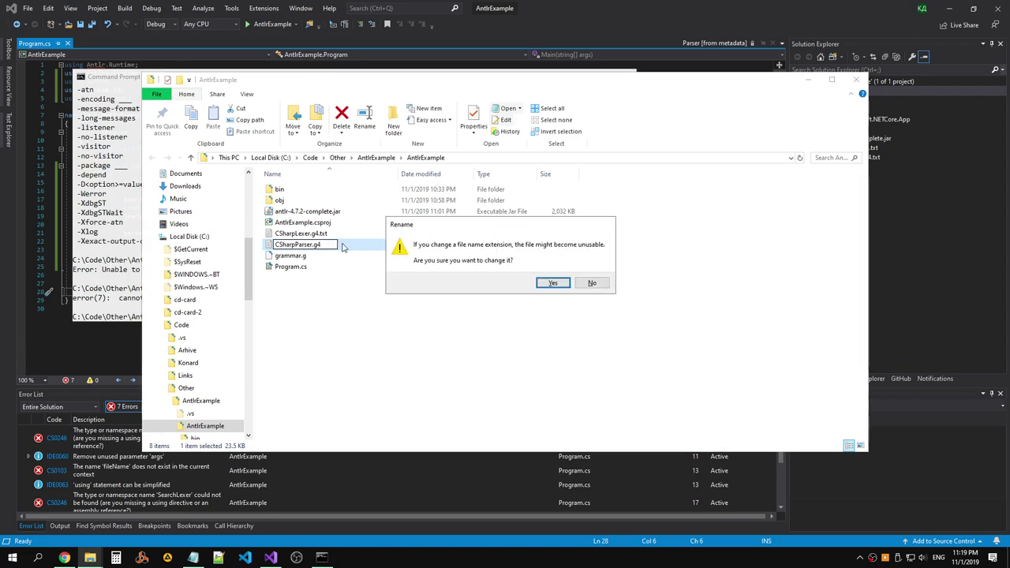
{"action": "key", "text": "Return"}
Rename CSharpLexer.g4.txt to CSharpLexer.g4.
{"action": "left_click", "coordinate": [342, 233]}
{"action": "key", "text": "F2"}
{"action": "key", "text": "BackSpace"}
{"action": "key", "text": "BackSpace"}
{"action": "key", "text": "BackSpace"}
{"action": "key", "text": "BackSpace"}
{"action": "key", "text": "Return"}
{"action": "key", "text": "Return"}
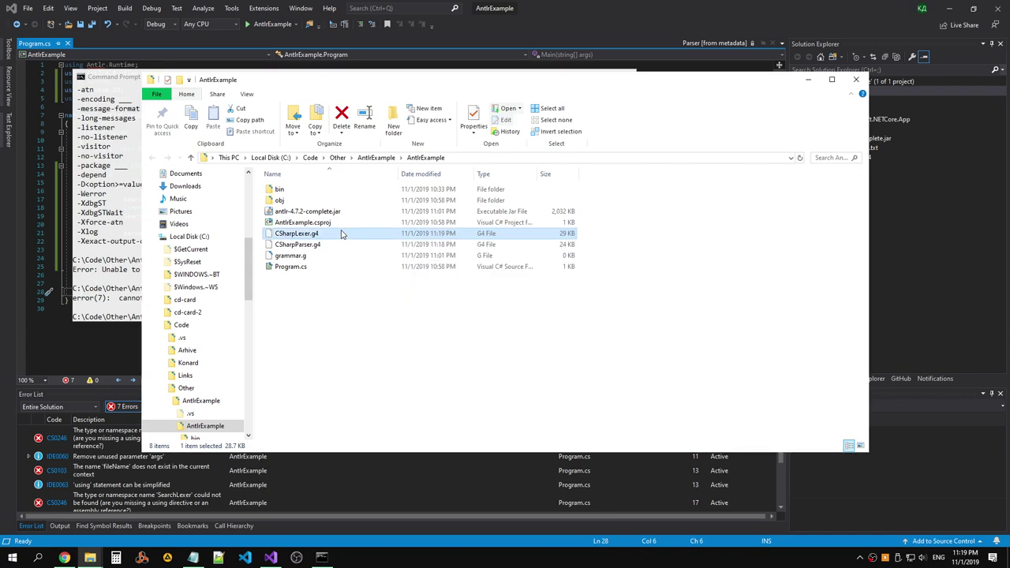
Run ANTLR with -Dlanguage=CSharp on CSharpLexer.g4 in Command Prompt.
{"action": "key", "text": "alt+Tab"}
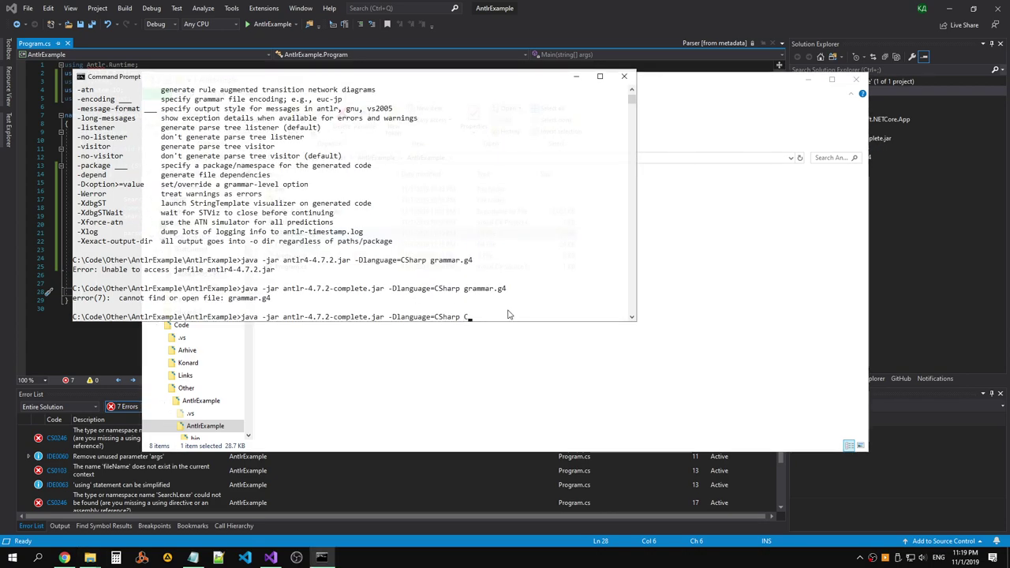
{"action": "key", "text": "Tab"}
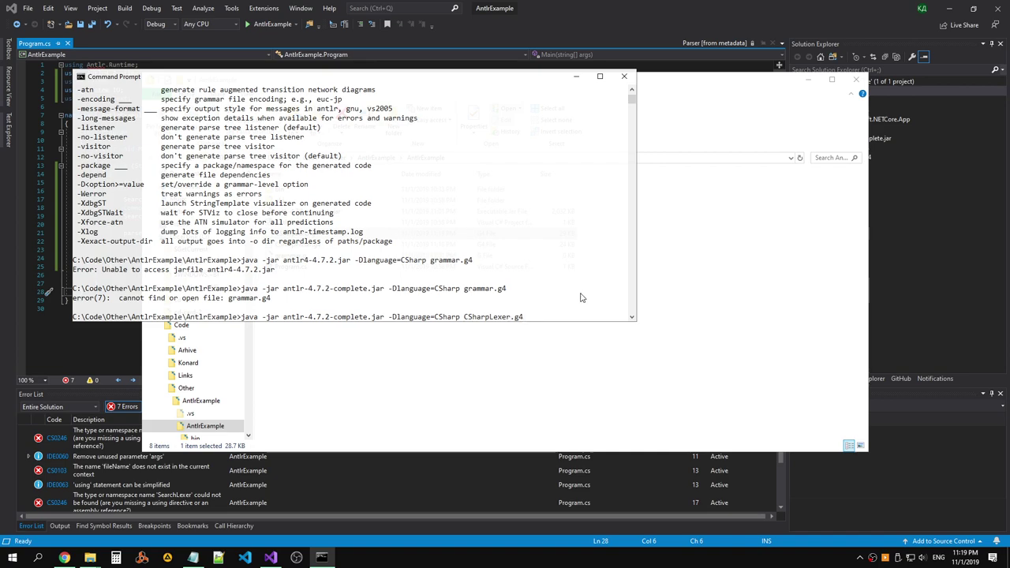
{"action": "key", "text": "Return"}
Rerun the ANTLR command on CSharpParser.g4 and check the generated CSharpParser.cs in the project folder.
{"action": "key", "text": "Up"}
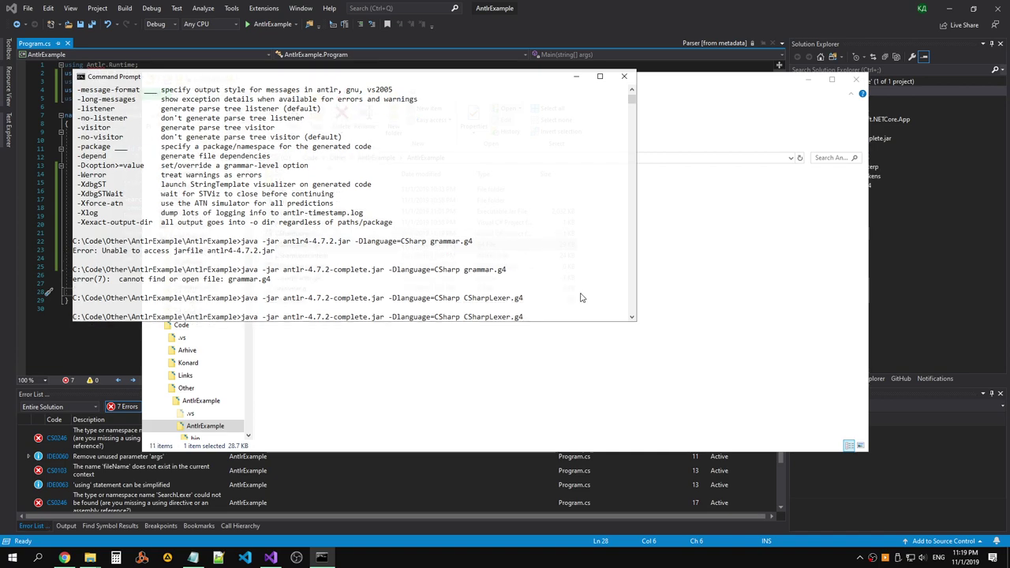
{"action": "key", "text": "BackSpace"}
{"action": "key", "text": "BackSpace"}
{"action": "key", "text": "BackSpace"}
{"action": "key", "text": "BackSpace"}
{"action": "key", "text": "BackSpace"}
{"action": "type", "text": "Parser"}
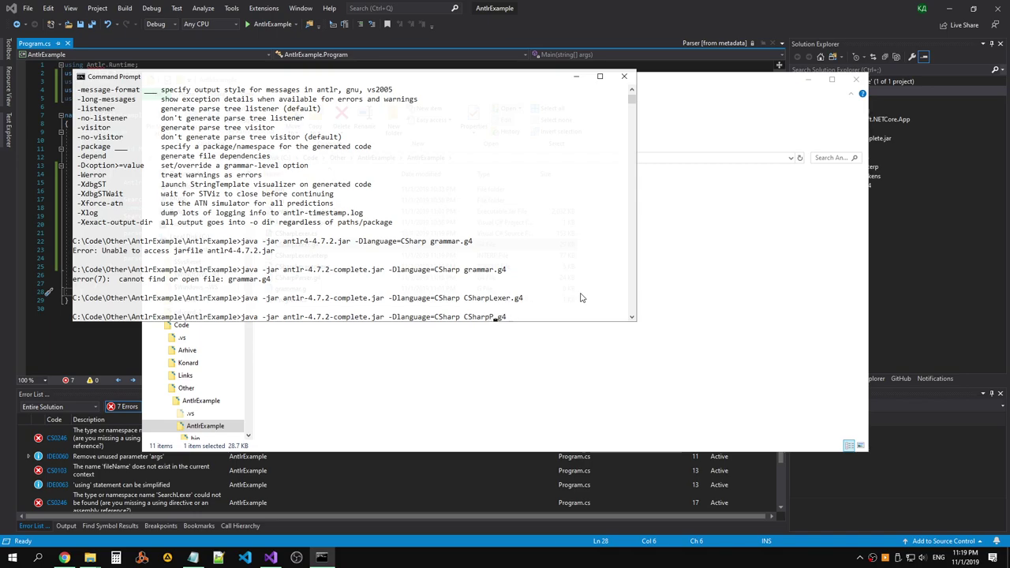
{"action": "key", "text": "Return"}
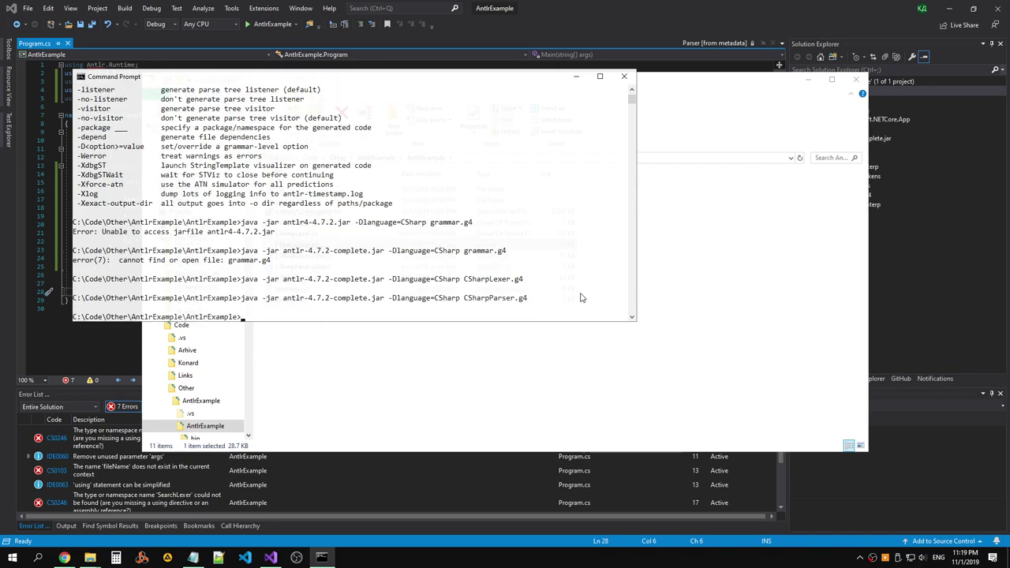
{"action": "left_click", "coordinate": [718, 269]}
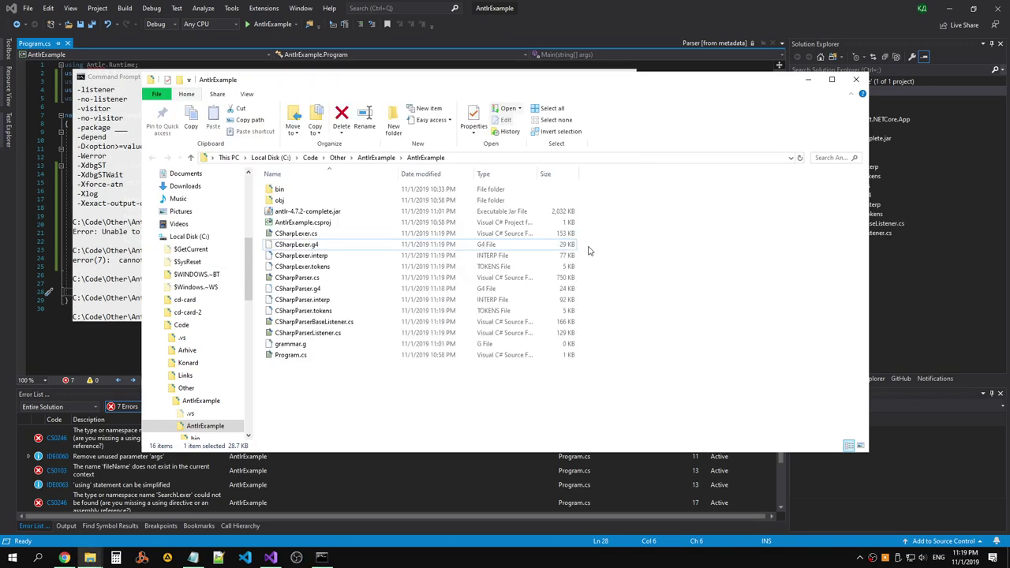
{"action": "left_click", "coordinate": [335, 277]}
In Program.cs, change the lexer variable's type on line 17 from SearchLexer to CSharpLexer.
{"action": "left_click", "coordinate": [957, 230]}
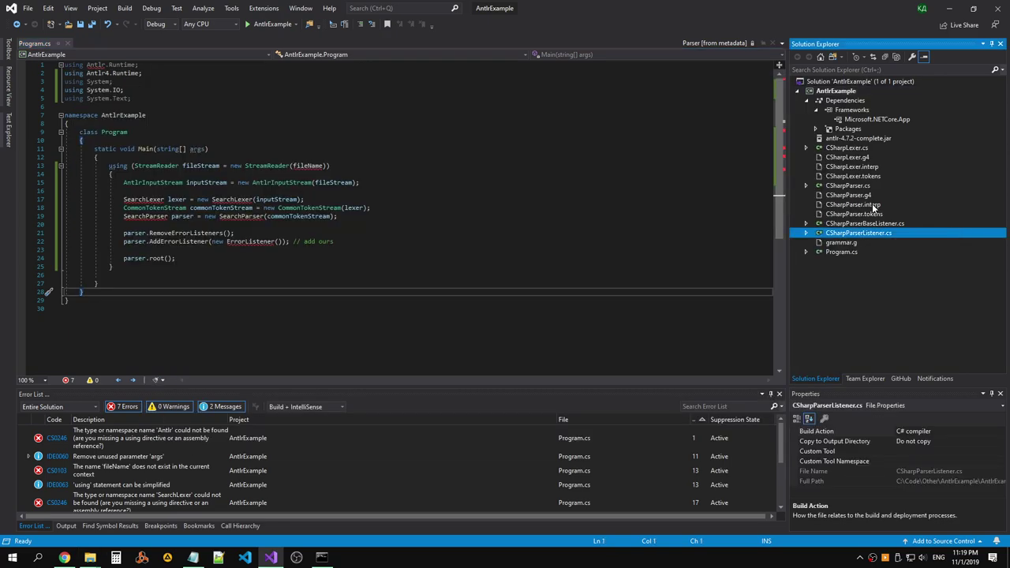
{"action": "left_click", "coordinate": [860, 187]}
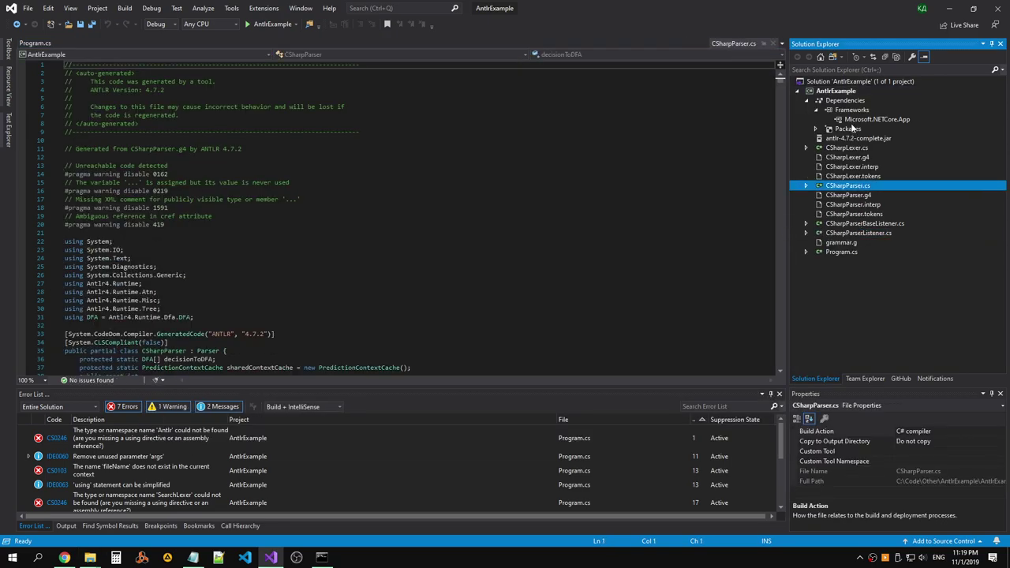
{"action": "left_click", "coordinate": [841, 253]}
{"action": "left_click", "coordinate": [142, 199]}
{"action": "double_click", "coordinate": [142, 199]}
{"action": "key", "text": "BackSpace"}
{"action": "type", "text": "C"}
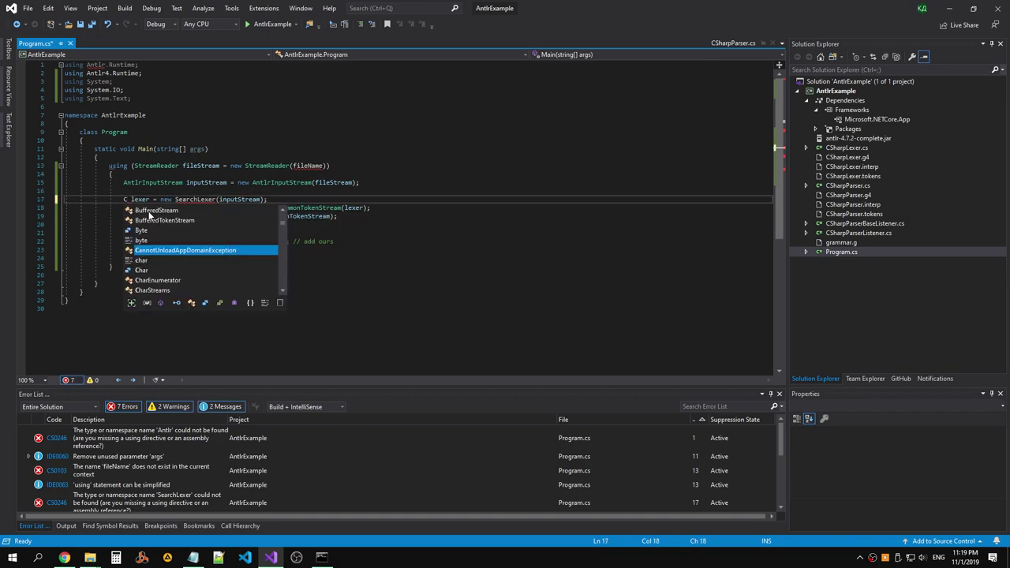
{"action": "type", "text": "Ha"}
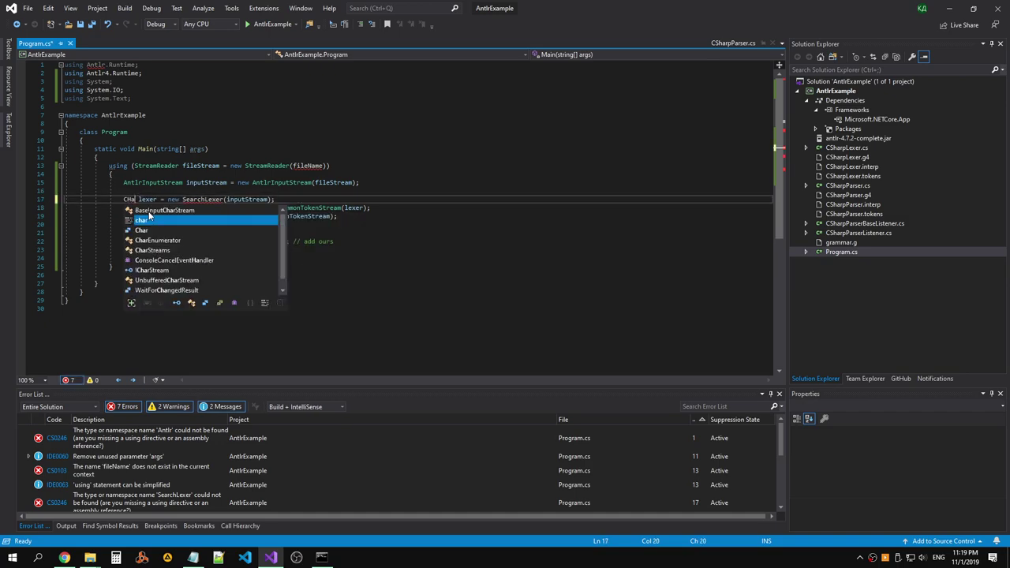
{"action": "type", "text": "r"}
{"action": "key", "text": "BackSpace"}
{"action": "key", "text": "BackSpace"}
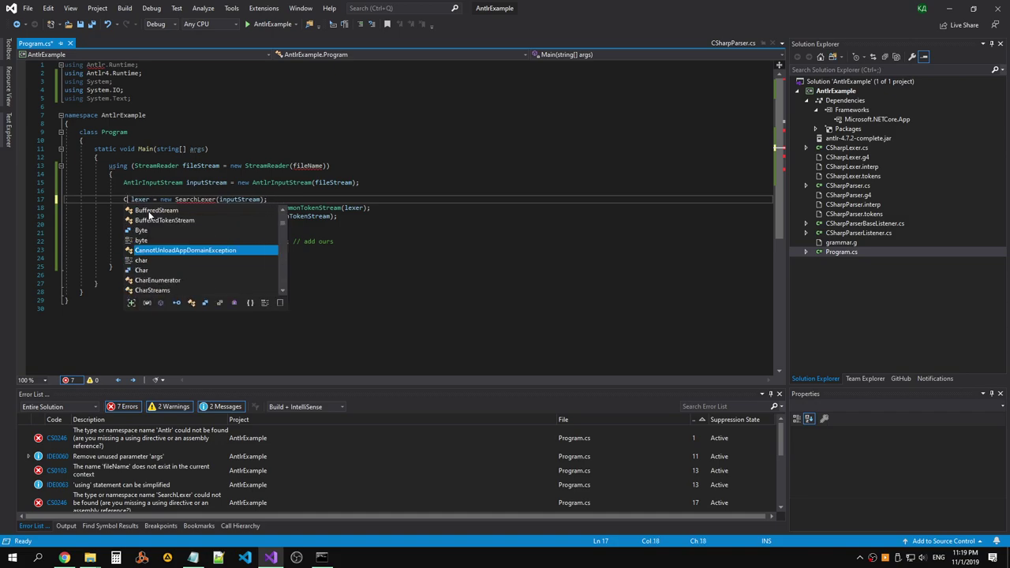
{"action": "key", "text": "BackSpace"}
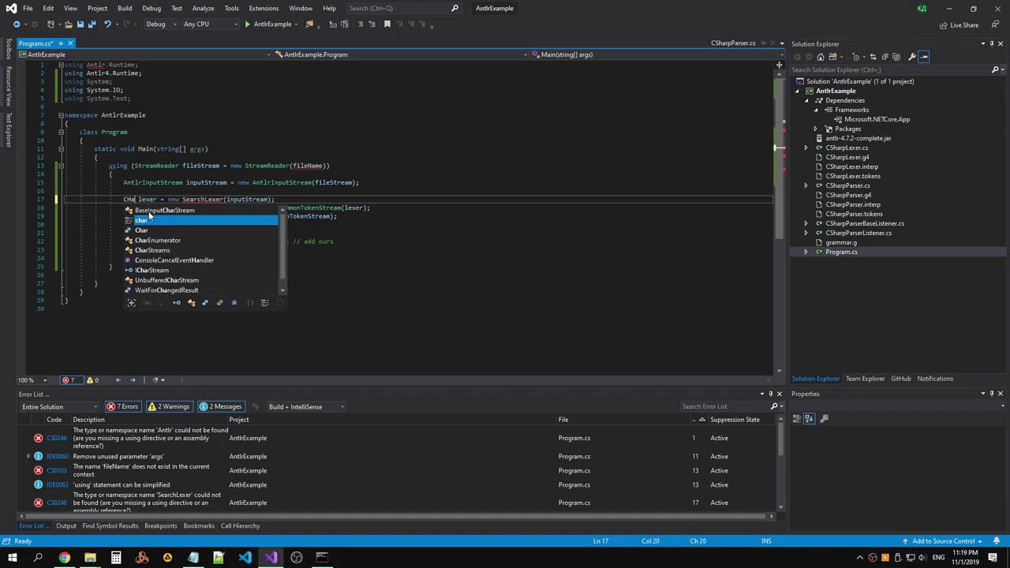
{"action": "type", "text": "Sha"}
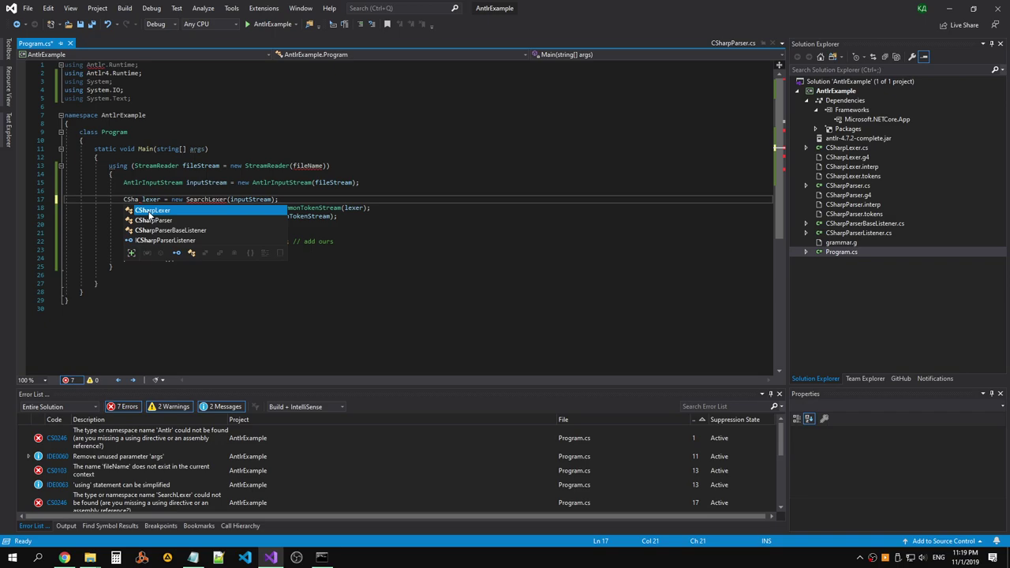
{"action": "key", "text": "Tab"}
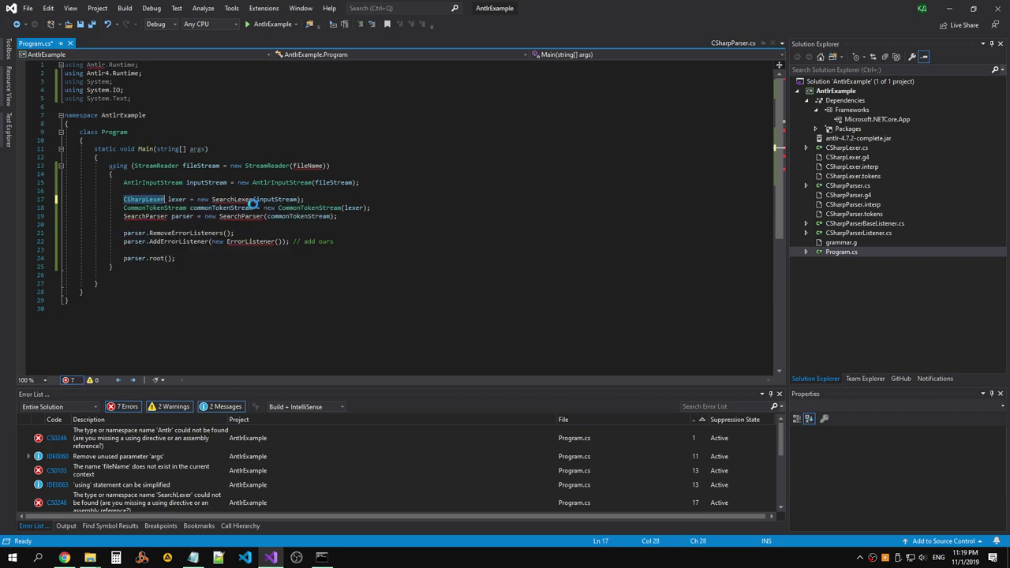
Replace the SearchLexer constructor with CSharpLexer and save Program.cs.
{"action": "double_click", "coordinate": [251, 199]}
{"action": "type", "text": "CSharpLexer"}
{"action": "left_click", "coordinate": [293, 241]}
{"action": "key", "text": "ctrl+s"}
Change the parser's type and constructor on line 19 from SearchParser to CSharpParser.
{"action": "left_click", "coordinate": [167, 216]}
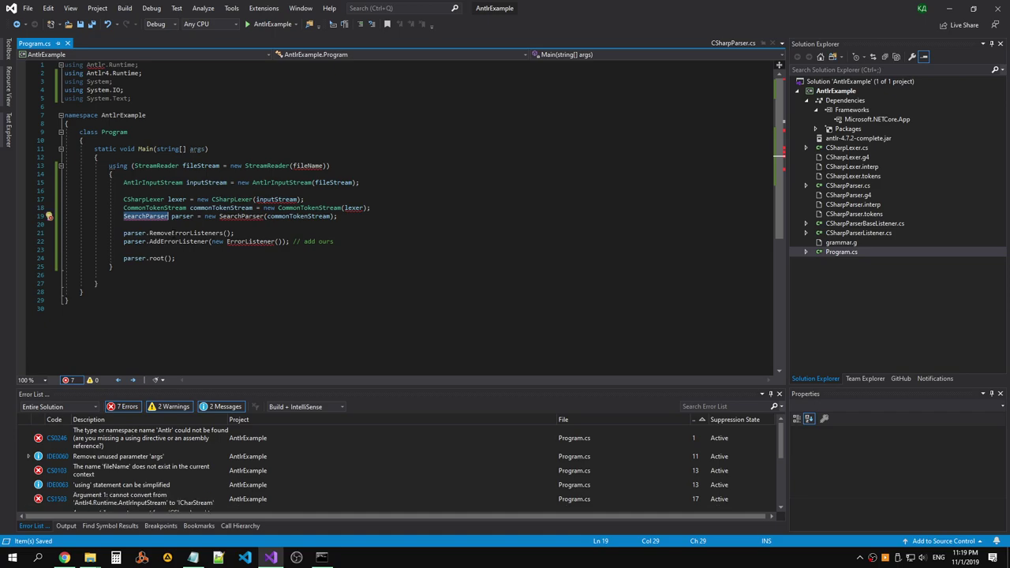
{"action": "type", "text": "CS"}
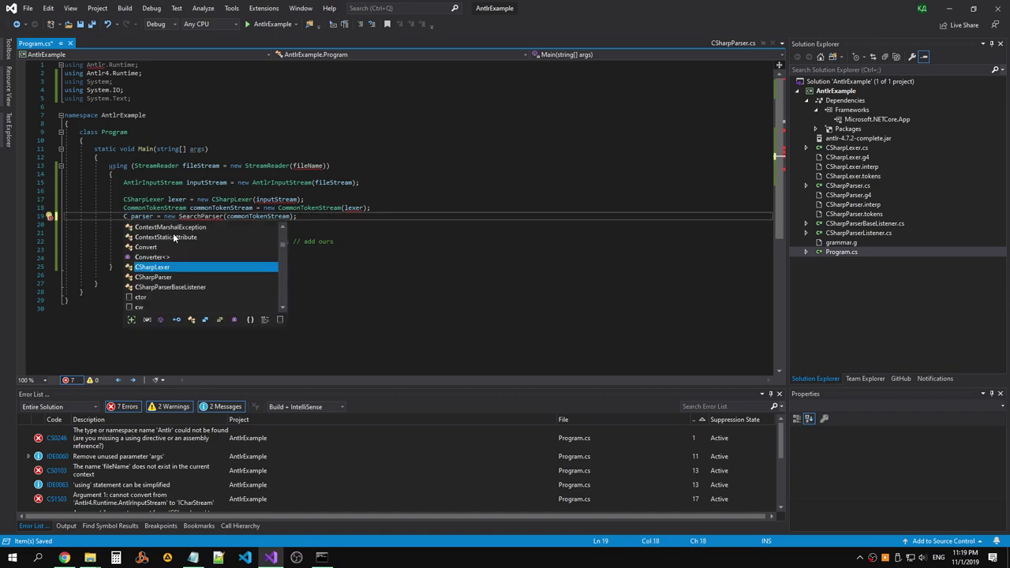
{"action": "type", "text": "harpP"}
{"action": "key", "text": "Tab"}
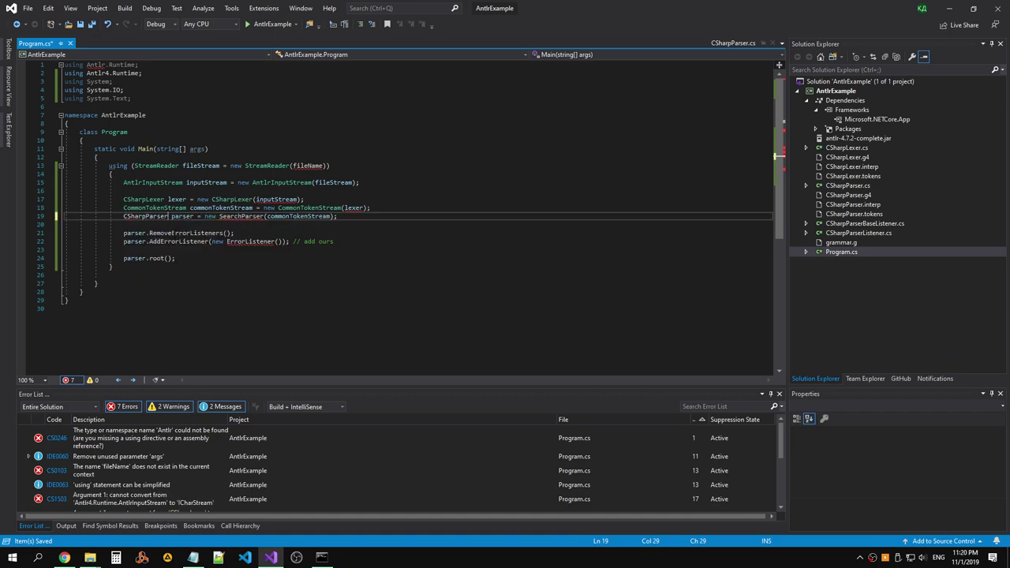
{"action": "double_click", "coordinate": [242, 216]}
{"action": "type", "text": "CSharpParser"}
Check the CSharpLexer constructor's expected parameters on the lexer and token-stream lines.
{"action": "left_click", "coordinate": [398, 206]}
{"action": "key", "text": "Left"}
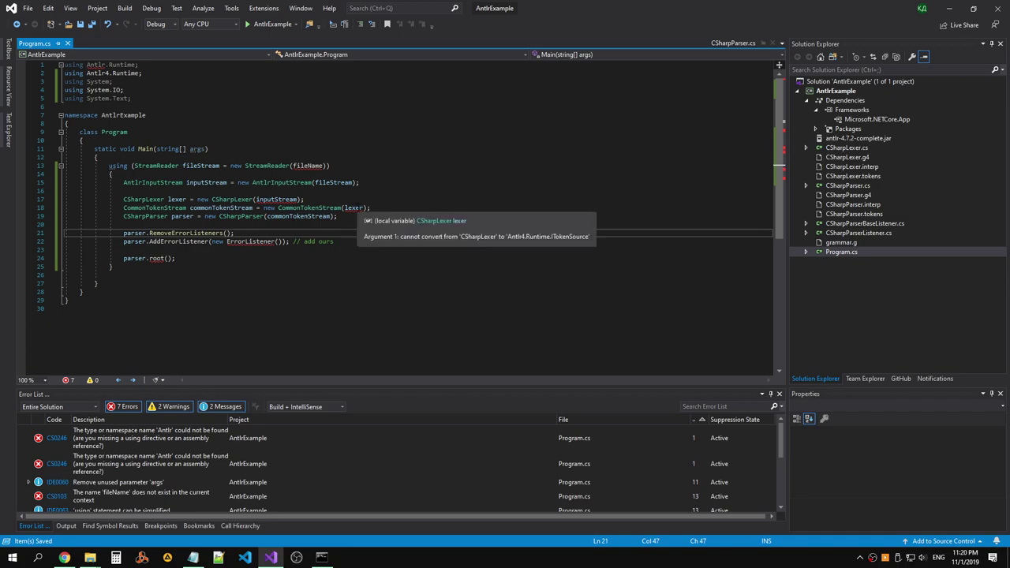
{"action": "mouse_move", "coordinate": [276, 200]}
{"action": "mouse_move", "coordinate": [361, 211]}
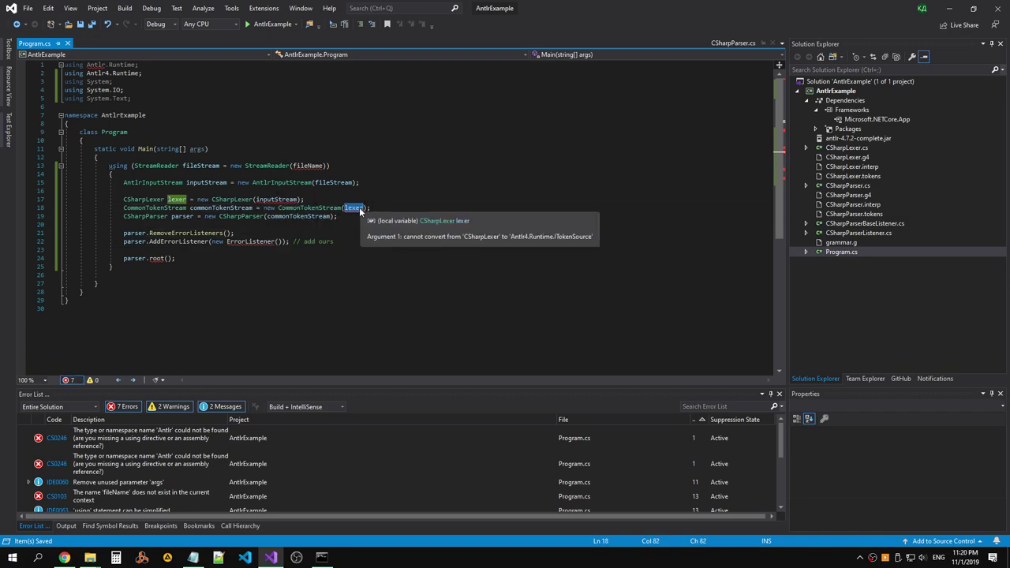
{"action": "key", "text": "Left"}
{"action": "key", "text": "Left"}
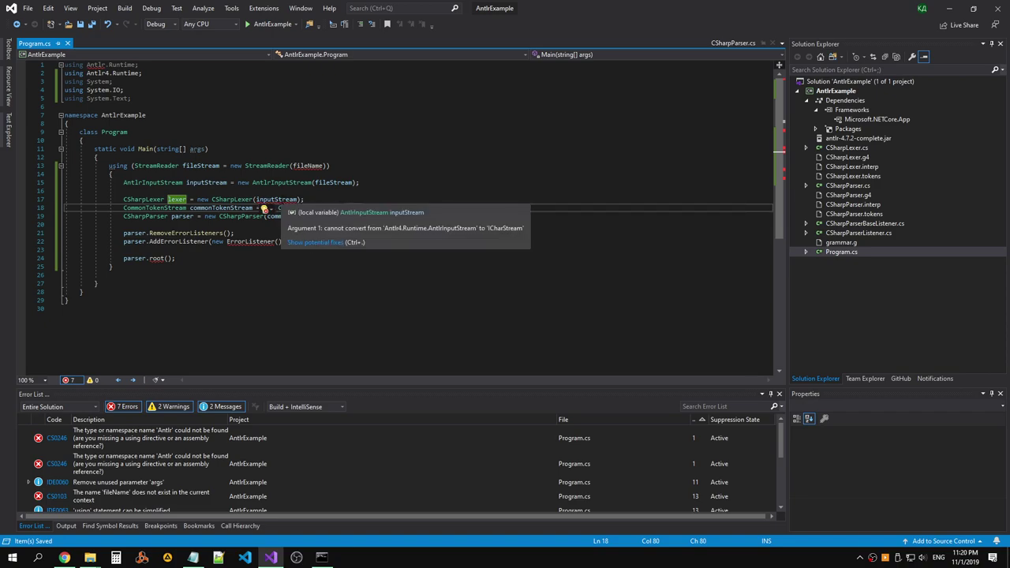
{"action": "left_click", "coordinate": [255, 200]}
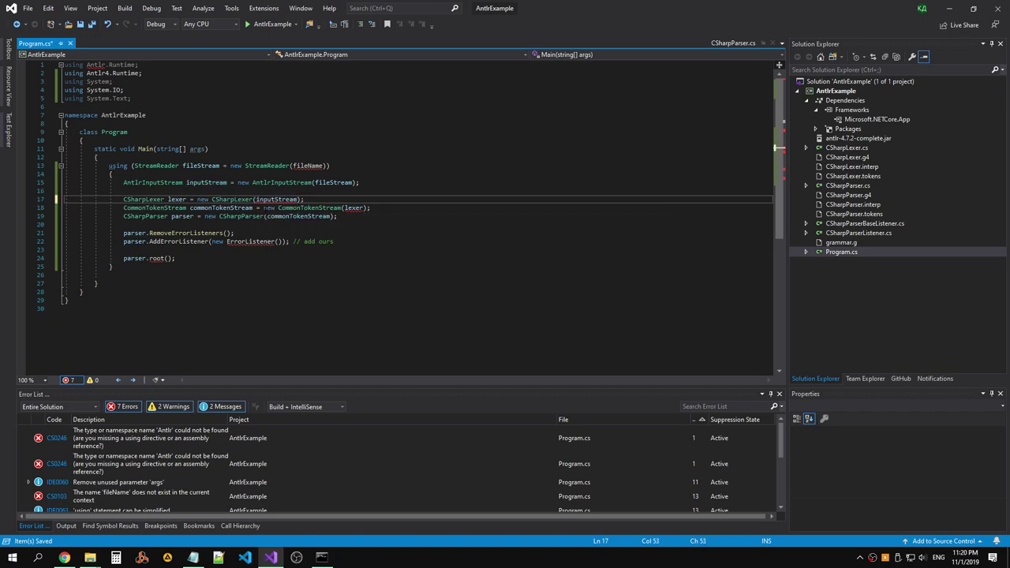
{"action": "key", "text": "ctrl+shift+space"}
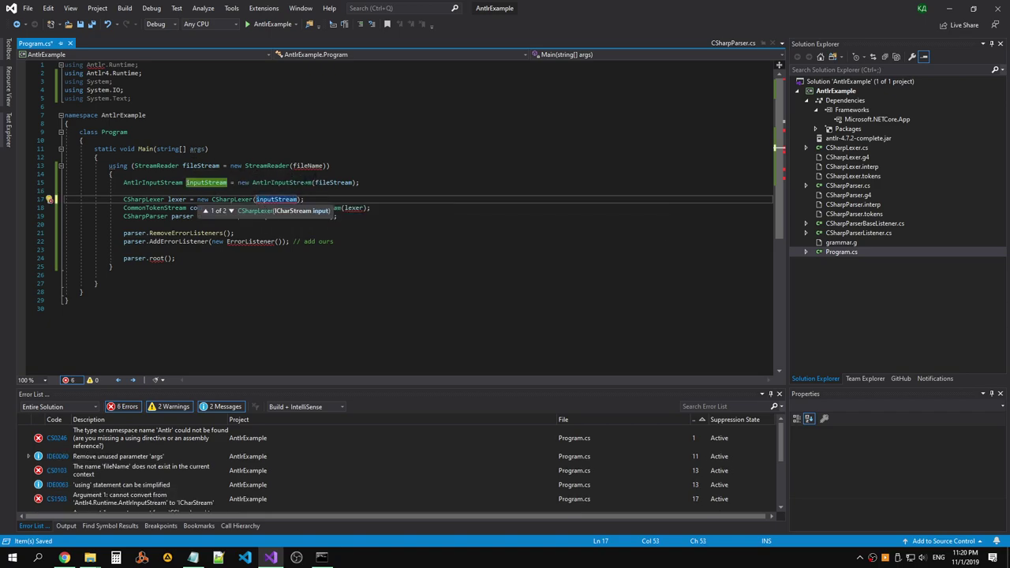
{"action": "left_click", "coordinate": [248, 200]}
Go to the CSharpLexer definition and locate the 'import java.util.Stack' line.
{"action": "right_click", "coordinate": [54, 202]}
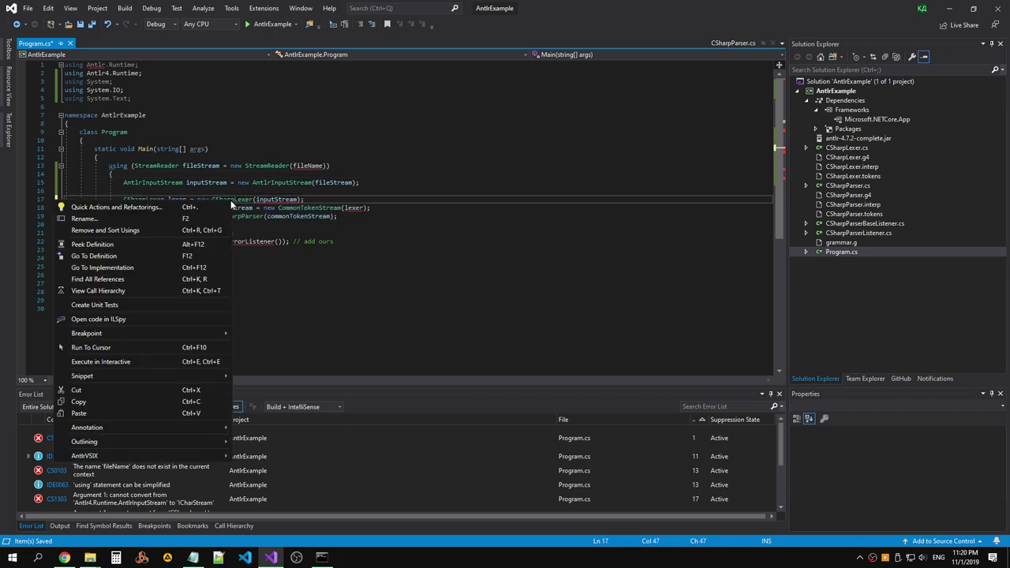
{"action": "left_click", "coordinate": [142, 254]}
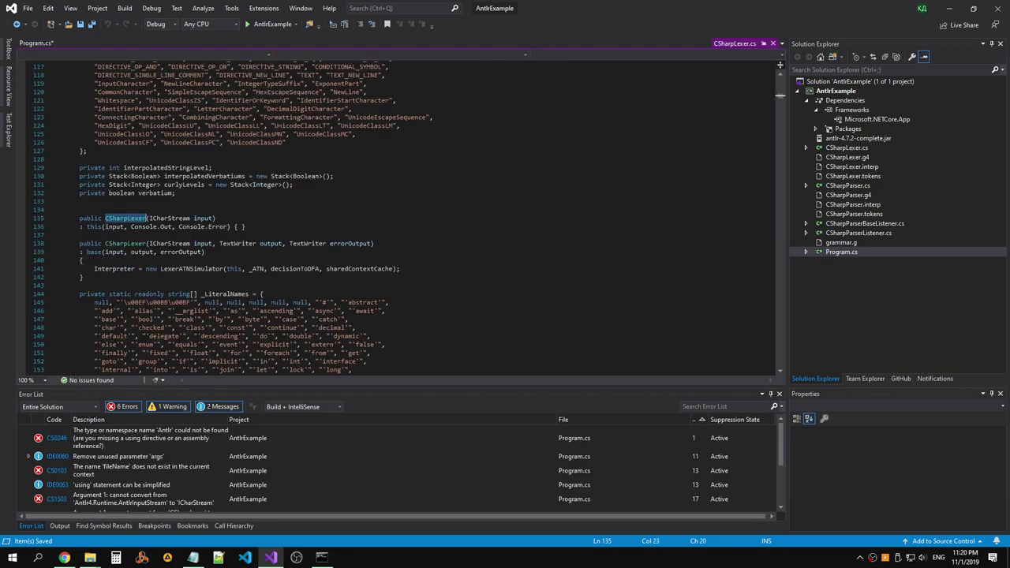
{"action": "left_click", "coordinate": [16, 25]}
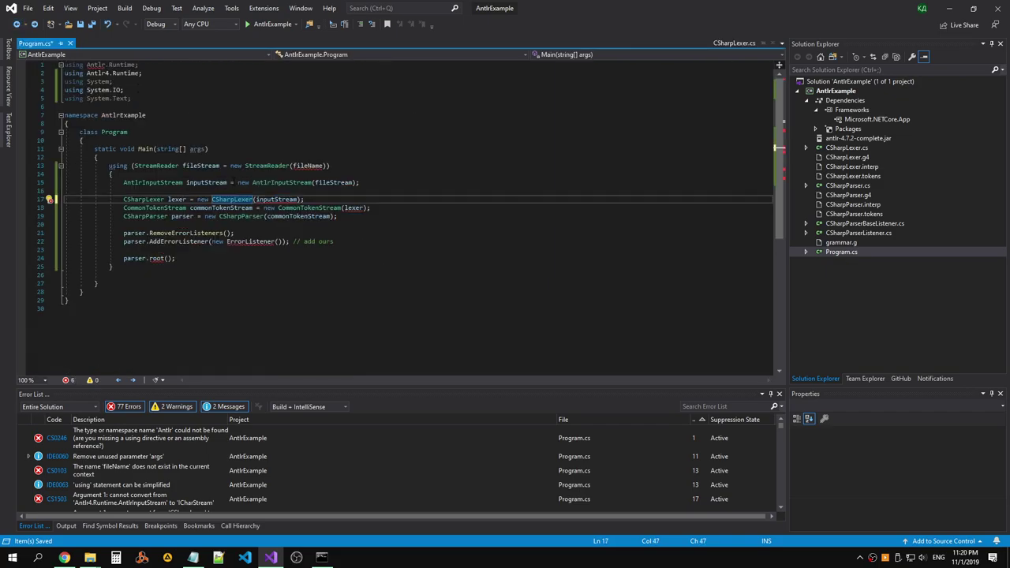
{"action": "right_click", "coordinate": [49, 200]}
{"action": "left_click", "coordinate": [142, 255]}
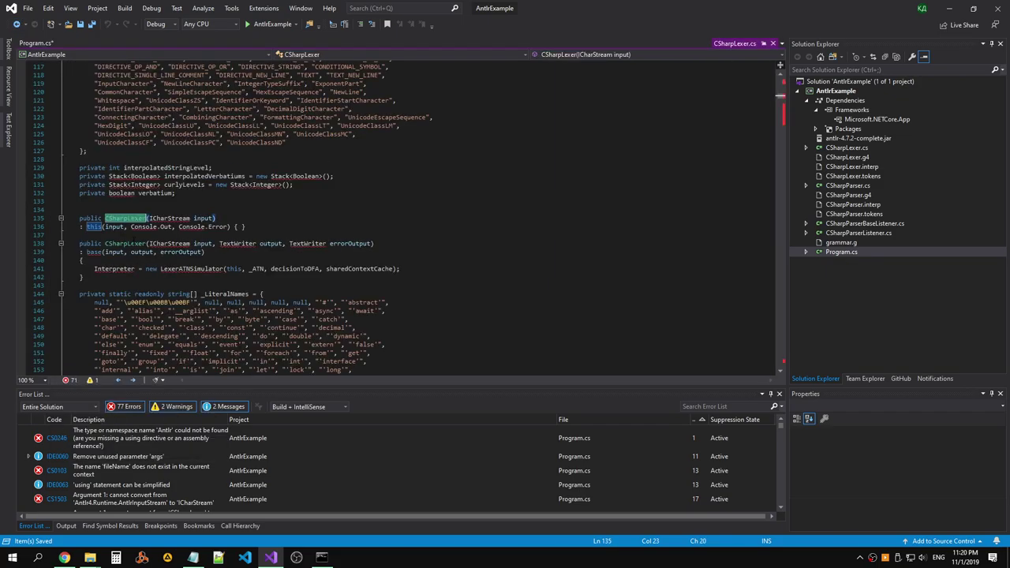
{"action": "scroll", "coordinate": [385, 131], "scroll_direction": "up", "scroll_amount": 20}
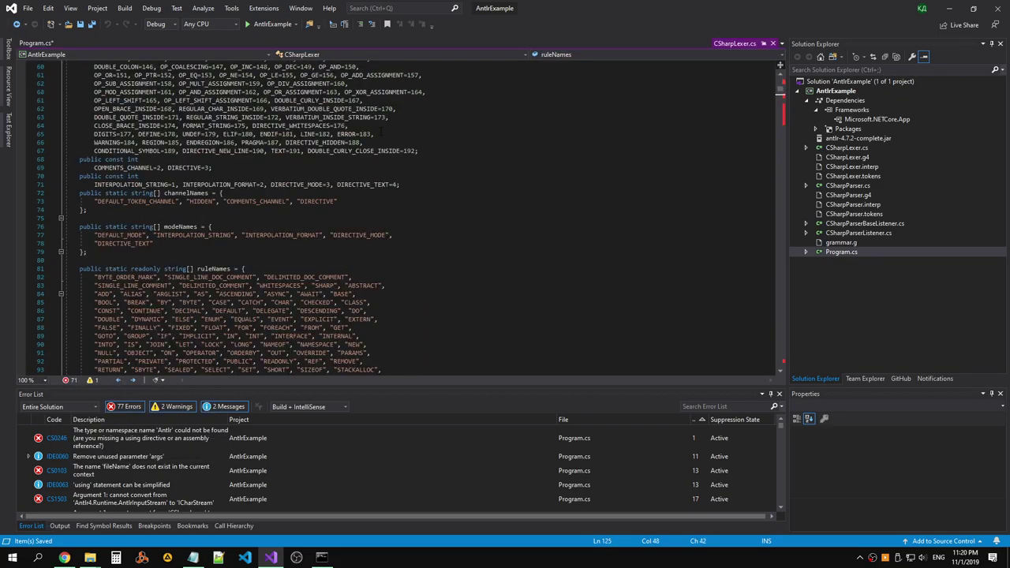
{"action": "scroll", "coordinate": [381, 131], "scroll_direction": "up", "scroll_amount": 13}
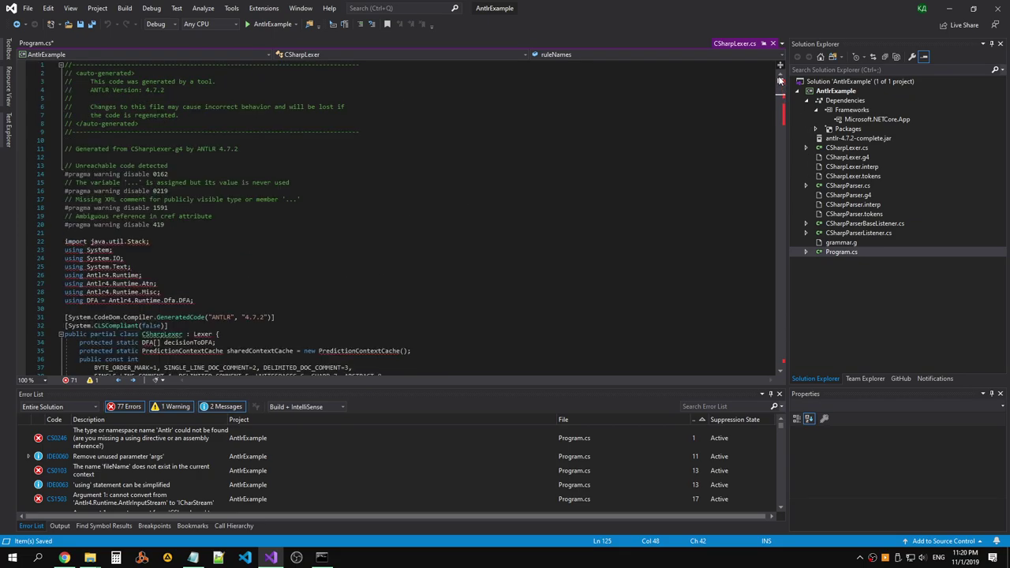
{"action": "left_click", "coordinate": [158, 241]}
{"action": "scroll", "coordinate": [170, 209], "scroll_direction": "down", "scroll_amount": 2}
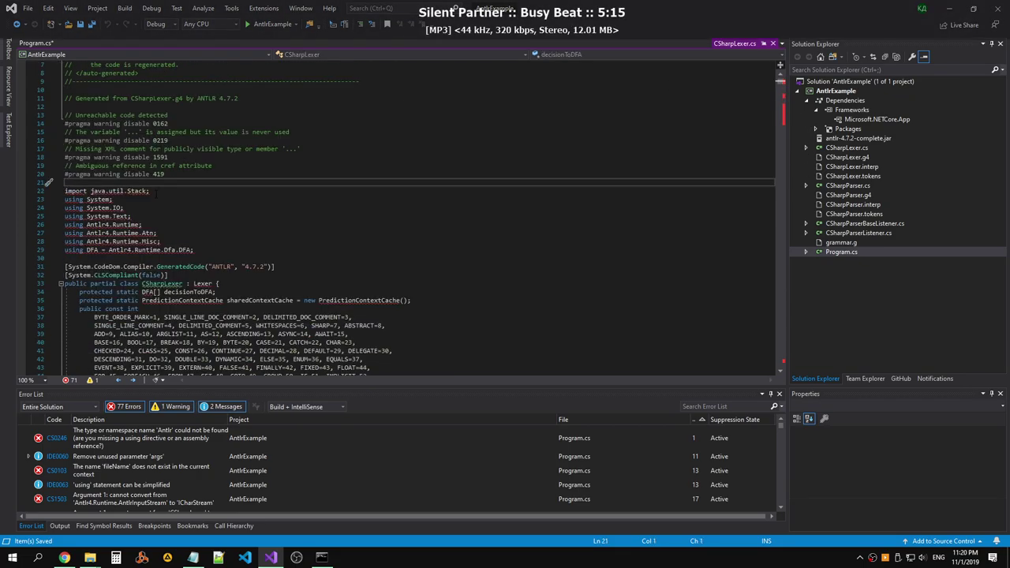
{"action": "left_click", "coordinate": [181, 215]}
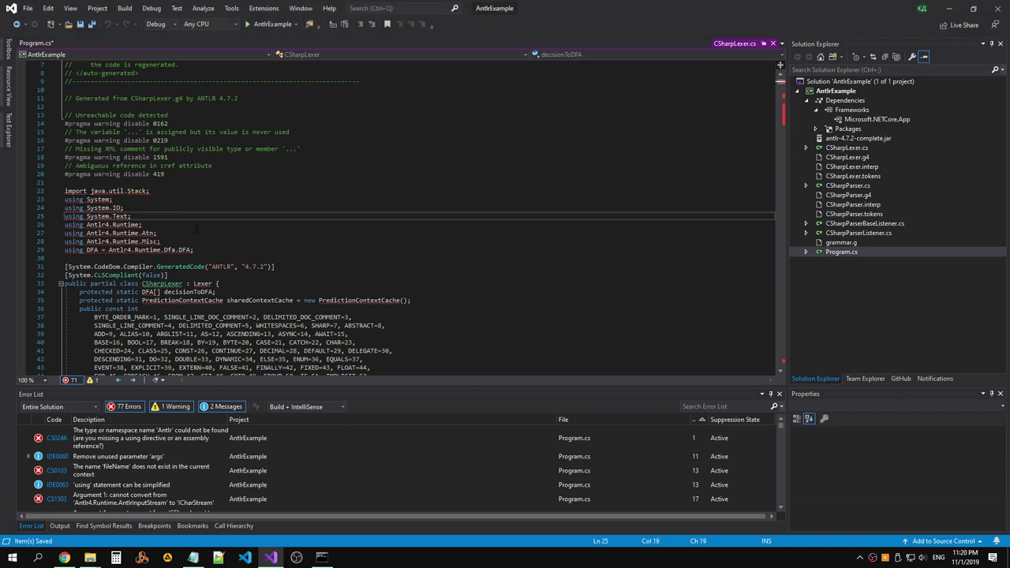
{"action": "scroll", "coordinate": [196, 228], "scroll_direction": "down", "scroll_amount": 2}
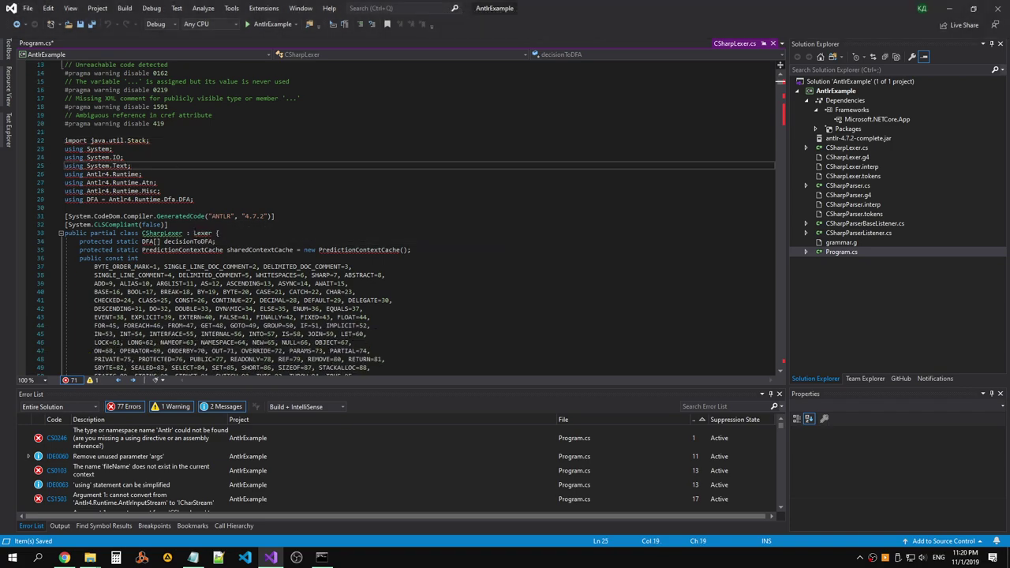
Open the generated CSharpParserListener, CSharpParserBaseListener, CSharpParser and CSharpLexer files.
{"action": "double_click", "coordinate": [859, 233]}
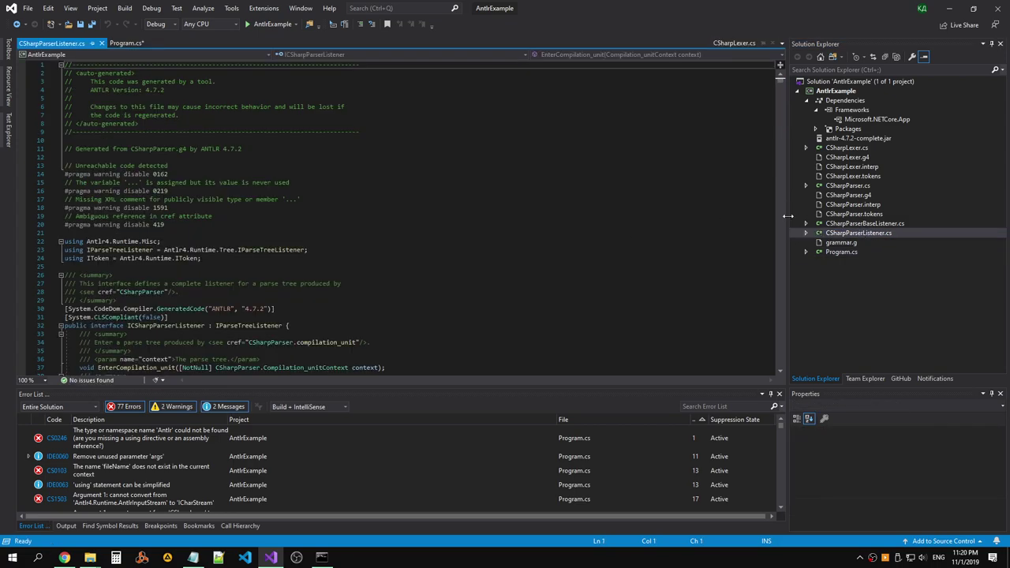
{"action": "double_click", "coordinate": [884, 225]}
{"action": "left_click", "coordinate": [881, 234]}
{"action": "left_click", "coordinate": [876, 225]}
{"action": "double_click", "coordinate": [848, 186]}
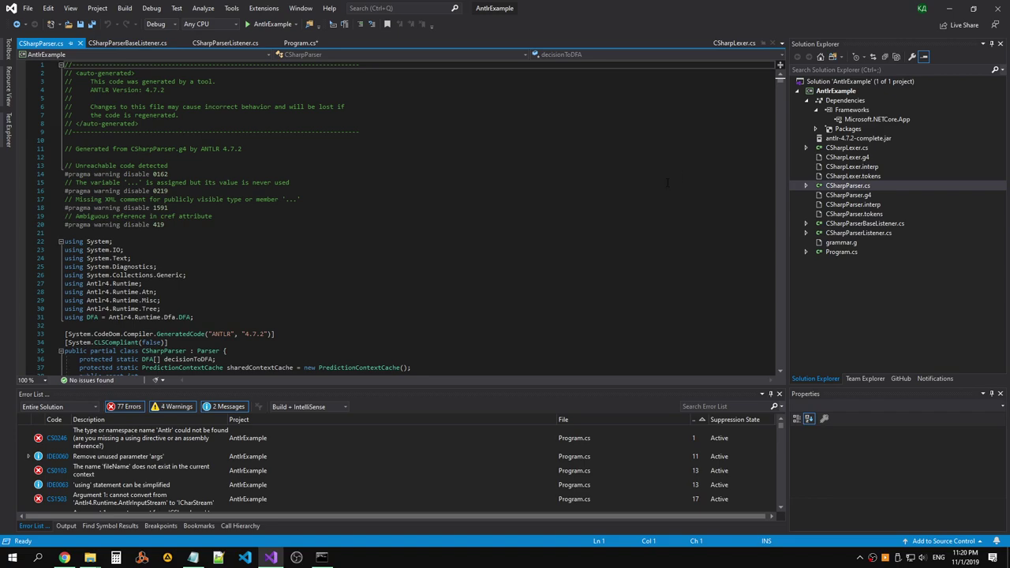
{"action": "scroll", "coordinate": [667, 181], "scroll_direction": "down", "scroll_amount": 1}
{"action": "double_click", "coordinate": [864, 149]}
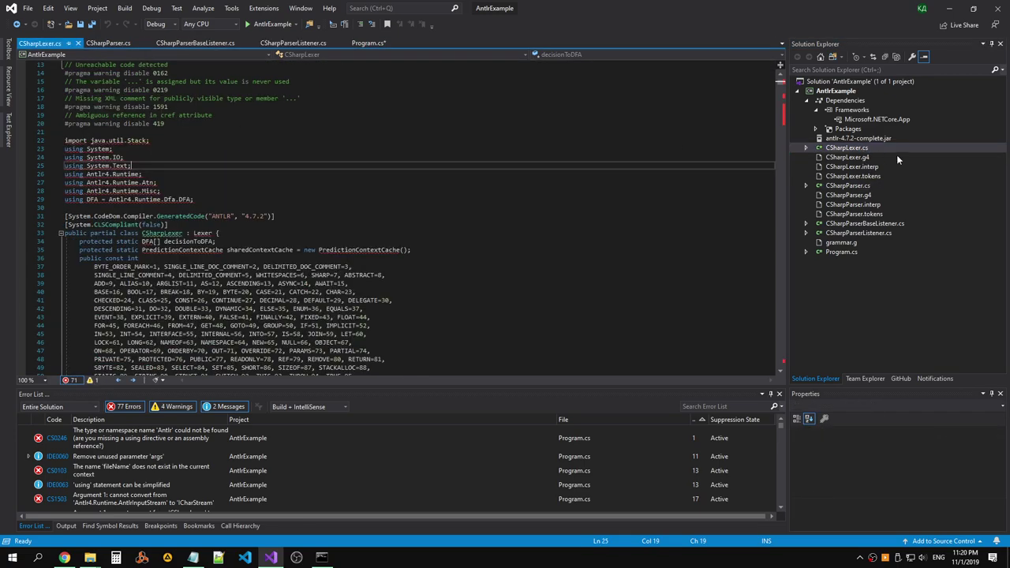
Comment out 'import java.util.Stack;' in CSharpLexer.cs with //.
{"action": "left_click", "coordinate": [550, 140]}
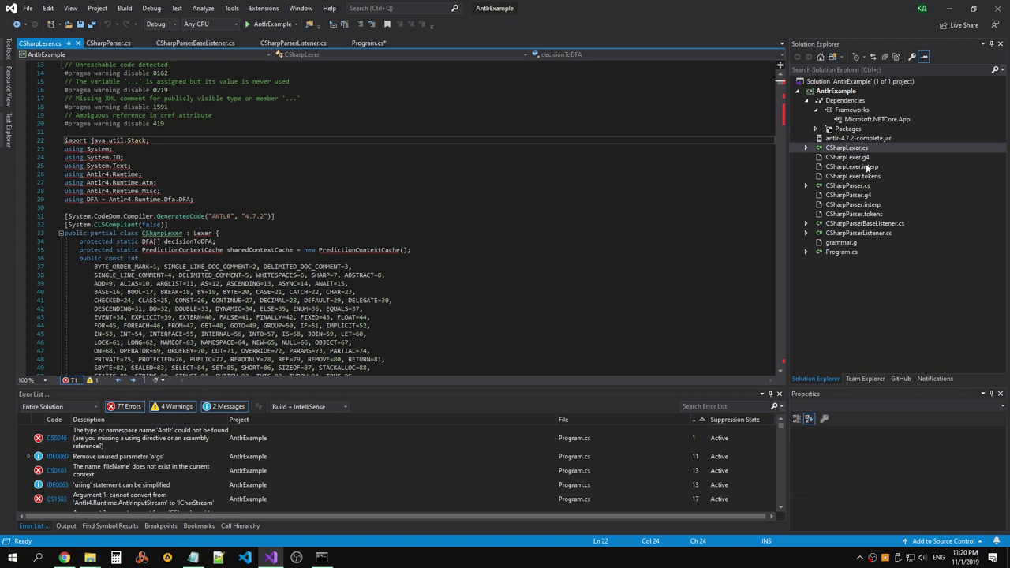
{"action": "scroll", "coordinate": [442, 137], "scroll_direction": "up", "scroll_amount": 4}
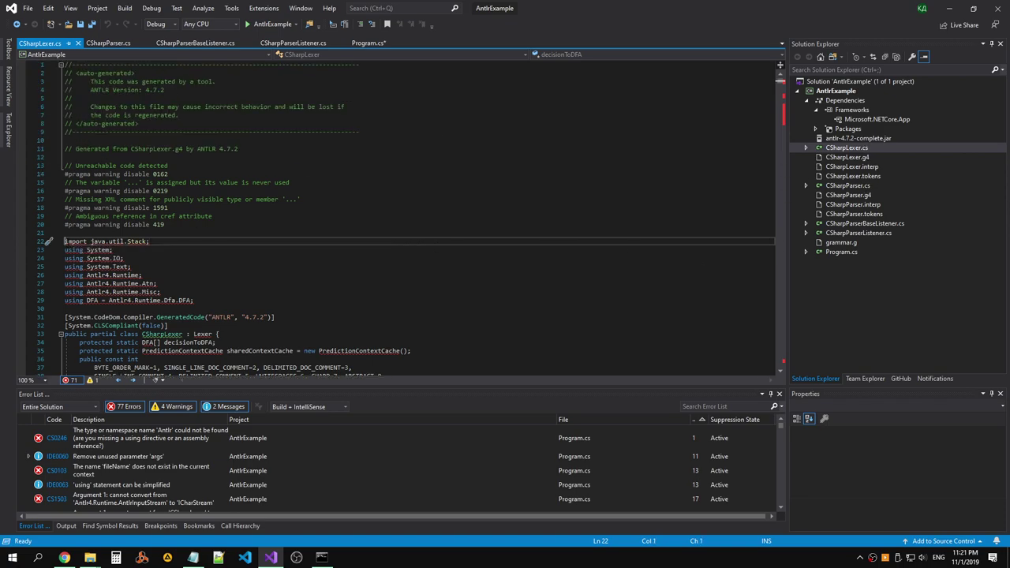
{"action": "type", "text": "//"}
{"action": "left_click", "coordinate": [240, 222]}
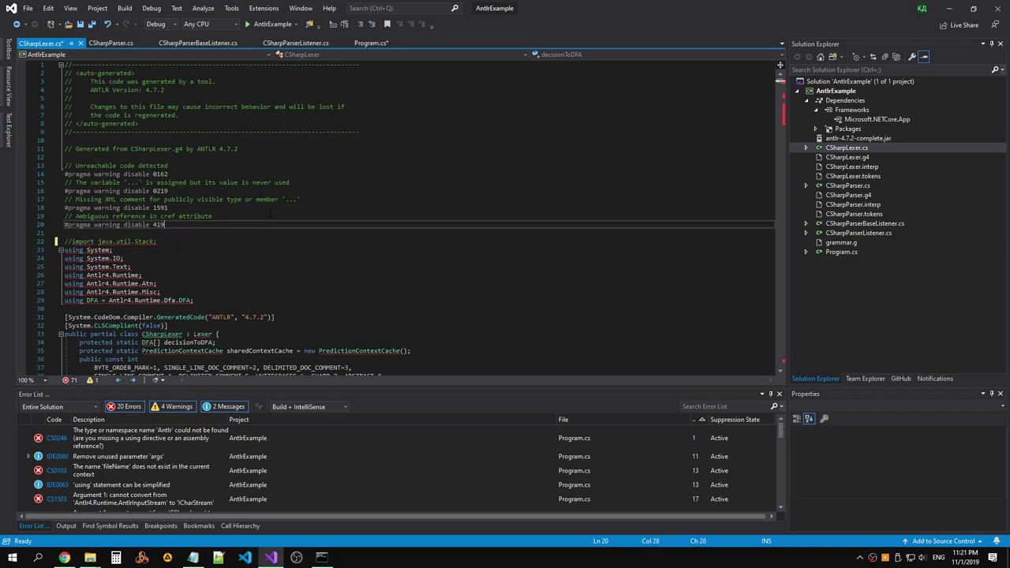
{"action": "scroll", "coordinate": [271, 213], "scroll_direction": "down", "scroll_amount": 2}
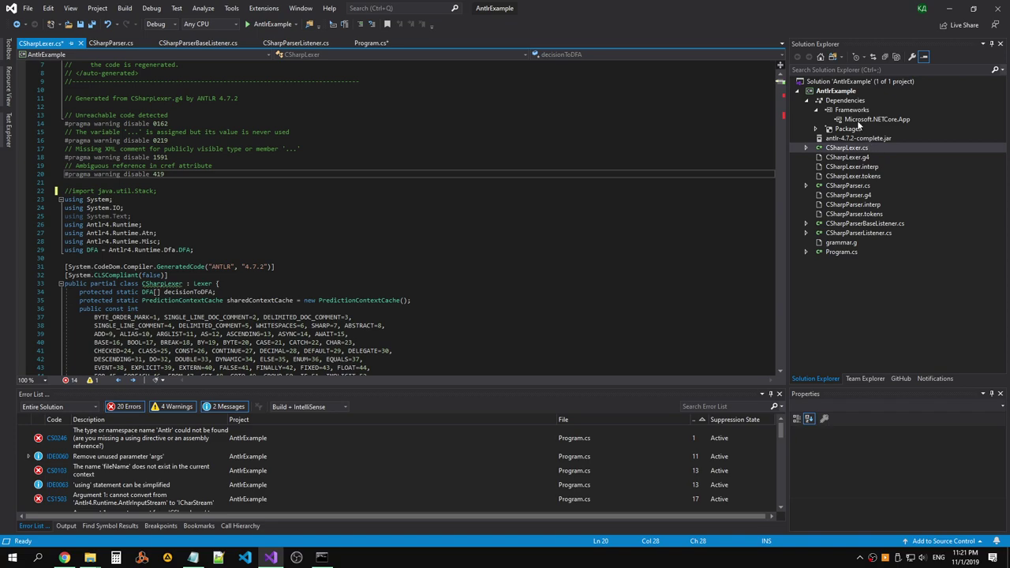
Build the AntlrExample project.
{"action": "left_click", "coordinate": [837, 91]}
{"action": "right_click", "coordinate": [838, 91]}
{"action": "left_click", "coordinate": [730, 98]}
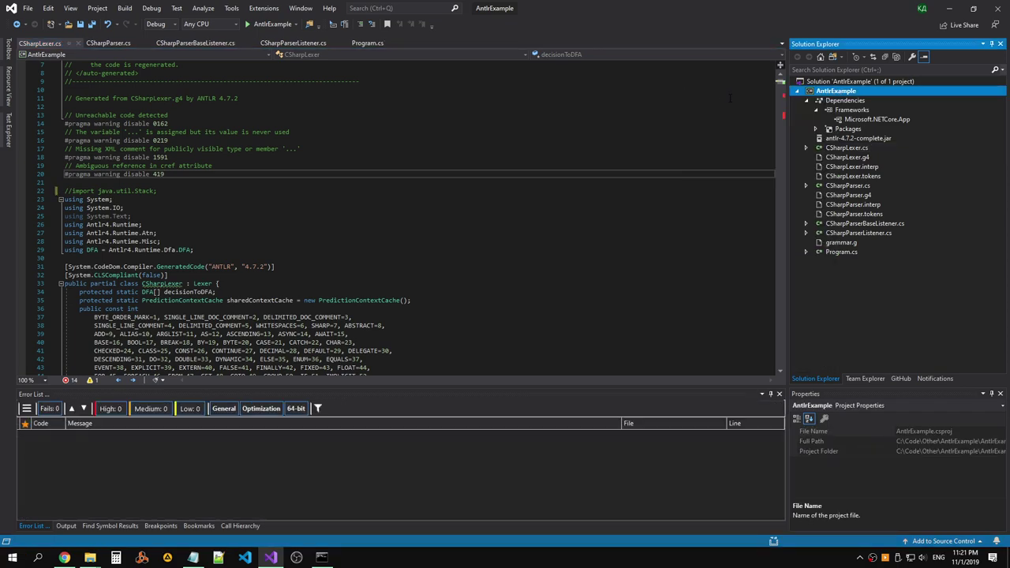
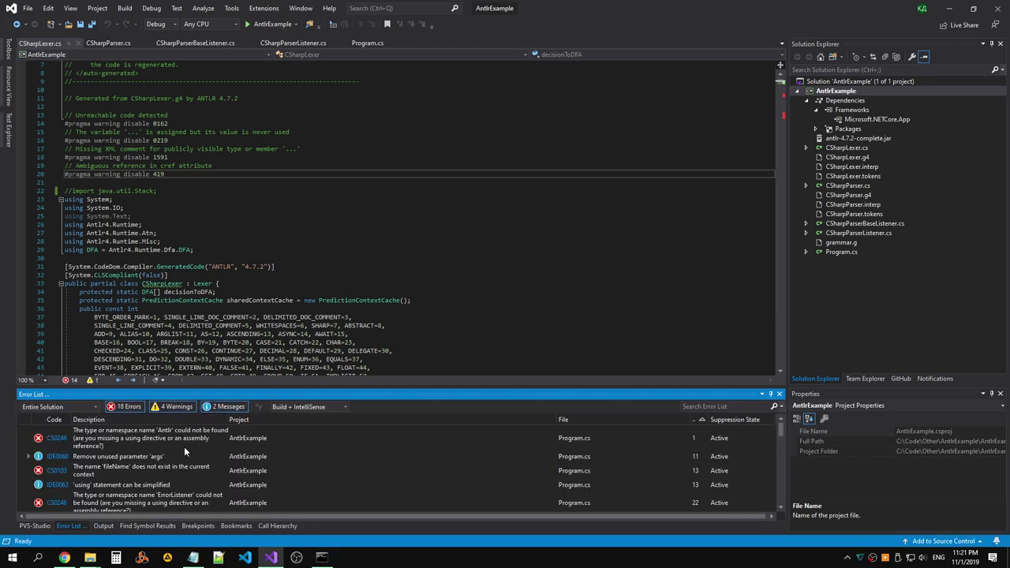
Open CSharpLexer.cs at the Stack<Integer> error and add the missing using line via Quick Actions.
{"action": "double_click", "coordinate": [184, 440]}
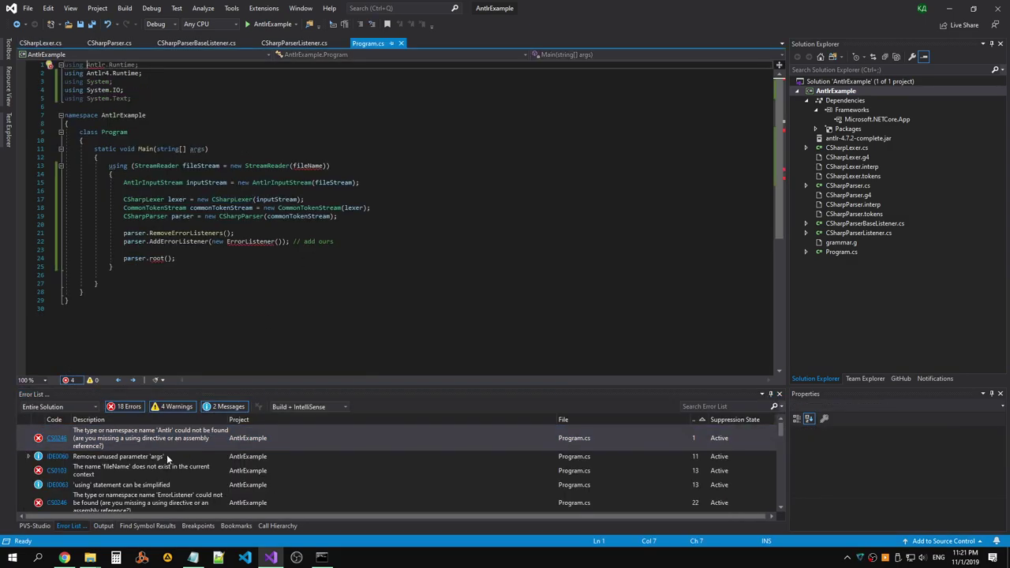
{"action": "scroll", "coordinate": [213, 462], "scroll_direction": "down", "scroll_amount": 1}
{"action": "scroll", "coordinate": [213, 463], "scroll_direction": "down", "scroll_amount": 6}
{"action": "left_click", "coordinate": [189, 448]}
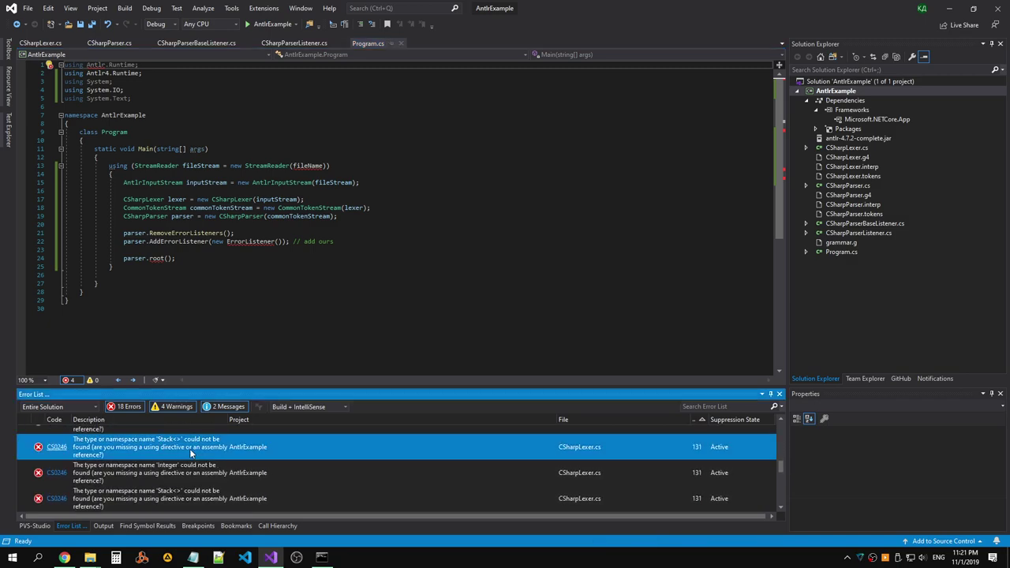
{"action": "double_click", "coordinate": [190, 448]}
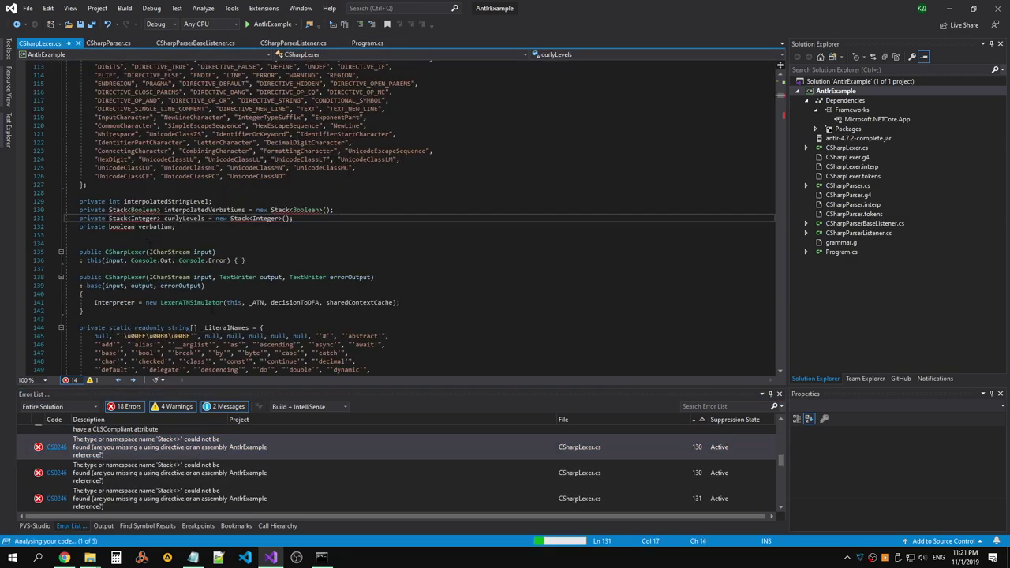
{"action": "key", "text": "ctrl+period"}
{"action": "key", "text": "Return"}
Change the verbatium field's type from boolean to bool and save CSharpLexer.cs.
{"action": "left_click", "coordinate": [143, 227]}
{"action": "double_click", "coordinate": [125, 227]}
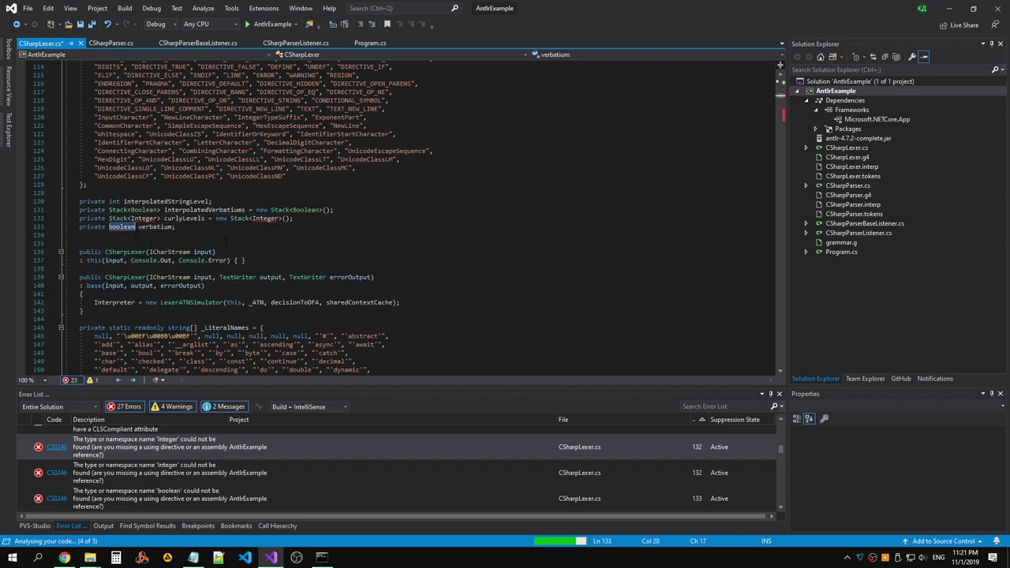
{"action": "type", "text": "bool"}
{"action": "key", "text": "Escape"}
{"action": "left_click", "coordinate": [228, 233]}
{"action": "key", "text": "ctrl+s"}
Replace both Integer type arguments on line 132 with int, making curlyLevels Stack<int>.
{"action": "left_click", "coordinate": [149, 218]}
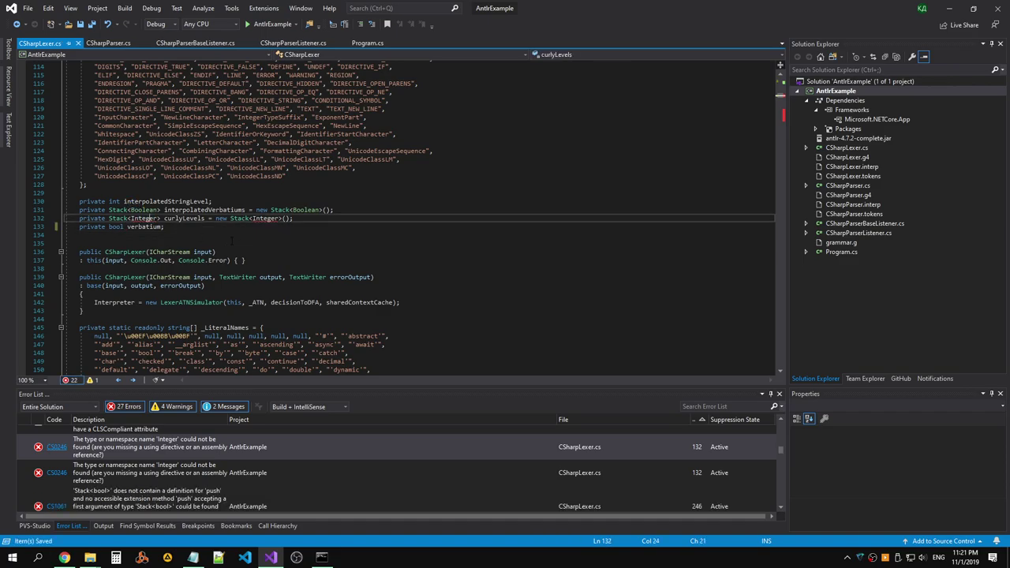
{"action": "scroll", "coordinate": [293, 232], "scroll_direction": "up", "scroll_amount": 10}
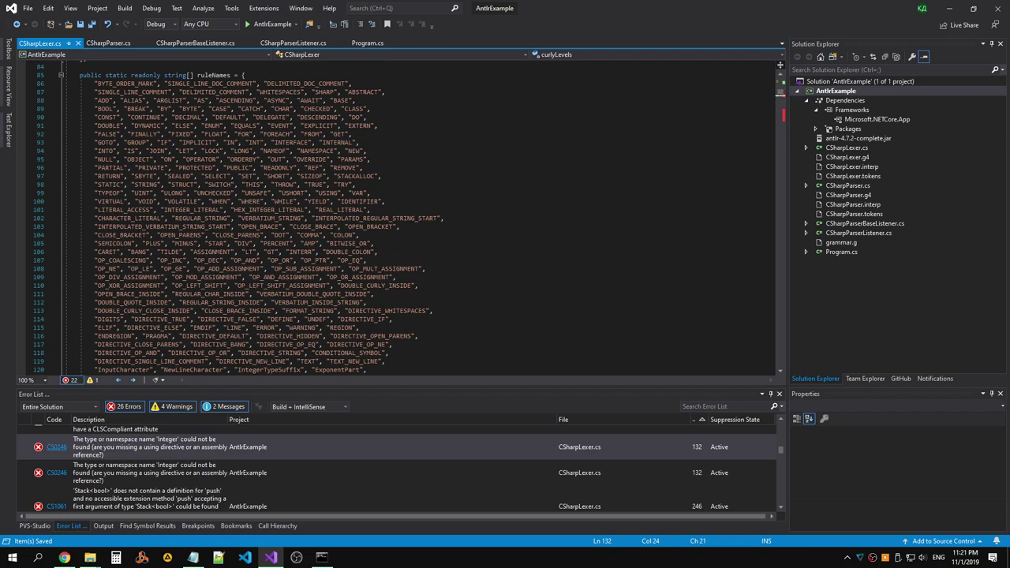
{"action": "scroll", "coordinate": [405, 218], "scroll_direction": "down", "scroll_amount": 10}
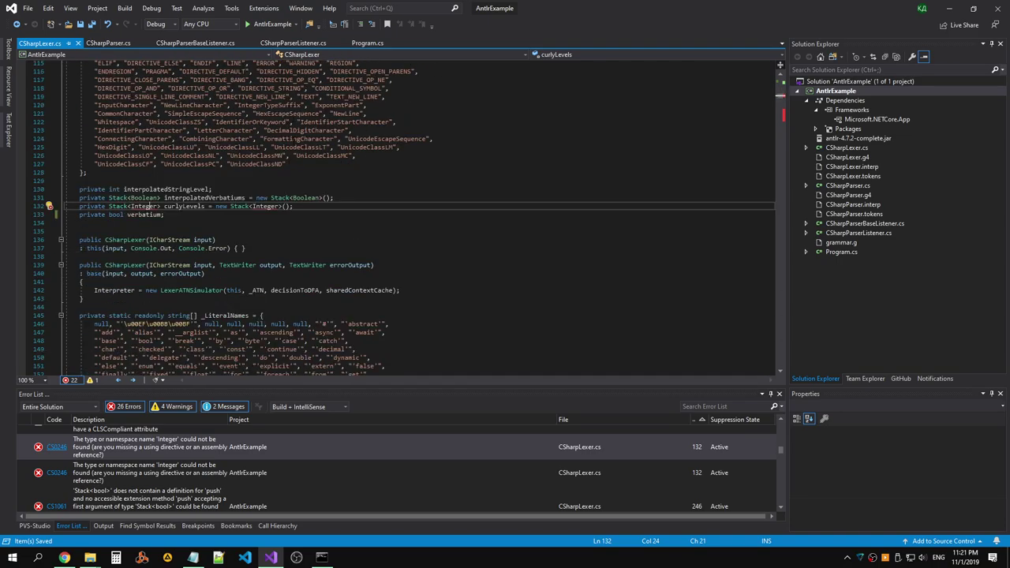
{"action": "key", "text": "Down"}
{"action": "key", "text": "Down"}
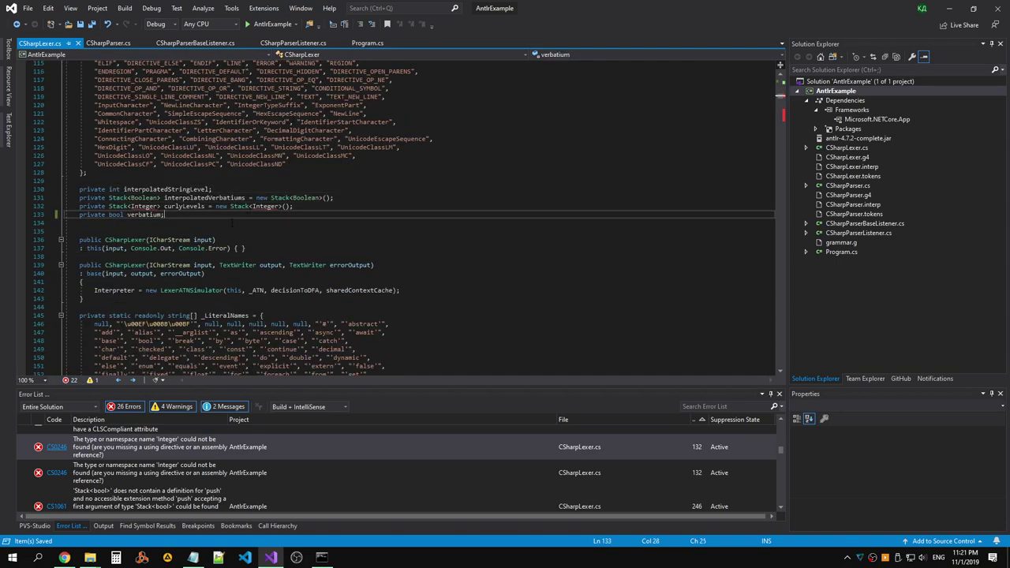
{"action": "left_click", "coordinate": [157, 206]}
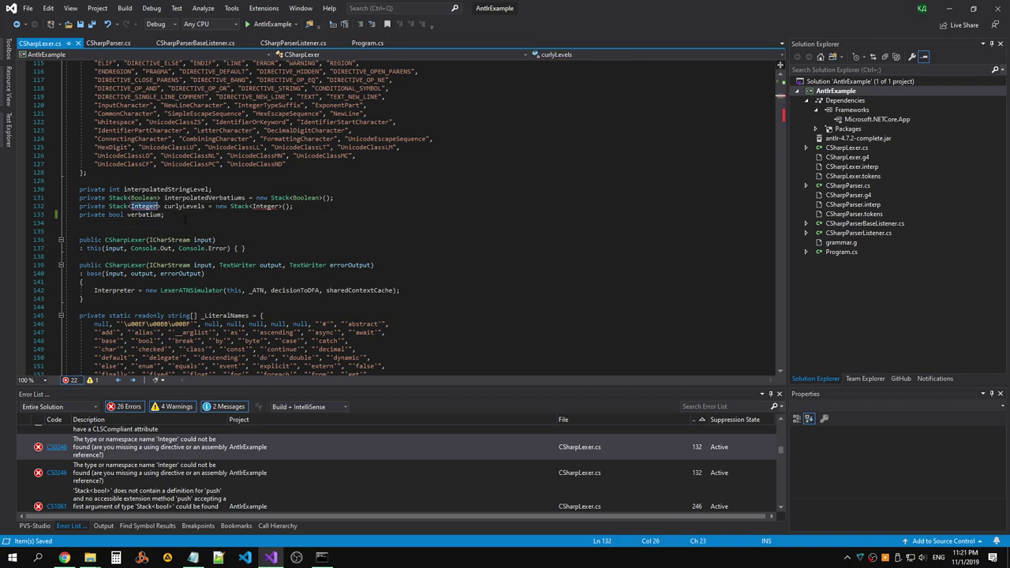
{"action": "key", "text": "BackSpace"}
{"action": "key", "text": "BackSpace"}
{"action": "key", "text": "BackSpace"}
{"action": "key", "text": "BackSpace"}
{"action": "key", "text": "BackSpace"}
{"action": "key", "text": "BackSpace"}
{"action": "key", "text": "BackSpace"}
{"action": "type", "text": "int"}
{"action": "key", "text": "Escape"}
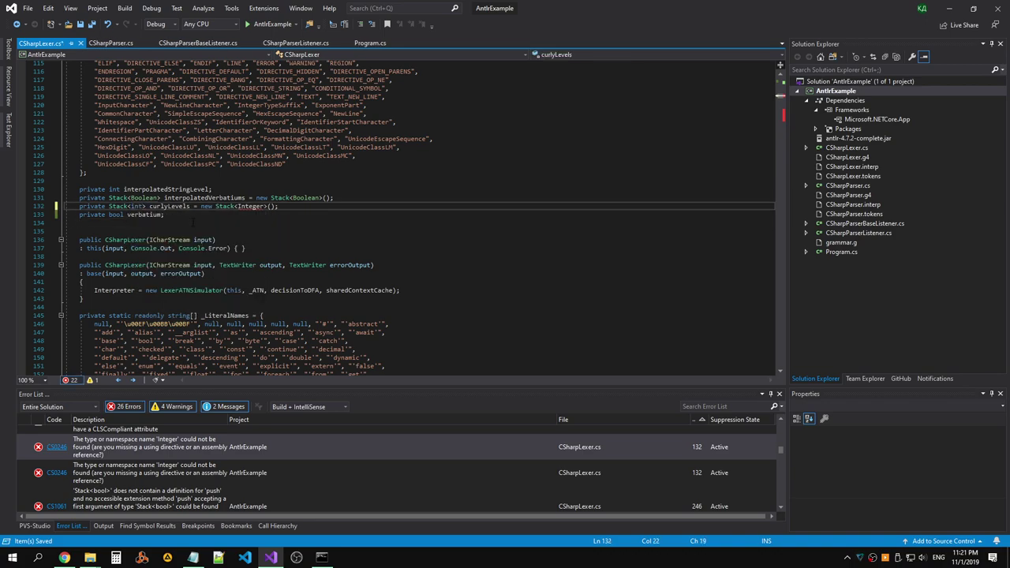
{"action": "double_click", "coordinate": [251, 207]}
{"action": "type", "text": "int"}
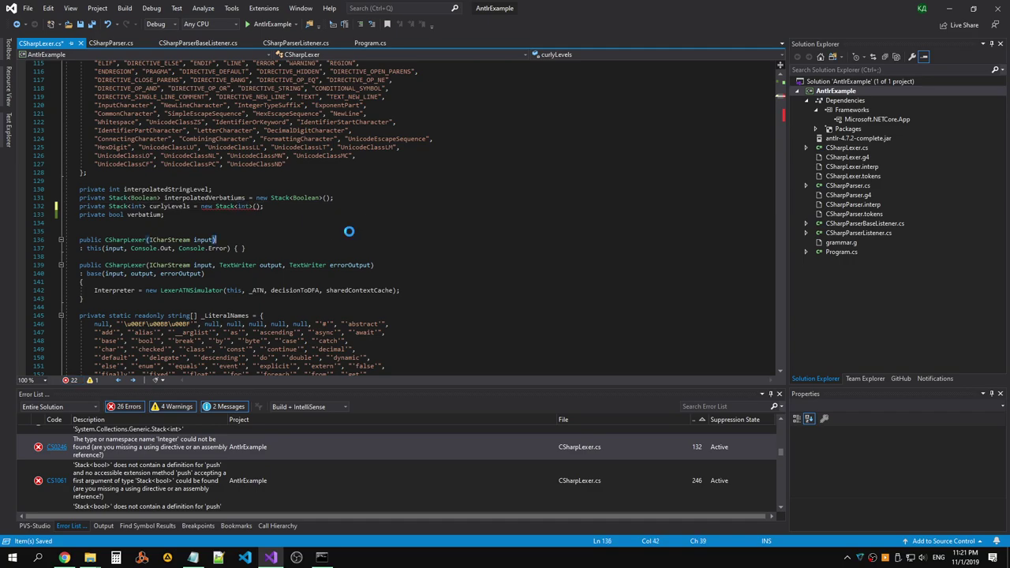
{"action": "key", "text": "Down"}
{"action": "left_click_drag", "start_coordinate": [784, 105], "coordinate": [783, 115]}
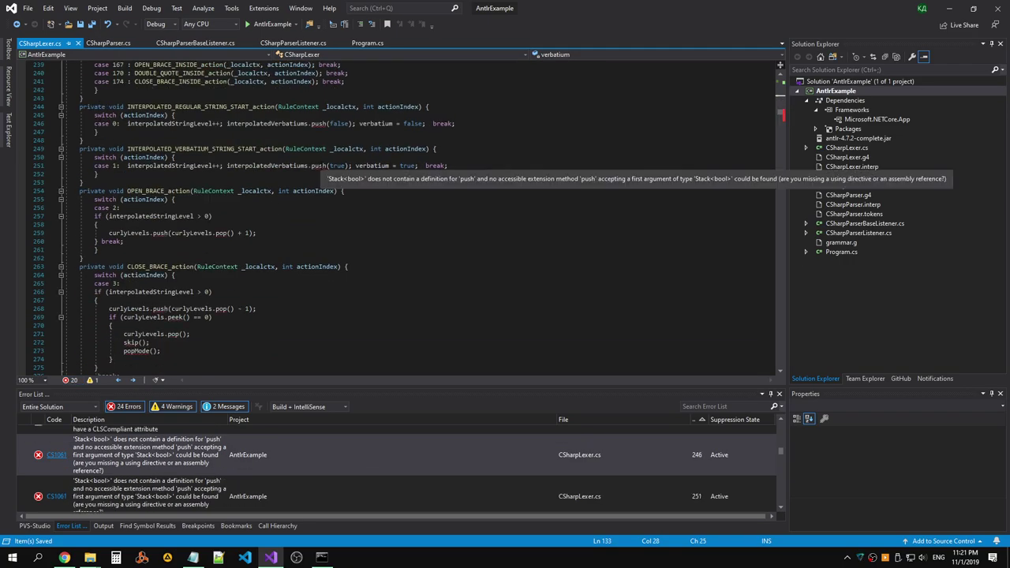
Look up the interpolatedVerbatiums declaration, then navigate back to the push calls.
{"action": "left_click", "coordinate": [289, 165]}
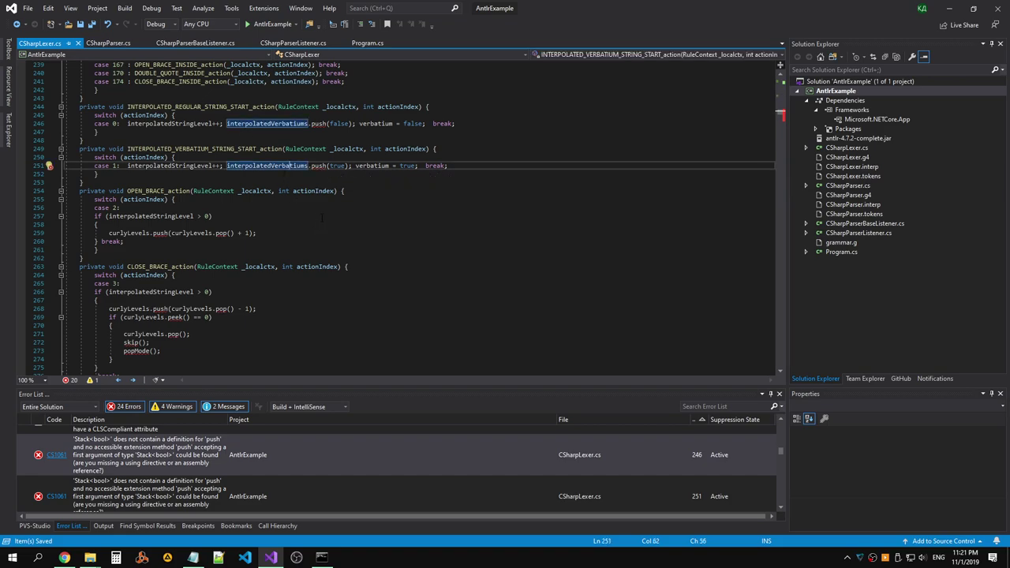
{"action": "right_click", "coordinate": [278, 167]}
{"action": "left_click", "coordinate": [175, 224]}
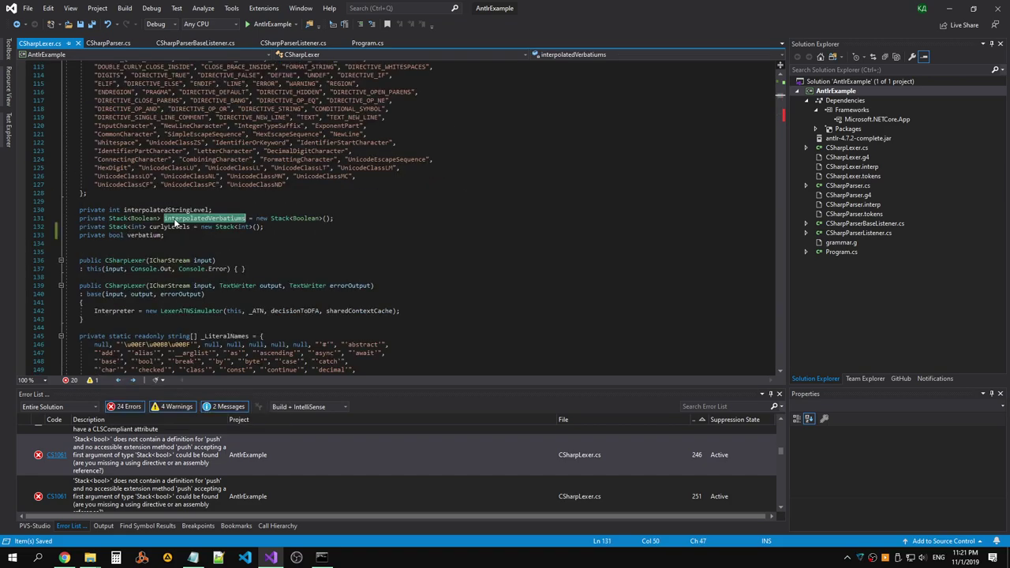
{"action": "left_click", "coordinate": [16, 24]}
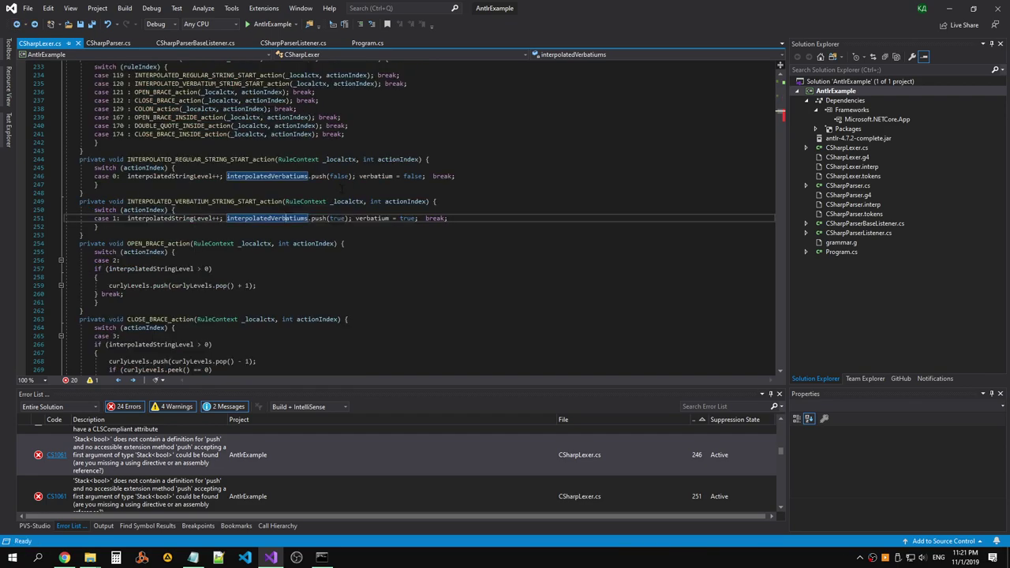
{"action": "left_click", "coordinate": [16, 25]}
Capitalise the push calls on lines 246, 251, 259 and 268 to Push.
{"action": "key", "text": "BackSpace"}
{"action": "type", "text": "P"}
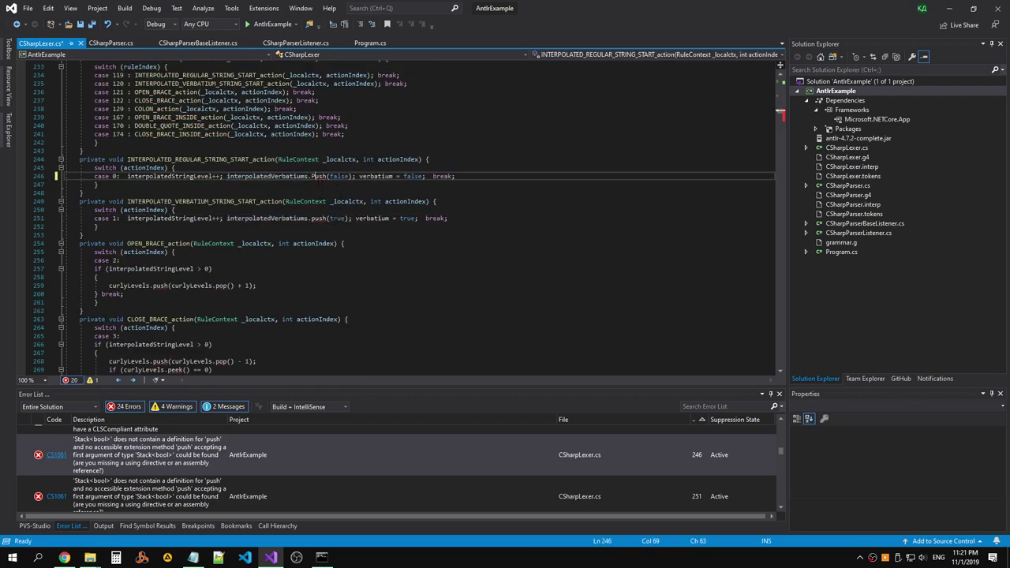
{"action": "left_click", "coordinate": [315, 218]}
{"action": "key", "text": "BackSpace"}
{"action": "type", "text": "P"}
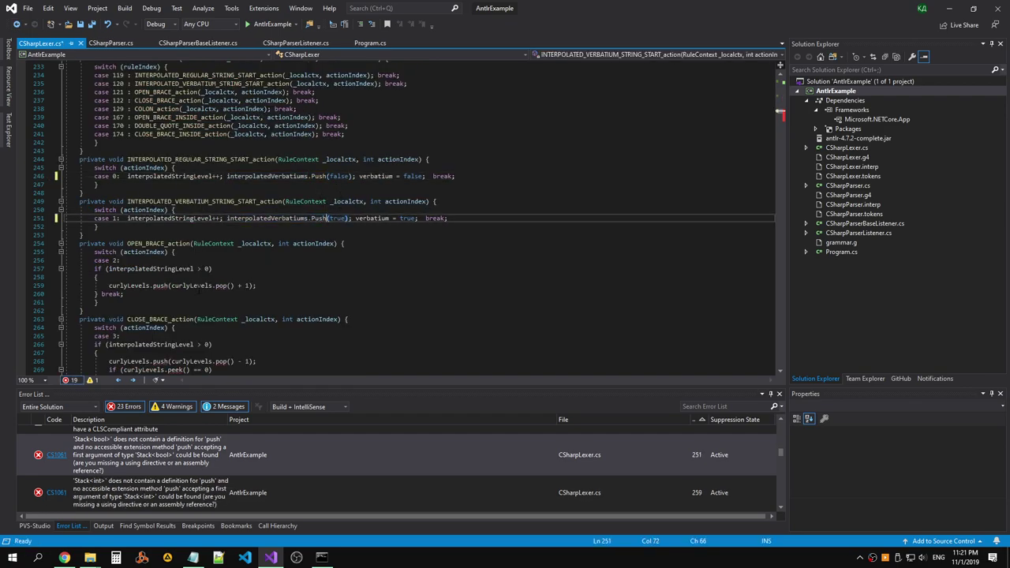
{"action": "left_click", "coordinate": [156, 286]}
{"action": "key", "text": "BackSpace"}
{"action": "type", "text": "P"}
{"action": "scroll", "coordinate": [156, 285], "scroll_direction": "down", "scroll_amount": 5}
{"action": "double_click", "coordinate": [155, 236]}
{"action": "type", "text": "Push"}
Change pop to Pop on lines 268 and 271, and popMode to PopMode on line 273.
{"action": "left_click", "coordinate": [215, 235]}
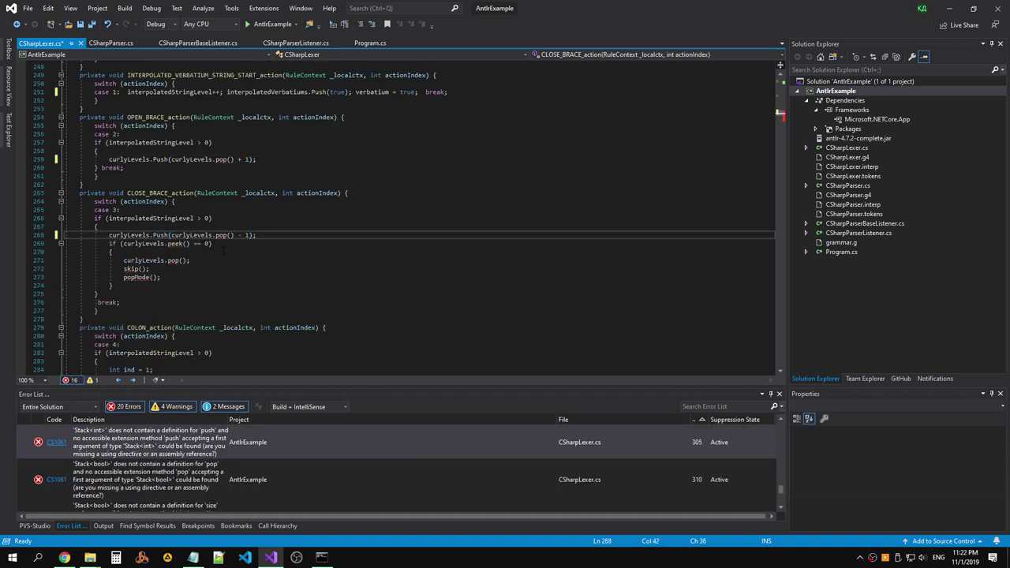
{"action": "type", "text": "P"}
{"action": "left_click", "coordinate": [167, 260]}
{"action": "type", "text": "P"}
{"action": "key", "text": "Delete"}
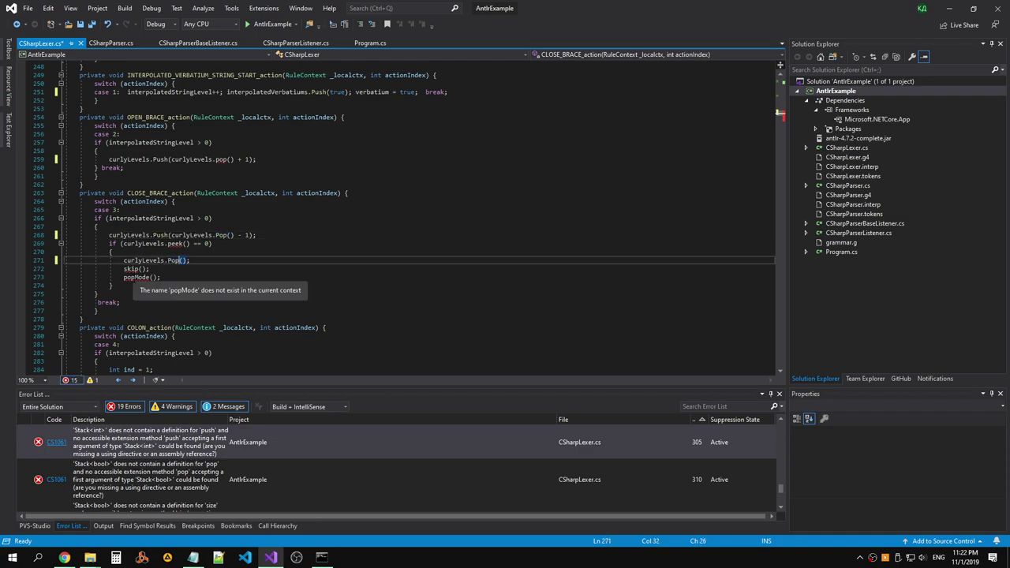
{"action": "left_click", "coordinate": [111, 286]}
{"action": "key", "text": "Up"}
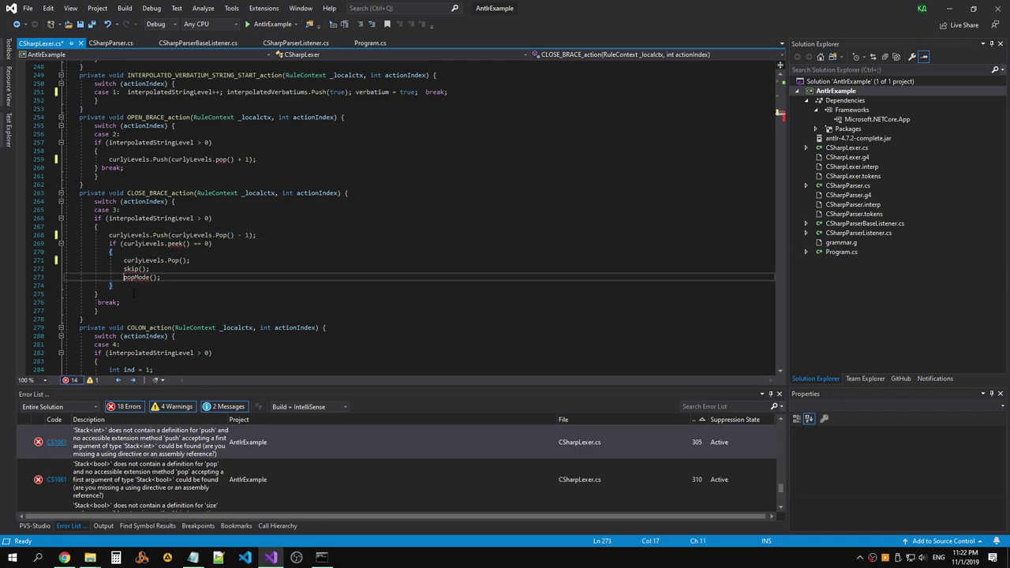
{"action": "type", "text": "P"}
{"action": "key", "text": "Delete"}
{"action": "left_click", "coordinate": [133, 294]}
Change skip to Skip on line 272 and peek to Peek on line 269.
{"action": "left_click", "coordinate": [123, 268]}
{"action": "type", "text": "S"}
{"action": "key", "text": "Delete"}
{"action": "left_click", "coordinate": [111, 284]}
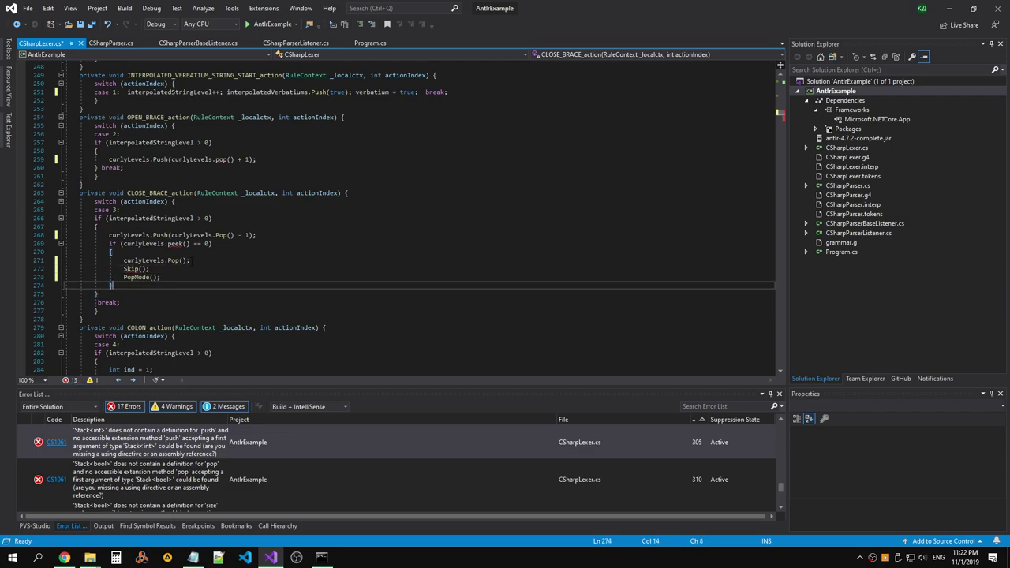
{"action": "left_click", "coordinate": [168, 243]}
{"action": "type", "text": "P"}
{"action": "key", "text": "Delete"}
{"action": "left_click", "coordinate": [304, 258]}
Capitalise the pop call on line 259 to Pop and save CSharpLexer.cs.
{"action": "left_click", "coordinate": [222, 159]}
{"action": "type", "text": "P"}
{"action": "key", "text": "Delete"}
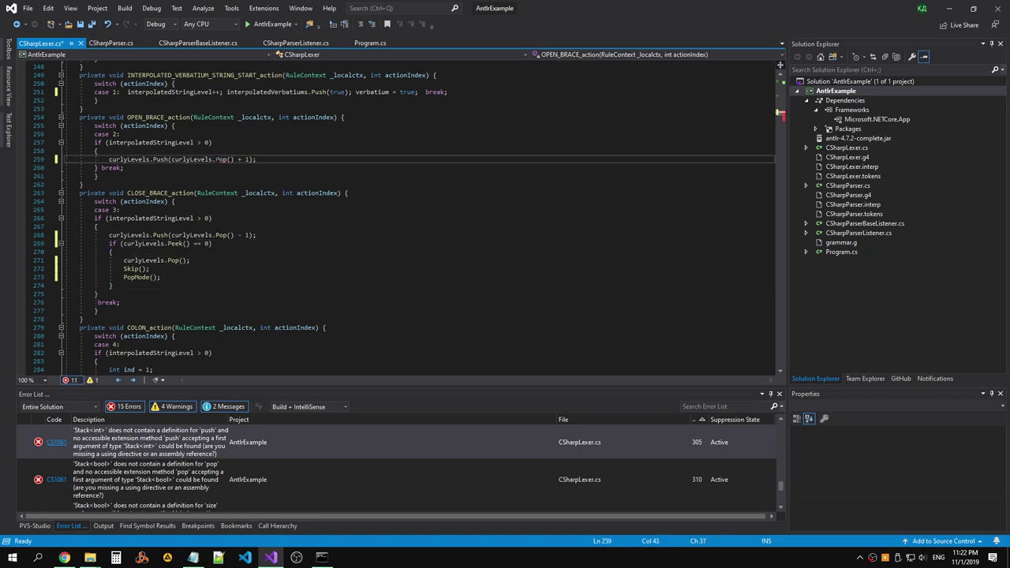
{"action": "left_click", "coordinate": [325, 227]}
{"action": "key", "text": "Up"}
{"action": "key", "text": "Up"}
{"action": "key", "text": "Up"}
{"action": "key", "text": "Up"}
{"action": "key", "text": "Up"}
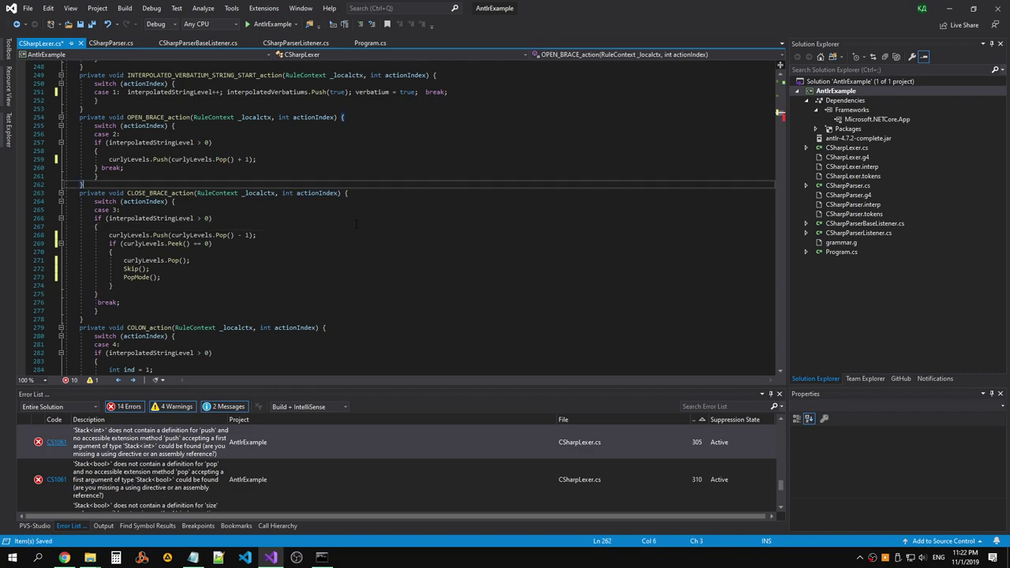
{"action": "key", "text": "ctrl+s"}
{"action": "scroll", "coordinate": [358, 209], "scroll_direction": "up", "scroll_amount": 6}
{"action": "scroll", "coordinate": [272, 197], "scroll_direction": "down", "scroll_amount": 15}
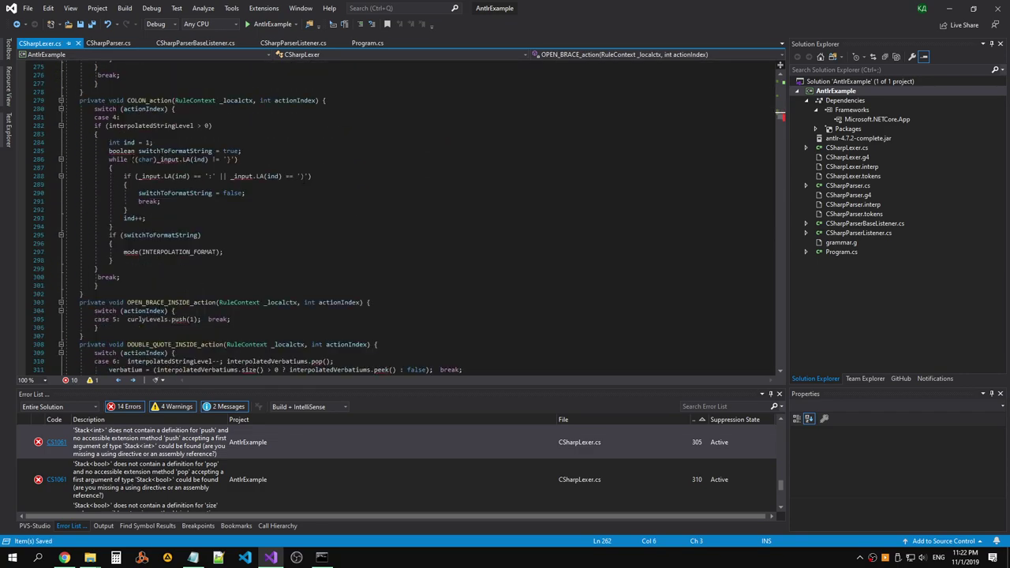
Change the switchToFormatString field's type from boolean to bool.
{"action": "double_click", "coordinate": [121, 151]}
{"action": "type", "text": "bool"}
{"action": "key", "text": "Escape"}
{"action": "left_click", "coordinate": [157, 218]}
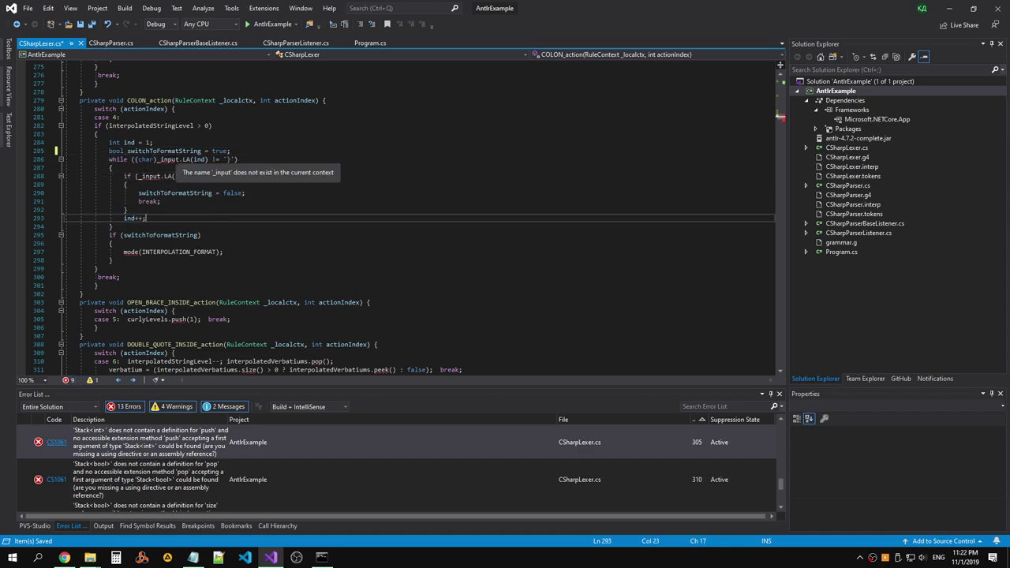
Try to go to the definition of _input, then dismiss the cannot-navigate message.
{"action": "left_click", "coordinate": [180, 160]}
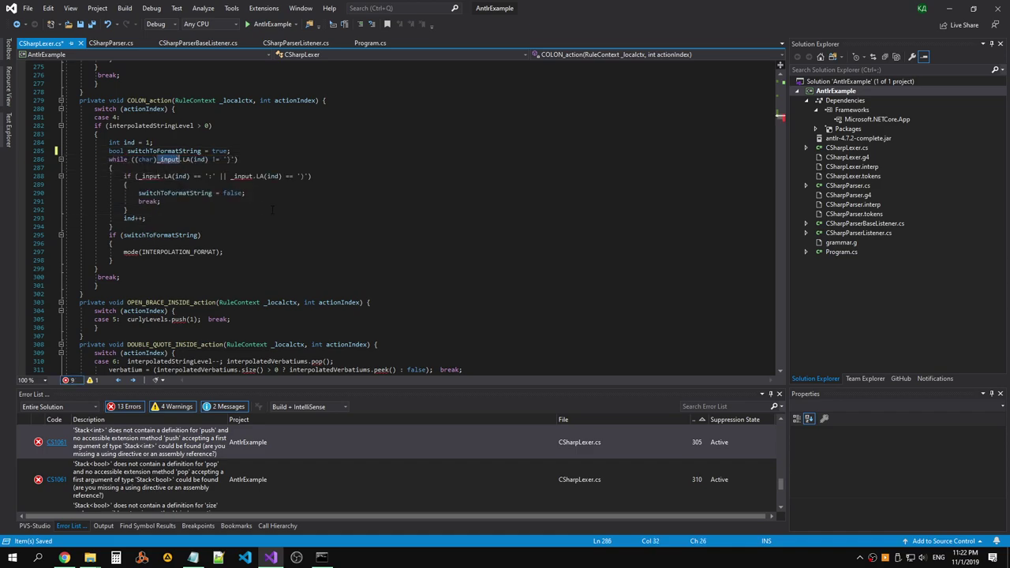
{"action": "double_click", "coordinate": [244, 176]}
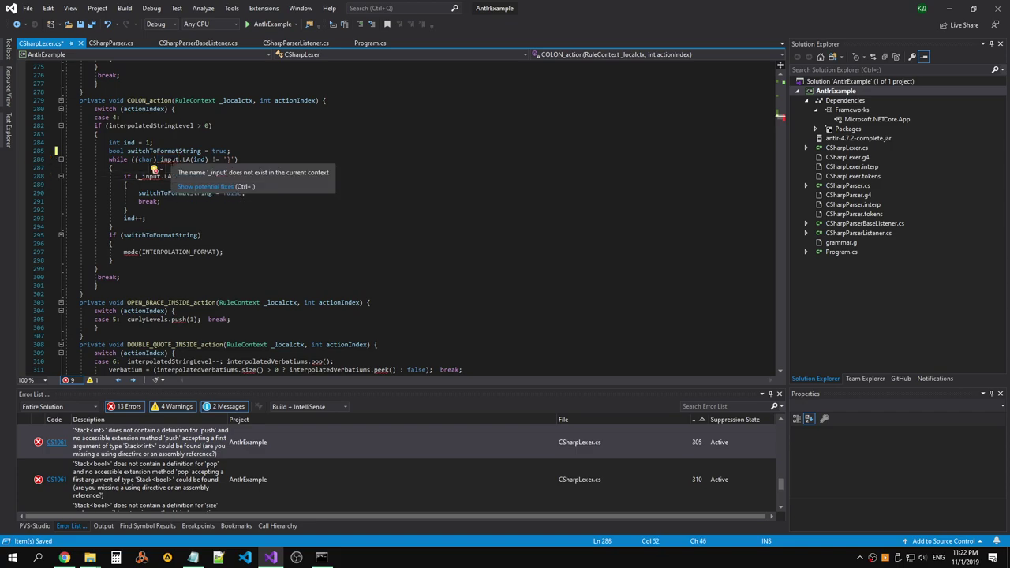
{"action": "right_click", "coordinate": [170, 160]}
{"action": "left_click", "coordinate": [86, 213]}
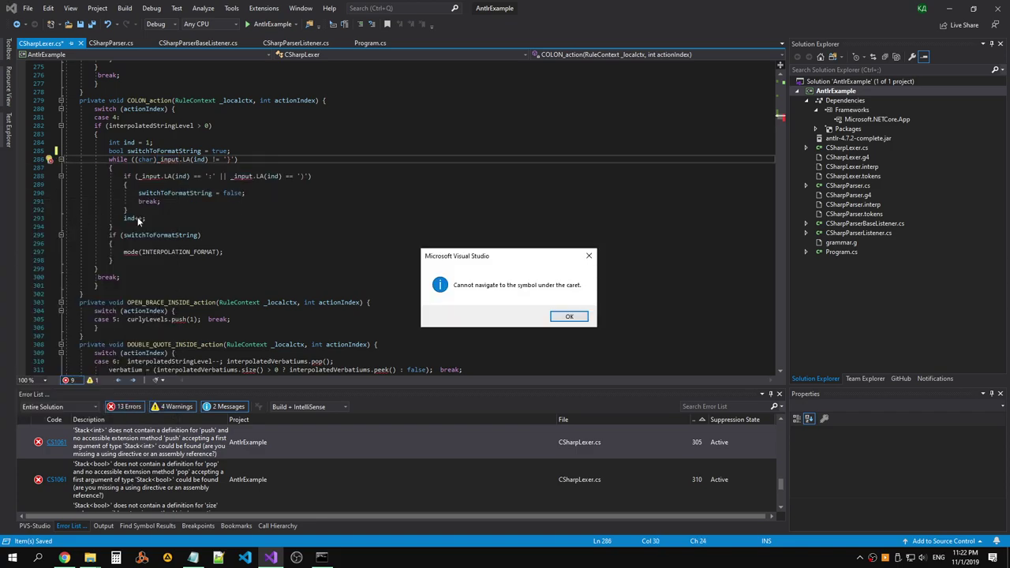
{"action": "left_click", "coordinate": [568, 316]}
{"action": "scroll", "coordinate": [258, 205], "scroll_direction": "up", "scroll_amount": 9}
{"action": "scroll", "coordinate": [258, 205], "scroll_direction": "down", "scroll_amount": 15}
Capitalise size to Size on line 311, pop on lines 310 and 316, and peek on 311.
{"action": "left_click", "coordinate": [242, 217]}
{"action": "key", "text": "Delete"}
{"action": "type", "text": "S"}
{"action": "left_click", "coordinate": [313, 210]}
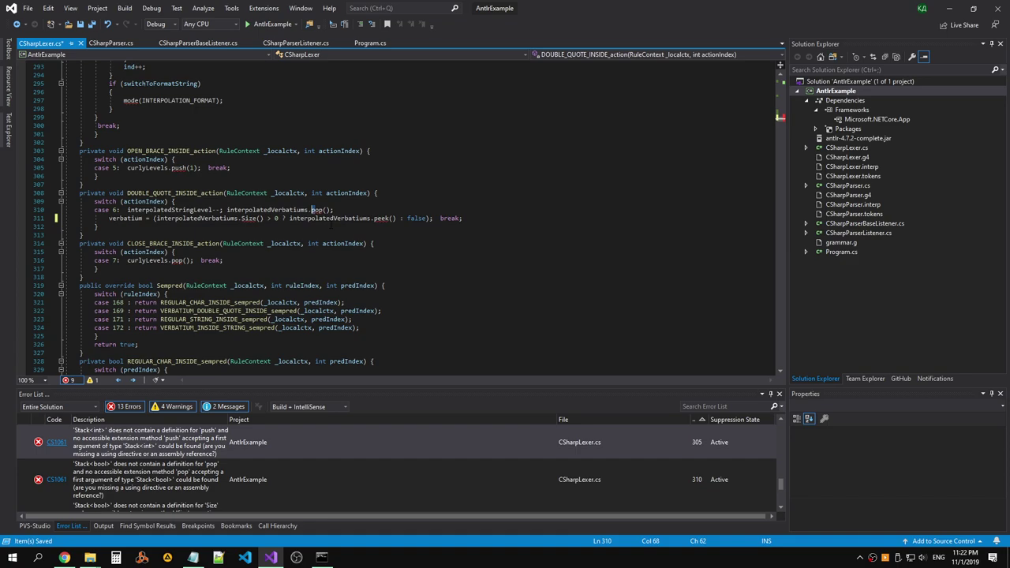
{"action": "key", "text": "Delete"}
{"action": "type", "text": "P"}
{"action": "left_click", "coordinate": [374, 218]}
{"action": "key", "text": "Delete"}
{"action": "type", "text": "P"}
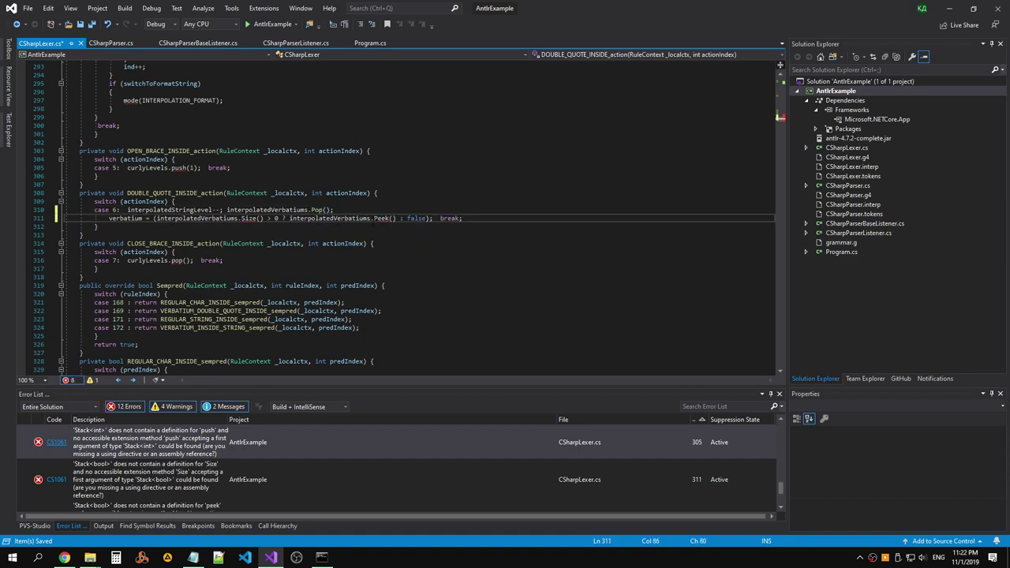
{"action": "left_click", "coordinate": [172, 261]}
{"action": "key", "text": "Delete"}
{"action": "type", "text": "P"}
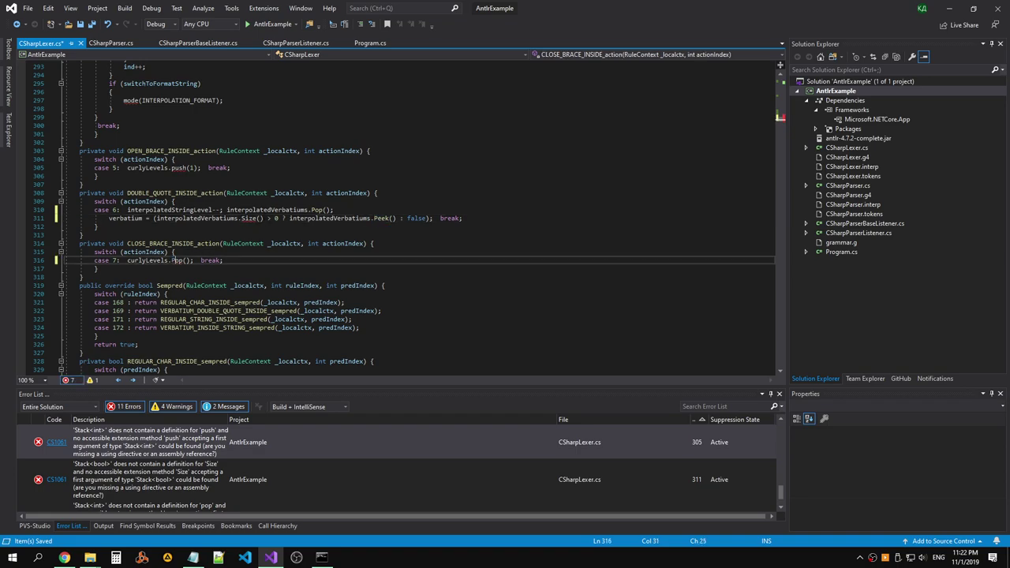
Change push to Push on line 305 and mode to Mode on line 297.
{"action": "left_click", "coordinate": [172, 167]}
{"action": "key", "text": "Delete"}
{"action": "type", "text": "P"}
{"action": "left_click", "coordinate": [237, 192]}
{"action": "scroll", "coordinate": [395, 213], "scroll_direction": "up", "scroll_amount": 3}
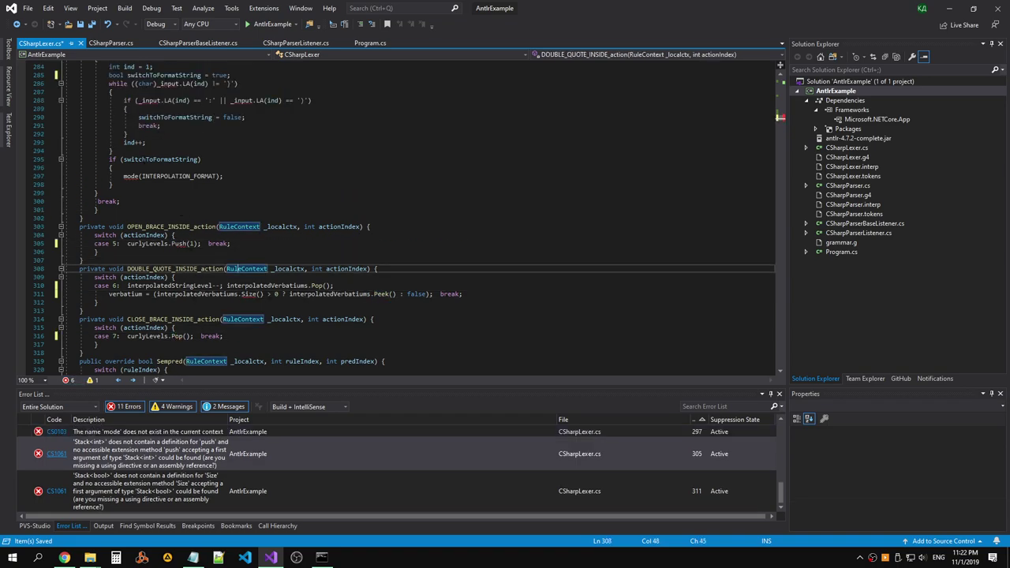
{"action": "left_click", "coordinate": [124, 176]}
{"action": "key", "text": "Delete"}
{"action": "type", "text": "M"}
Replace the Size() call on line 311 with interpolatedVerbatiums.Count.
{"action": "left_click", "coordinate": [285, 234]}
{"action": "scroll", "coordinate": [394, 205], "scroll_direction": "down", "scroll_amount": 5}
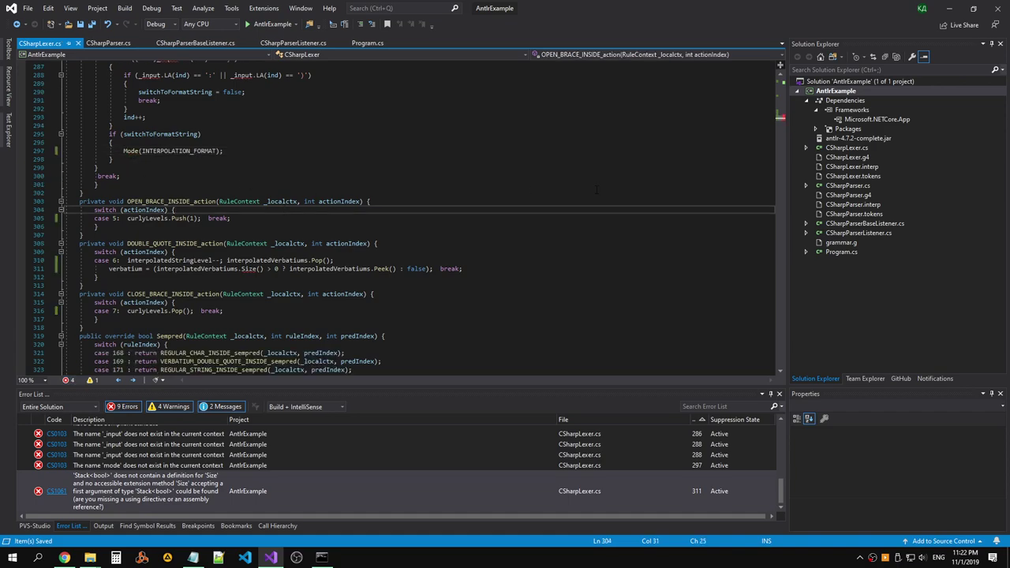
{"action": "left_click", "coordinate": [513, 177]}
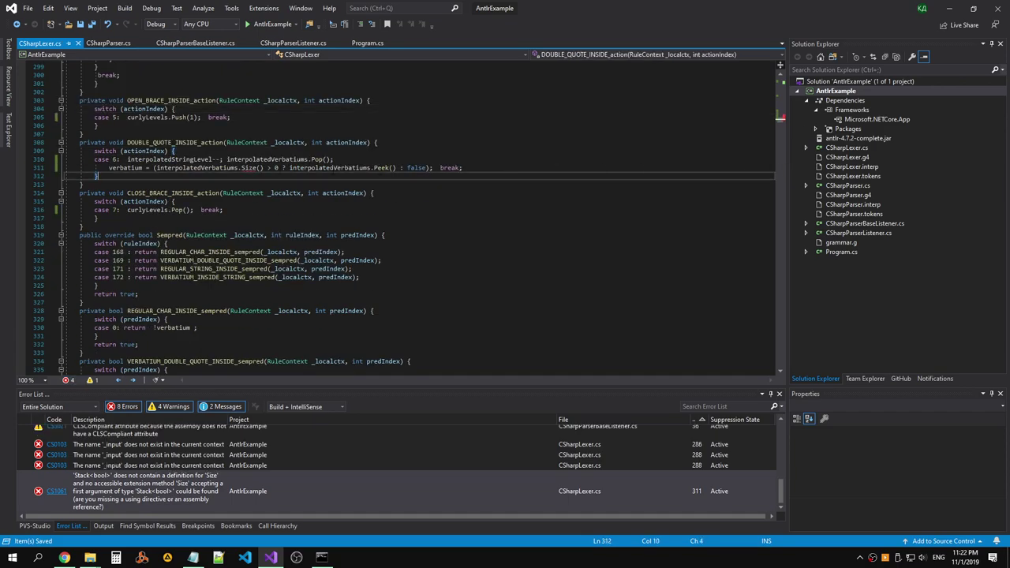
{"action": "left_click", "coordinate": [241, 168]}
{"action": "key", "text": "BackSpace"}
{"action": "type", "text": "."}
{"action": "type", "text": "Count"}
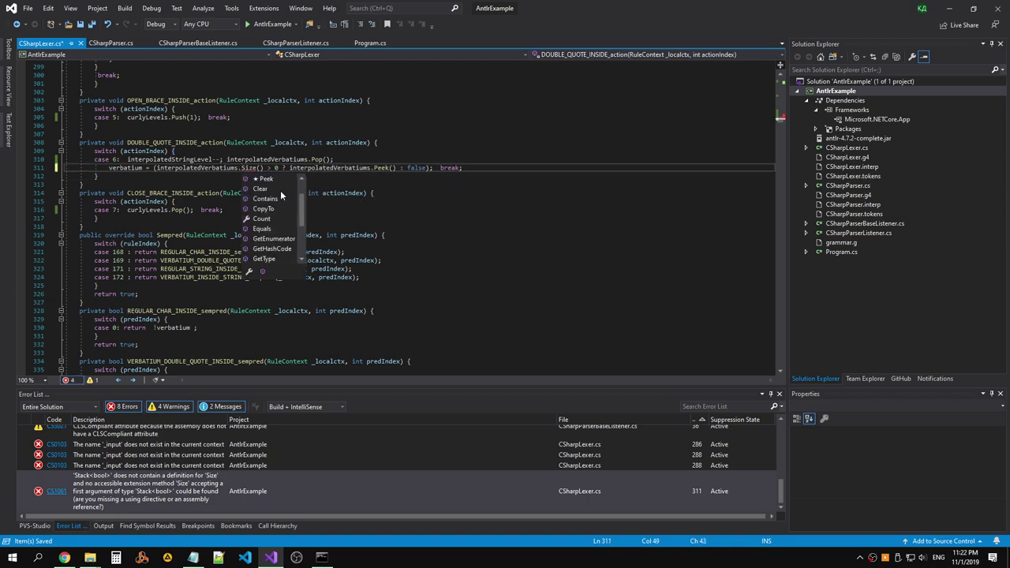
{"action": "key", "text": "Tab"}
{"action": "left_click", "coordinate": [276, 168]}
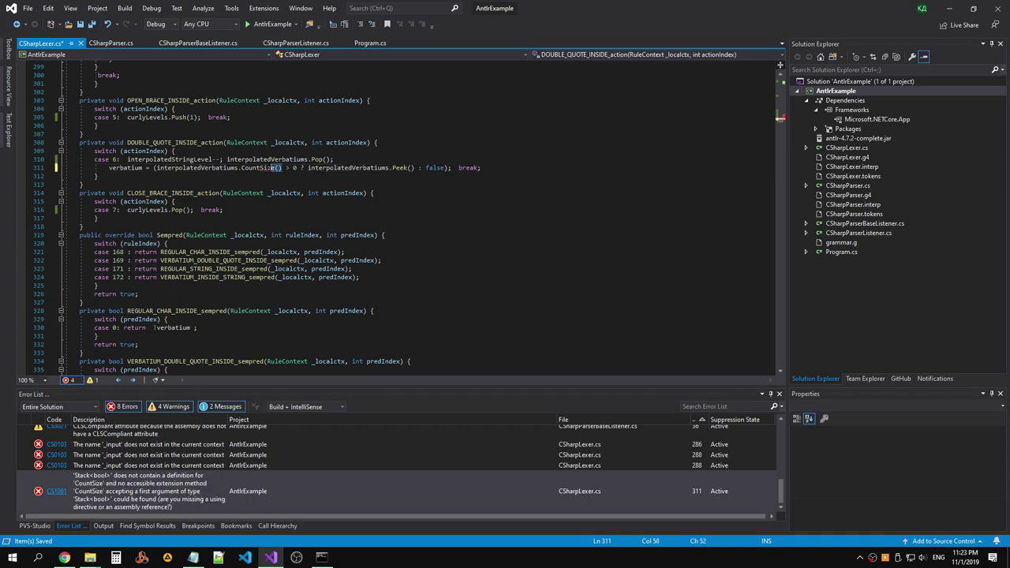
{"action": "key", "text": "Delete"}
{"action": "key", "text": "Delete"}
{"action": "key", "text": "Delete"}
{"action": "key", "text": "Delete"}
{"action": "key", "text": "Delete"}
{"action": "key", "text": "Delete"}
{"action": "key", "text": "Down"}
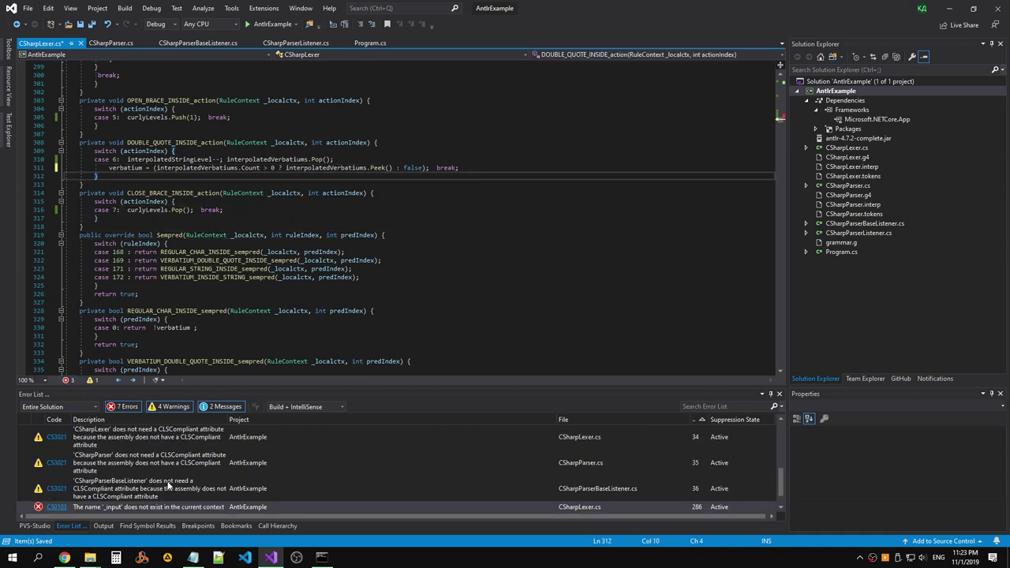
{"action": "double_click", "coordinate": [156, 483]}
Open the _input errors in CSharpLexer.cs and step through matches for 'input' with Find.
{"action": "left_click", "coordinate": [213, 509]}
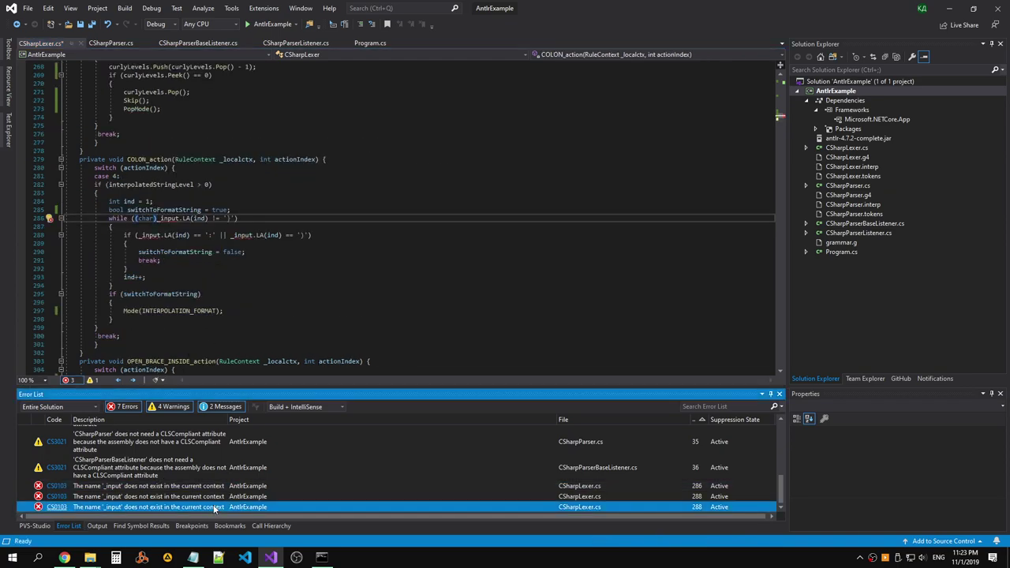
{"action": "double_click", "coordinate": [213, 496]}
{"action": "key", "text": "ctrl+f"}
{"action": "key", "text": "alt+shift"}
{"action": "type", "text": "ш"}
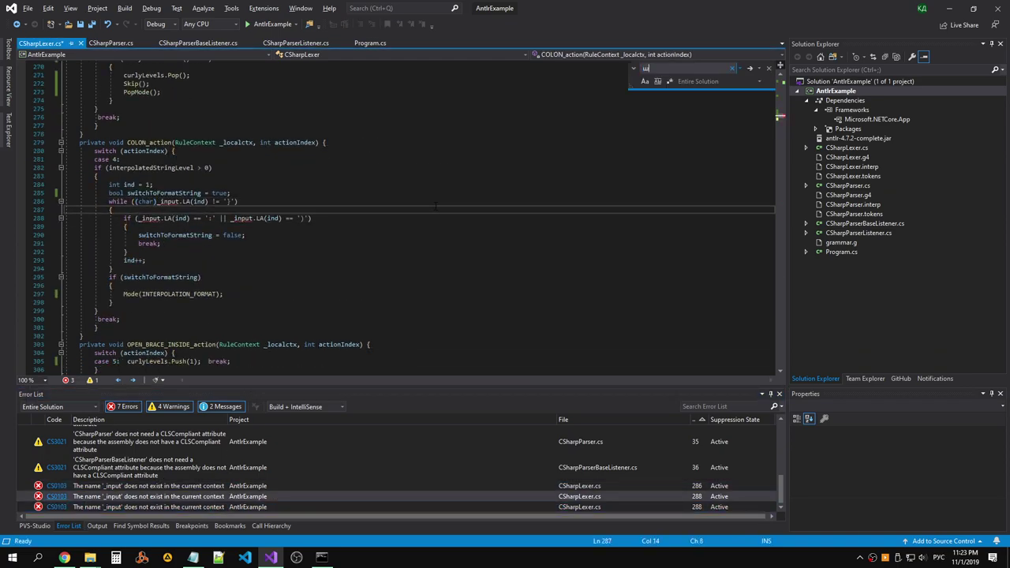
{"action": "key", "text": "alt+shift"}
{"action": "type", "text": "input"}
{"action": "left_click", "coordinate": [750, 67]}
{"action": "left_click", "coordinate": [750, 67]}
{"action": "left_click", "coordinate": [751, 68]}
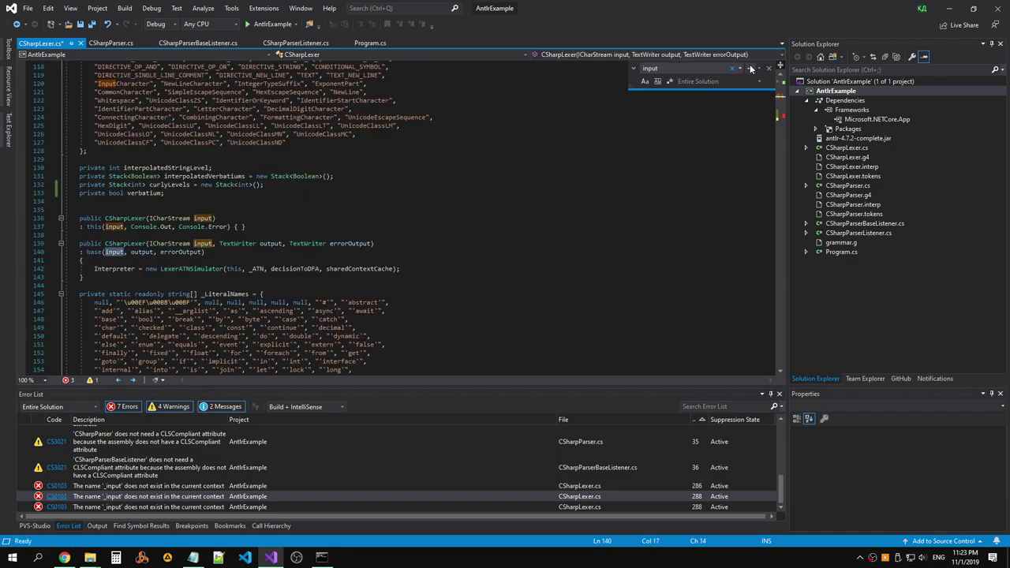
{"action": "left_click", "coordinate": [750, 68]}
{"action": "left_click", "coordinate": [750, 68]}
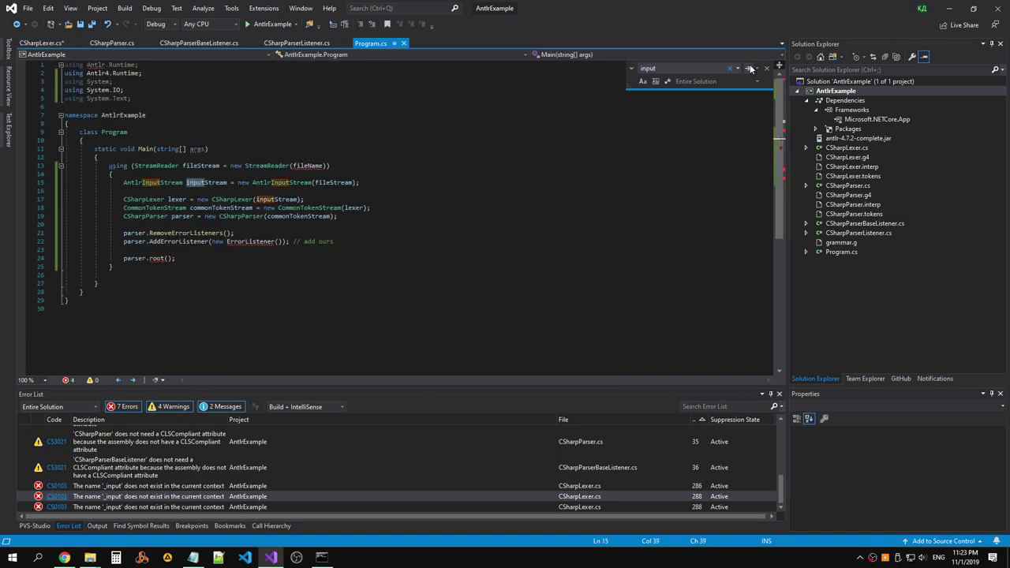
Return to the _input error on line 286 of the lexer code.
{"action": "left_click", "coordinate": [16, 25]}
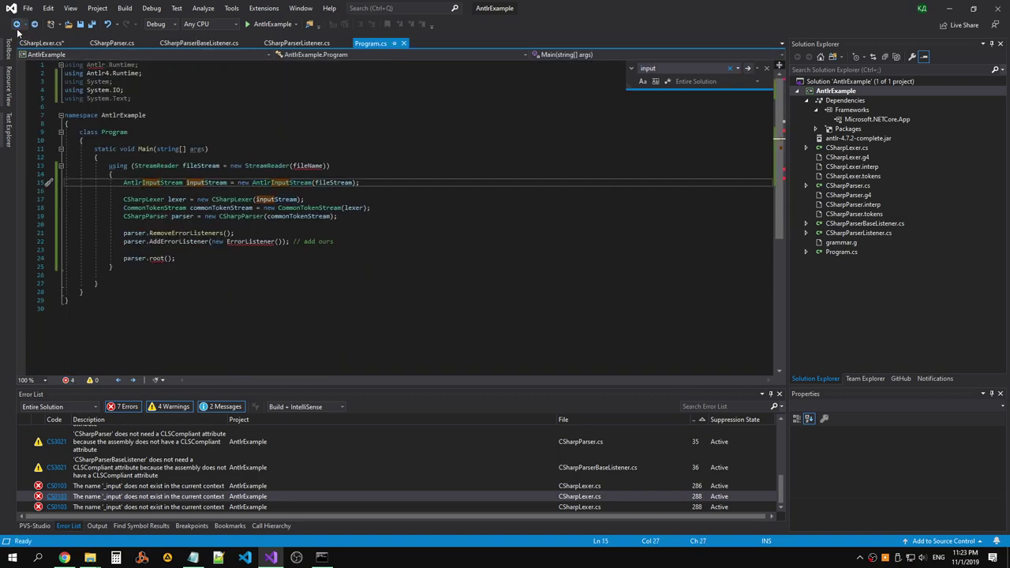
{"action": "double_click", "coordinate": [145, 487]}
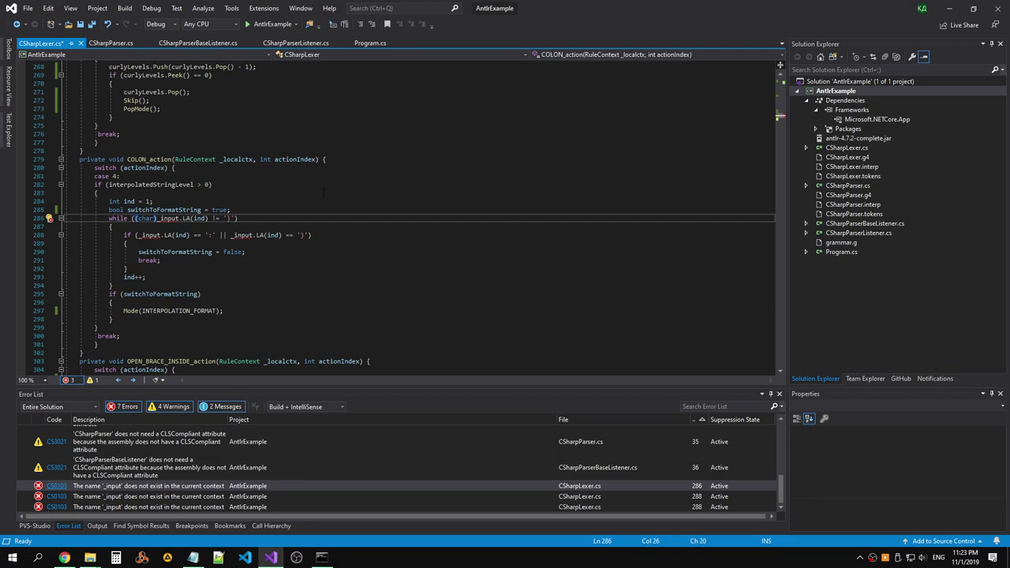
{"action": "scroll", "coordinate": [298, 166], "scroll_direction": "up", "scroll_amount": 10}
{"action": "scroll", "coordinate": [297, 166], "scroll_direction": "up", "scroll_amount": 11}
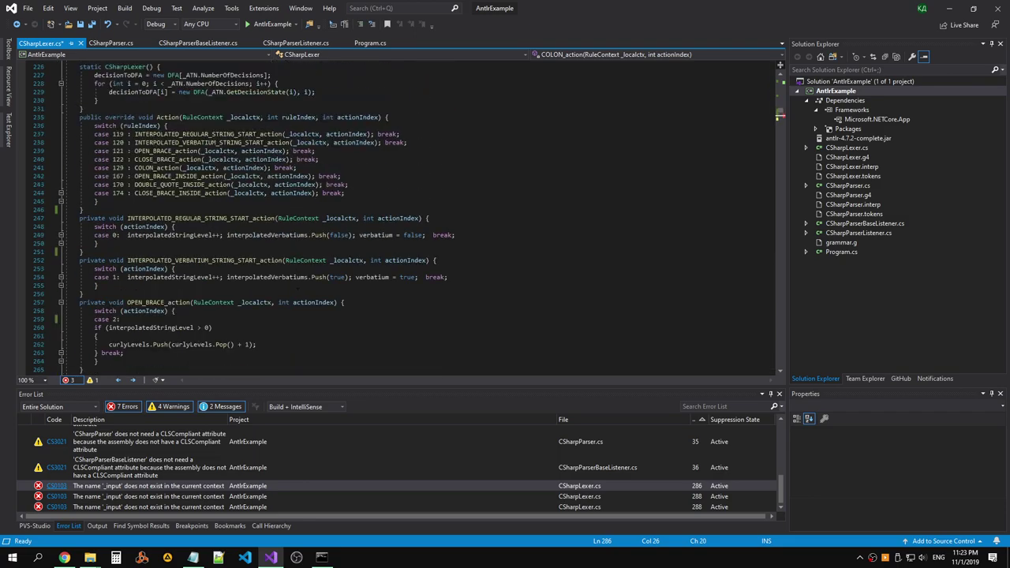
{"action": "left_click", "coordinate": [406, 159]}
Limit the 'input' search to Current Document and step through its matches.
{"action": "key", "text": "ctrl+f"}
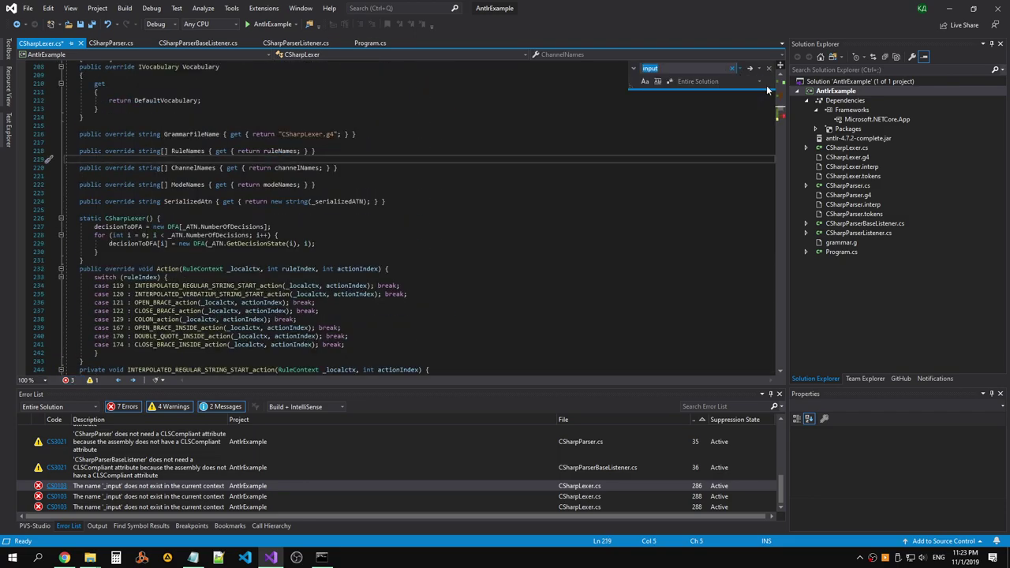
{"action": "left_click", "coordinate": [699, 81]}
{"action": "left_click", "coordinate": [699, 105]}
{"action": "left_click", "coordinate": [737, 81]}
{"action": "left_click", "coordinate": [729, 98]}
{"action": "left_click", "coordinate": [751, 69]}
{"action": "left_click", "coordinate": [751, 69]}
{"action": "left_click", "coordinate": [751, 69]}
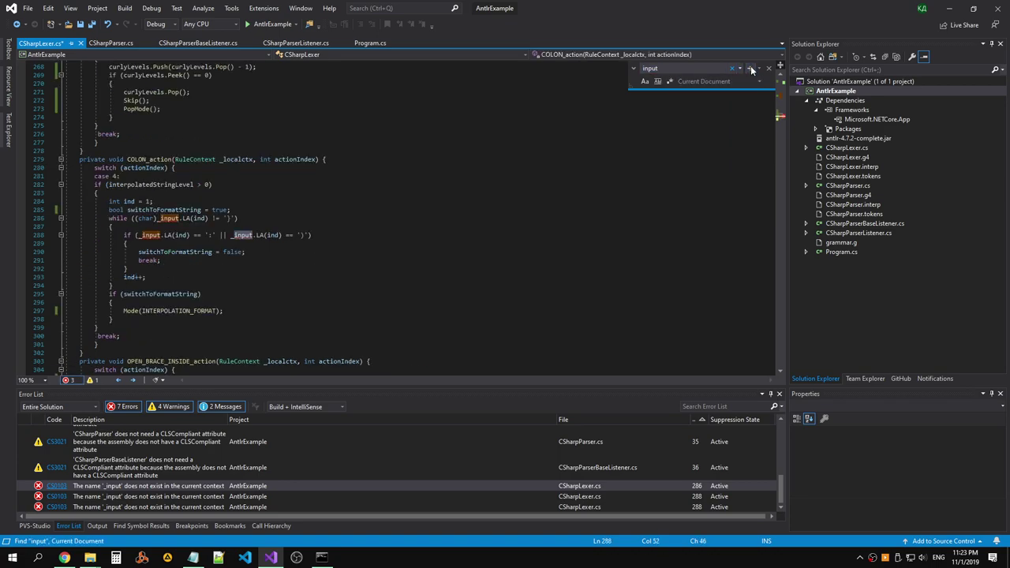
{"action": "left_click", "coordinate": [752, 69]}
{"action": "left_click", "coordinate": [751, 70]}
{"action": "key", "text": "shift+F3"}
Go to the constructor targeted by this() on line 137, then seek implementations of base.
{"action": "left_click", "coordinate": [76, 227]}
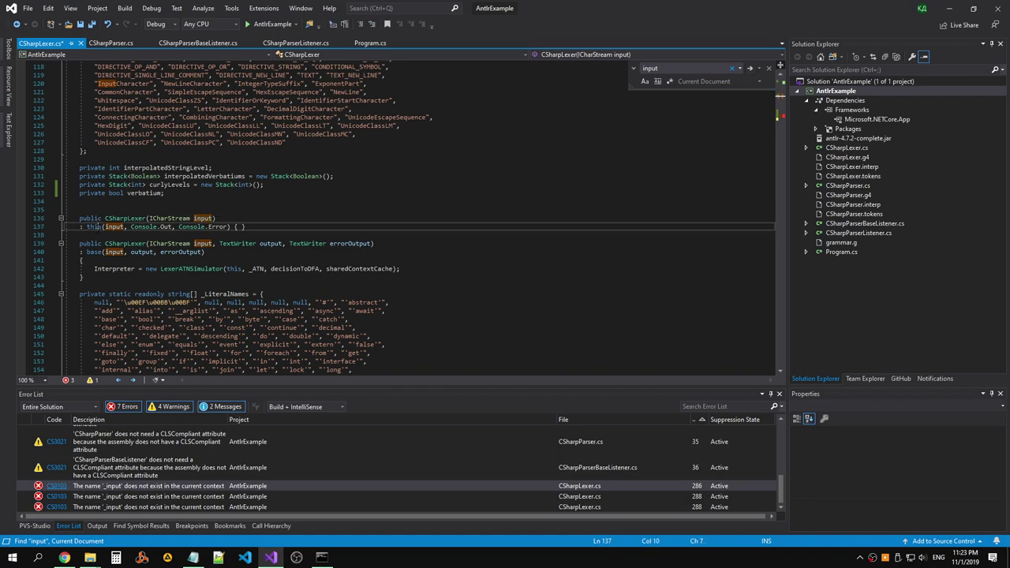
{"action": "right_click", "coordinate": [76, 227]}
{"action": "left_click", "coordinate": [61, 284]}
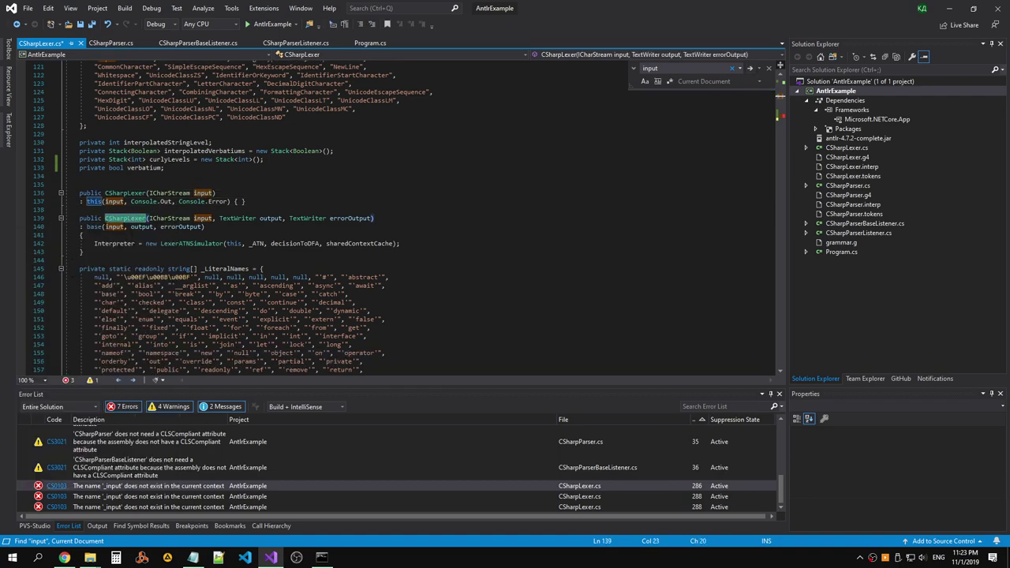
{"action": "right_click", "coordinate": [99, 226]}
{"action": "left_click", "coordinate": [52, 286]}
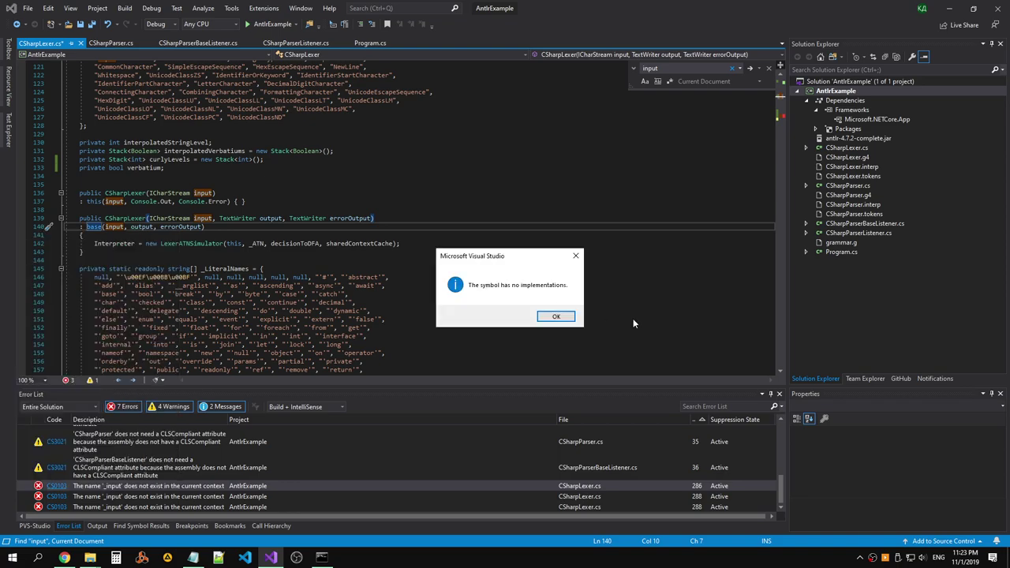
{"action": "left_click", "coordinate": [553, 317]}
{"action": "right_click", "coordinate": [90, 227]}
Inspect the base Lexer metadata's SourceName, Output and InputStream members, then close that view.
{"action": "left_click", "coordinate": [93, 275]}
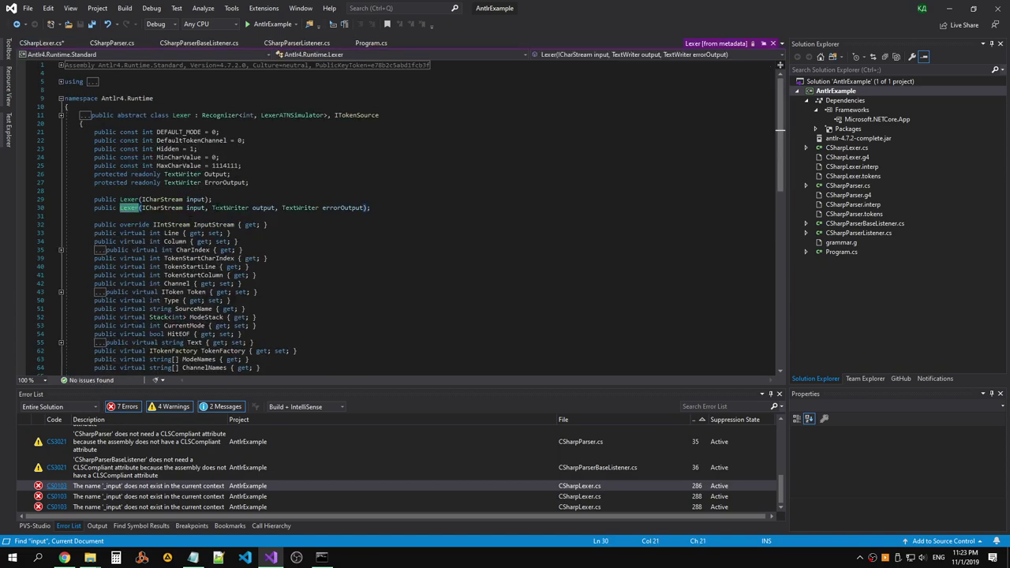
{"action": "scroll", "coordinate": [214, 209], "scroll_direction": "down", "scroll_amount": 2}
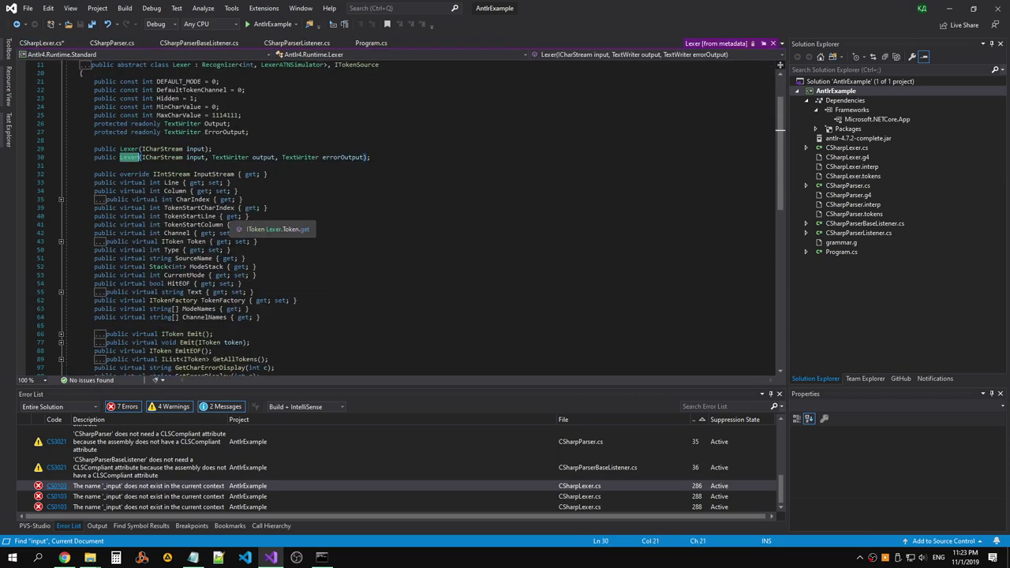
{"action": "scroll", "coordinate": [220, 221], "scroll_direction": "up", "scroll_amount": 1}
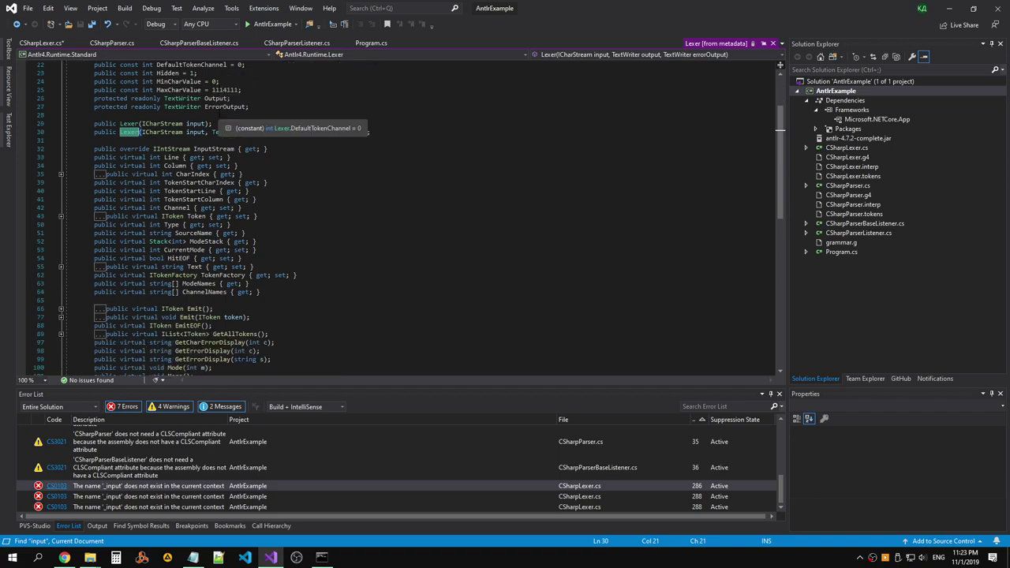
{"action": "scroll", "coordinate": [272, 120], "scroll_direction": "down", "scroll_amount": 4}
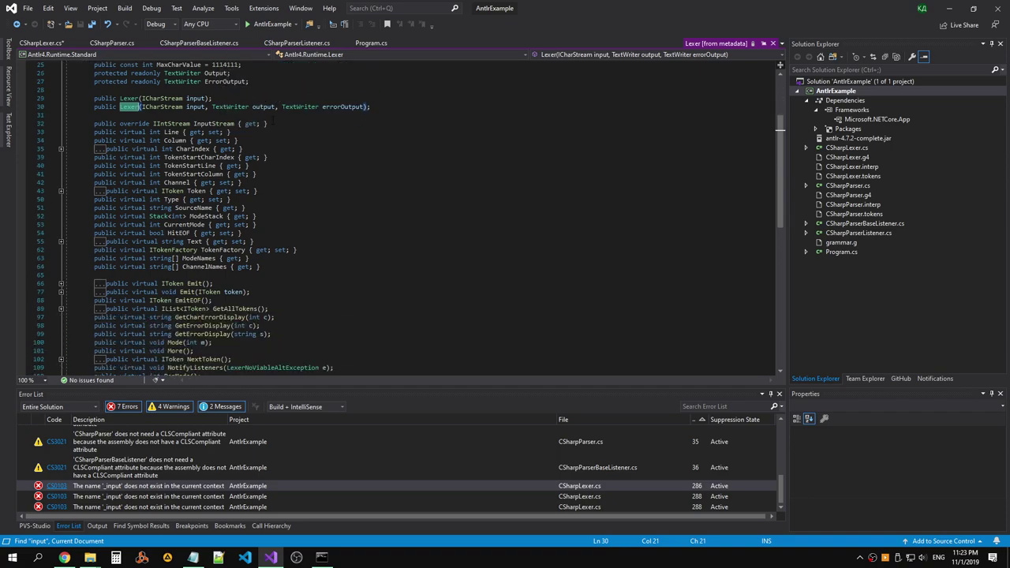
{"action": "scroll", "coordinate": [274, 119], "scroll_direction": "up", "scroll_amount": 3}
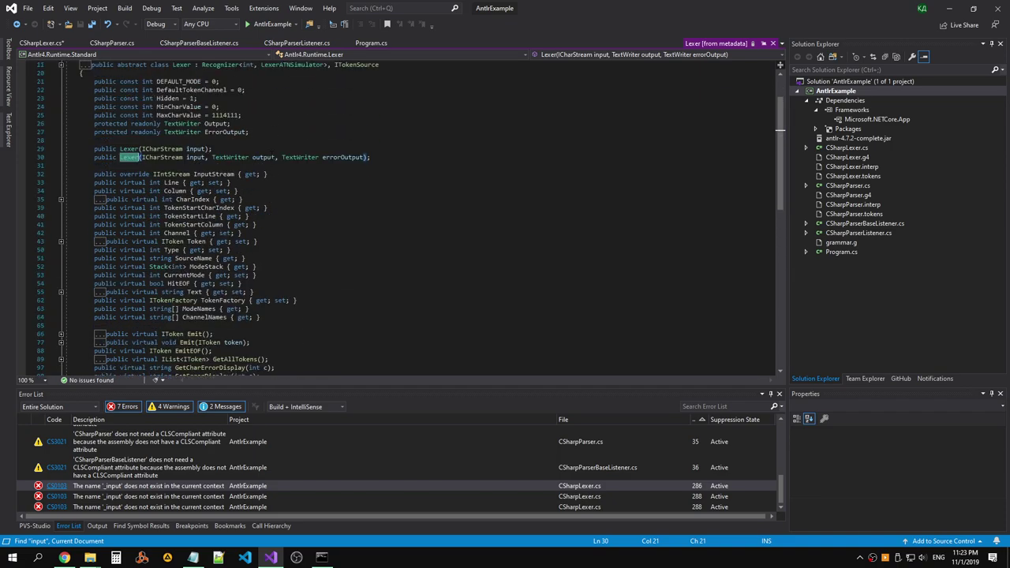
{"action": "left_click", "coordinate": [202, 258]}
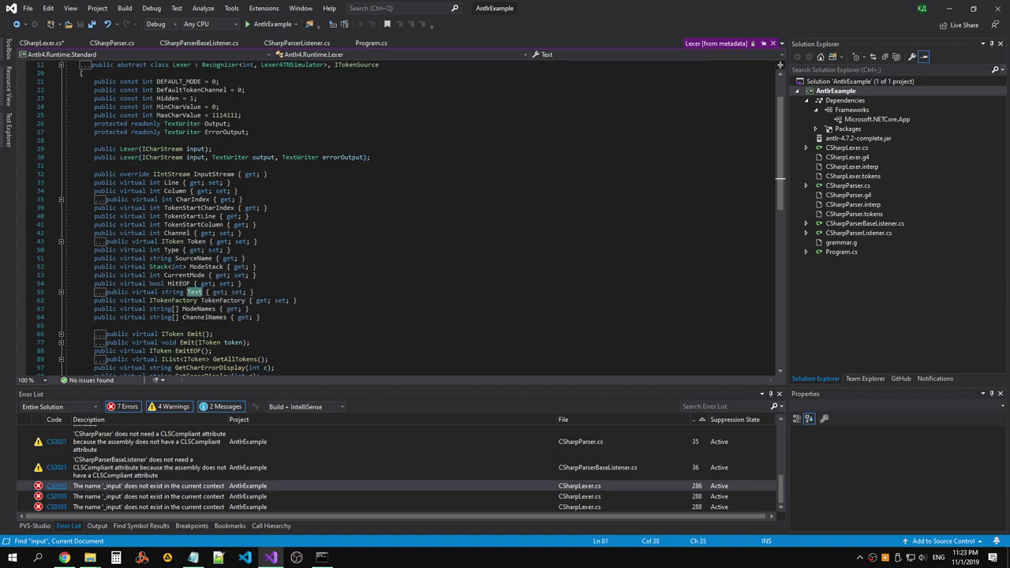
{"action": "left_click", "coordinate": [93, 141]}
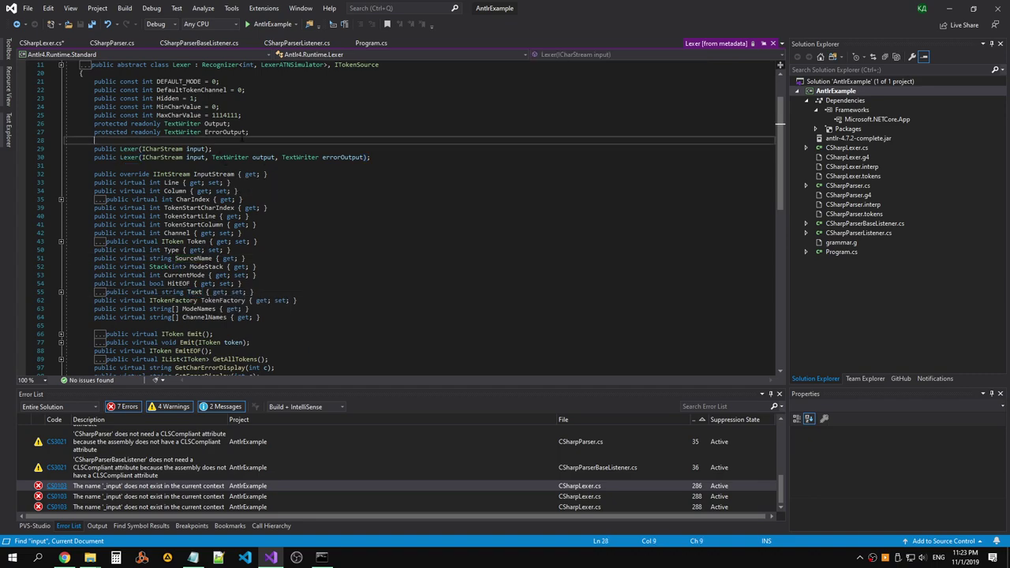
{"action": "left_click", "coordinate": [161, 124]}
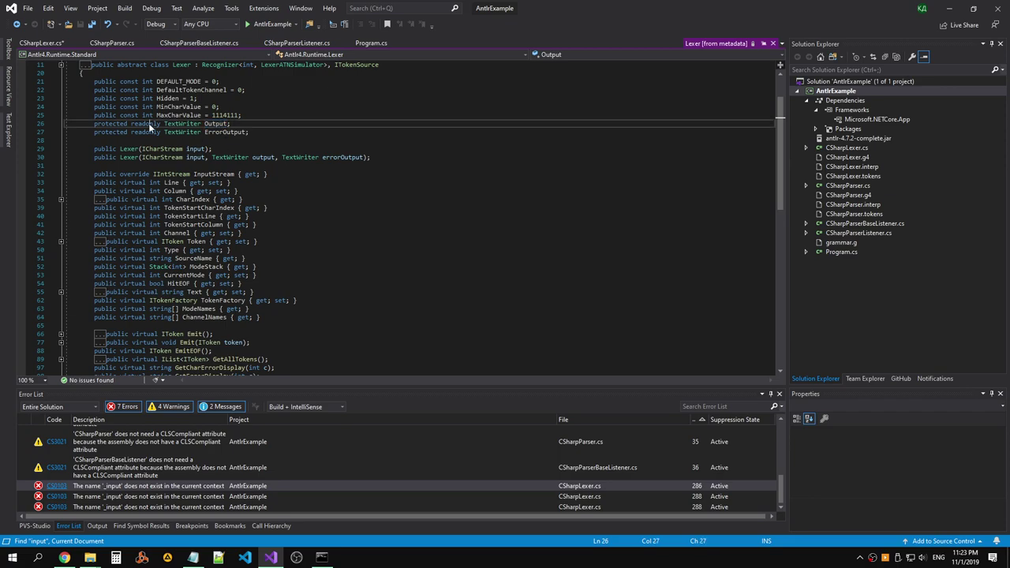
{"action": "scroll", "coordinate": [271, 140], "scroll_direction": "up", "scroll_amount": 1}
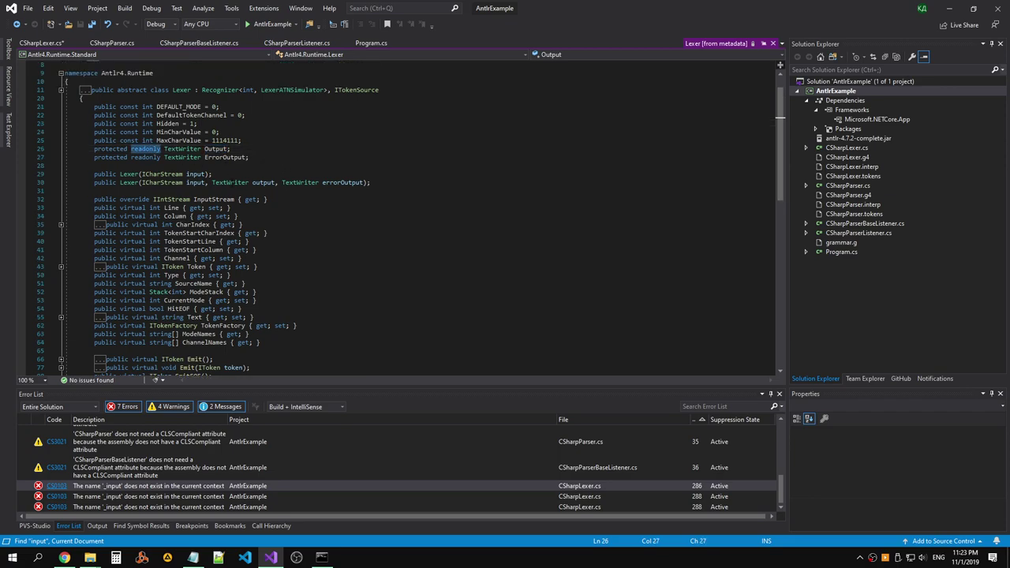
{"action": "double_click", "coordinate": [227, 199]}
{"action": "key", "text": "ctrl+c"}
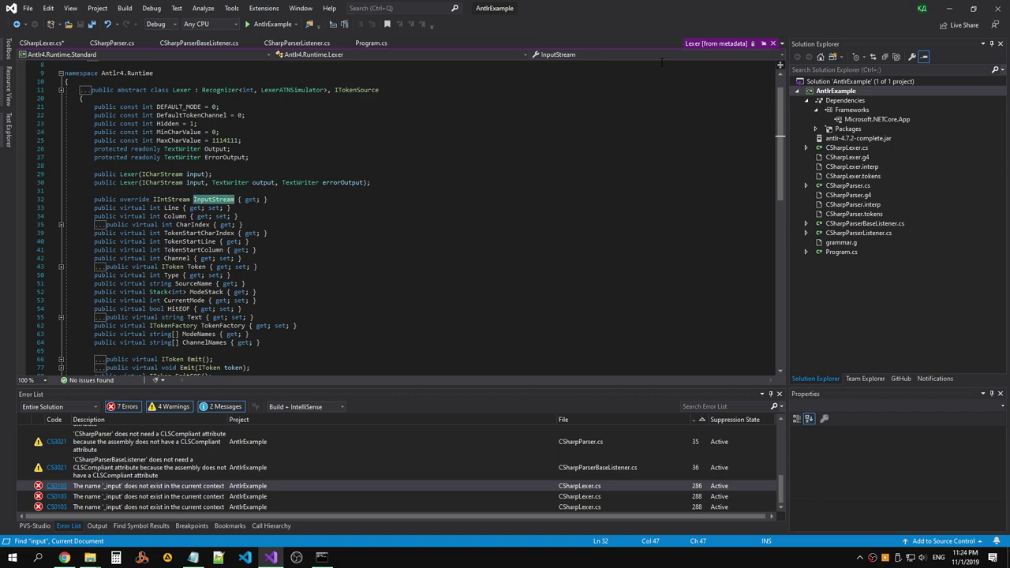
{"action": "scroll", "coordinate": [370, 183], "scroll_direction": "down", "scroll_amount": 5}
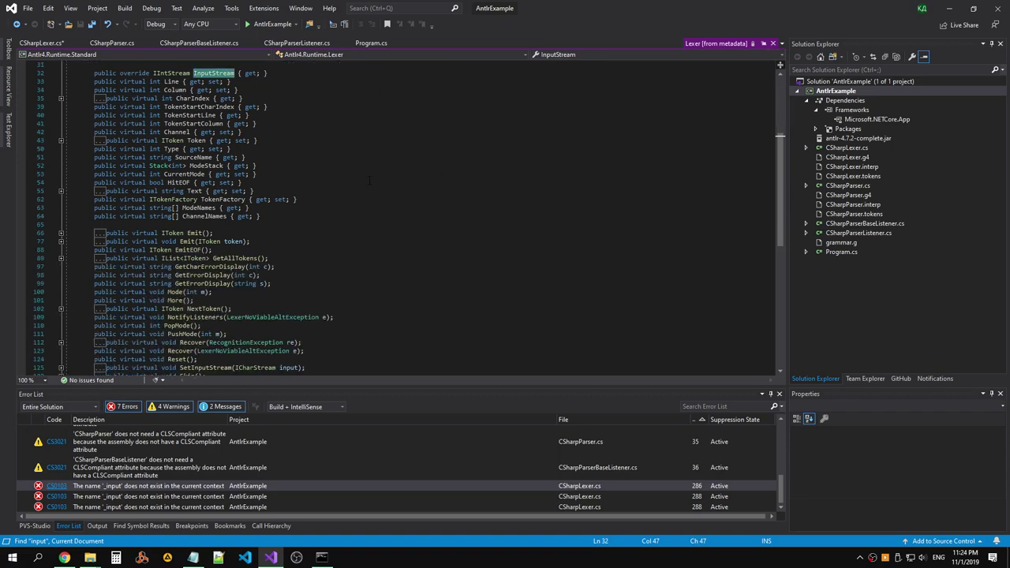
{"action": "scroll", "coordinate": [370, 180], "scroll_direction": "down", "scroll_amount": 4}
{"action": "scroll", "coordinate": [370, 180], "scroll_direction": "up", "scroll_amount": 5}
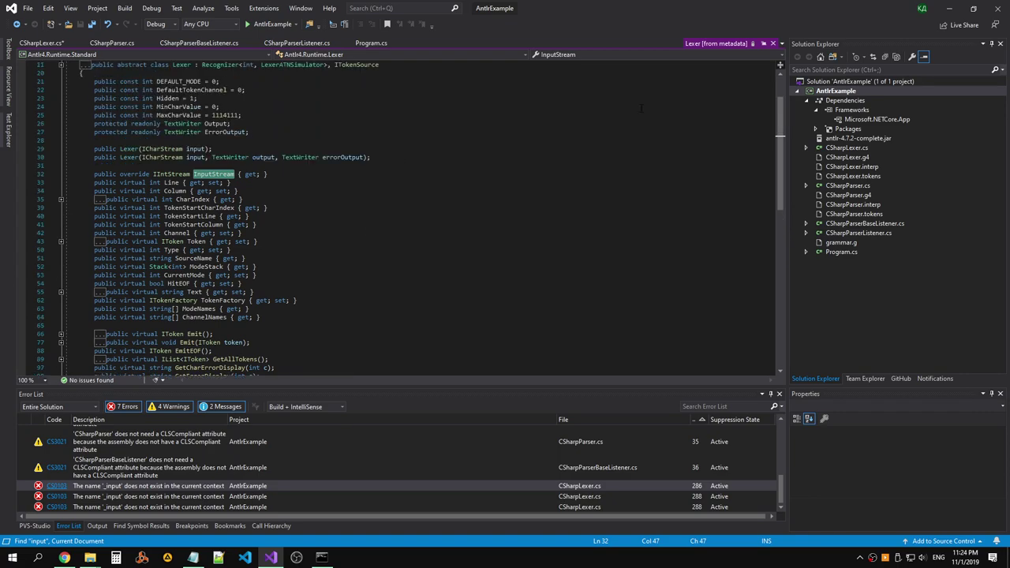
{"action": "left_click", "coordinate": [772, 43]}
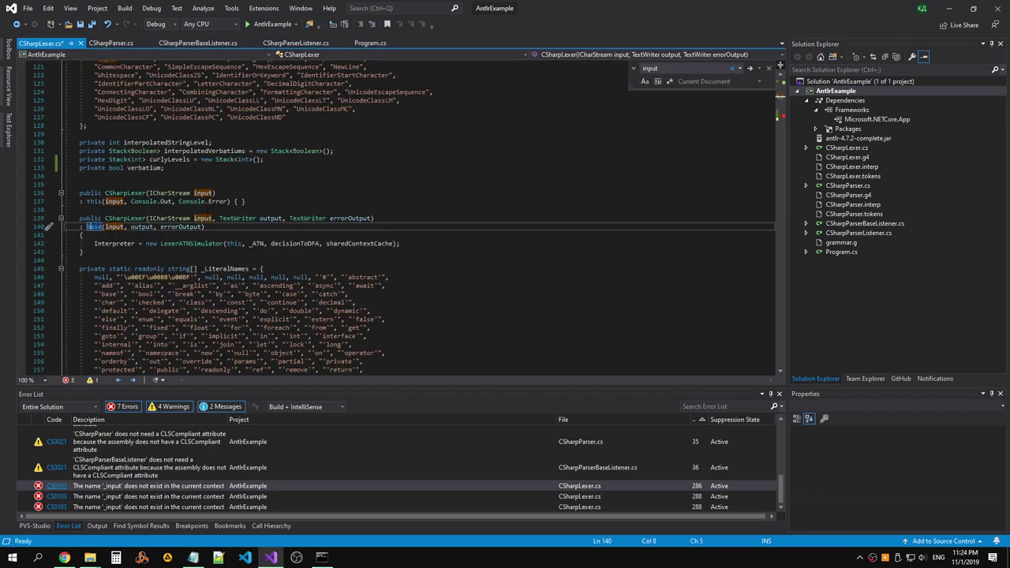
Paste InputStream over each _input on lines 286 and 288, then save CSharpLexer.cs.
{"action": "left_click", "coordinate": [777, 114]}
{"action": "left_click", "coordinate": [780, 105]}
{"action": "left_click", "coordinate": [780, 109]}
{"action": "key", "text": "F3"}
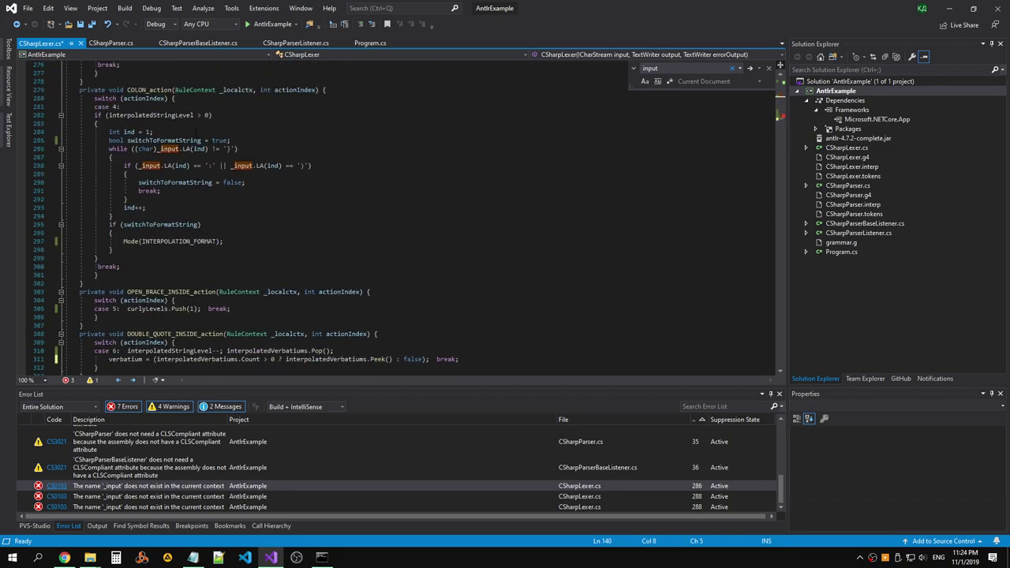
{"action": "key", "text": "ctrl+v"}
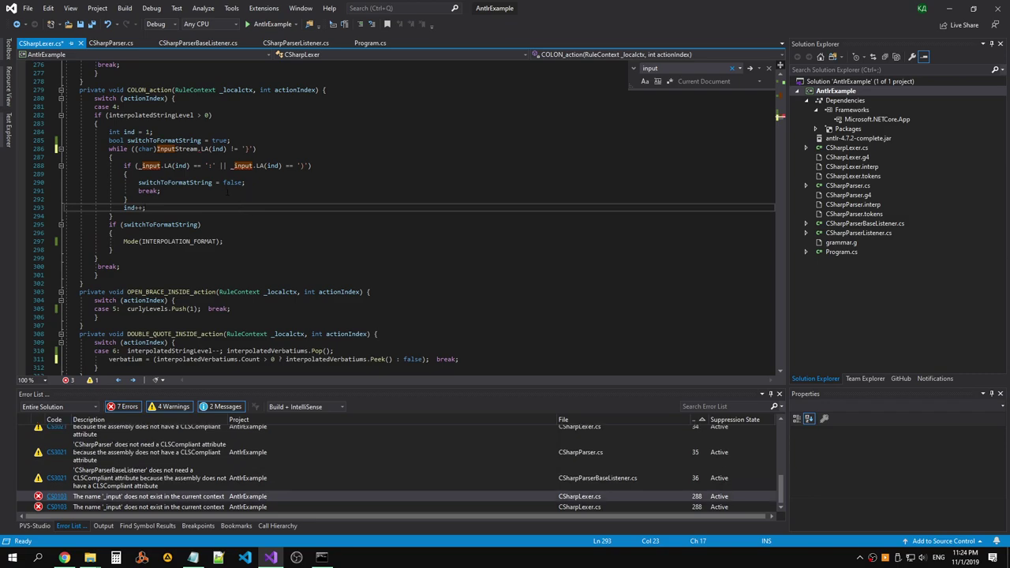
{"action": "key", "text": "F3"}
{"action": "key", "text": "ctrl+v"}
{"action": "key", "text": "F3"}
{"action": "key", "text": "ctrl+v"}
{"action": "key", "text": "ctrl+minus"}
{"action": "key", "text": "ctrl+s"}
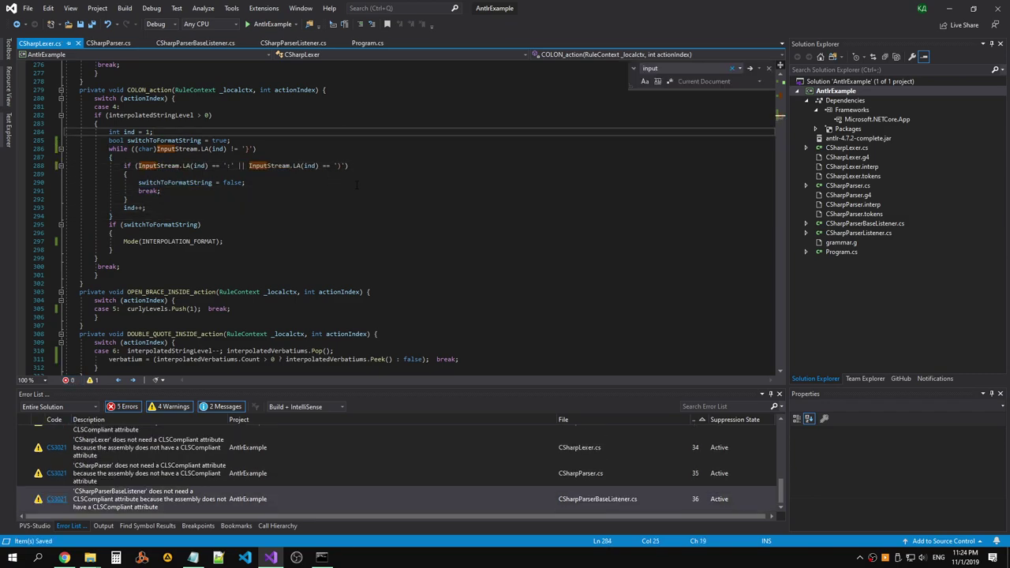
Open Program.cs from the error list and retype the root method name in parser.root().
{"action": "double_click", "coordinate": [126, 474]}
{"action": "left_click", "coordinate": [240, 235]}
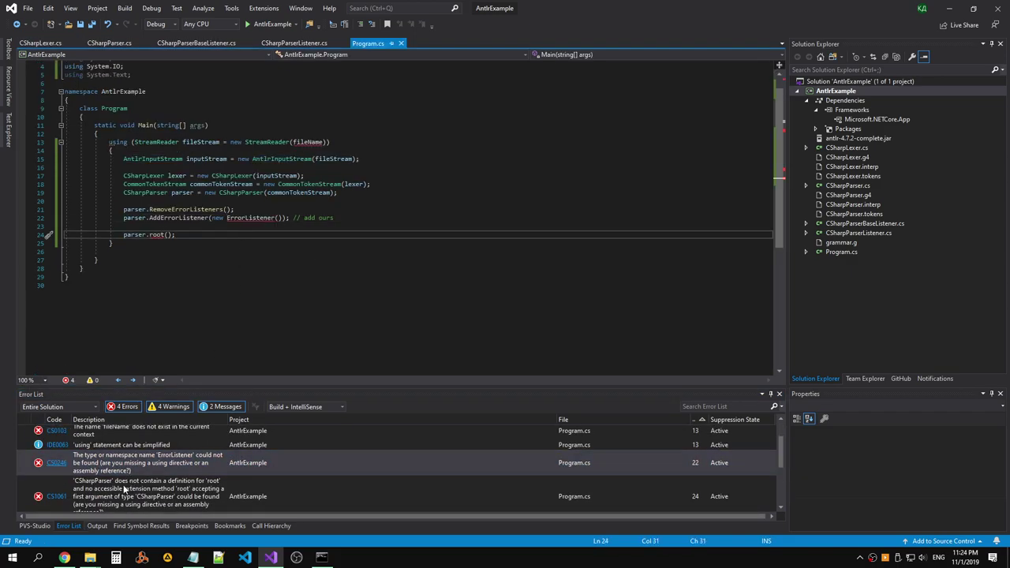
{"action": "double_click", "coordinate": [125, 479]}
{"action": "double_click", "coordinate": [156, 218]}
{"action": "type", "text": "Ro"}
{"action": "key", "text": "BackSpace"}
{"action": "key", "text": "BackSpace"}
{"action": "type", "text": "root"}
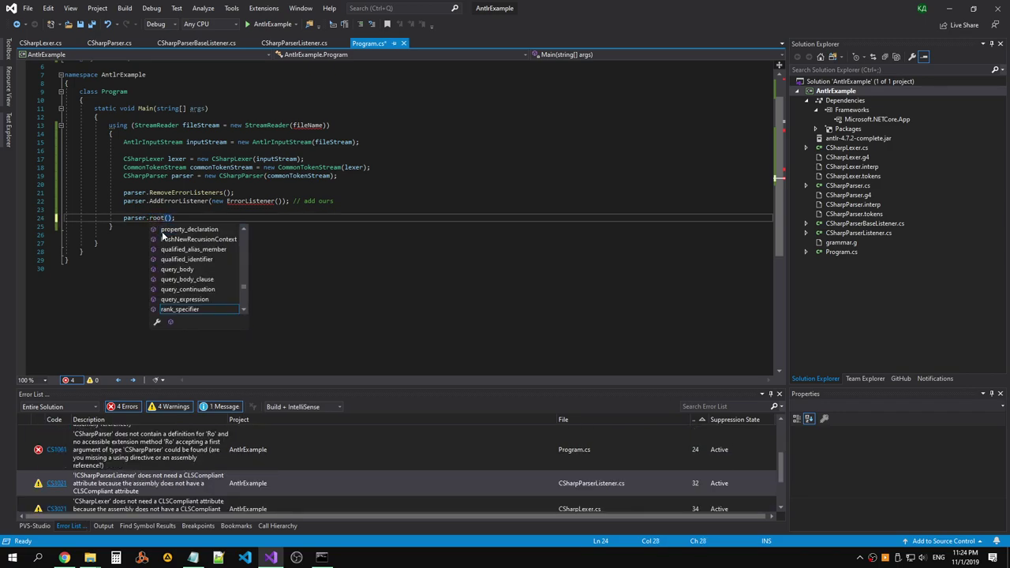
{"action": "key", "text": "BackSpace"}
{"action": "type", "text": "r"}
{"action": "key", "text": "BackSpace"}
{"action": "type", "text": "t"}
Generate class 'ErrorListener' in a new file via the quick fix on line 22.
{"action": "left_click", "coordinate": [222, 192]}
{"action": "left_click", "coordinate": [260, 201]}
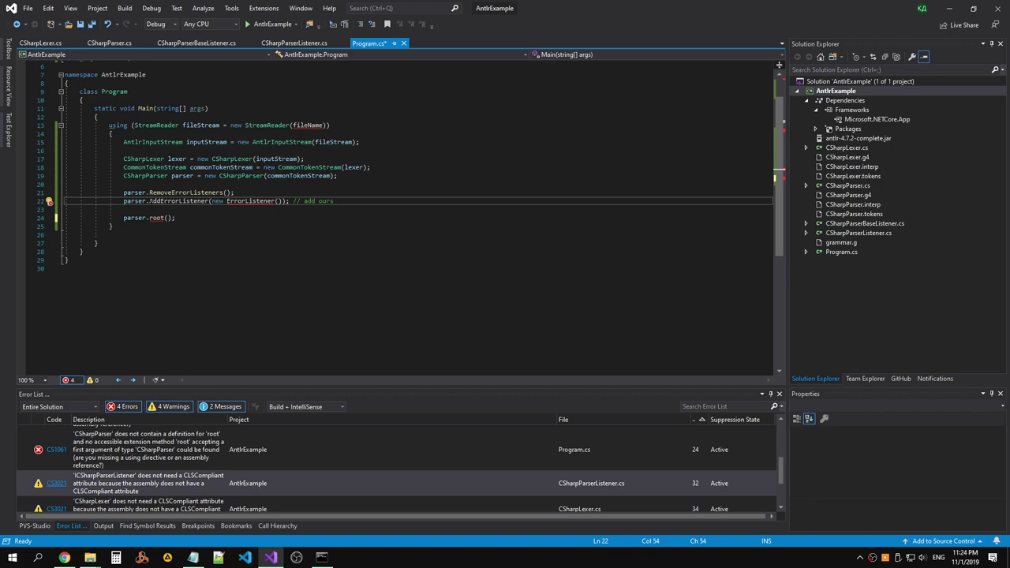
{"action": "key", "text": "Left"}
{"action": "key", "text": "Left"}
{"action": "key", "text": "Left"}
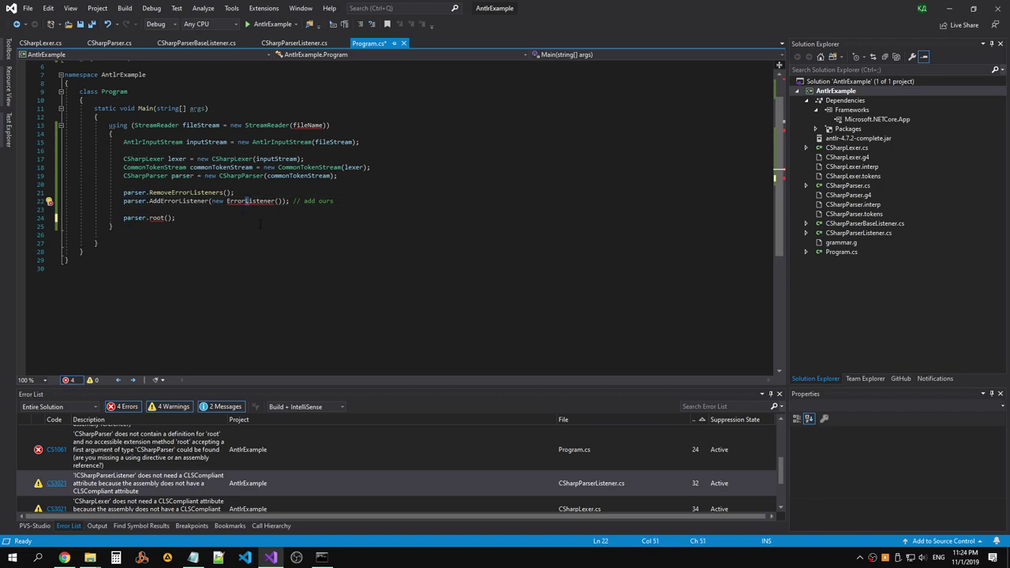
{"action": "key", "text": "ctrl+period"}
{"action": "key", "text": "Escape"}
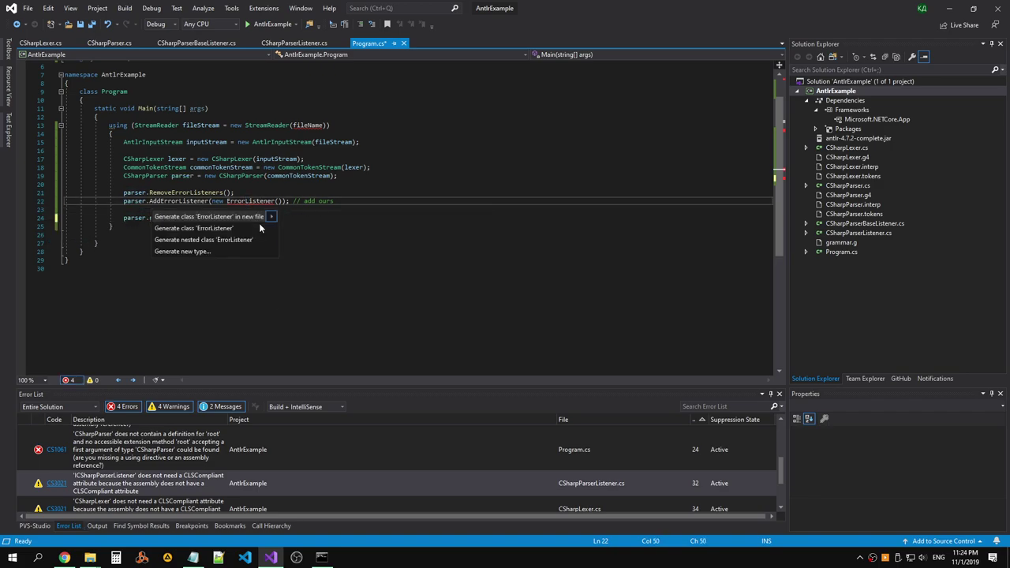
{"action": "key", "text": "Left"}
Save Program.cs, then make ErrorListener implement IAntlrErrorListener<IToken> and save it.
{"action": "left_click", "coordinate": [256, 227]}
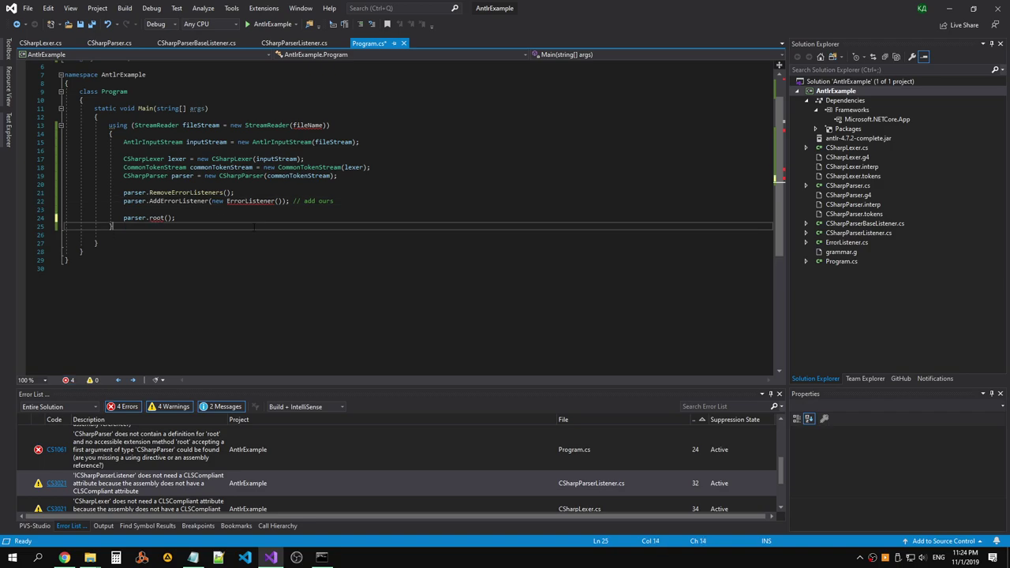
{"action": "key", "text": "ctrl+s"}
{"action": "double_click", "coordinate": [846, 243]}
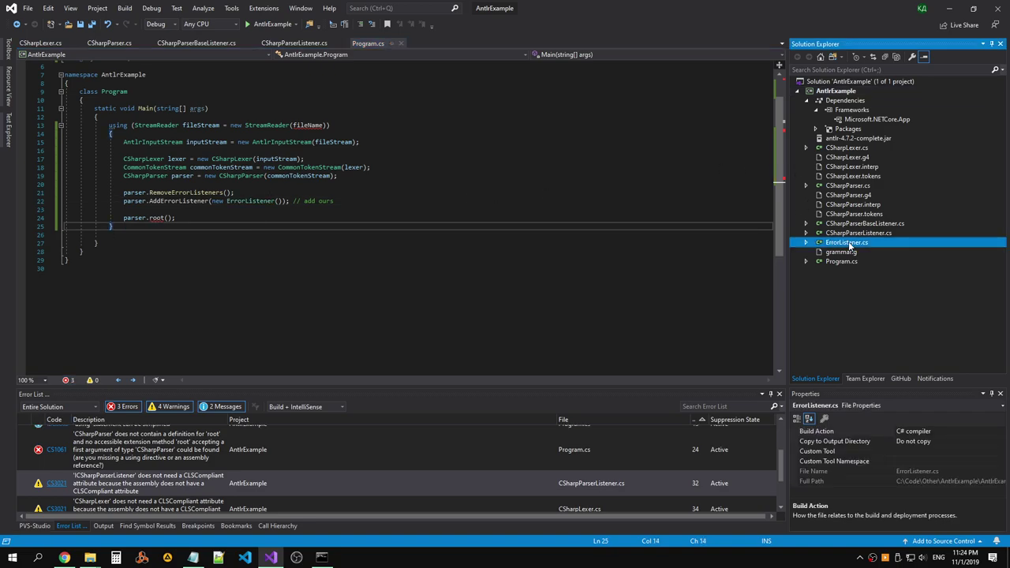
{"action": "left_click", "coordinate": [241, 99]}
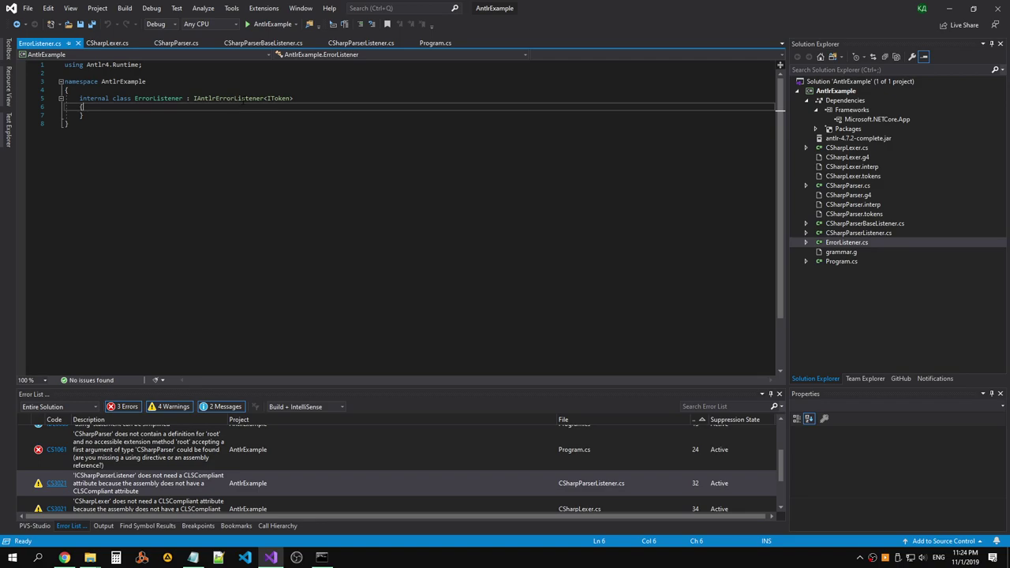
{"action": "key", "text": "ctrl+period"}
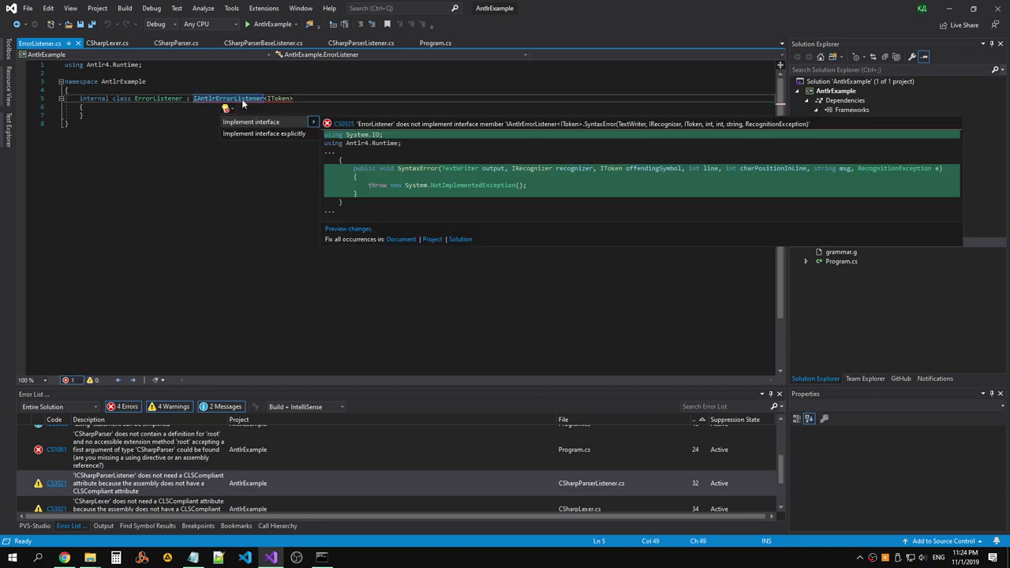
{"action": "key", "text": "Return"}
{"action": "key", "text": "ctrl+s"}
Comment out the throw line in the generated SyntaxError method.
{"action": "left_click", "coordinate": [110, 141]}
{"action": "type", "text": "//"}
{"action": "key", "text": "Up"}
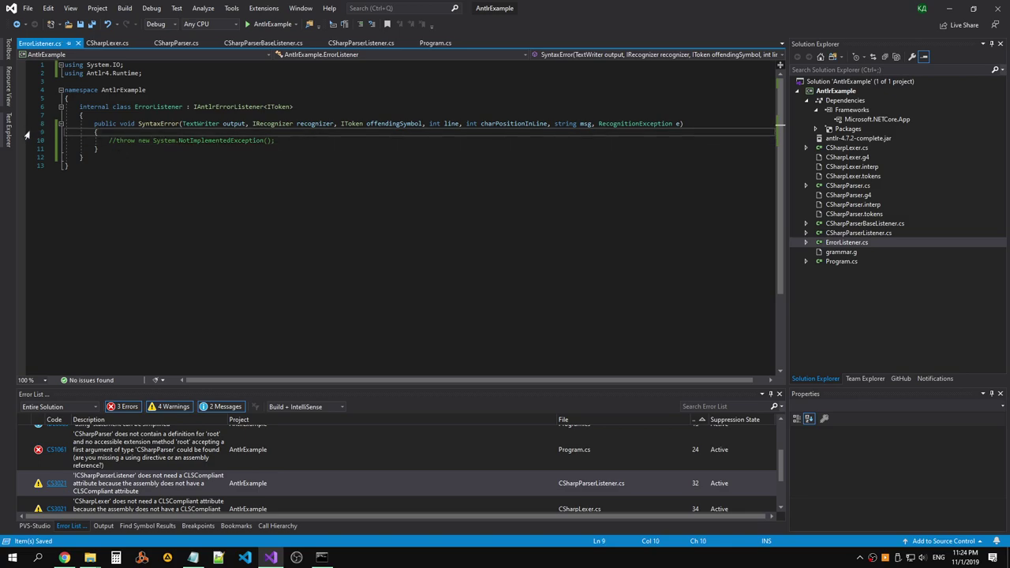
Back in Program.cs, delete root from parser.root() and browse the parser's available members.
{"action": "left_click", "coordinate": [68, 42]}
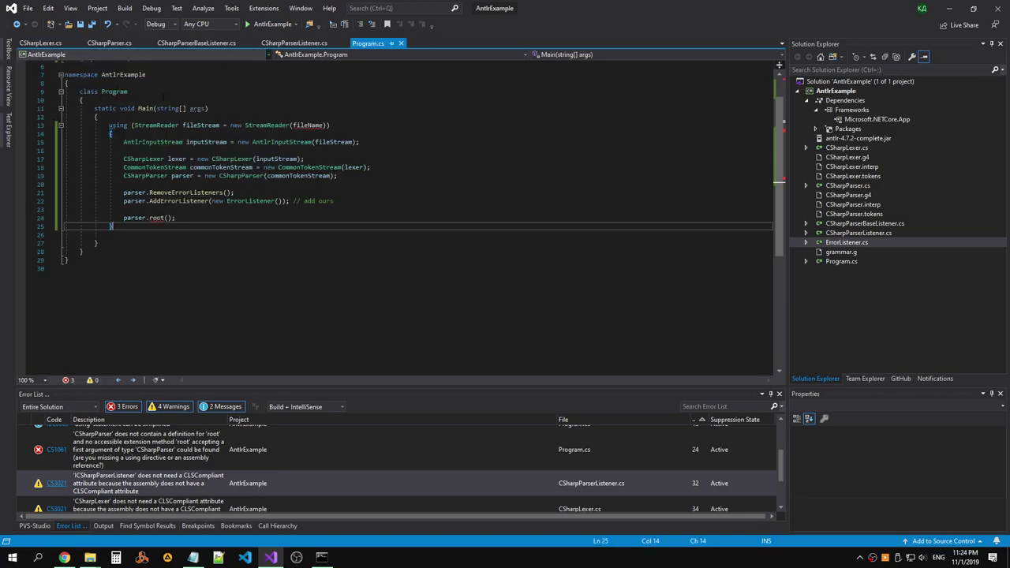
{"action": "left_click", "coordinate": [258, 184]}
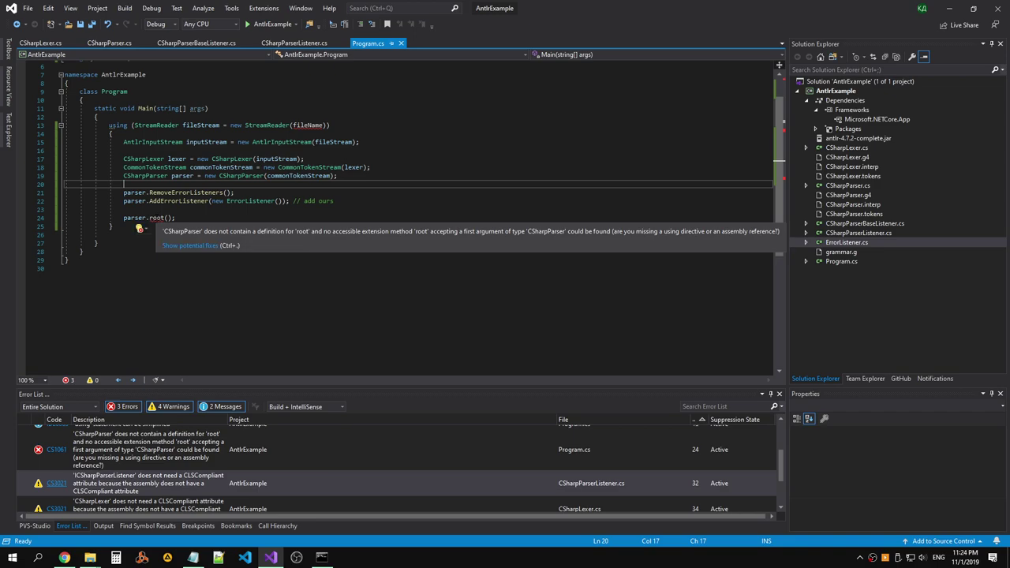
{"action": "double_click", "coordinate": [157, 218]}
{"action": "key", "text": "BackSpace"}
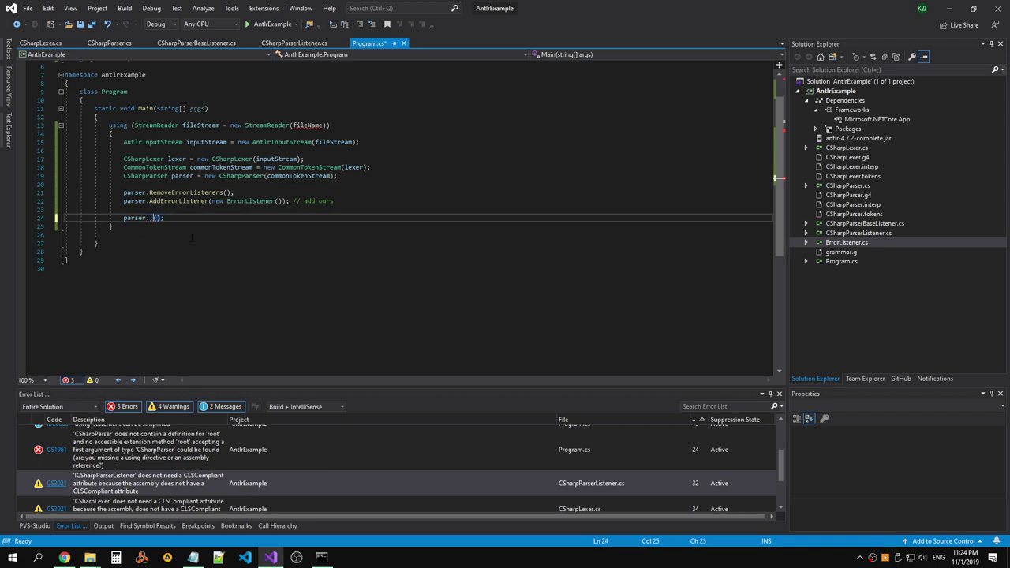
{"action": "key", "text": "BackSpace"}
{"action": "key", "text": "ctrl+space"}
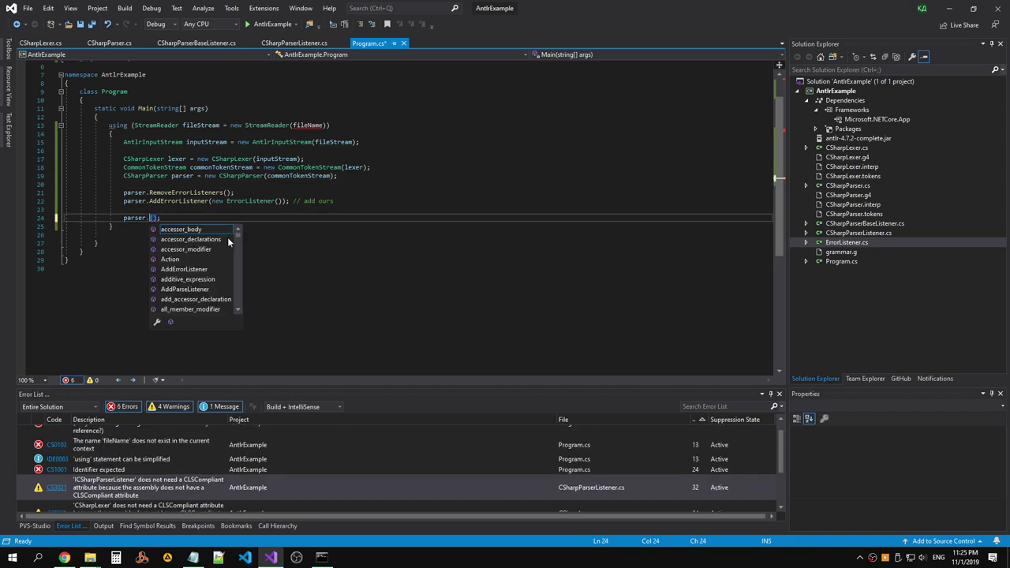
{"action": "scroll", "coordinate": [240, 242], "scroll_direction": "down", "scroll_amount": 20}
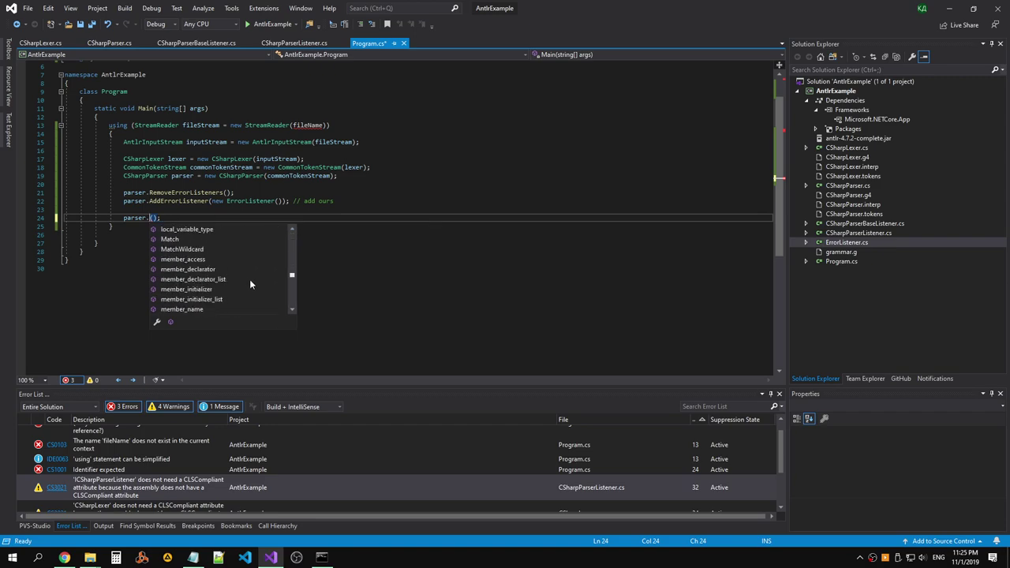
{"action": "scroll", "coordinate": [275, 284], "scroll_direction": "up", "scroll_amount": 10}
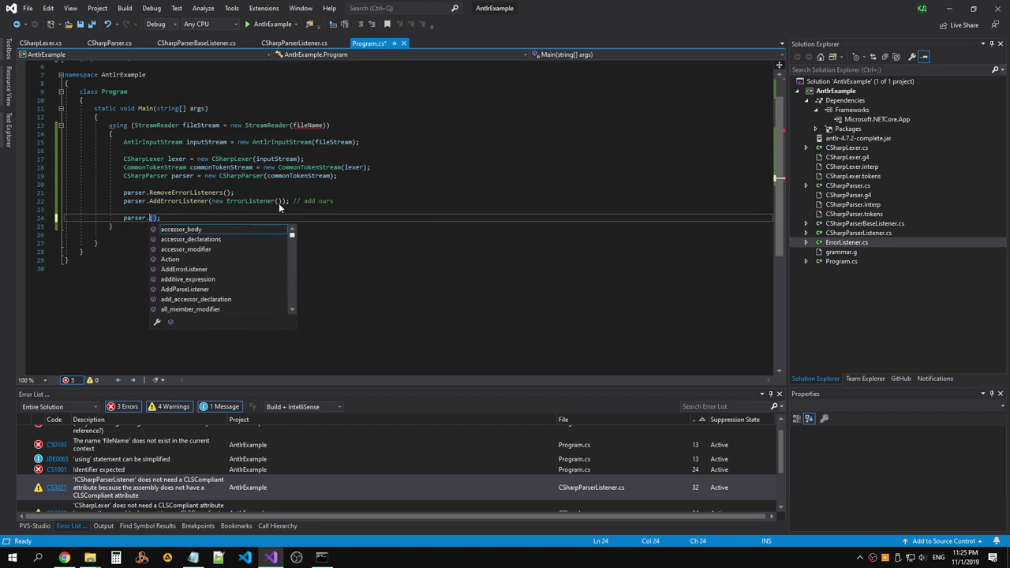
{"action": "key", "text": "Escape"}
Delete the remaining parser call on line 24 and open CSharpParser.cs at its constructor.
{"action": "left_click_drag", "start_coordinate": [161, 218], "coordinate": [123, 217]}
{"action": "key", "text": "Delete"}
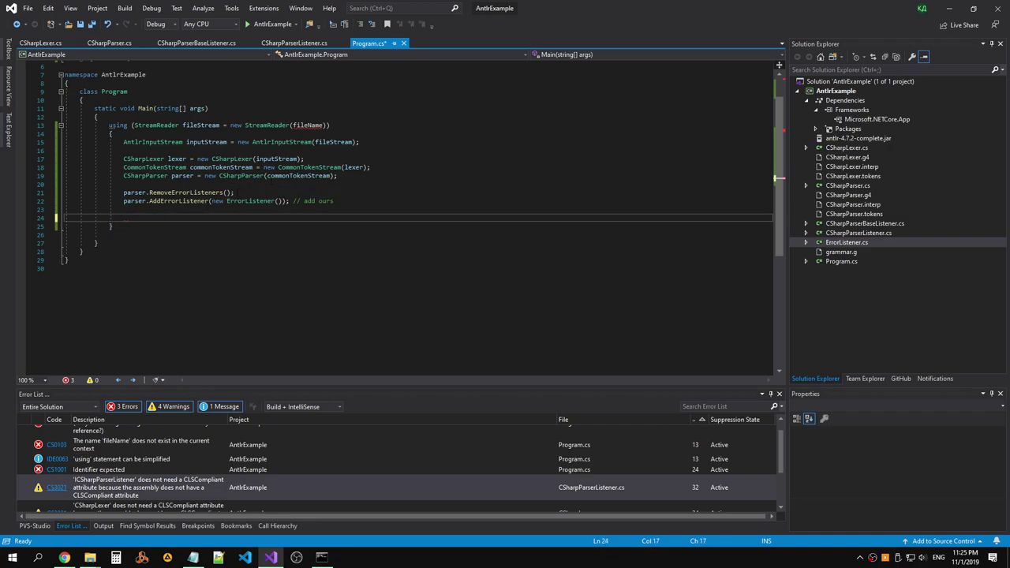
{"action": "type", "text": "pa"}
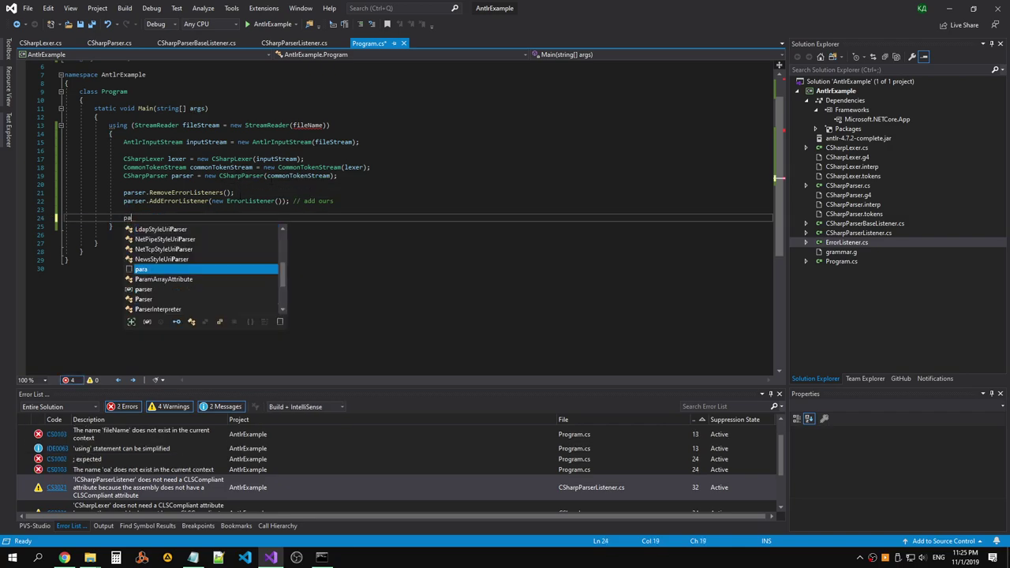
{"action": "type", "text": "r"}
{"action": "left_click", "coordinate": [237, 175], "text": "ctrl"}
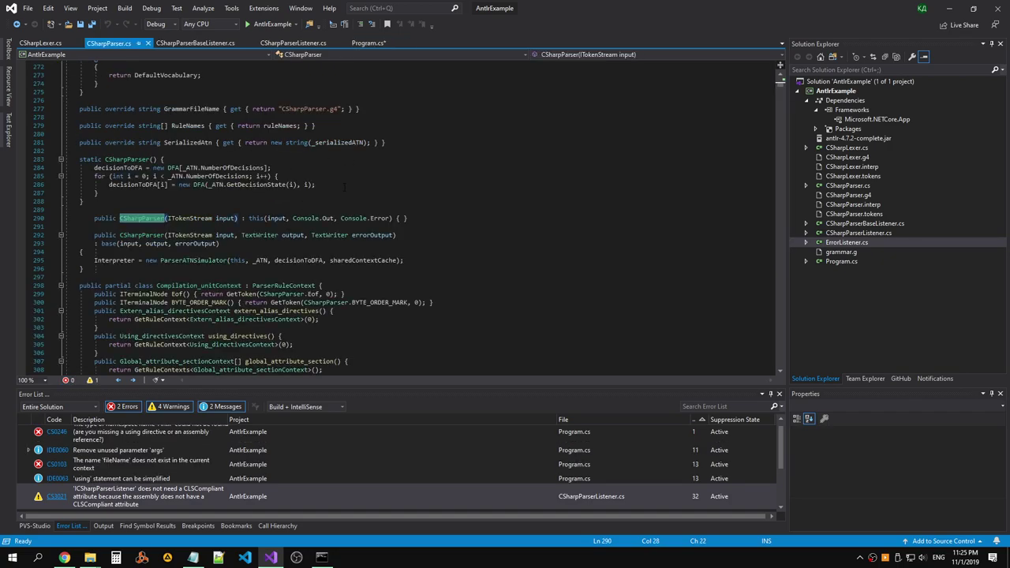
Browse CSharpParser.cs members in the navigation dropdown, then close CSharpParser.cs.
{"action": "left_click", "coordinate": [576, 54]}
{"action": "scroll", "coordinate": [615, 139], "scroll_direction": "down", "scroll_amount": 3}
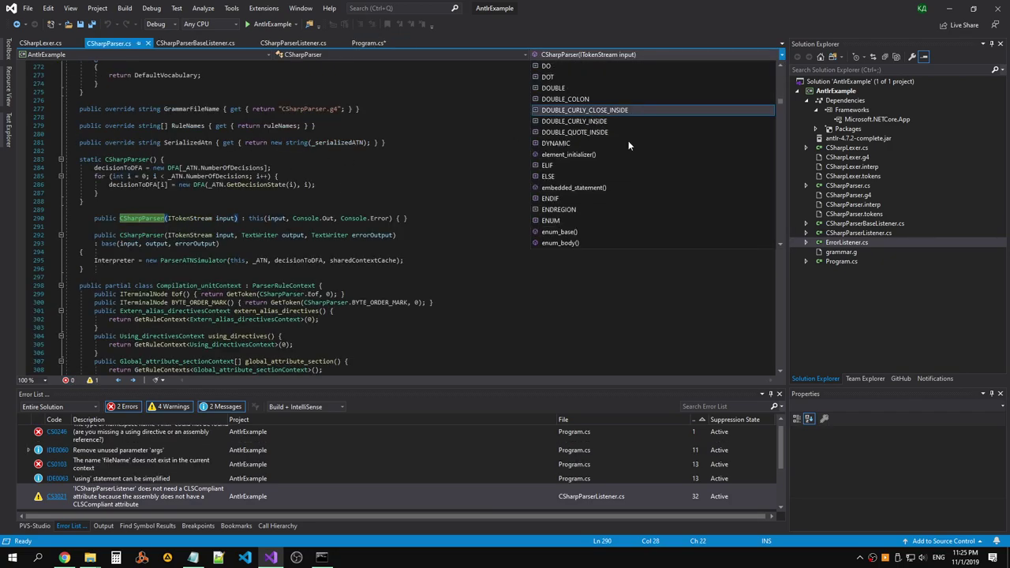
{"action": "scroll", "coordinate": [627, 136], "scroll_direction": "up", "scroll_amount": 12}
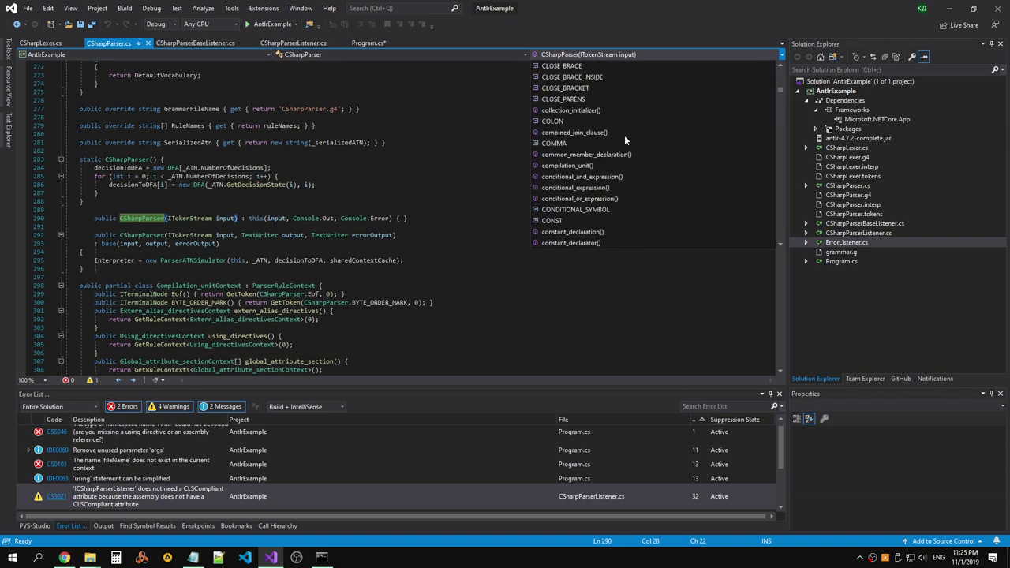
{"action": "scroll", "coordinate": [624, 137], "scroll_direction": "up", "scroll_amount": 6}
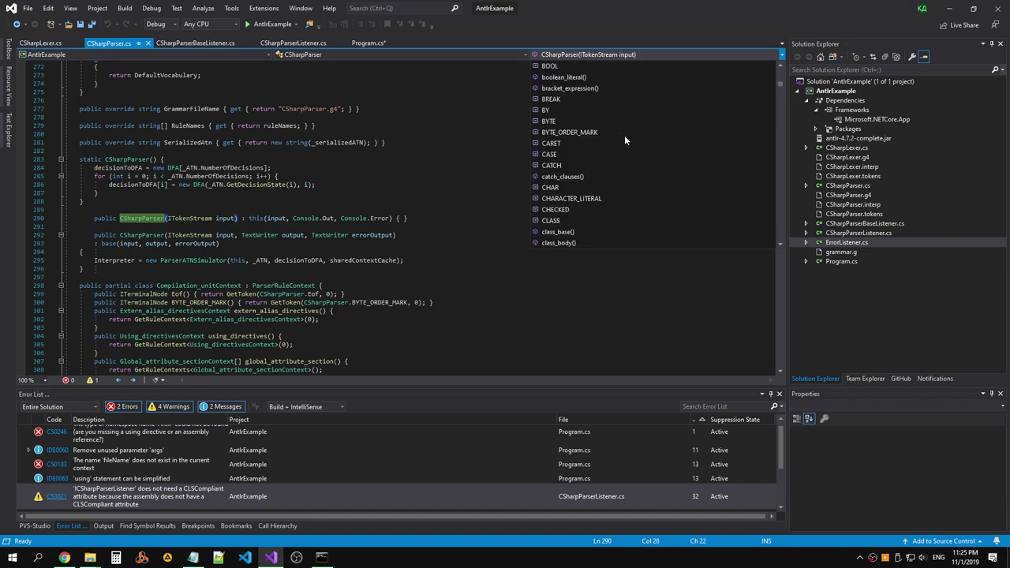
{"action": "scroll", "coordinate": [624, 134], "scroll_direction": "up", "scroll_amount": 8}
{"action": "key", "text": "Escape"}
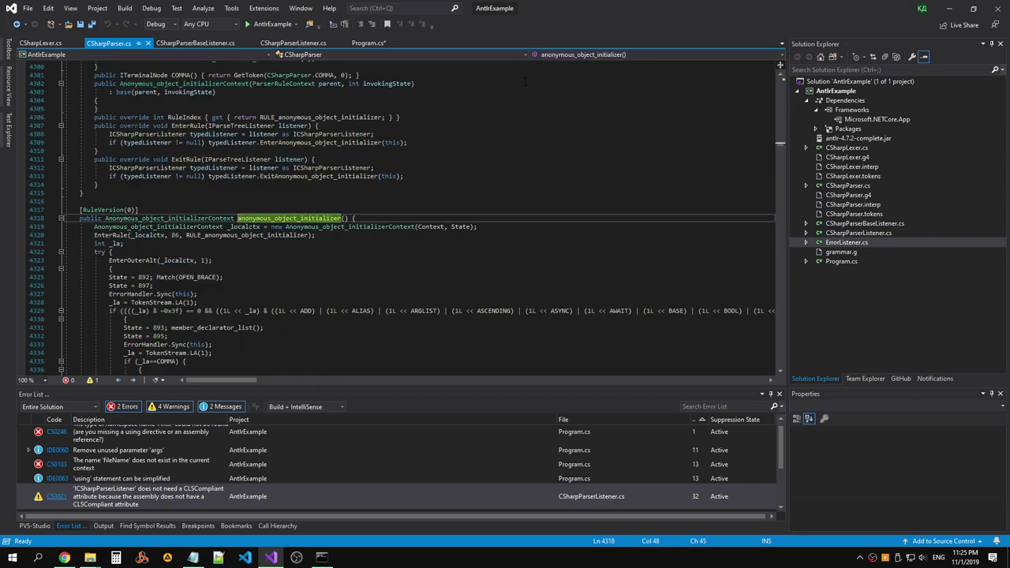
{"action": "left_click", "coordinate": [148, 43]}
Insert blank lines at the top of Main in Program.cs and save it.
{"action": "left_click", "coordinate": [306, 125]}
{"action": "left_click", "coordinate": [237, 117]}
{"action": "key", "text": "Return"}
{"action": "key", "text": "Return"}
{"action": "key", "text": "Up"}
{"action": "key", "text": "ctrl+s"}
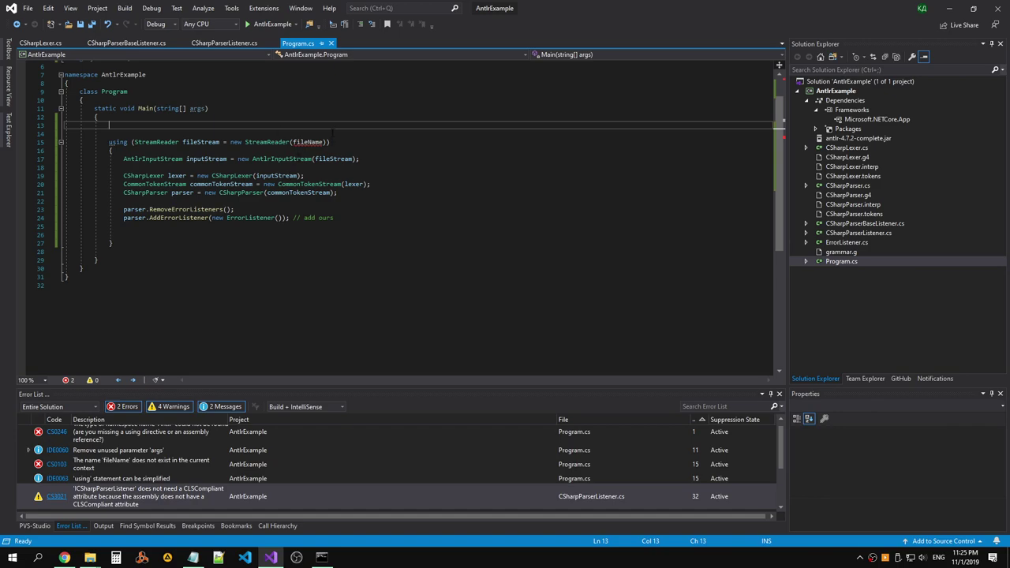
Replace the StreamReader's fileName argument with "Program.cs", remove the extra blank lines, and save.
{"action": "left_click", "coordinate": [312, 134]}
{"action": "double_click", "coordinate": [308, 142]}
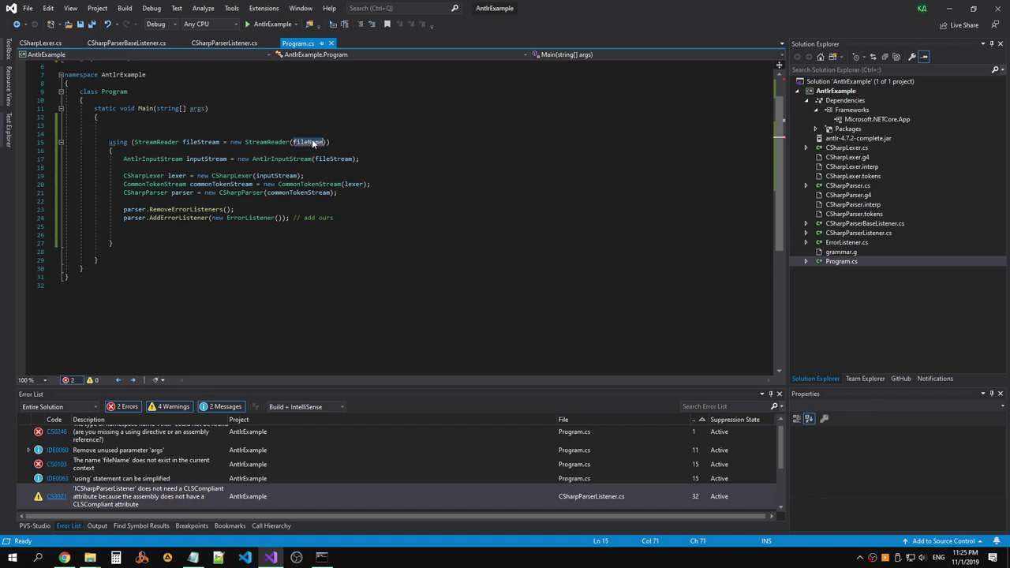
{"action": "type", "text": "\"Prog"}
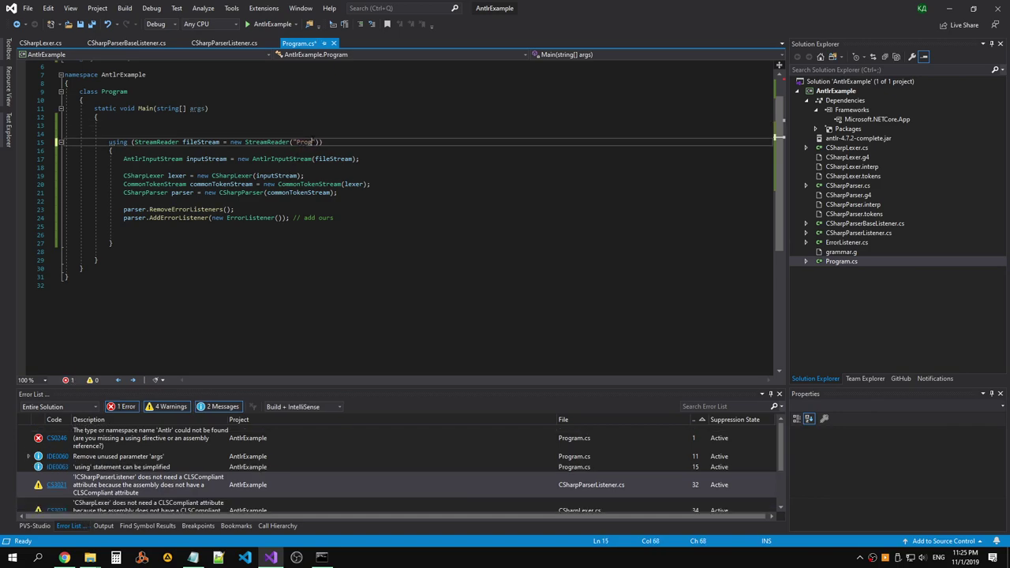
{"action": "key", "text": "Up"}
{"action": "key", "text": "Up"}
{"action": "key", "text": "Delete"}
{"action": "key", "text": "Delete"}
{"action": "left_click", "coordinate": [200, 232]}
{"action": "key", "text": "ctrl+s"}
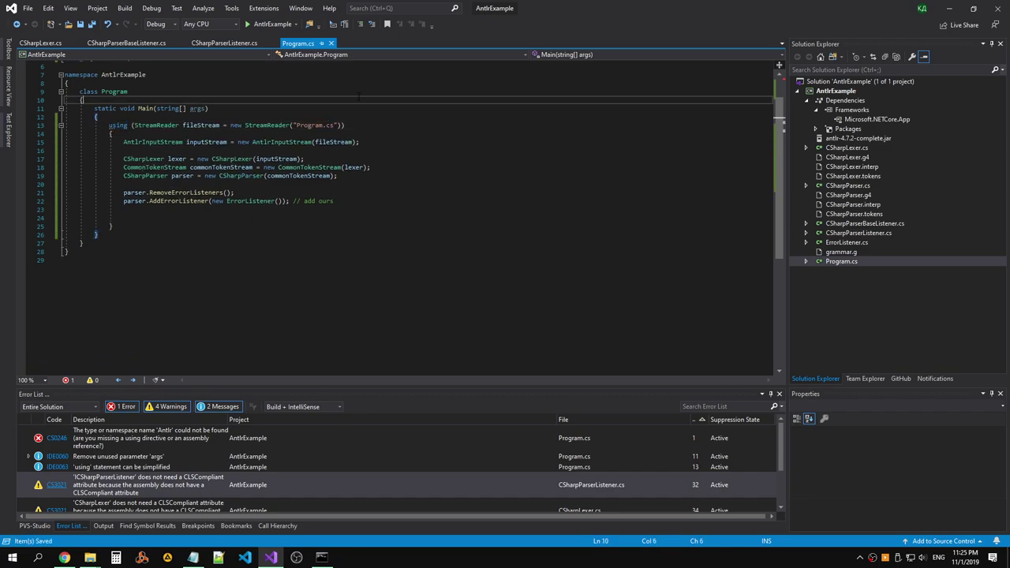
Add a new line after AddErrorListener and start typing a parser. statement.
{"action": "left_click", "coordinate": [258, 232]}
{"action": "key", "text": "Down"}
{"action": "key", "text": "End"}
{"action": "key", "text": "Return"}
{"action": "key", "text": "Return"}
{"action": "type", "text": "parser"}
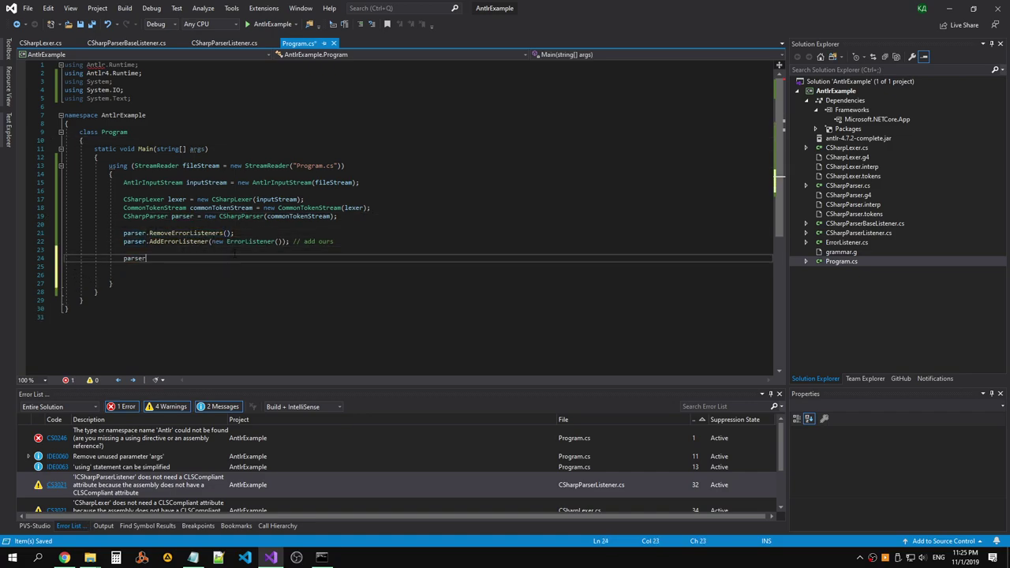
{"action": "type", "text": "."}
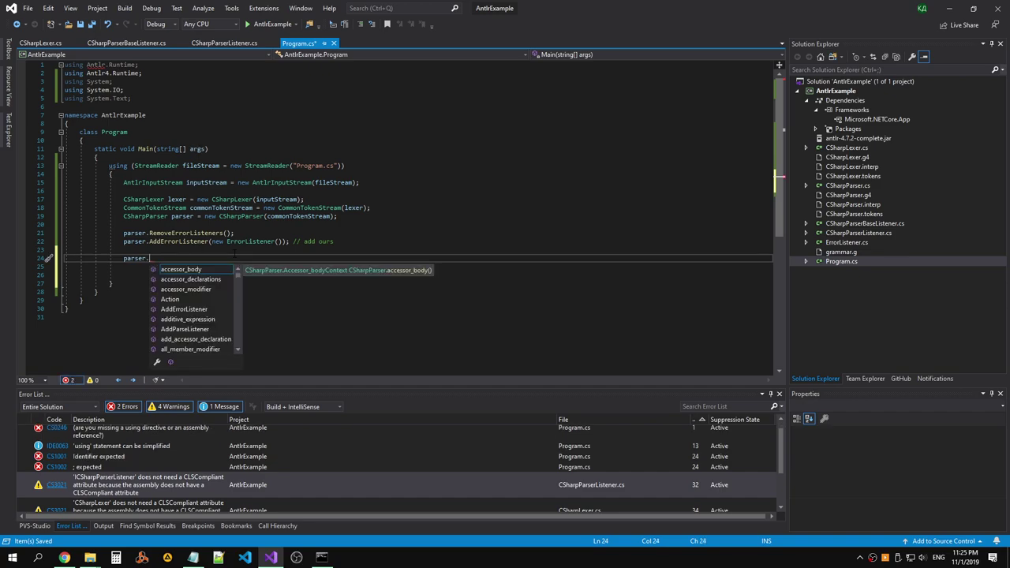
{"action": "scroll", "coordinate": [239, 277], "scroll_direction": "down", "scroll_amount": 5}
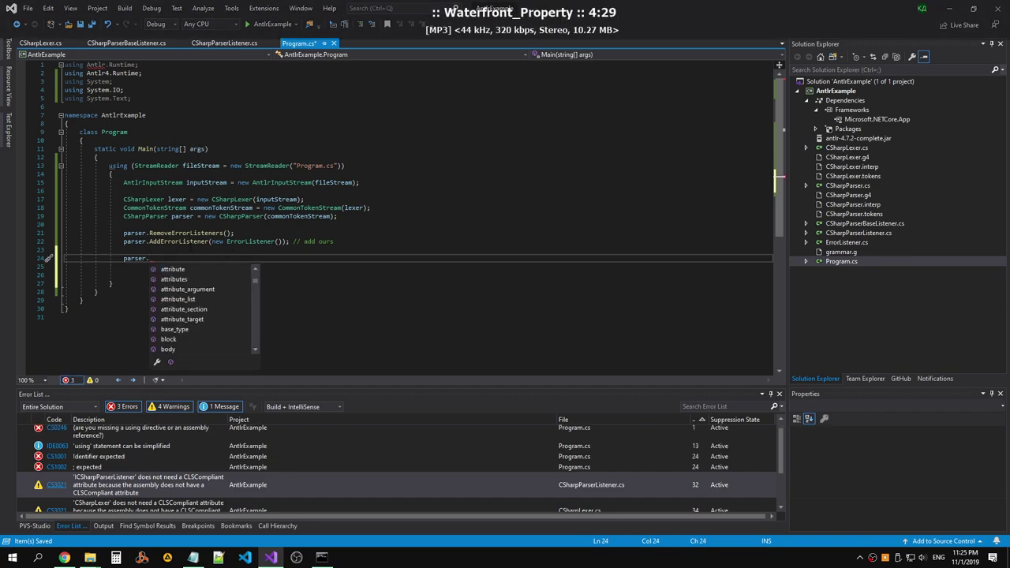
{"action": "key", "text": "ctrl+z"}
{"action": "key", "text": "alt+Tab"}
Switch to Chrome and look over the GitHub csharp grammar, CSharpParser.g4 and tutorial tabs.
{"action": "key", "text": "alt+Tab"}
{"action": "key", "text": "alt+Tab"}
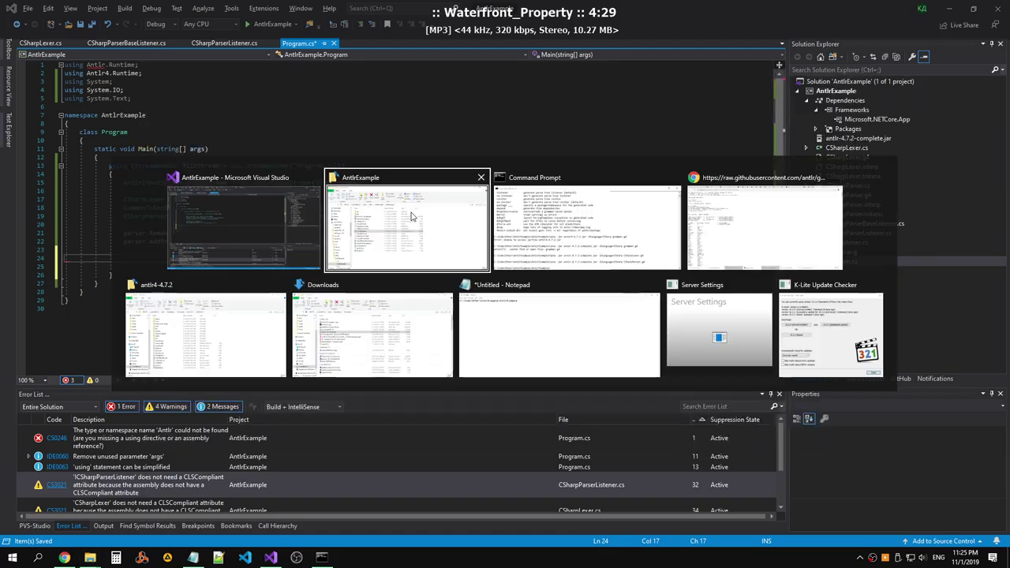
{"action": "key", "text": "alt+Tab"}
{"action": "key", "text": "alt+Tab"}
{"action": "key", "text": "alt+Tab"}
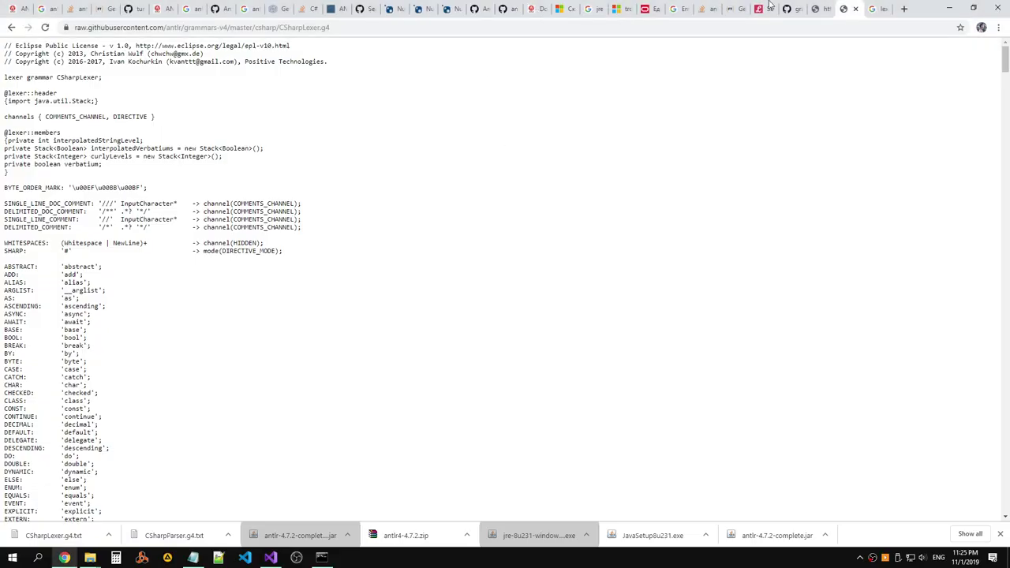
{"action": "left_click", "coordinate": [783, 9]}
{"action": "scroll", "coordinate": [838, 97], "scroll_direction": "down", "scroll_amount": 5}
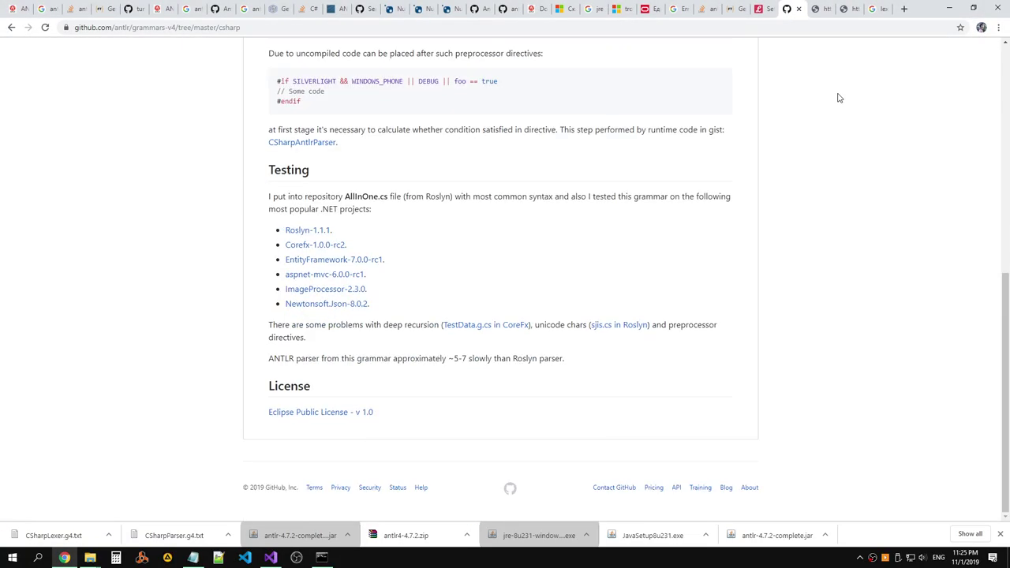
{"action": "left_click", "coordinate": [820, 10]}
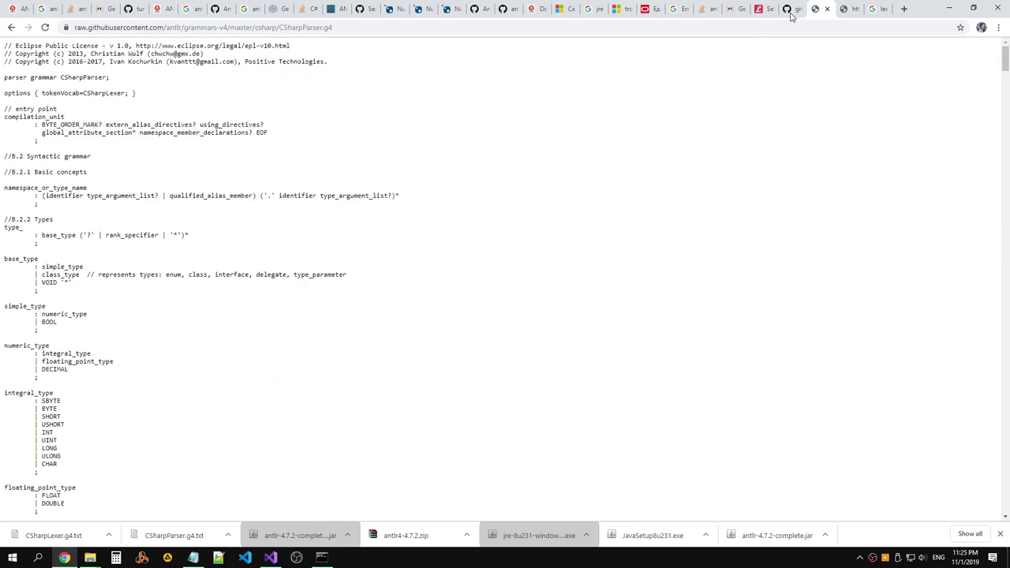
{"action": "left_click", "coordinate": [730, 11]}
{"action": "left_click", "coordinate": [759, 11]}
{"action": "left_click", "coordinate": [730, 13]}
{"action": "left_click", "coordinate": [714, 13]}
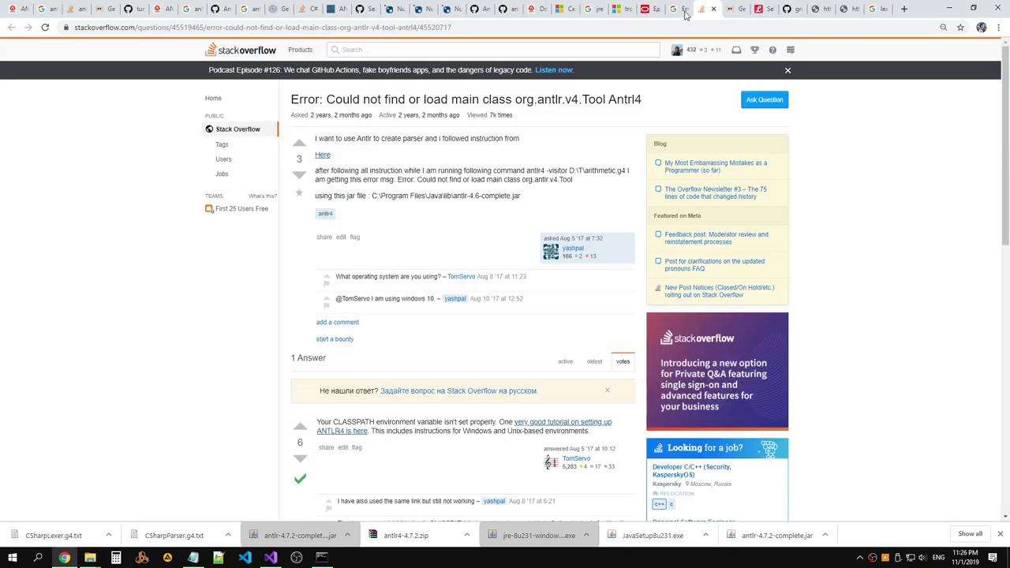
{"action": "left_click", "coordinate": [634, 13]}
{"action": "left_click", "coordinate": [654, 12]}
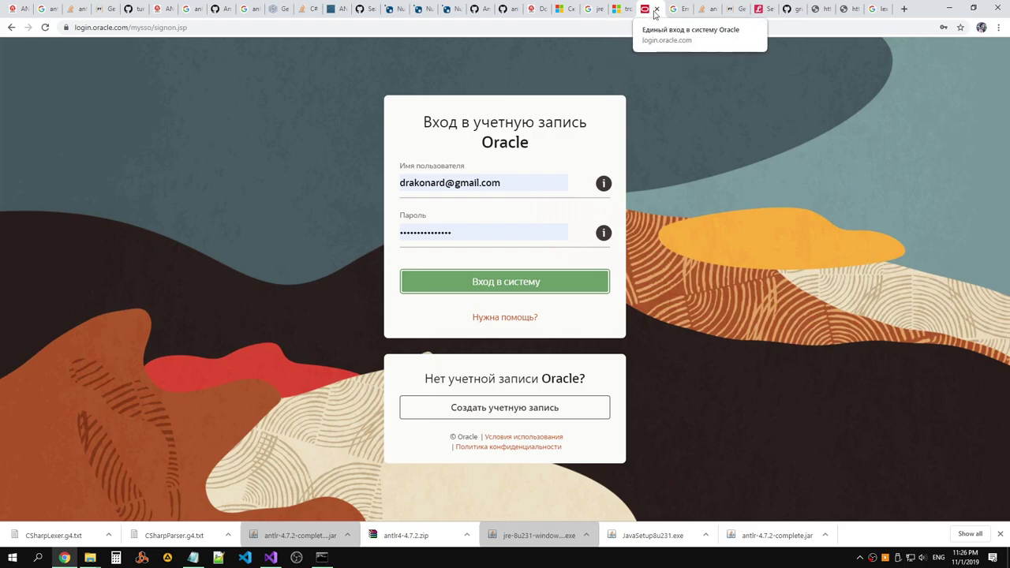
Close the Oracle sign-in, Microsoft answers and Google search results tabs.
{"action": "left_click", "coordinate": [657, 9]}
{"action": "left_click", "coordinate": [609, 13]}
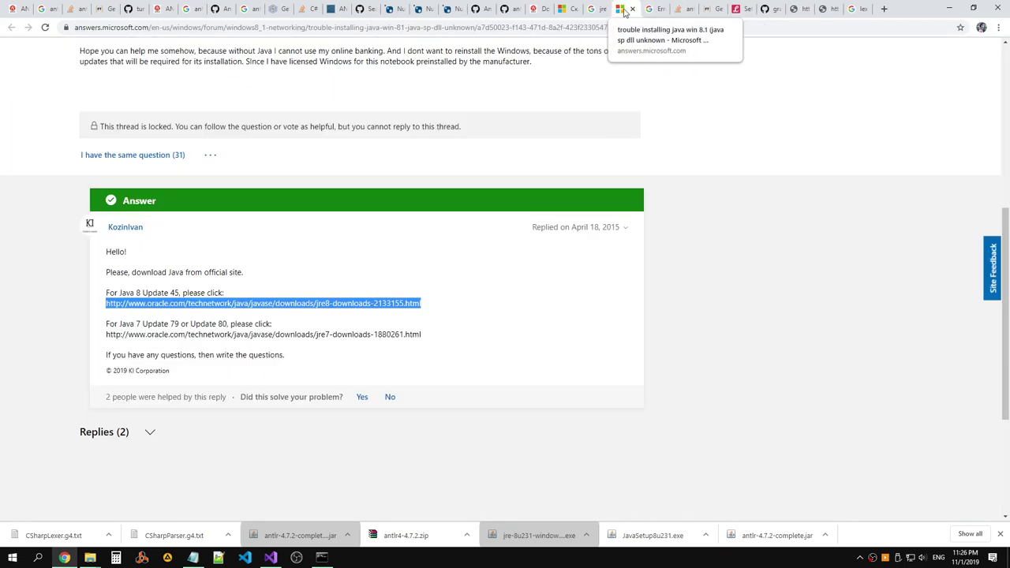
{"action": "left_click", "coordinate": [632, 9]}
{"action": "left_click", "coordinate": [603, 10]}
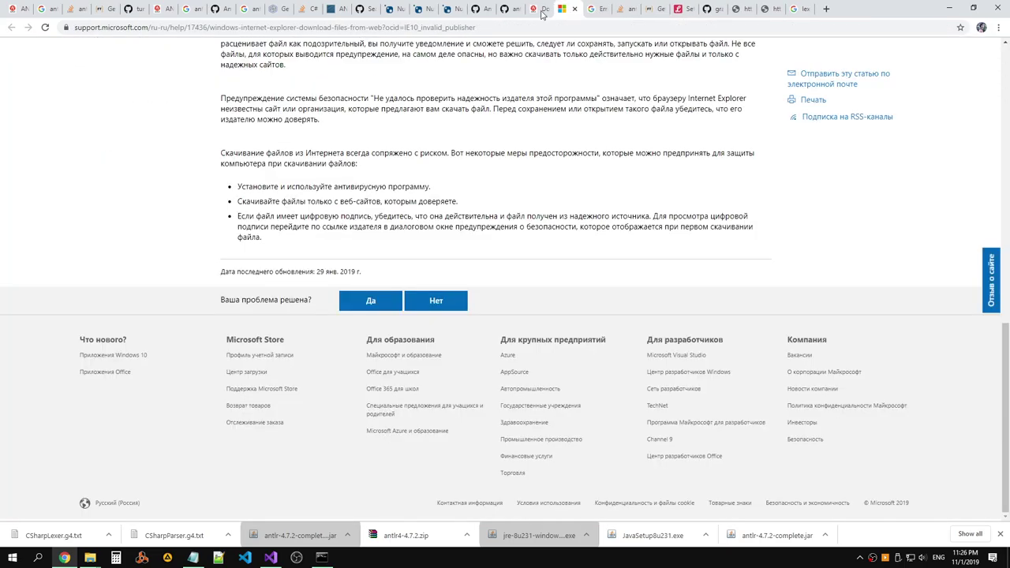
Review the GitHub ANTLR C# runtime page and the antlr.org download page.
{"action": "left_click", "coordinate": [512, 12]}
{"action": "left_click", "coordinate": [532, 14]}
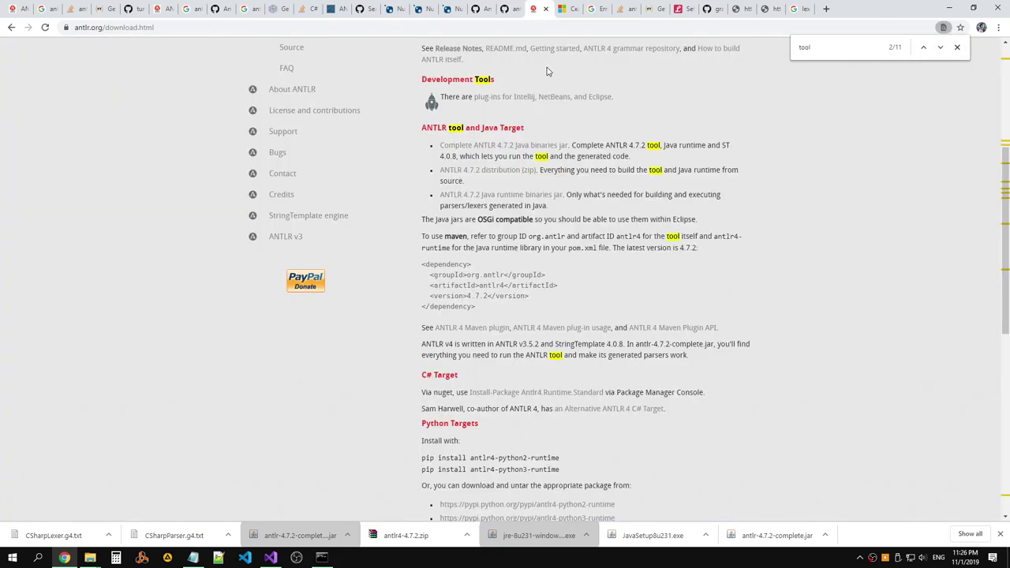
{"action": "left_click", "coordinate": [560, 10]}
{"action": "scroll", "coordinate": [560, 98], "scroll_direction": "down", "scroll_amount": 3}
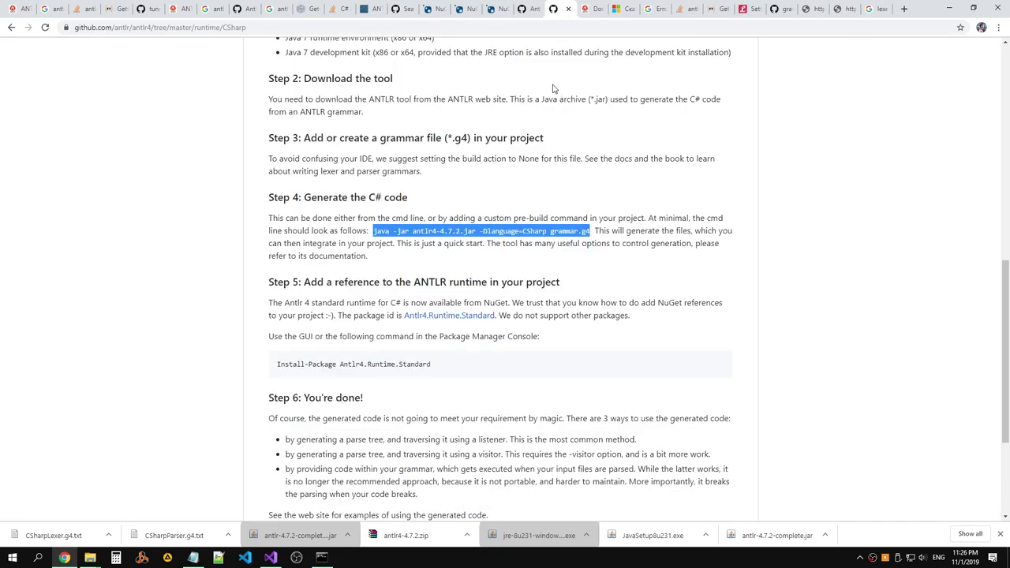
{"action": "scroll", "coordinate": [511, 172], "scroll_direction": "down", "scroll_amount": 1}
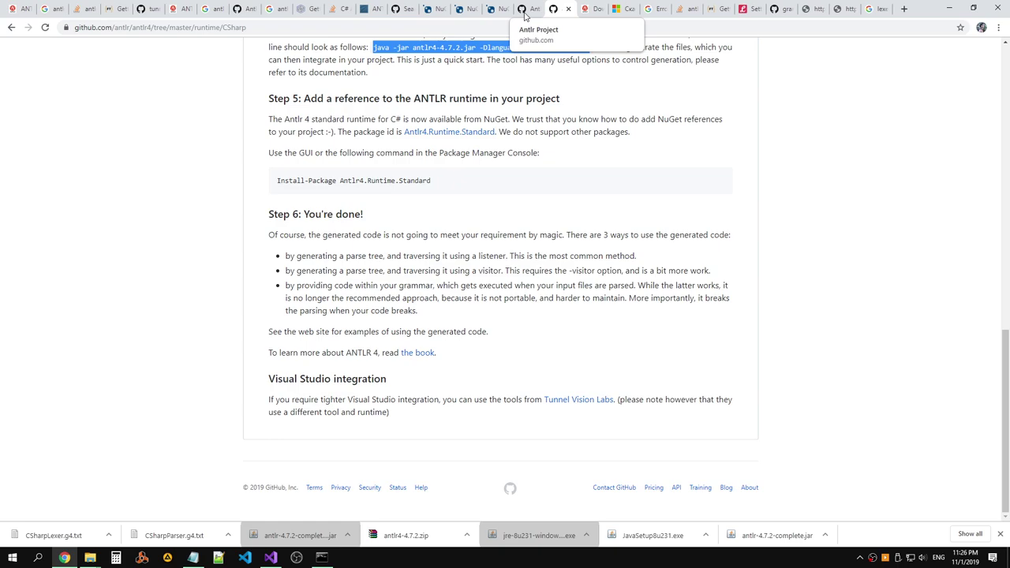
Browse the NuGet Antlr4, GitHub code search, Stack Overflow, DZone and AntlrVSIX README tabs.
{"action": "left_click", "coordinate": [525, 10]}
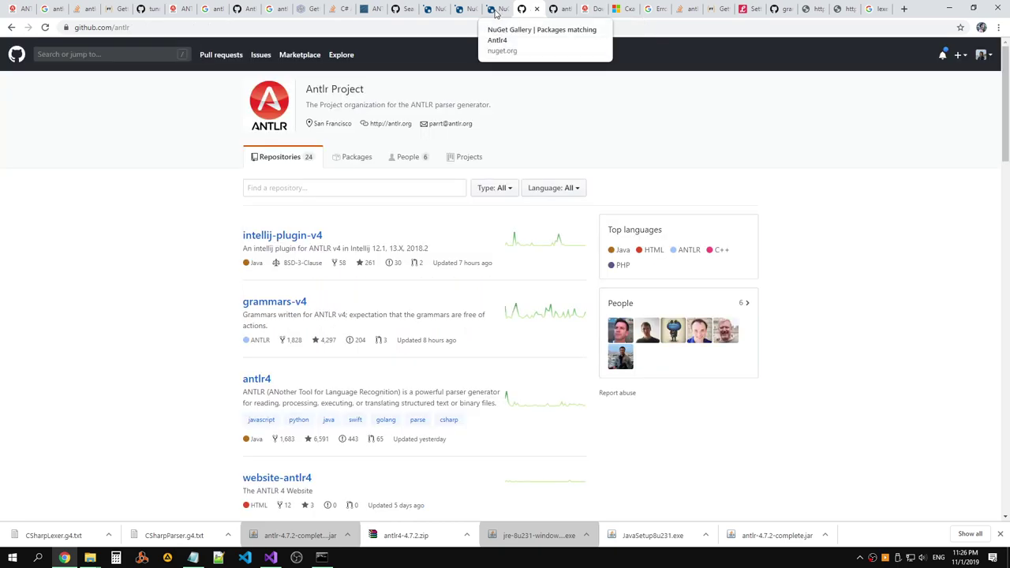
{"action": "left_click", "coordinate": [497, 9]}
{"action": "left_click", "coordinate": [464, 11]}
{"action": "left_click", "coordinate": [402, 11]}
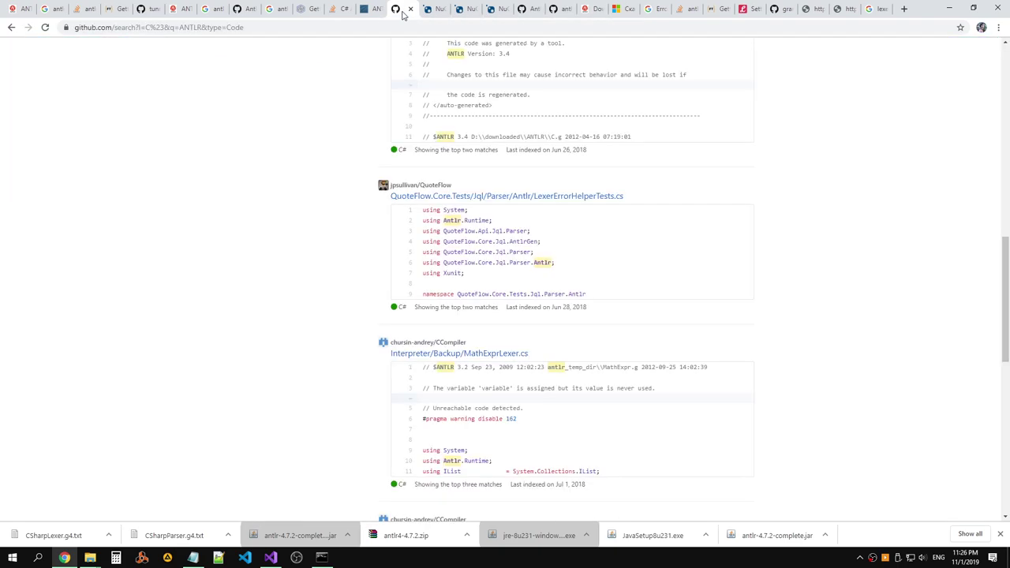
{"action": "left_click", "coordinate": [356, 12]}
{"action": "left_click", "coordinate": [347, 11]}
{"action": "left_click", "coordinate": [320, 11]}
{"action": "left_click", "coordinate": [286, 11]}
{"action": "left_click", "coordinate": [247, 14]}
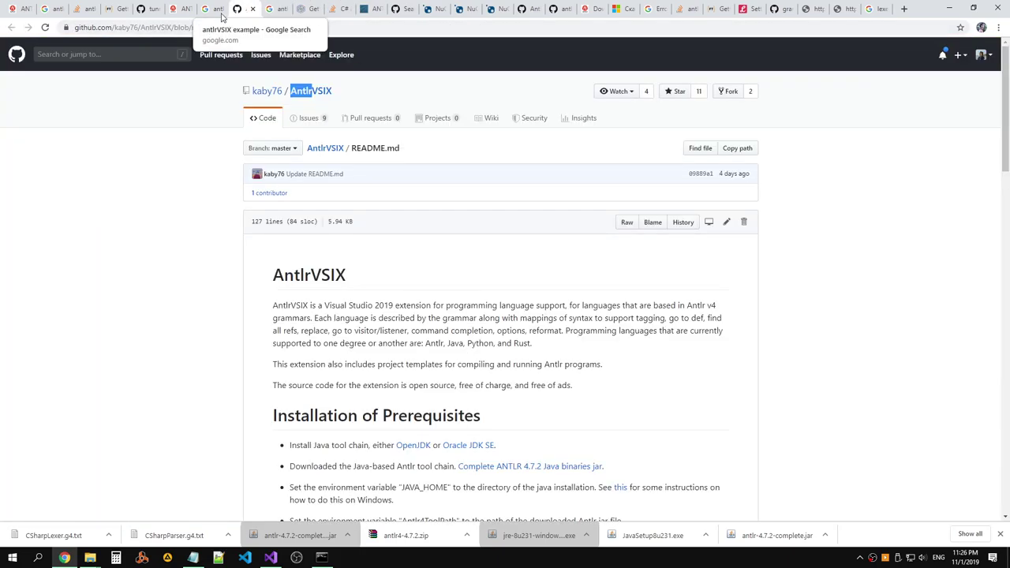
Move through the antlr.org and antlr4cs tabs to the 'Getting started with ANTLR in C#' article.
{"action": "scroll", "coordinate": [482, 153], "scroll_direction": "down", "scroll_amount": 9}
{"action": "scroll", "coordinate": [451, 140], "scroll_direction": "down", "scroll_amount": 5}
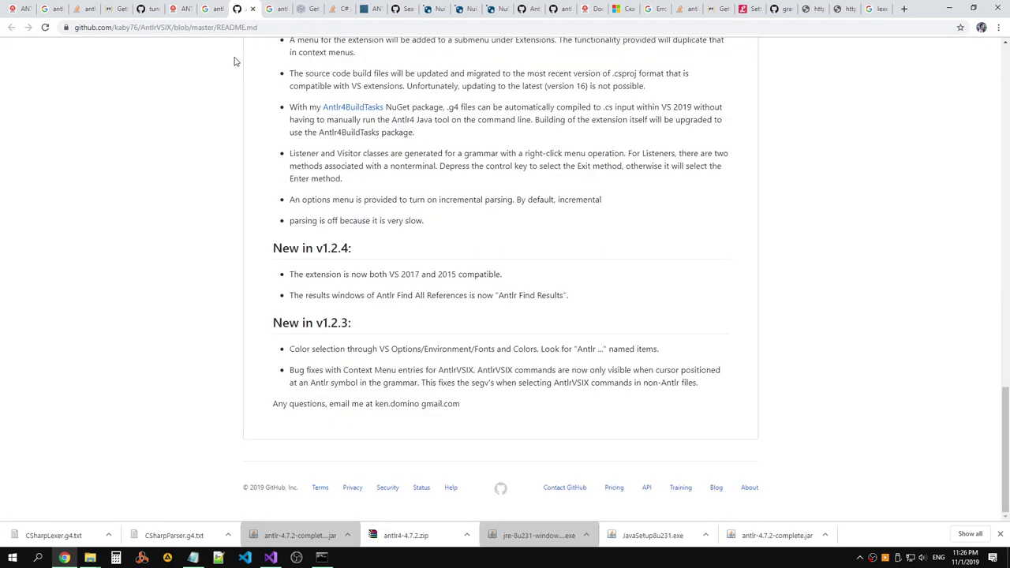
{"action": "left_click", "coordinate": [208, 9]}
{"action": "left_click", "coordinate": [178, 10]}
{"action": "left_click", "coordinate": [146, 14]}
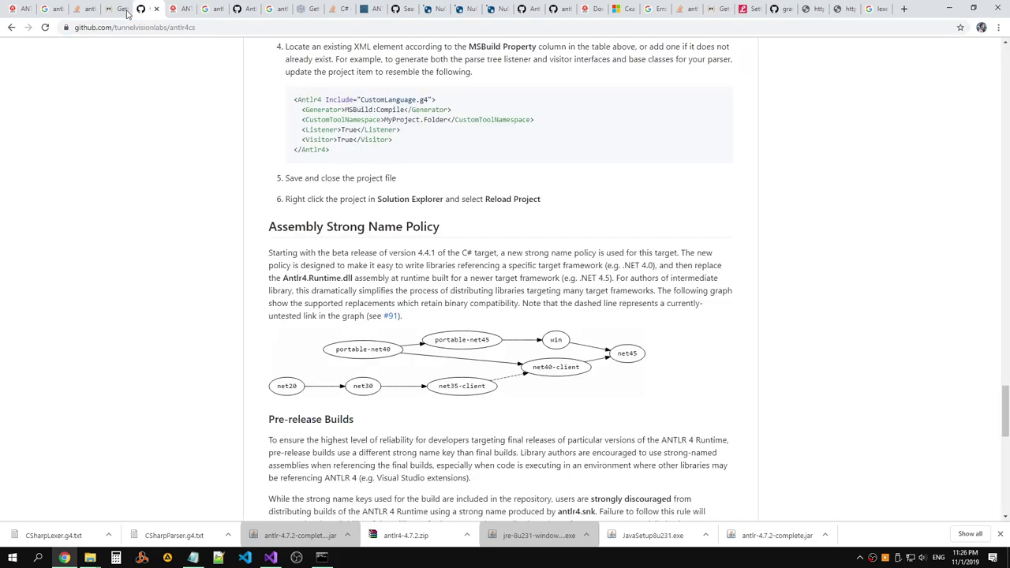
{"action": "left_click", "coordinate": [118, 9]}
Read the tutorial's visitor code, highlighting line 10 and the word Lines.
{"action": "scroll", "coordinate": [387, 124], "scroll_direction": "down", "scroll_amount": 15}
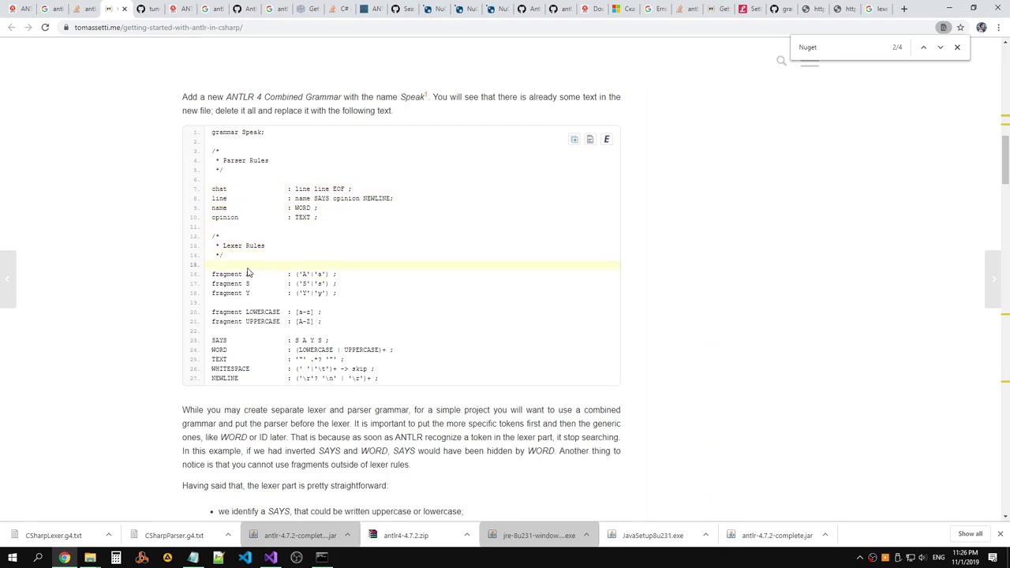
{"action": "scroll", "coordinate": [285, 330], "scroll_direction": "down", "scroll_amount": 15}
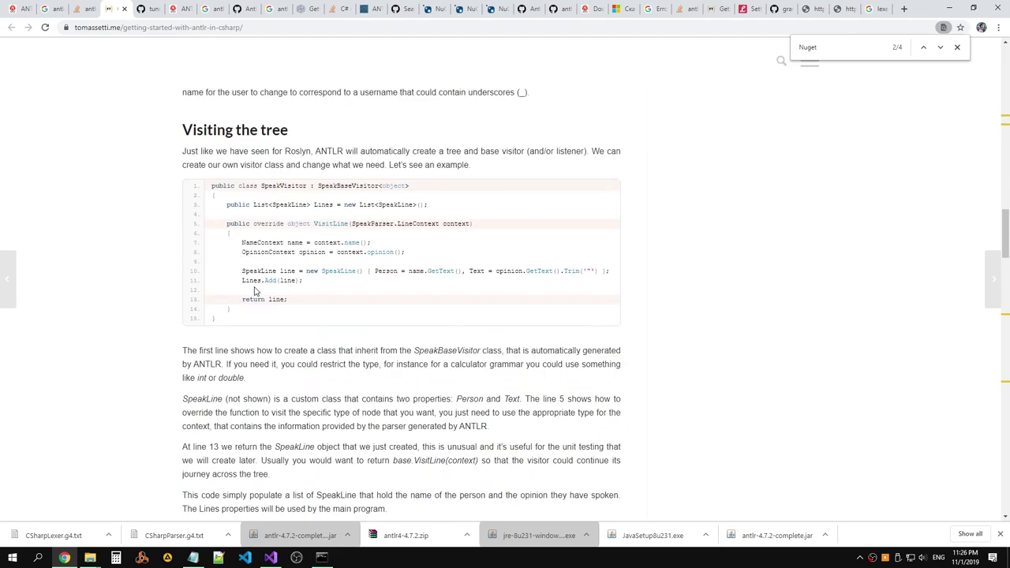
{"action": "scroll", "coordinate": [285, 209], "scroll_direction": "up", "scroll_amount": 1}
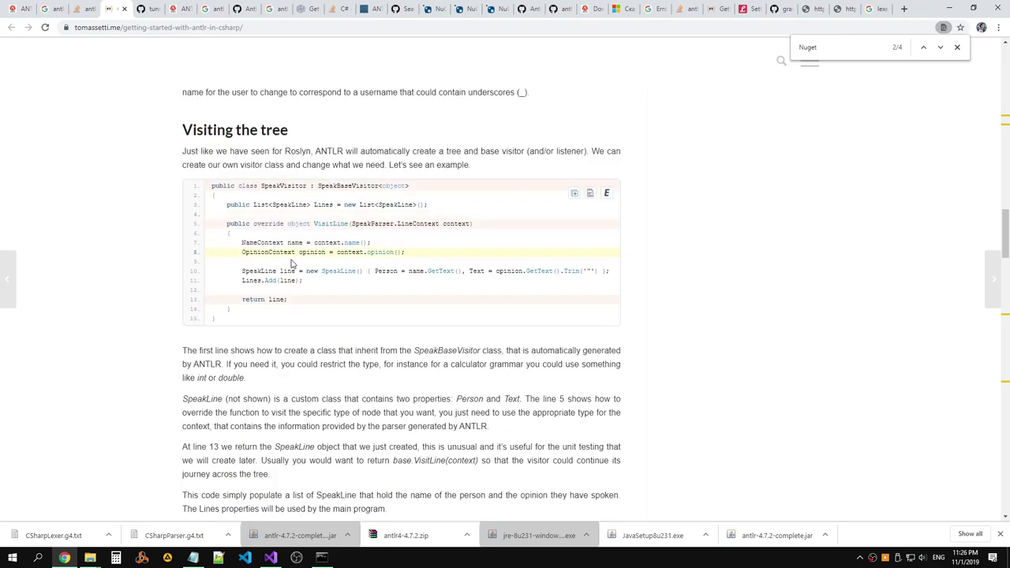
{"action": "triple_click", "coordinate": [243, 271]}
{"action": "double_click", "coordinate": [250, 281]}
{"action": "scroll", "coordinate": [342, 283], "scroll_direction": "down", "scroll_amount": 3}
{"action": "scroll", "coordinate": [343, 283], "scroll_direction": "up", "scroll_amount": 3}
{"action": "scroll", "coordinate": [343, 283], "scroll_direction": "down", "scroll_amount": 5}
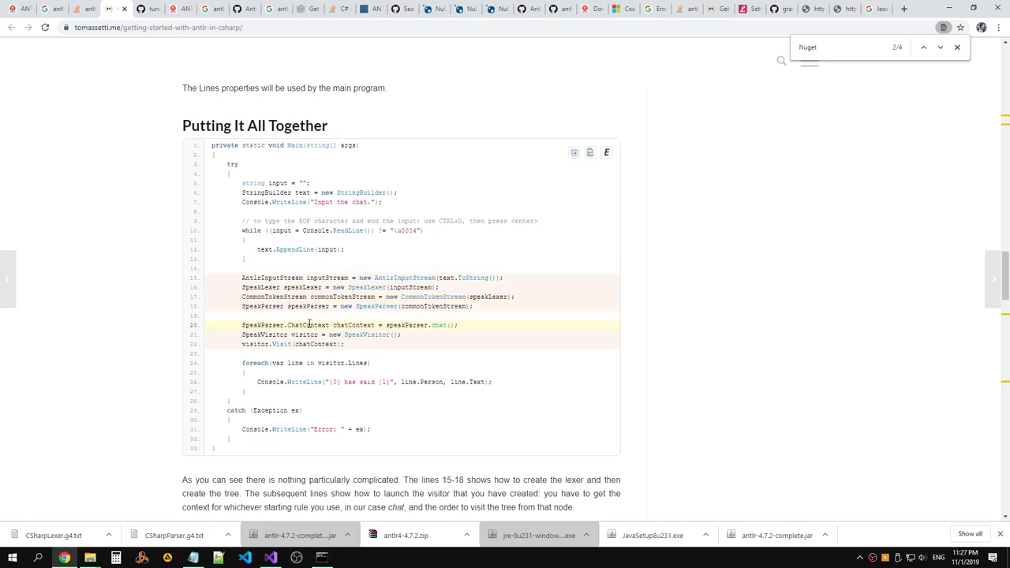
Highlight the speakParser.chat() call and chatContext declaration in the sample's main code.
{"action": "left_click_drag", "start_coordinate": [386, 326], "coordinate": [470, 352]}
{"action": "left_click", "coordinate": [461, 355]}
{"action": "left_click_drag", "start_coordinate": [299, 309], "coordinate": [384, 325]}
{"action": "left_click", "coordinate": [365, 337]}
{"action": "left_click_drag", "start_coordinate": [295, 344], "coordinate": [338, 345]}
Trace text, inputStream, CommonTokenStream, speakParser and chatContext through the sample, then view raw CSharpParser.g4.
{"action": "double_click", "coordinate": [266, 250]}
{"action": "double_click", "coordinate": [446, 277]}
{"action": "double_click", "coordinate": [404, 288]}
{"action": "double_click", "coordinate": [418, 298]}
{"action": "double_click", "coordinate": [419, 306]}
{"action": "double_click", "coordinate": [312, 306]}
{"action": "double_click", "coordinate": [353, 326]}
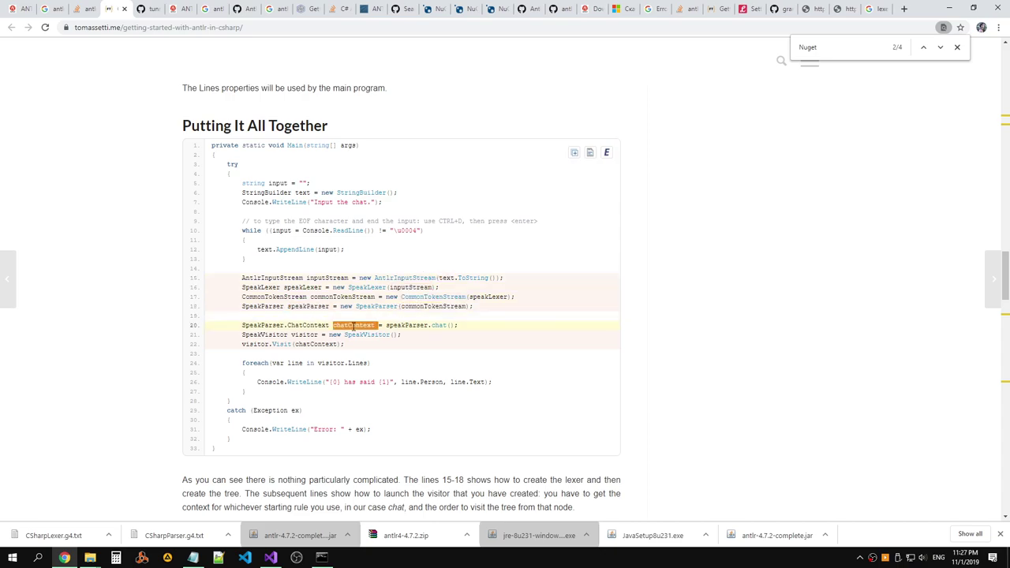
{"action": "double_click", "coordinate": [422, 326]}
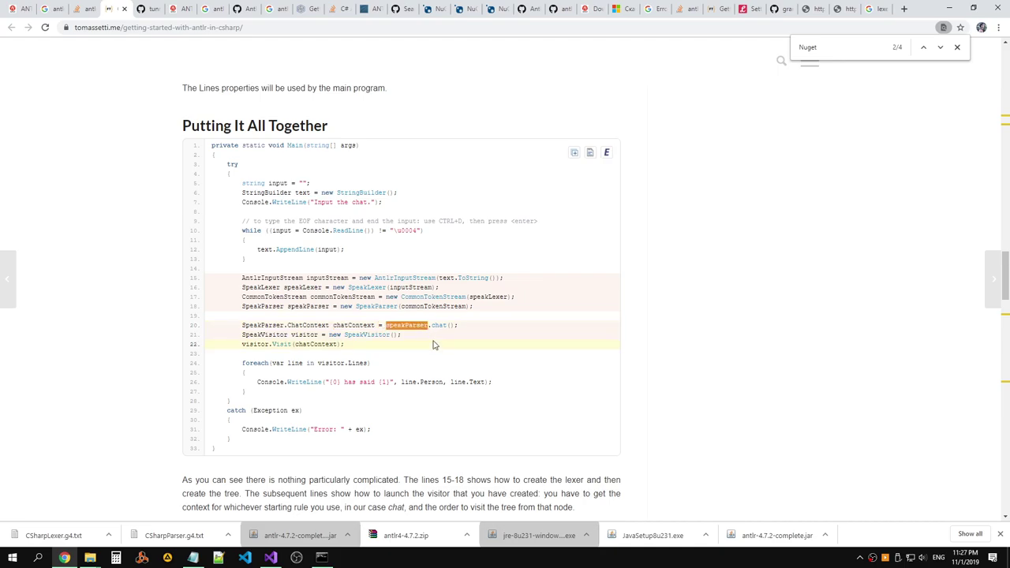
{"action": "scroll", "coordinate": [418, 320], "scroll_direction": "up", "scroll_amount": 15}
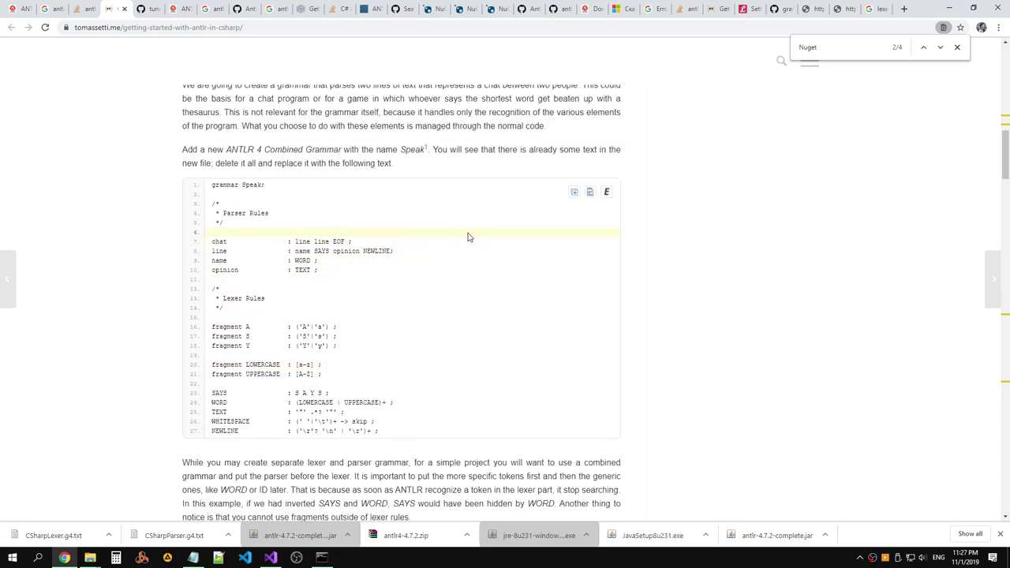
{"action": "left_click", "coordinate": [850, 11]}
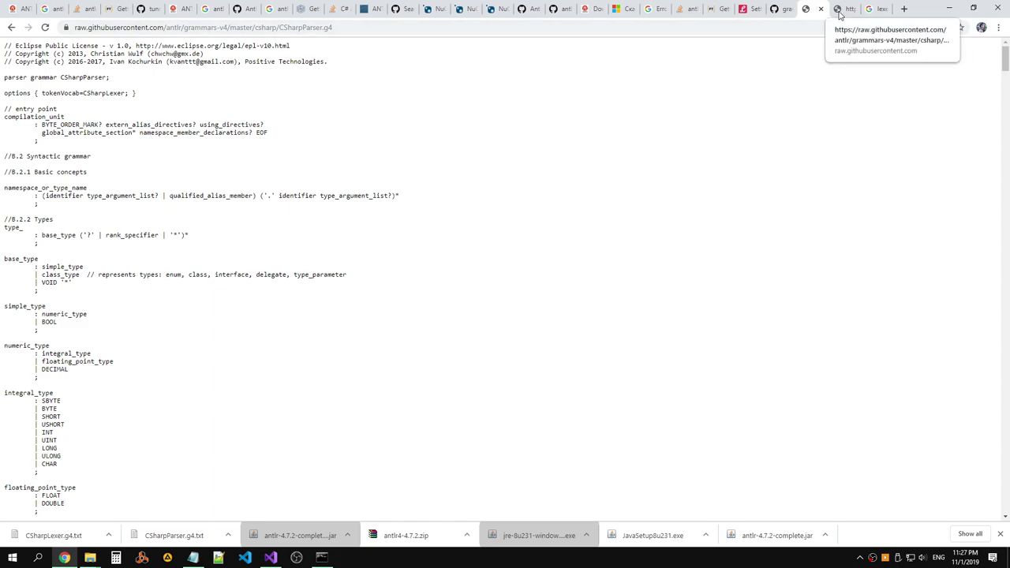
Look at the raw CSharpLexer.g4 grammar, selecting its channels keyword.
{"action": "left_click", "coordinate": [780, 11]}
{"action": "left_click", "coordinate": [806, 10]}
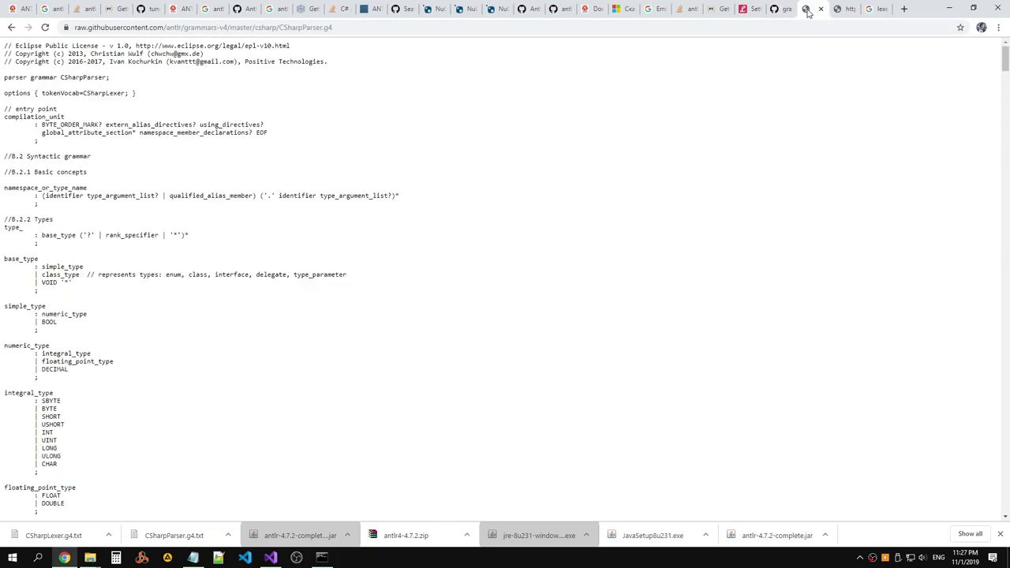
{"action": "left_click", "coordinate": [838, 9]}
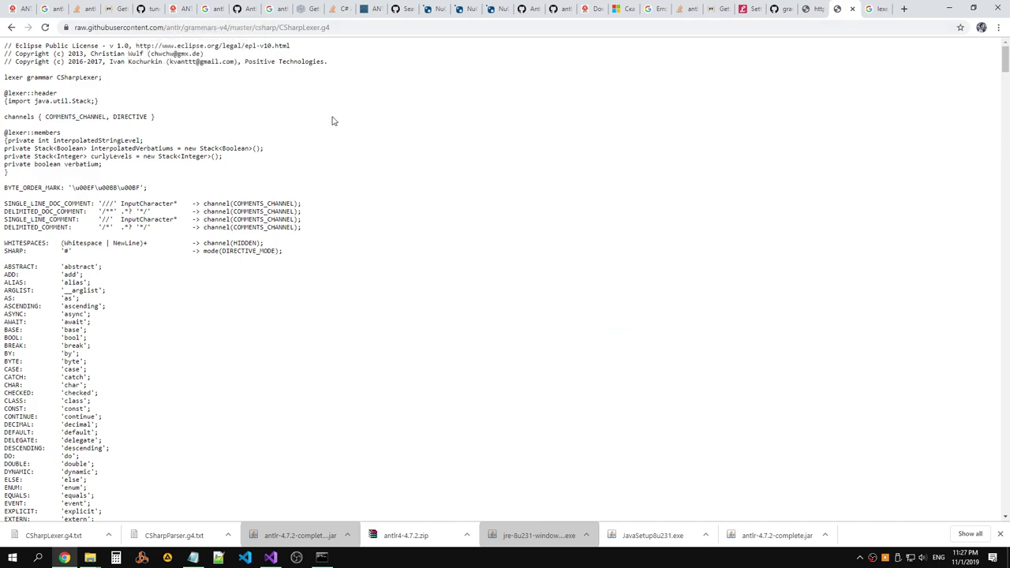
{"action": "double_click", "coordinate": [24, 117]}
{"action": "left_click", "coordinate": [62, 90]}
{"action": "left_click", "coordinate": [813, 14]}
{"action": "left_click", "coordinate": [838, 11]}
{"action": "left_click_drag", "start_coordinate": [1000, 63], "coordinate": [868, 123]}
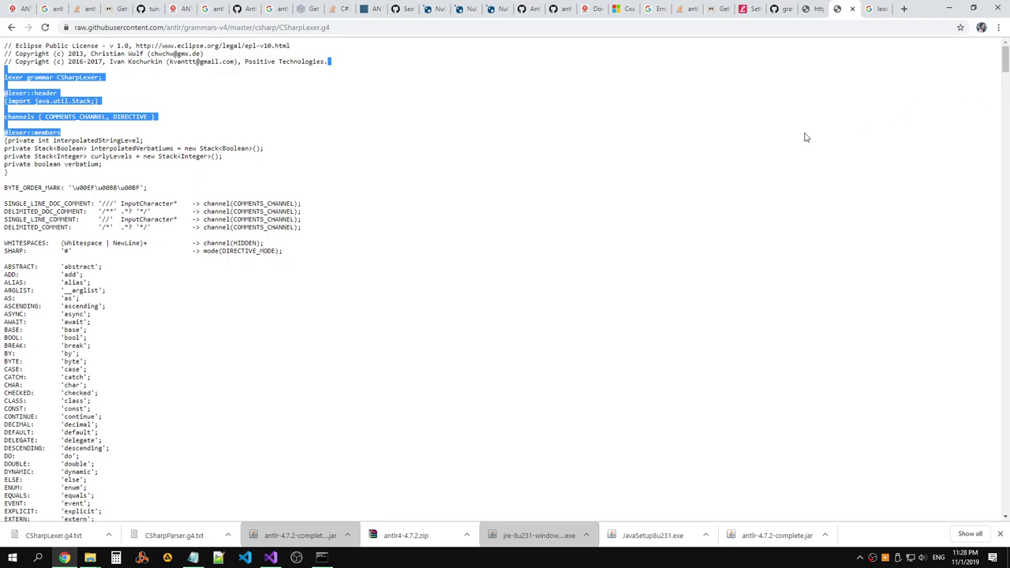
{"action": "left_click", "coordinate": [852, 124]}
{"action": "left_click_drag", "start_coordinate": [1006, 61], "coordinate": [1004, 536]}
{"action": "left_click_drag", "start_coordinate": [1005, 497], "coordinate": [1006, 49]}
Skim the raw CSharpParser.g4 grammar and return to the csharp README page.
{"action": "left_click", "coordinate": [813, 10]}
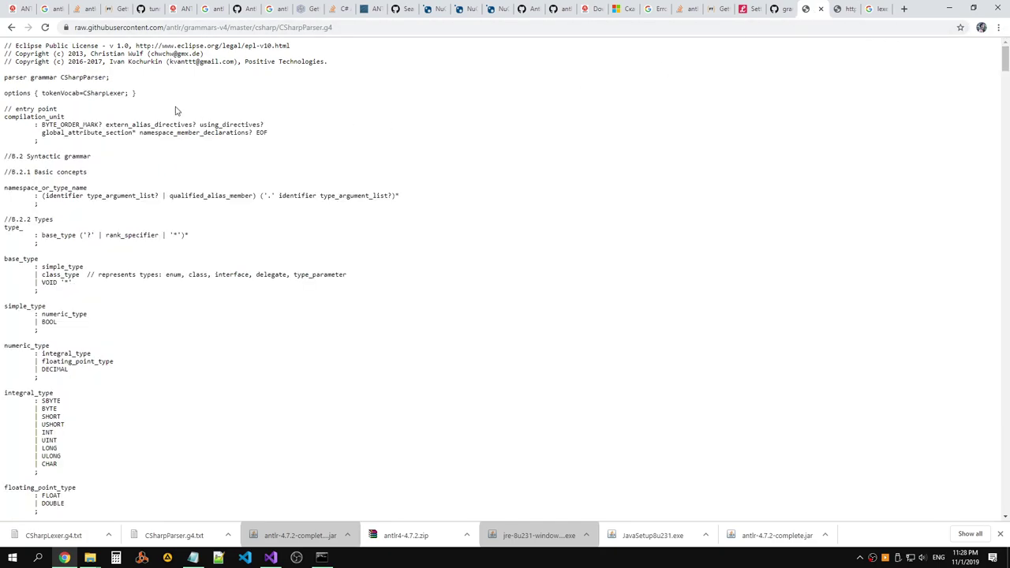
{"action": "scroll", "coordinate": [55, 180], "scroll_direction": "down", "scroll_amount": 10}
{"action": "scroll", "coordinate": [55, 179], "scroll_direction": "up", "scroll_amount": 10}
{"action": "left_click", "coordinate": [775, 11]}
Open the examples folder in a new tab and view AllInOneNoPreprocessor.cs.
{"action": "scroll", "coordinate": [367, 213], "scroll_direction": "up", "scroll_amount": 10}
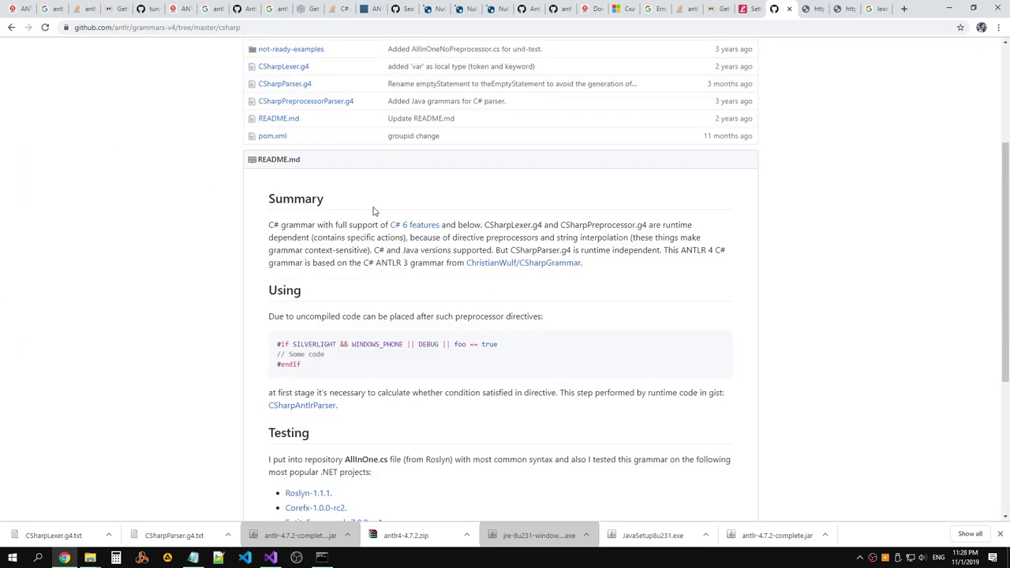
{"action": "middle_click", "coordinate": [272, 227]}
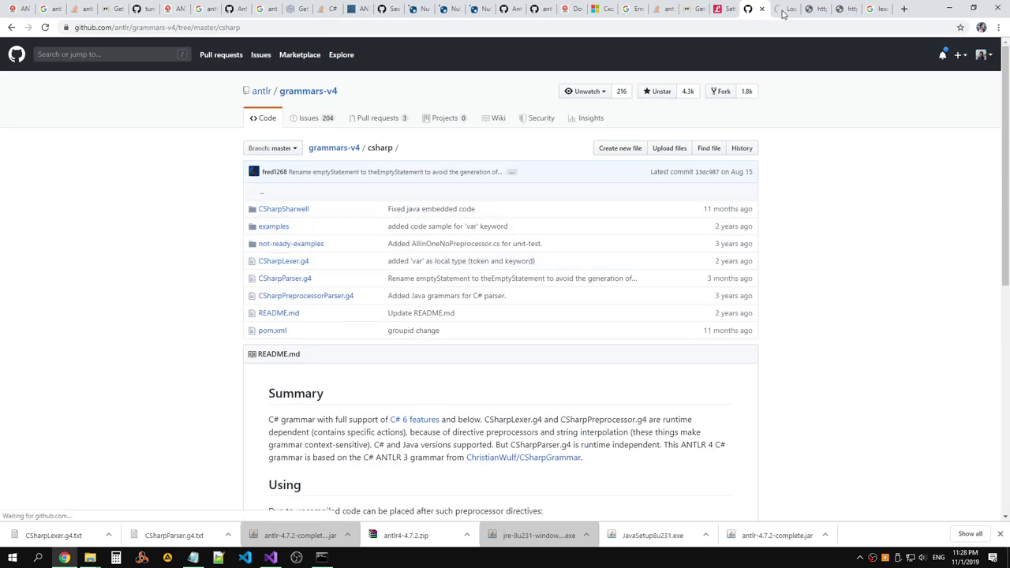
{"action": "left_click", "coordinate": [786, 10]}
{"action": "left_click", "coordinate": [319, 210]}
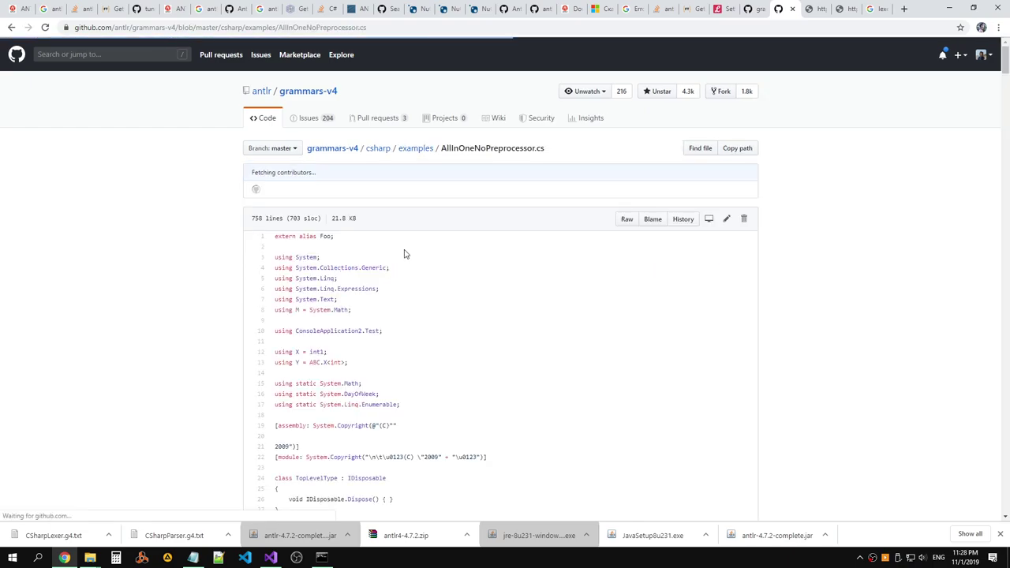
Read through the AllInOneNoPreprocessor.cs code, then return to the csharp folder listing.
{"action": "scroll", "coordinate": [406, 251], "scroll_direction": "down", "scroll_amount": 5}
{"action": "scroll", "coordinate": [406, 248], "scroll_direction": "down", "scroll_amount": 3}
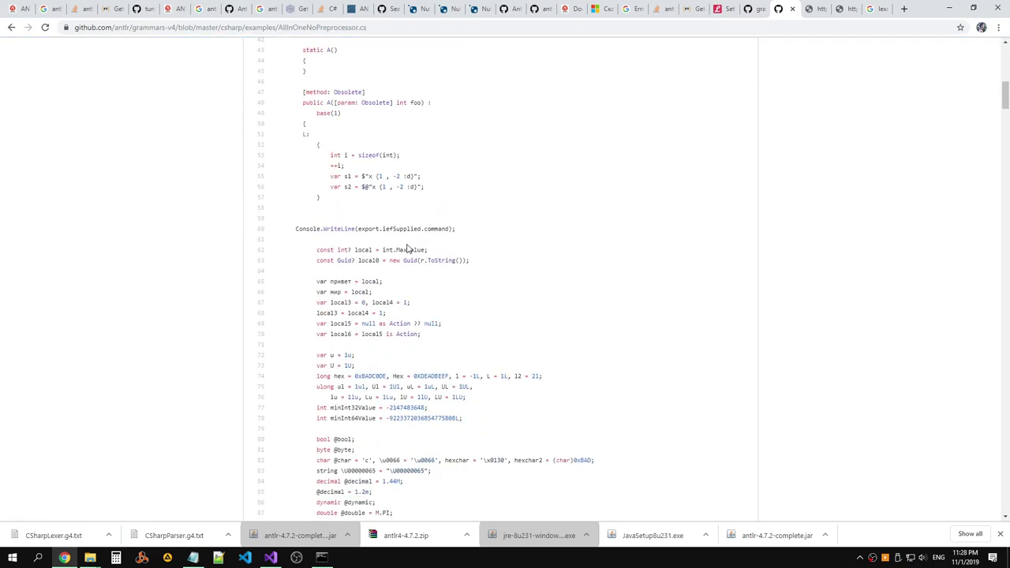
{"action": "scroll", "coordinate": [374, 228], "scroll_direction": "down", "scroll_amount": 2}
{"action": "scroll", "coordinate": [393, 230], "scroll_direction": "up", "scroll_amount": 3}
{"action": "scroll", "coordinate": [393, 231], "scroll_direction": "up", "scroll_amount": 3}
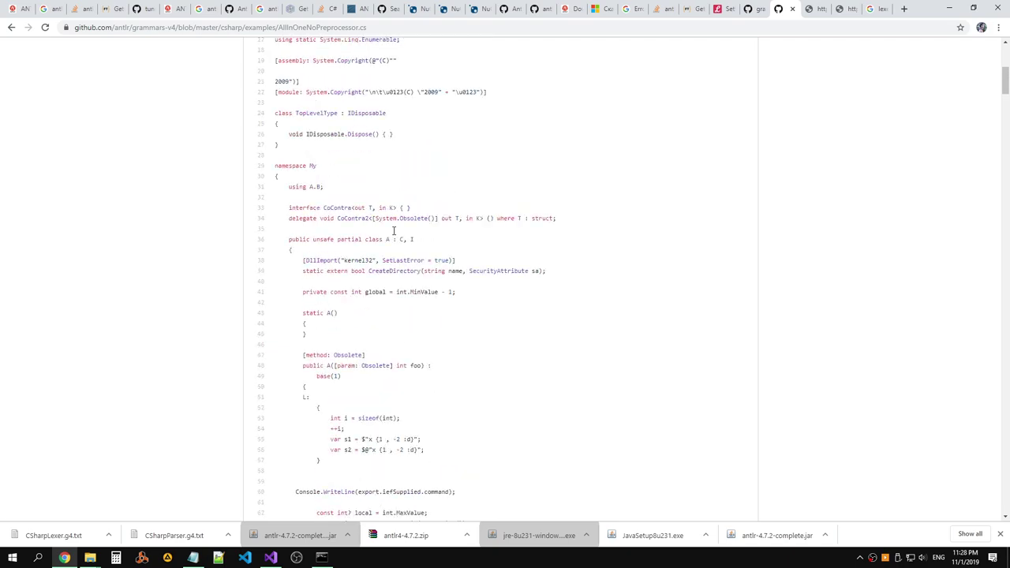
{"action": "scroll", "coordinate": [393, 233], "scroll_direction": "down", "scroll_amount": 1}
{"action": "scroll", "coordinate": [393, 234], "scroll_direction": "down", "scroll_amount": 15}
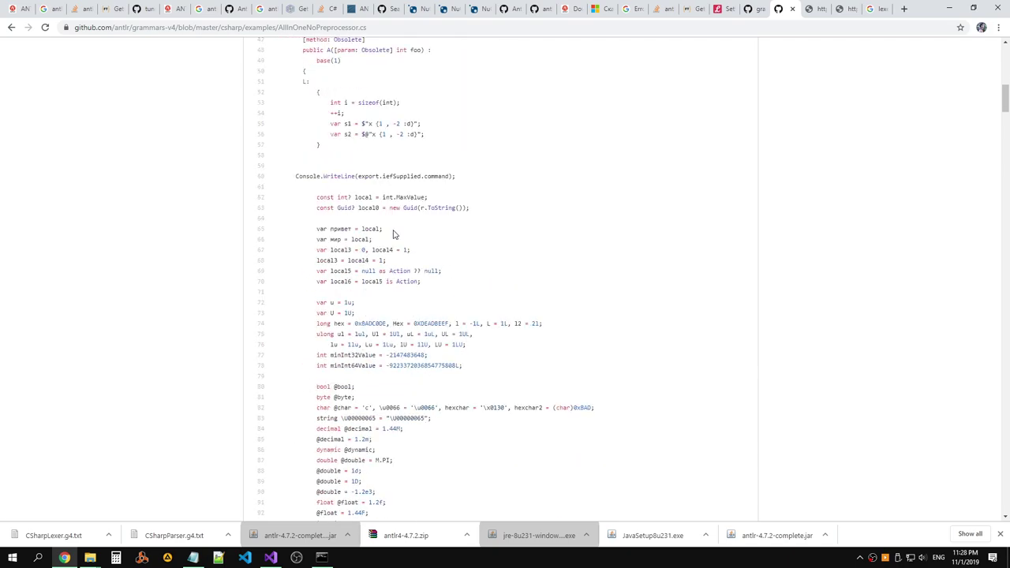
{"action": "left_click_drag", "start_coordinate": [1008, 190], "coordinate": [986, 72]}
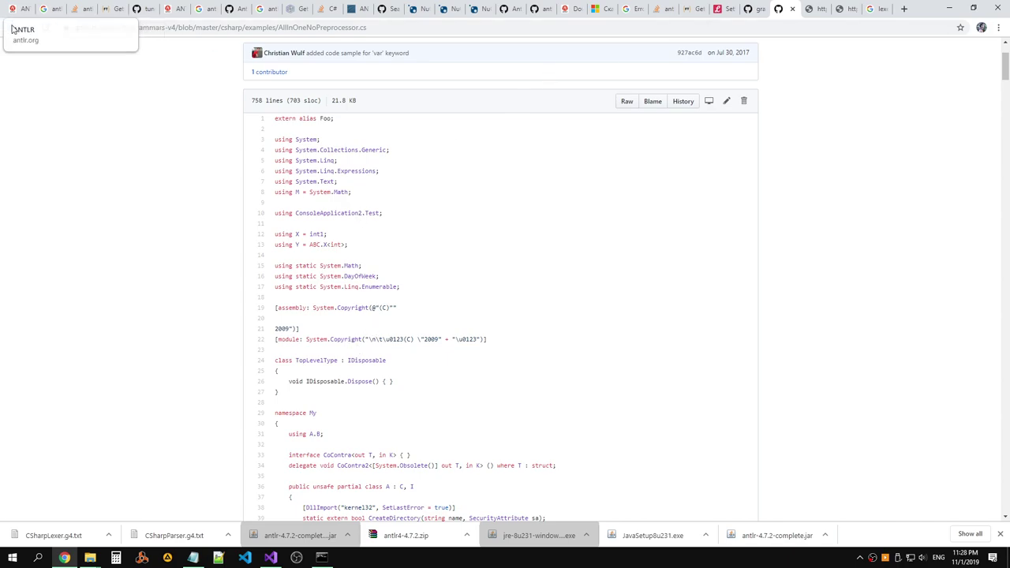
{"action": "left_click", "coordinate": [11, 27]}
{"action": "left_click", "coordinate": [385, 148]}
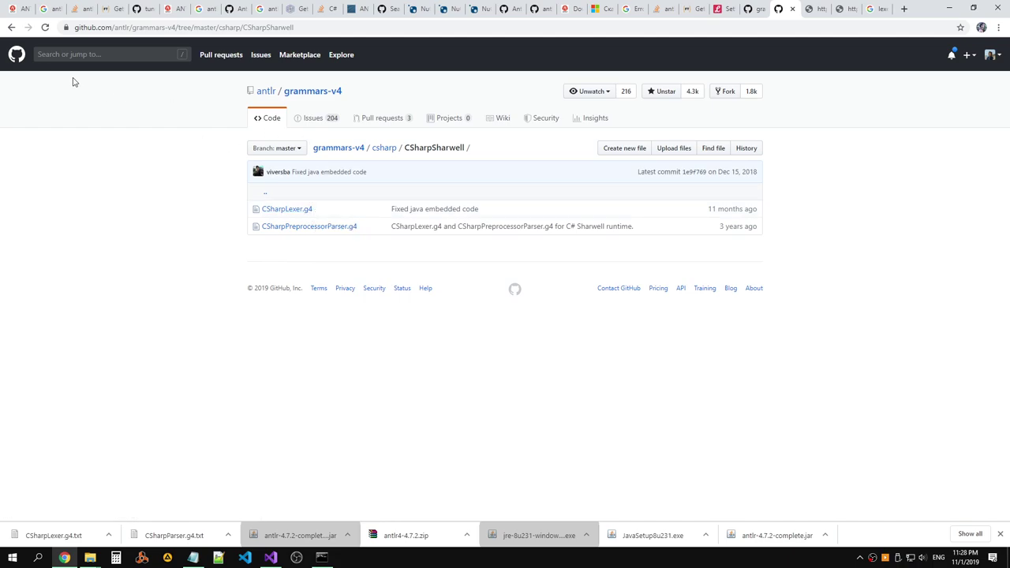
Look at the not-ready-examples folder and its AllInOne.cs, then return to the csharp folder.
{"action": "left_click", "coordinate": [12, 28]}
{"action": "left_click", "coordinate": [287, 243]}
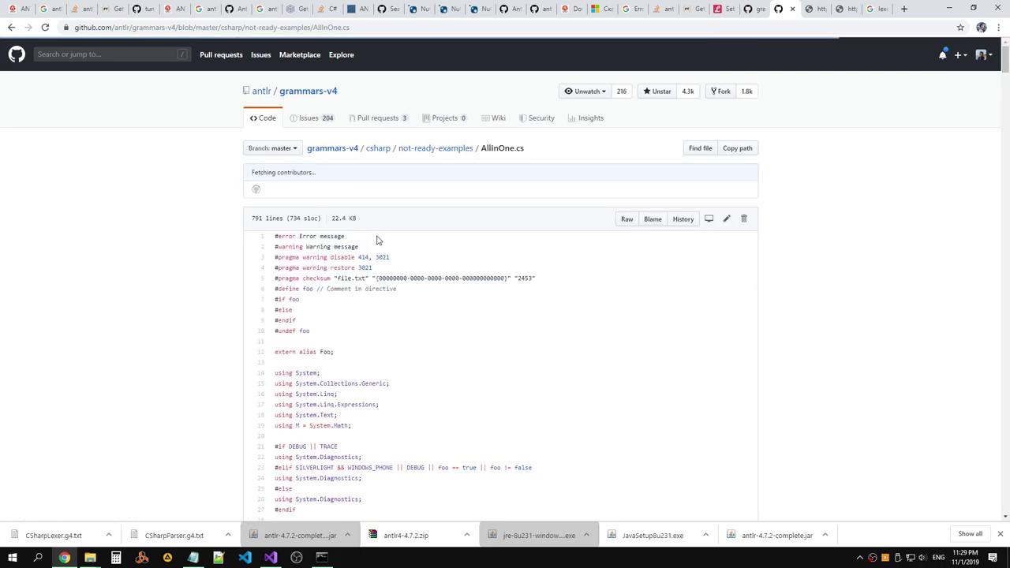
{"action": "scroll", "coordinate": [379, 232], "scroll_direction": "down", "scroll_amount": 5}
{"action": "scroll", "coordinate": [381, 231], "scroll_direction": "down", "scroll_amount": 10}
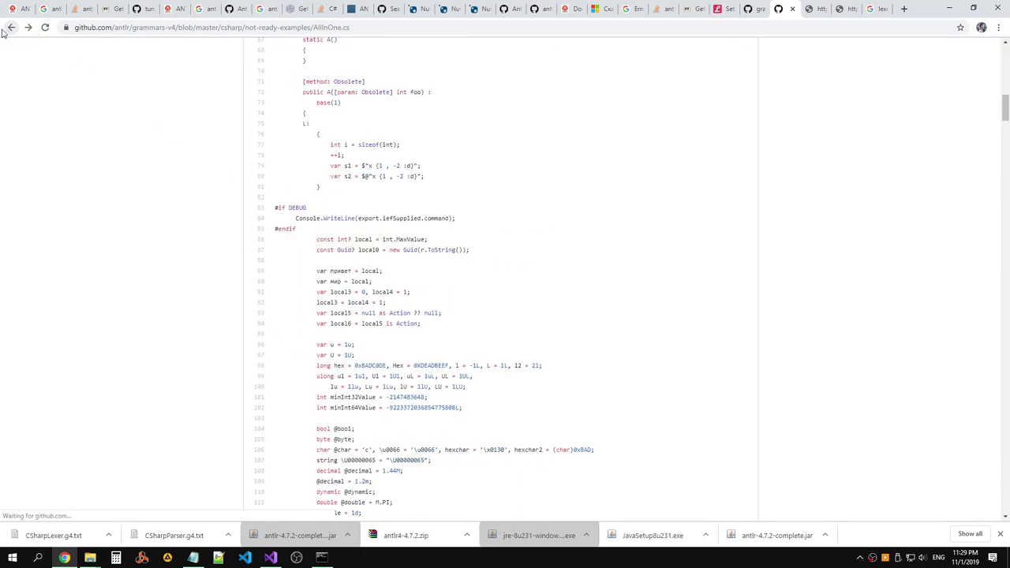
{"action": "left_click", "coordinate": [10, 27]}
{"action": "left_click", "coordinate": [10, 27]}
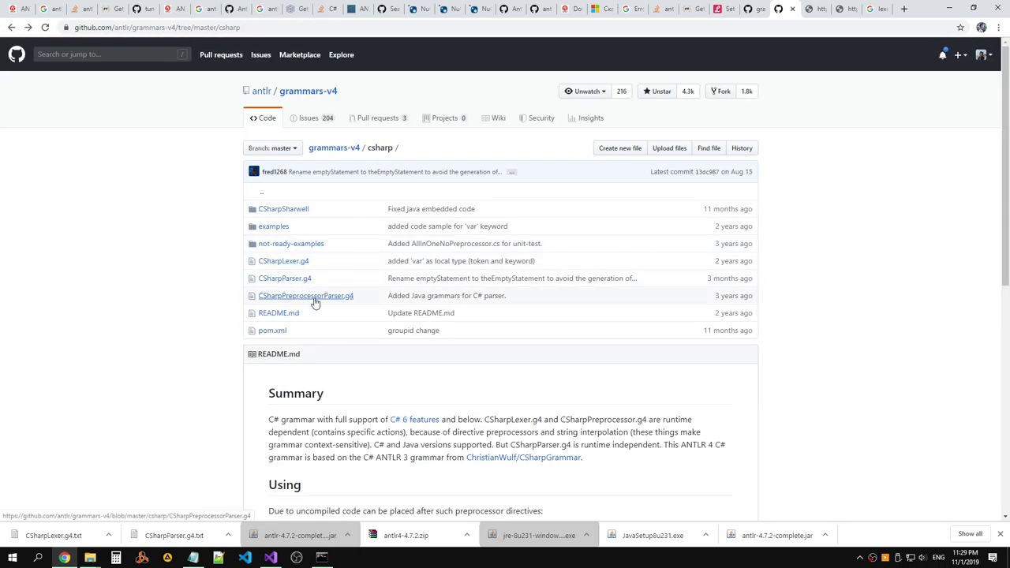
Read the README Testing paragraph about testing with AllInOne.cs.
{"action": "scroll", "coordinate": [400, 303], "scroll_direction": "down", "scroll_amount": 6}
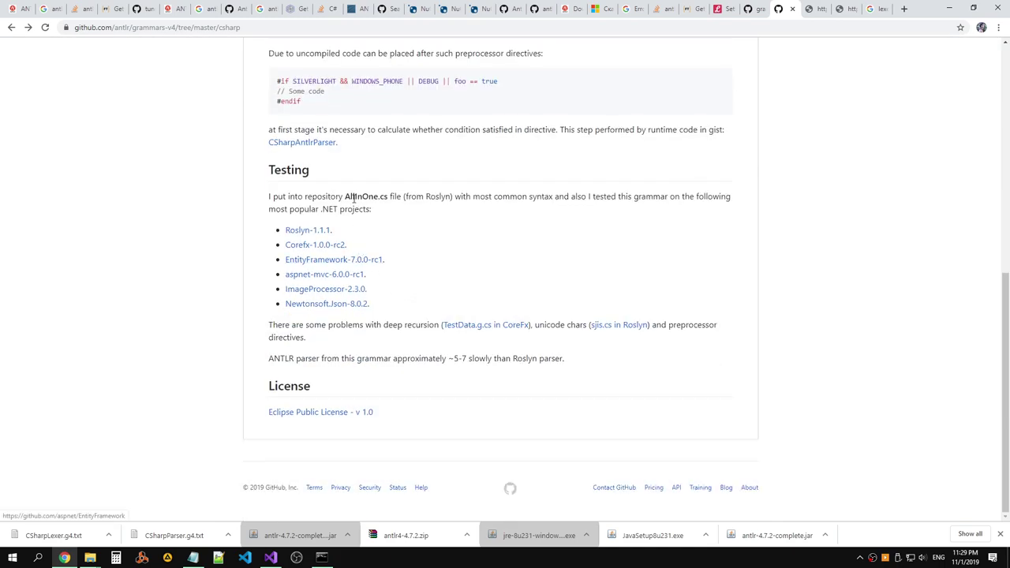
{"action": "left_click_drag", "start_coordinate": [345, 196], "coordinate": [498, 199]}
{"action": "left_click", "coordinate": [509, 215]}
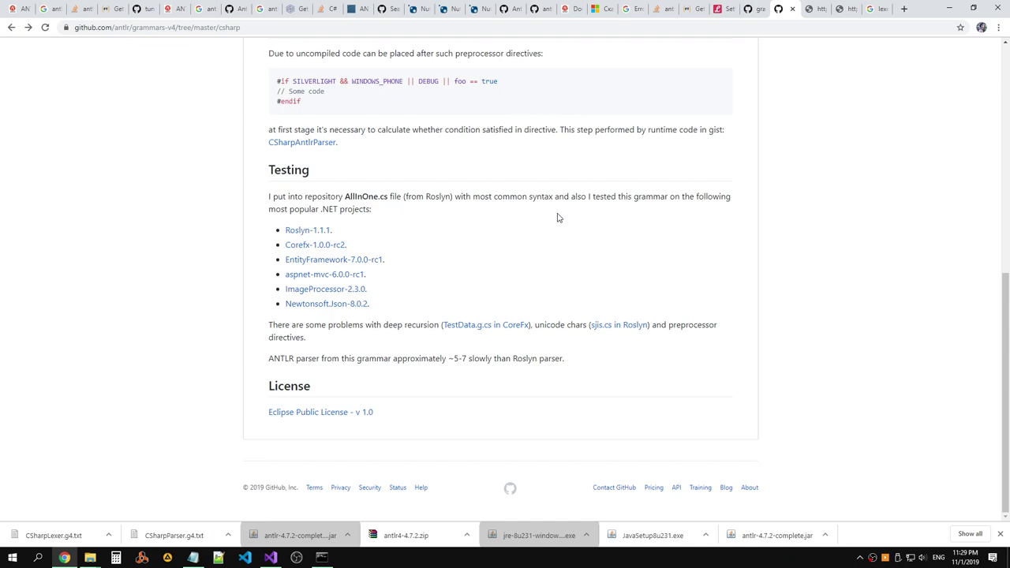
{"action": "left_click_drag", "start_coordinate": [406, 207], "coordinate": [264, 194]}
{"action": "left_click", "coordinate": [351, 223]}
{"action": "left_click_drag", "start_coordinate": [377, 210], "coordinate": [260, 196]}
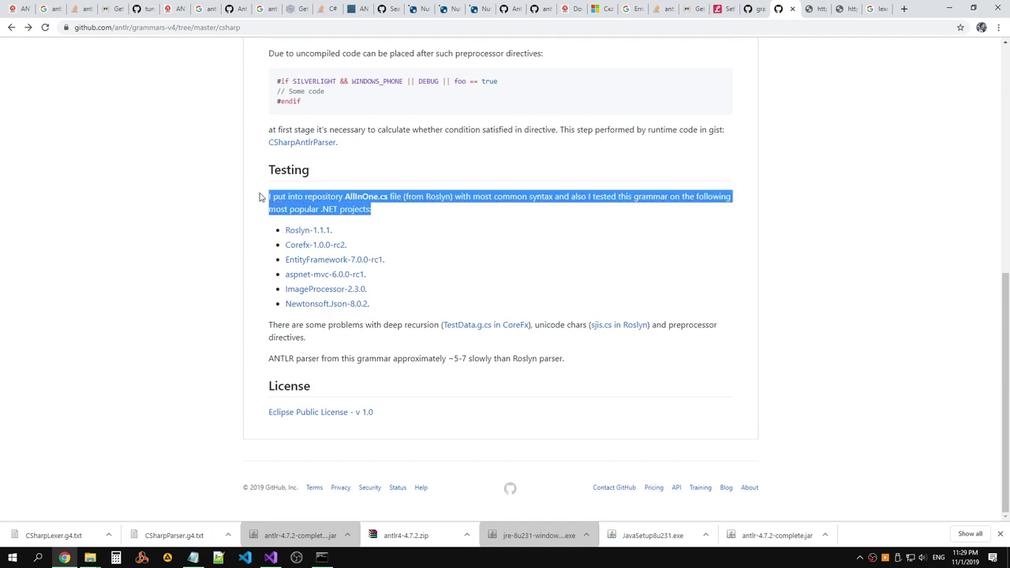
{"action": "left_click", "coordinate": [386, 197]}
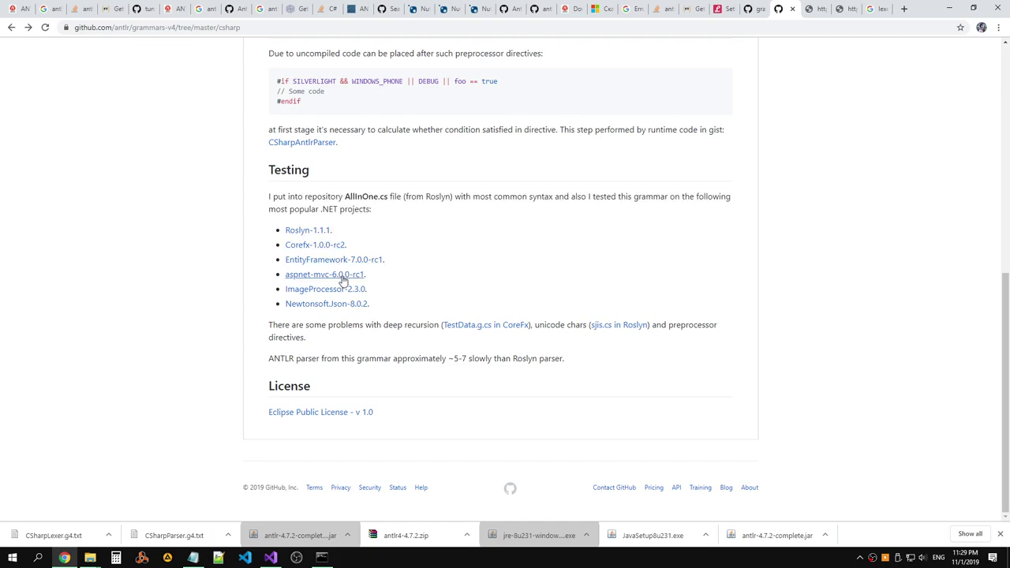
Read the notes on known parsing problems, preprocessor directives, ANTLR speed and the tested projects list.
{"action": "left_click_drag", "start_coordinate": [269, 325], "coordinate": [568, 328]}
{"action": "left_click", "coordinate": [568, 328]}
{"action": "left_click_drag", "start_coordinate": [657, 325], "coordinate": [555, 350]}
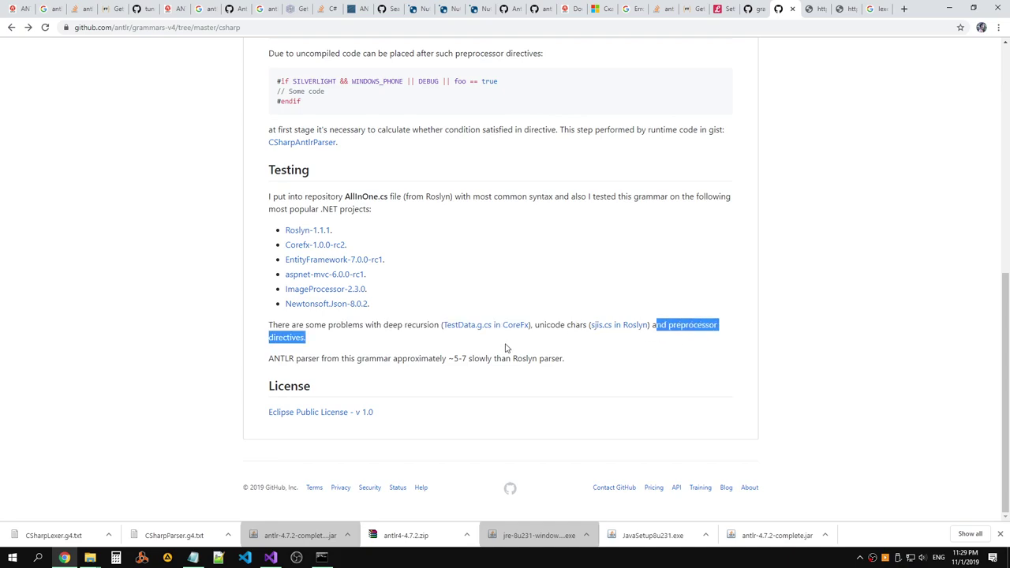
{"action": "left_click_drag", "start_coordinate": [298, 360], "coordinate": [269, 325]}
{"action": "left_click_drag", "start_coordinate": [371, 307], "coordinate": [269, 195]}
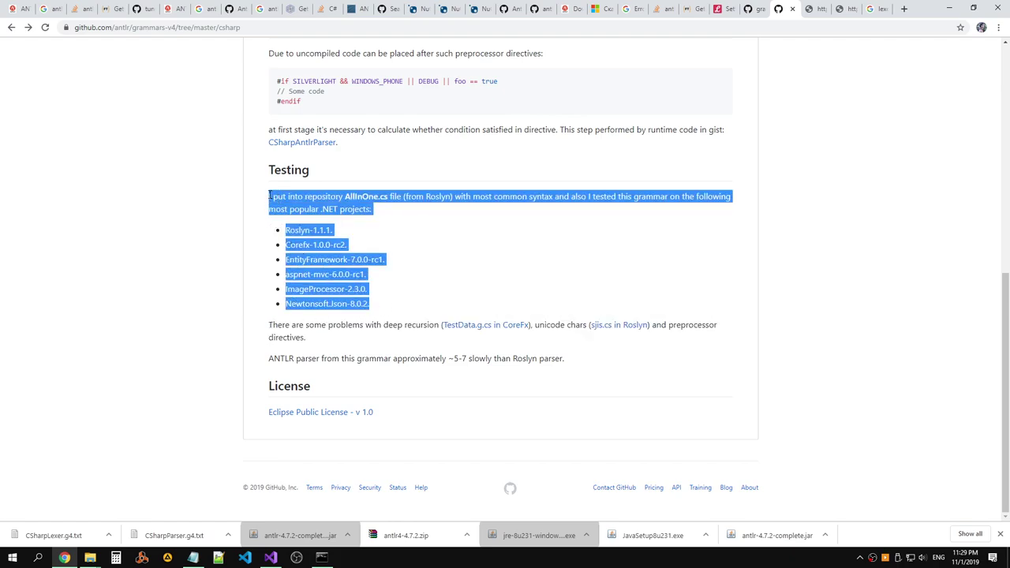
{"action": "left_click", "coordinate": [270, 197]}
Read the paragraph pointing to the CSharpAntlrParser gist and bring up its link's context menu.
{"action": "scroll", "coordinate": [323, 244], "scroll_direction": "up", "scroll_amount": 1}
{"action": "left_click_drag", "start_coordinate": [338, 247], "coordinate": [268, 234]}
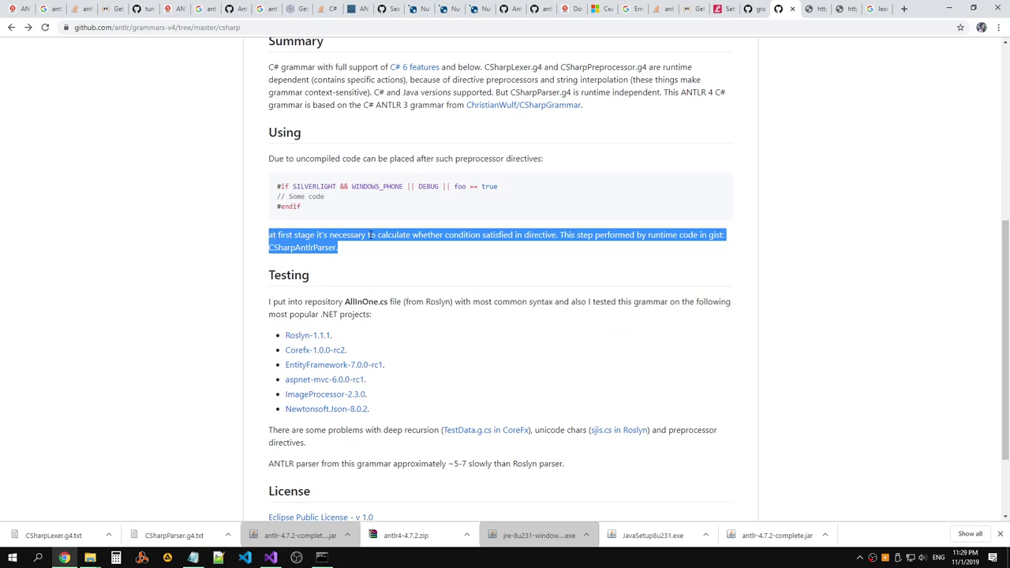
{"action": "scroll", "coordinate": [370, 235], "scroll_direction": "up", "scroll_amount": 1}
{"action": "left_click", "coordinate": [370, 243]}
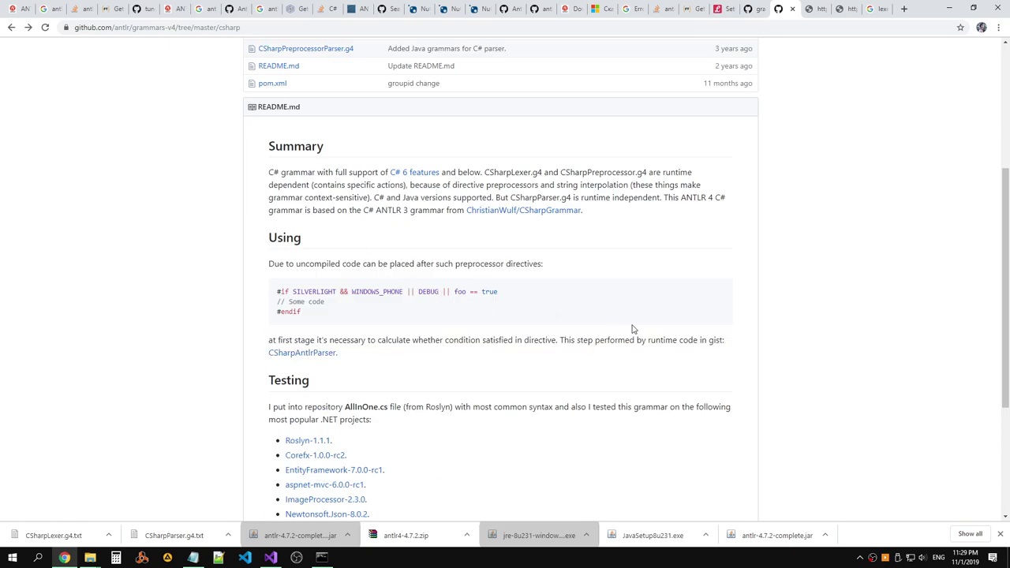
{"action": "right_click", "coordinate": [332, 353]}
Open the CSharpAntlrParser gist in a new tab and inspect its preprocessorLexer and preprocessorParser code.
{"action": "left_click", "coordinate": [355, 359]}
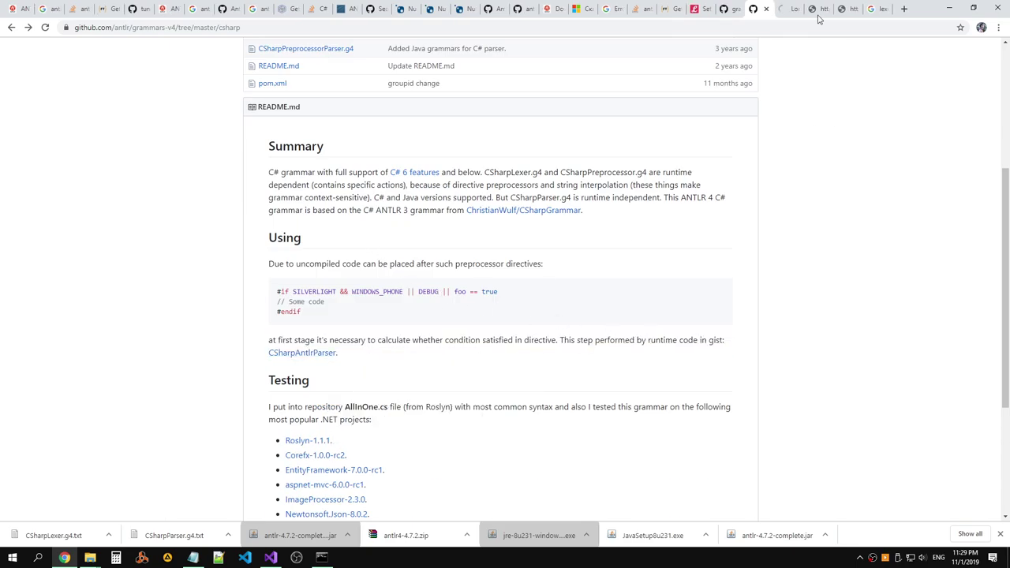
{"action": "left_click", "coordinate": [785, 9]}
{"action": "scroll", "coordinate": [565, 198], "scroll_direction": "down", "scroll_amount": 4}
{"action": "scroll", "coordinate": [575, 198], "scroll_direction": "up", "scroll_amount": 2}
{"action": "scroll", "coordinate": [383, 185], "scroll_direction": "up", "scroll_amount": 1}
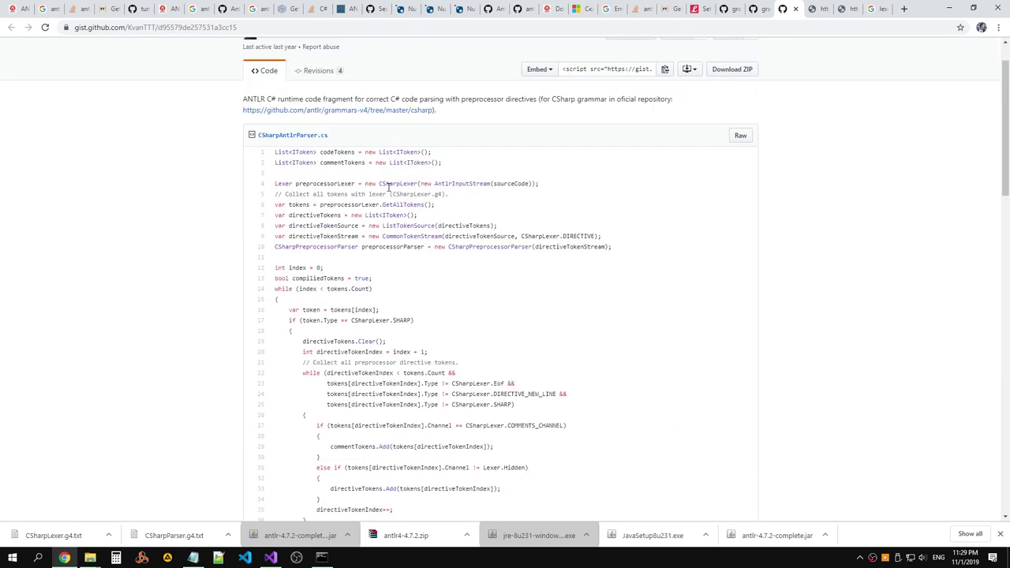
{"action": "double_click", "coordinate": [407, 247]}
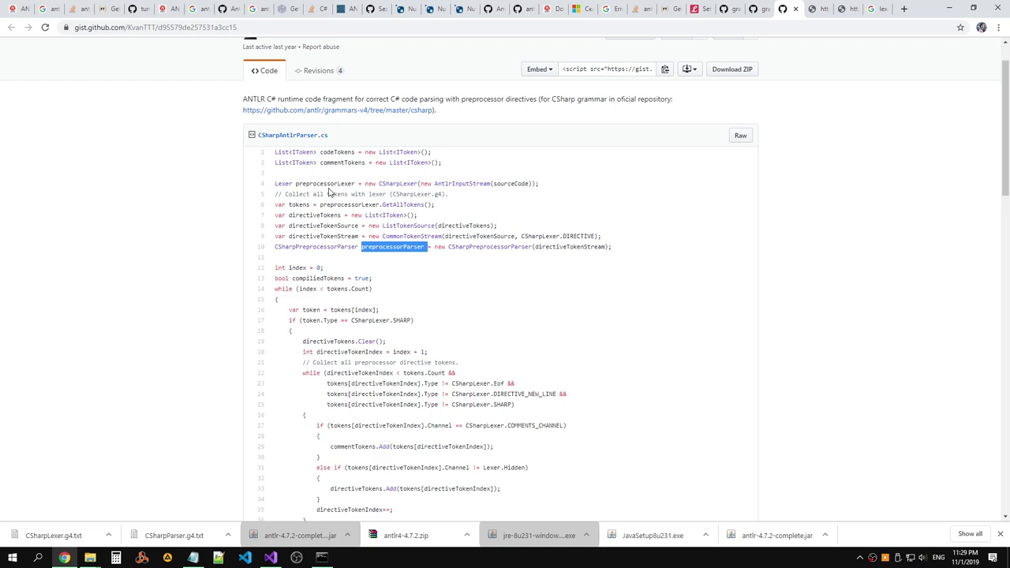
{"action": "scroll", "coordinate": [342, 186], "scroll_direction": "up", "scroll_amount": 1}
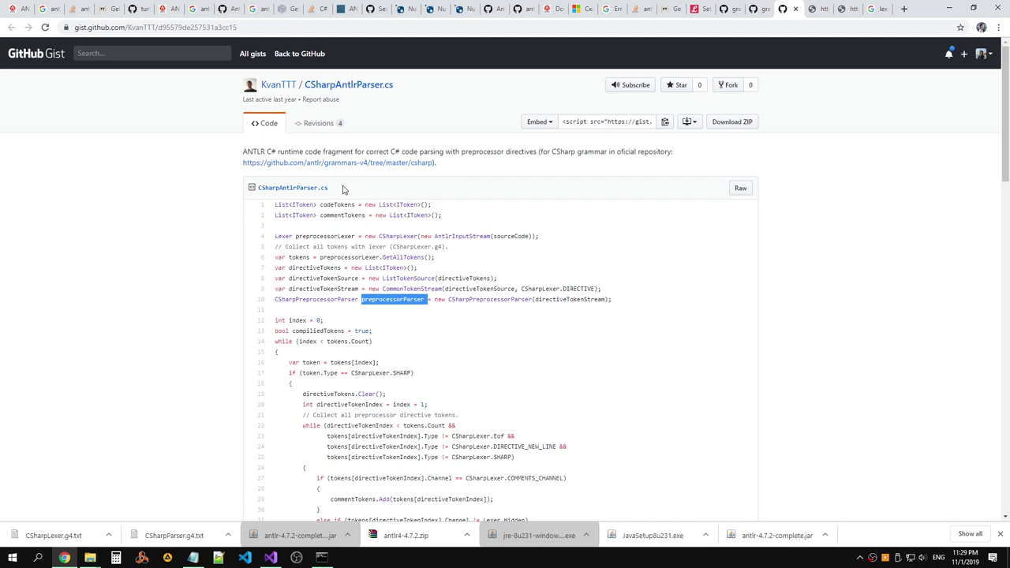
{"action": "left_click", "coordinate": [345, 236]}
{"action": "double_click", "coordinate": [342, 236]}
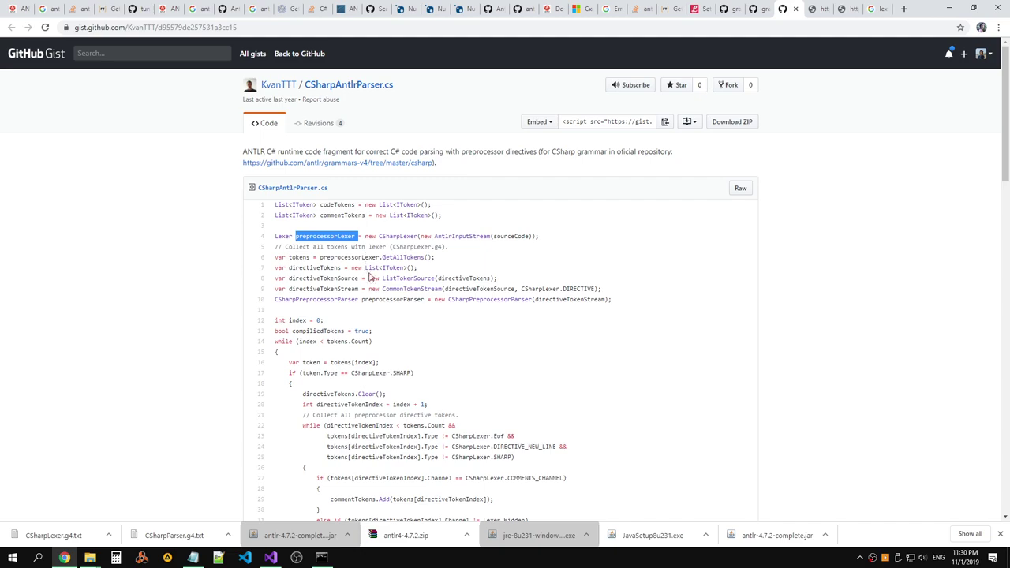
Read the user comment about resetting compiledTokens.
{"action": "scroll", "coordinate": [372, 288], "scroll_direction": "down", "scroll_amount": 2}
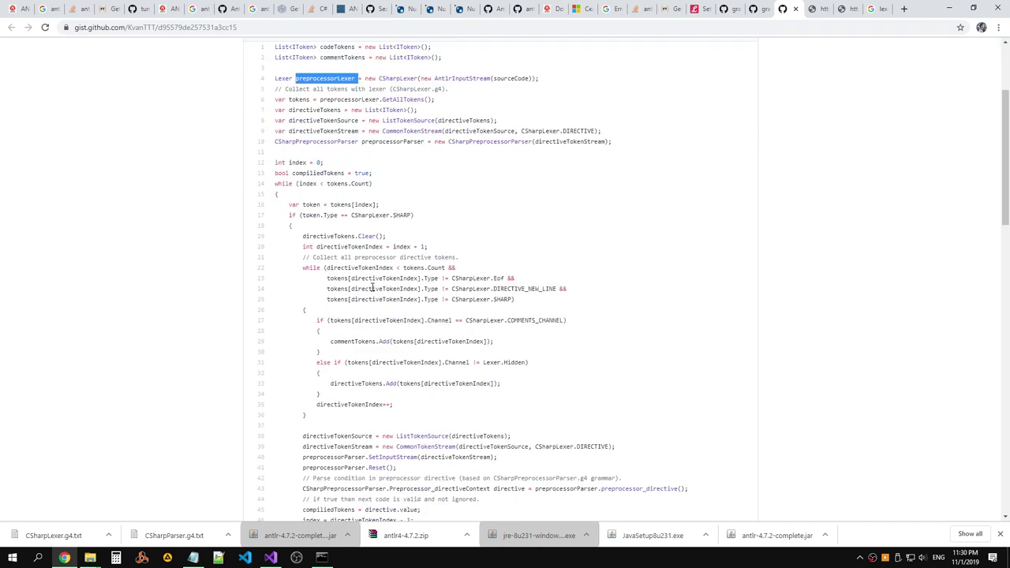
{"action": "scroll", "coordinate": [372, 288], "scroll_direction": "down", "scroll_amount": 4}
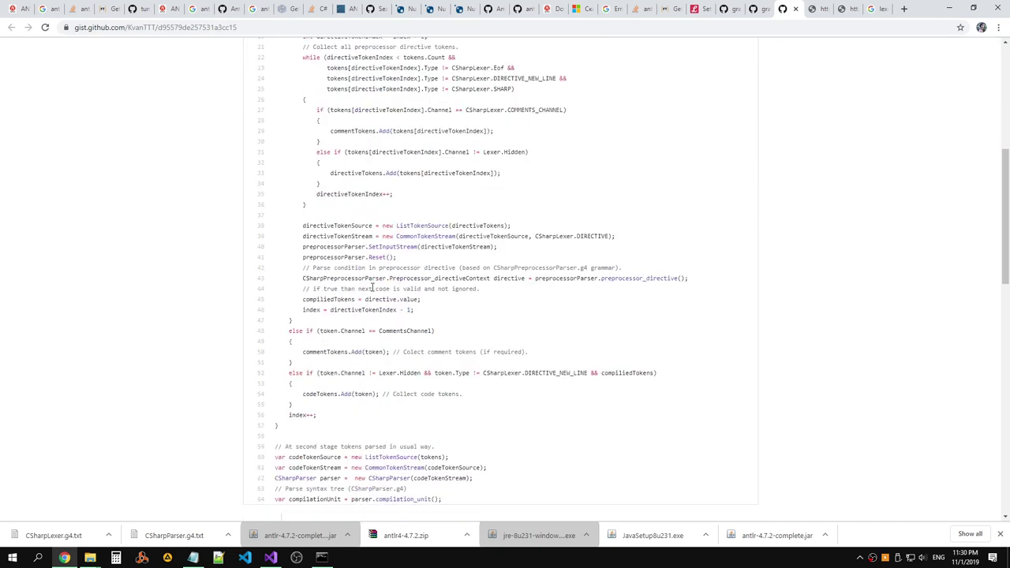
{"action": "scroll", "coordinate": [372, 288], "scroll_direction": "down", "scroll_amount": 1}
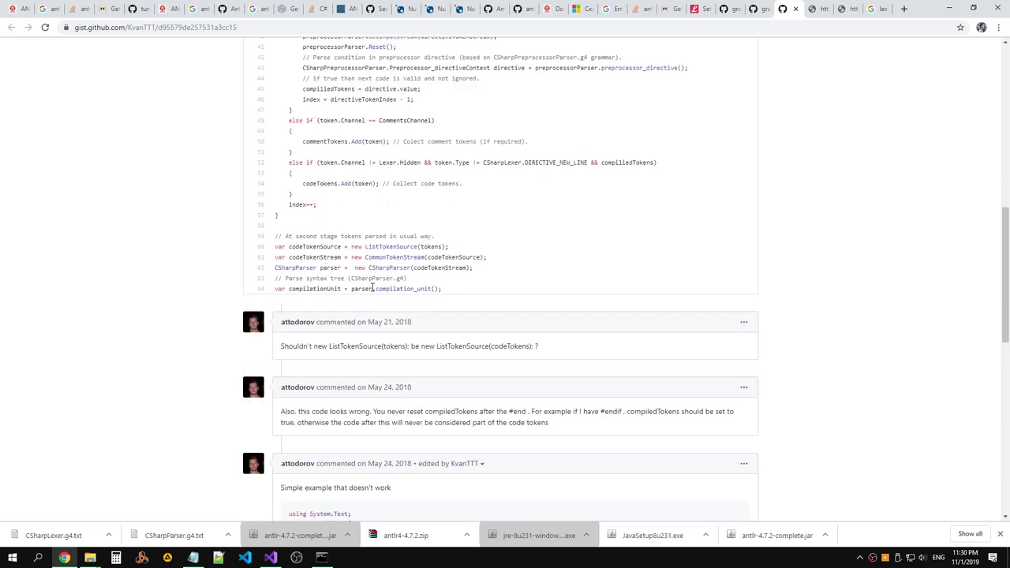
{"action": "scroll", "coordinate": [372, 288], "scroll_direction": "down", "scroll_amount": 2}
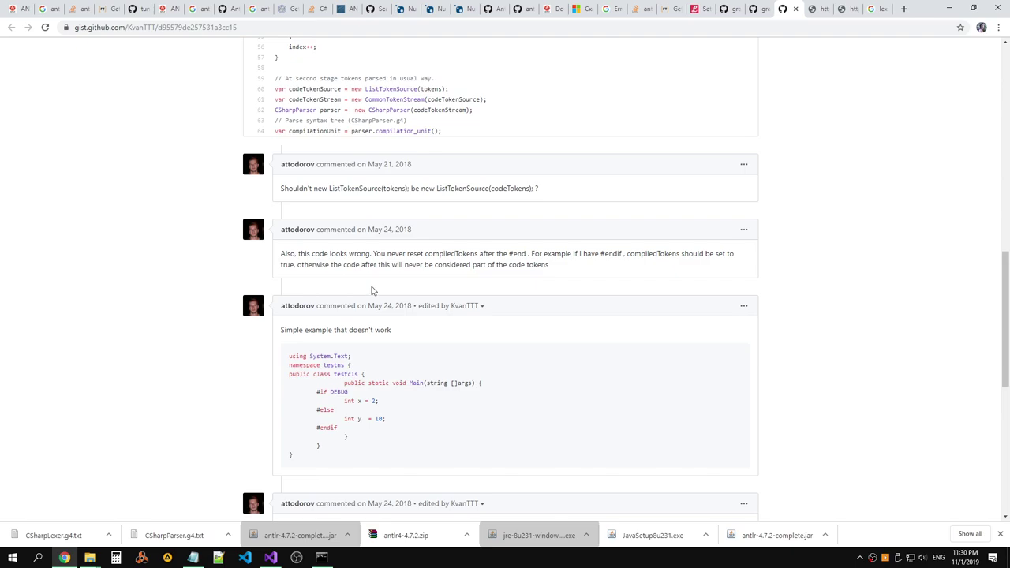
{"action": "left_click_drag", "start_coordinate": [558, 270], "coordinate": [284, 251]}
{"action": "left_click", "coordinate": [283, 251]}
{"action": "mouse_move", "coordinate": [557, 270]}
{"action": "left_mouse_down"}
{"action": "mouse_move", "coordinate": [281, 252]}
{"action": "mouse_move", "coordinate": [565, 268]}
{"action": "left_mouse_up"}
{"action": "left_click", "coordinate": [565, 268]}
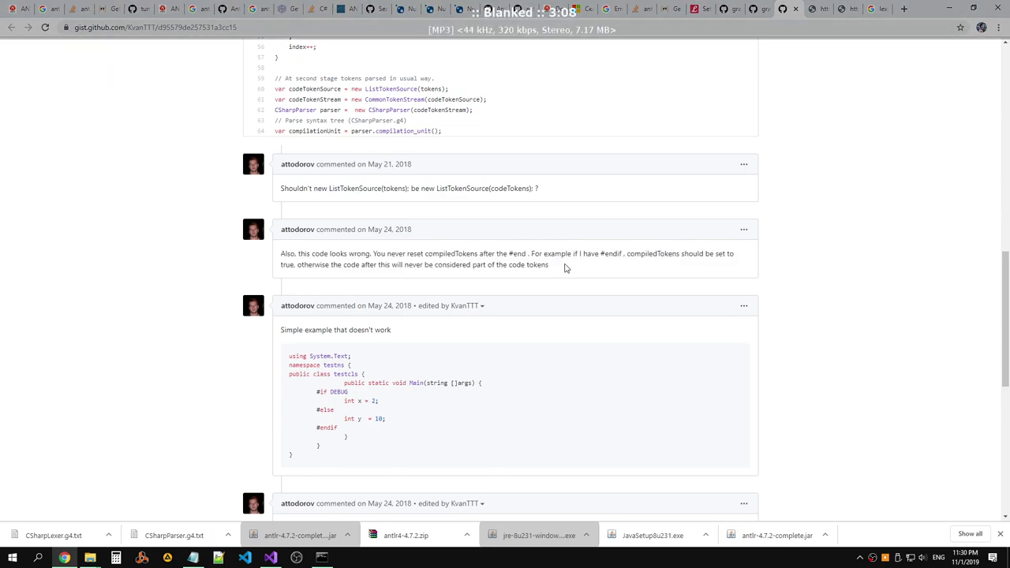
{"action": "mouse_move", "coordinate": [282, 253]}
{"action": "left_mouse_down"}
{"action": "mouse_move", "coordinate": [552, 267]}
{"action": "mouse_move", "coordinate": [282, 252]}
{"action": "left_mouse_up"}
{"action": "left_click", "coordinate": [281, 251]}
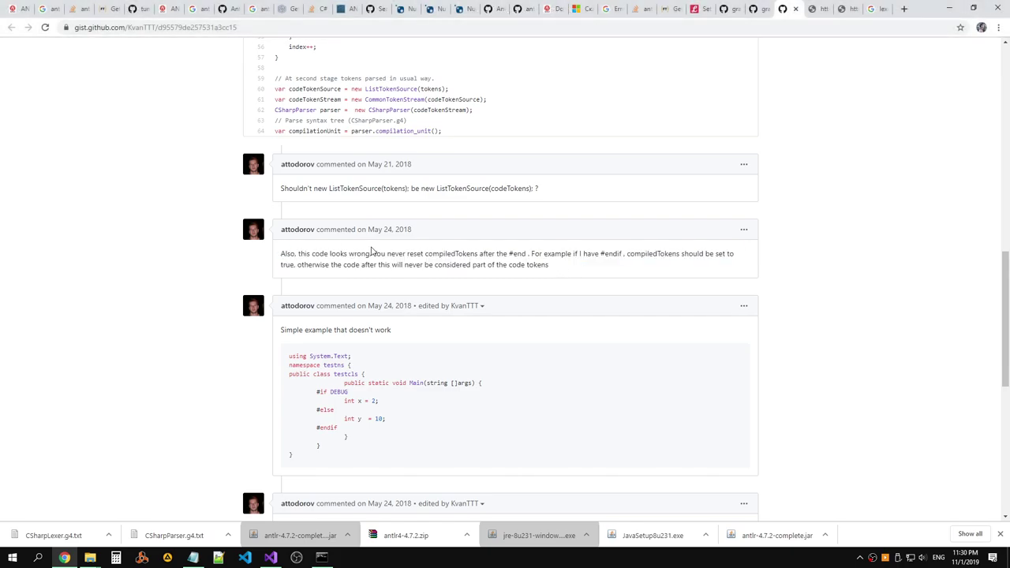
Review the suggested fix code and its error handling, then scroll back up toward the listing.
{"action": "scroll", "coordinate": [393, 273], "scroll_direction": "down", "scroll_amount": 3}
{"action": "scroll", "coordinate": [392, 273], "scroll_direction": "down", "scroll_amount": 1}
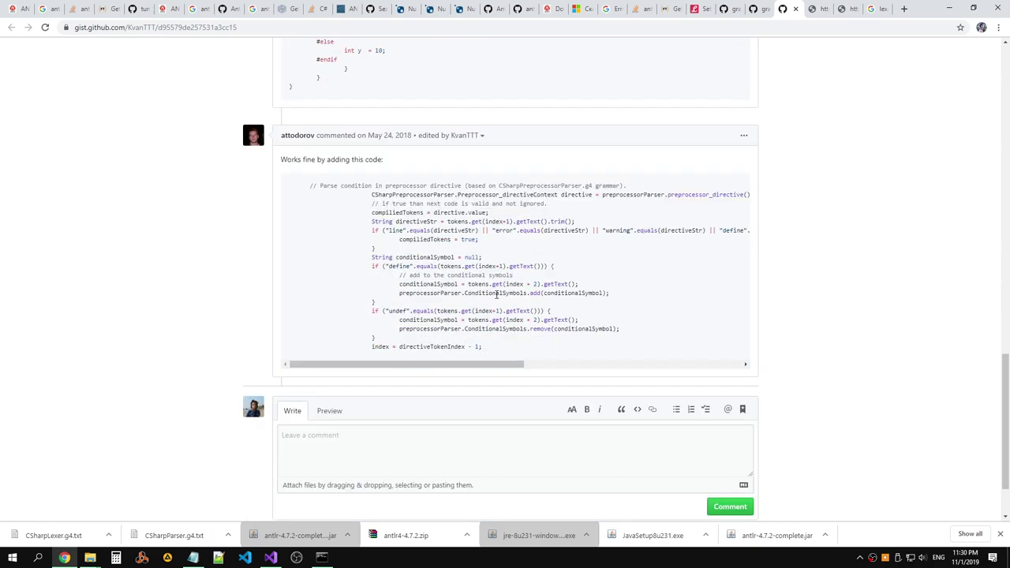
{"action": "left_click_drag", "start_coordinate": [531, 348], "coordinate": [407, 167]}
{"action": "left_click", "coordinate": [284, 162]}
{"action": "left_click", "coordinate": [407, 166]}
{"action": "double_click", "coordinate": [509, 233]}
{"action": "left_click_drag", "start_coordinate": [470, 364], "coordinate": [397, 364]}
{"action": "scroll", "coordinate": [349, 236], "scroll_direction": "up", "scroll_amount": 11}
{"action": "scroll", "coordinate": [361, 236], "scroll_direction": "up", "scroll_amount": 2}
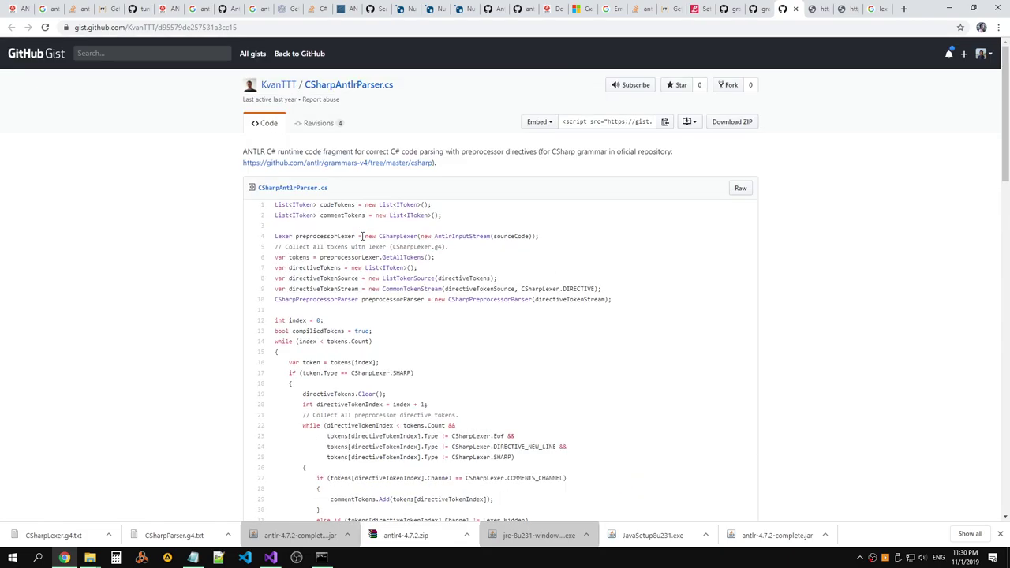
{"action": "left_click_drag", "start_coordinate": [453, 163], "coordinate": [244, 152]}
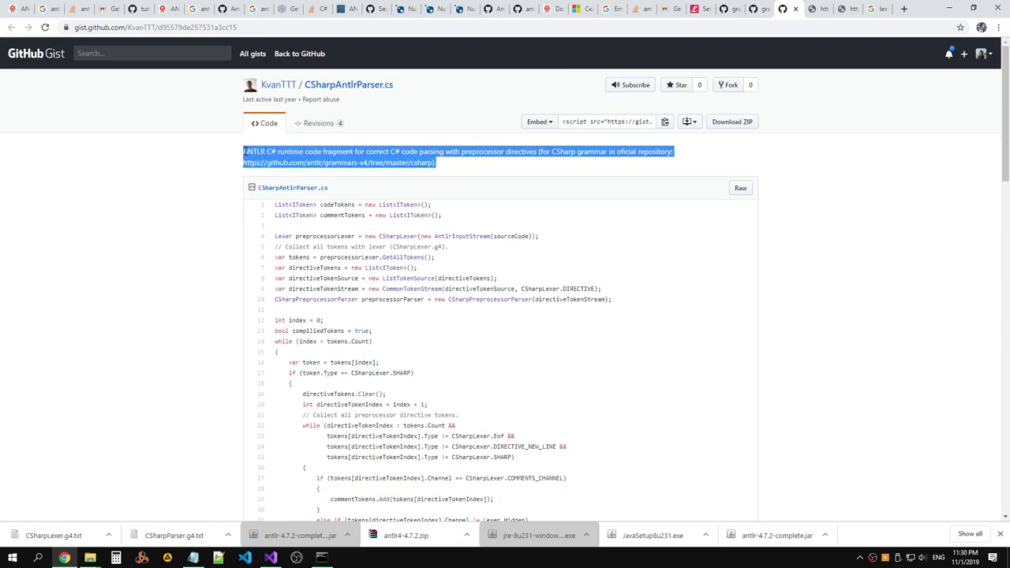
{"action": "left_click", "coordinate": [516, 152]}
{"action": "scroll", "coordinate": [518, 172], "scroll_direction": "down", "scroll_amount": 4}
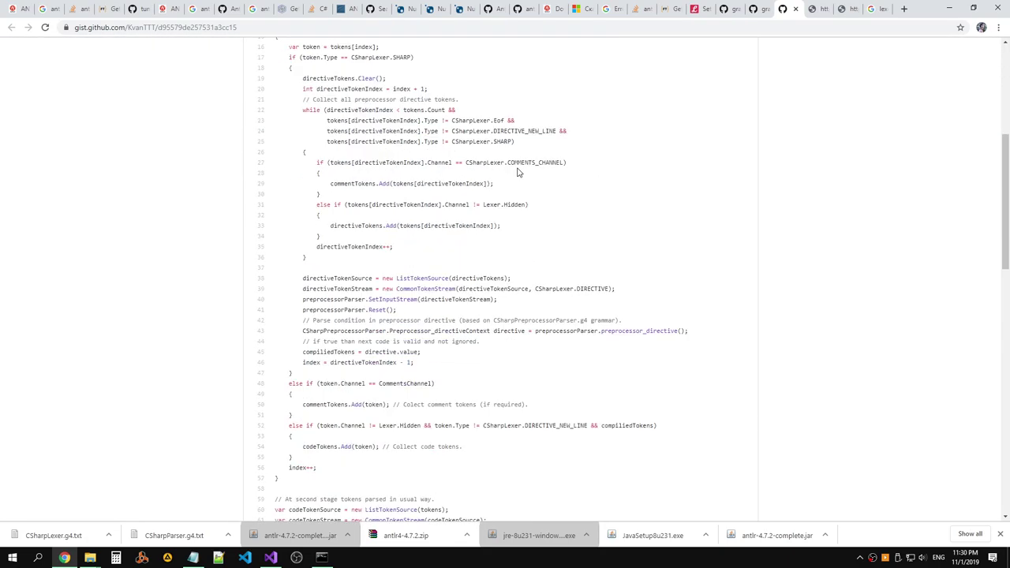
{"action": "scroll", "coordinate": [518, 171], "scroll_direction": "up", "scroll_amount": 3}
{"action": "left_click_drag", "start_coordinate": [632, 247], "coordinate": [459, 163]}
{"action": "left_click", "coordinate": [459, 162]}
{"action": "mouse_move", "coordinate": [620, 247]}
{"action": "left_mouse_down"}
{"action": "mouse_move", "coordinate": [275, 183]}
{"action": "mouse_move", "coordinate": [617, 250]}
{"action": "mouse_move", "coordinate": [444, 234]}
{"action": "mouse_move", "coordinate": [275, 183]}
{"action": "mouse_move", "coordinate": [634, 250]}
{"action": "left_mouse_up"}
{"action": "left_click", "coordinate": [632, 250]}
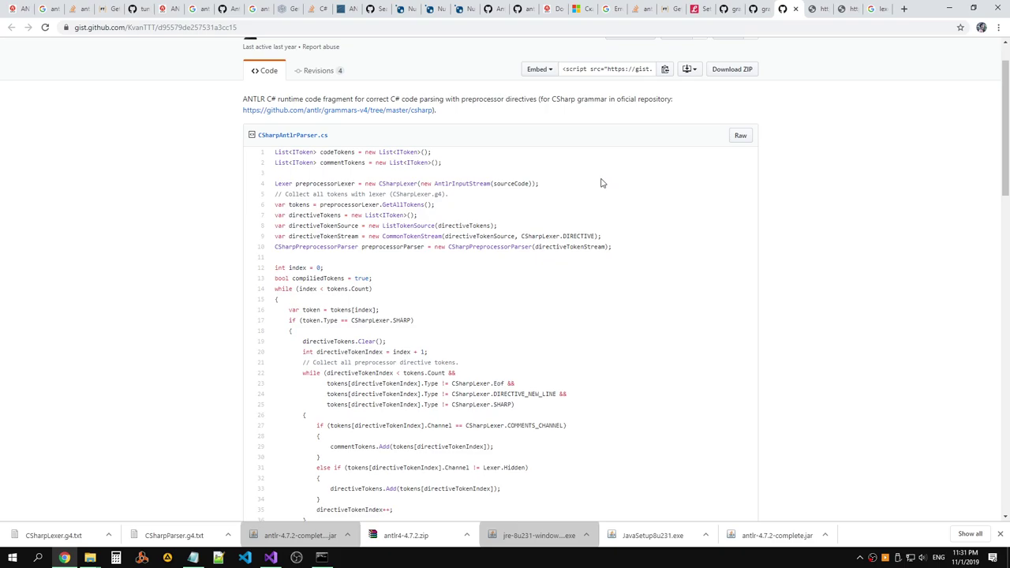
{"action": "scroll", "coordinate": [599, 181], "scroll_direction": "down", "scroll_amount": 9}
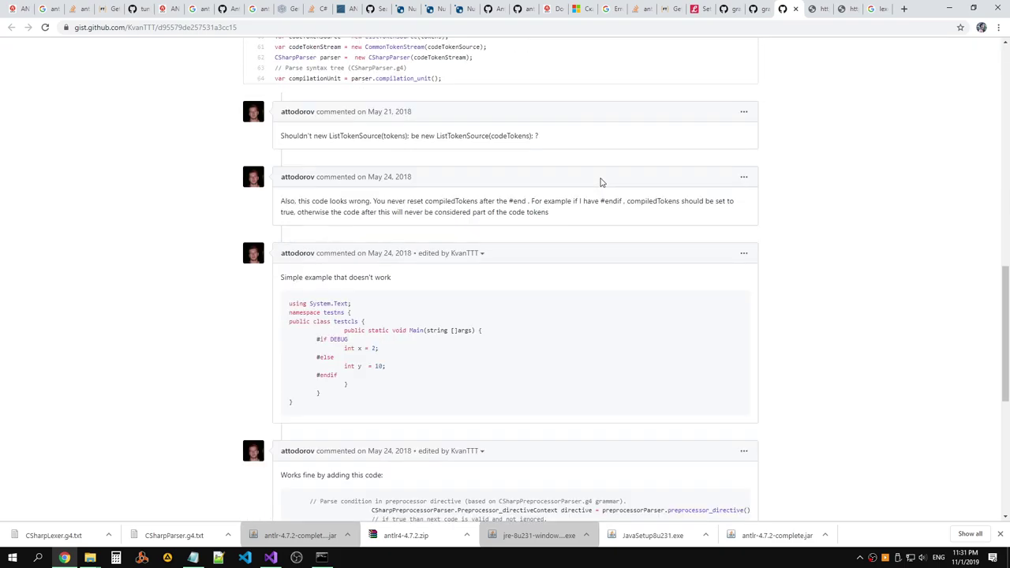
{"action": "scroll", "coordinate": [600, 181], "scroll_direction": "down", "scroll_amount": 4}
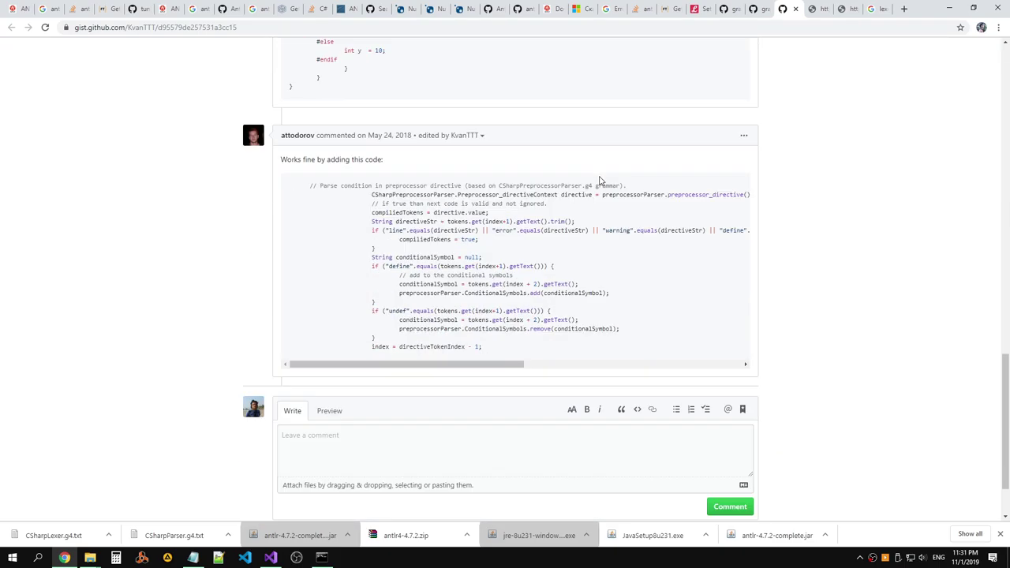
{"action": "scroll", "coordinate": [599, 180], "scroll_direction": "up", "scroll_amount": 7}
{"action": "scroll", "coordinate": [600, 180], "scroll_direction": "up", "scroll_amount": 7}
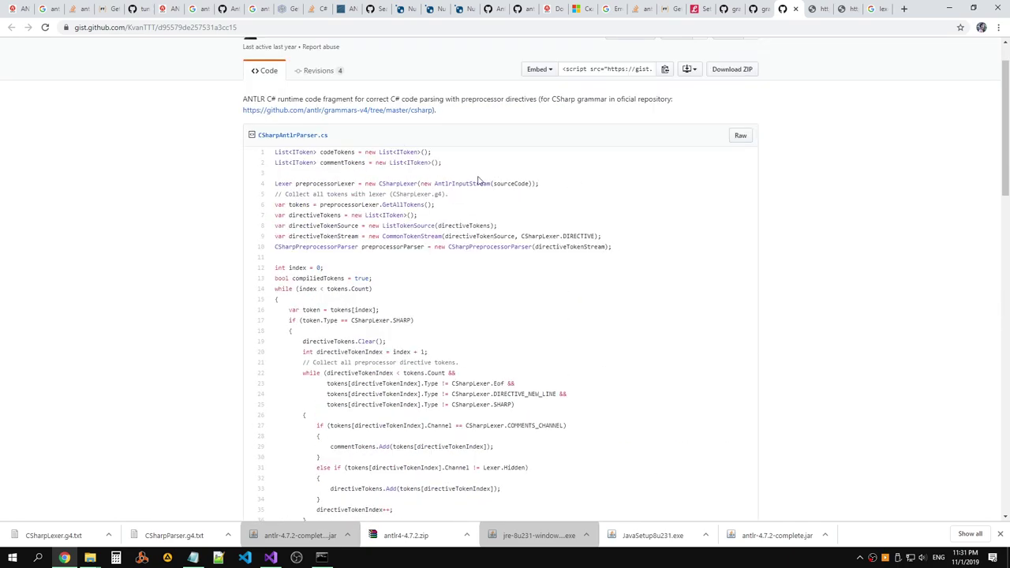
{"action": "double_click", "coordinate": [509, 183]}
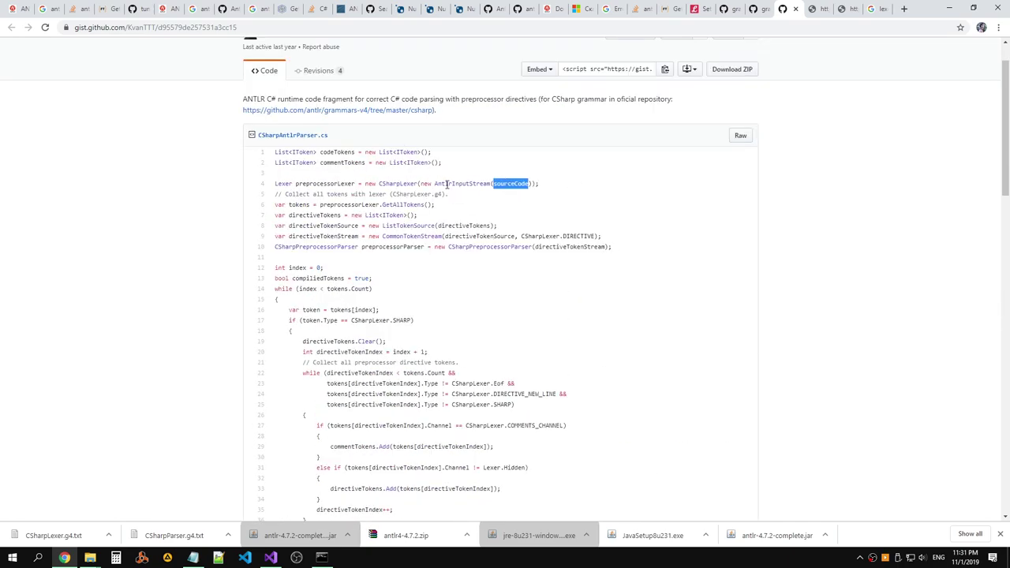
{"action": "double_click", "coordinate": [322, 183]}
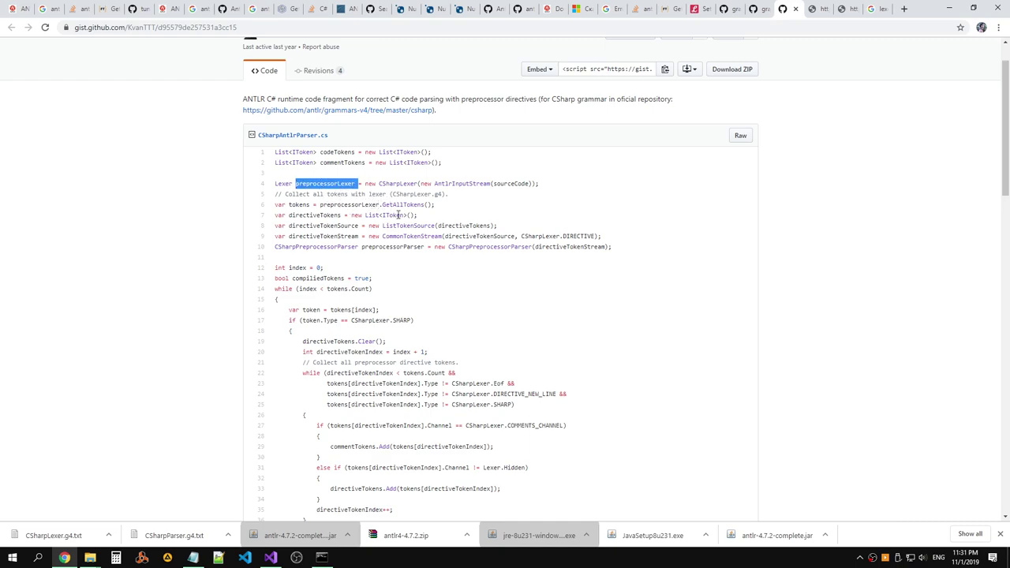
{"action": "double_click", "coordinate": [398, 247]}
{"action": "double_click", "coordinate": [562, 246]}
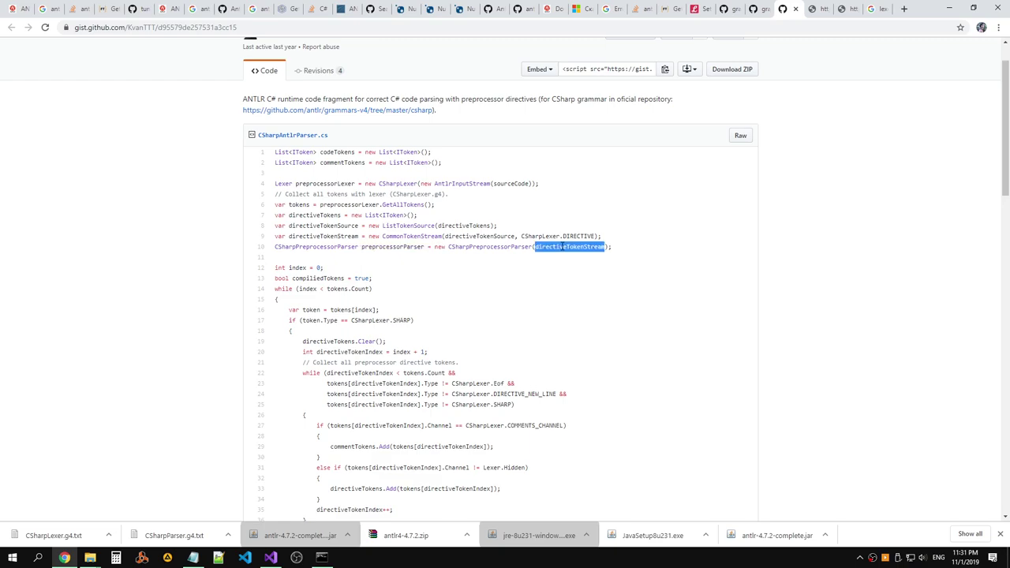
{"action": "double_click", "coordinate": [404, 236]}
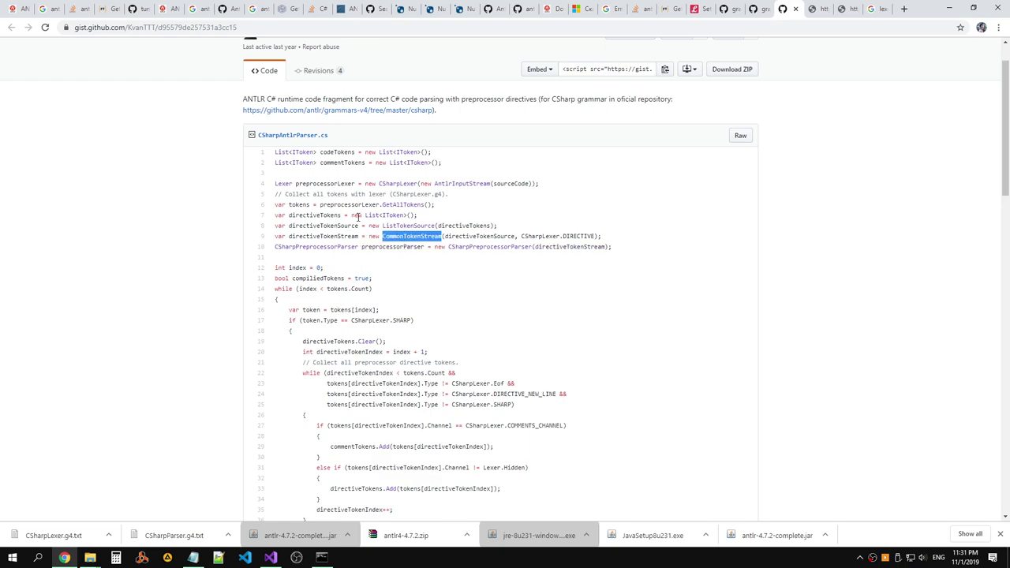
{"action": "double_click", "coordinate": [562, 246]}
{"action": "double_click", "coordinate": [343, 246]}
{"action": "scroll", "coordinate": [394, 247], "scroll_direction": "down", "scroll_amount": 2}
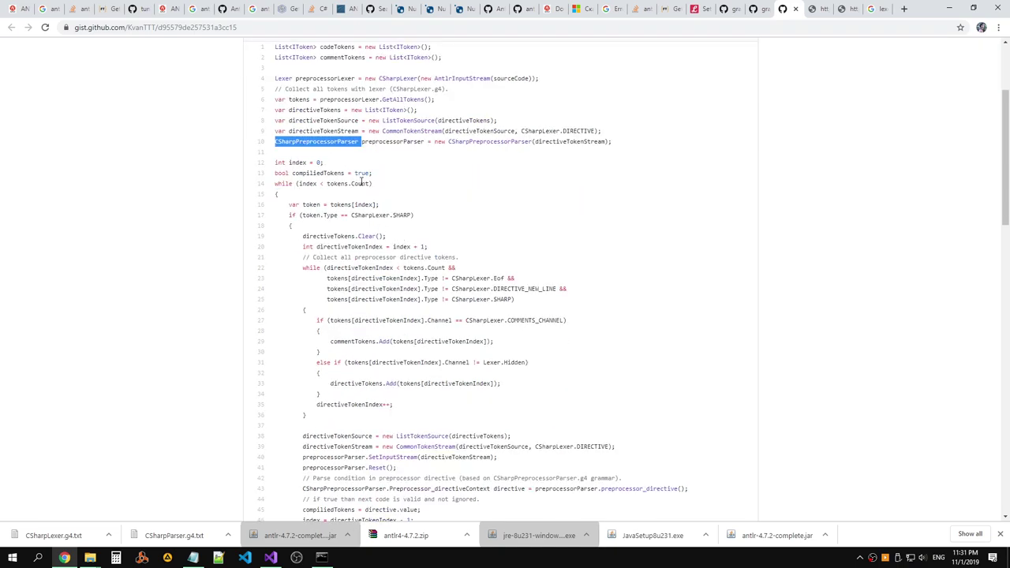
{"action": "double_click", "coordinate": [406, 142]}
{"action": "double_click", "coordinate": [348, 143]}
{"action": "double_click", "coordinate": [374, 143]}
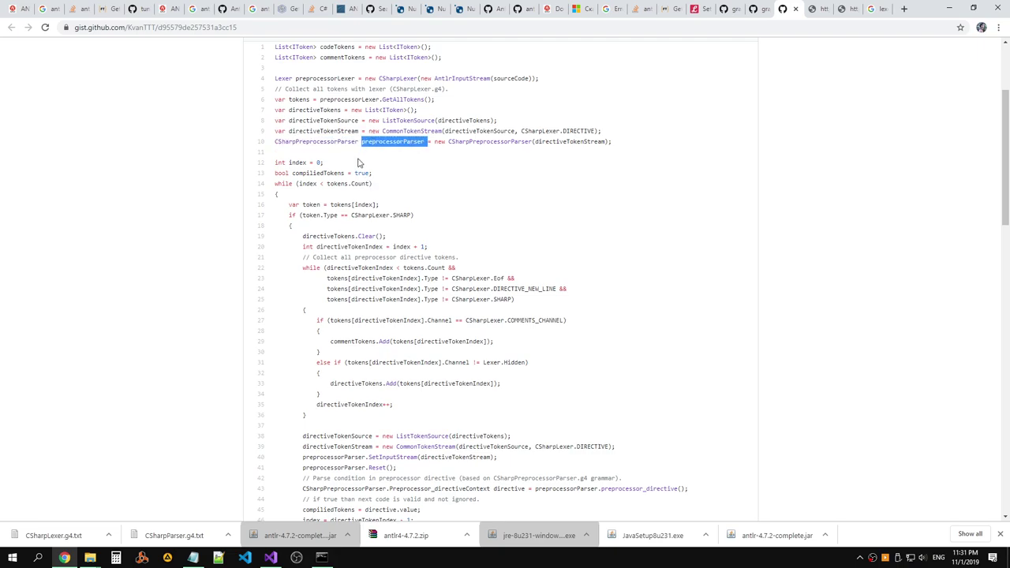
{"action": "left_click_drag", "start_coordinate": [610, 142], "coordinate": [428, 143]}
{"action": "left_click_drag", "start_coordinate": [275, 143], "coordinate": [627, 145]}
{"action": "left_click", "coordinate": [626, 145]}
{"action": "left_click_drag", "start_coordinate": [377, 150], "coordinate": [617, 142]}
{"action": "left_click", "coordinate": [275, 143]}
{"action": "left_click", "coordinate": [618, 142]}
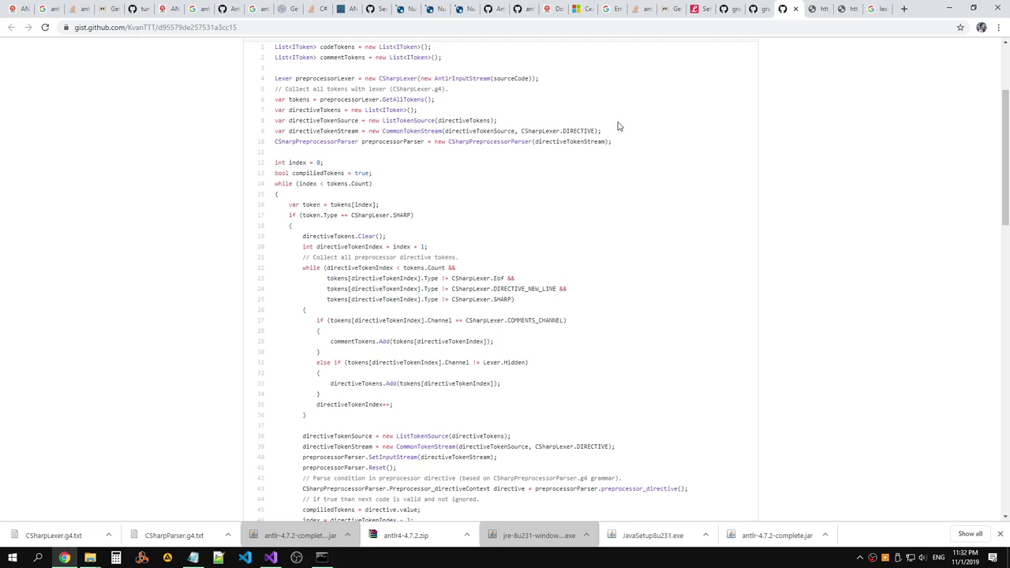
Select and review the parser statements on gist lines 9–10 and 16–17.
{"action": "left_click_drag", "start_coordinate": [623, 142], "coordinate": [276, 131]}
{"action": "double_click", "coordinate": [274, 145]}
{"action": "left_click", "coordinate": [638, 149]}
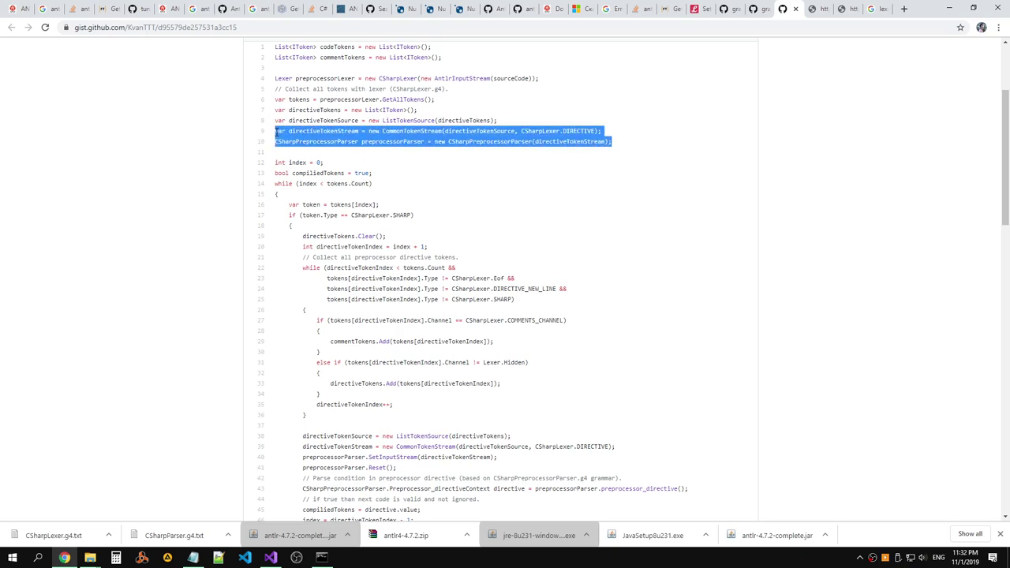
{"action": "left_click", "coordinate": [385, 172]}
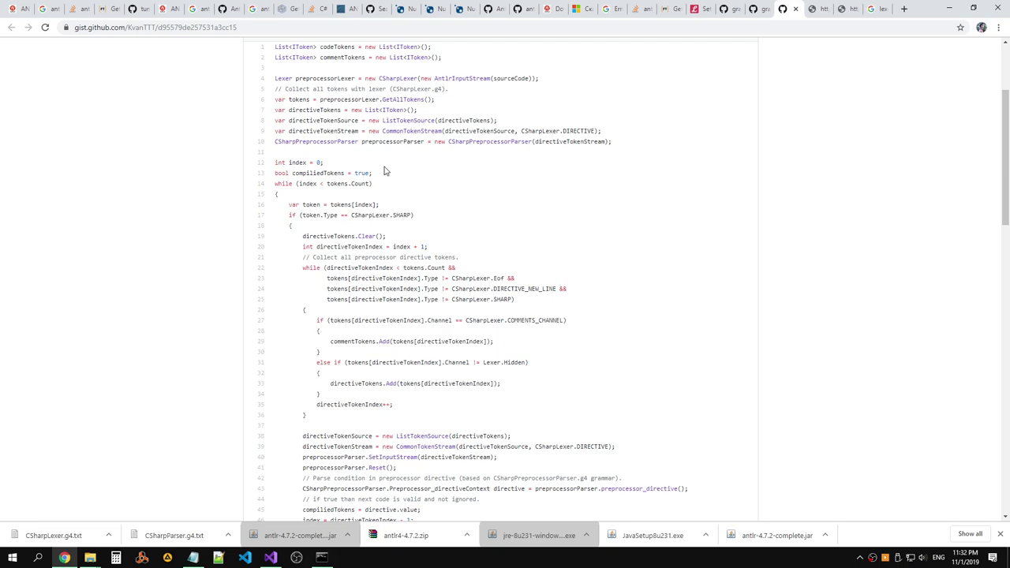
{"action": "left_click_drag", "start_coordinate": [415, 216], "coordinate": [360, 230]}
{"action": "left_click", "coordinate": [289, 205]}
{"action": "left_click", "coordinate": [418, 232]}
Highlight all 13 occurrences of preprocessorParser in the gist with a find.
{"action": "double_click", "coordinate": [407, 141]}
{"action": "left_click", "coordinate": [408, 142]}
{"action": "left_click_drag", "start_coordinate": [424, 142], "coordinate": [362, 142]}
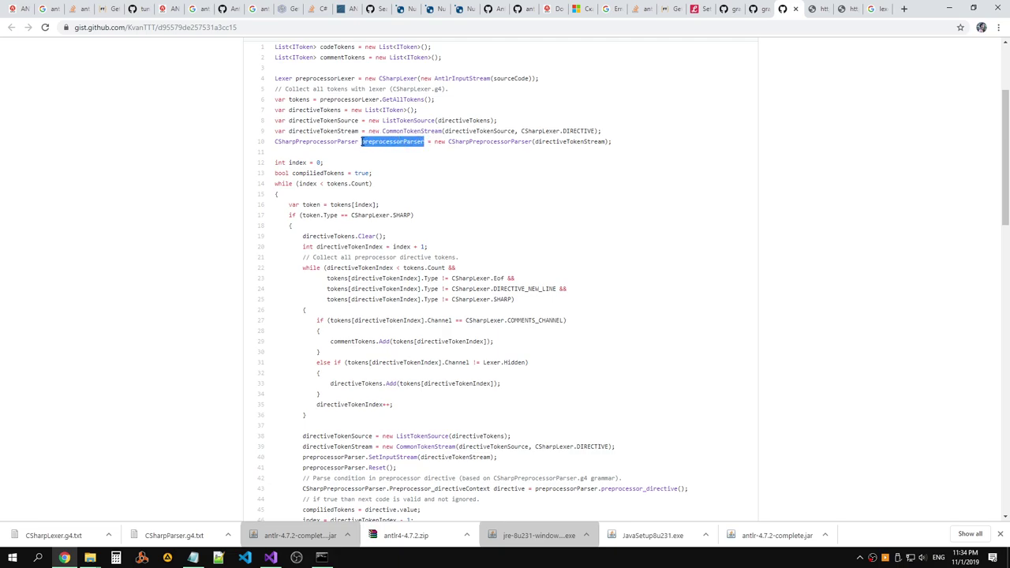
{"action": "key", "text": "ctrl+f"}
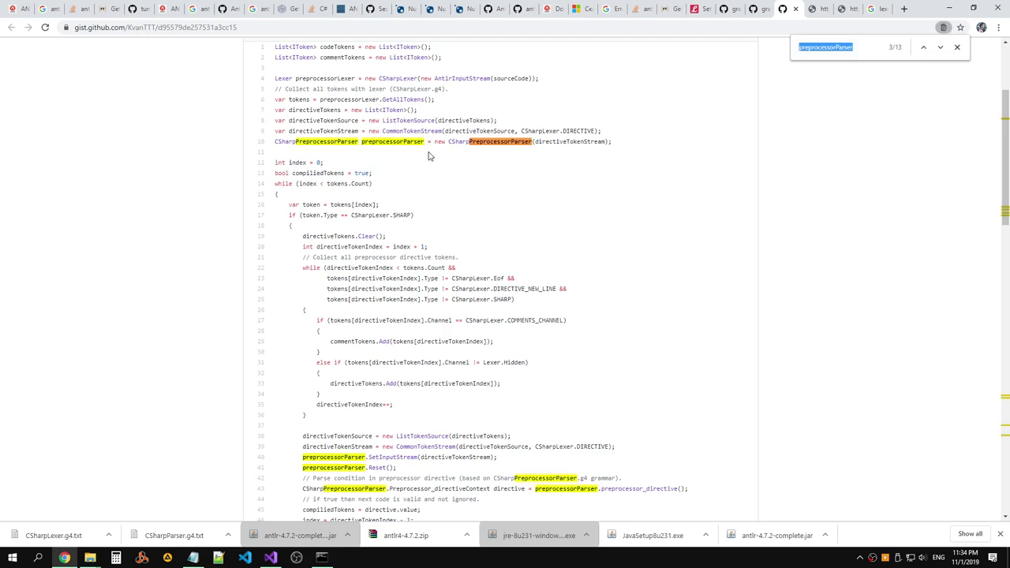
{"action": "left_click", "coordinate": [416, 143]}
Scroll to lines 59–64 and select the line 64 parser compilation_unit statement.
{"action": "scroll", "coordinate": [523, 195], "scroll_direction": "down", "scroll_amount": 1}
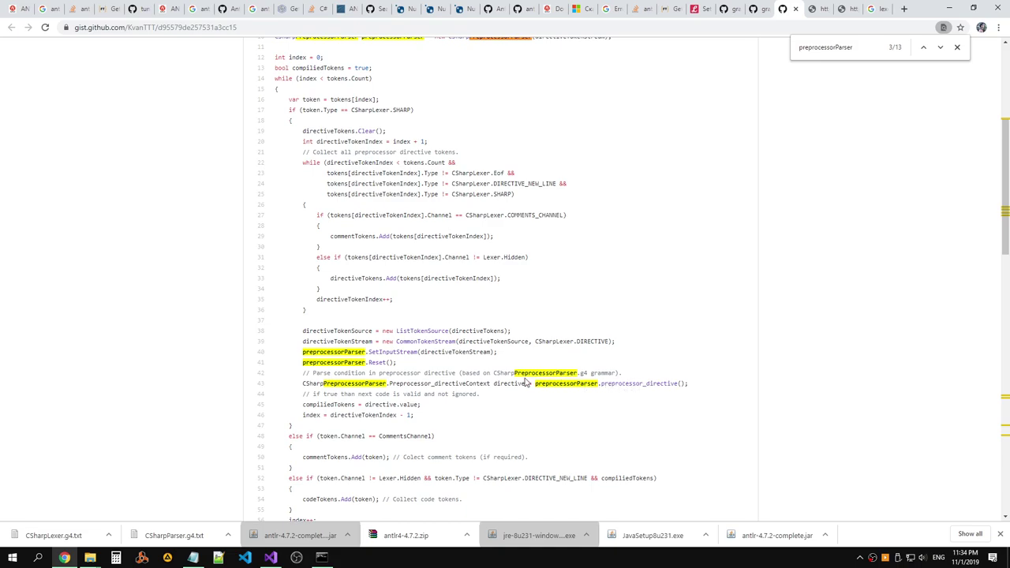
{"action": "scroll", "coordinate": [520, 378], "scroll_direction": "down", "scroll_amount": 2}
{"action": "scroll", "coordinate": [513, 377], "scroll_direction": "down", "scroll_amount": 1}
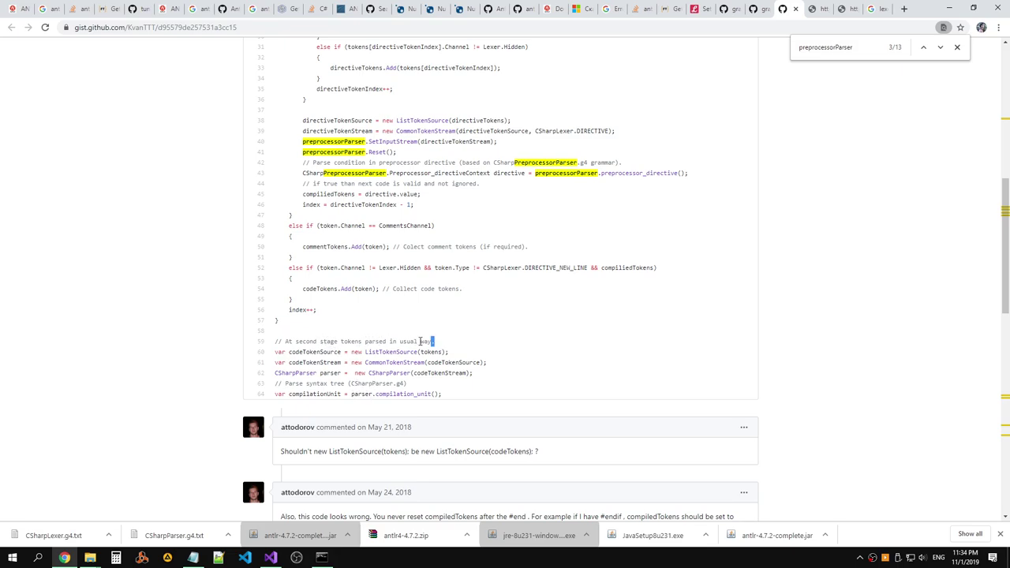
{"action": "left_click_drag", "start_coordinate": [434, 341], "coordinate": [273, 344]}
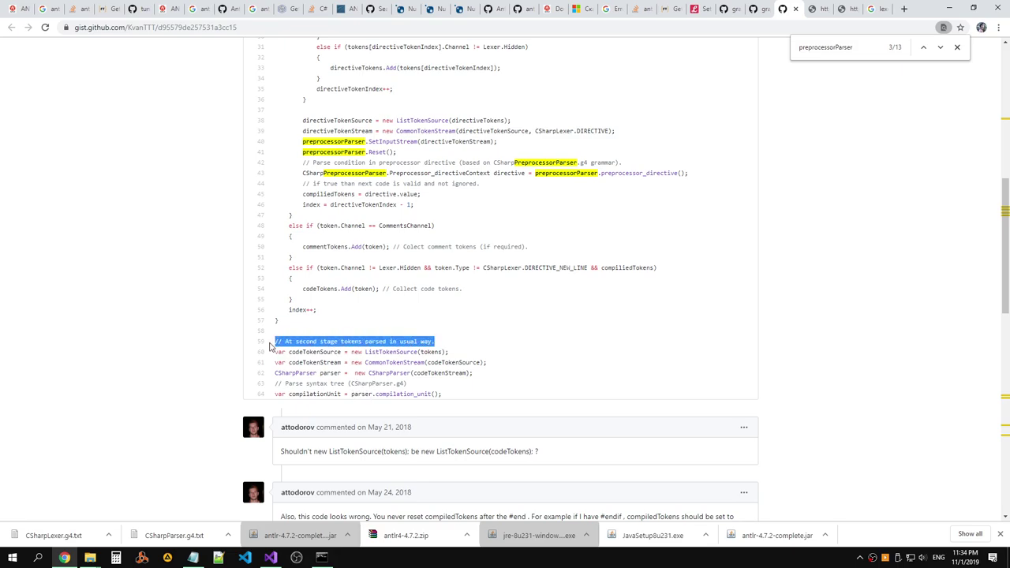
{"action": "double_click", "coordinate": [406, 352]}
{"action": "double_click", "coordinate": [434, 352]}
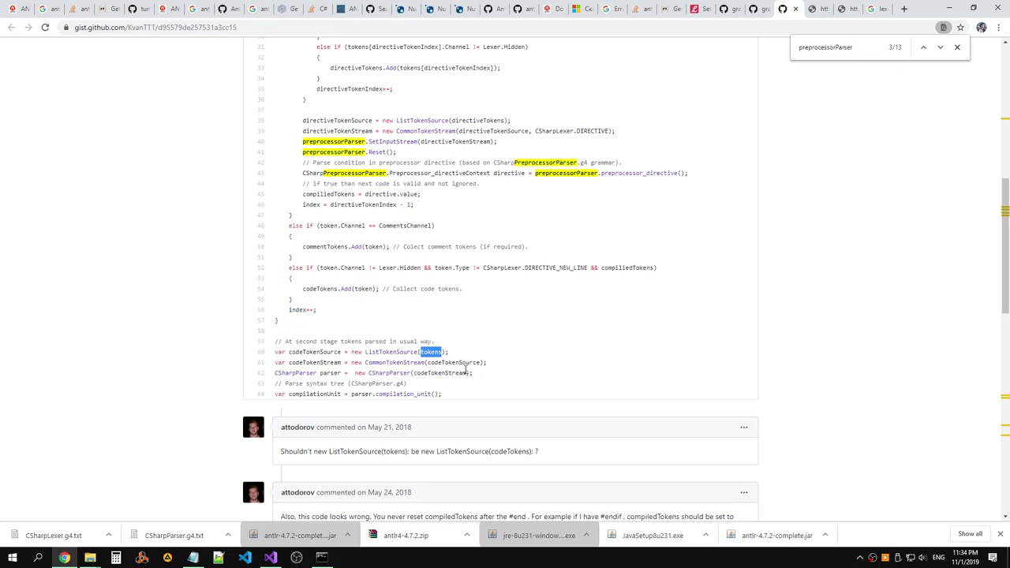
{"action": "double_click", "coordinate": [464, 372]}
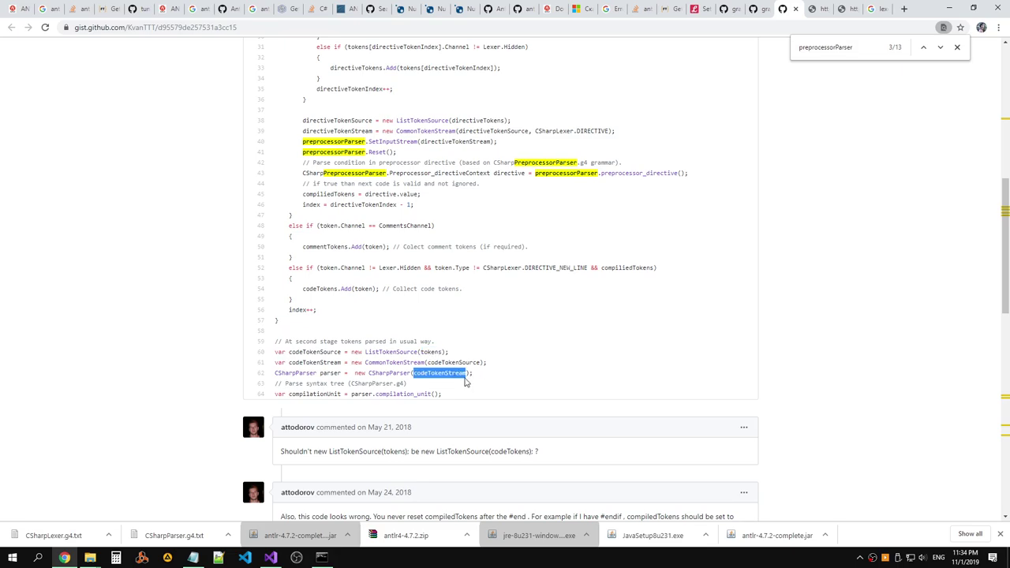
{"action": "double_click", "coordinate": [364, 394]}
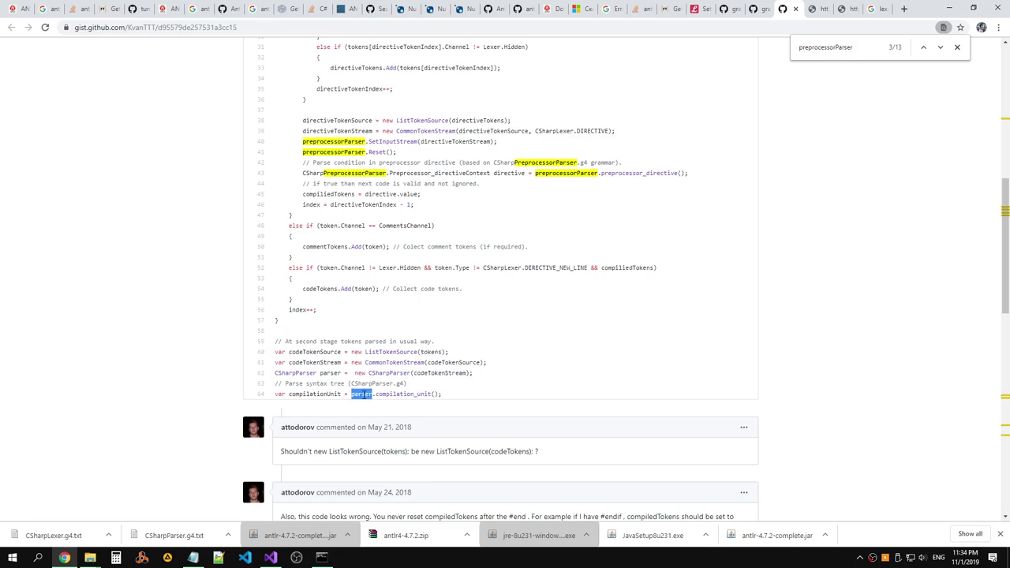
{"action": "left_click_drag", "start_coordinate": [440, 393], "coordinate": [479, 397]}
{"action": "key", "text": "ctrl+c"}
{"action": "double_click", "coordinate": [279, 394]}
Paste the compilation_unit parser line into Main and save Program.cs.
{"action": "key", "text": "alt+Tab"}
{"action": "key", "text": "alt+Tab"}
{"action": "key", "text": "alt+Tab"}
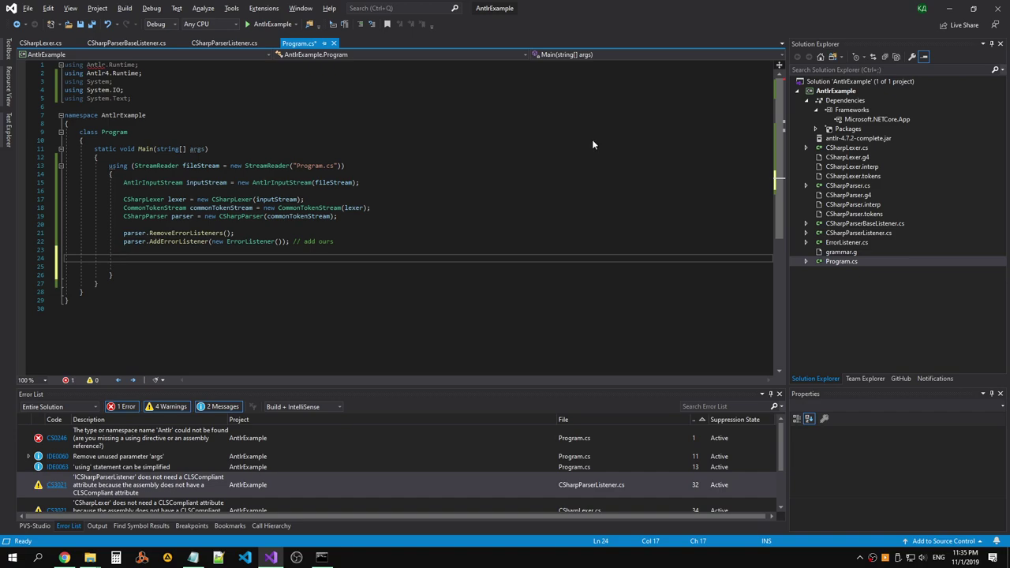
{"action": "key", "text": "ctrl+v"}
{"action": "key", "text": "ctrl+s"}
Remove the unused Antlr.Runtime, System and System.Text using lines.
{"action": "left_click", "coordinate": [359, 226]}
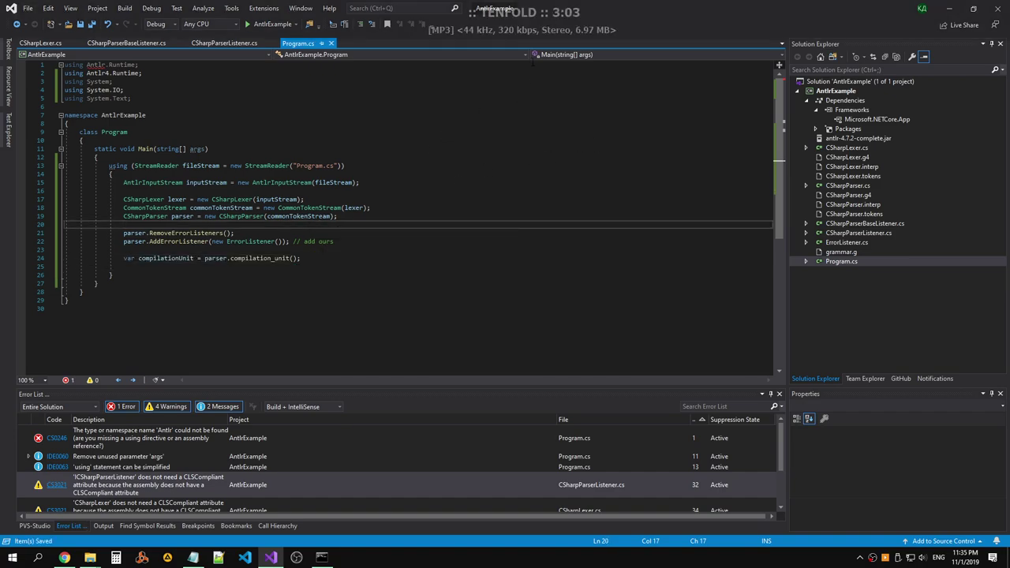
{"action": "left_click", "coordinate": [160, 67]}
{"action": "key", "text": "ctrl+x"}
{"action": "key", "text": "Down"}
{"action": "key", "text": "ctrl+x"}
{"action": "key", "text": "Down"}
{"action": "key", "text": "ctrl+x"}
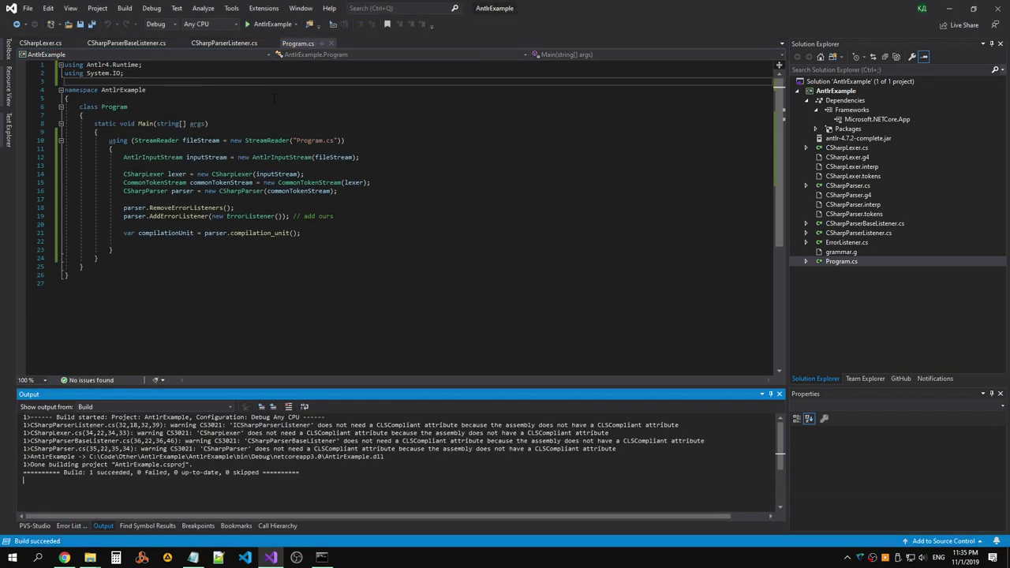
Build AntlrExample, set a breakpoint on line 23, and debug it, continuing past the exception.
{"action": "left_click", "coordinate": [847, 93]}
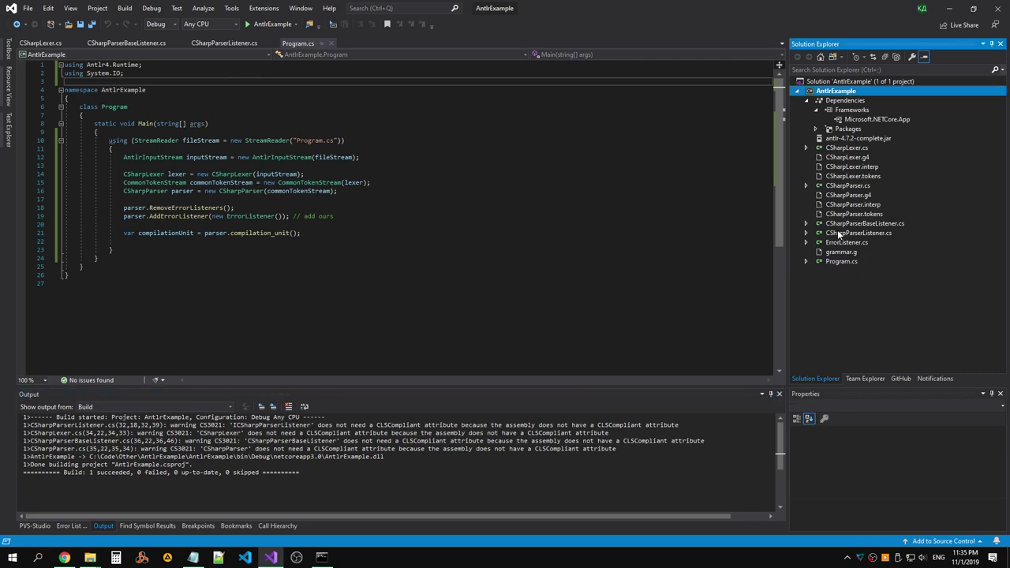
{"action": "right_click", "coordinate": [813, 90]}
{"action": "left_click", "coordinate": [21, 249]}
{"action": "left_click", "coordinate": [257, 24]}
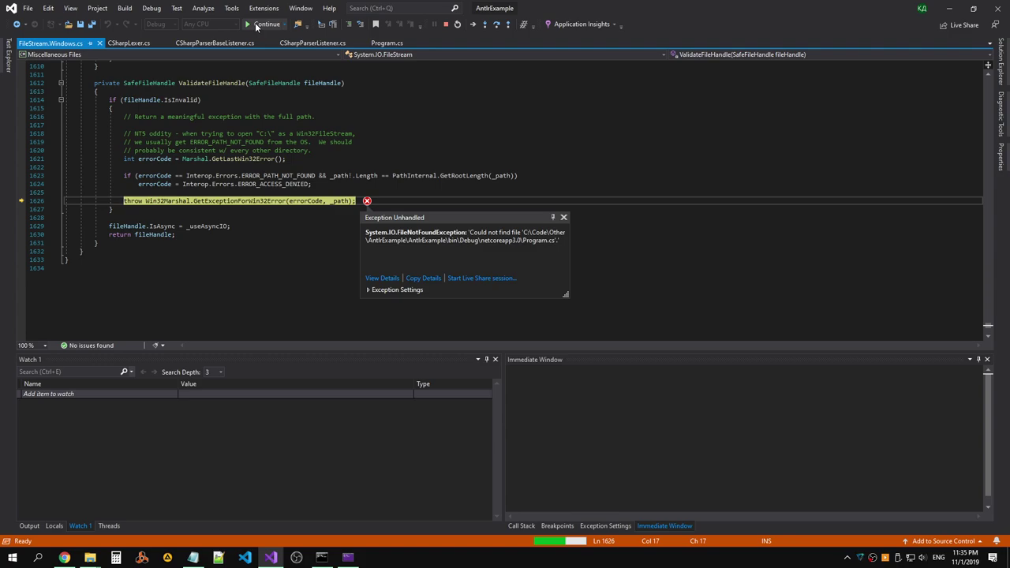
{"action": "left_click", "coordinate": [265, 25]}
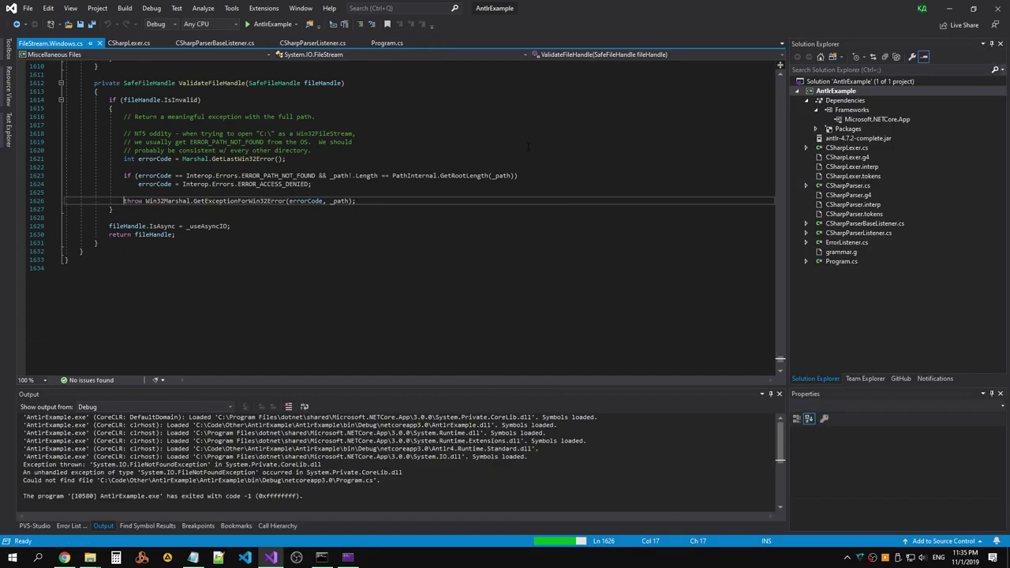
Open the AntlrExample project folder in File Explorer and locate bin\Debug\netcoreapp3.0.
{"action": "right_click", "coordinate": [859, 92]}
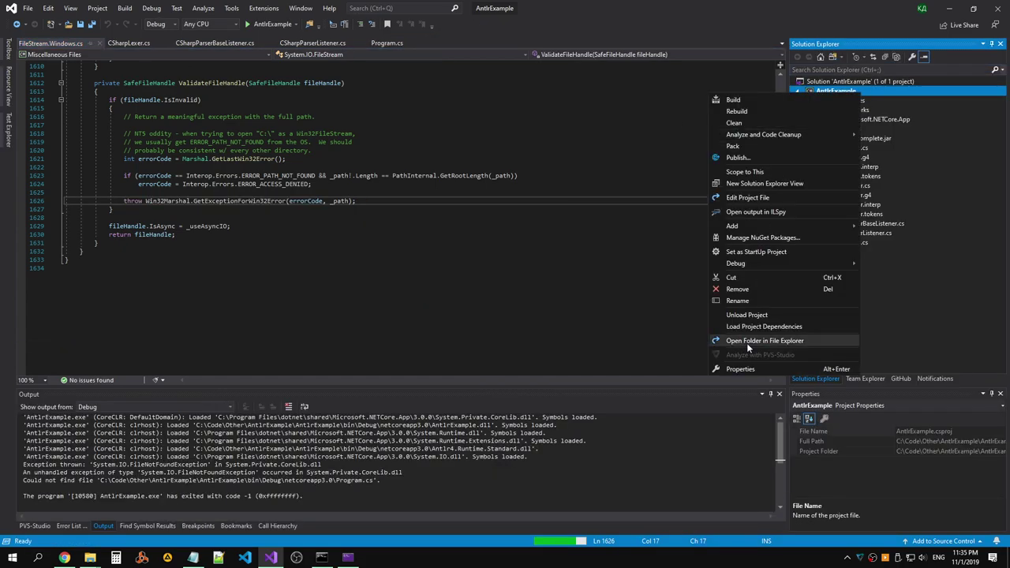
{"action": "left_click", "coordinate": [747, 342]}
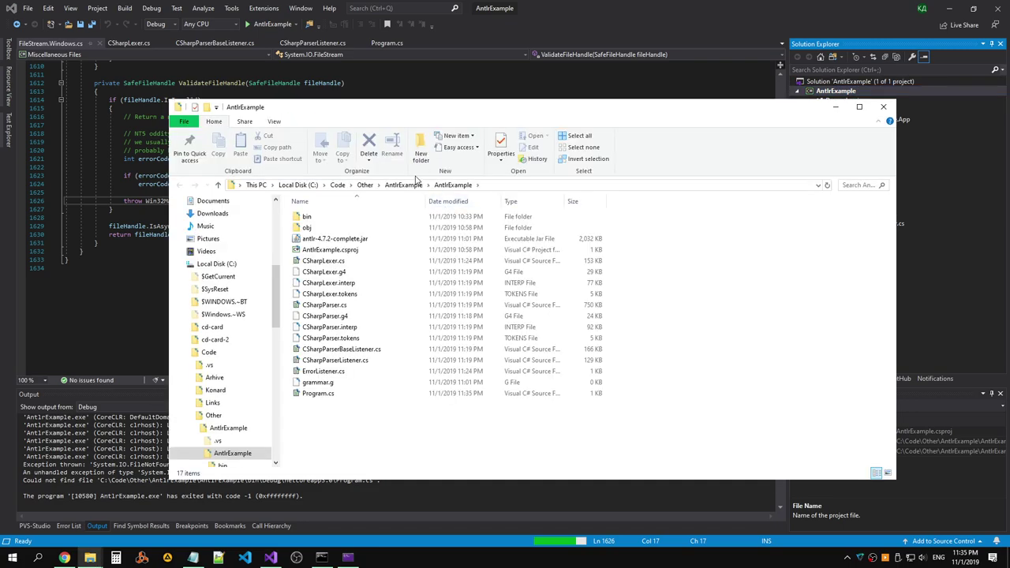
{"action": "double_click", "coordinate": [356, 219]}
{"action": "double_click", "coordinate": [332, 218]}
{"action": "double_click", "coordinate": [347, 218]}
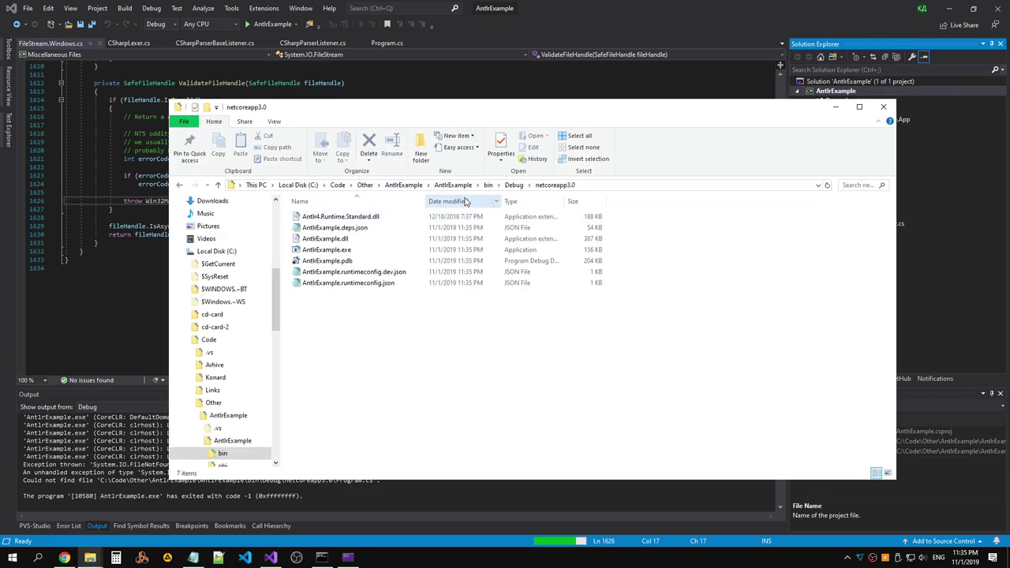
{"action": "left_click", "coordinate": [514, 185]}
{"action": "left_click", "coordinate": [488, 185]}
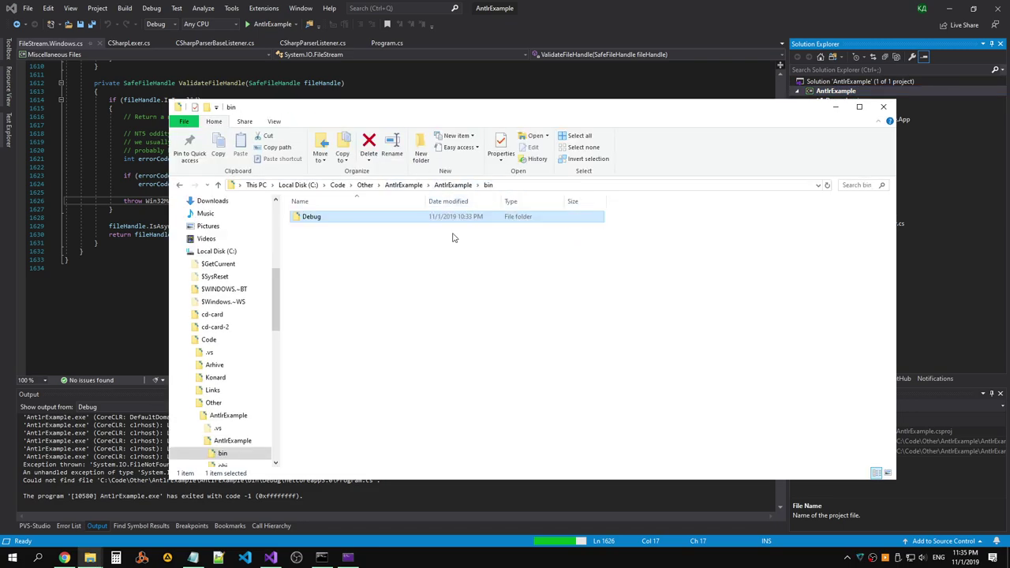
{"action": "left_click", "coordinate": [453, 185]}
Copy Program.cs from the project folder into the bin\Debug\netcoreapp3.0 output folder.
{"action": "left_click", "coordinate": [323, 261]}
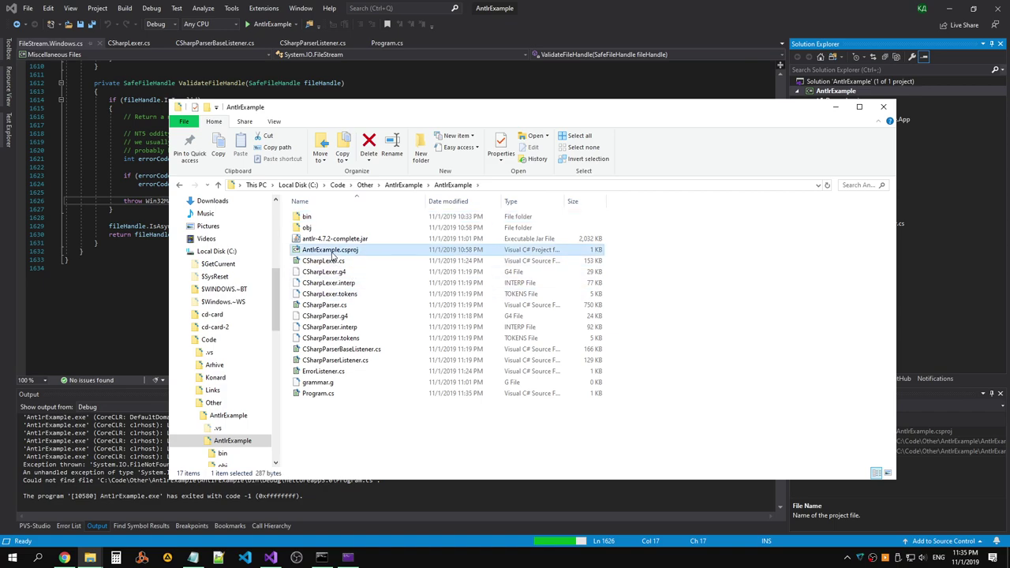
{"action": "left_click", "coordinate": [318, 393]}
{"action": "double_click", "coordinate": [308, 216]}
{"action": "double_click", "coordinate": [335, 218]}
{"action": "double_click", "coordinate": [334, 218]}
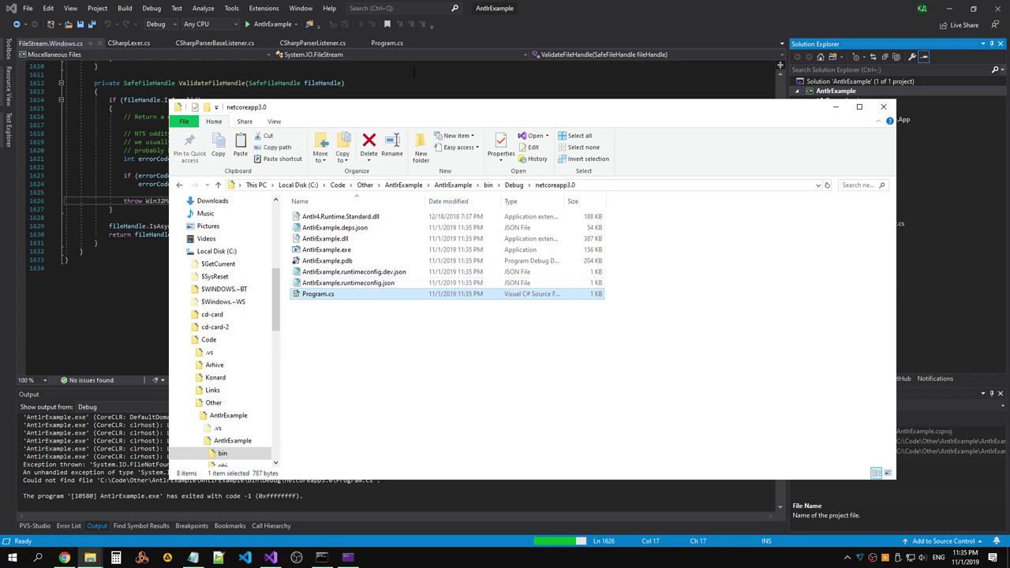
{"action": "left_click", "coordinate": [258, 25]}
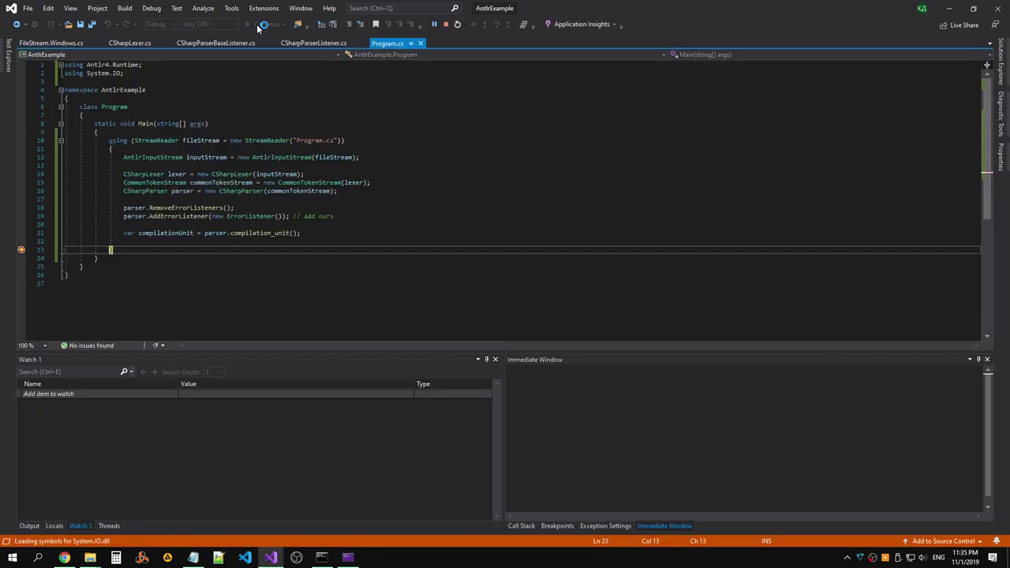
Inspect the compilationUnit datatip: 3 children, Start token using, Stop token the closing brace.
{"action": "mouse_move", "coordinate": [189, 233]}
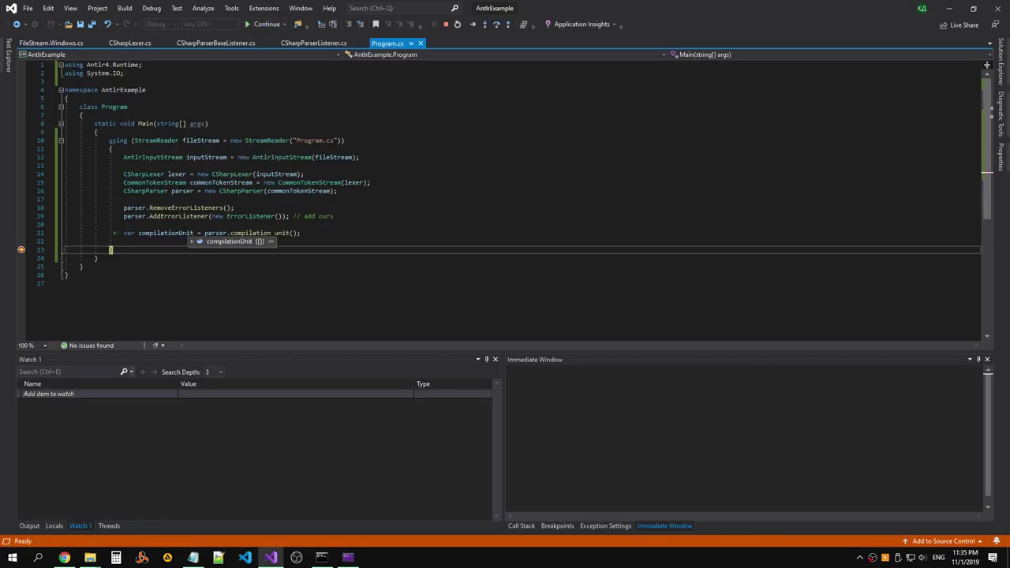
{"action": "scroll", "coordinate": [286, 157], "scroll_direction": "down", "scroll_amount": 2}
{"action": "scroll", "coordinate": [286, 158], "scroll_direction": "up", "scroll_amount": 2}
{"action": "scroll", "coordinate": [242, 135], "scroll_direction": "down", "scroll_amount": 2}
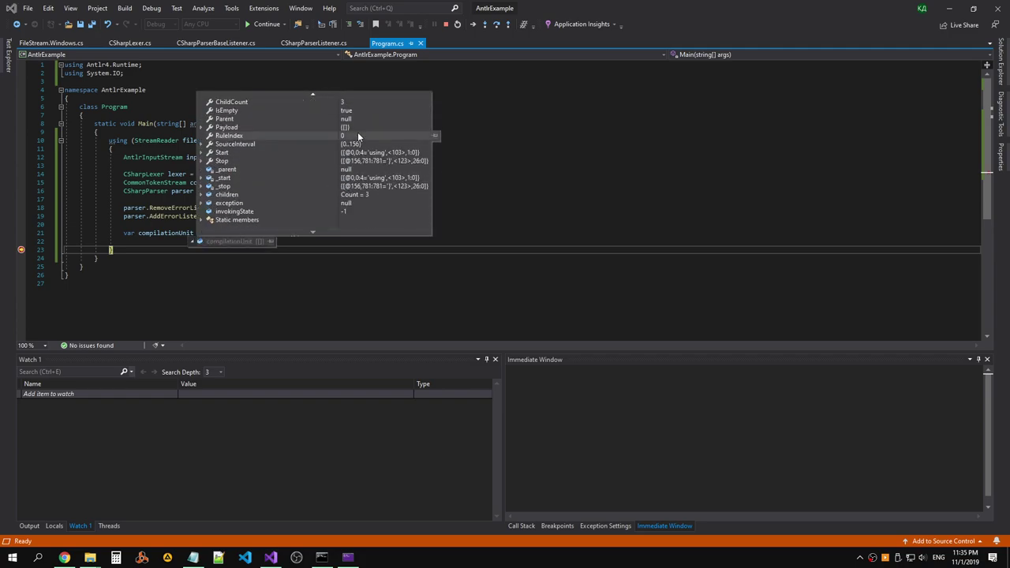
{"action": "scroll", "coordinate": [230, 178], "scroll_direction": "up", "scroll_amount": 2}
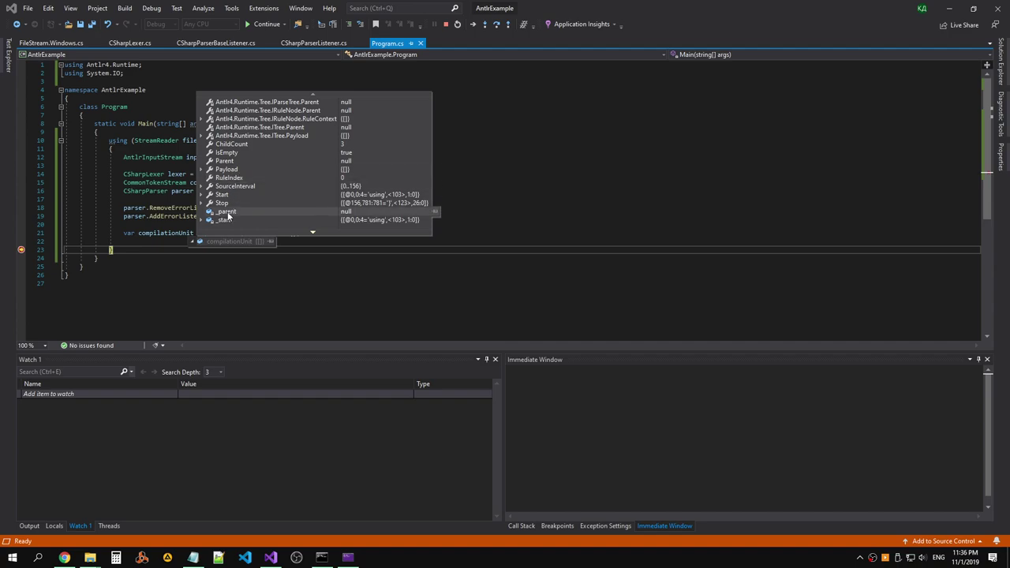
{"action": "mouse_move", "coordinate": [202, 204]}
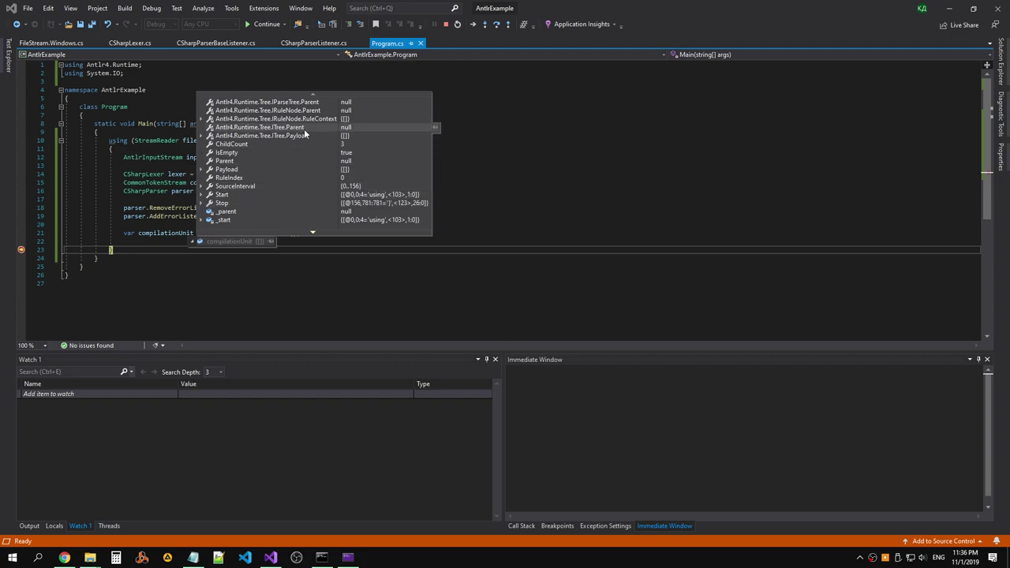
{"action": "scroll", "coordinate": [291, 120], "scroll_direction": "down", "scroll_amount": 1}
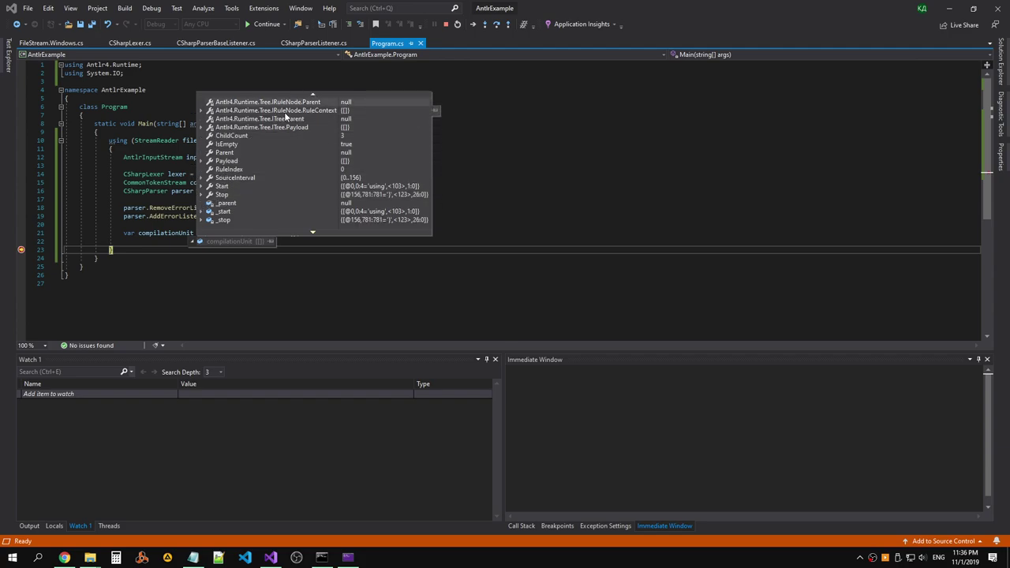
{"action": "scroll", "coordinate": [285, 111], "scroll_direction": "down", "scroll_amount": 2}
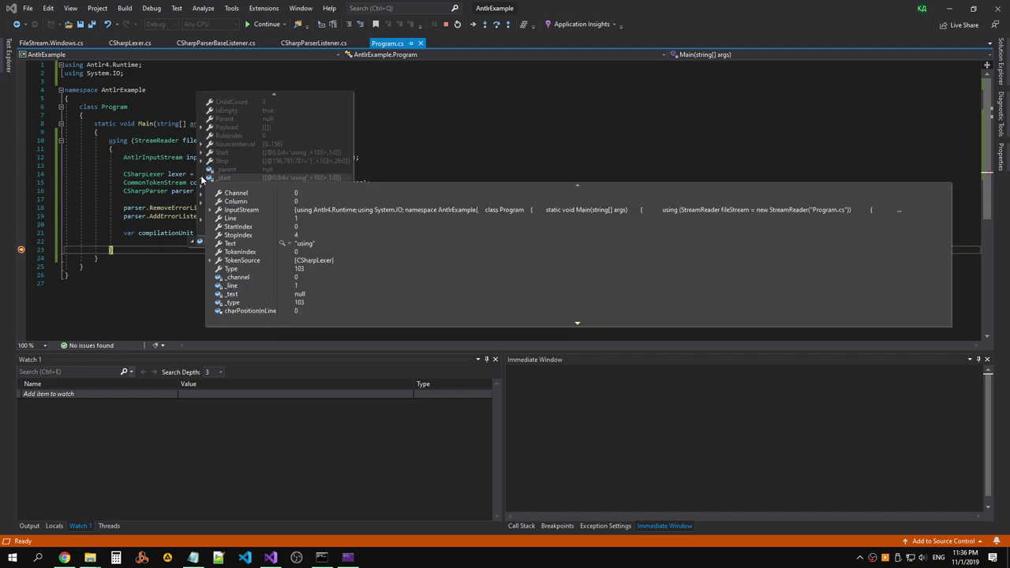
{"action": "mouse_move", "coordinate": [201, 165]}
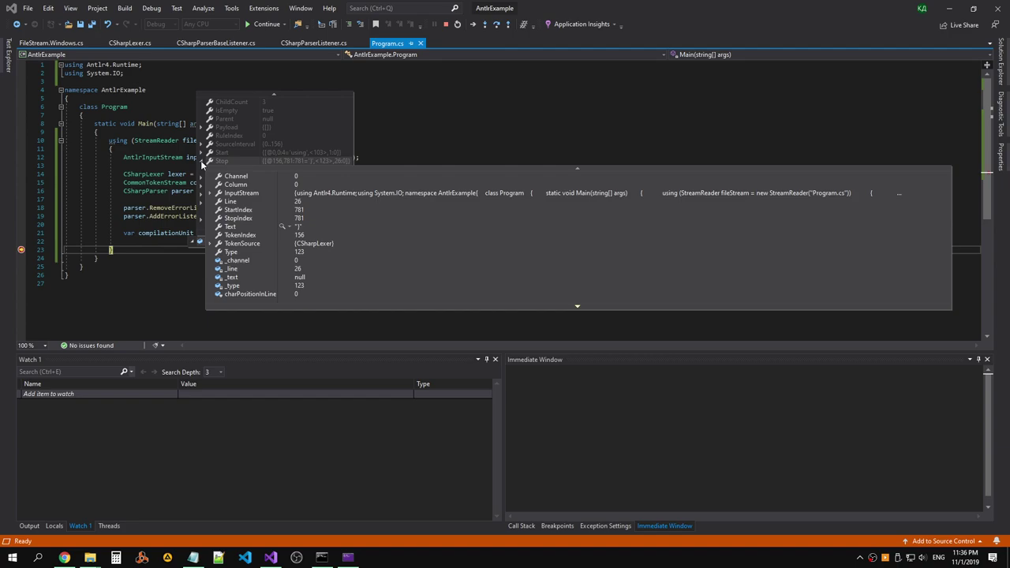
{"action": "scroll", "coordinate": [276, 170], "scroll_direction": "up", "scroll_amount": 3}
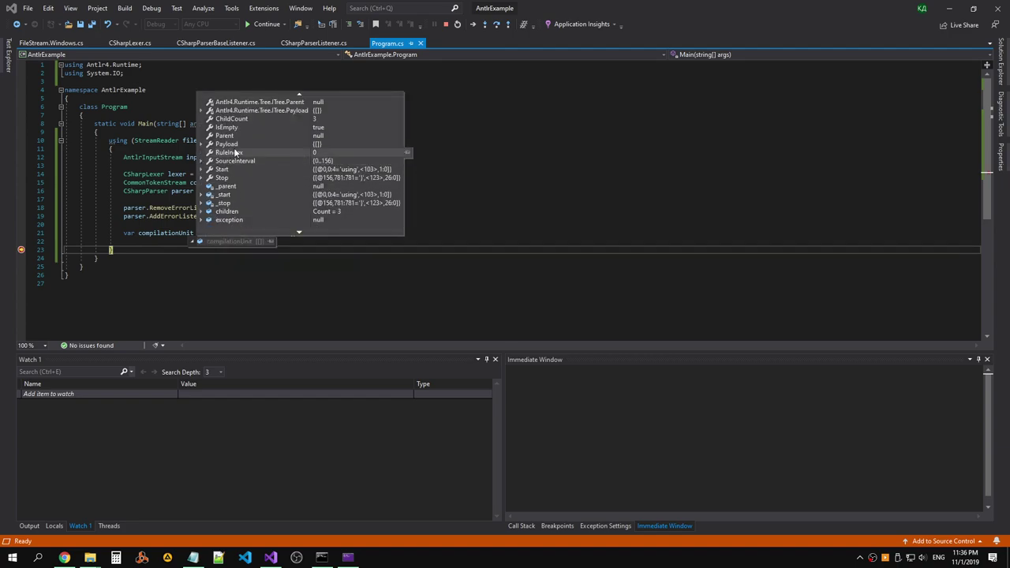
{"action": "scroll", "coordinate": [284, 172], "scroll_direction": "down", "scroll_amount": 3}
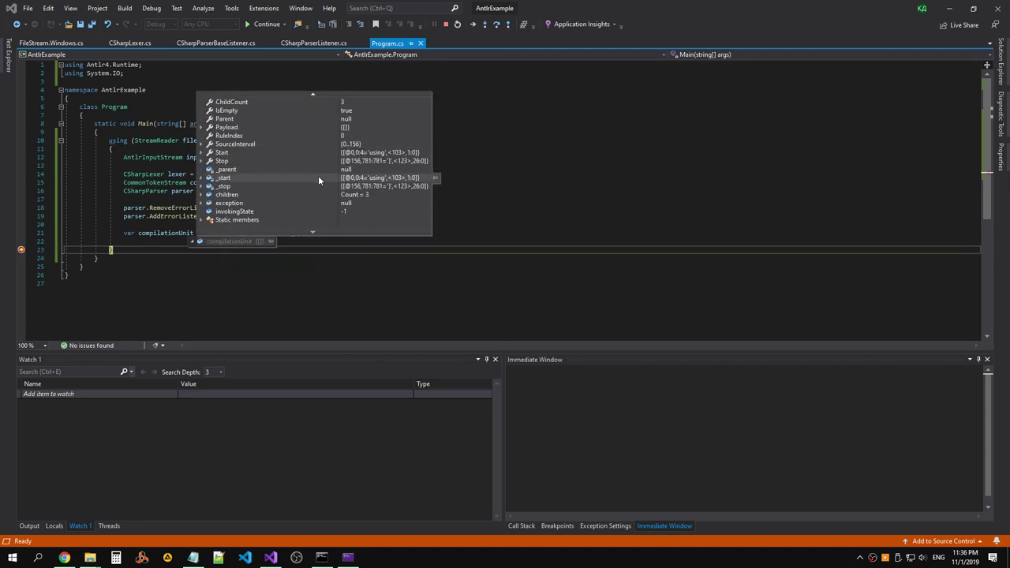
{"action": "mouse_move", "coordinate": [206, 181]}
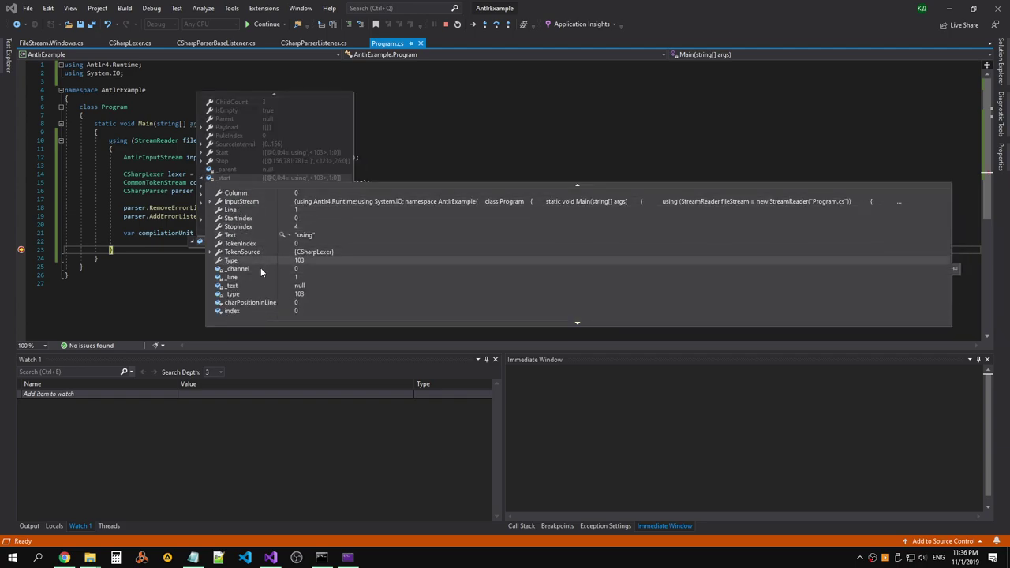
{"action": "scroll", "coordinate": [260, 267], "scroll_direction": "down", "scroll_amount": 2}
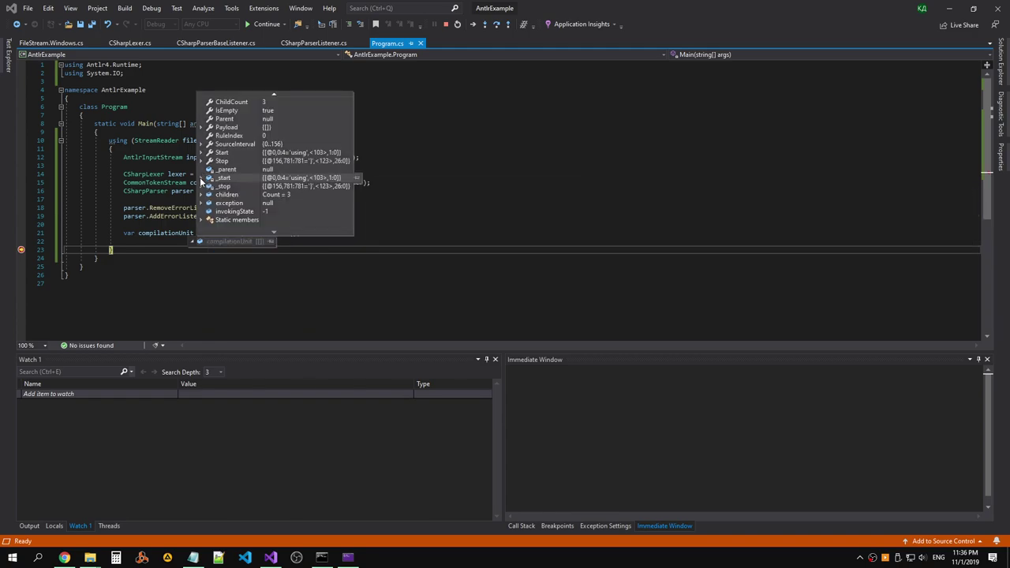
{"action": "scroll", "coordinate": [218, 213], "scroll_direction": "up", "scroll_amount": 1}
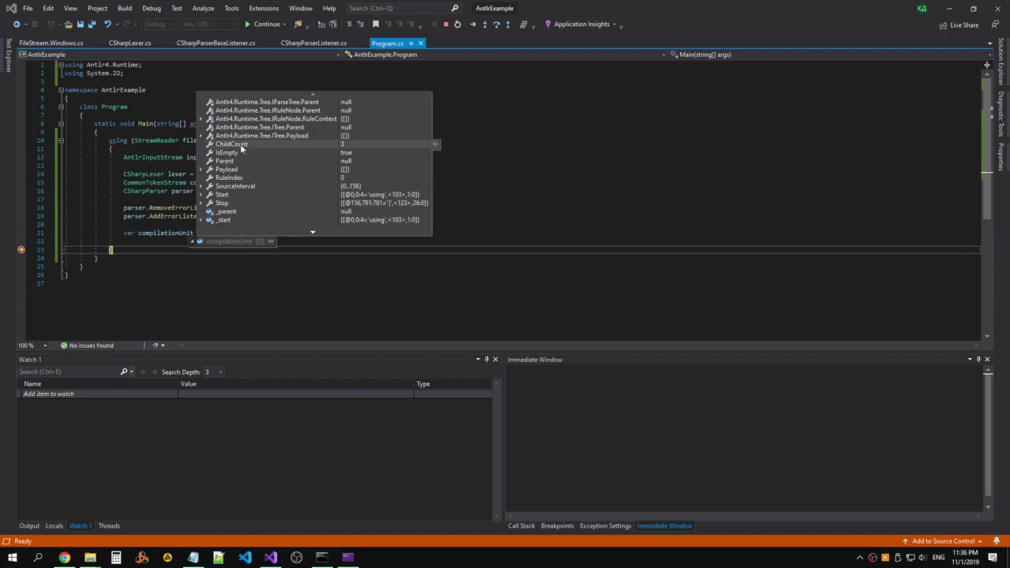
{"action": "scroll", "coordinate": [240, 144], "scroll_direction": "down", "scroll_amount": 2}
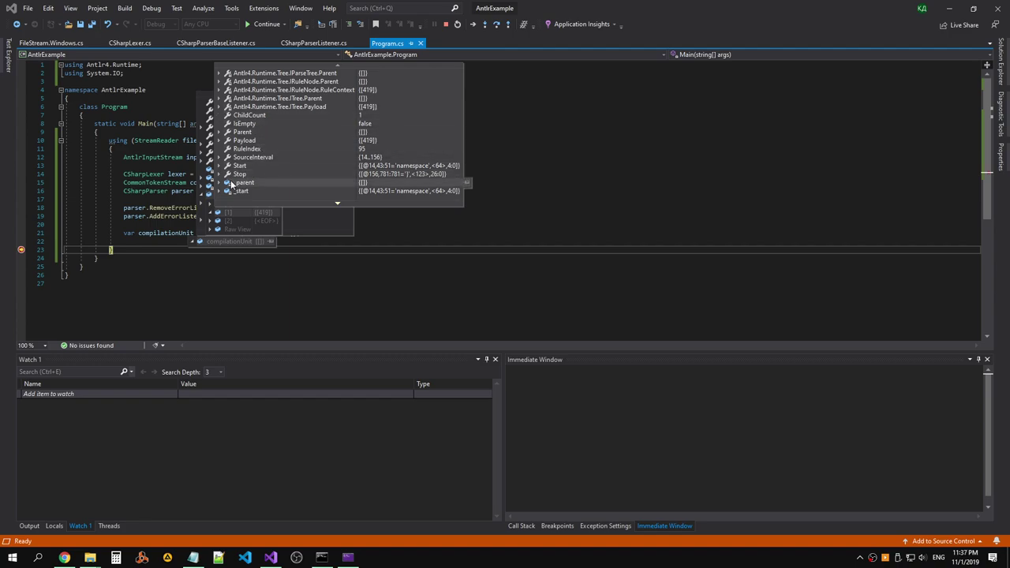
Expand children > [0] in the compilationUnit datatip to inspect the first child node.
{"action": "scroll", "coordinate": [237, 158], "scroll_direction": "down", "scroll_amount": 2}
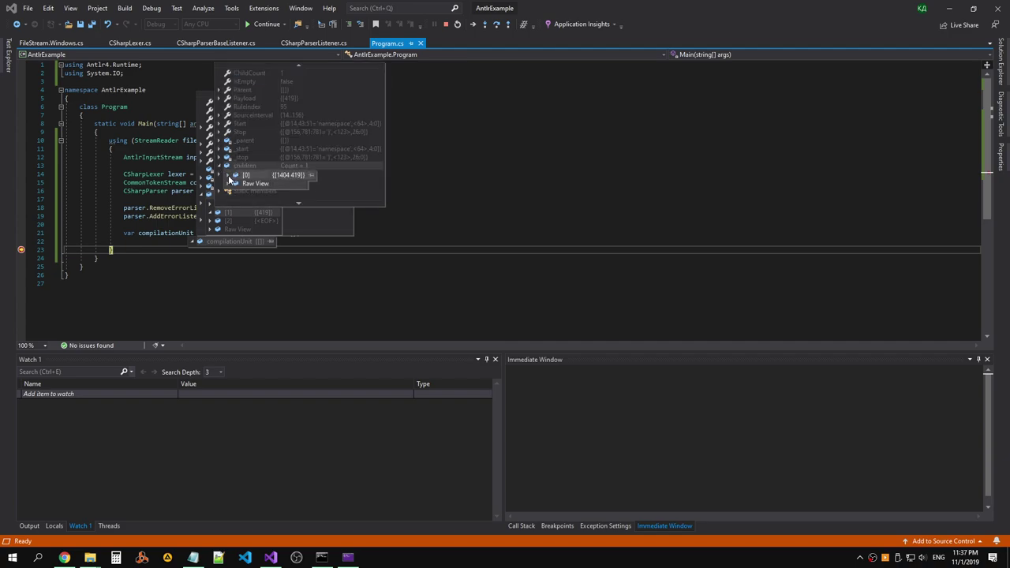
{"action": "scroll", "coordinate": [288, 216], "scroll_direction": "down", "scroll_amount": 1}
{"action": "scroll", "coordinate": [288, 216], "scroll_direction": "down", "scroll_amount": 1}
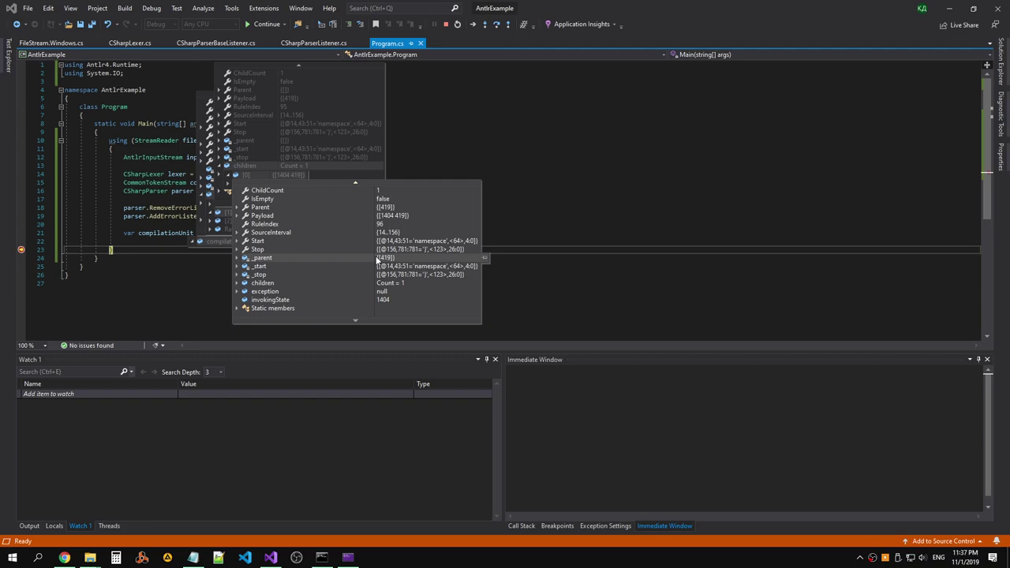
{"action": "scroll", "coordinate": [291, 265], "scroll_direction": "up", "scroll_amount": 3}
{"action": "scroll", "coordinate": [303, 257], "scroll_direction": "down", "scroll_amount": 3}
{"action": "scroll", "coordinate": [245, 266], "scroll_direction": "up", "scroll_amount": 3}
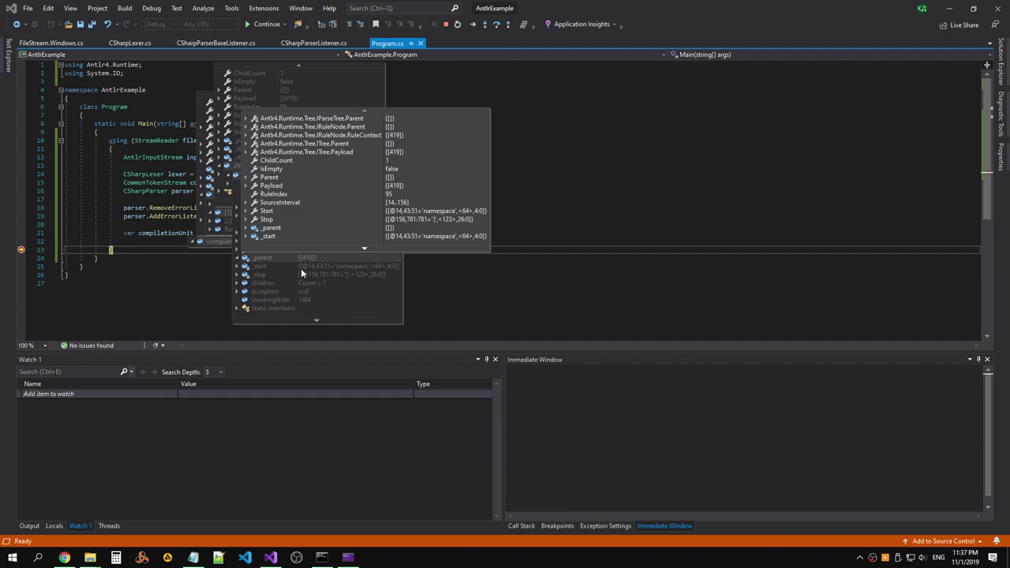
{"action": "scroll", "coordinate": [299, 269], "scroll_direction": "down", "scroll_amount": 3}
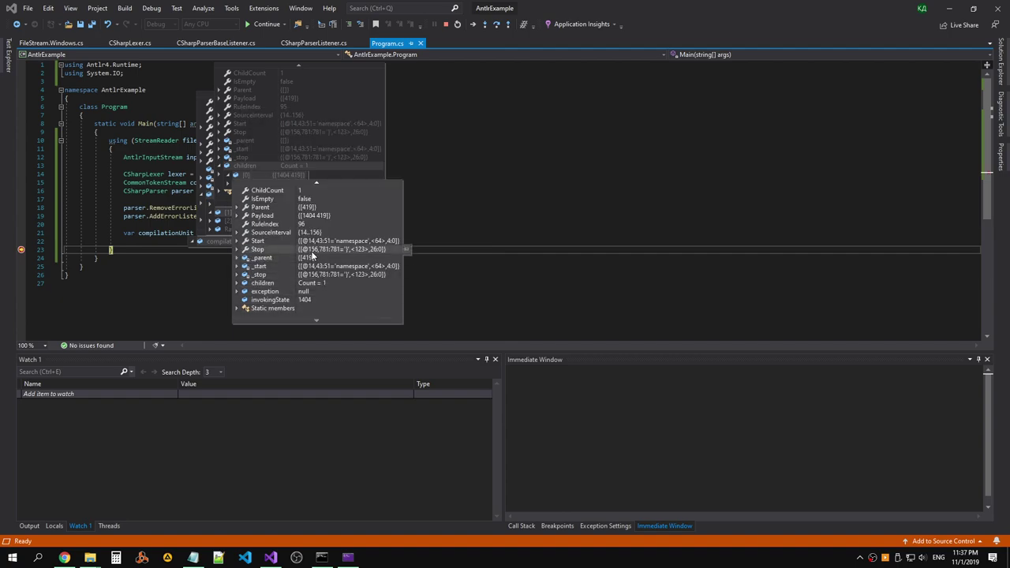
{"action": "scroll", "coordinate": [306, 242], "scroll_direction": "up", "scroll_amount": 3}
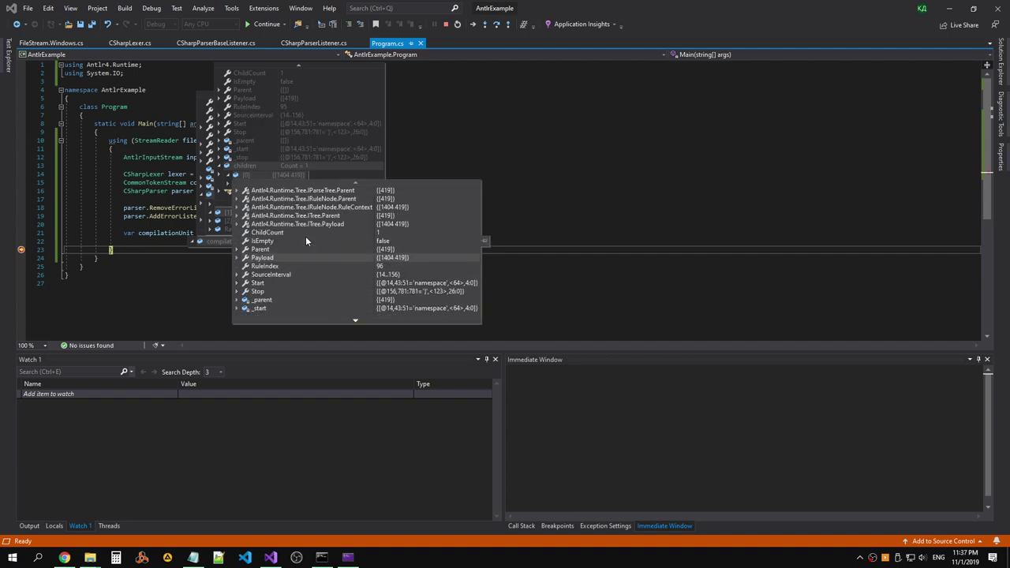
{"action": "scroll", "coordinate": [305, 236], "scroll_direction": "down", "scroll_amount": 3}
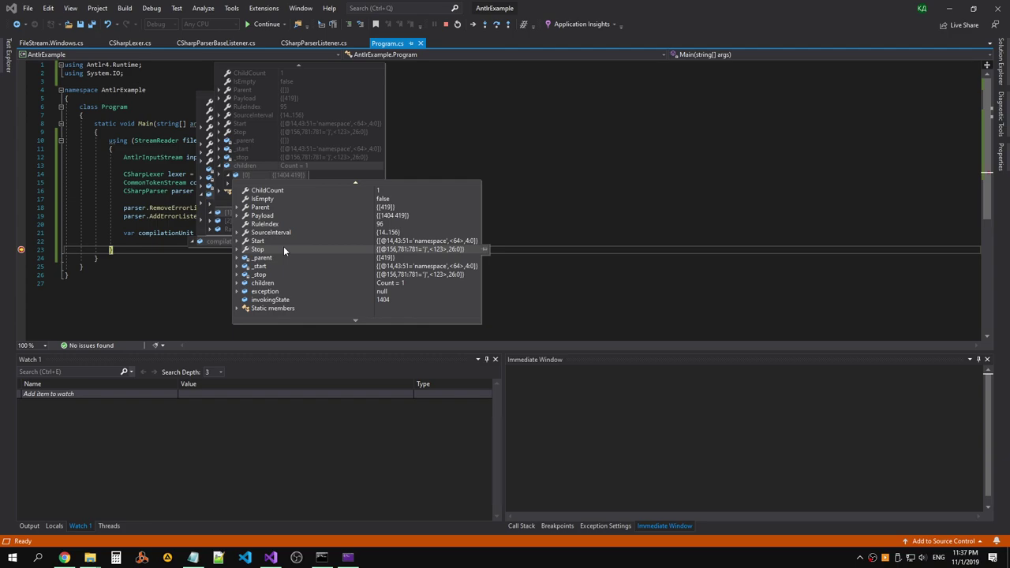
Stop debugging with Shift+F5 and save Program.cs.
{"action": "key", "text": "shift+F5"}
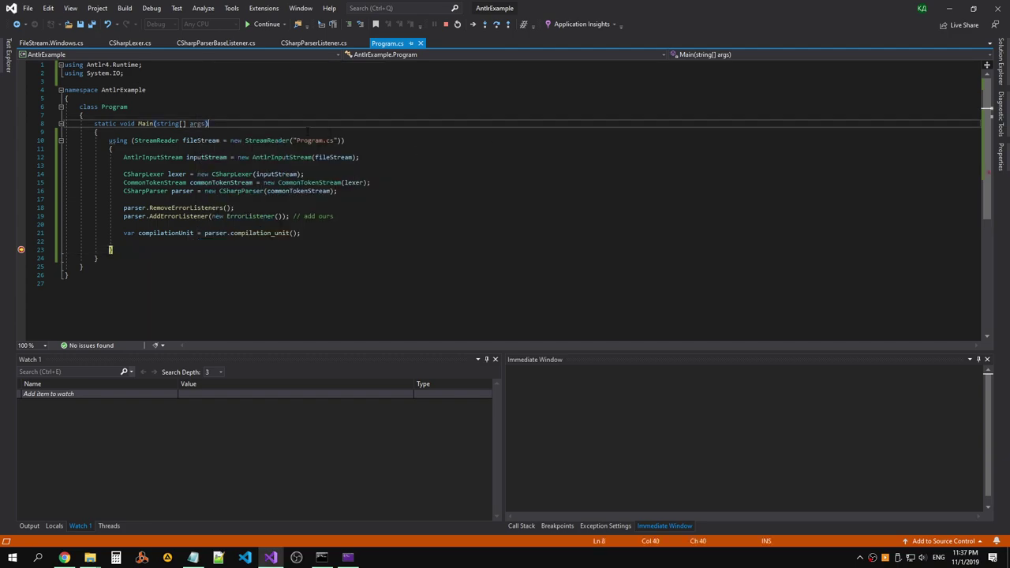
{"action": "left_click", "coordinate": [398, 164]}
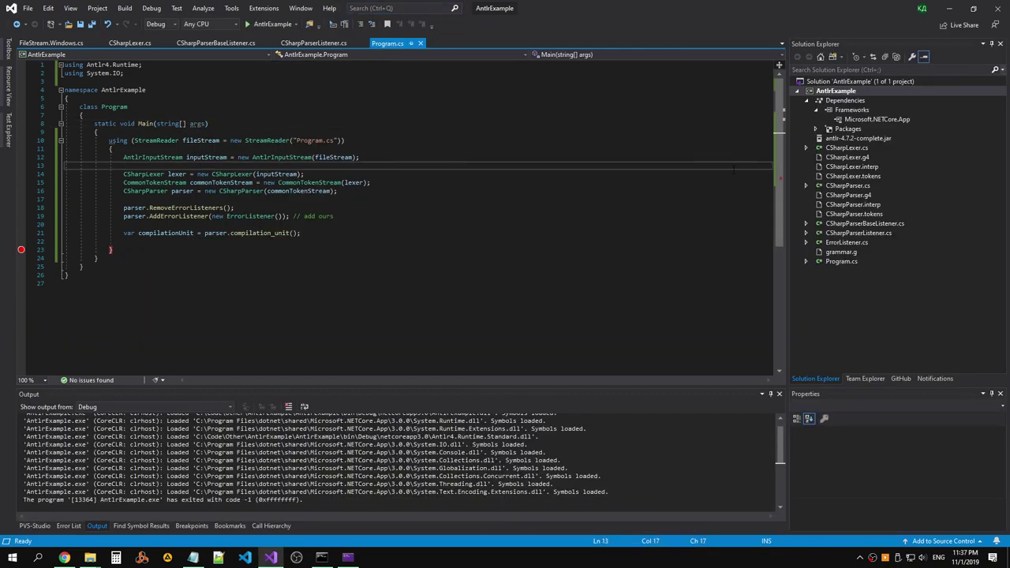
{"action": "left_click", "coordinate": [479, 183]}
{"action": "key", "text": "ctrl+s"}
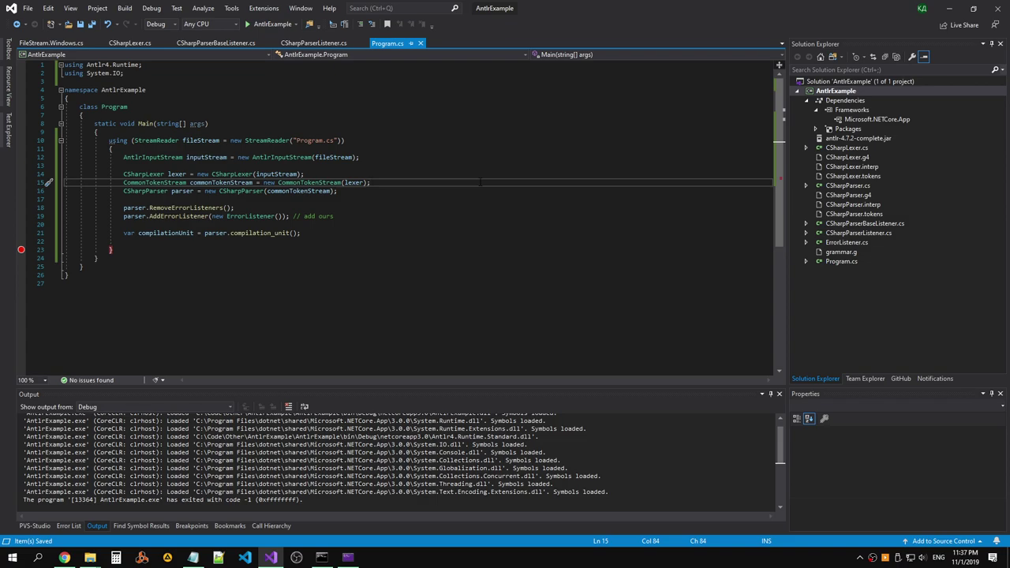
Check lines 18–20 of Program.cs, then bring up the compilation_unit parsing gist in the browser.
{"action": "left_click", "coordinate": [443, 208]}
{"action": "left_click", "coordinate": [451, 224]}
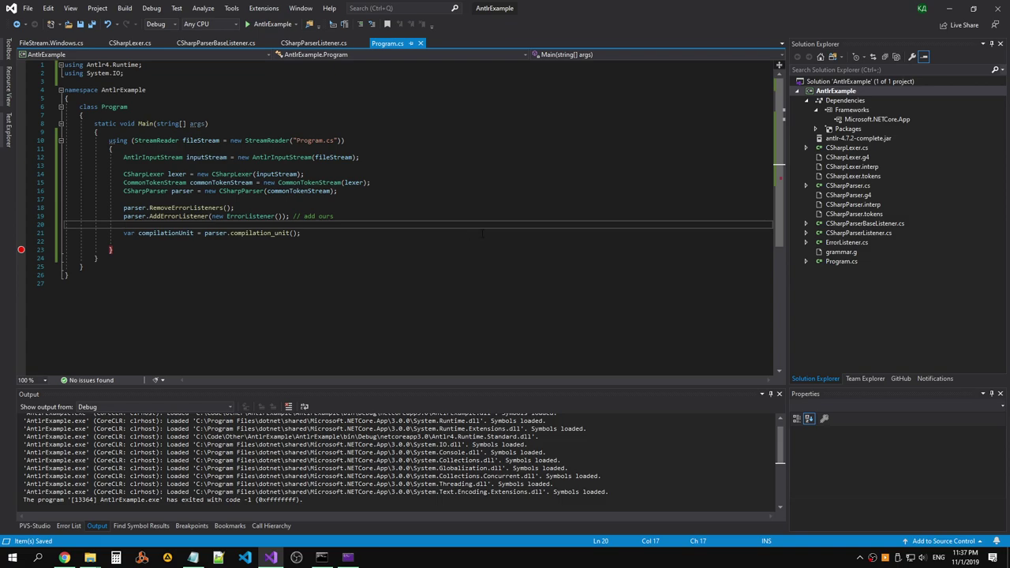
{"action": "left_click", "coordinate": [63, 558]}
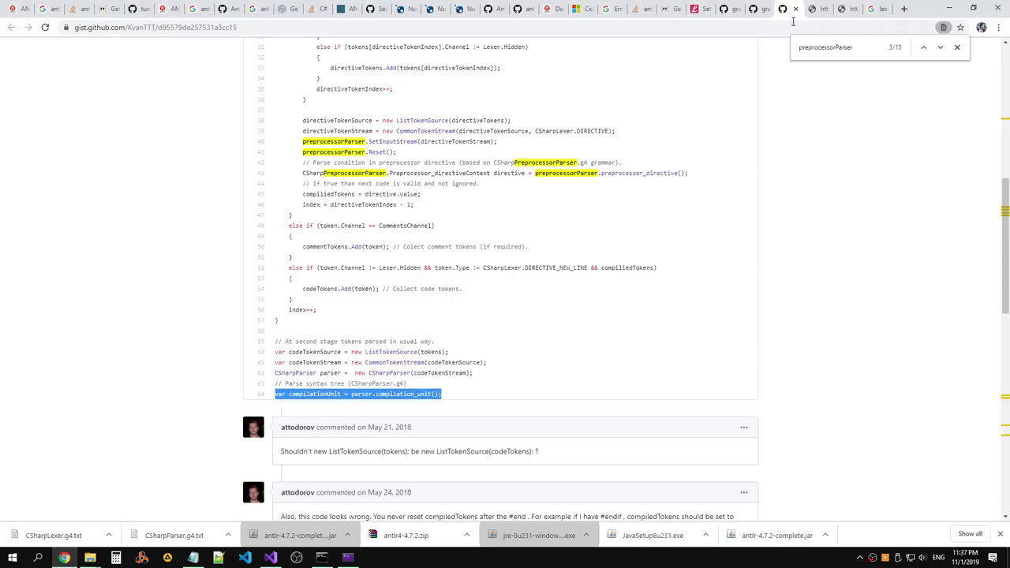
Load the account's github.com profile page in a new browser tab, then return to Visual Studio.
{"action": "left_click", "coordinate": [906, 9]}
{"action": "type", "text": "git"}
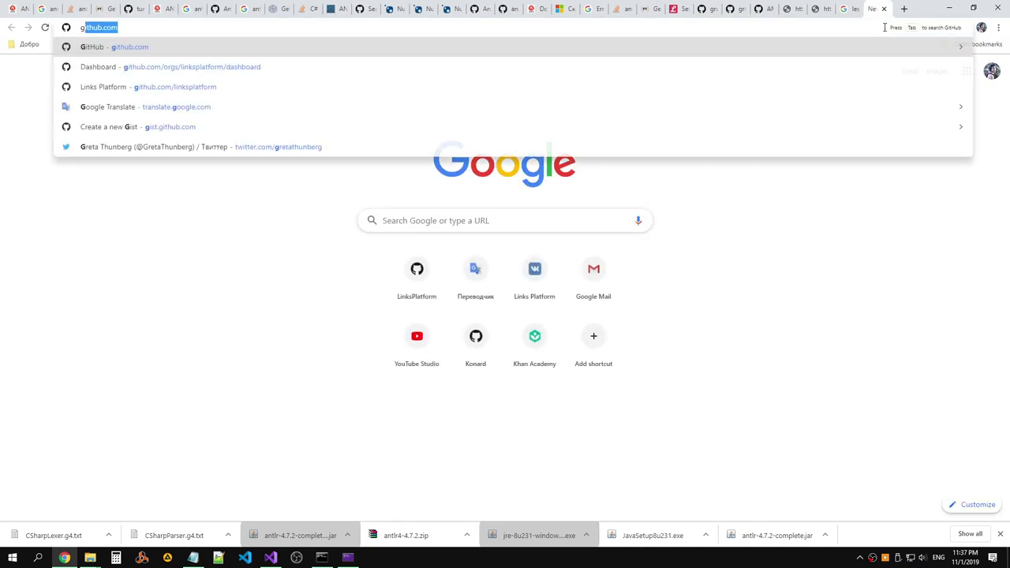
{"action": "type", "text": "hub.com/l"}
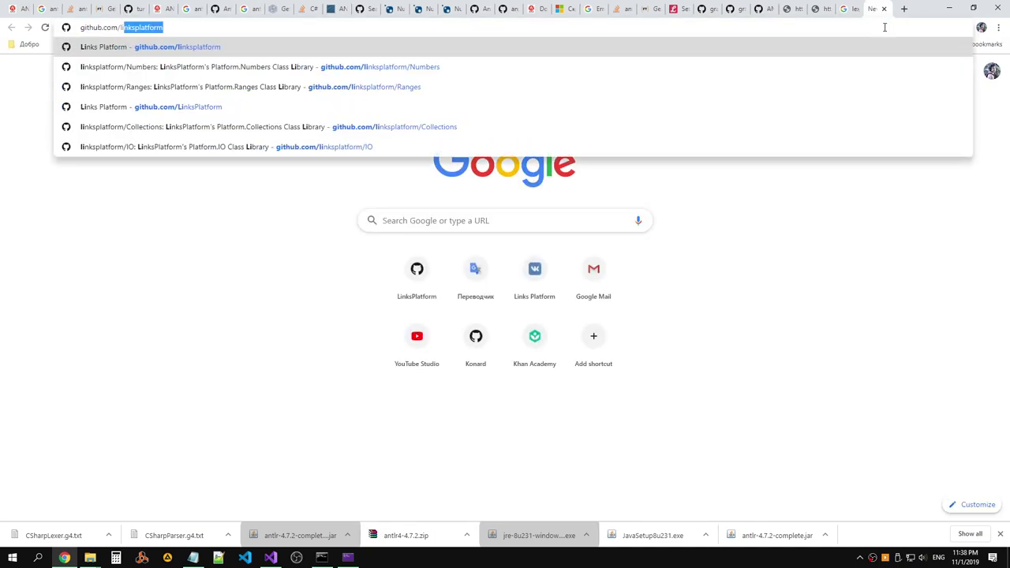
{"action": "key", "text": "BackSpace"}
{"action": "key", "text": "BackSpace"}
{"action": "key", "text": "BackSpace"}
{"action": "key", "text": "BackSpace"}
{"action": "key", "text": "BackSpace"}
{"action": "key", "text": "BackSpace"}
{"action": "key", "text": "BackSpace"}
{"action": "key", "text": "BackSpace"}
{"action": "key", "text": "BackSpace"}
{"action": "key", "text": "BackSpace"}
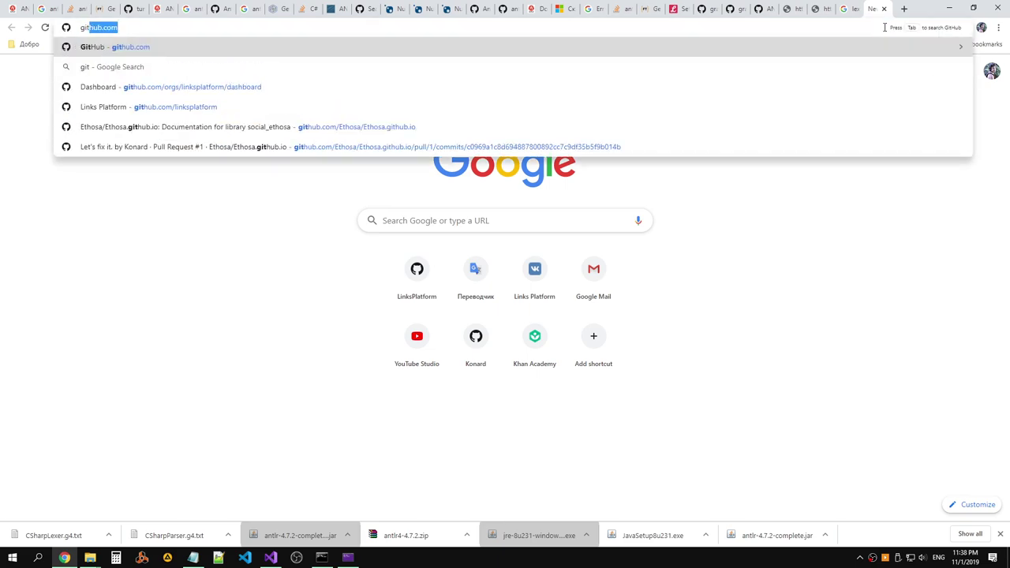
{"action": "key", "text": "BackSpace"}
{"action": "key", "text": "BackSpace"}
{"action": "key", "text": "BackSpace"}
{"action": "key", "text": "BackSpace"}
{"action": "type", "text": "github.com"}
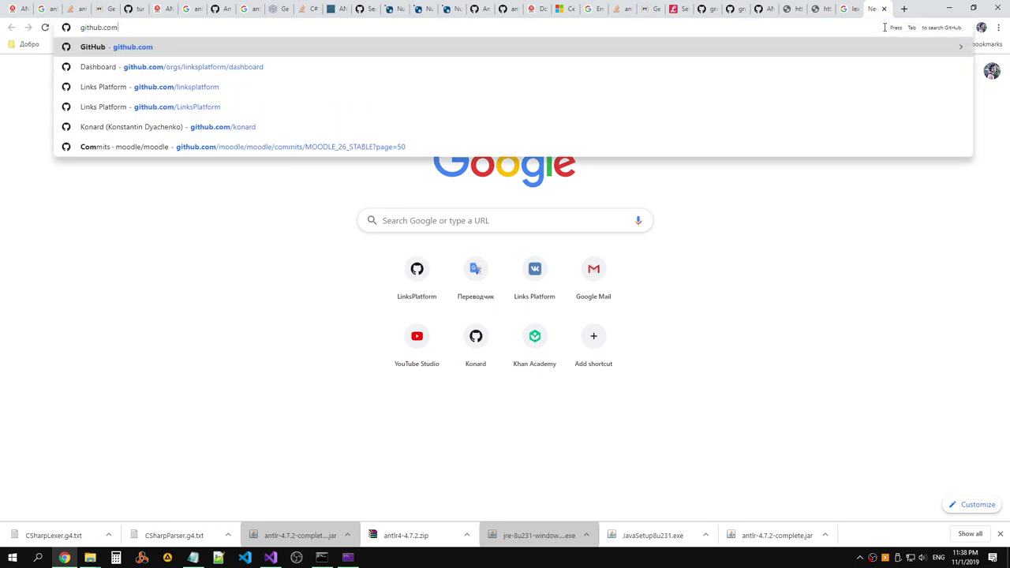
{"action": "type", "text": "/l"}
{"action": "key", "text": "BackSpace"}
{"action": "key", "text": "BackSpace"}
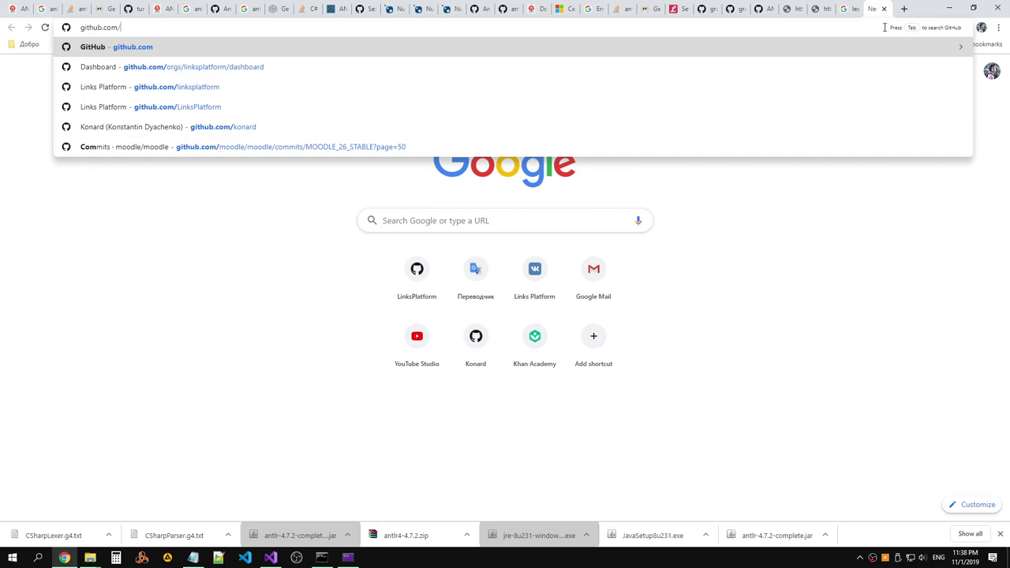
{"action": "type", "text": "ko"}
{"action": "key", "text": "Return"}
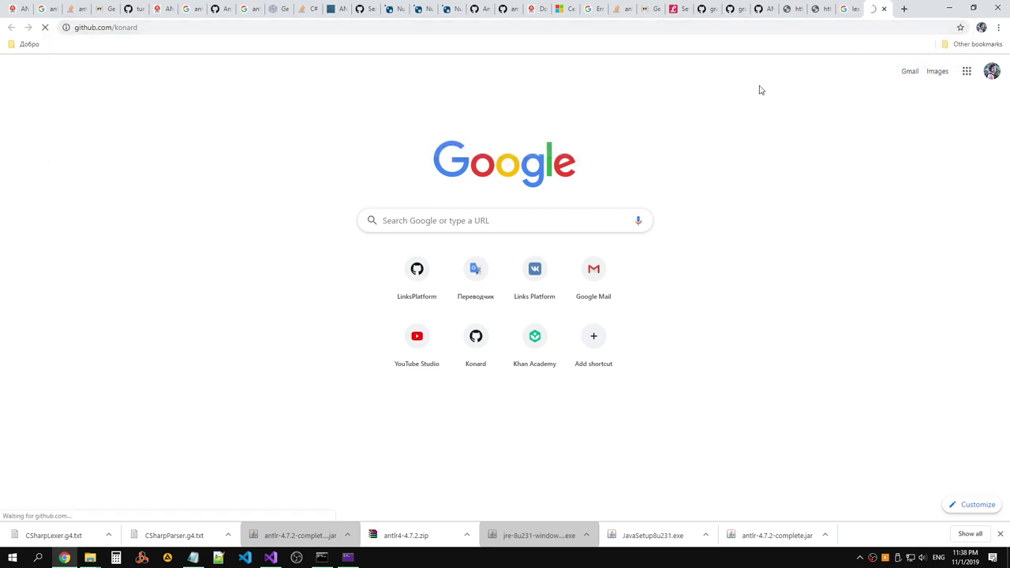
{"action": "scroll", "coordinate": [632, 221], "scroll_direction": "down", "scroll_amount": 3}
{"action": "scroll", "coordinate": [644, 219], "scroll_direction": "up", "scroll_amount": 5}
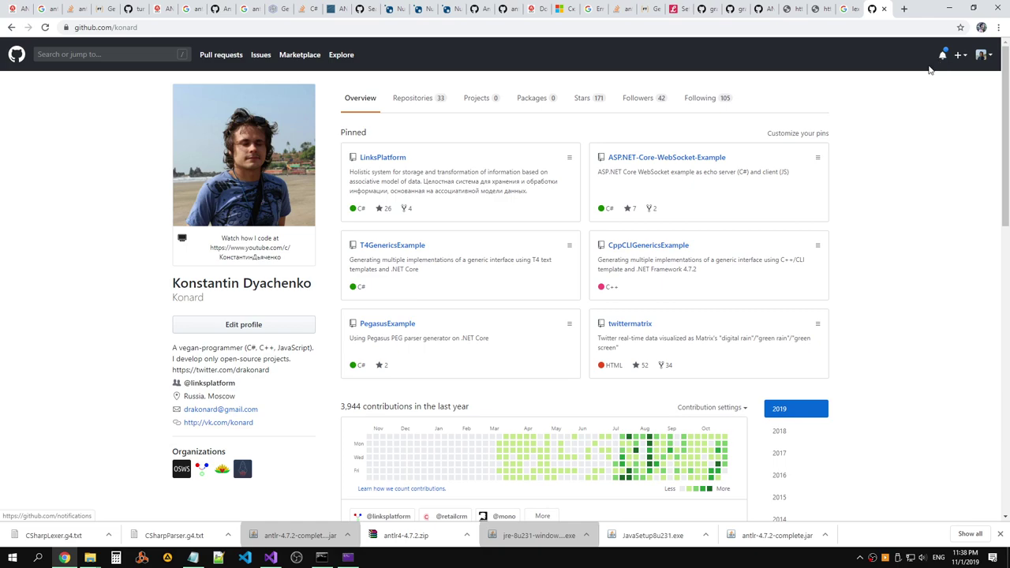
{"action": "key", "text": "alt+Tab"}
{"action": "key", "text": "alt+Tab"}
Start debugging AntlrExample so it pauses at the line 23 breakpoint.
{"action": "key", "text": "Tab"}
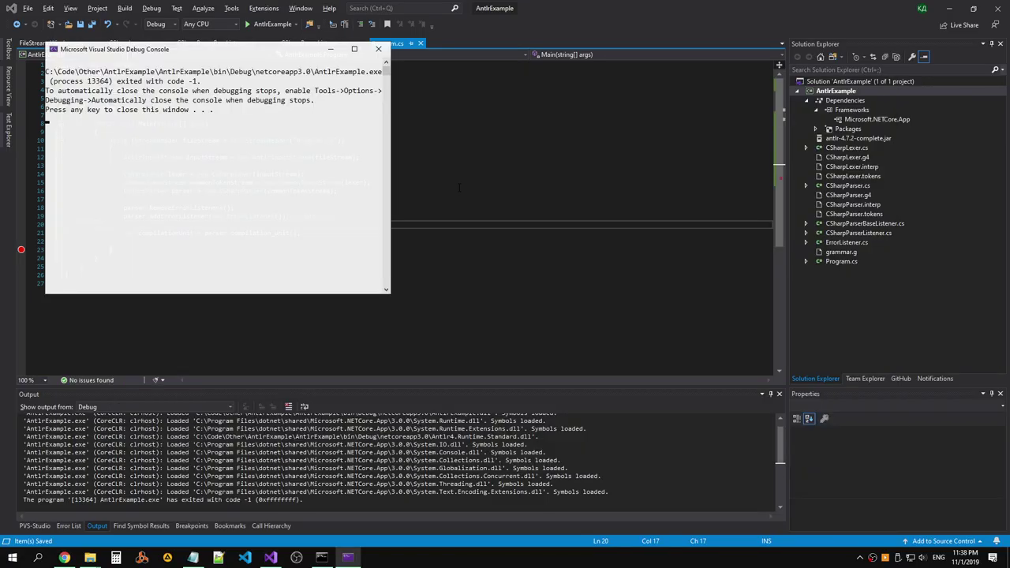
{"action": "key", "text": "alt+Tab"}
{"action": "left_click", "coordinate": [268, 216]}
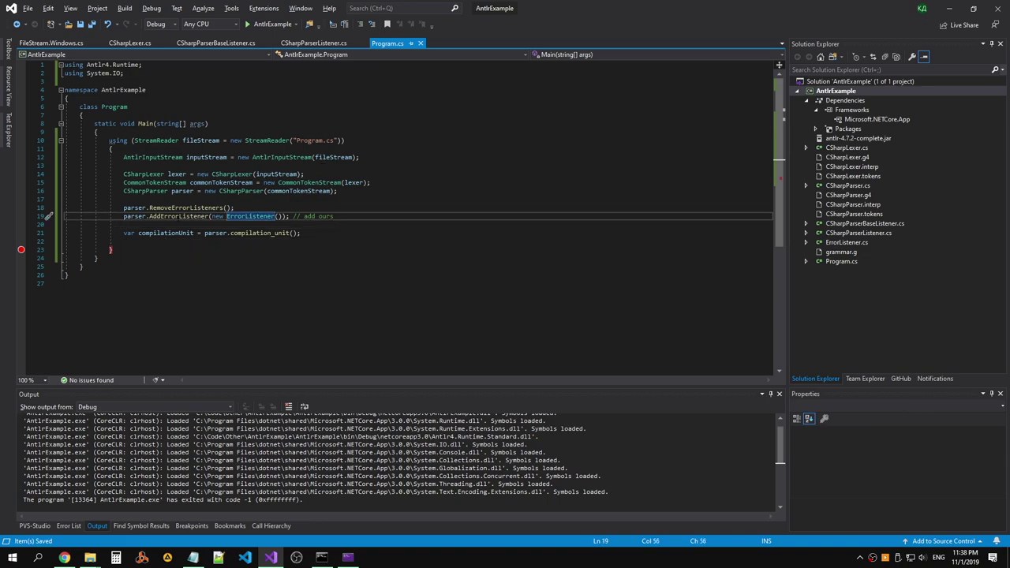
{"action": "left_click", "coordinate": [268, 25]}
{"action": "mouse_move", "coordinate": [177, 234]}
Bring up the compilationUnit datatip at the breakpoint to view the parse tree.
{"action": "scroll", "coordinate": [252, 177], "scroll_direction": "down", "scroll_amount": 3}
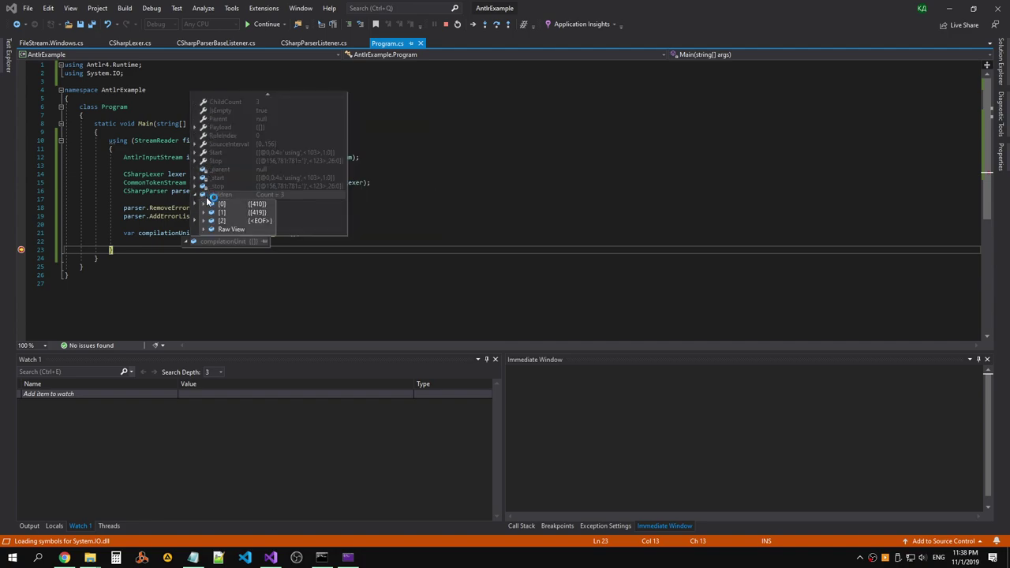
{"action": "scroll", "coordinate": [270, 142], "scroll_direction": "up", "scroll_amount": 2}
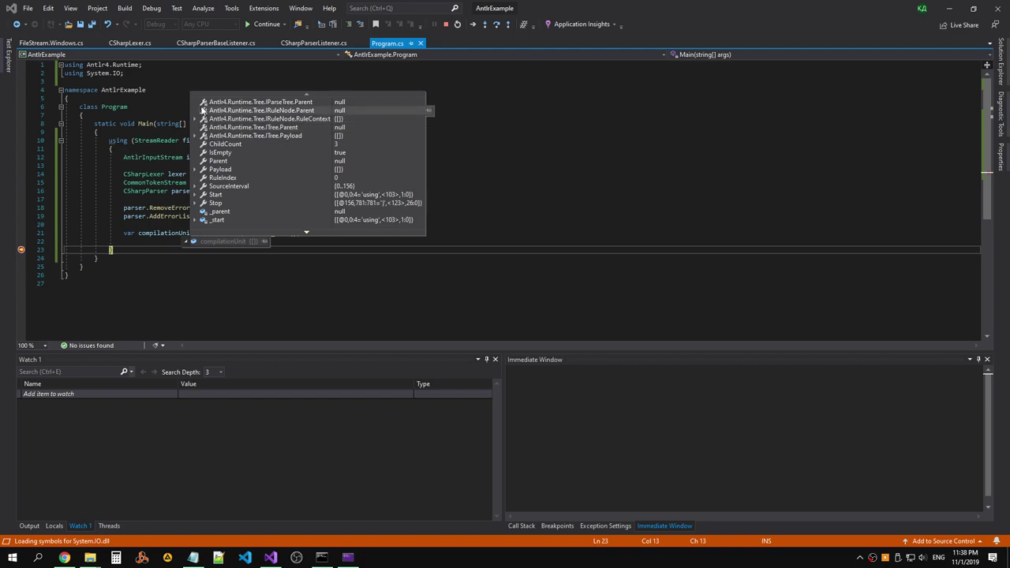
{"action": "scroll", "coordinate": [241, 150], "scroll_direction": "down", "scroll_amount": 2}
{"action": "scroll", "coordinate": [235, 156], "scroll_direction": "down", "scroll_amount": 3}
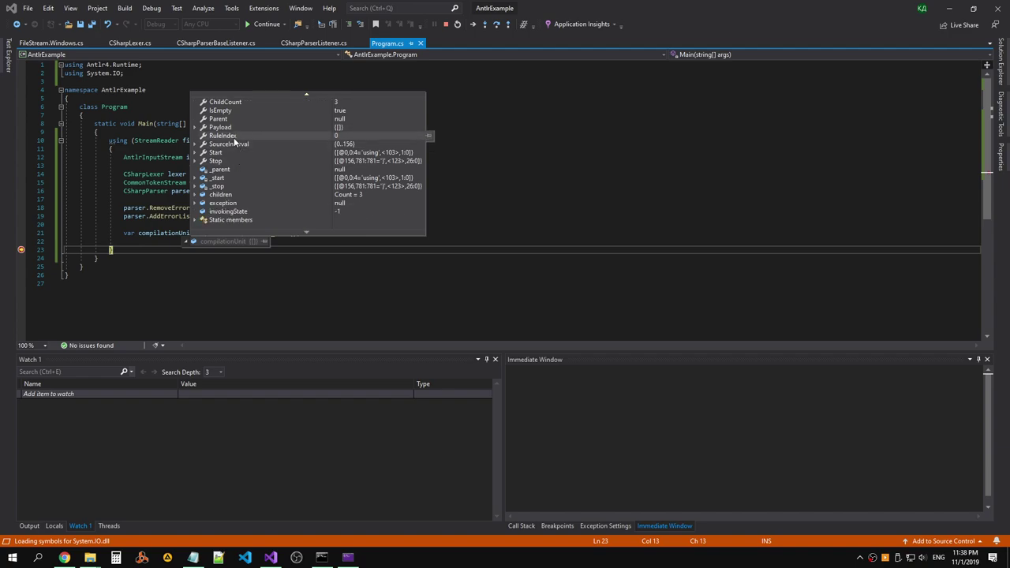
{"action": "mouse_move", "coordinate": [193, 129]}
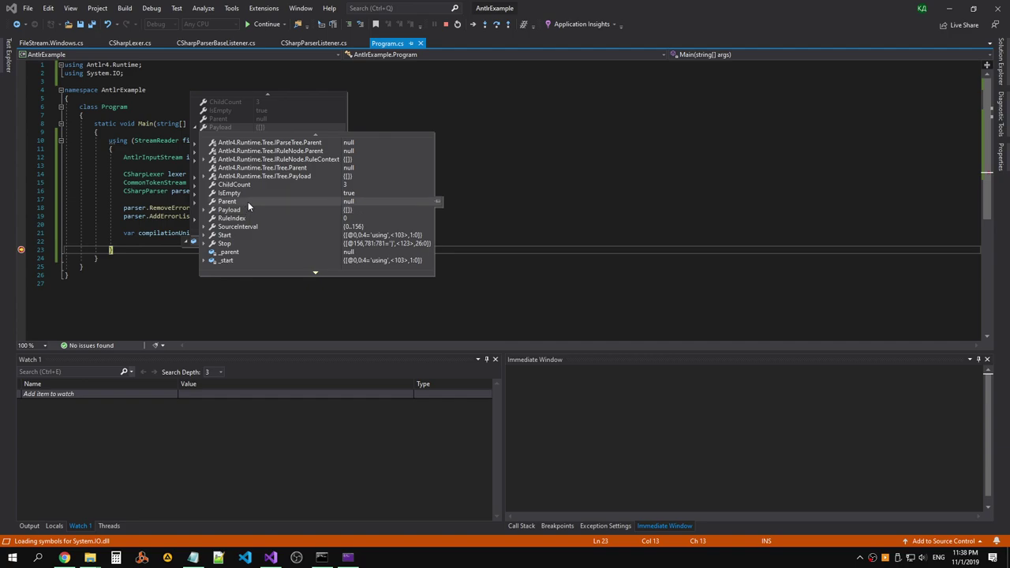
{"action": "scroll", "coordinate": [231, 164], "scroll_direction": "up", "scroll_amount": 4}
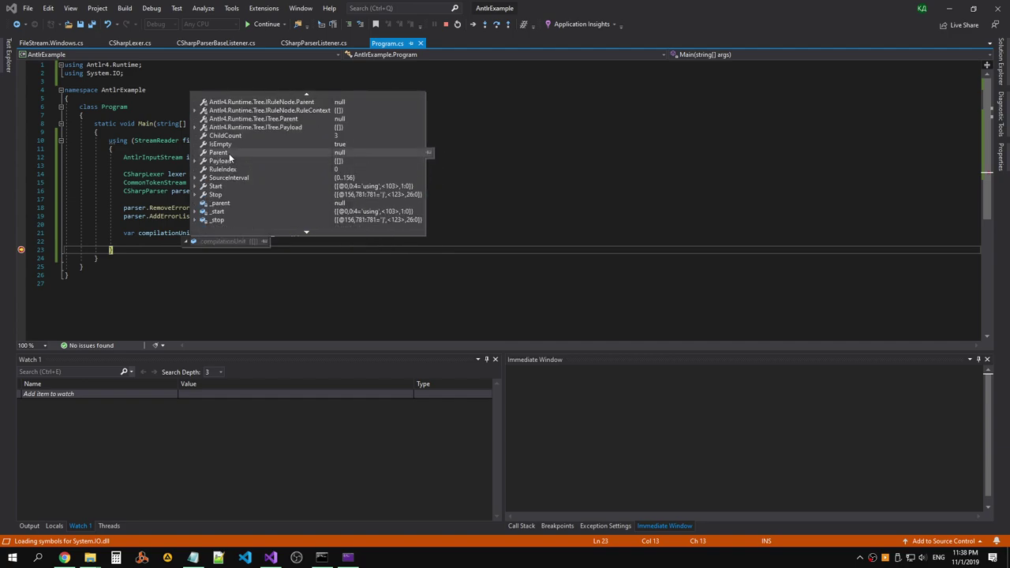
{"action": "scroll", "coordinate": [229, 153], "scroll_direction": "down", "scroll_amount": 4}
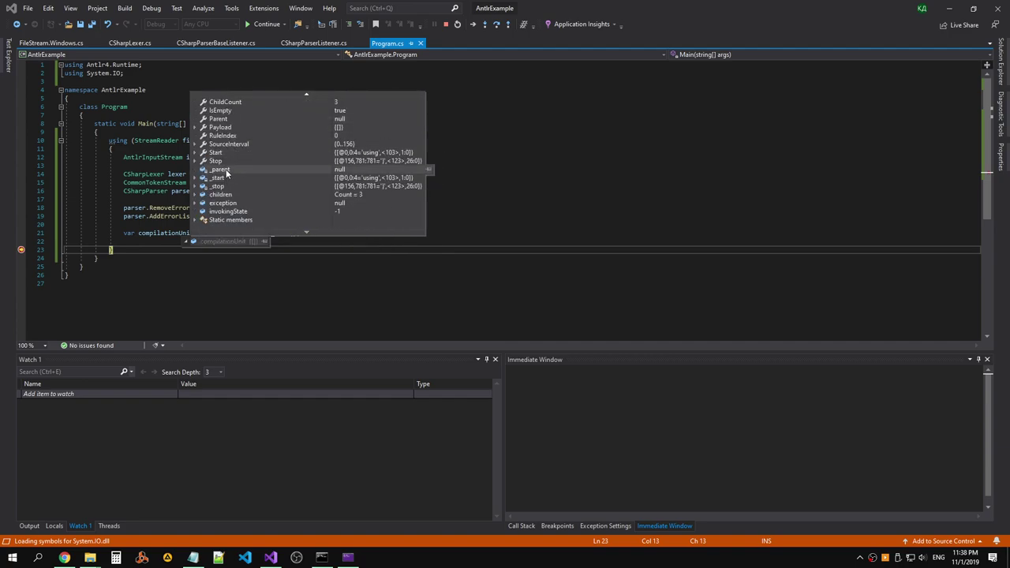
Expand compilationUnit's children, Payload and _start; the second child spans 14..156 with RuleIndex 95.
{"action": "mouse_move", "coordinate": [193, 181]}
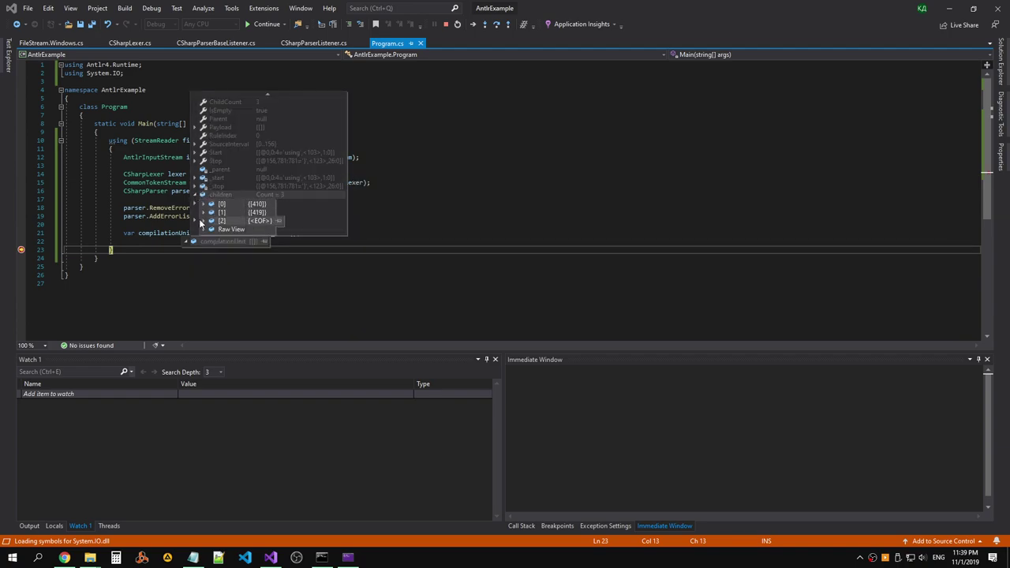
{"action": "mouse_move", "coordinate": [202, 224]}
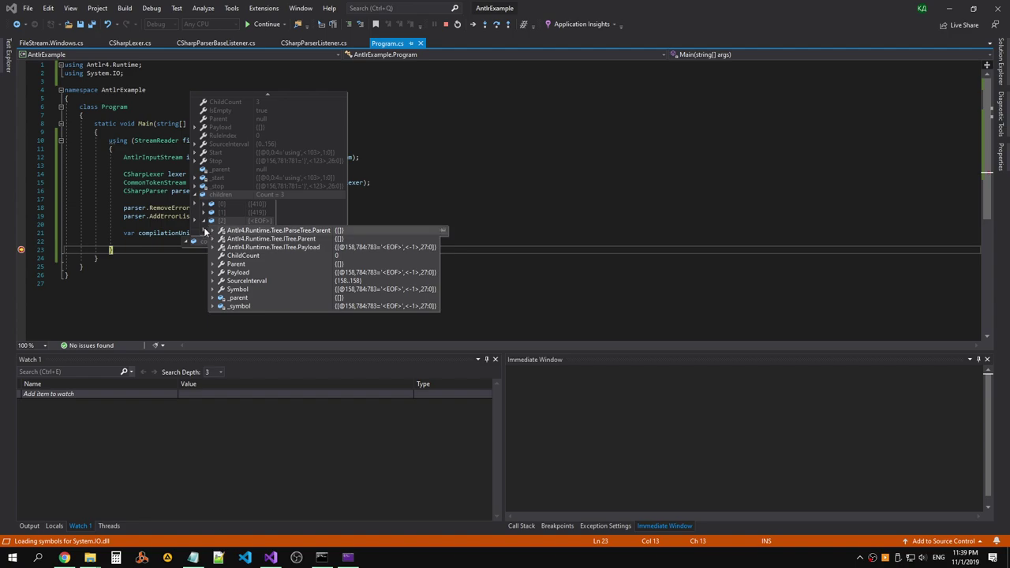
{"action": "mouse_move", "coordinate": [195, 206]}
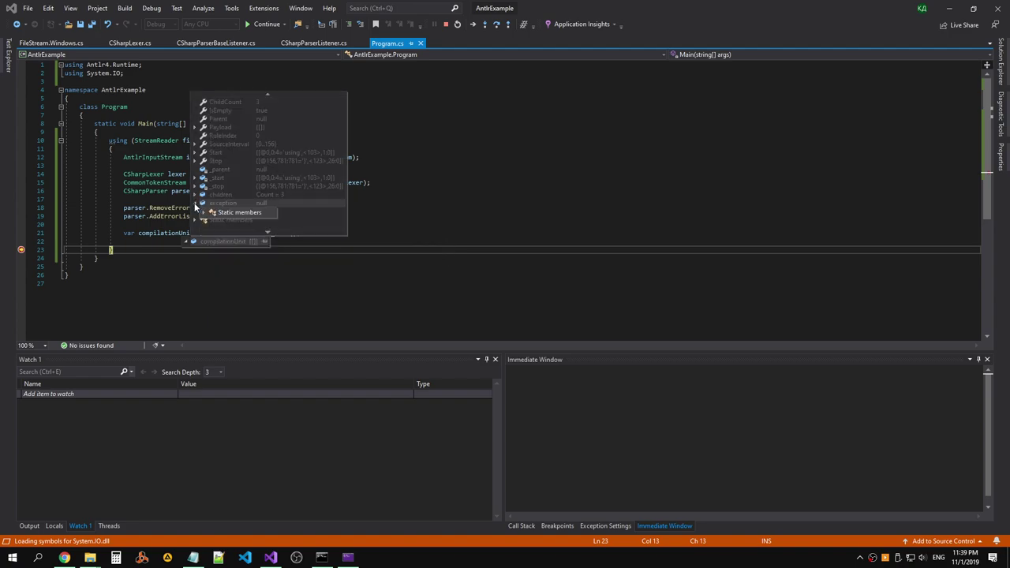
{"action": "mouse_move", "coordinate": [196, 224]}
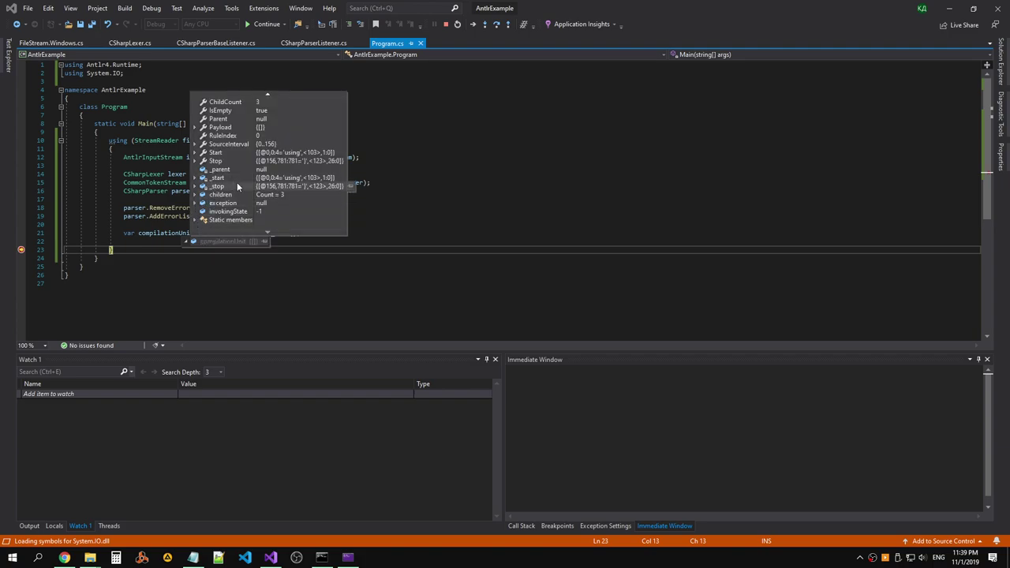
{"action": "scroll", "coordinate": [244, 160], "scroll_direction": "up", "scroll_amount": 2}
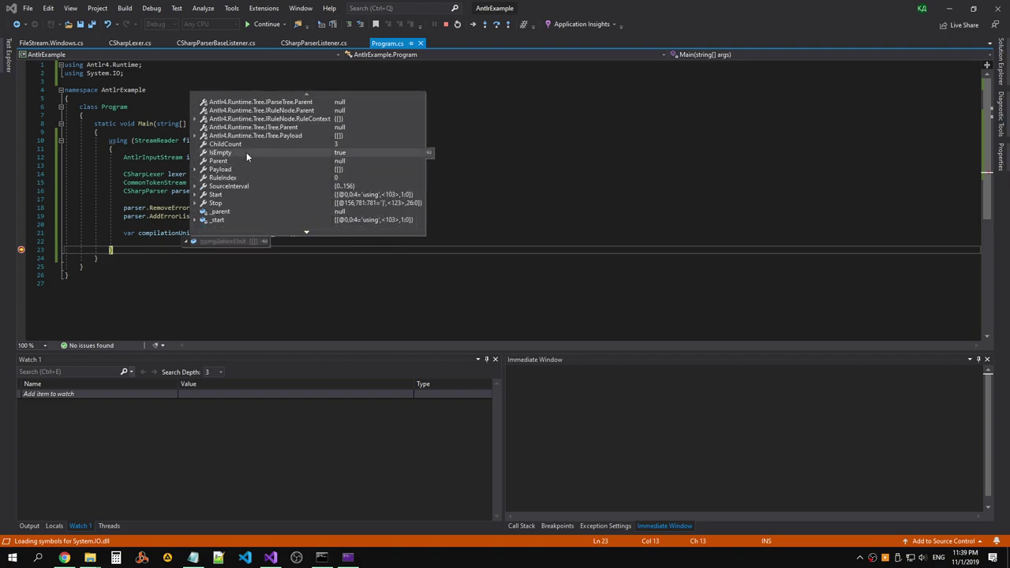
{"action": "scroll", "coordinate": [262, 142], "scroll_direction": "down", "scroll_amount": 1}
{"action": "scroll", "coordinate": [262, 147], "scroll_direction": "down", "scroll_amount": 4}
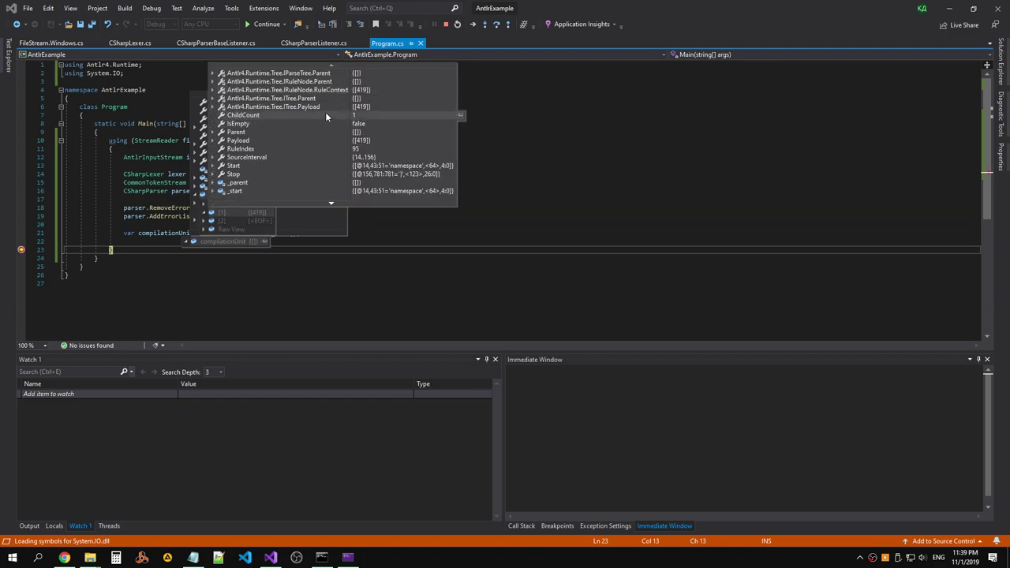
{"action": "scroll", "coordinate": [318, 107], "scroll_direction": "down", "scroll_amount": 1}
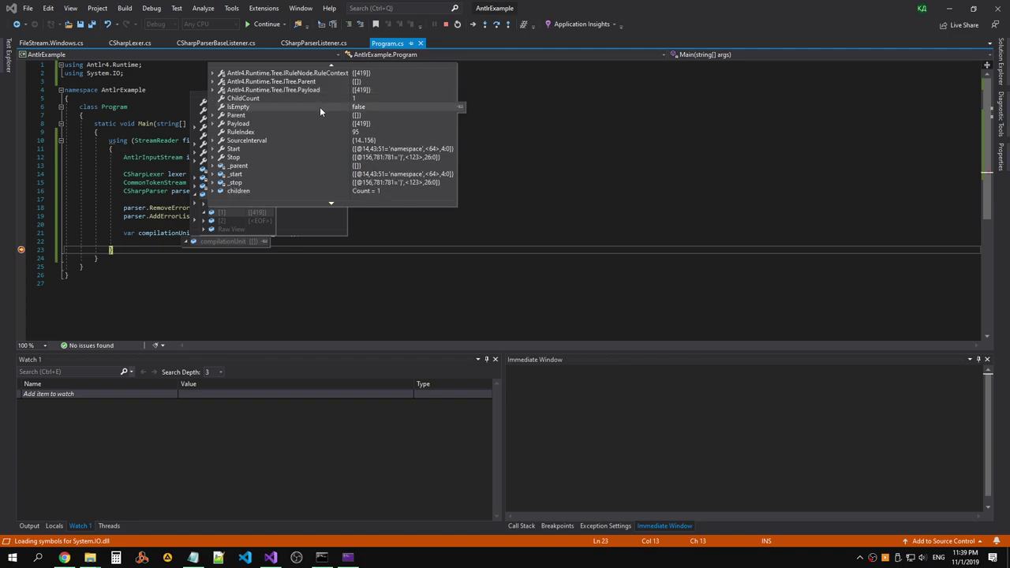
{"action": "scroll", "coordinate": [336, 120], "scroll_direction": "down", "scroll_amount": 2}
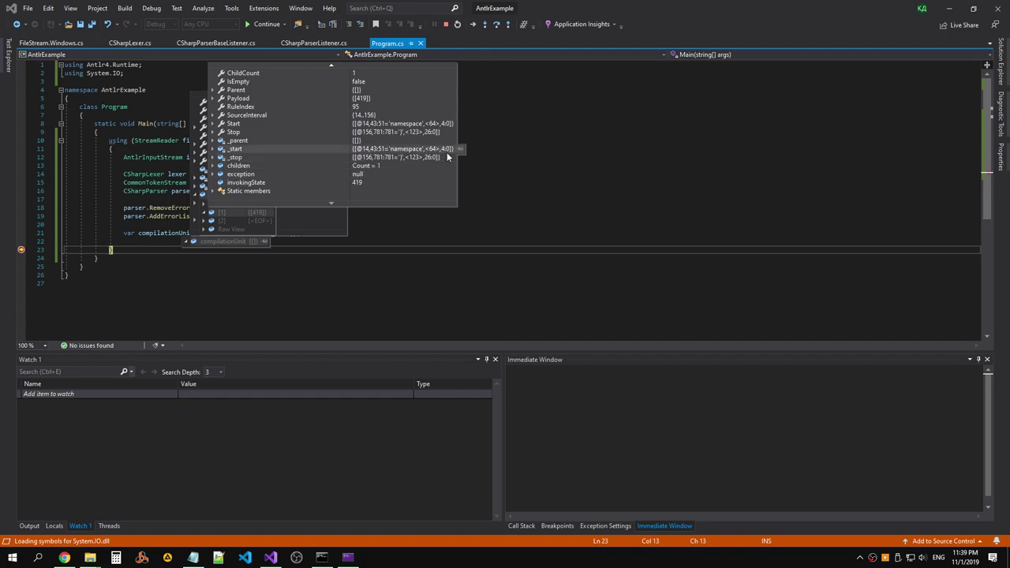
Stop debugging and close the finished debug console.
{"action": "left_click", "coordinate": [505, 208]}
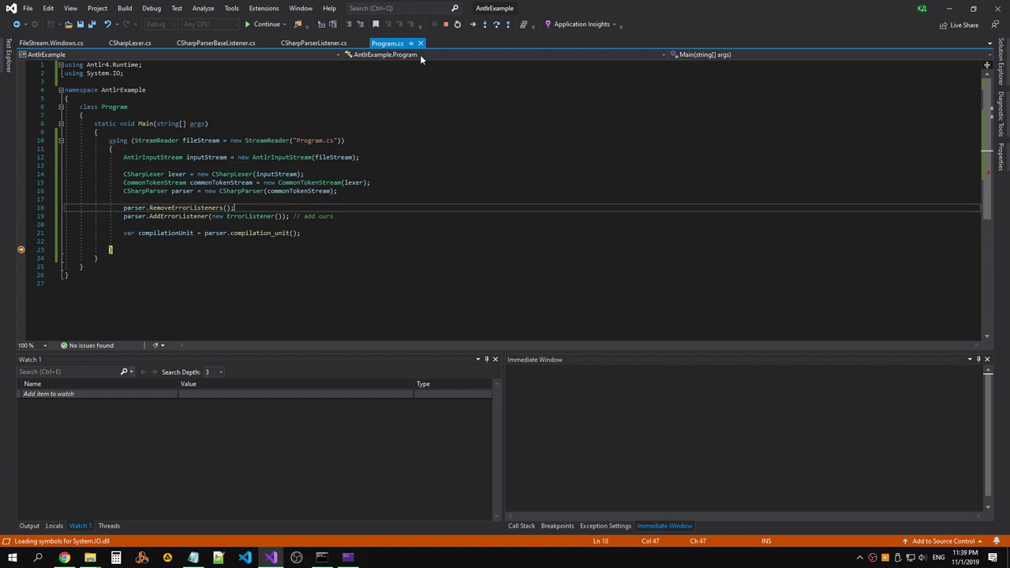
{"action": "left_click", "coordinate": [446, 24]}
{"action": "left_click", "coordinate": [422, 212]}
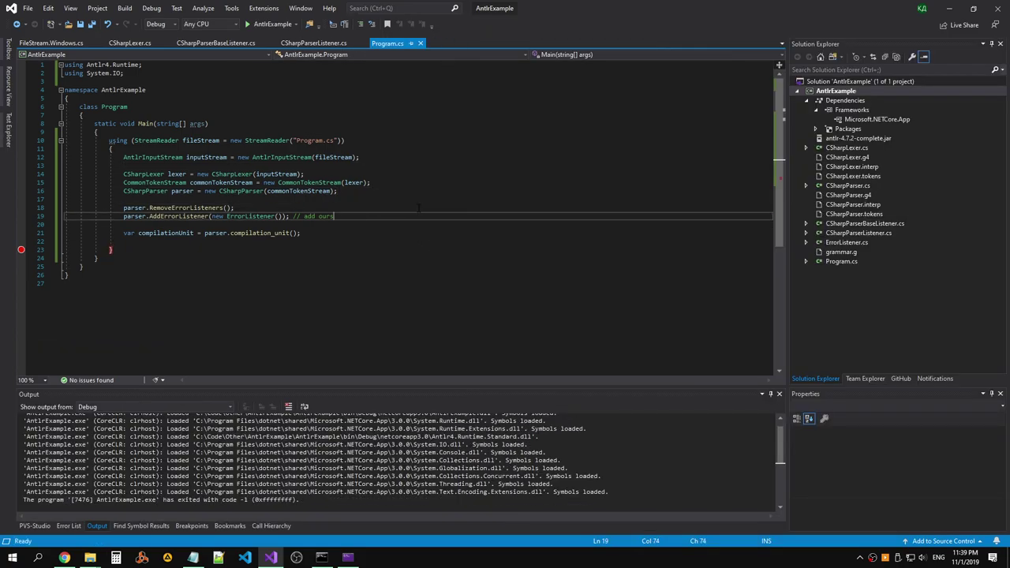
{"action": "key", "text": "alt+Tab"}
{"action": "key", "text": "alt+Tab"}
{"action": "key", "text": "alt+Tab"}
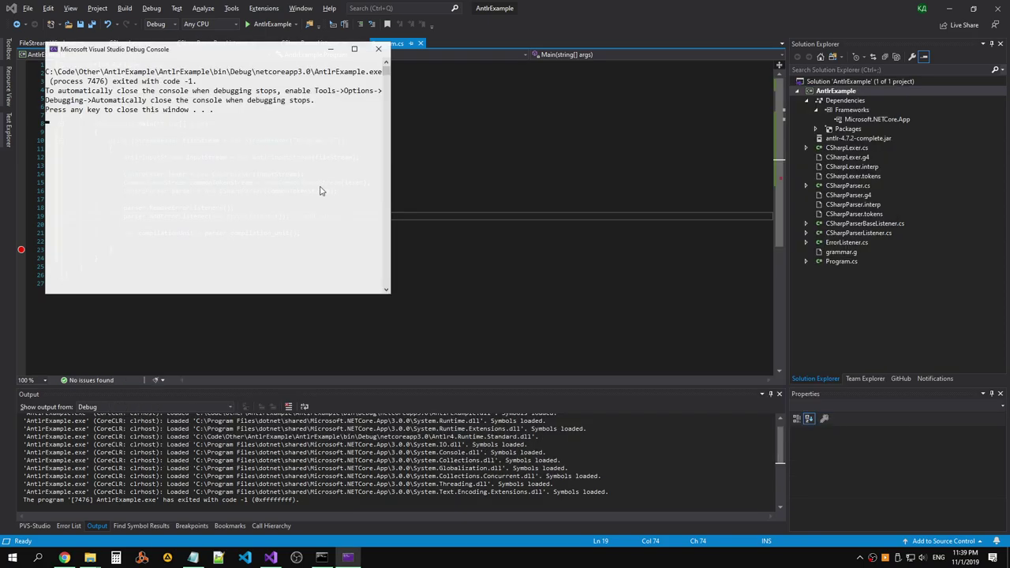
{"action": "key", "text": "Return"}
{"action": "left_click", "coordinate": [321, 557]}
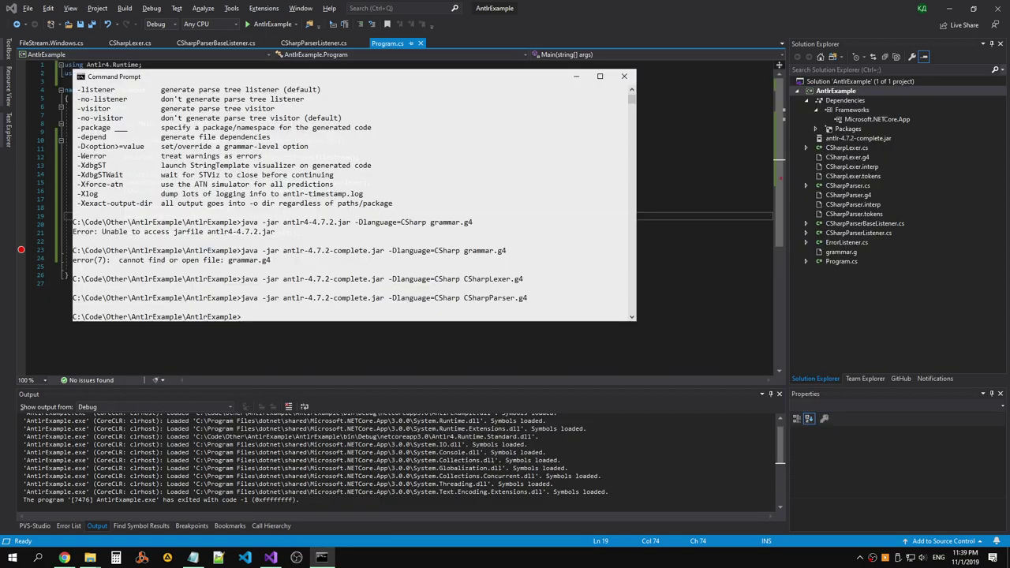
{"action": "key", "text": "alt+Tab"}
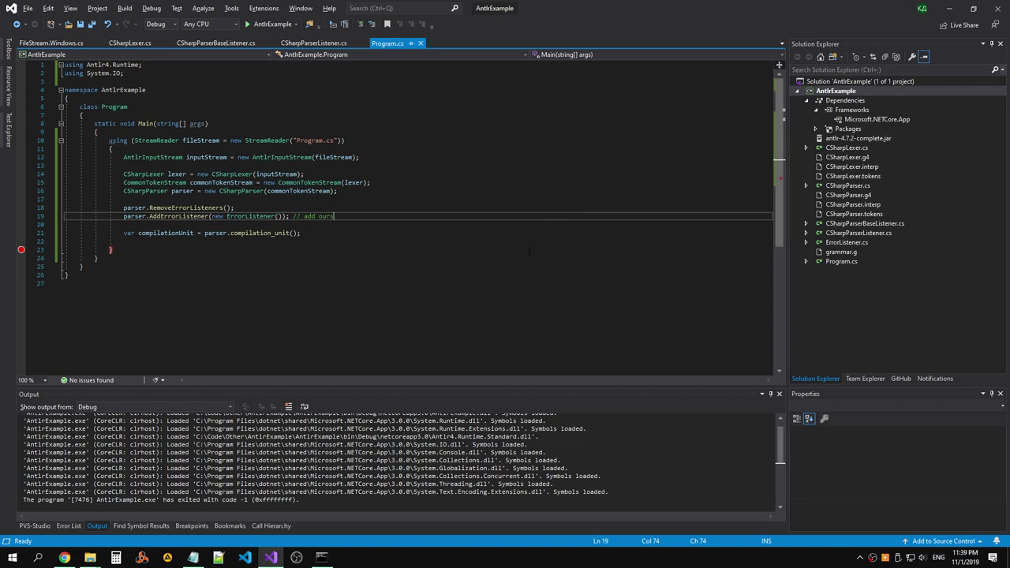
Close the scratch Notepad without saving and bring up the GitHub profile in Chrome.
{"action": "mouse_move", "coordinate": [195, 555]}
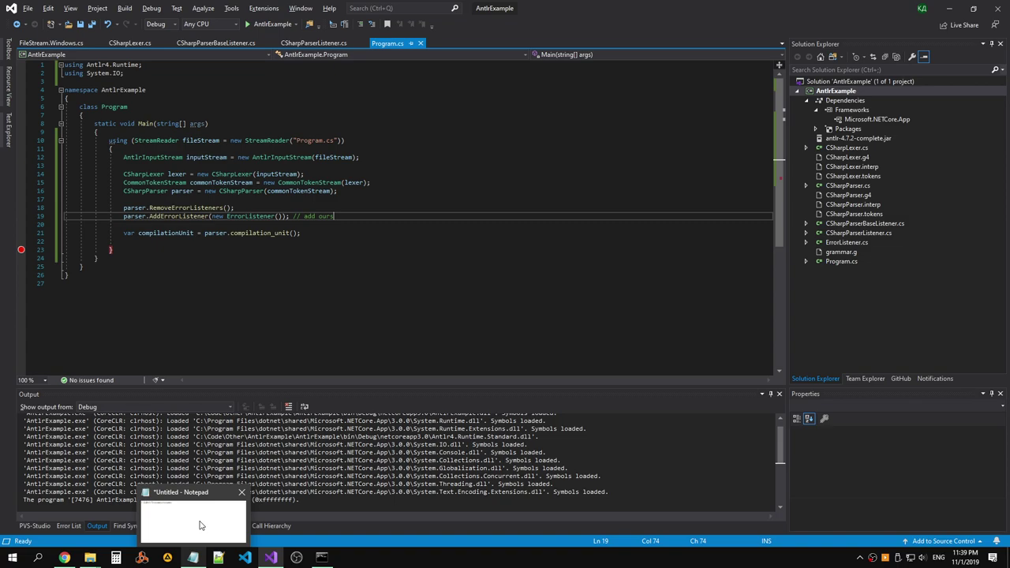
{"action": "left_click", "coordinate": [200, 525]}
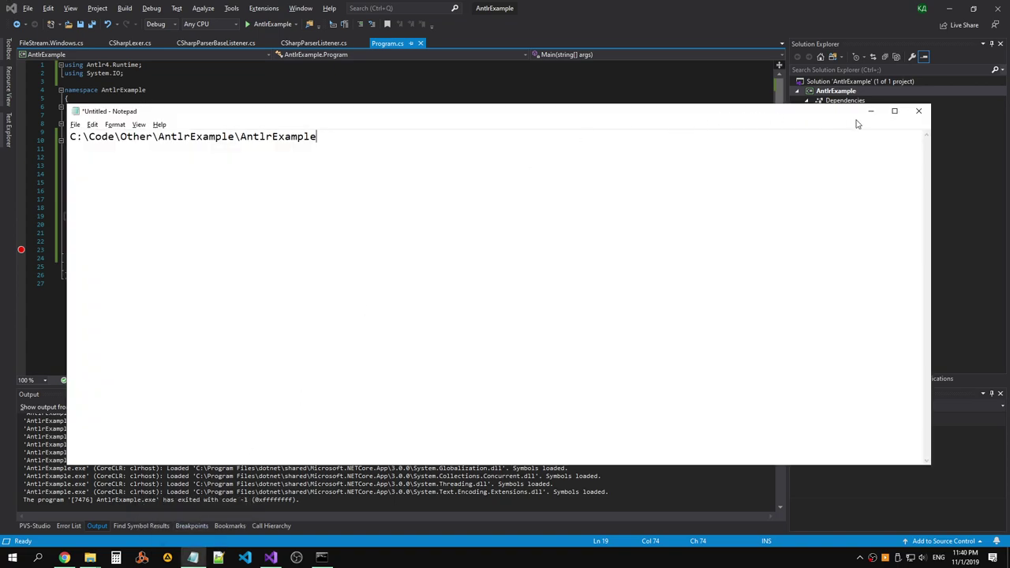
{"action": "left_click", "coordinate": [871, 111]}
{"action": "left_click", "coordinate": [193, 557]}
{"action": "left_click", "coordinate": [919, 111]}
{"action": "left_click", "coordinate": [521, 280]}
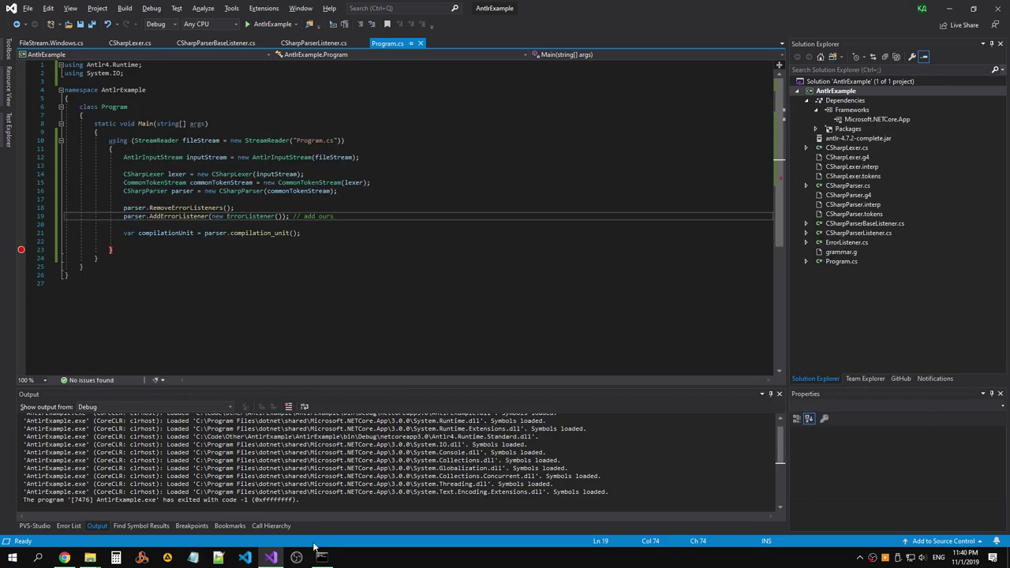
{"action": "mouse_move", "coordinate": [64, 557]}
{"action": "left_click", "coordinate": [170, 513]}
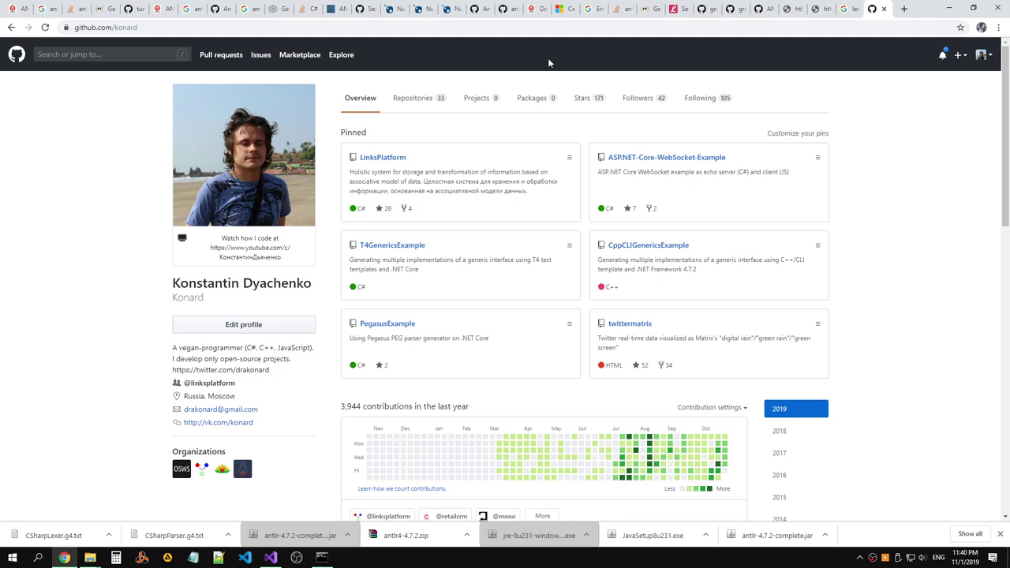
Start a new GitHub repository named AntlrExample.
{"action": "left_click", "coordinate": [960, 55]}
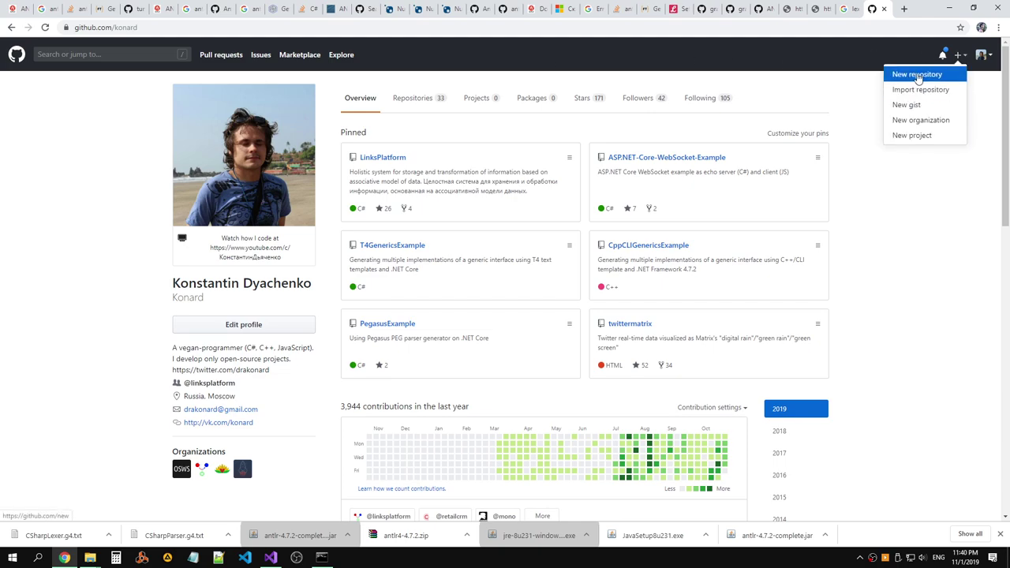
{"action": "left_click", "coordinate": [923, 76]}
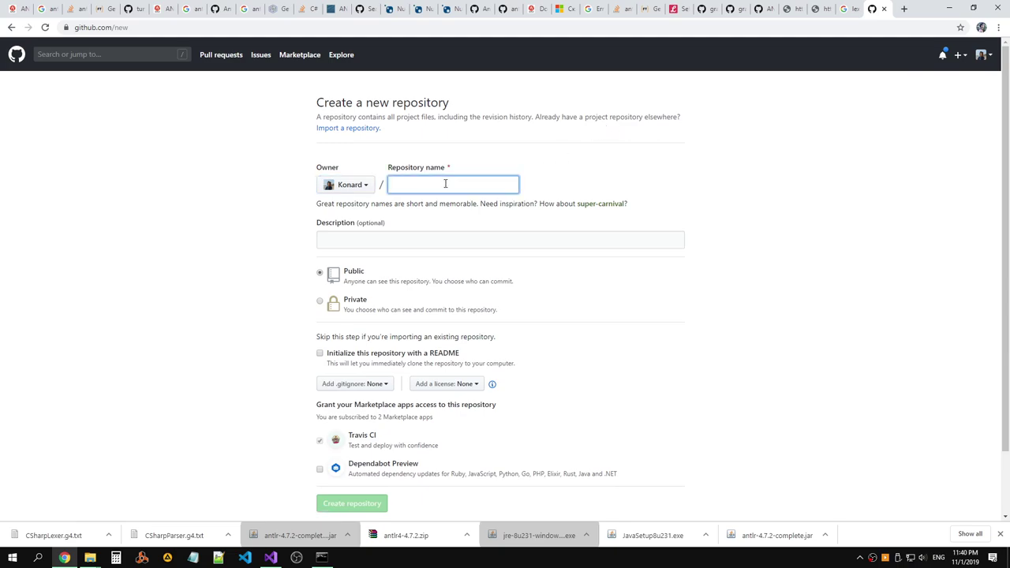
{"action": "type", "text": "Antrl"}
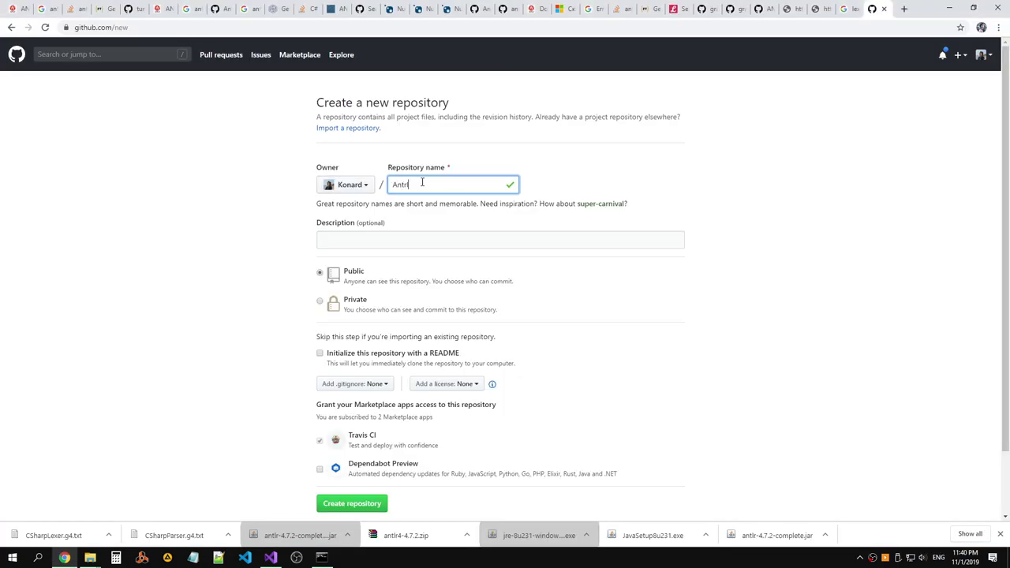
{"action": "key", "text": "ctrl+a"}
{"action": "type", "text": "AntlrExample"}
Give the repository the description 'Using Antlr to parse C# code'.
{"action": "left_click", "coordinate": [441, 247]}
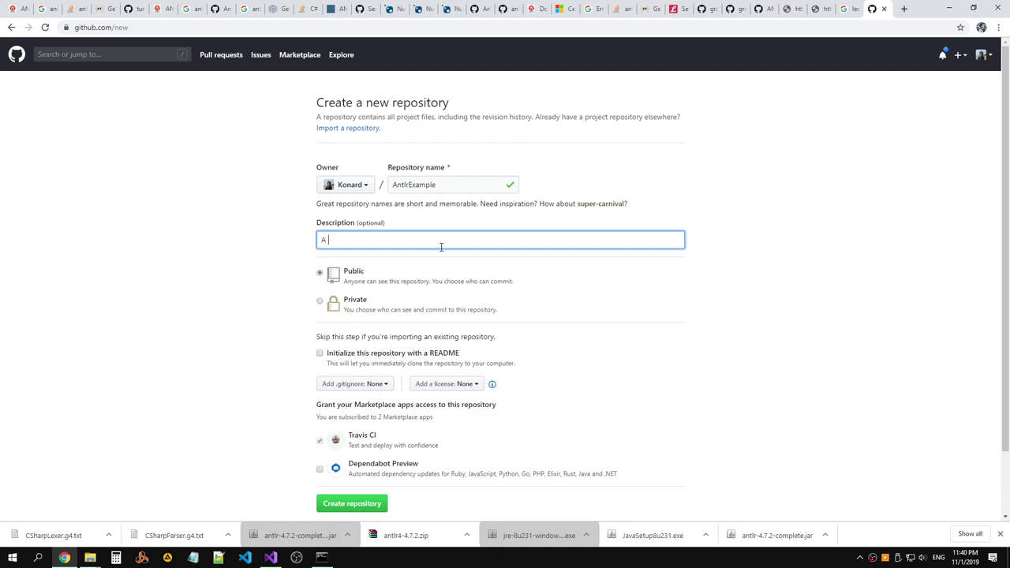
{"action": "type", "text": "An examp"}
{"action": "key", "text": "BackSpace"}
{"action": "type", "text": "mp"}
{"action": "key", "text": "BackSpace"}
{"action": "key", "text": "BackSpace"}
{"action": "key", "text": "BackSpace"}
{"action": "type", "text": "xm"}
{"action": "key", "text": "BackSpace"}
{"action": "type", "text": "amp"}
{"action": "key", "text": "BackSpace"}
{"action": "key", "text": "BackSpace"}
{"action": "key", "text": "BackSpace"}
{"action": "key", "text": "BackSpace"}
{"action": "key", "text": "BackSpace"}
{"action": "key", "text": "BackSpace"}
{"action": "key", "text": "BackSpace"}
{"action": "key", "text": "BackSpace"}
{"action": "key", "text": "BackSpace"}
{"action": "key", "text": "BackSpace"}
{"action": "key", "text": "BackSpace"}
{"action": "type", "text": "Using "}
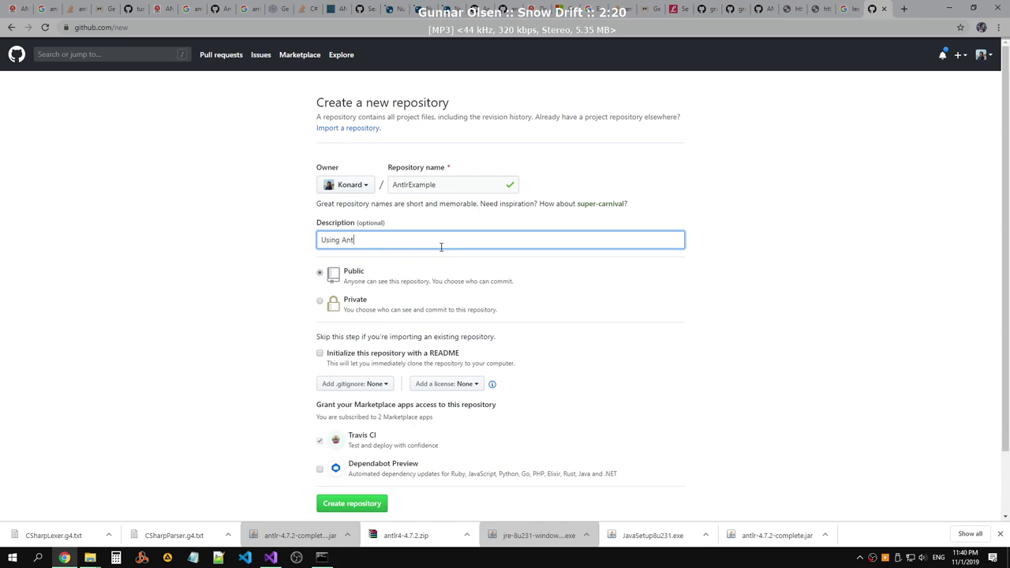
{"action": "type", "text": "Antlr to p"}
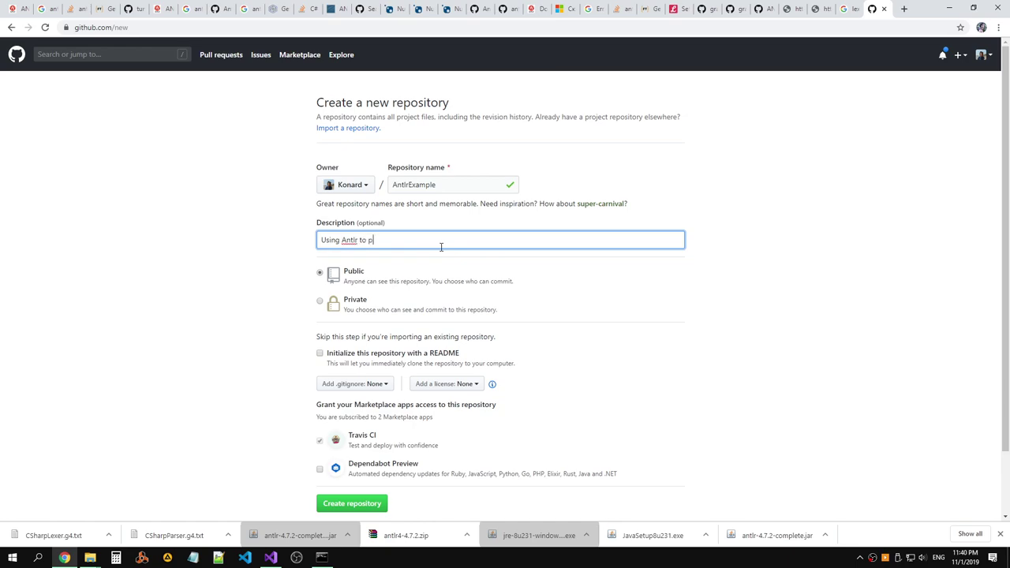
{"action": "type", "text": "arse C# cod"}
Browse the .gitignore template and license lists without choosing anything.
{"action": "scroll", "coordinate": [454, 273], "scroll_direction": "down", "scroll_amount": 1}
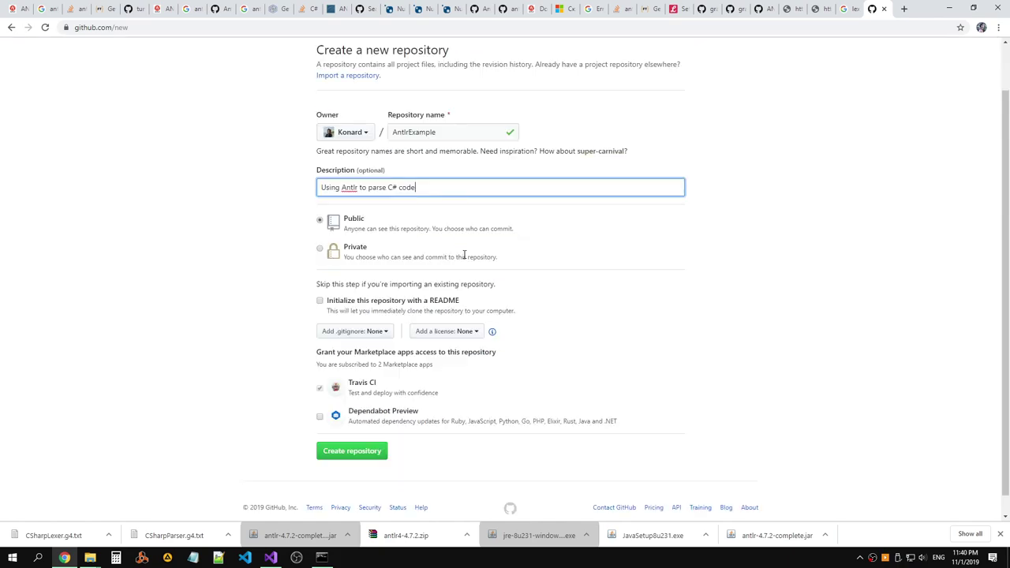
{"action": "left_click", "coordinate": [384, 331]}
{"action": "scroll", "coordinate": [436, 402], "scroll_direction": "down", "scroll_amount": 4}
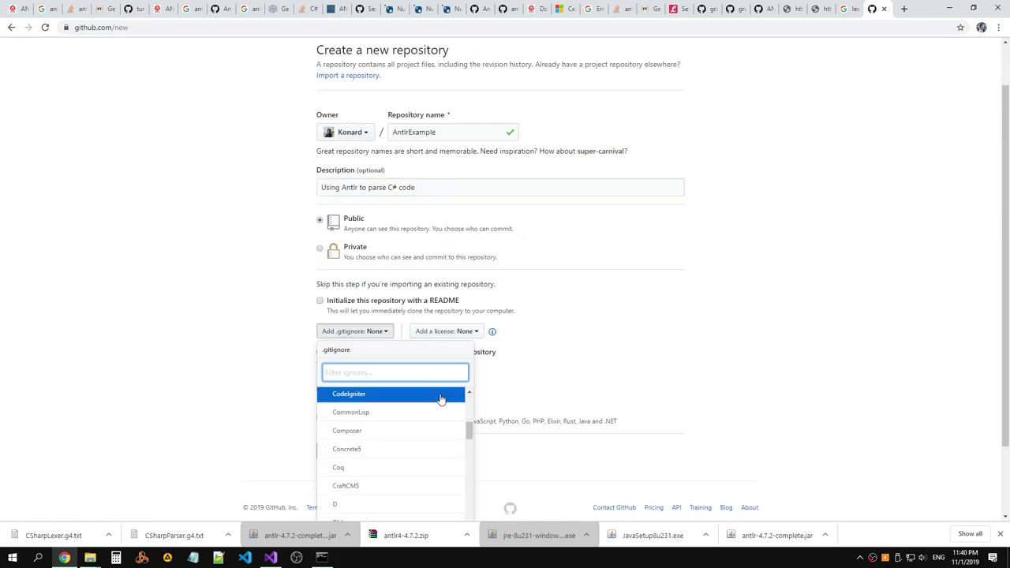
{"action": "left_click", "coordinate": [658, 338]}
{"action": "left_click", "coordinate": [474, 331]}
{"action": "scroll", "coordinate": [605, 381], "scroll_direction": "down", "scroll_amount": 1}
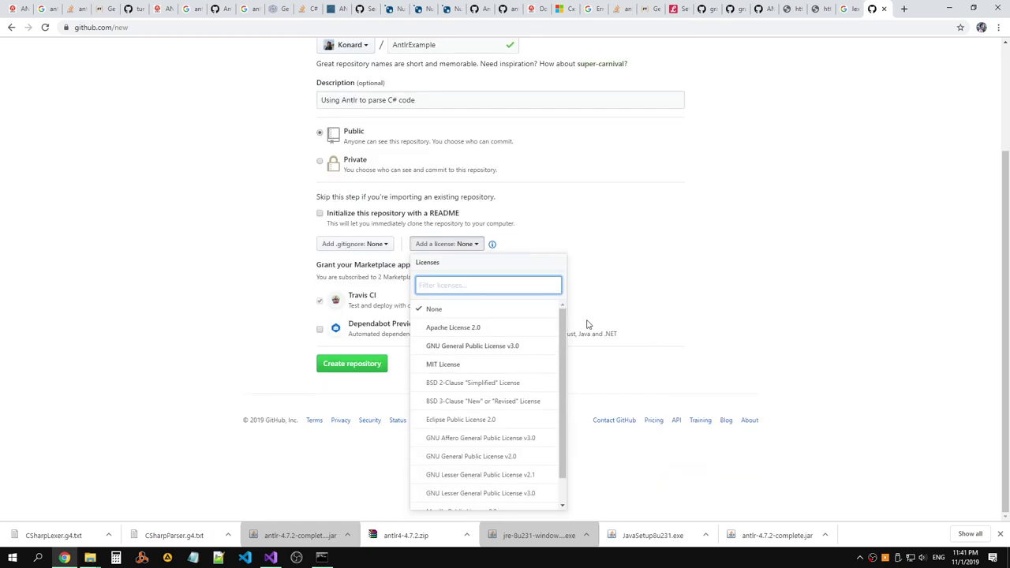
{"action": "scroll", "coordinate": [561, 361], "scroll_direction": "down", "scroll_amount": 2}
{"action": "scroll", "coordinate": [561, 347], "scroll_direction": "up", "scroll_amount": 2}
{"action": "left_click", "coordinate": [591, 295]}
{"action": "scroll", "coordinate": [450, 250], "scroll_direction": "up", "scroll_amount": 1}
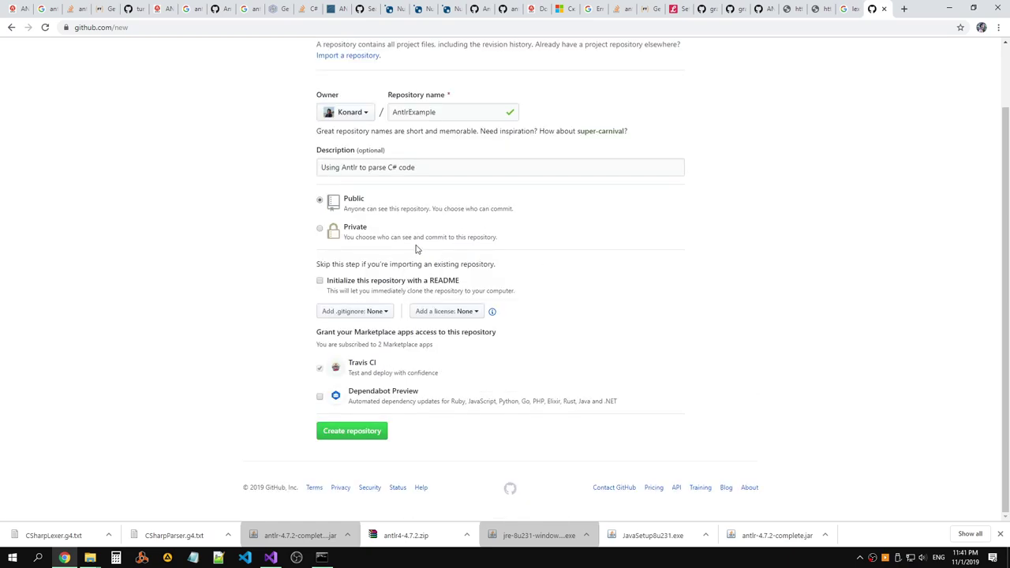
Choose The Unlicense as the repository license.
{"action": "left_click", "coordinate": [385, 315]}
{"action": "left_click", "coordinate": [466, 249]}
{"action": "left_click", "coordinate": [466, 312]}
{"action": "scroll", "coordinate": [482, 366], "scroll_direction": "down", "scroll_amount": 1}
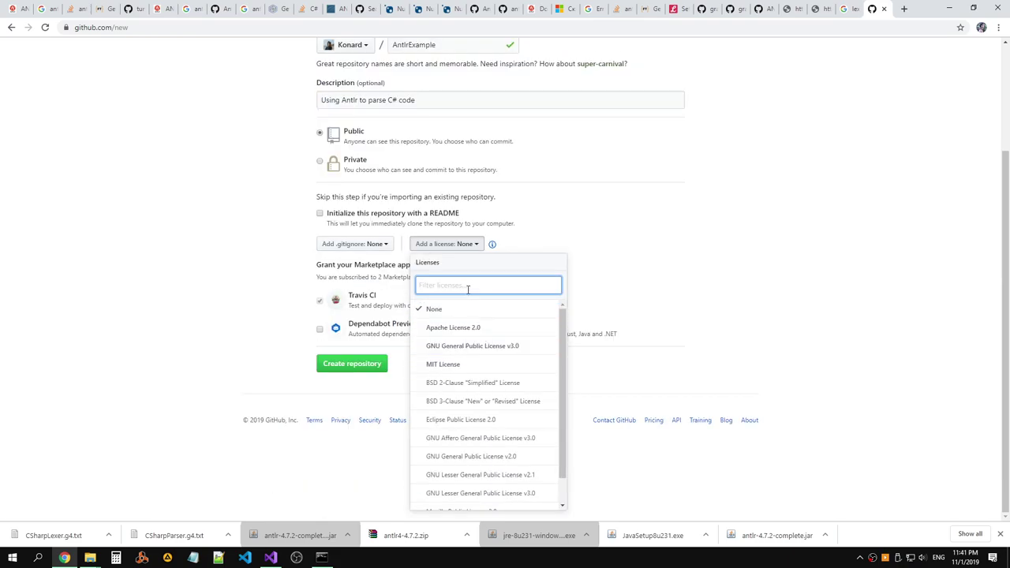
{"action": "type", "text": "PU"}
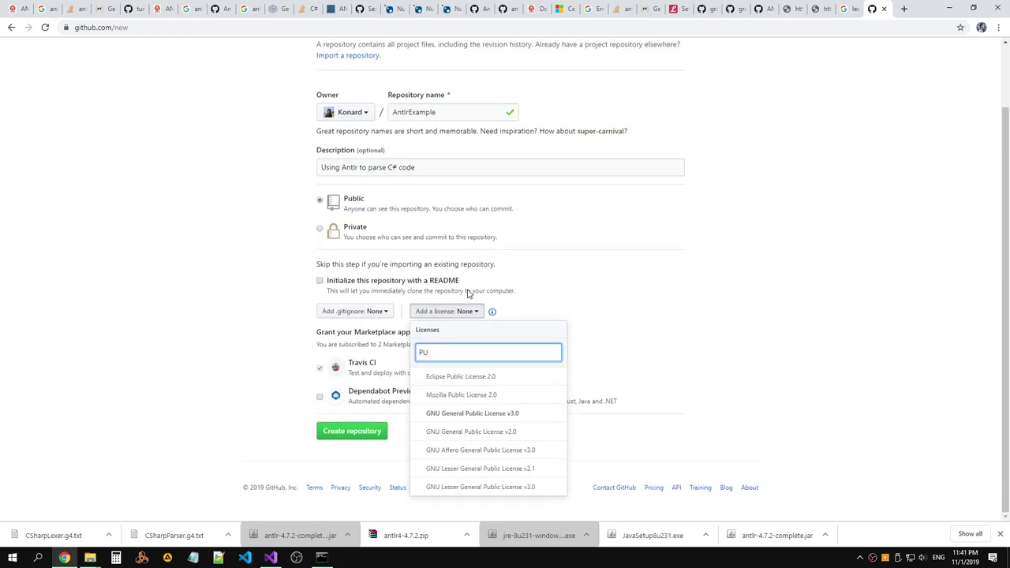
{"action": "key", "text": "BackSpace"}
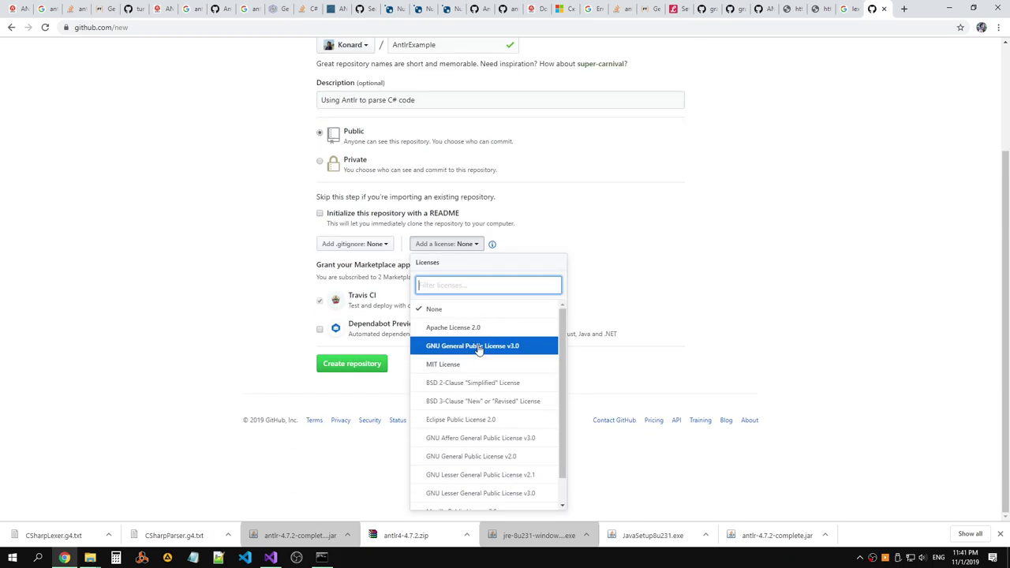
{"action": "scroll", "coordinate": [484, 351], "scroll_direction": "down", "scroll_amount": 2}
{"action": "left_click", "coordinate": [463, 495]}
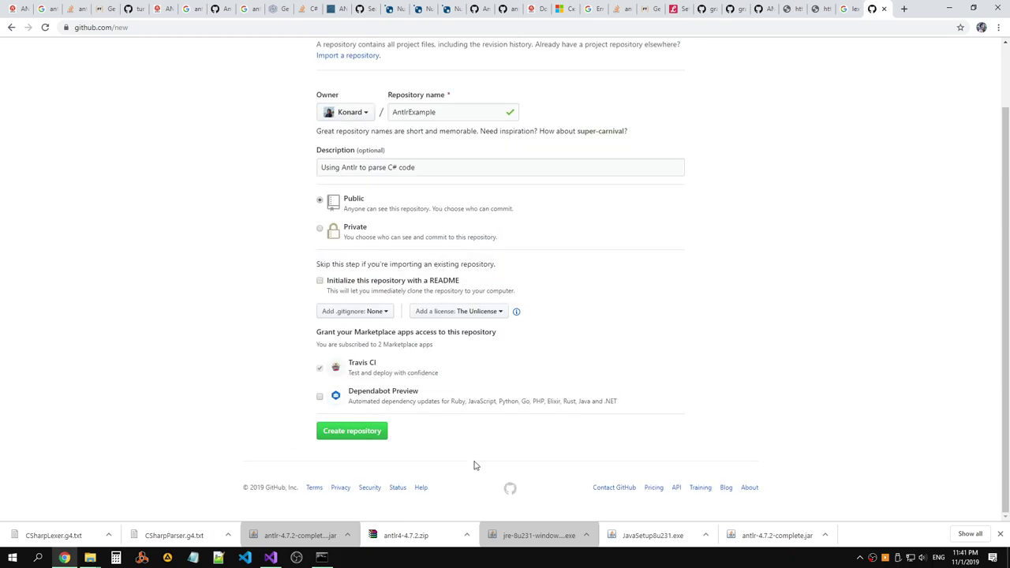
Use the VisualStudio .gitignore template.
{"action": "left_click", "coordinate": [354, 244]}
{"action": "scroll", "coordinate": [370, 332], "scroll_direction": "down", "scroll_amount": 5}
{"action": "scroll", "coordinate": [390, 376], "scroll_direction": "down", "scroll_amount": 2}
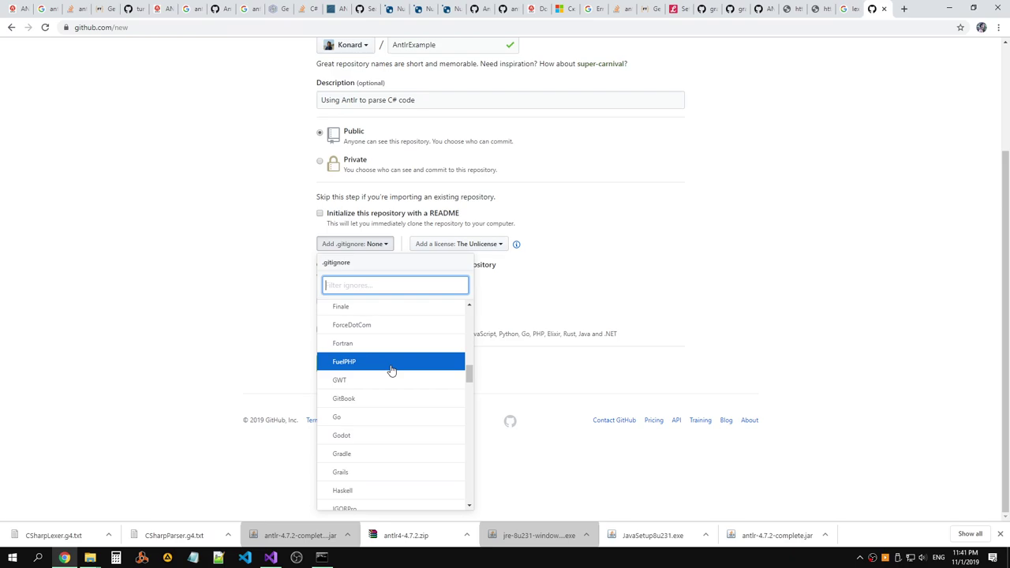
{"action": "type", "text": "V"}
{"action": "left_click", "coordinate": [392, 395]}
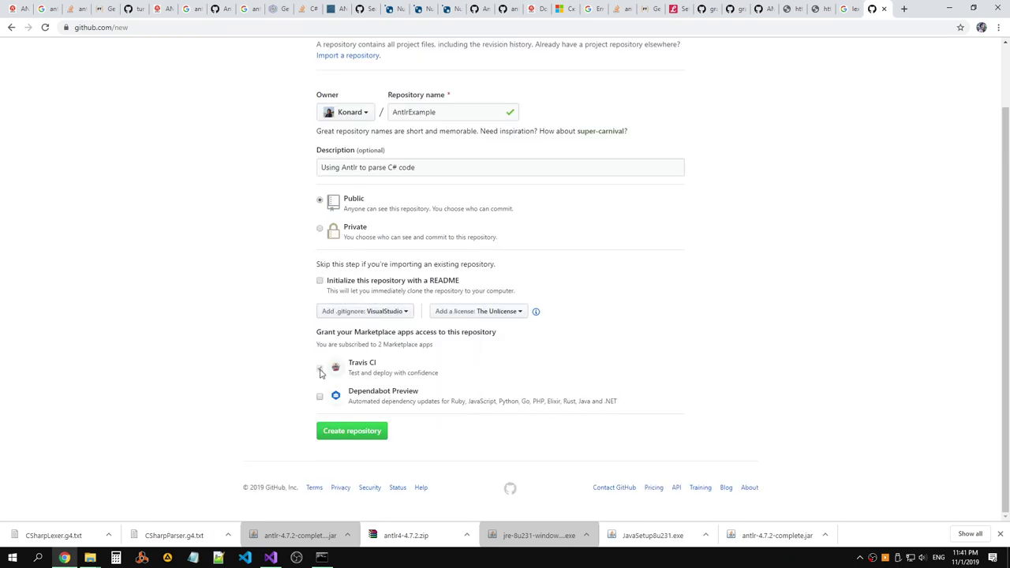
Include a README and create the public AntlrExample repository.
{"action": "left_click_drag", "start_coordinate": [628, 405], "coordinate": [349, 408]}
{"action": "left_click", "coordinate": [320, 281]}
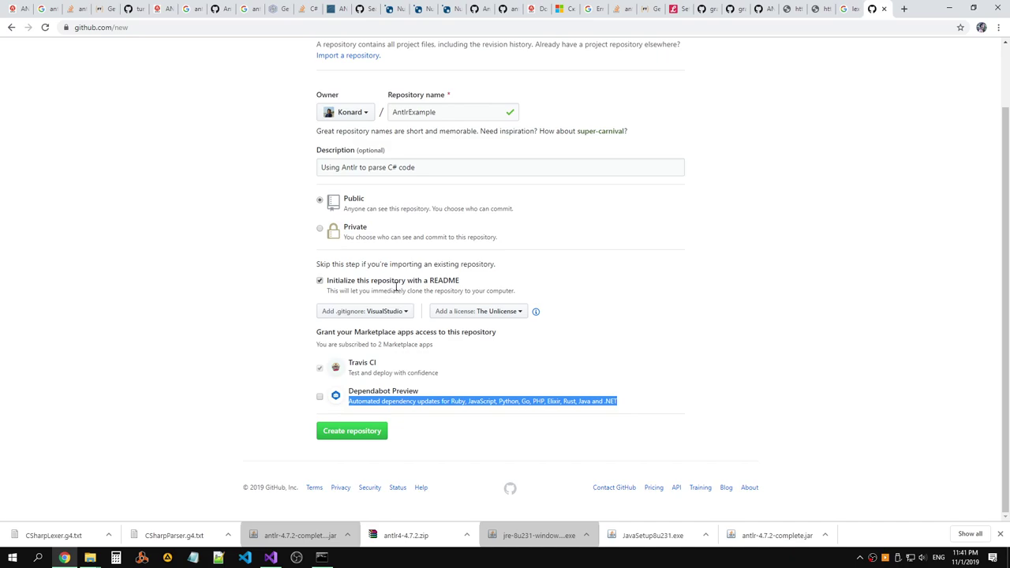
{"action": "left_click_drag", "start_coordinate": [474, 282], "coordinate": [326, 282]}
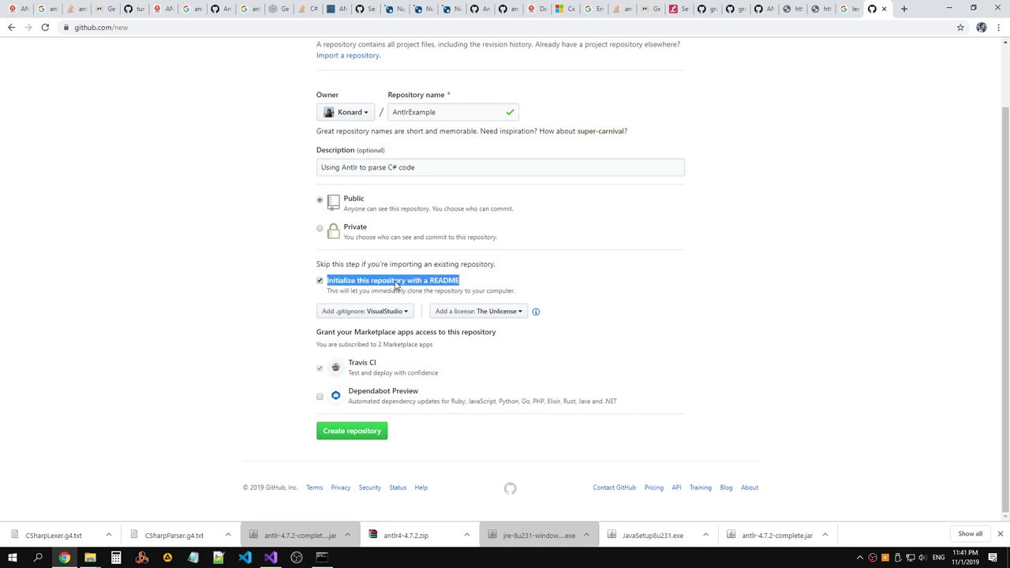
{"action": "left_click", "coordinate": [386, 436]}
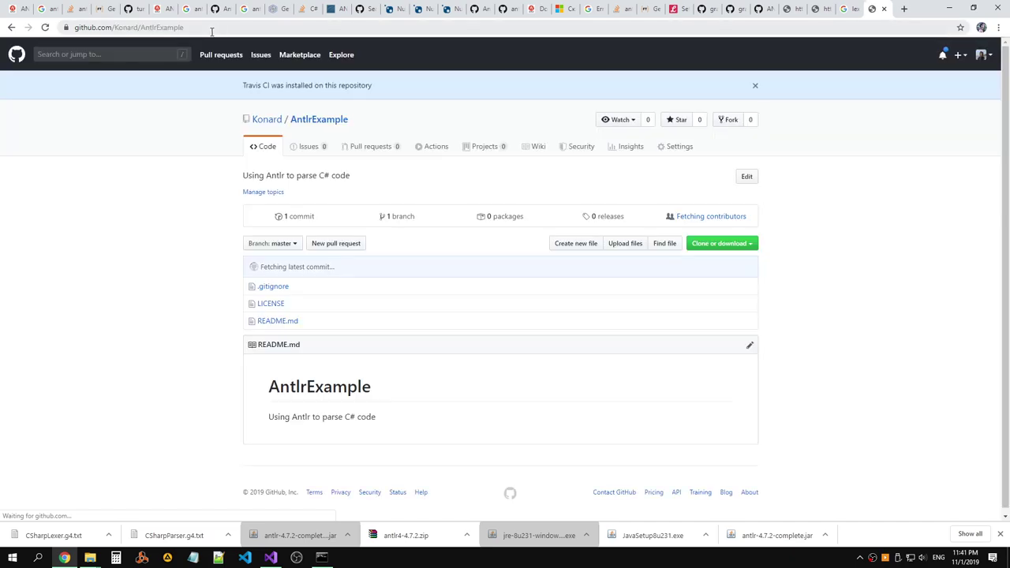
Open AntlrExample.csproj from C:\Code\Other\AntlrExample\AntlrExample in Visual Studio.
{"action": "mouse_move", "coordinate": [90, 557]}
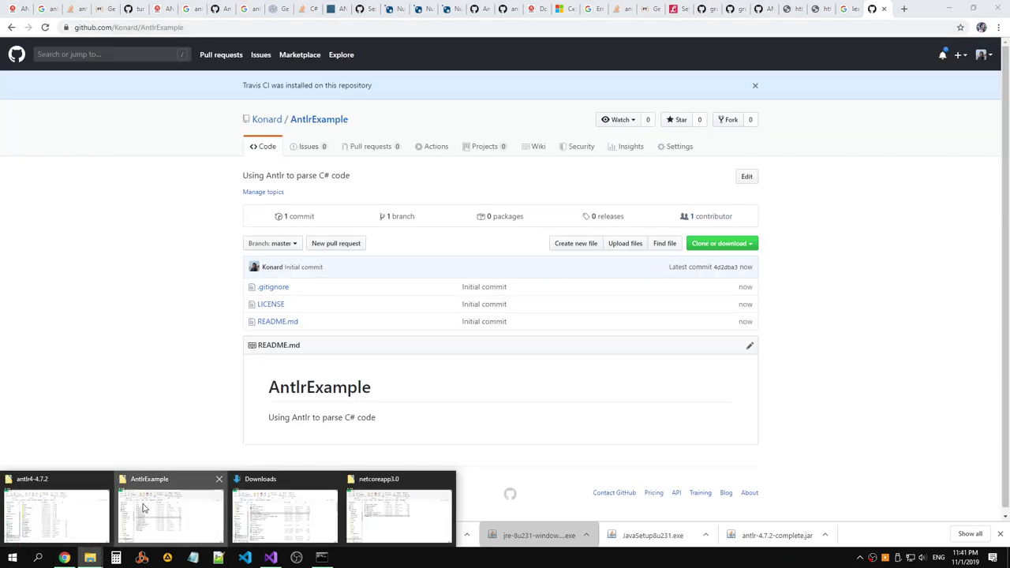
{"action": "left_click", "coordinate": [170, 509]}
{"action": "left_click", "coordinate": [271, 557]}
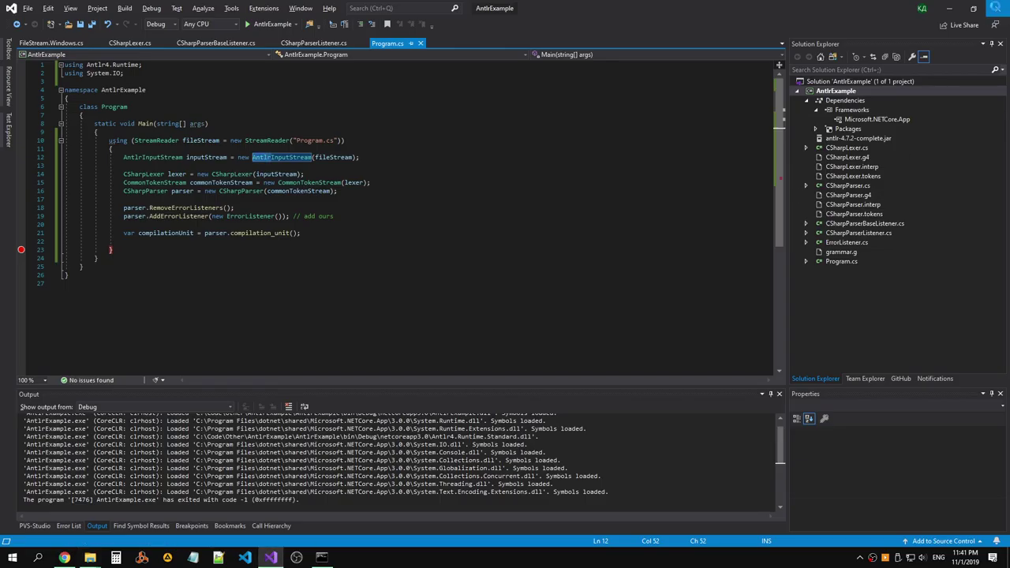
{"action": "key", "text": "alt+Tab"}
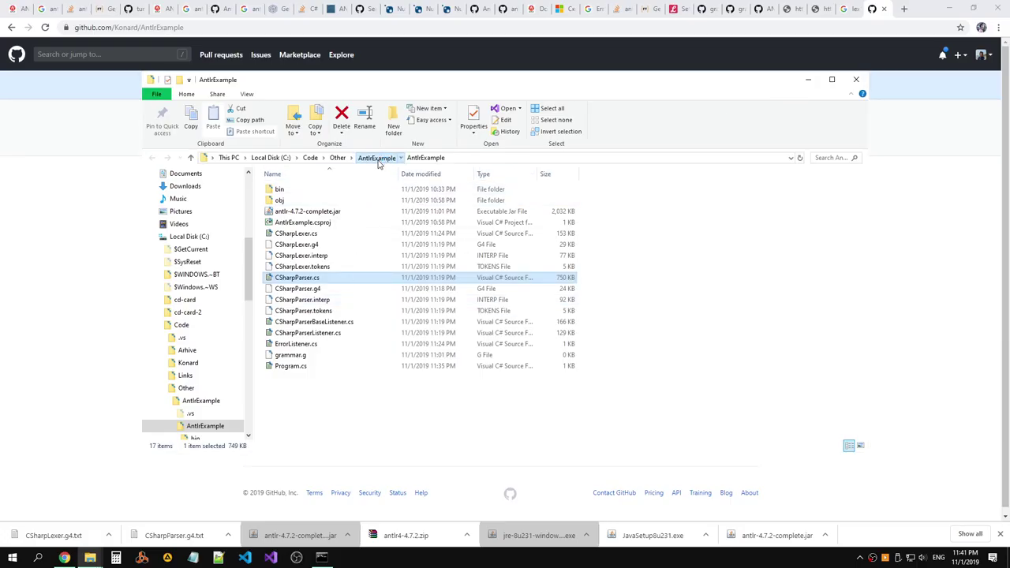
{"action": "left_click", "coordinate": [375, 157]}
{"action": "double_click", "coordinate": [311, 202]}
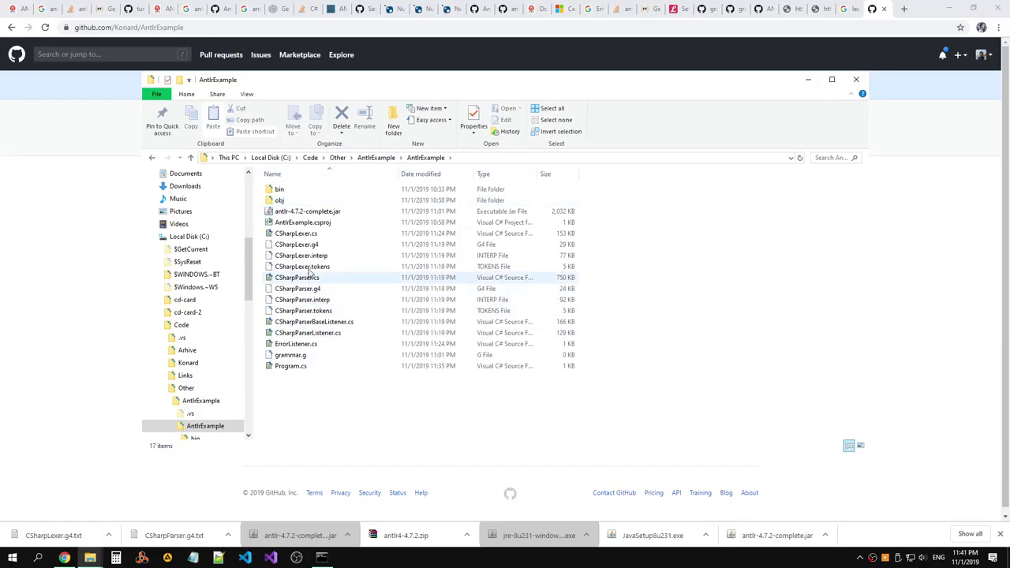
{"action": "double_click", "coordinate": [306, 222]}
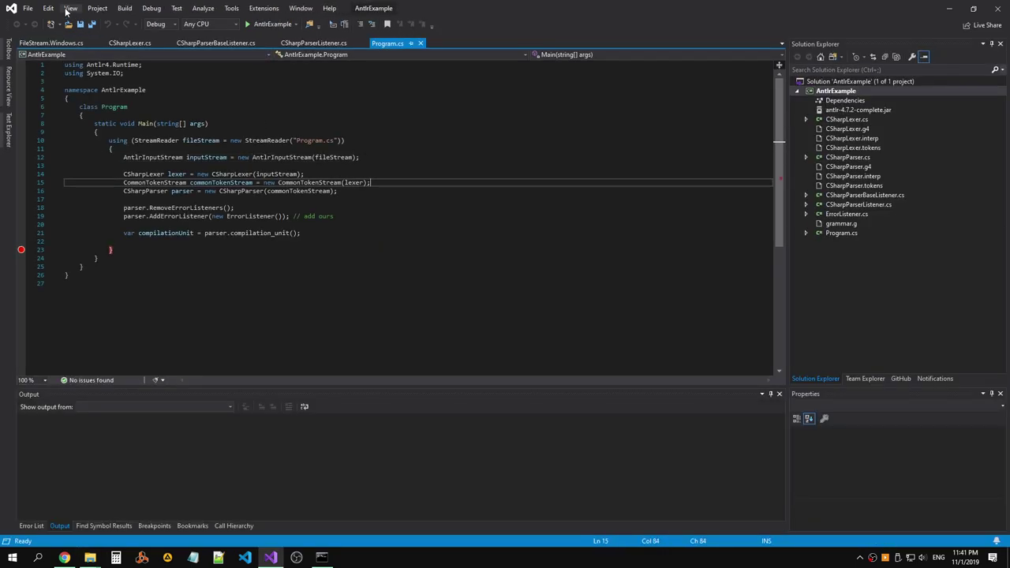
Save Program.cs from the File menu.
{"action": "left_click", "coordinate": [27, 8]}
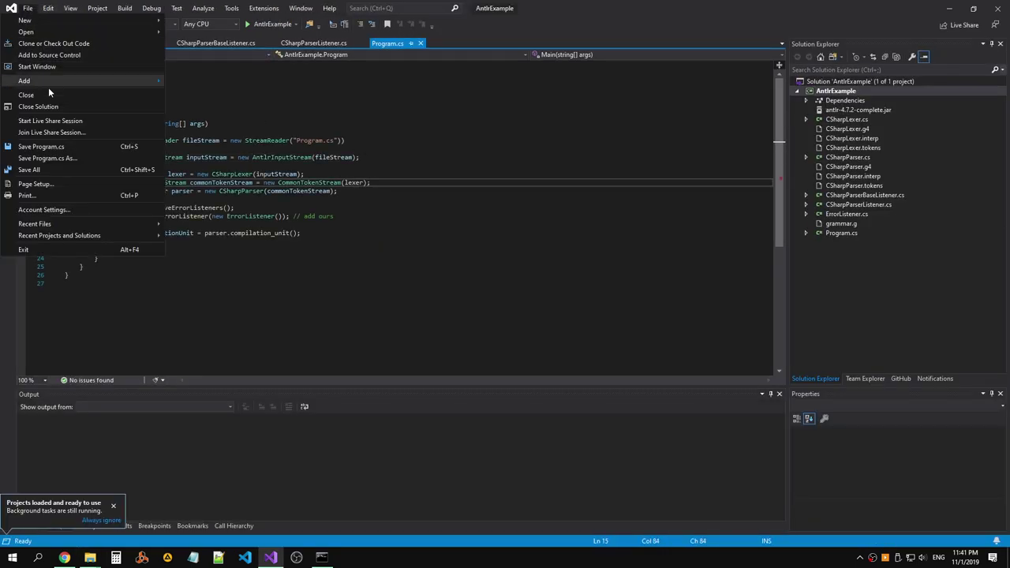
{"action": "left_click", "coordinate": [46, 9]}
{"action": "left_click", "coordinate": [27, 8]}
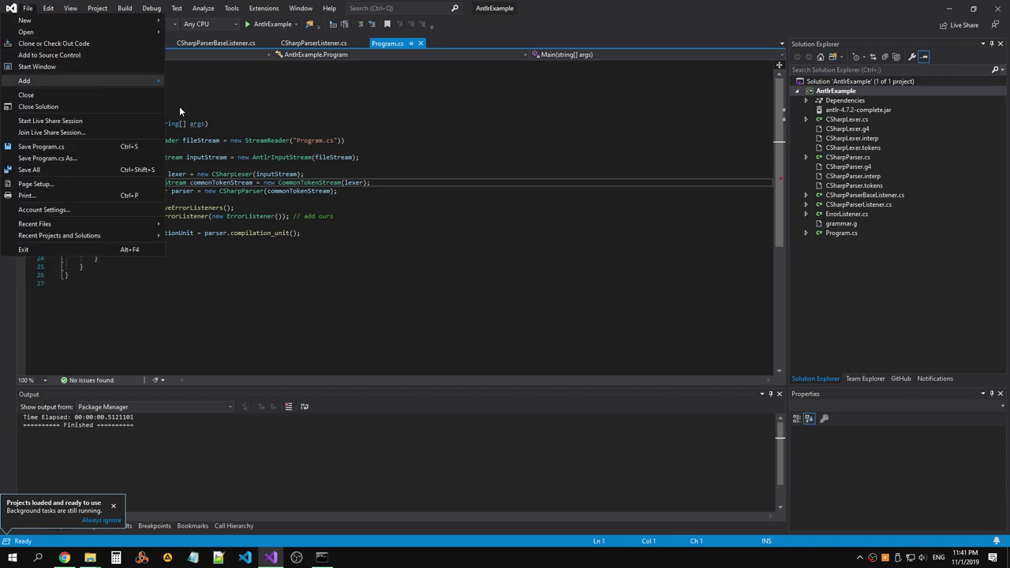
{"action": "left_click", "coordinate": [254, 149]}
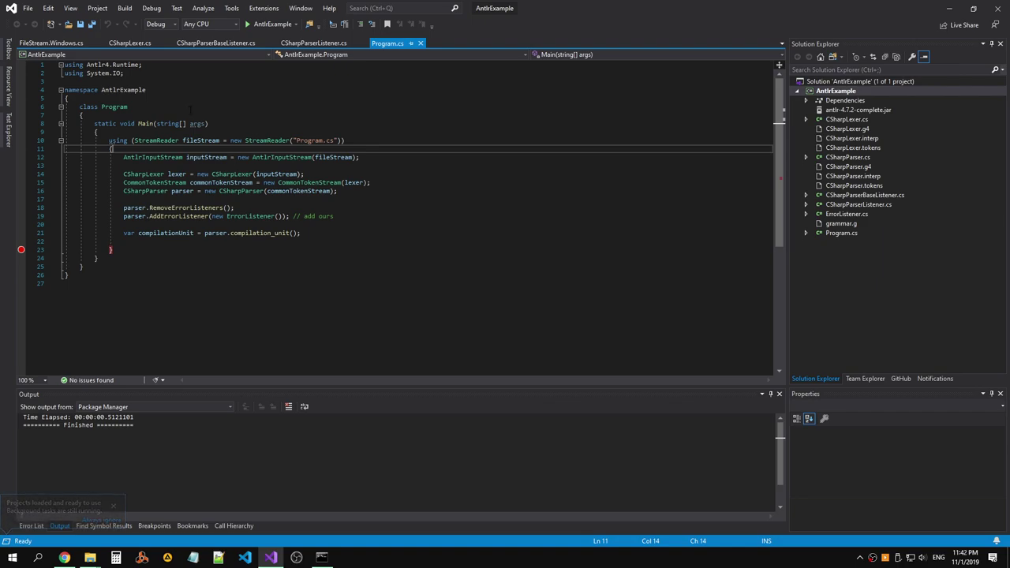
{"action": "left_click", "coordinate": [27, 8]}
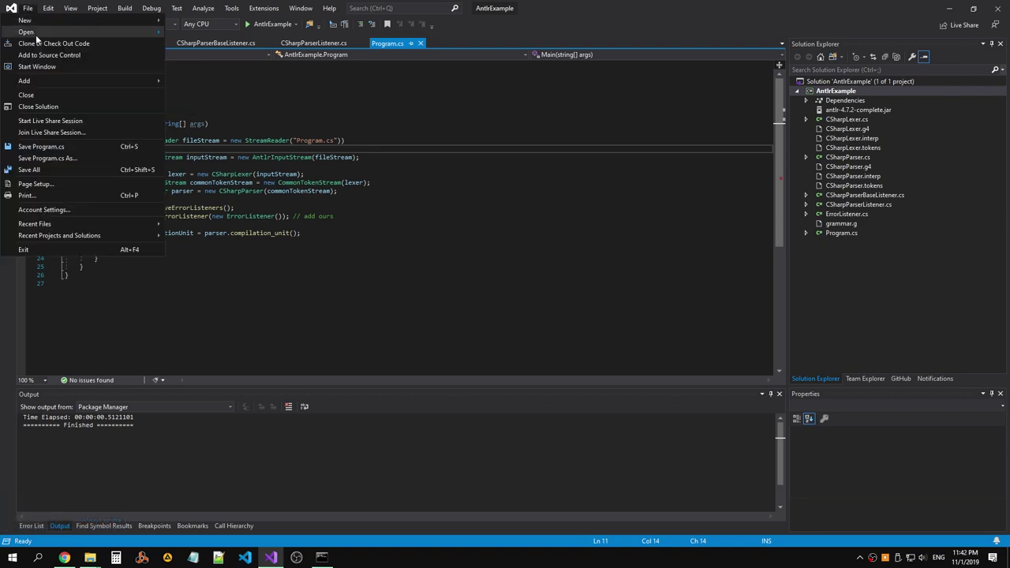
{"action": "left_click", "coordinate": [41, 147]}
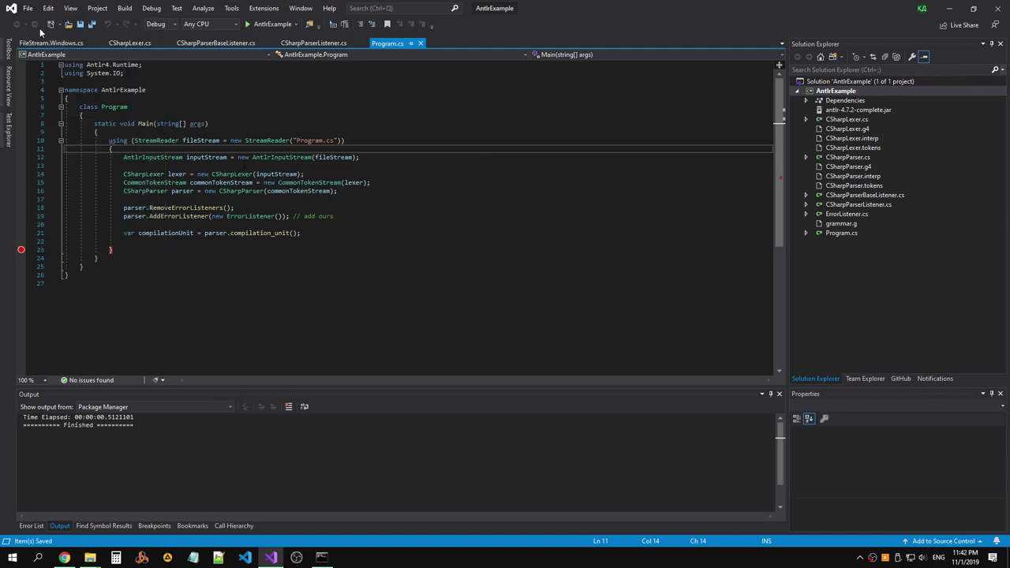
{"action": "left_click", "coordinate": [320, 215]}
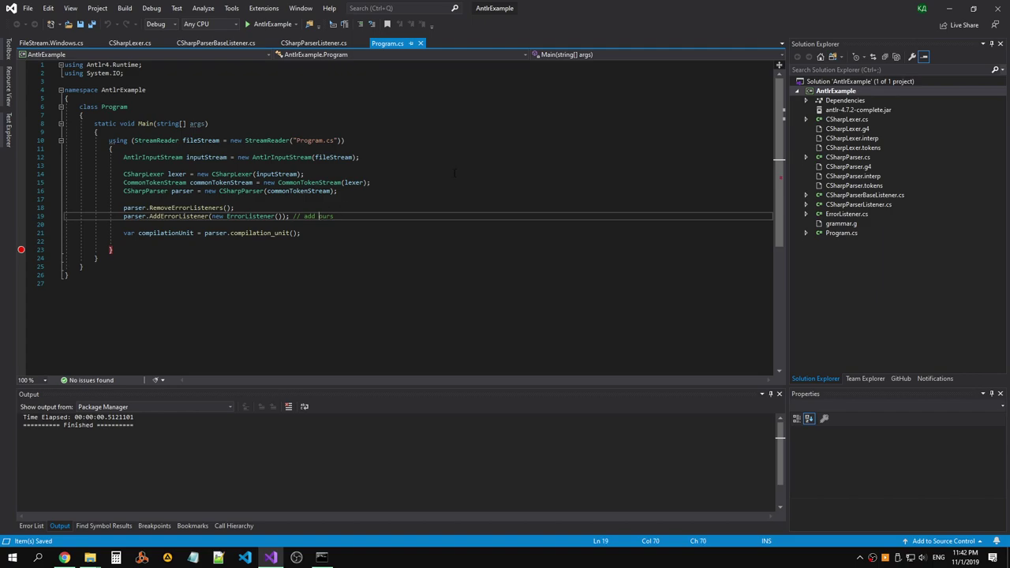
Build the AntlrExample solution (1 succeeded, 0 failed) and reopen AntlrExample.csproj.
{"action": "right_click", "coordinate": [836, 82]}
{"action": "left_click", "coordinate": [694, 84]}
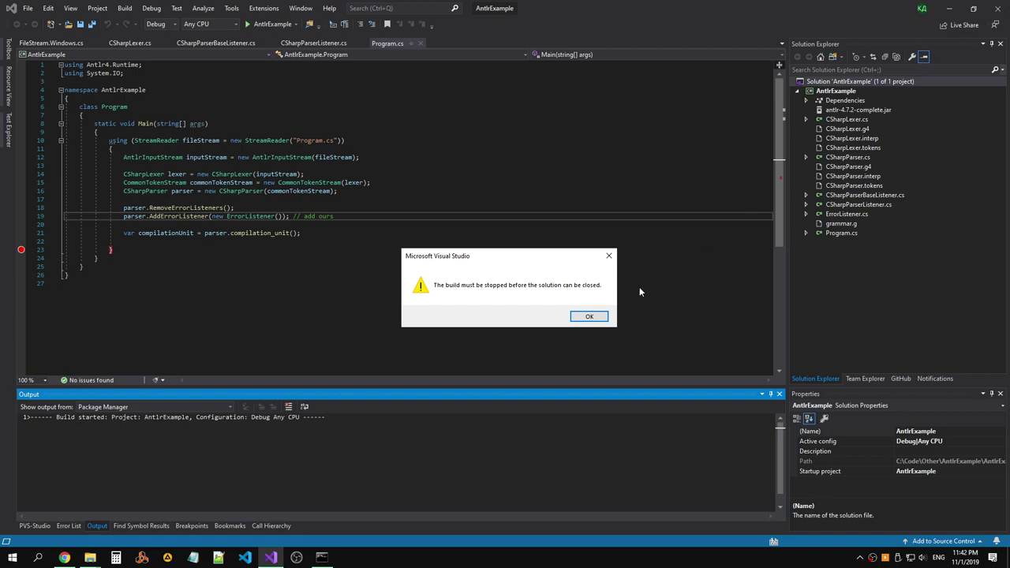
{"action": "left_click", "coordinate": [589, 317]}
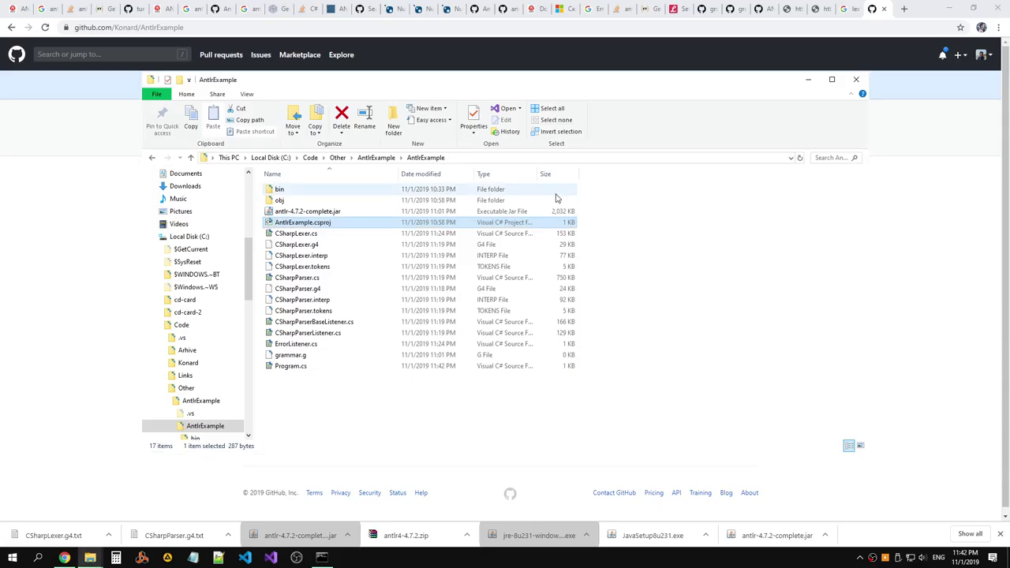
{"action": "double_click", "coordinate": [350, 225]}
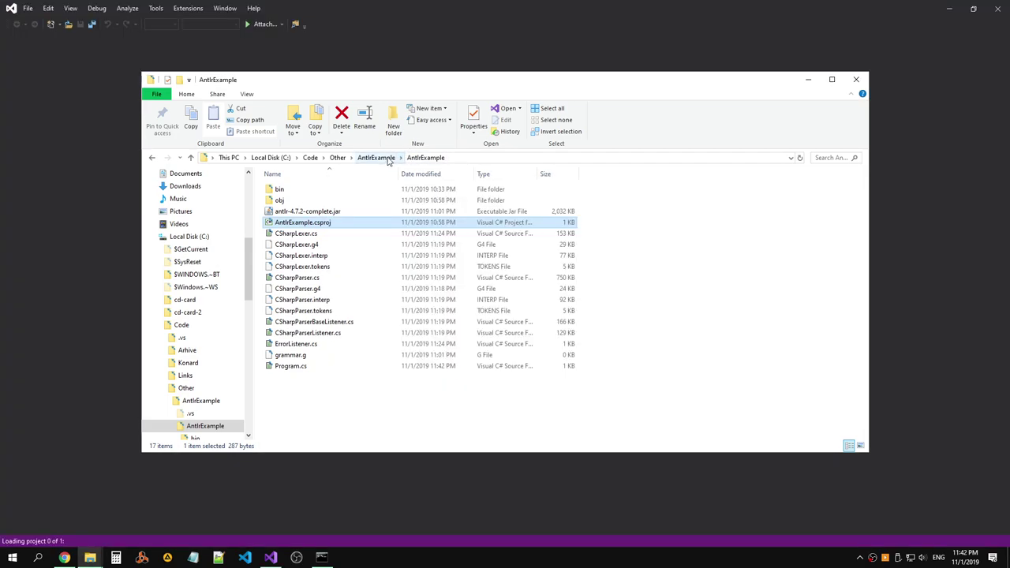
Delete AntlrExample.sln and the .vs folder from the outer folder and close the old Visual Studio unsaved.
{"action": "left_click", "coordinate": [375, 157]}
{"action": "key", "text": "Down"}
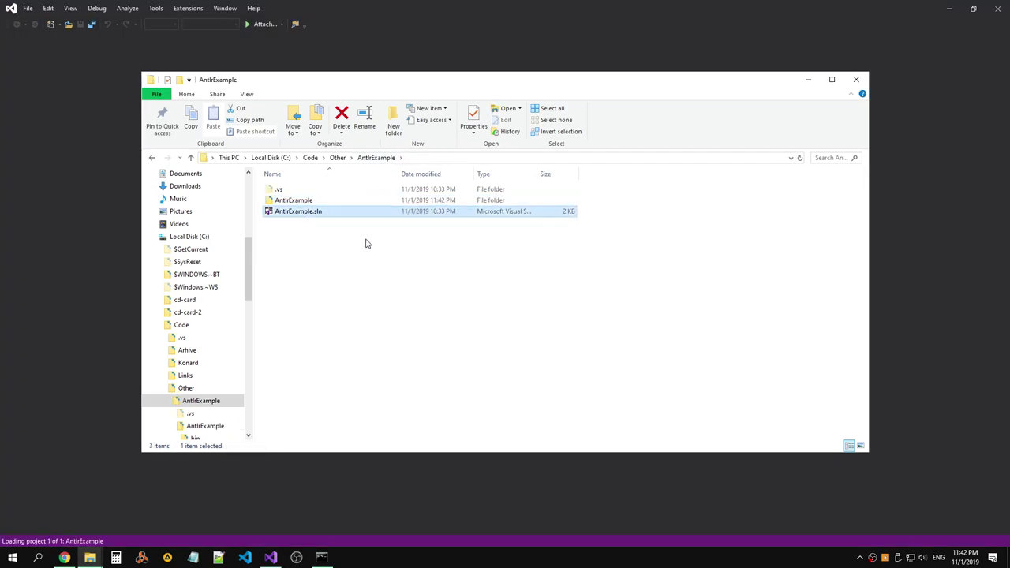
{"action": "key", "text": "Delete"}
{"action": "key", "text": "Return"}
{"action": "left_click", "coordinate": [293, 190]}
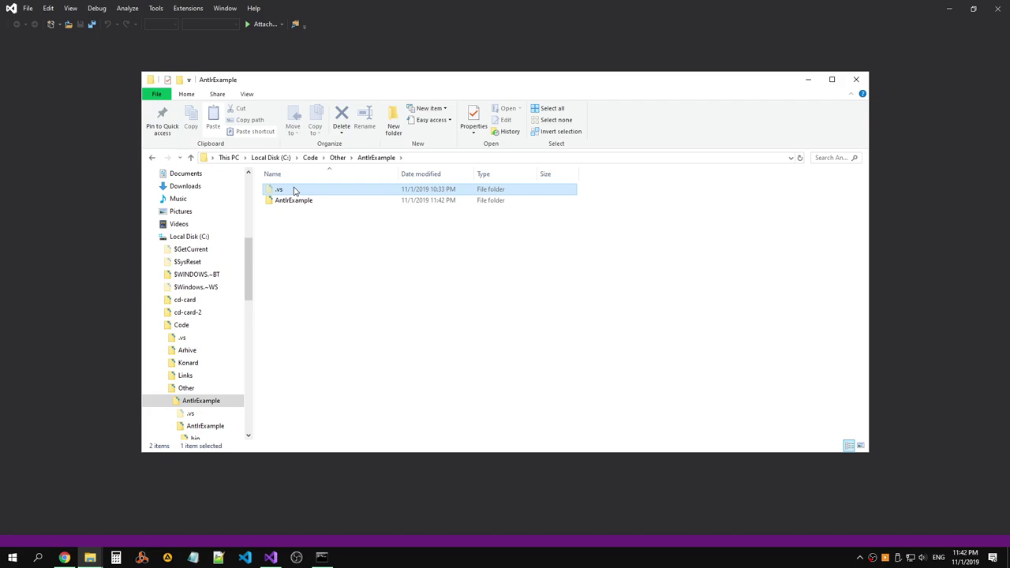
{"action": "key", "text": "Delete"}
{"action": "left_click", "coordinate": [998, 8]}
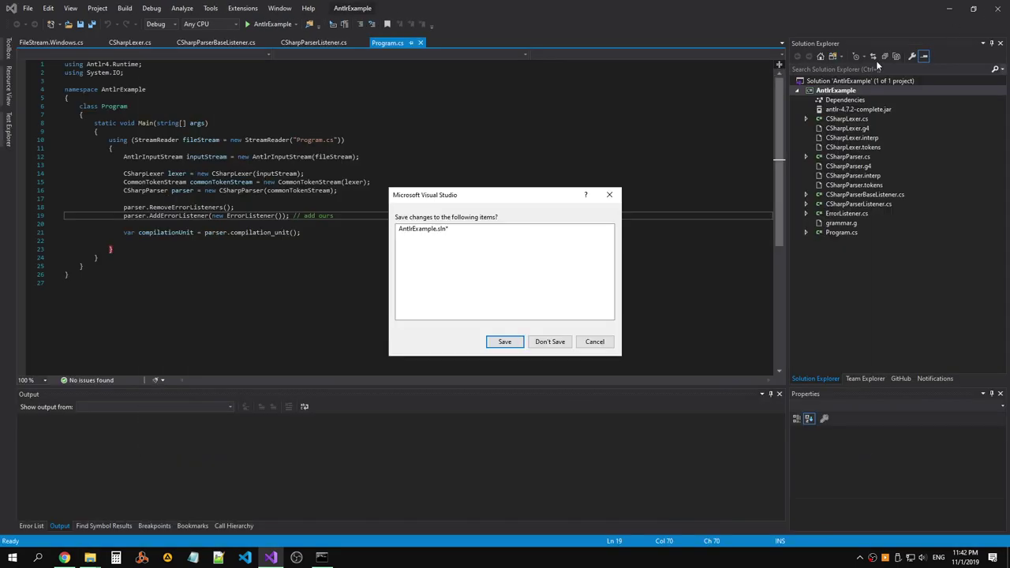
{"action": "left_click", "coordinate": [550, 341]}
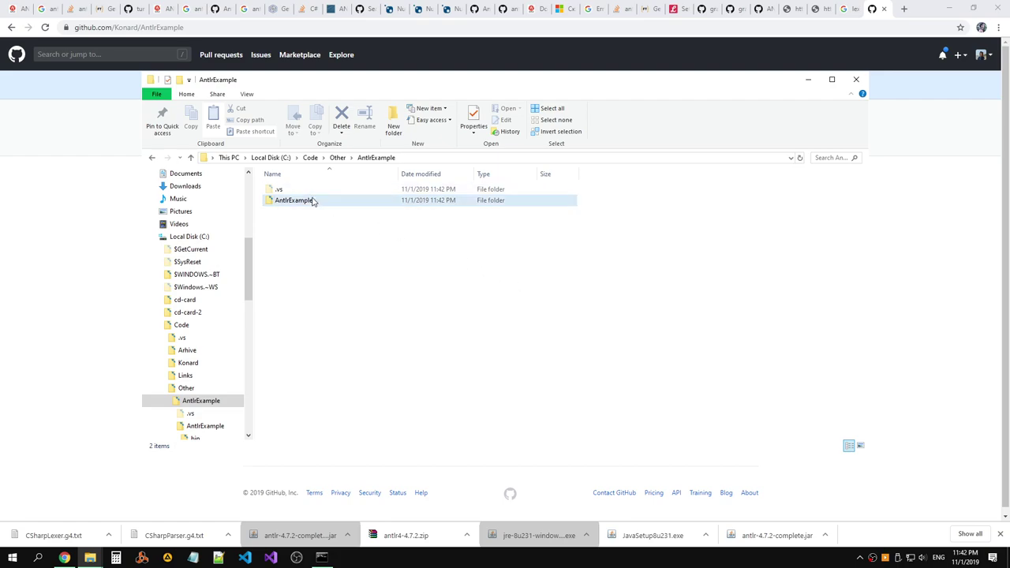
Reopen AntlrExample.csproj and save the new AntlrExample.sln inside the inner project folder.
{"action": "double_click", "coordinate": [310, 200]}
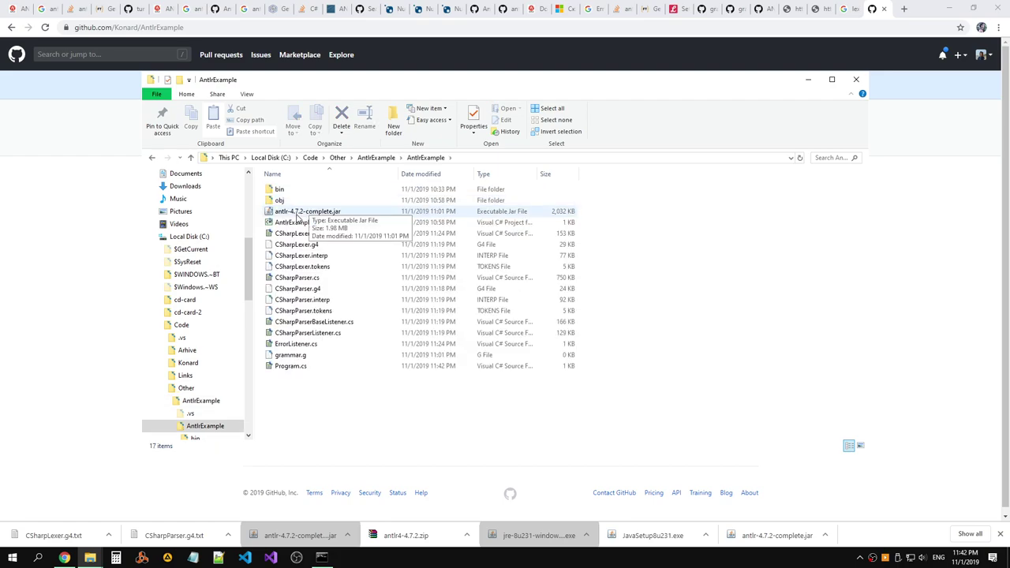
{"action": "double_click", "coordinate": [308, 223]}
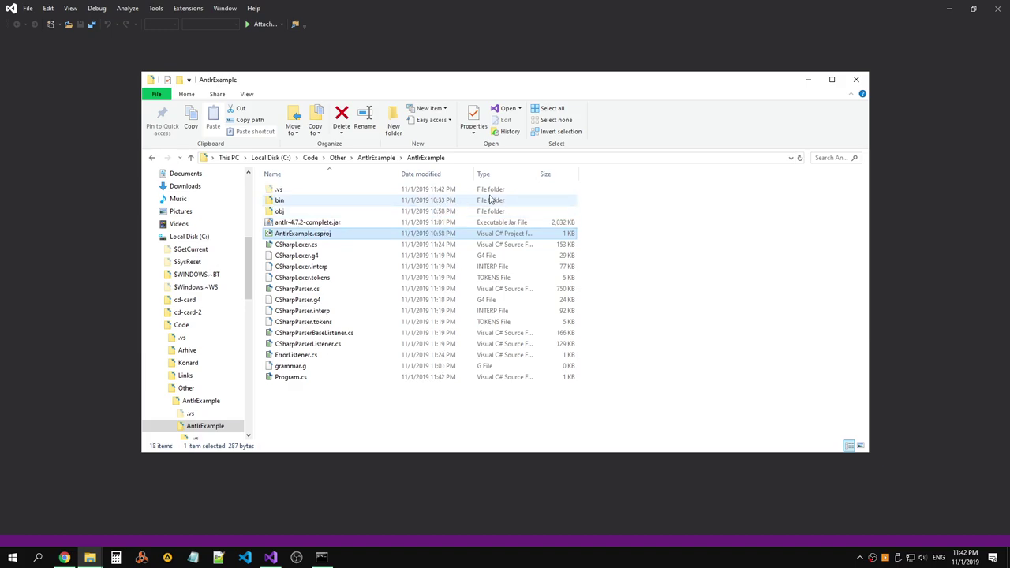
{"action": "left_click", "coordinate": [107, 127]}
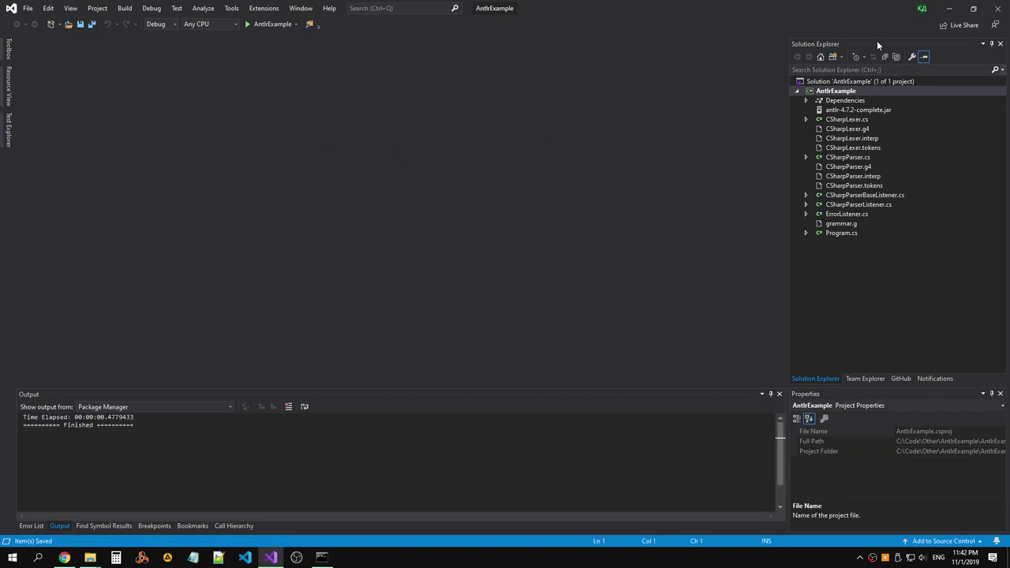
{"action": "left_click", "coordinate": [1006, 8]}
{"action": "left_click", "coordinate": [507, 341]}
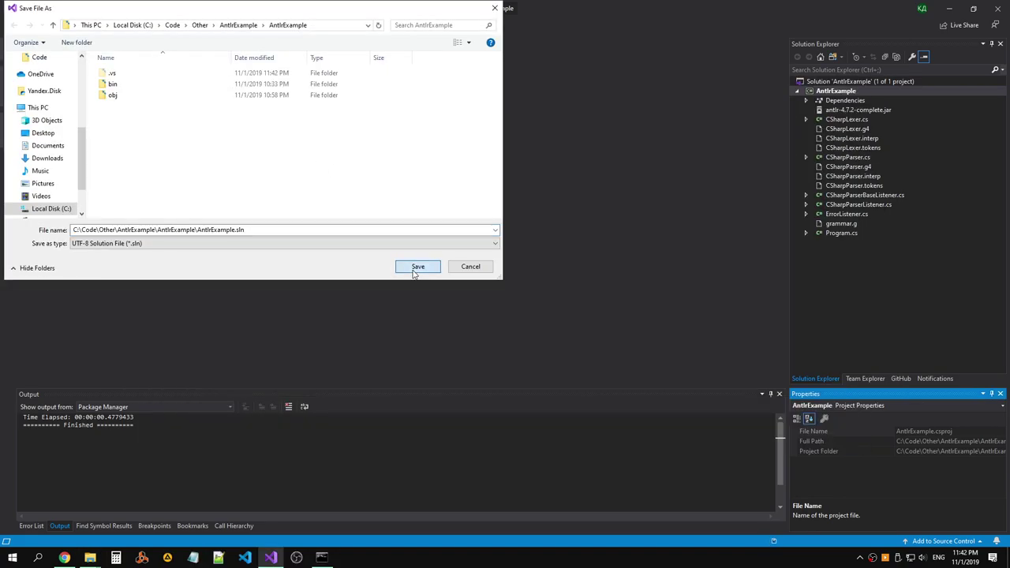
{"action": "left_click", "coordinate": [415, 269]}
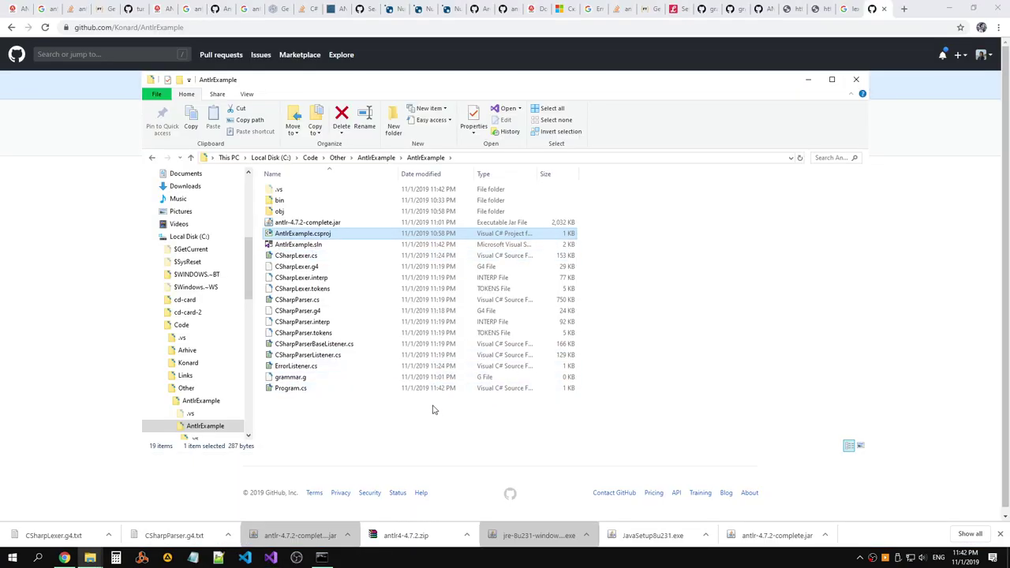
{"action": "left_click", "coordinate": [432, 410]}
Check that grammar.g is empty in Notepad++, close the editor, and delete the file.
{"action": "left_click", "coordinate": [360, 382]}
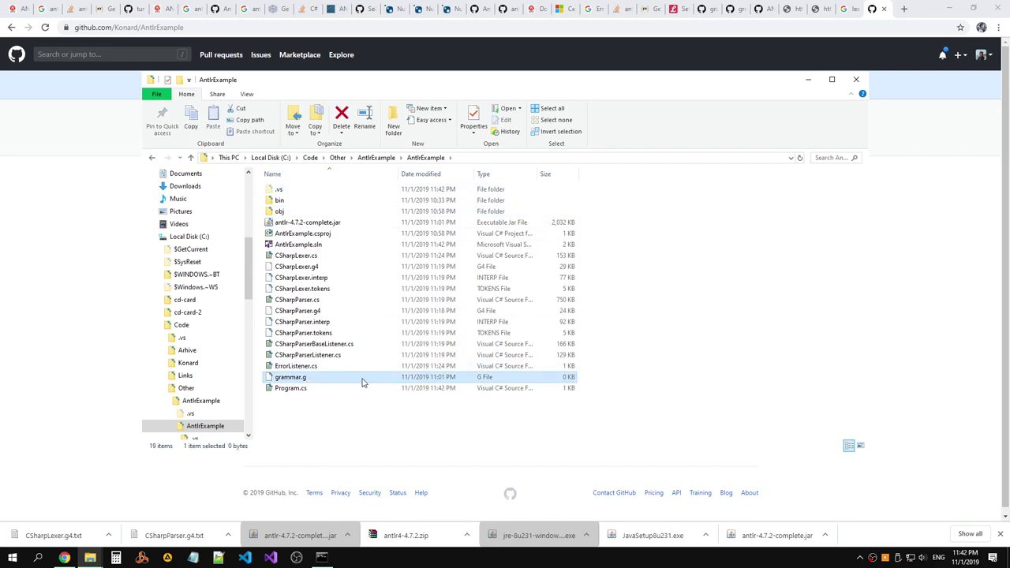
{"action": "right_click", "coordinate": [362, 381]}
{"action": "left_click", "coordinate": [193, 140]}
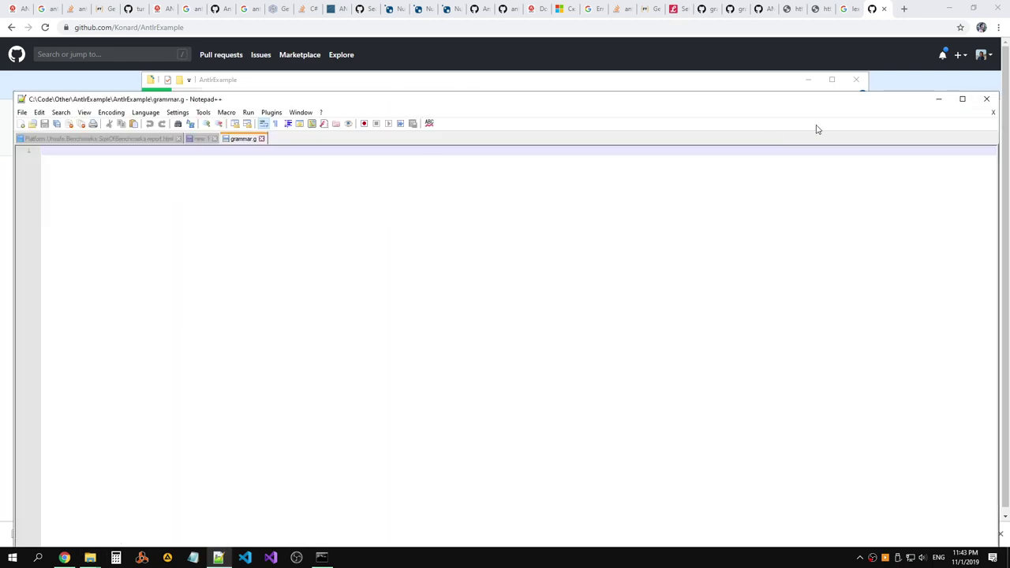
{"action": "left_click", "coordinate": [214, 138]}
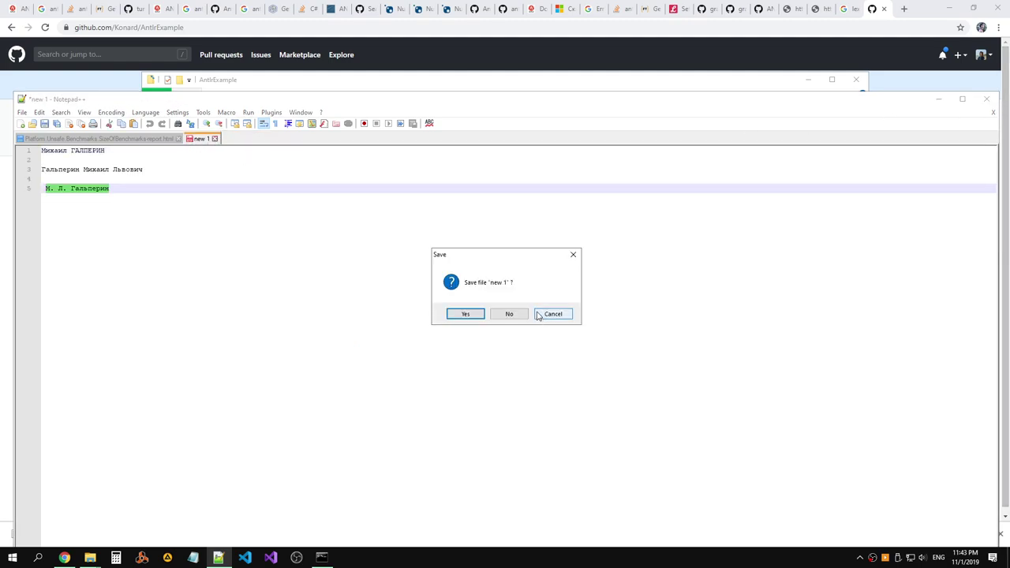
{"action": "left_click", "coordinate": [509, 314]}
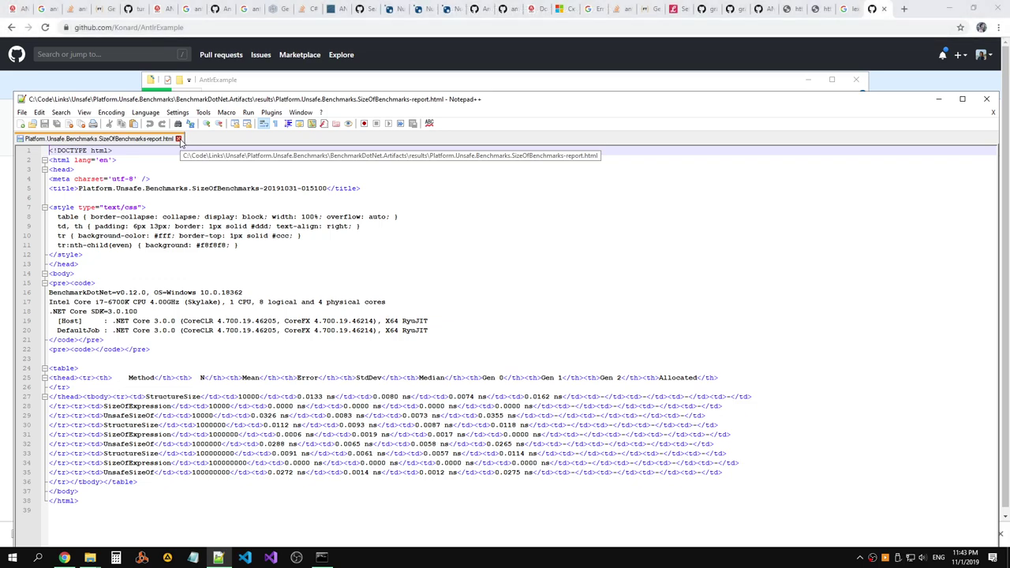
{"action": "left_click", "coordinate": [178, 139]}
{"action": "left_click", "coordinate": [985, 98]}
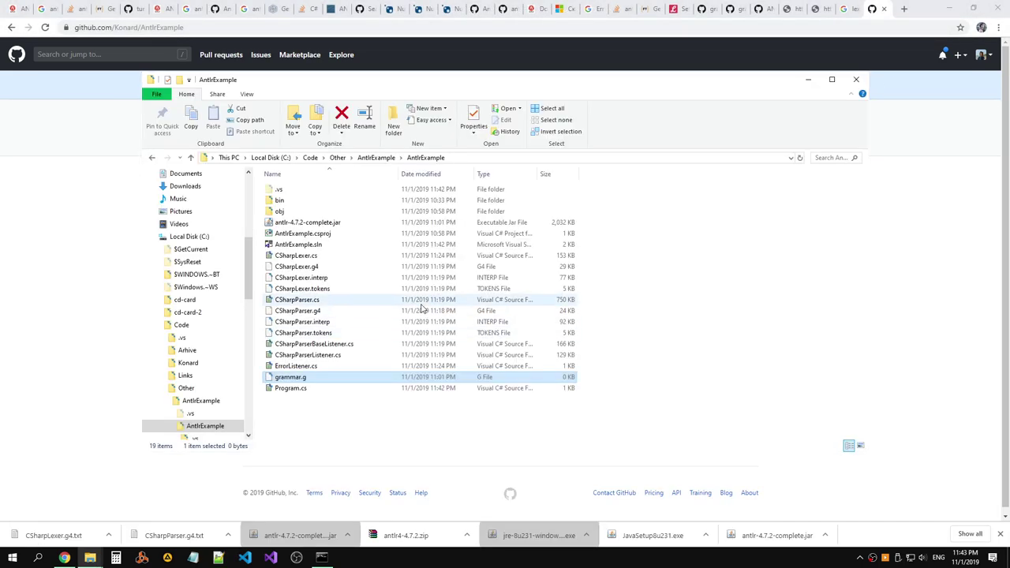
{"action": "key", "text": "Delete"}
Open ErrorListener.cs in Notepad++ to inspect it, then close the editor.
{"action": "right_click", "coordinate": [300, 366]}
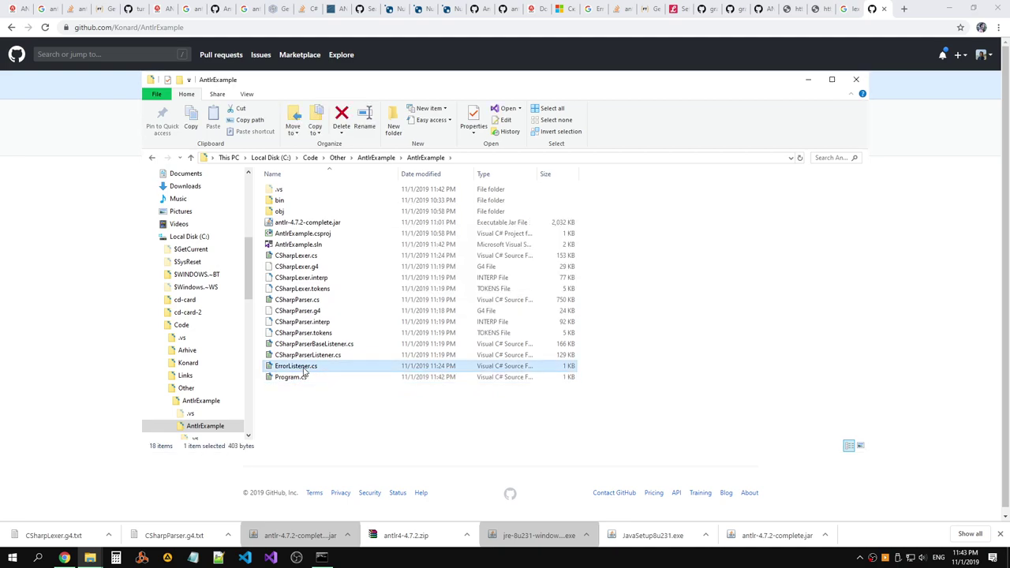
{"action": "left_click", "coordinate": [125, 117]}
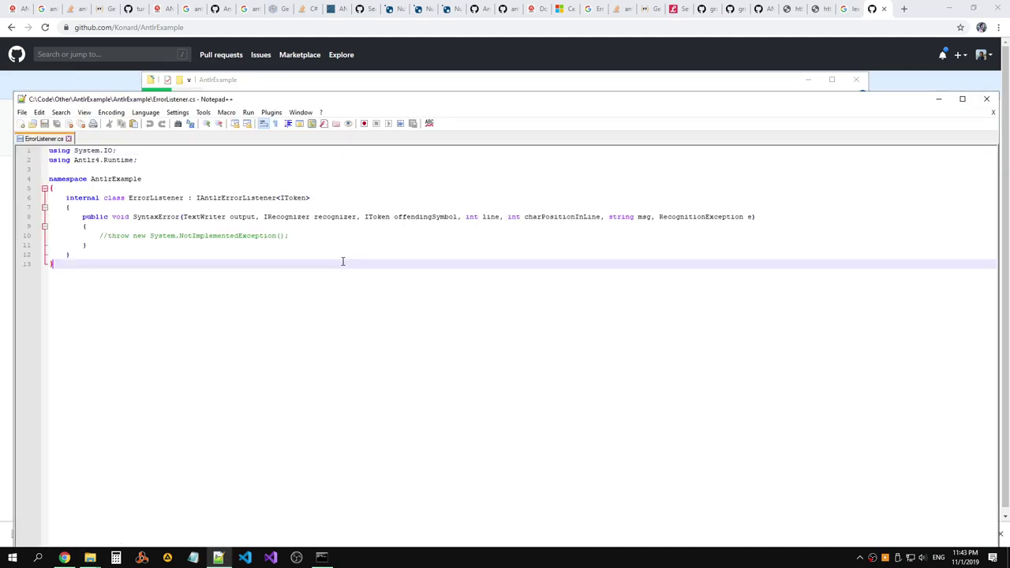
{"action": "left_click", "coordinate": [68, 139]}
{"action": "left_click", "coordinate": [988, 100]}
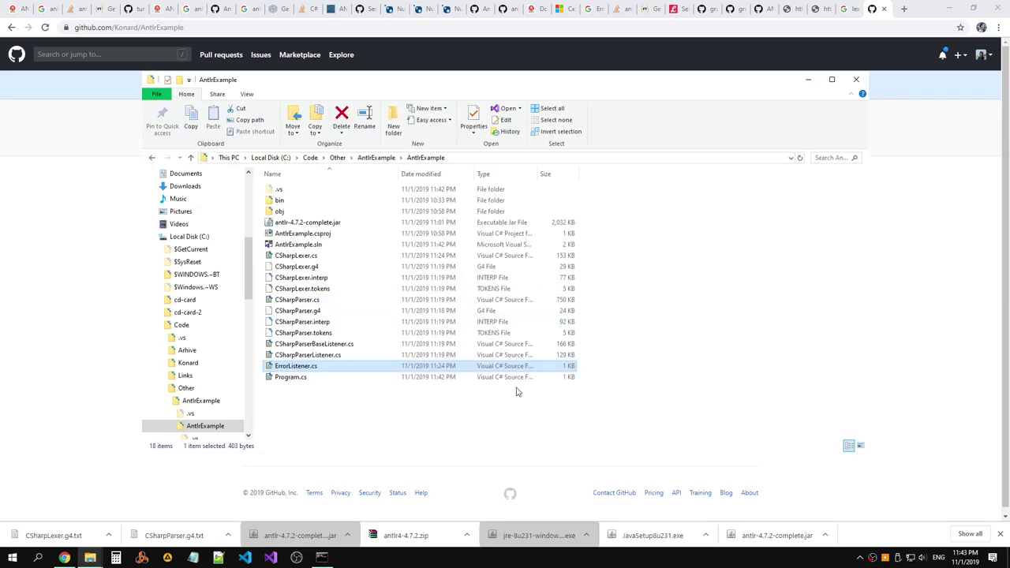
{"action": "key", "text": "alt+Tab"}
{"action": "key", "text": "Tab"}
Try selecting the project files, from CSharpLexer.g4 through Program.cs and individually up to the jar.
{"action": "left_click", "coordinate": [576, 342]}
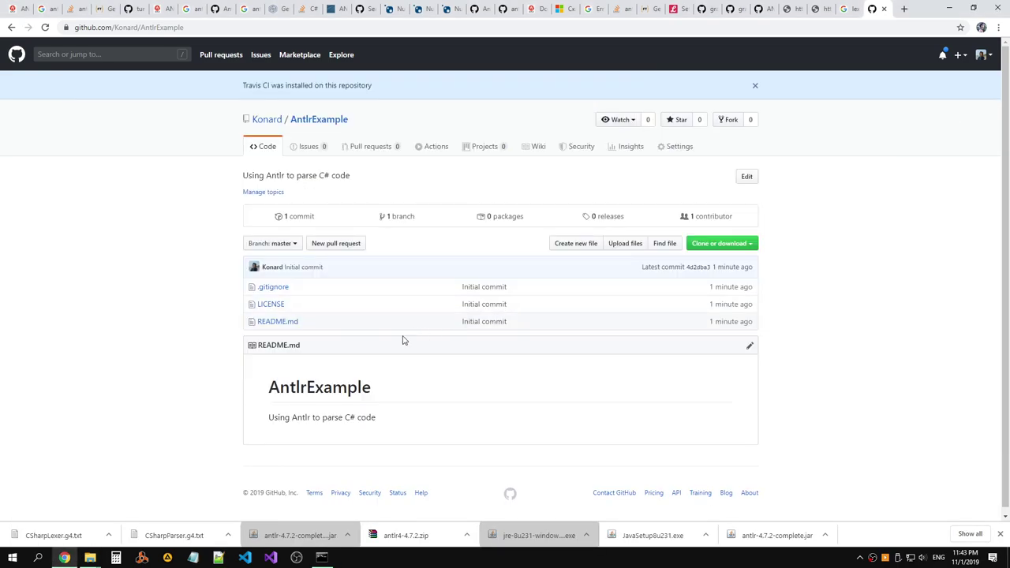
{"action": "key", "text": "alt+Tab"}
{"action": "left_click_drag", "start_coordinate": [356, 410], "coordinate": [306, 268]}
{"action": "left_click", "coordinate": [333, 355]}
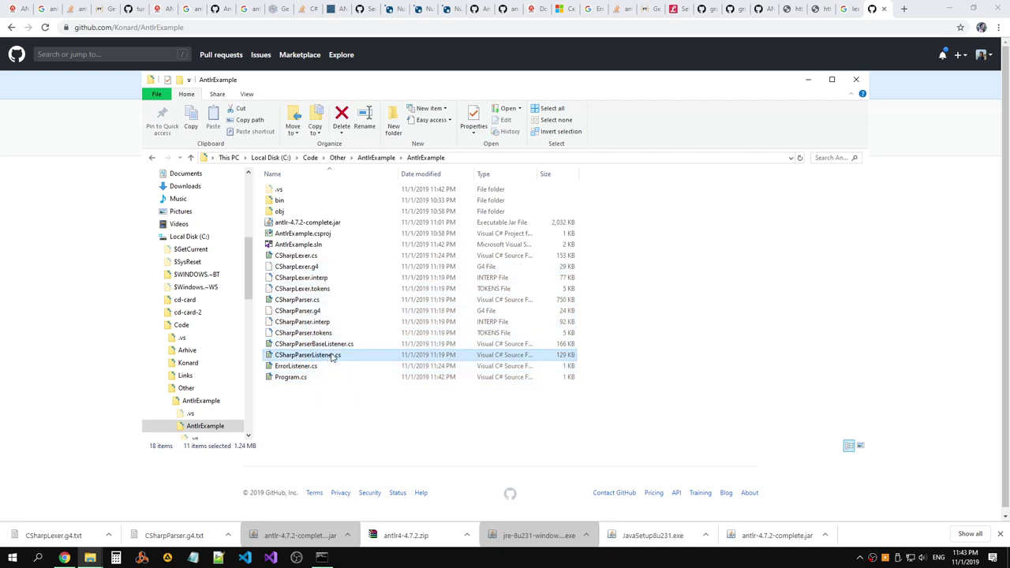
{"action": "left_click", "coordinate": [336, 344]}
{"action": "left_click", "coordinate": [318, 301]}
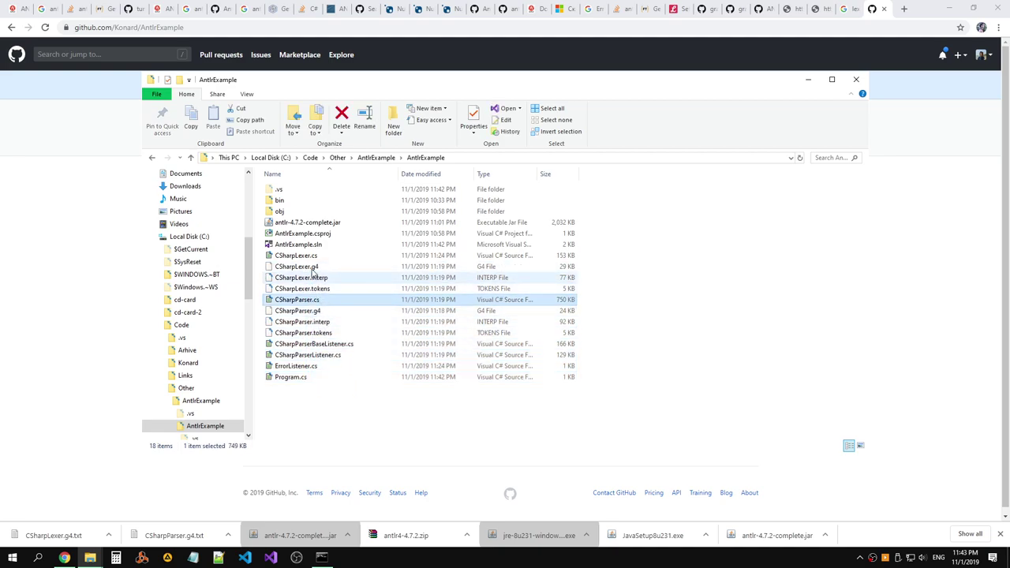
{"action": "left_click", "coordinate": [313, 269]}
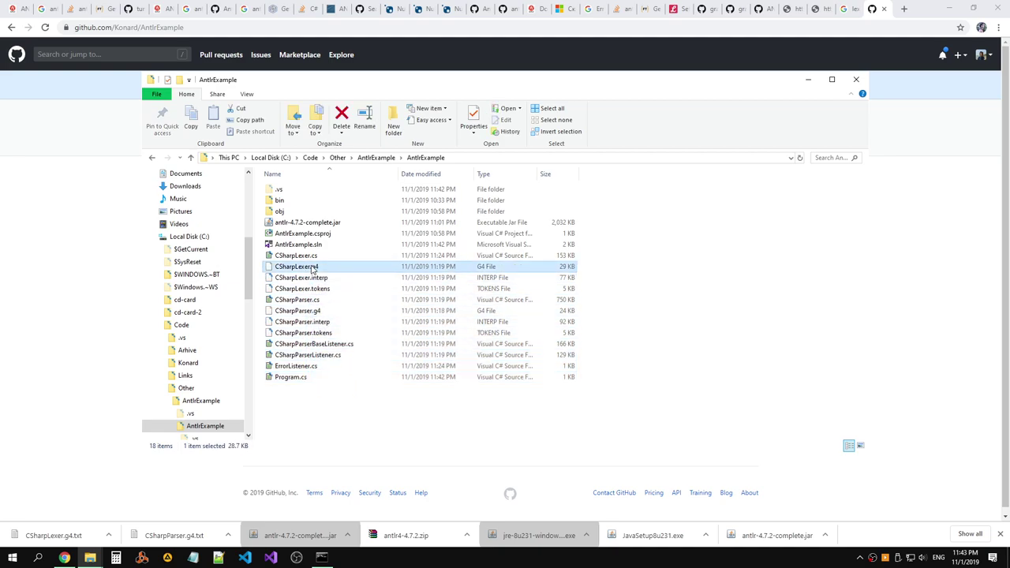
{"action": "left_click", "coordinate": [322, 225]}
{"action": "right_click", "coordinate": [351, 224]}
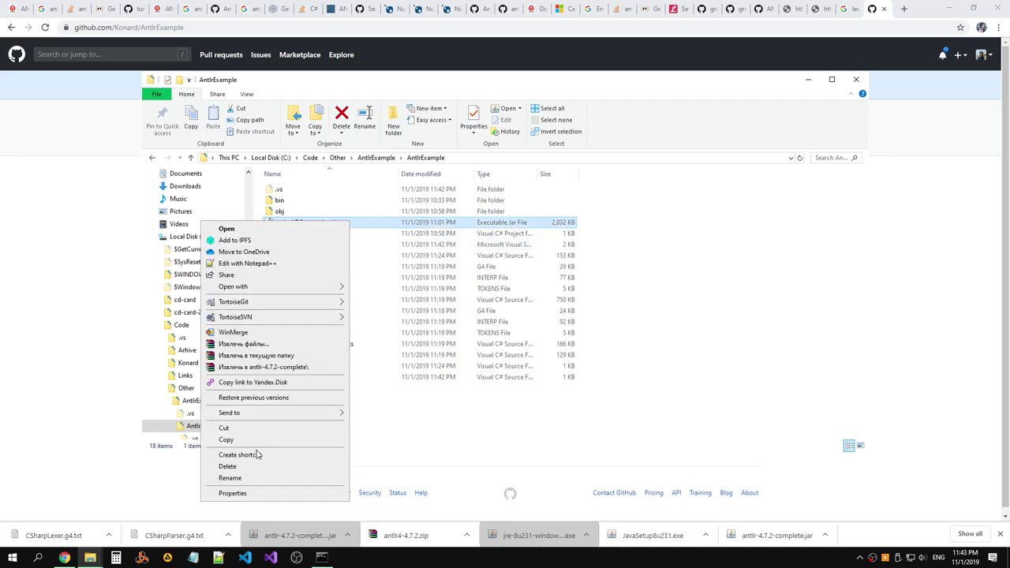
{"action": "left_click", "coordinate": [486, 401]}
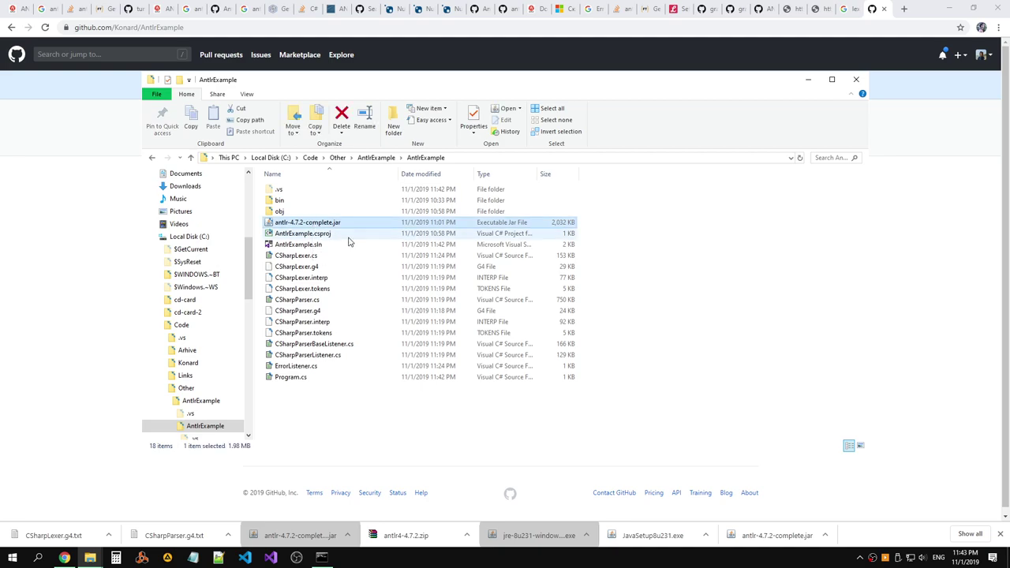
Select the 15 files from antlr-4.7.2-complete.jar to Program.cs, excluding .vs, bin and obj.
{"action": "left_click_drag", "start_coordinate": [478, 393], "coordinate": [304, 199]}
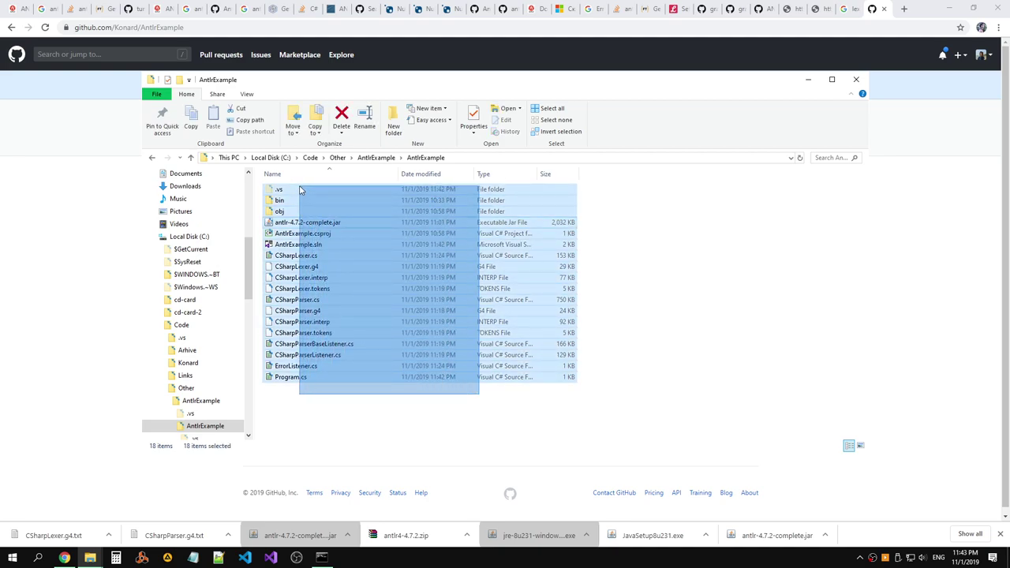
{"action": "key", "text": "super+Tab"}
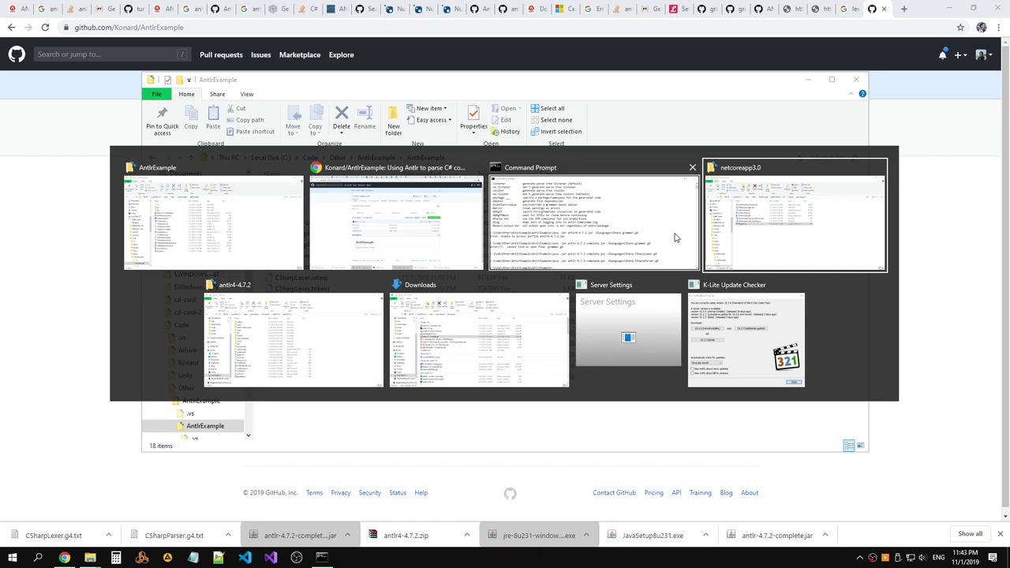
{"action": "left_click", "coordinate": [529, 412]}
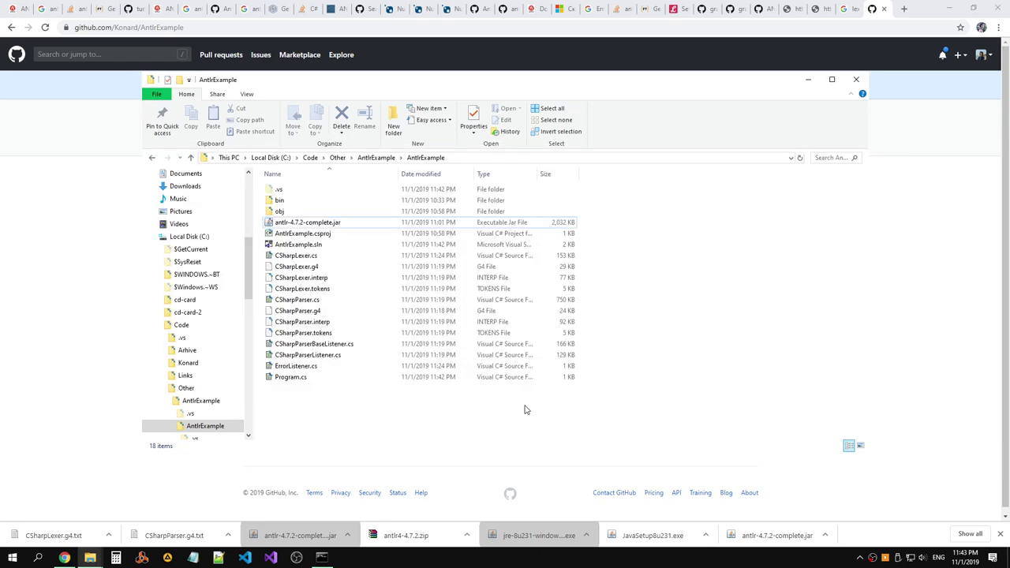
{"action": "left_click_drag", "start_coordinate": [511, 404], "coordinate": [337, 188]}
{"action": "left_click", "coordinate": [639, 286]}
{"action": "left_click", "coordinate": [1000, 535]}
{"action": "key", "text": "alt+Tab"}
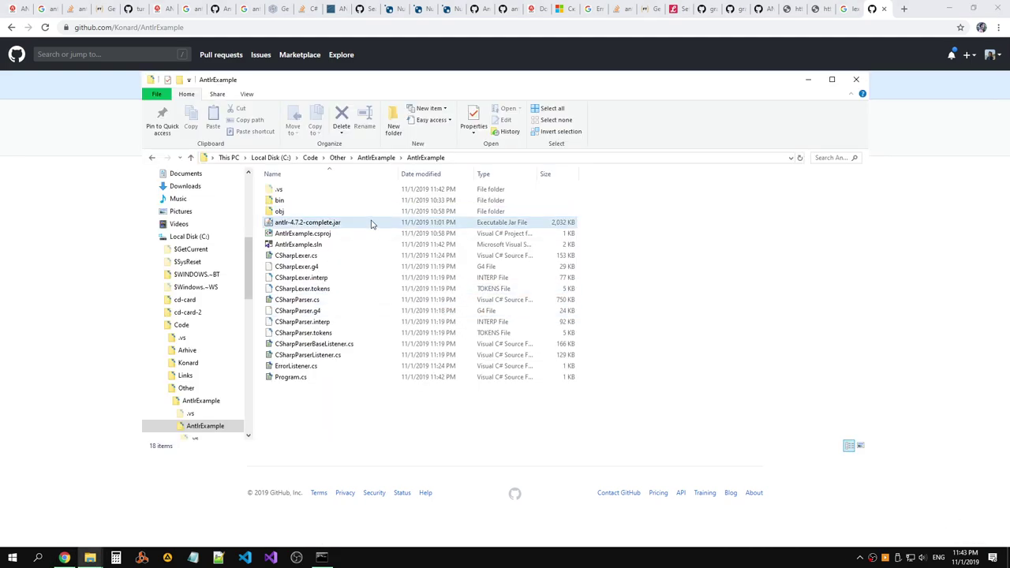
{"action": "left_click_drag", "start_coordinate": [385, 391], "coordinate": [284, 218]}
{"action": "key", "text": "alt+Tab"}
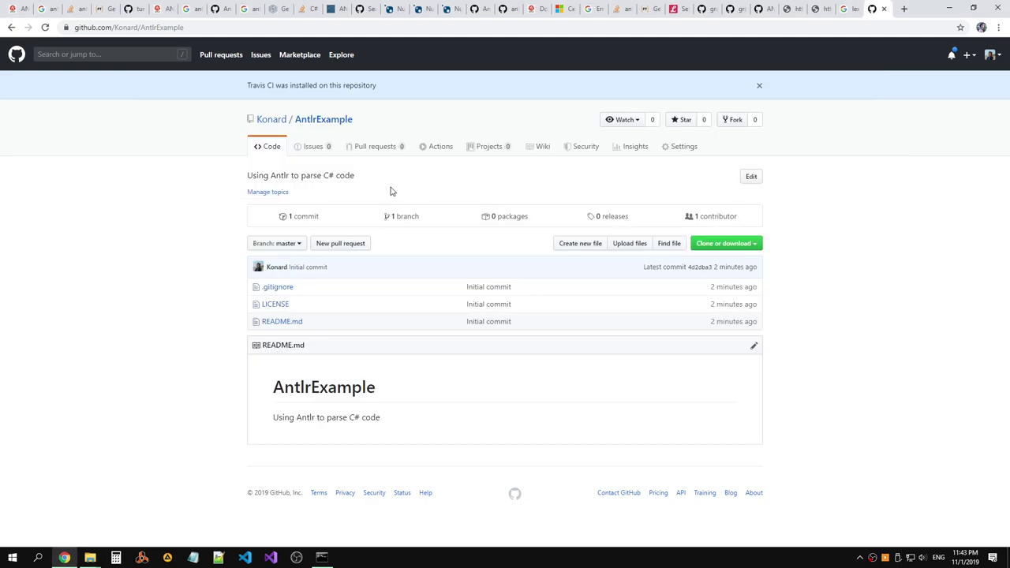
{"action": "key", "text": "alt+Tab"}
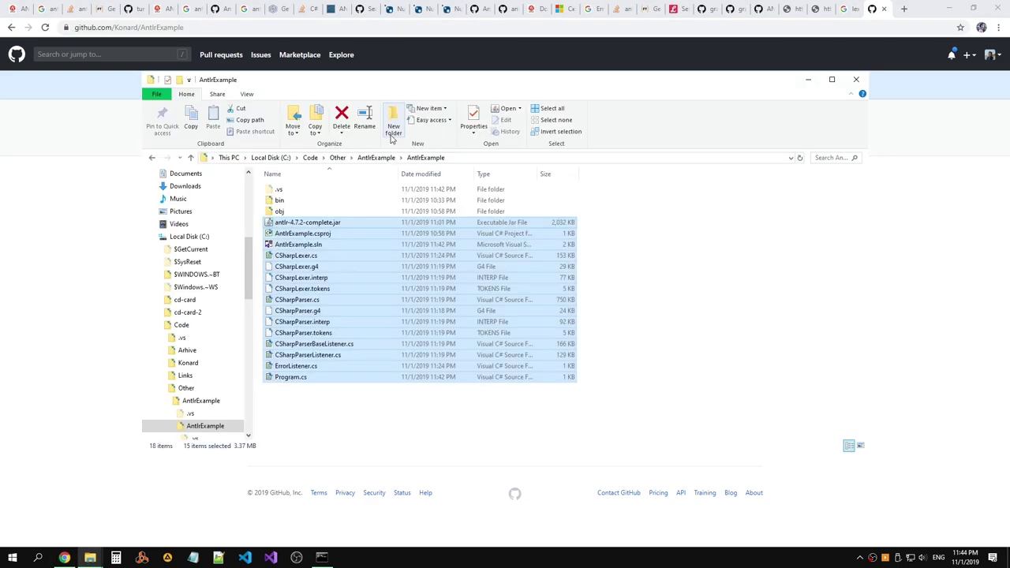
In the Other folder, rename the AntlrExample project folder to AntlrExample_.
{"action": "left_click", "coordinate": [377, 158]}
{"action": "left_click", "coordinate": [338, 157]}
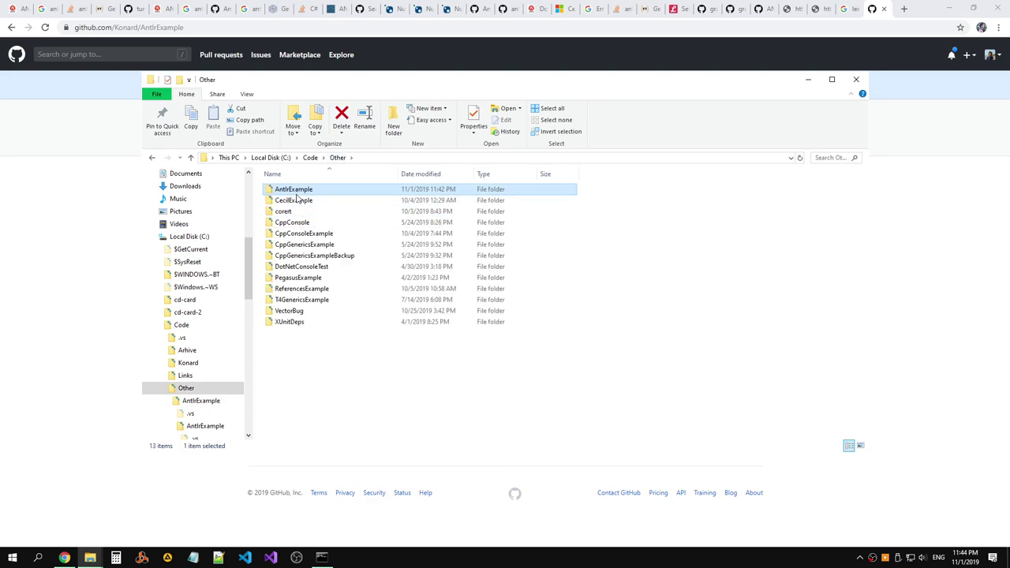
{"action": "right_click", "coordinate": [297, 190]}
{"action": "left_click", "coordinate": [135, 523]}
{"action": "key", "text": "Escape"}
{"action": "right_click", "coordinate": [318, 192]}
{"action": "left_click", "coordinate": [134, 523]}
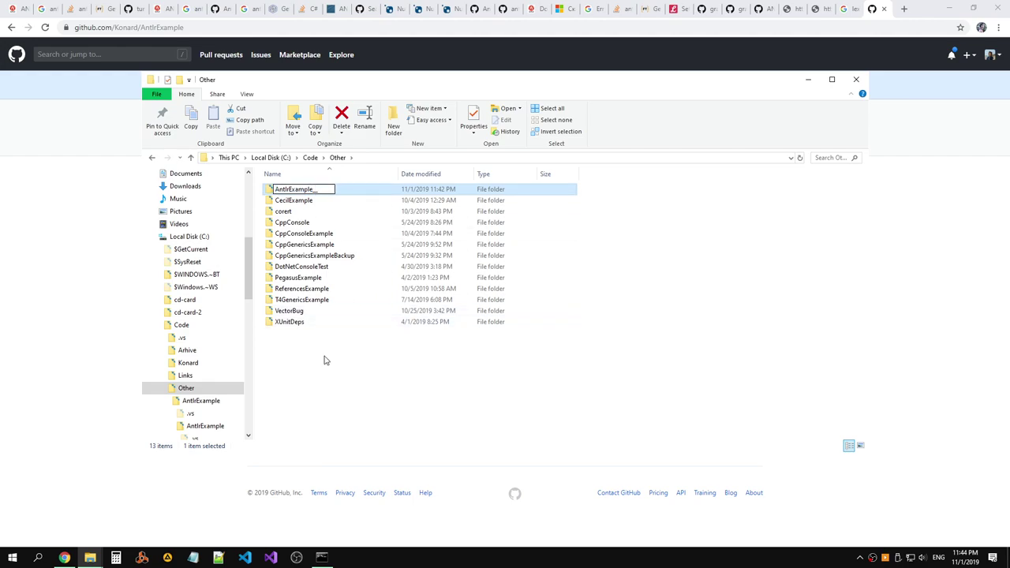
{"action": "type", "text": "_"}
{"action": "key", "text": "Return"}
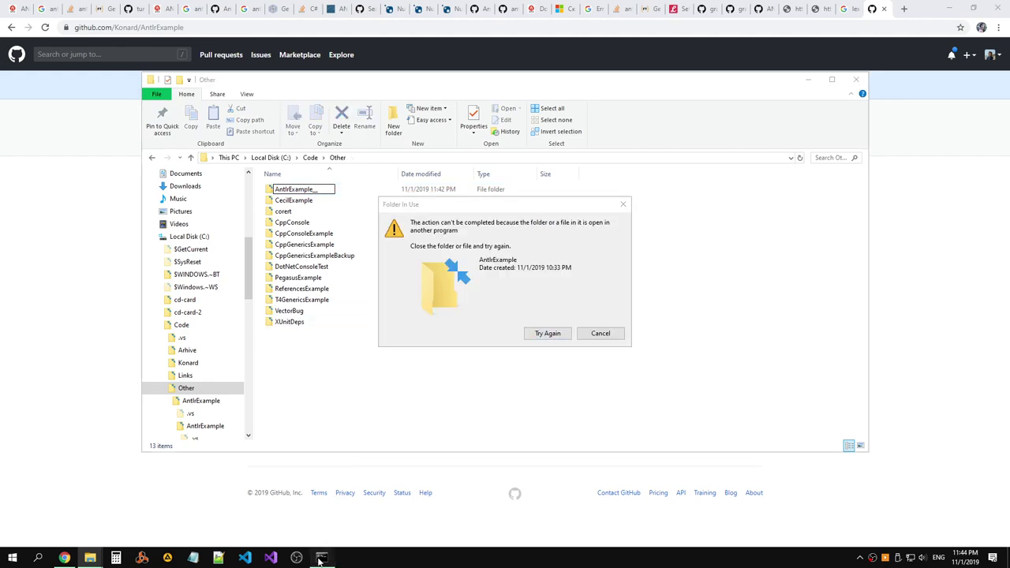
Close the Command Prompt locking the folder, retry the rename, and close the netcoreapp3.0 window.
{"action": "left_click", "coordinate": [320, 558]}
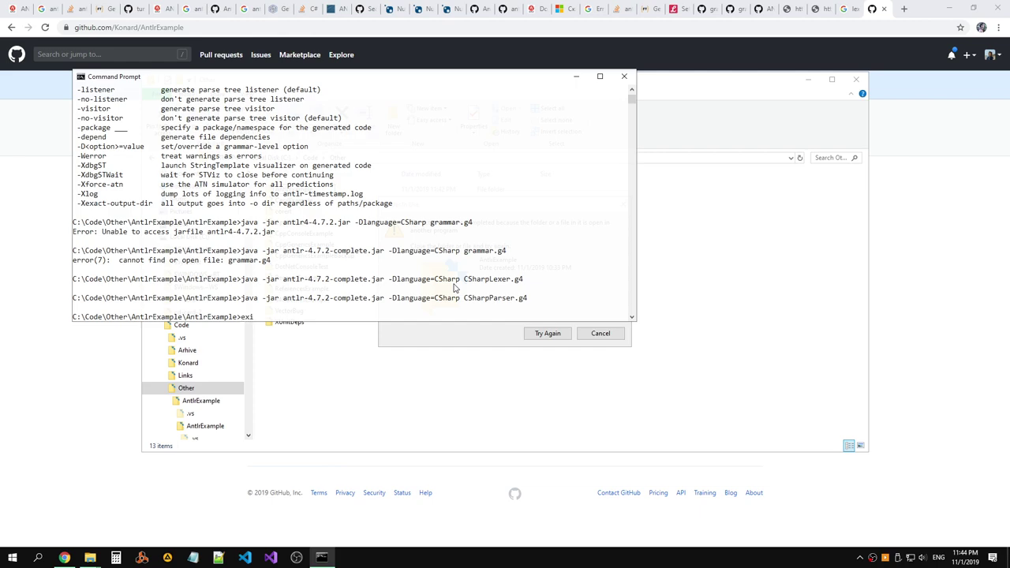
{"action": "key", "text": "Return"}
{"action": "left_click", "coordinate": [555, 335]}
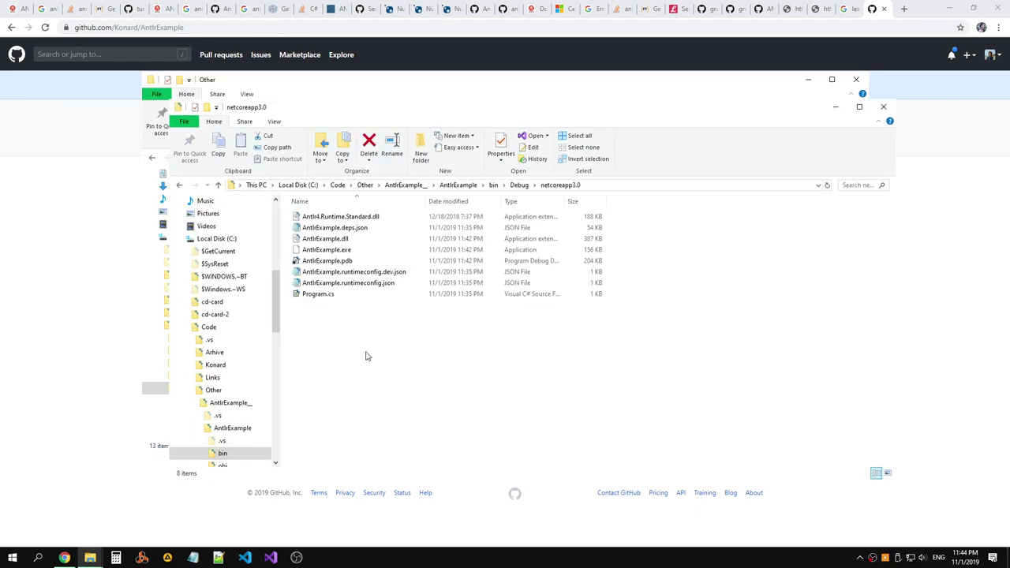
{"action": "left_click", "coordinate": [883, 107]}
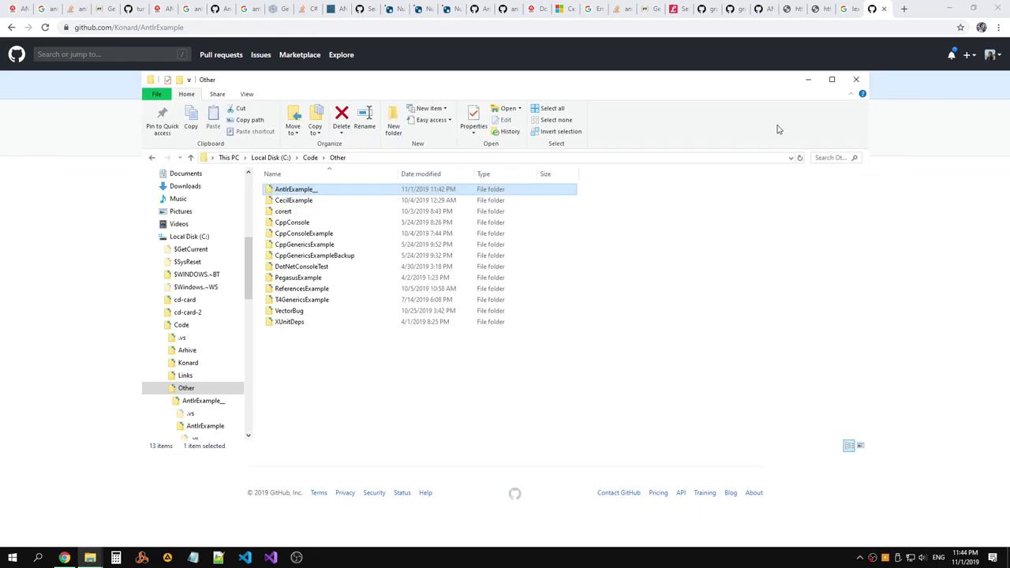
Git Clone the GitHub AntlrExample repository into C:\Code\Other with TortoiseGit and open the cloned folder.
{"action": "right_click", "coordinate": [317, 351]}
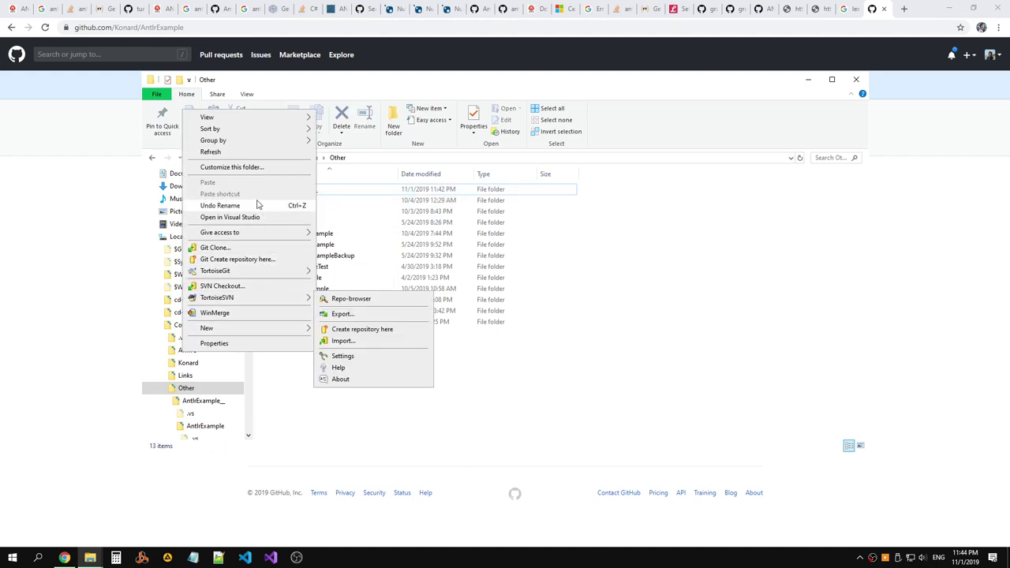
{"action": "left_click", "coordinate": [541, 209]}
{"action": "left_click", "coordinate": [541, 211]}
{"action": "right_click", "coordinate": [308, 356]}
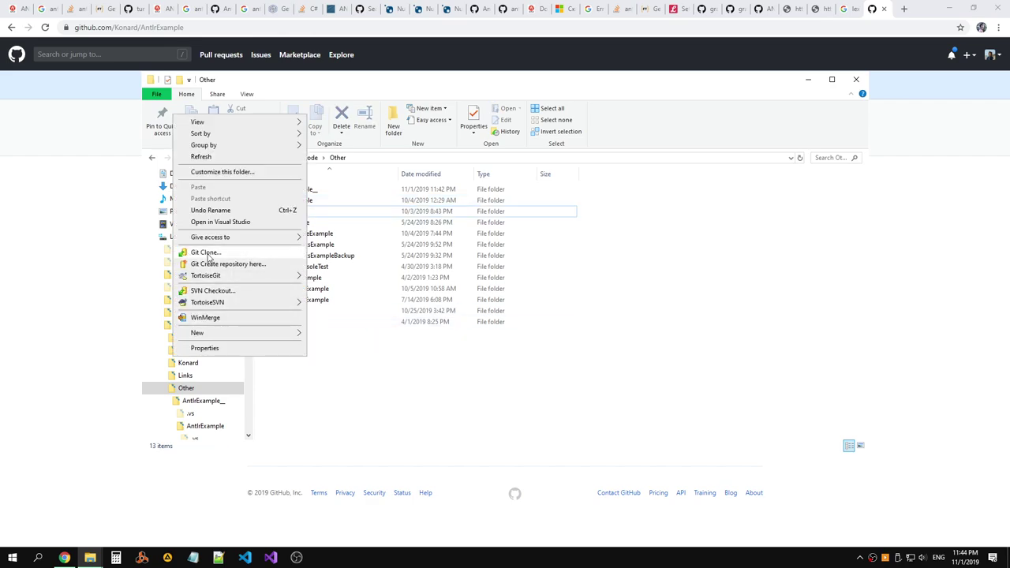
{"action": "left_click", "coordinate": [207, 253]}
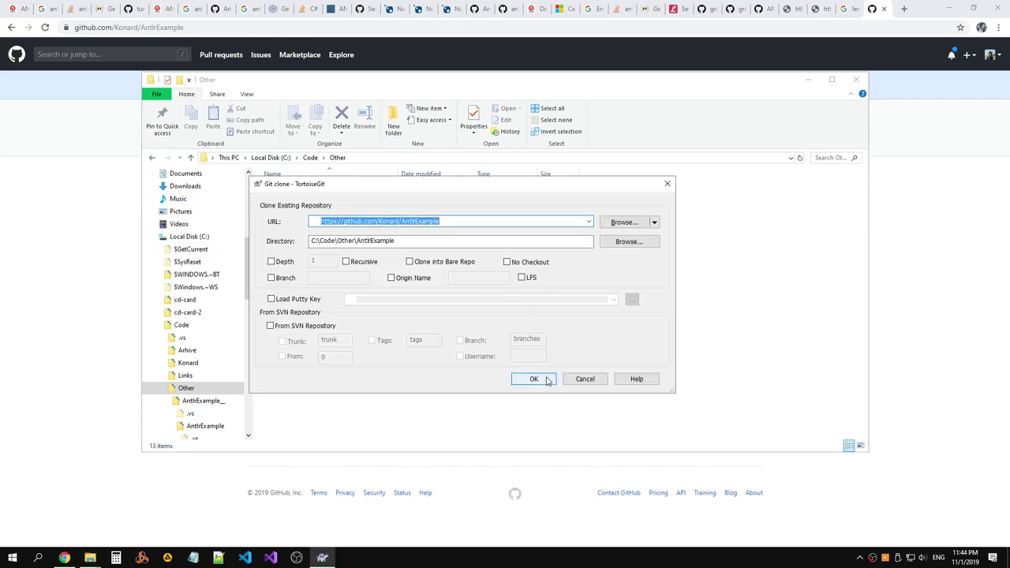
{"action": "left_click", "coordinate": [534, 379]}
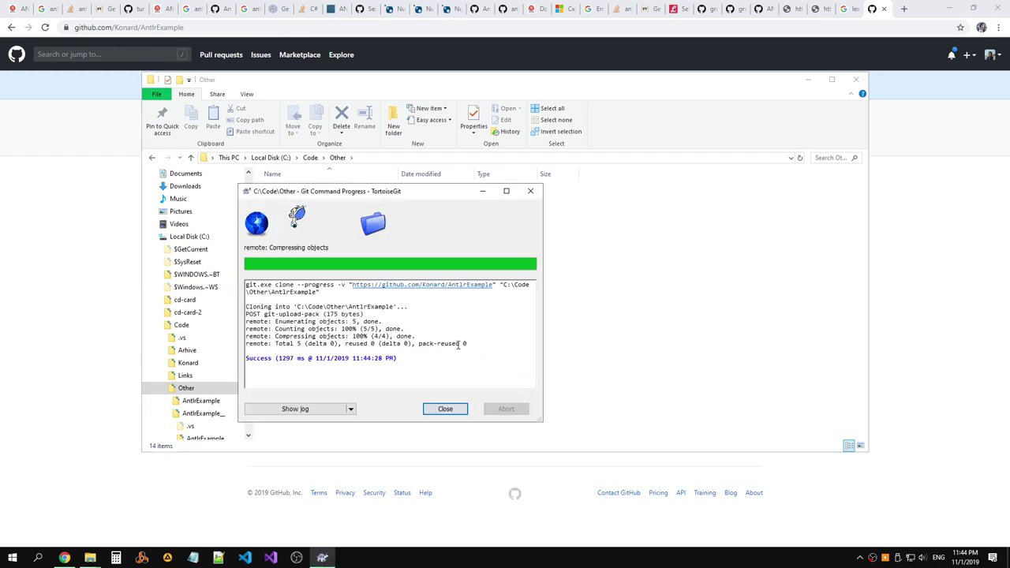
{"action": "left_click", "coordinate": [445, 409]}
{"action": "double_click", "coordinate": [309, 191]}
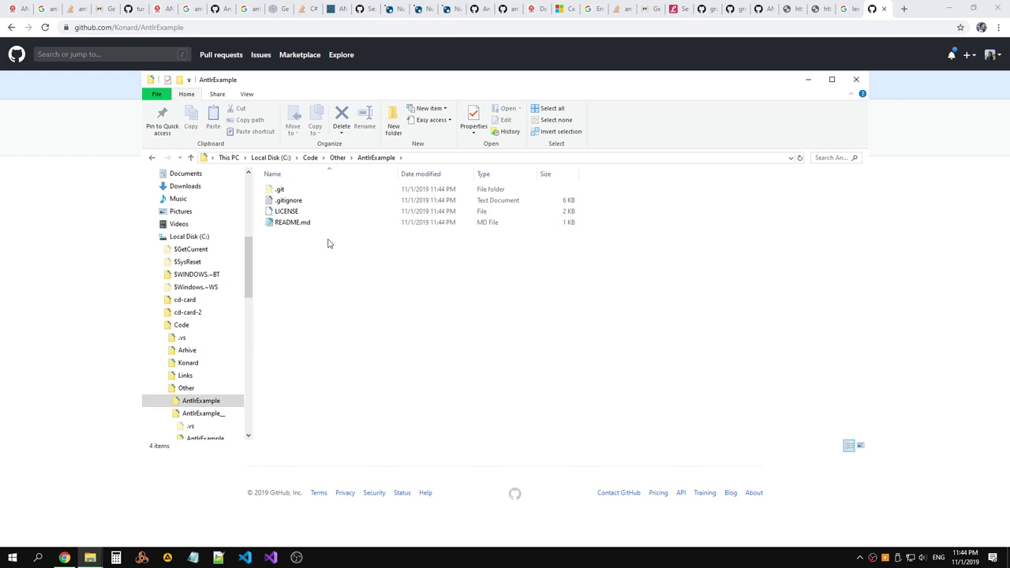
Select the 15 project source files in the old AntlrExample_\AntlrExample folder.
{"action": "left_click", "coordinate": [338, 157]}
{"action": "double_click", "coordinate": [296, 201]}
{"action": "left_click", "coordinate": [297, 202]}
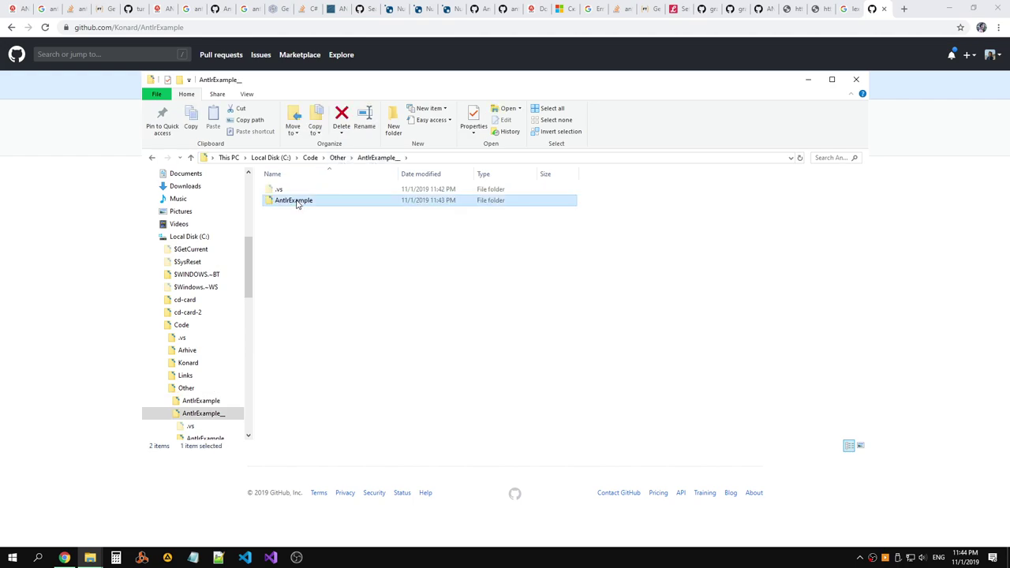
{"action": "double_click", "coordinate": [296, 202]}
{"action": "left_click_drag", "start_coordinate": [353, 411], "coordinate": [272, 219]}
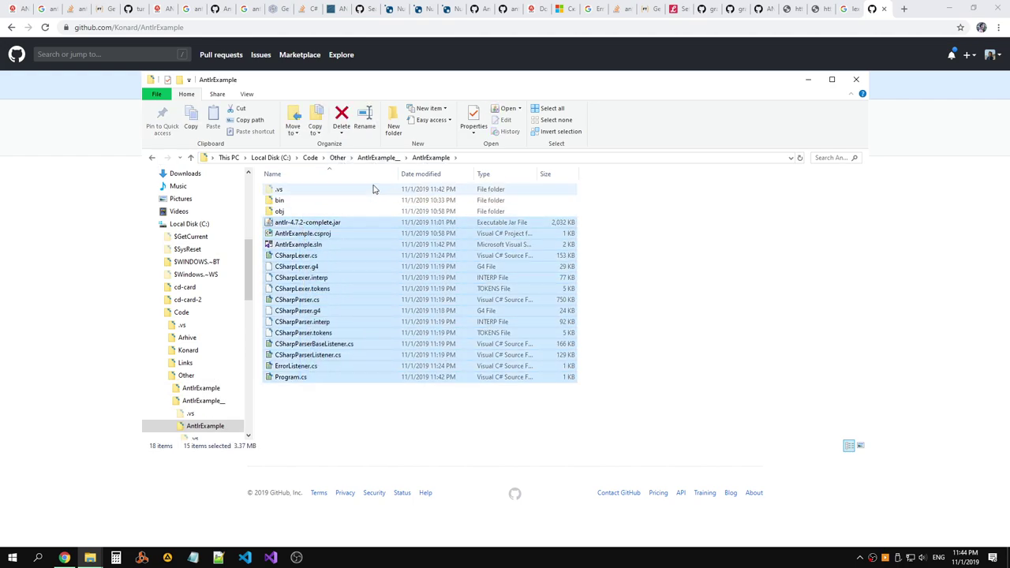
Paste the files into the cloned Other\AntlrExample repository and open AntlrExample.sln.
{"action": "left_click", "coordinate": [338, 157]}
{"action": "left_click", "coordinate": [310, 157]}
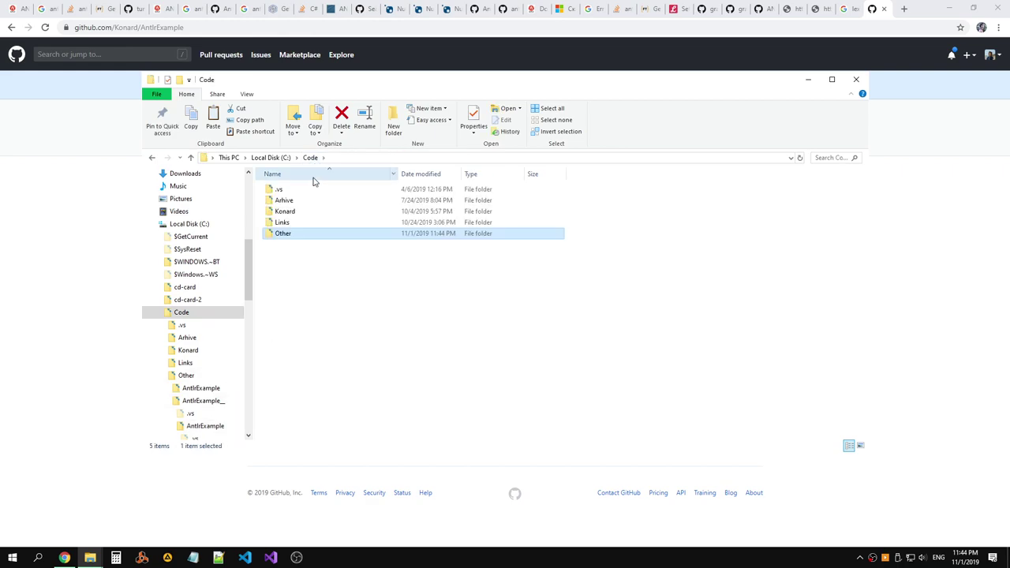
{"action": "double_click", "coordinate": [286, 234]}
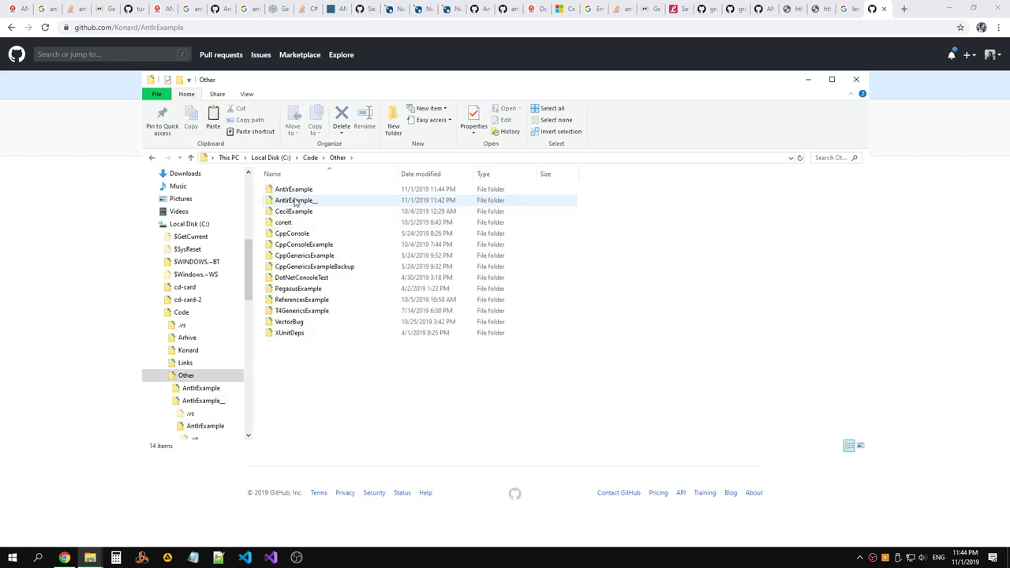
{"action": "double_click", "coordinate": [294, 190]}
{"action": "key", "text": "ctrl+v"}
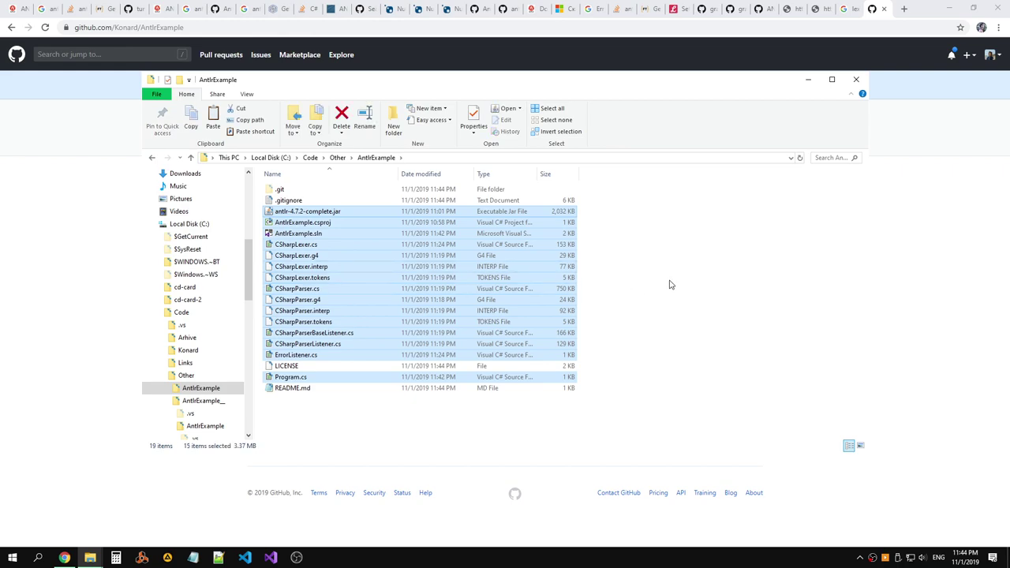
{"action": "double_click", "coordinate": [304, 234]}
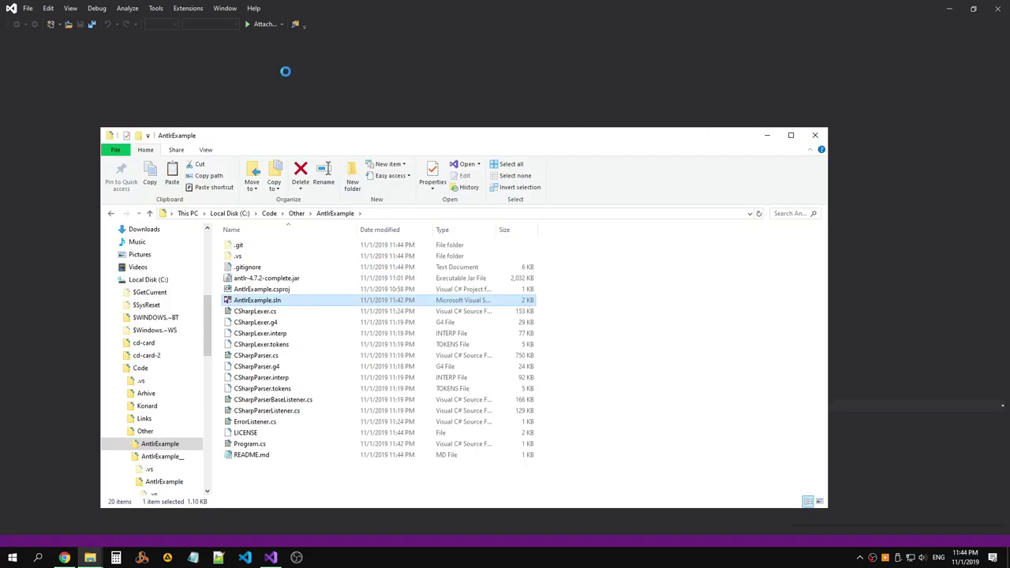
Build and then rebuild the AntlrExample solution from the cloned repository.
{"action": "left_click", "coordinate": [124, 8]}
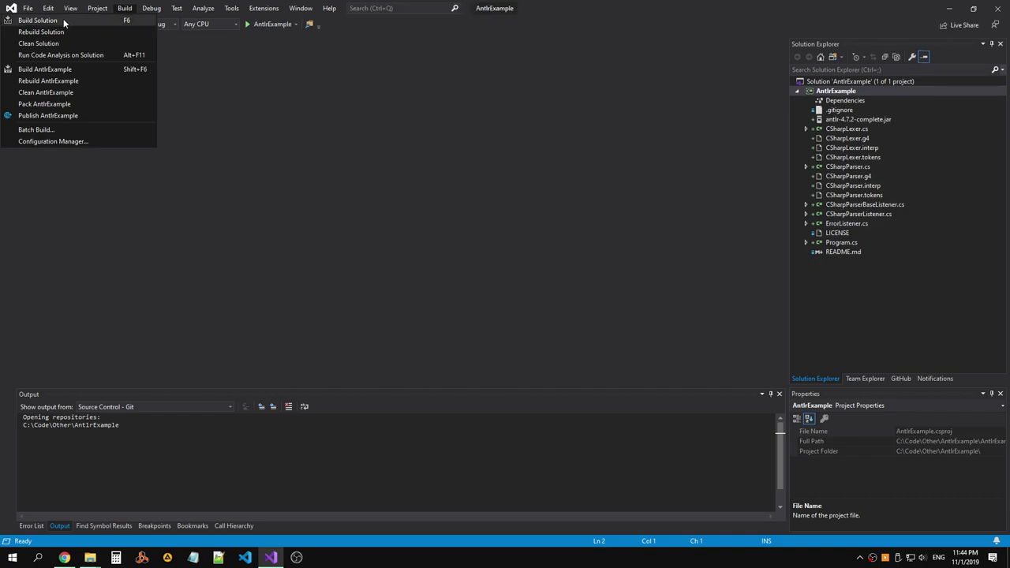
{"action": "left_click", "coordinate": [63, 17]}
{"action": "key", "text": "alt+Tab"}
{"action": "key", "text": "alt+Tab"}
{"action": "key", "text": "alt+Tab"}
{"action": "key", "text": "alt+Tab"}
{"action": "left_click", "coordinate": [125, 7]}
{"action": "left_click", "coordinate": [102, 32]}
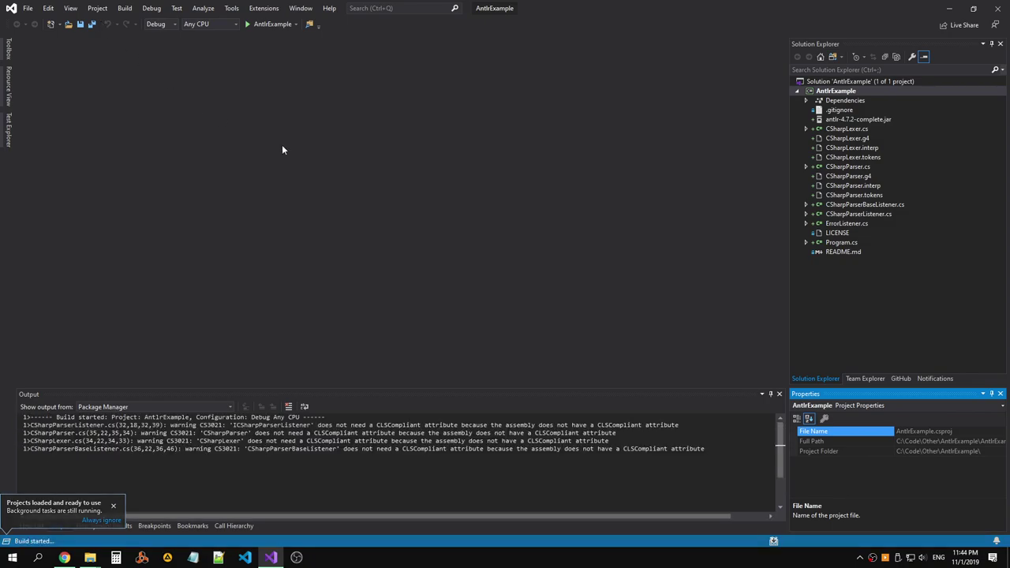
{"action": "key", "text": "alt+Tab"}
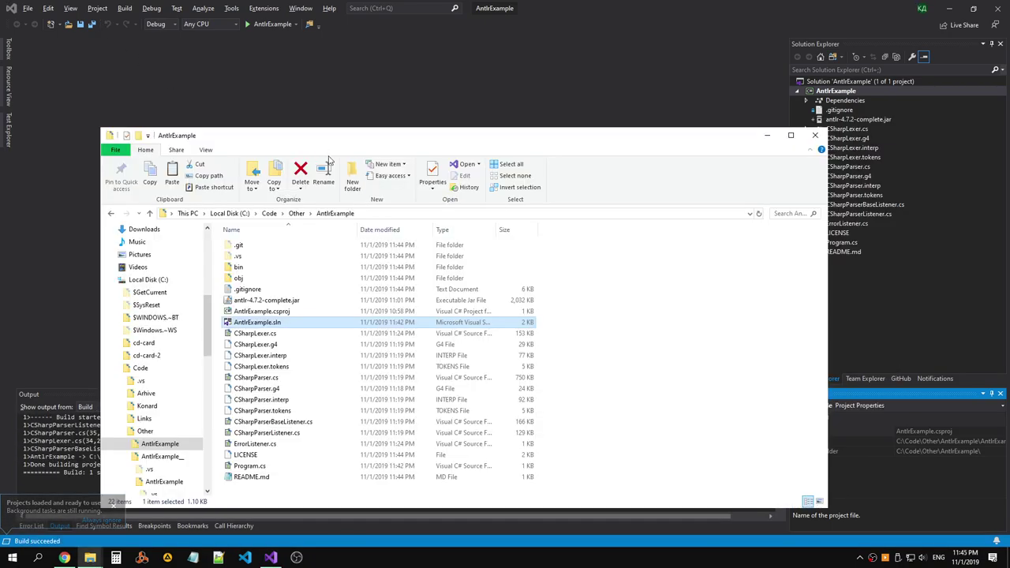
Open an administrator command prompt for the repository folder, then return to Visual Studio.
{"action": "left_click", "coordinate": [499, 216]}
{"action": "key", "text": "super+x"}
{"action": "left_click", "coordinate": [45, 427]}
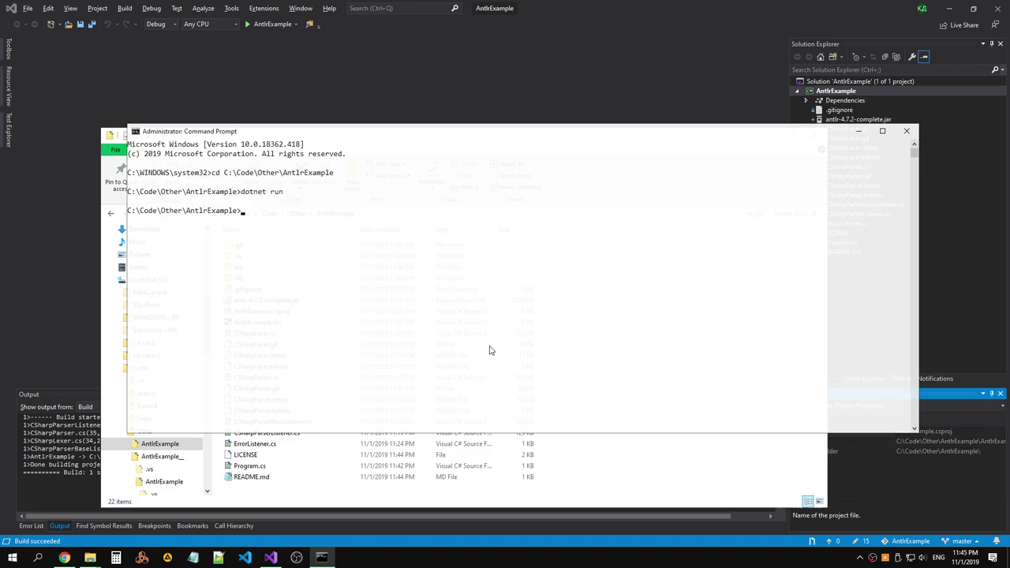
{"action": "key", "text": "alt+Tab"}
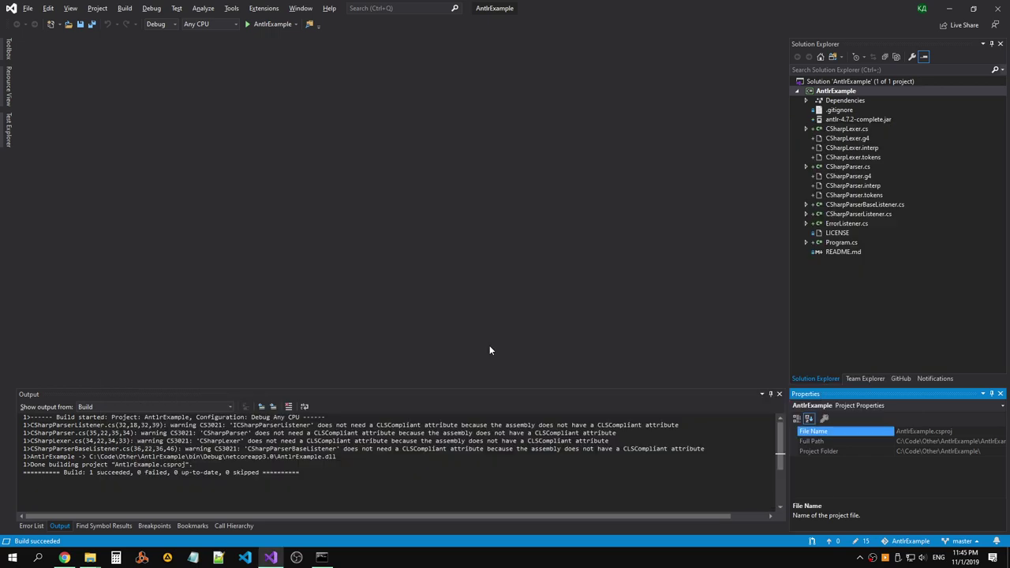
{"action": "key", "text": "alt+Tab"}
{"action": "key", "text": "alt+Tab"}
{"action": "key", "text": "alt+Tab"}
{"action": "key", "text": "alt+Tab"}
{"action": "key", "text": "alt+Tab"}
{"action": "key", "text": "alt+Tab"}
{"action": "key", "text": "alt+Tab"}
{"action": "key", "text": "alt+Tab"}
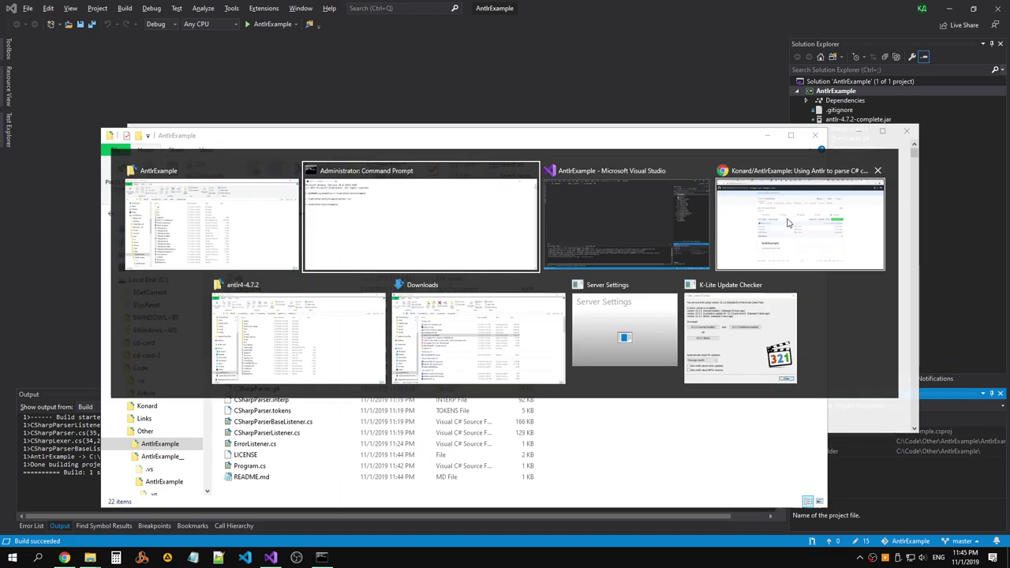
{"action": "key", "text": "alt+Tab"}
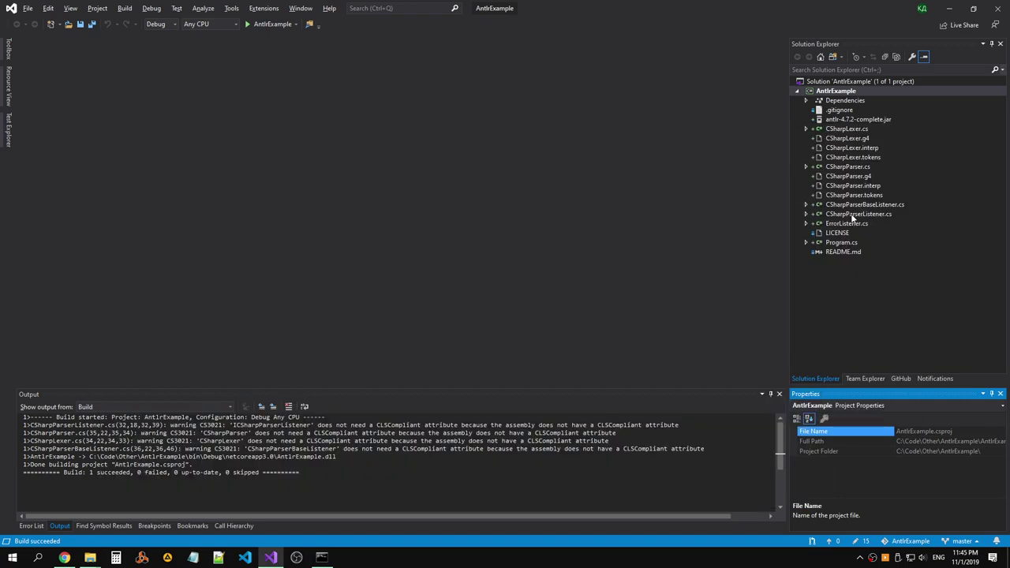
{"action": "key", "text": "alt+Tab"}
{"action": "key", "text": "alt+Tab"}
{"action": "left_click", "coordinate": [521, 239]}
Commit all 15 changes as 'Initial code commit.' in Team Explorer and push to origin/master.
{"action": "key", "text": "alt+Tab"}
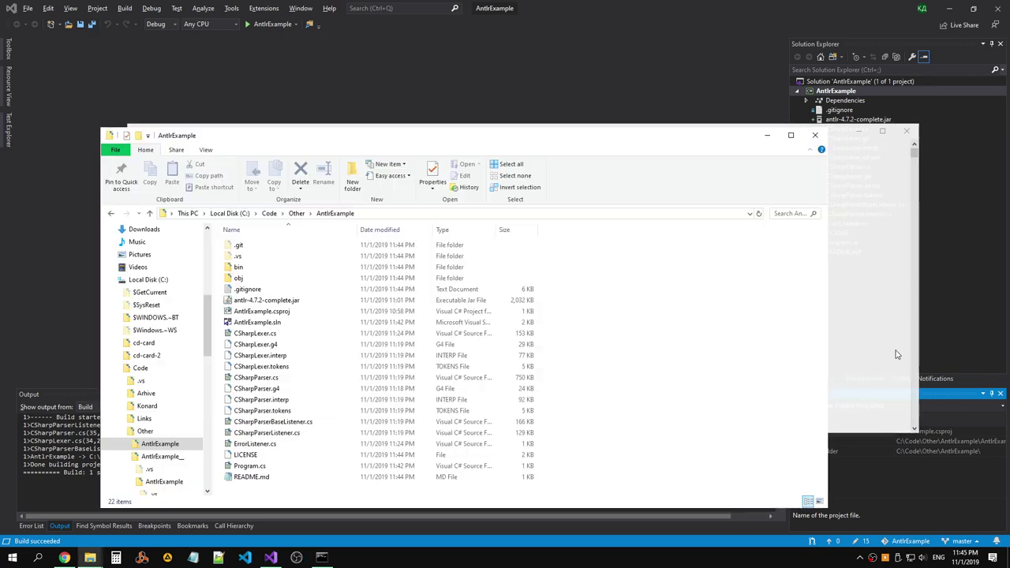
{"action": "key", "text": "alt+Tab"}
{"action": "left_click", "coordinate": [883, 378]}
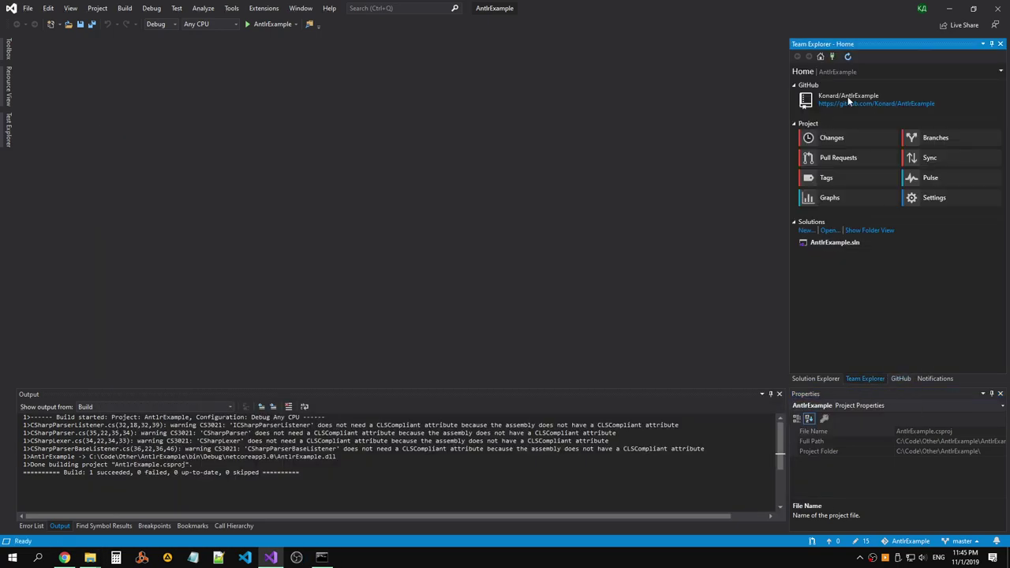
{"action": "left_click", "coordinate": [816, 138]}
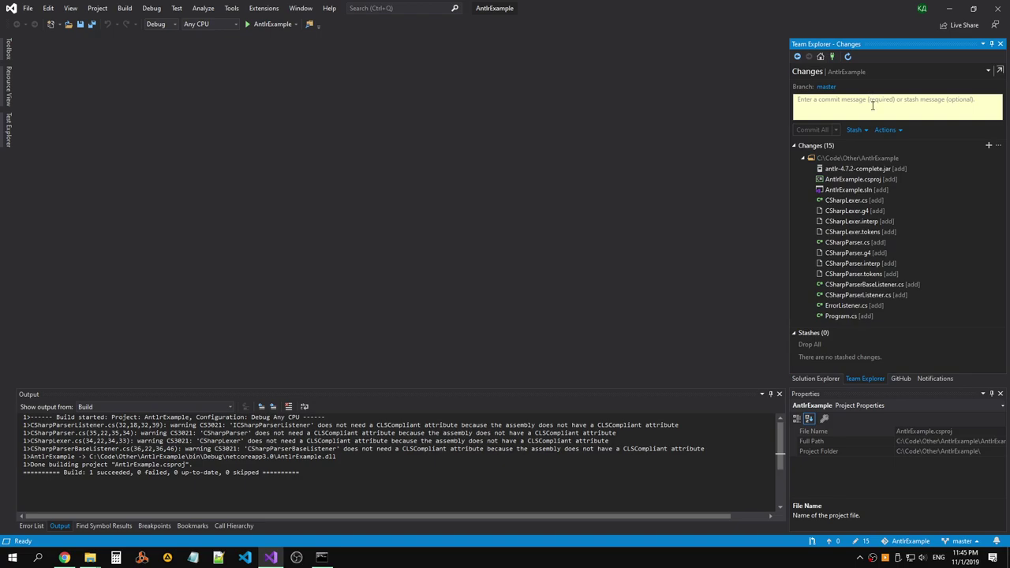
{"action": "left_click", "coordinate": [873, 105]}
{"action": "type", "text": "Initial code commit."}
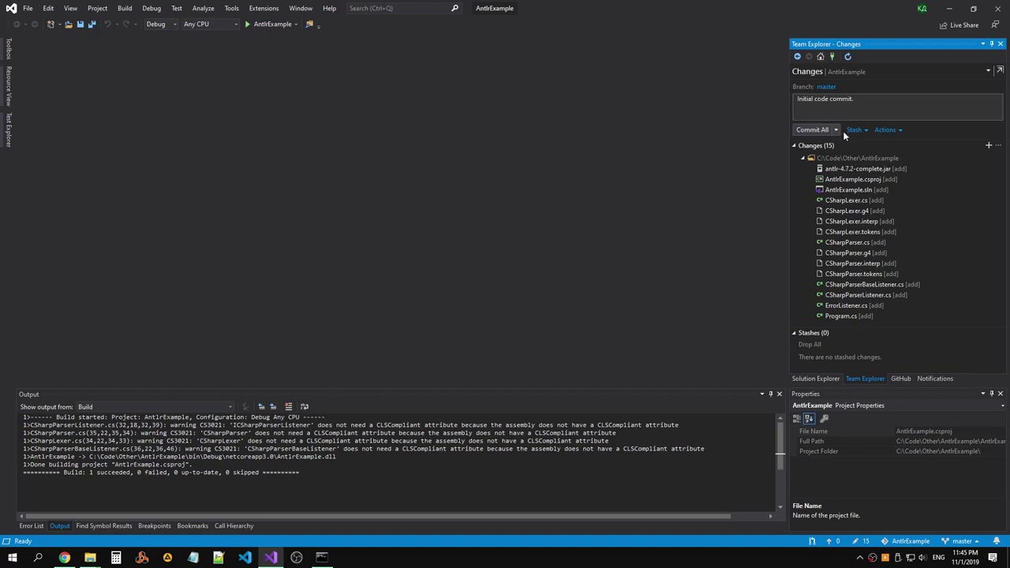
{"action": "left_click", "coordinate": [838, 129]}
{"action": "left_click", "coordinate": [747, 151]}
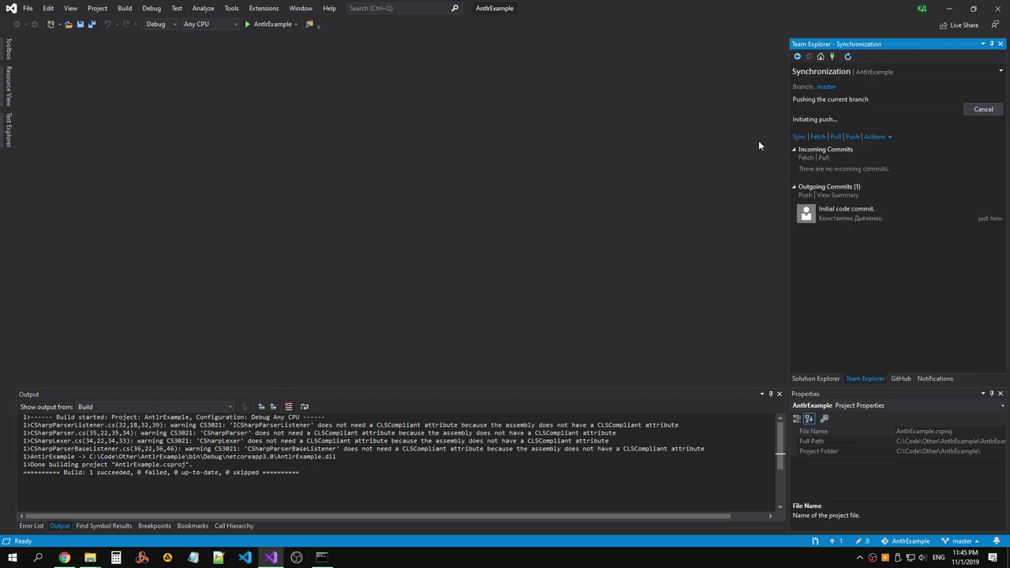
Switch to the AntlrExample GitHub page in Chrome and close the command prompt.
{"action": "key", "text": "alt+Tab"}
{"action": "key", "text": "alt+Tab"}
{"action": "key", "text": "alt+Tab"}
{"action": "key", "text": "alt+Tab"}
{"action": "key", "text": "alt+Tab"}
{"action": "key", "text": "alt+Tab"}
{"action": "key", "text": "alt+Tab"}
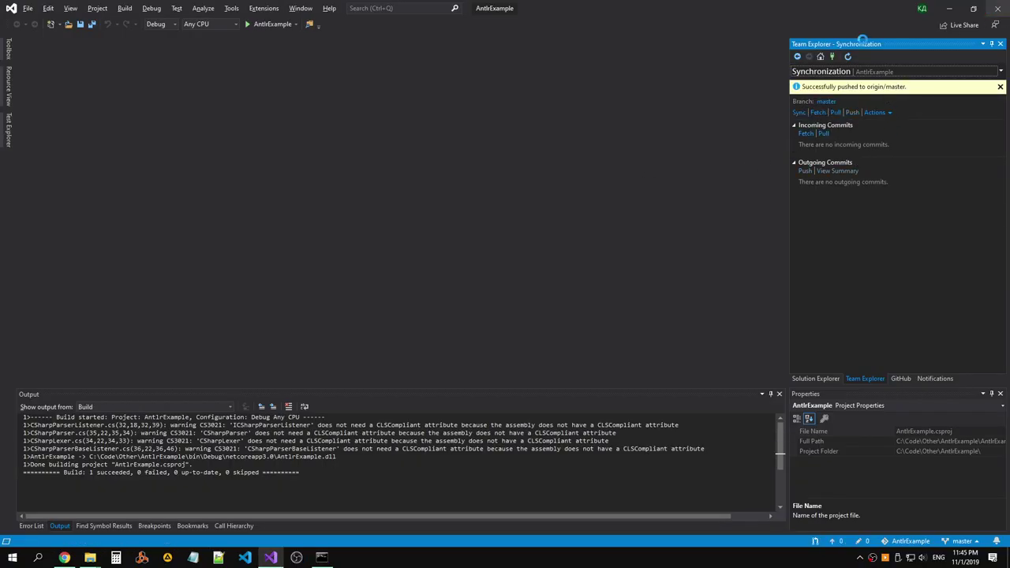
{"action": "key", "text": "alt+Tab"}
{"action": "left_click", "coordinate": [906, 132]}
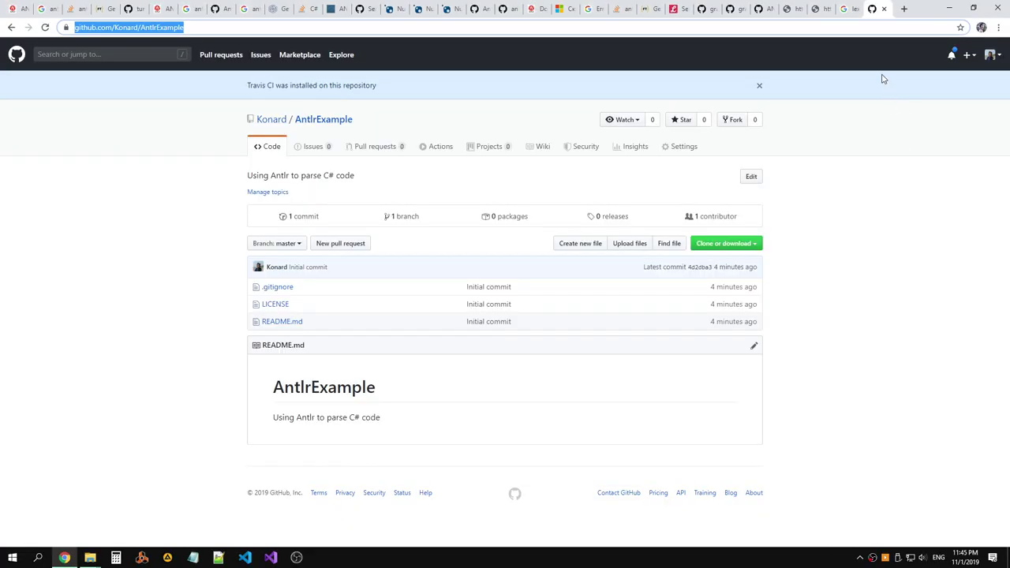